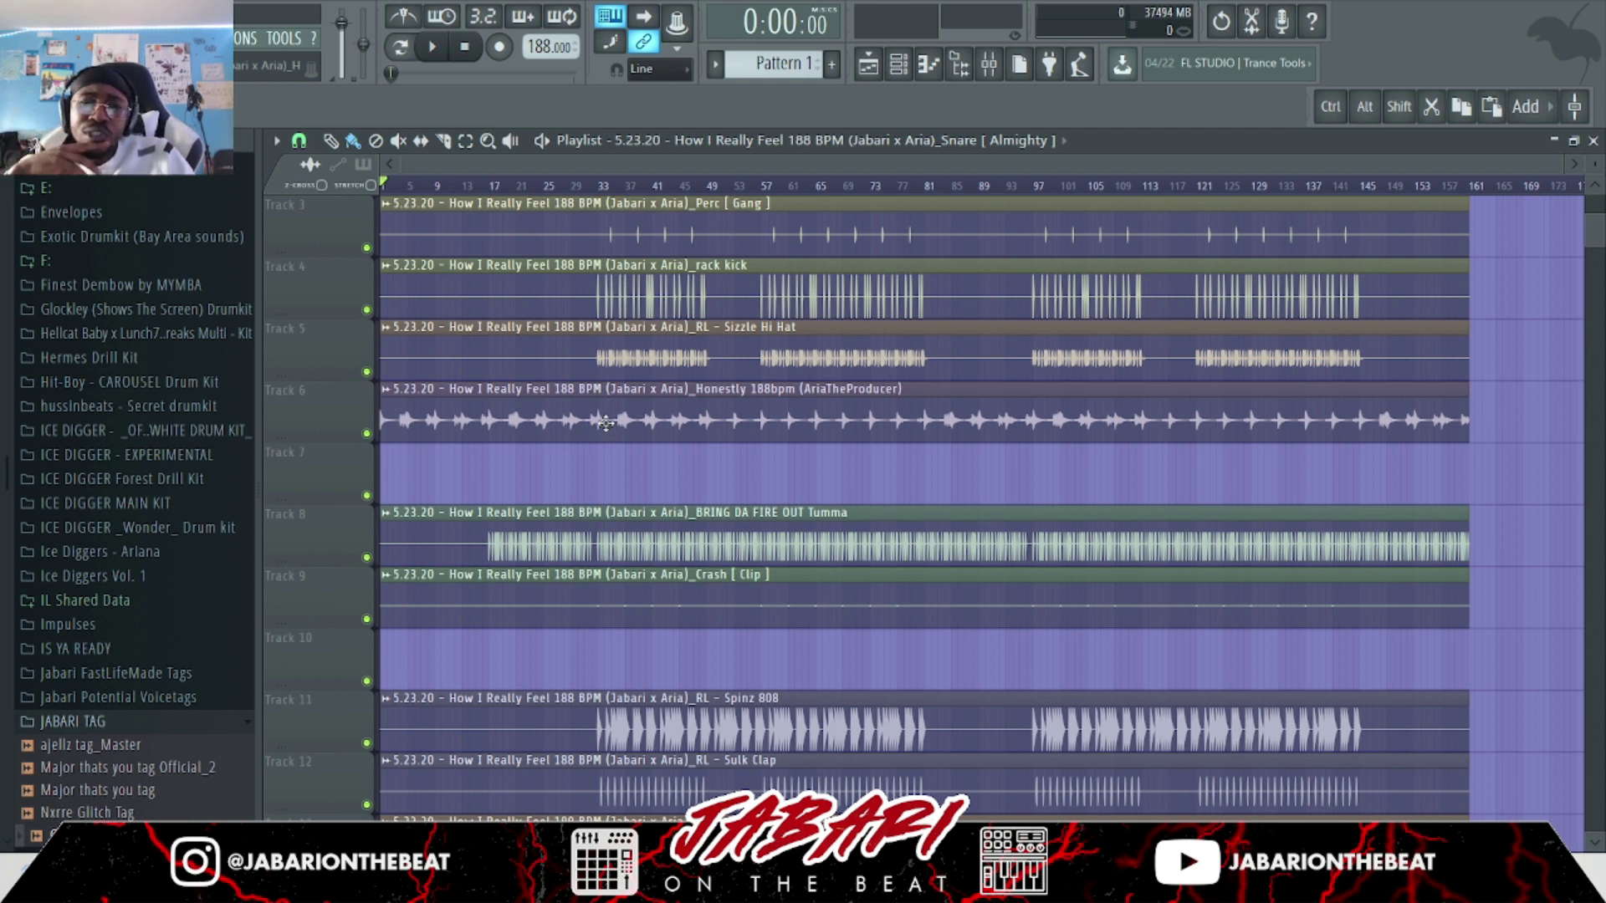
Activate the playlist's Draw tool and look over the imported stem tracks of the beat.
left_click(331, 141)
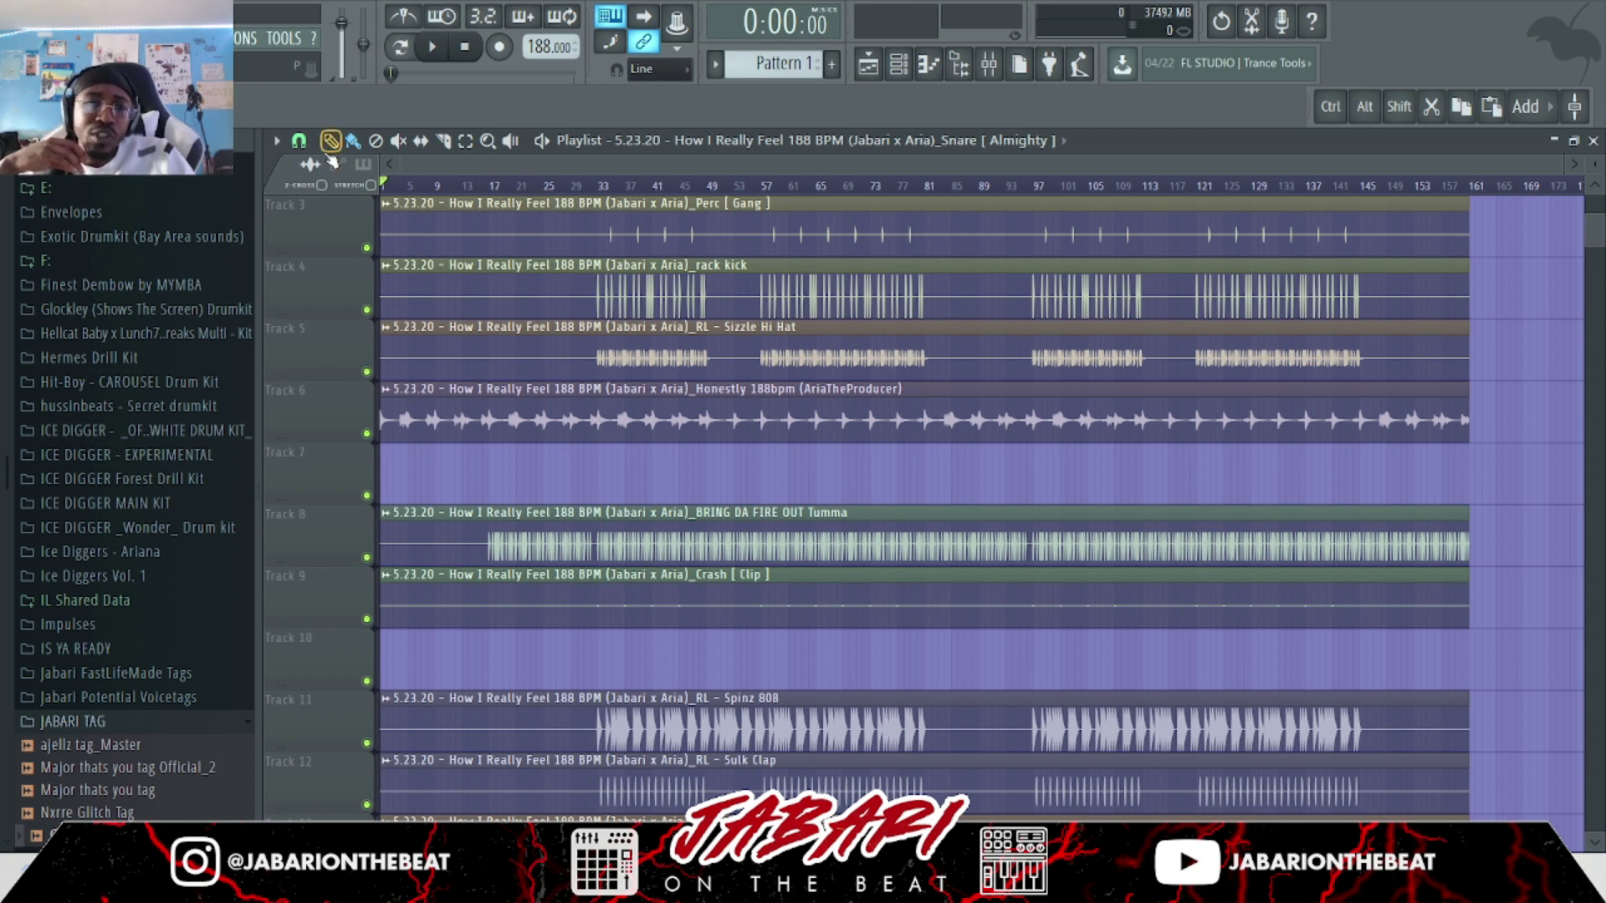
scroll(506, 193, "up", 4)
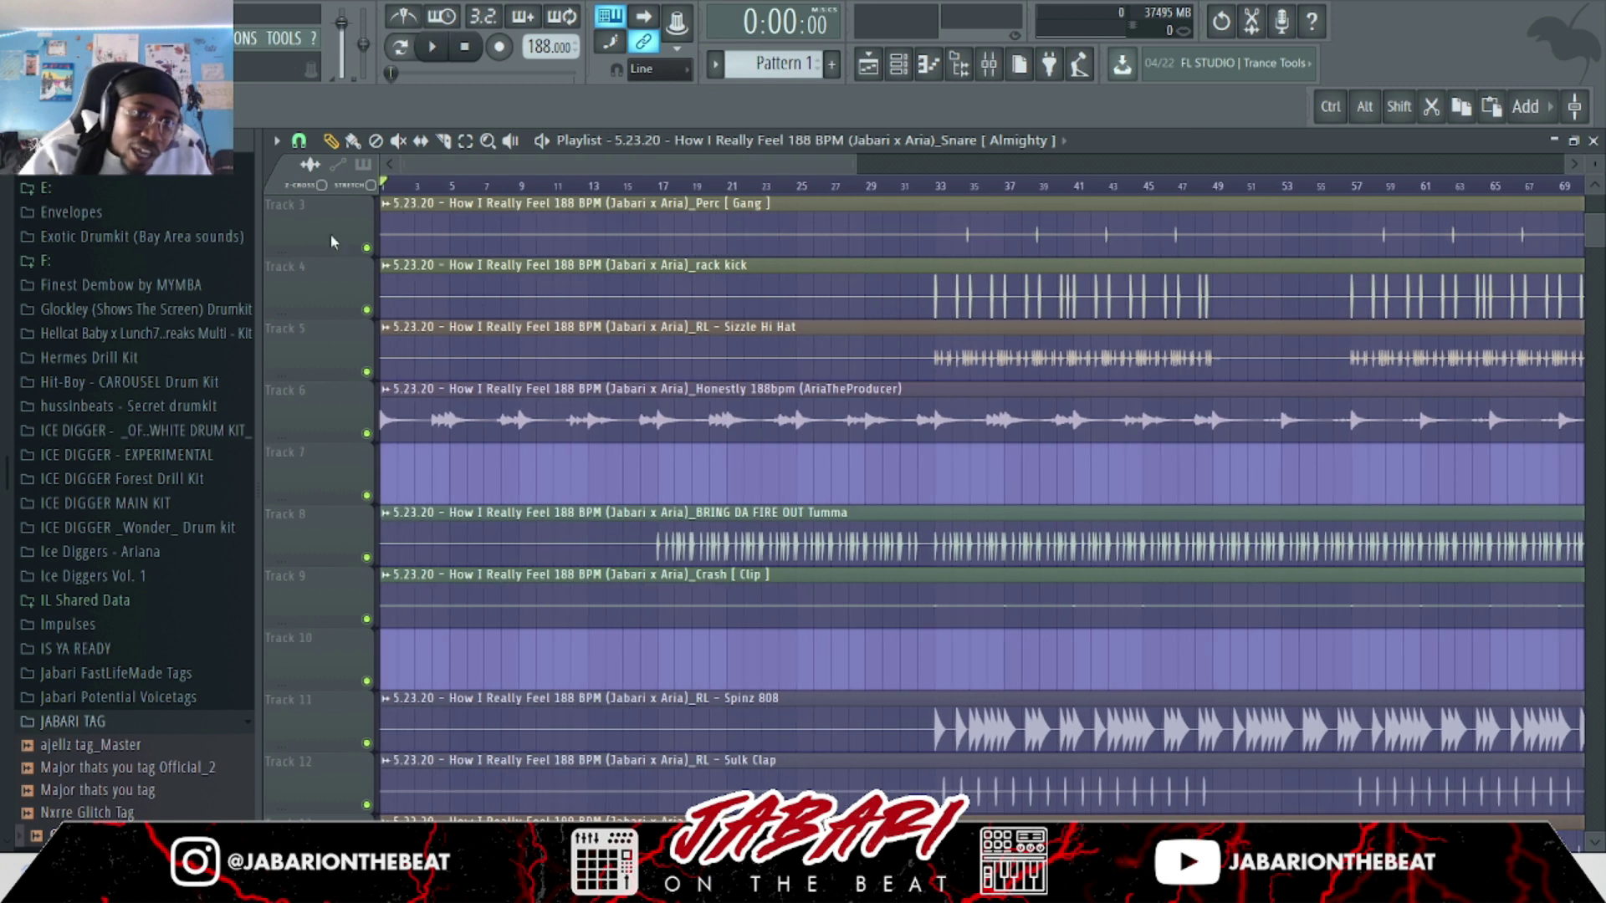
scroll(576, 240, "up", 2)
scroll(585, 238, "down", 5)
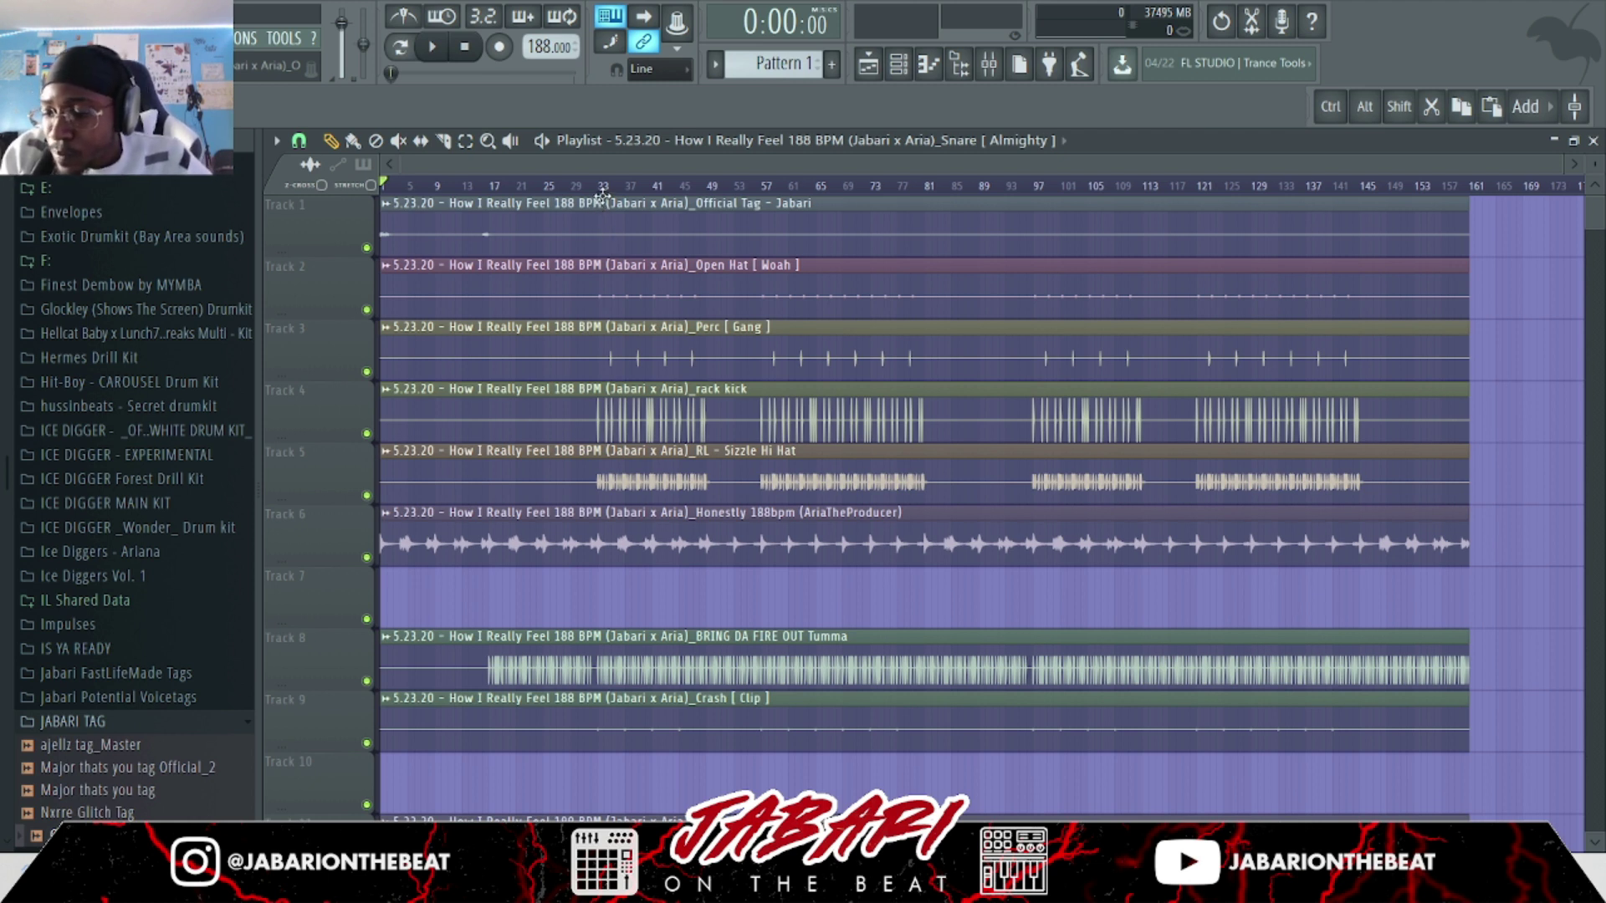
Switch to the browser and examine the "How I Really Feel" video page for its upload date, production credits and description.
key("alt+Tab")
scroll(639, 584, "up", 5)
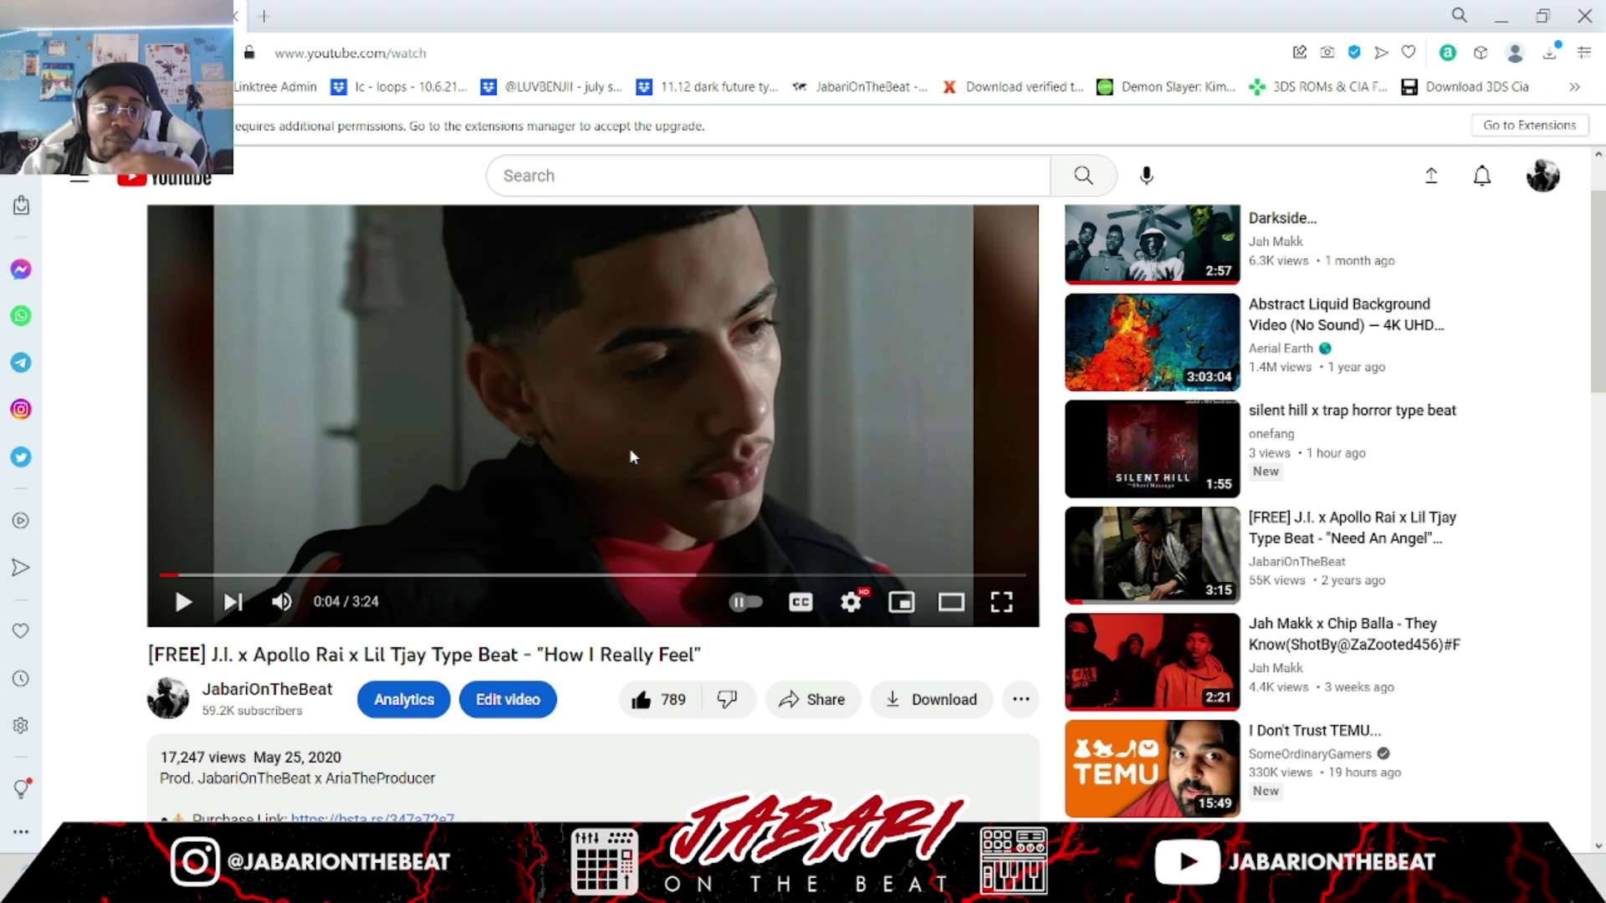
scroll(602, 468, "down", 1)
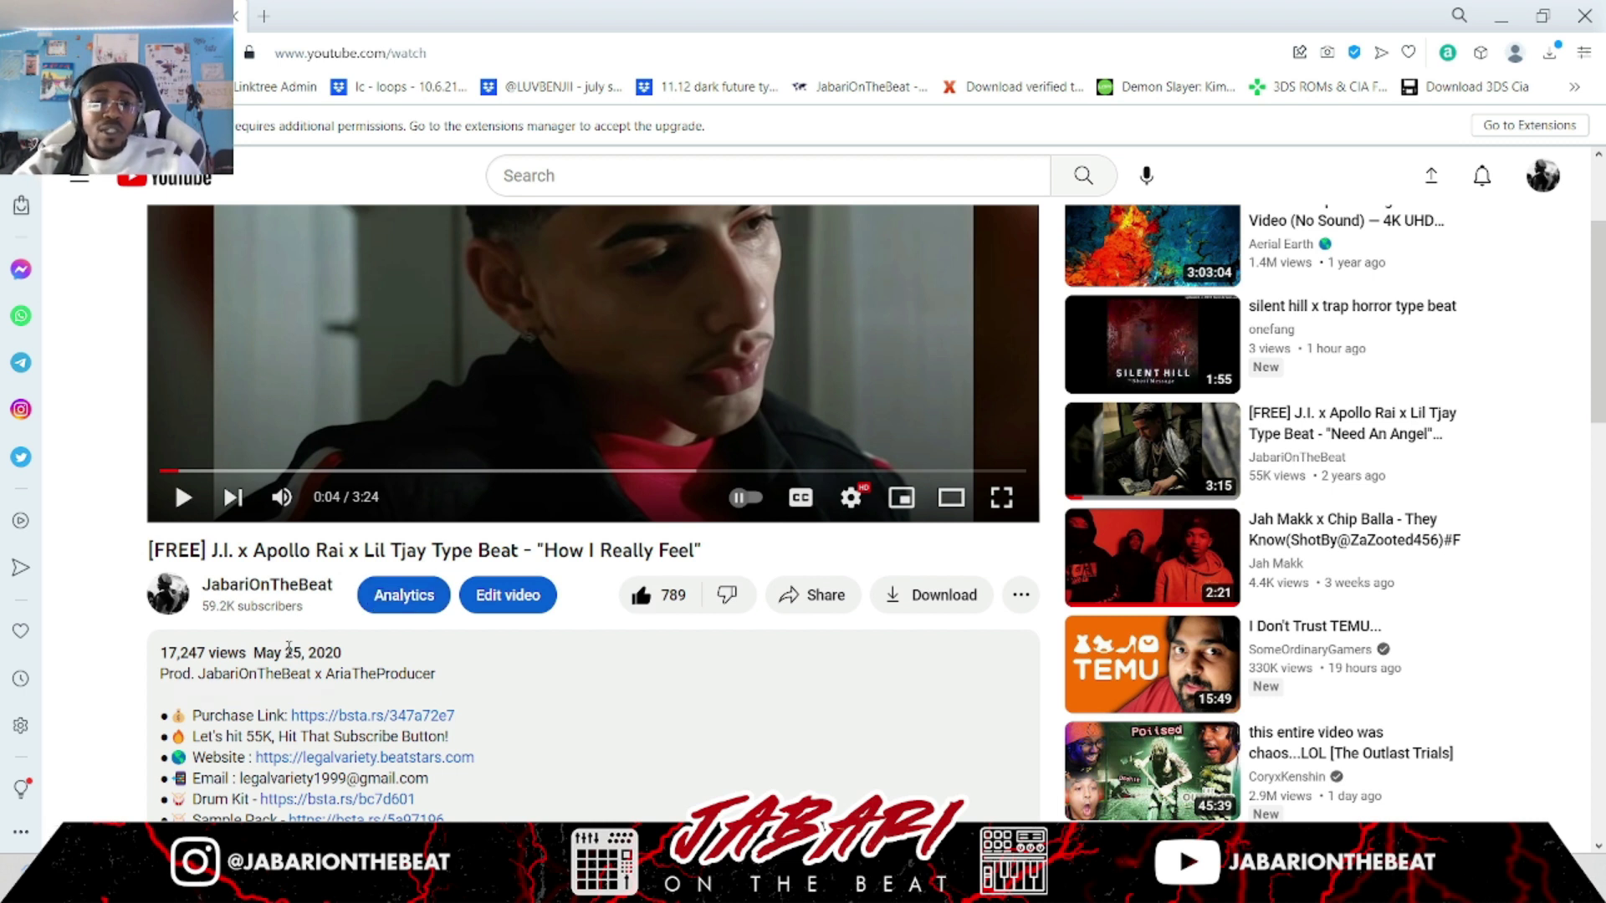
left_click_drag(254, 653, 333, 652)
left_click(360, 657)
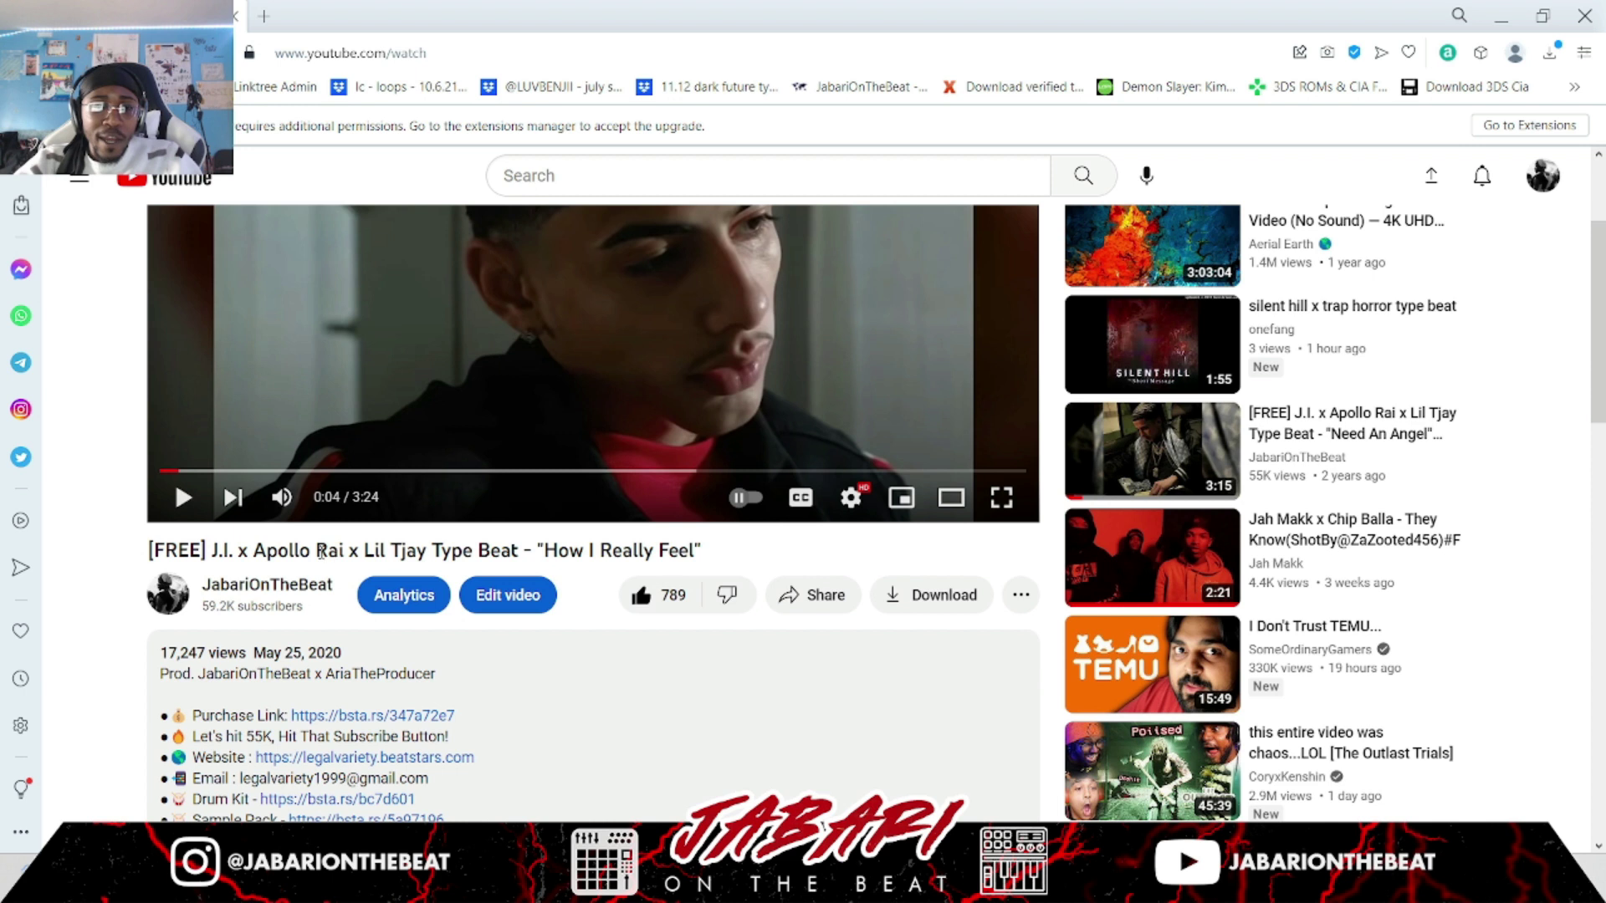
scroll(381, 504, "up", 2)
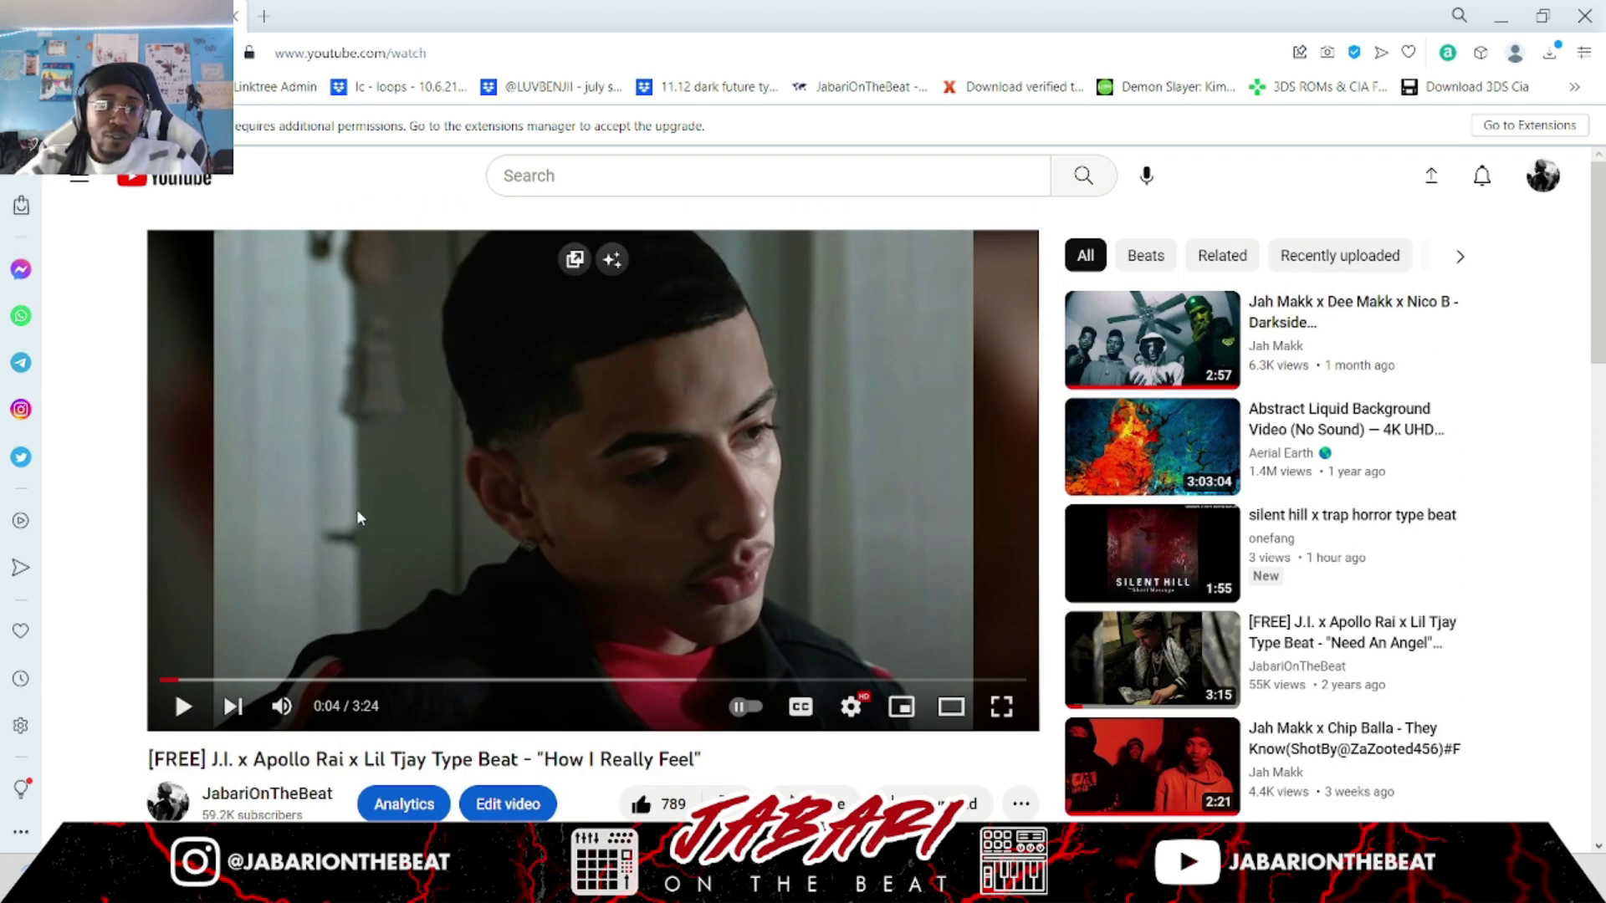
scroll(358, 505, "down", 5)
scroll(337, 525, "up", 5)
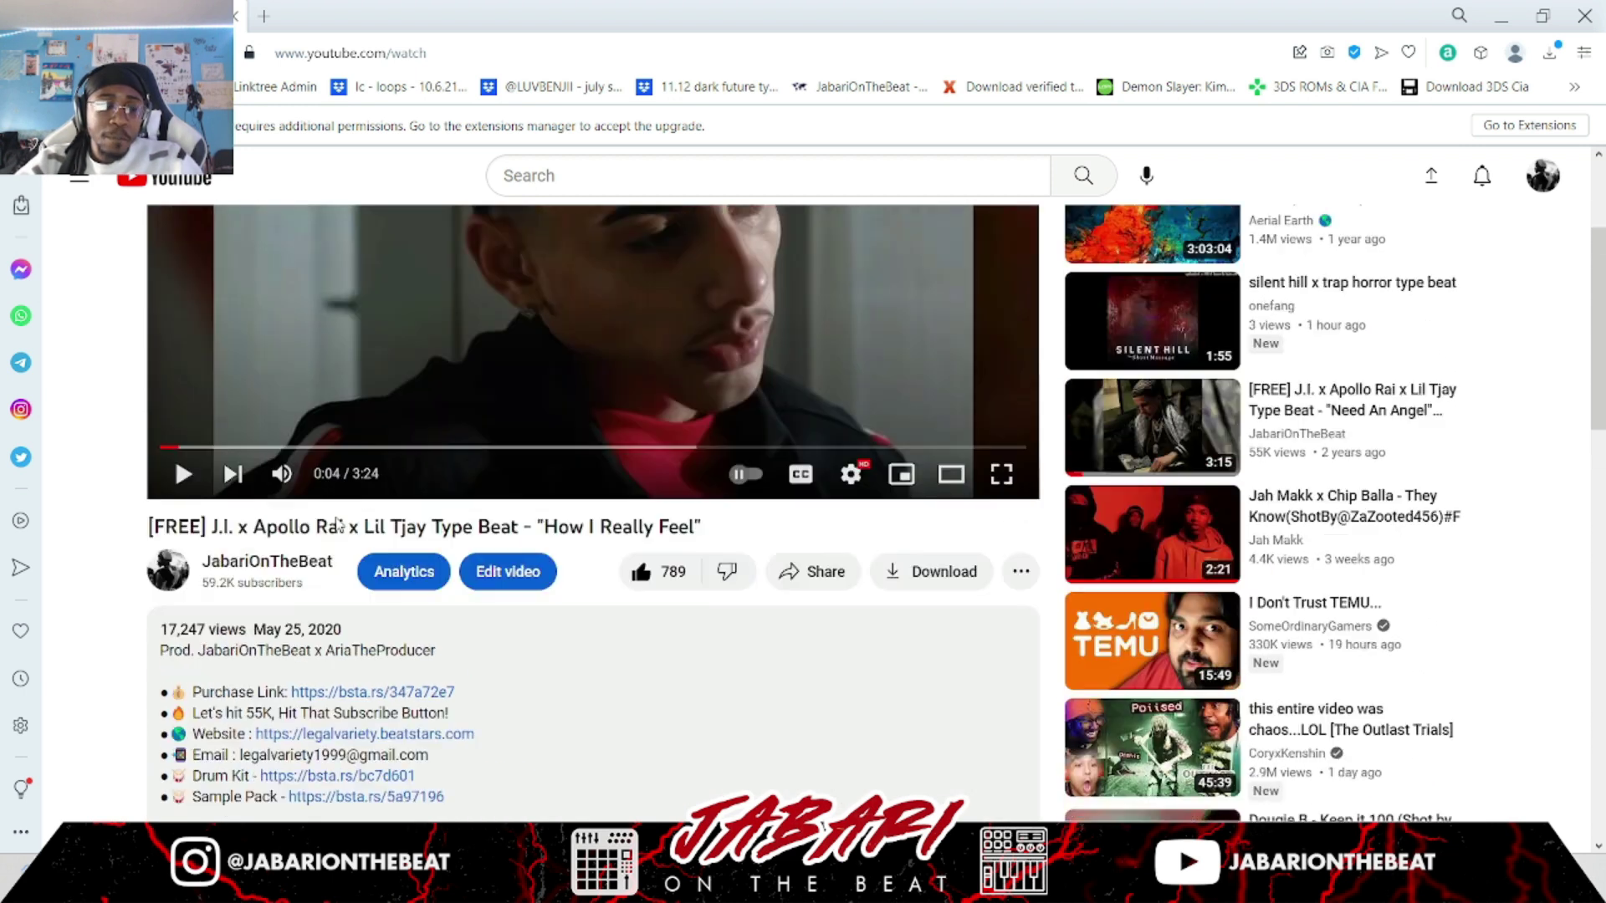
scroll(274, 597, "down", 8)
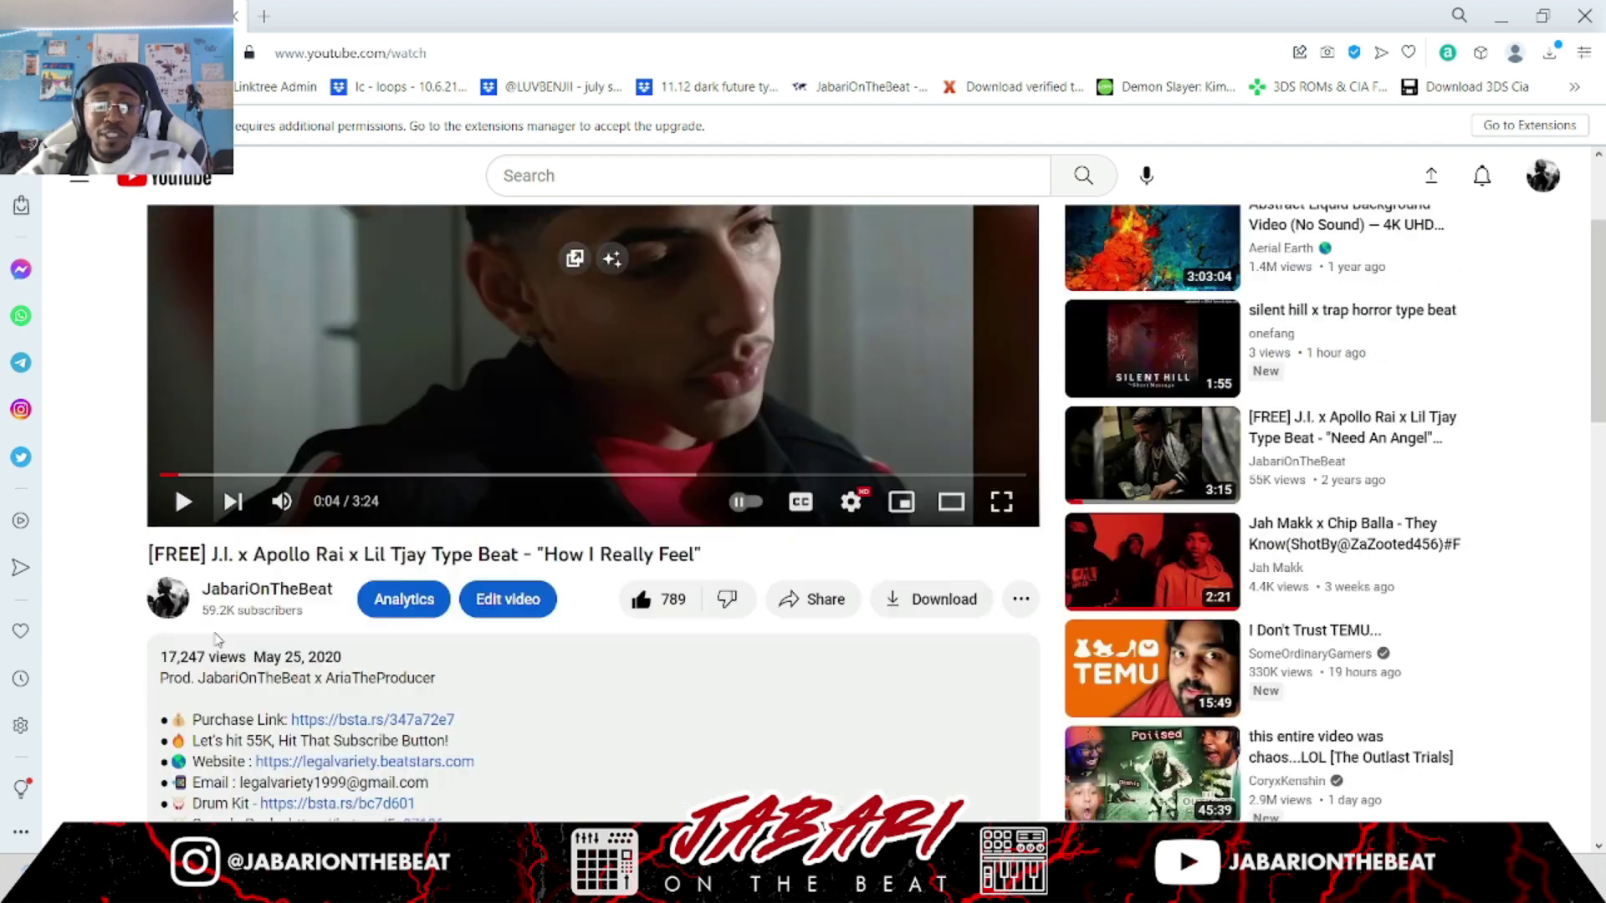
scroll(200, 619, "up", 7)
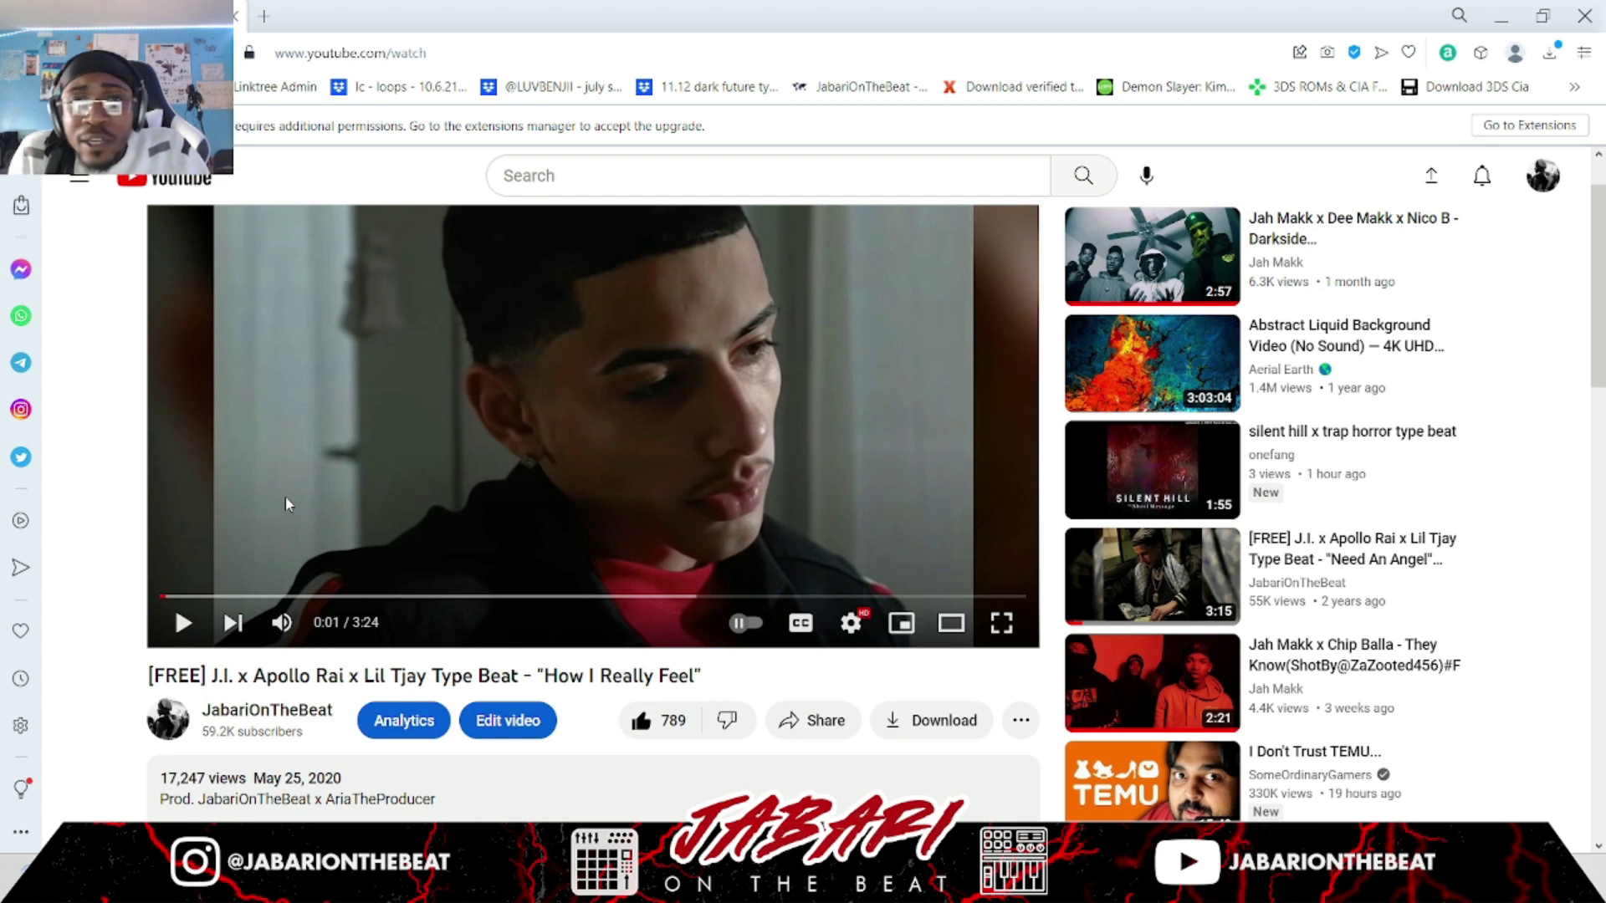
Play the "How I Really Feel" video, collapse its description and check the production credit.
left_click(241, 480)
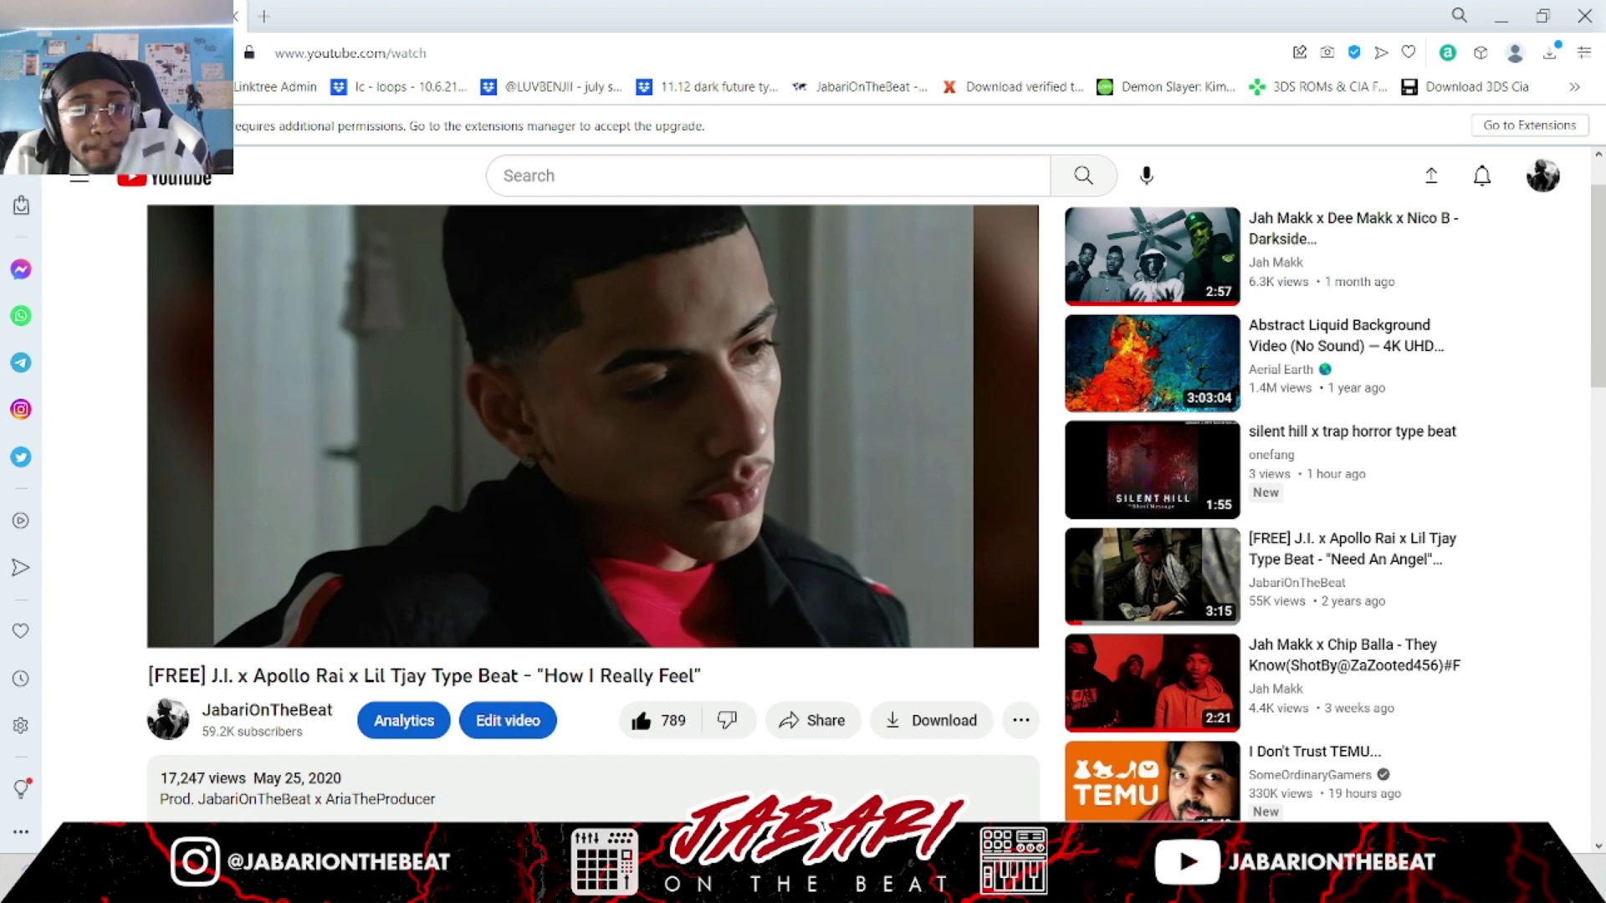
scroll(240, 513, "down", 8)
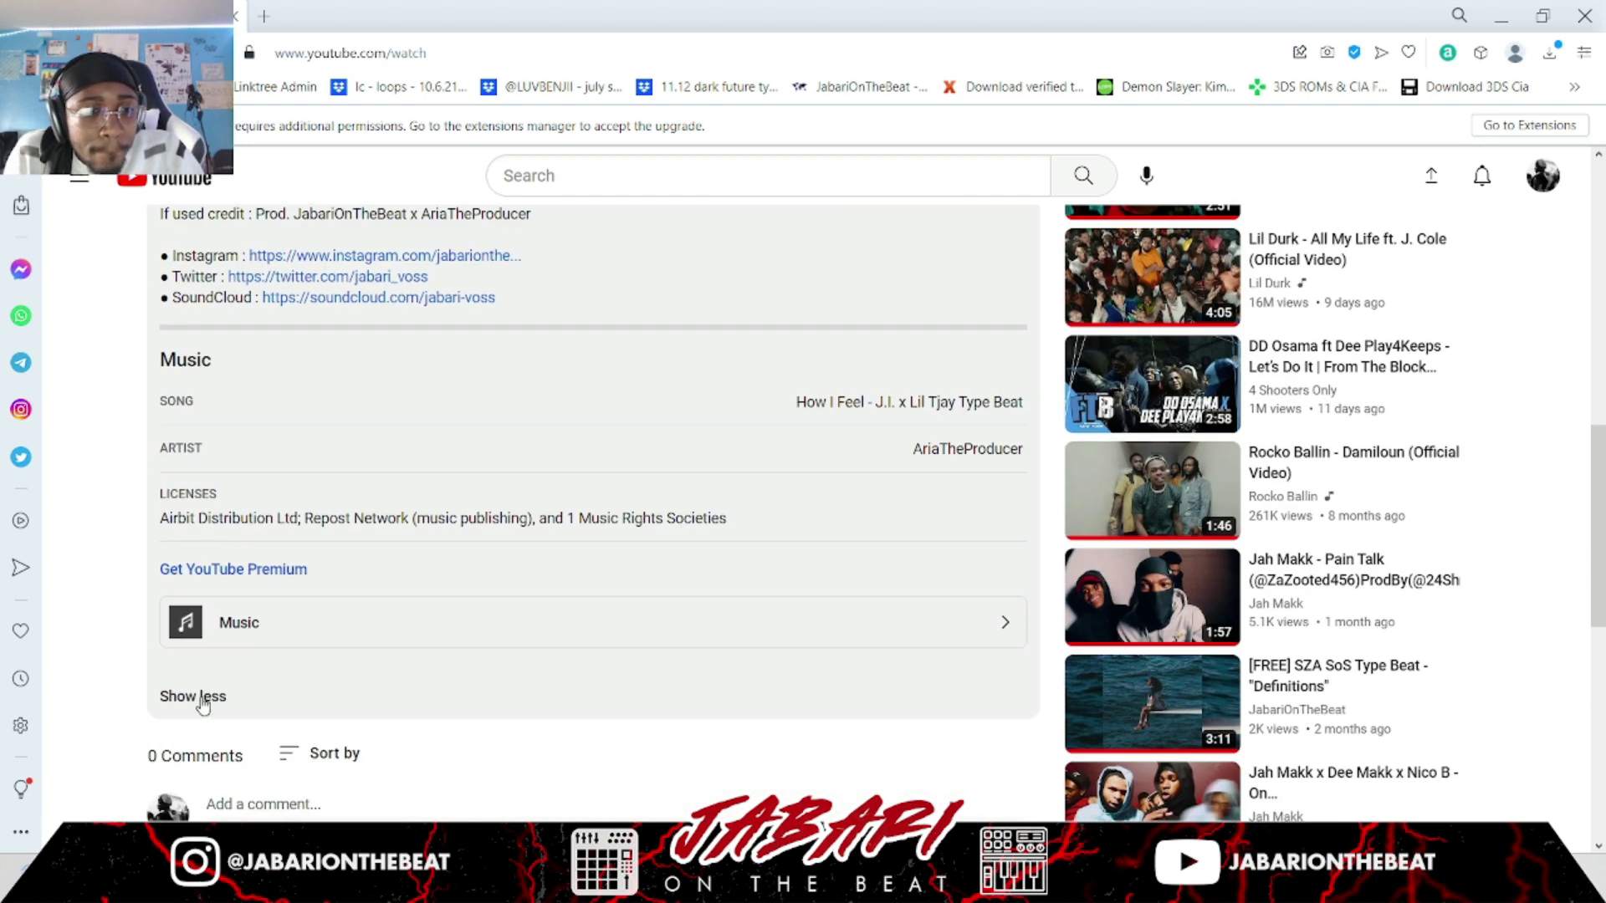
left_click(194, 696)
scroll(134, 631, "up", 7)
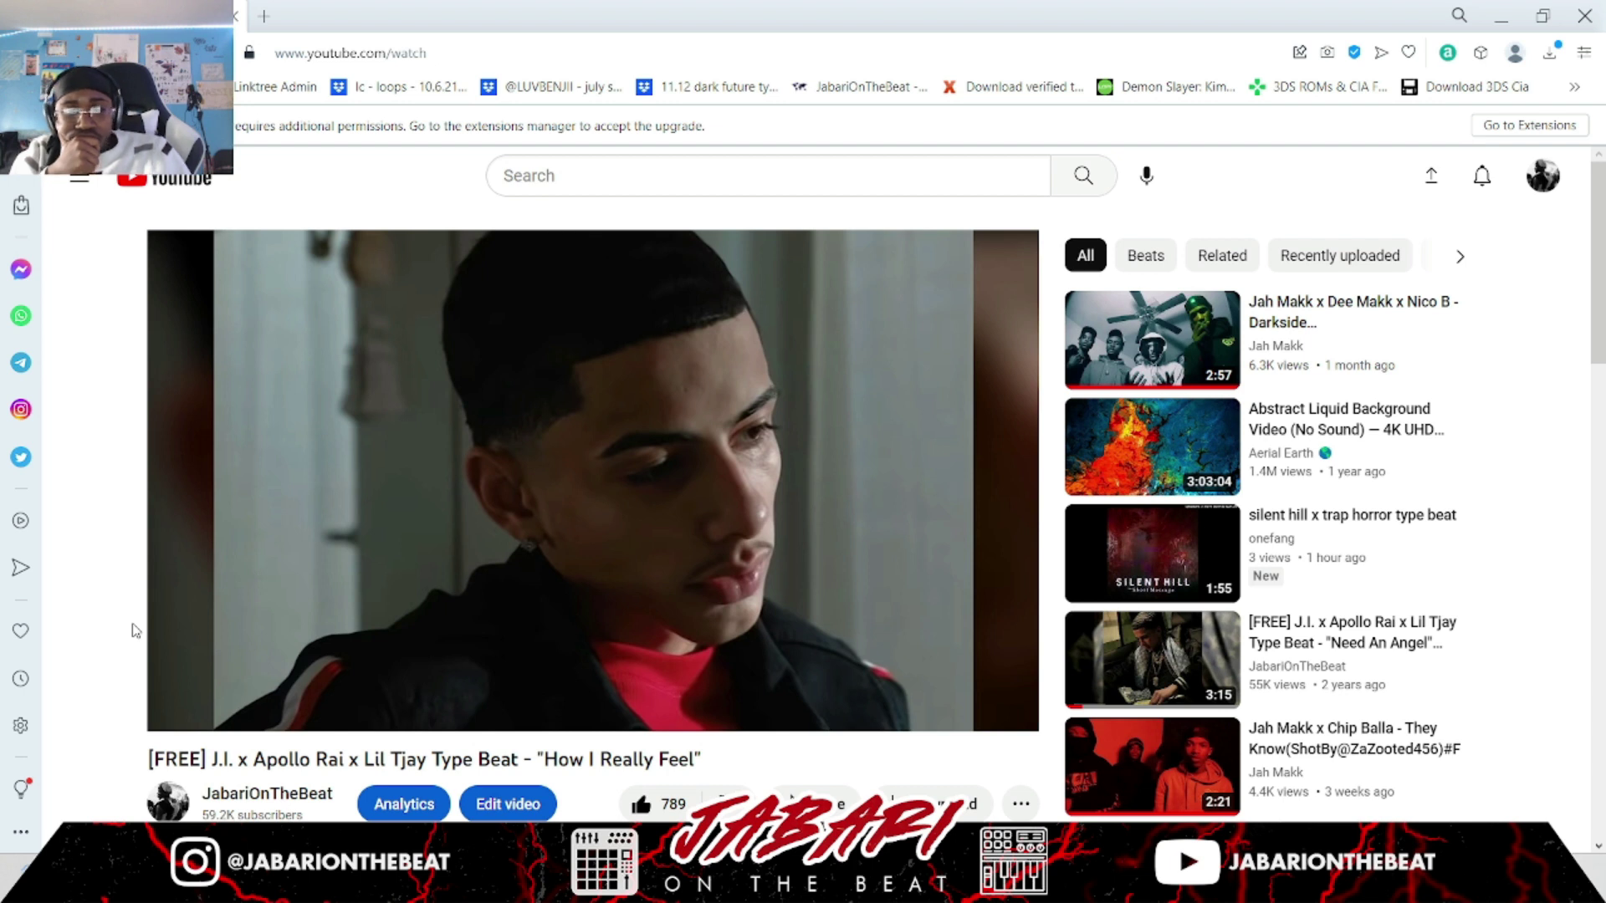
scroll(313, 611, "down", 3)
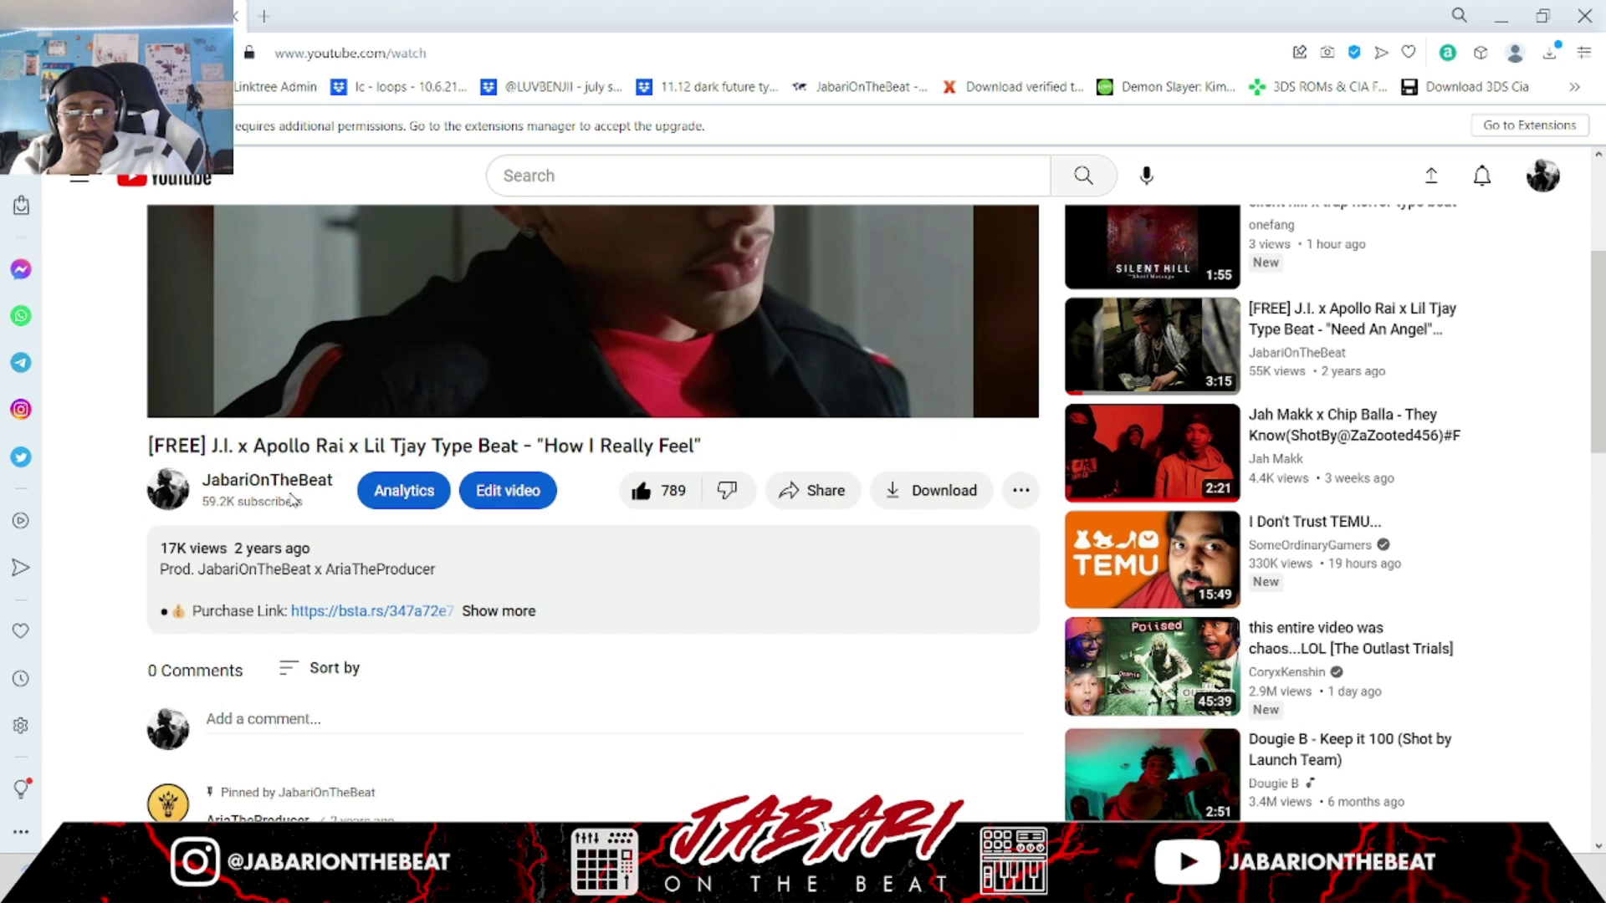
scroll(291, 499, "up", 3)
scroll(291, 498, "down", 8)
scroll(291, 493, "up", 8)
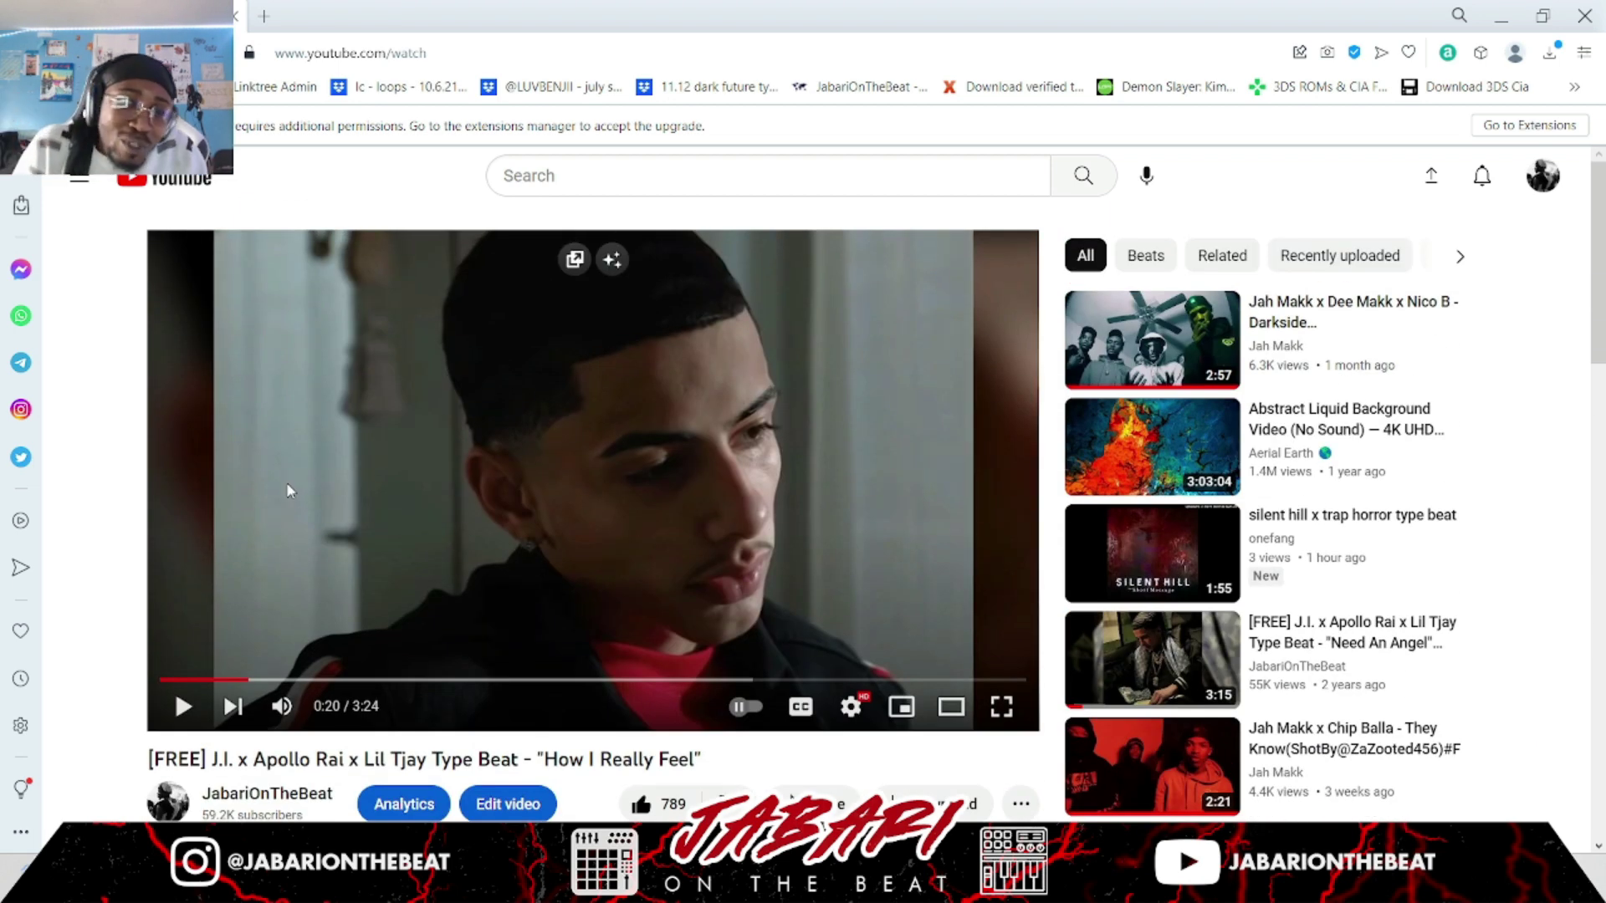
scroll(311, 502, "down", 2)
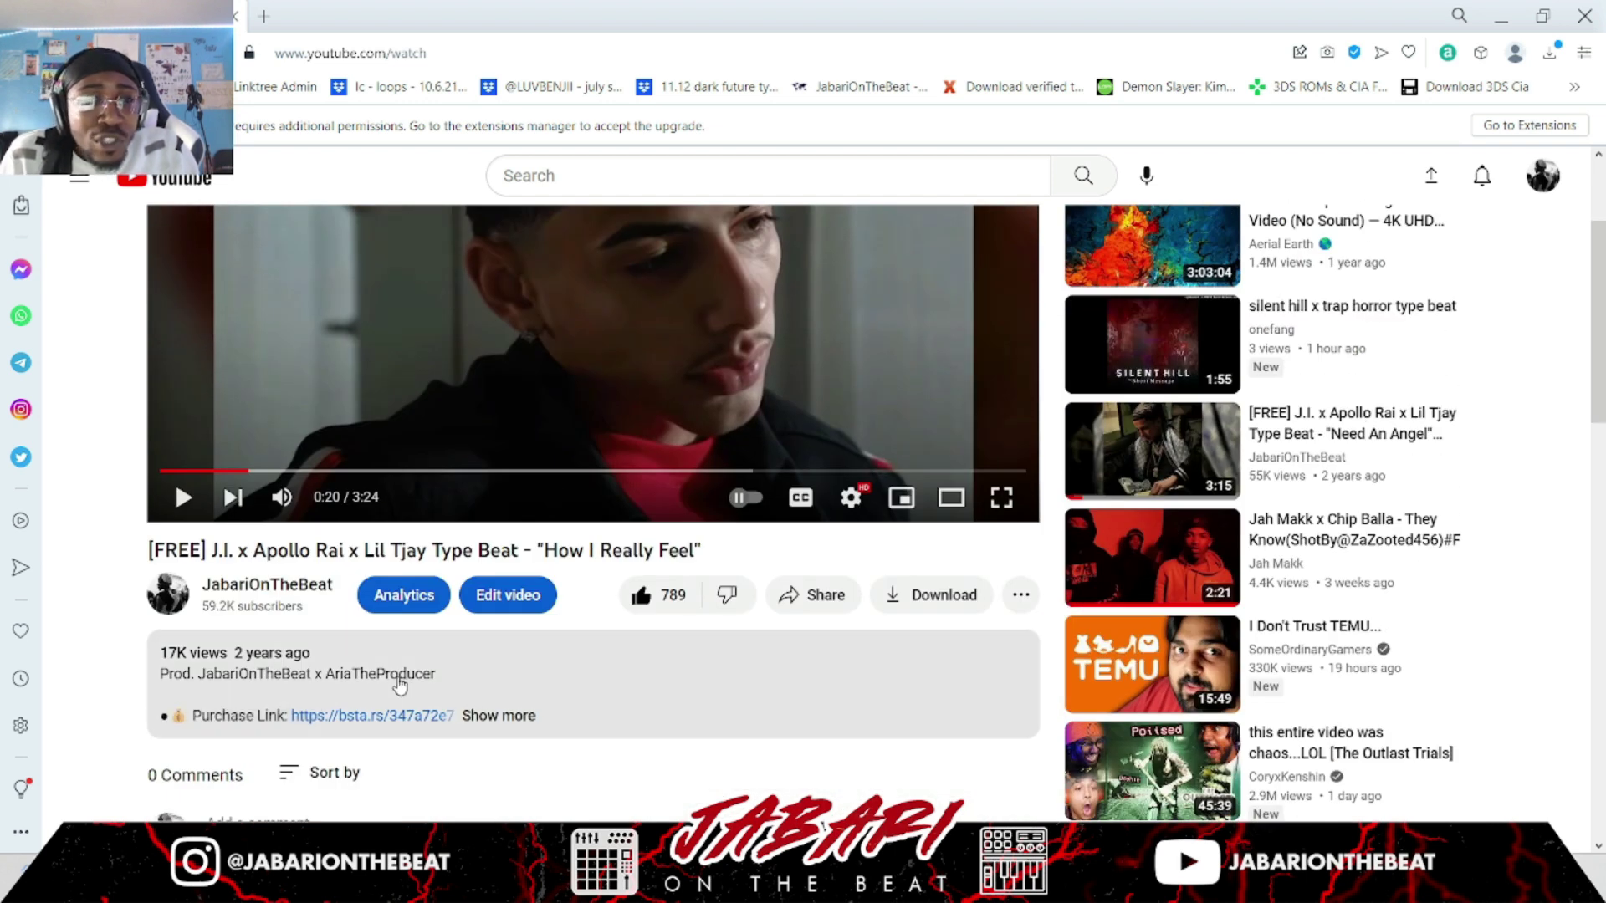
Search YouTube for "ariatheproducer how i really feel".
scroll(398, 682, "up", 2)
left_click(577, 191)
type("ari")
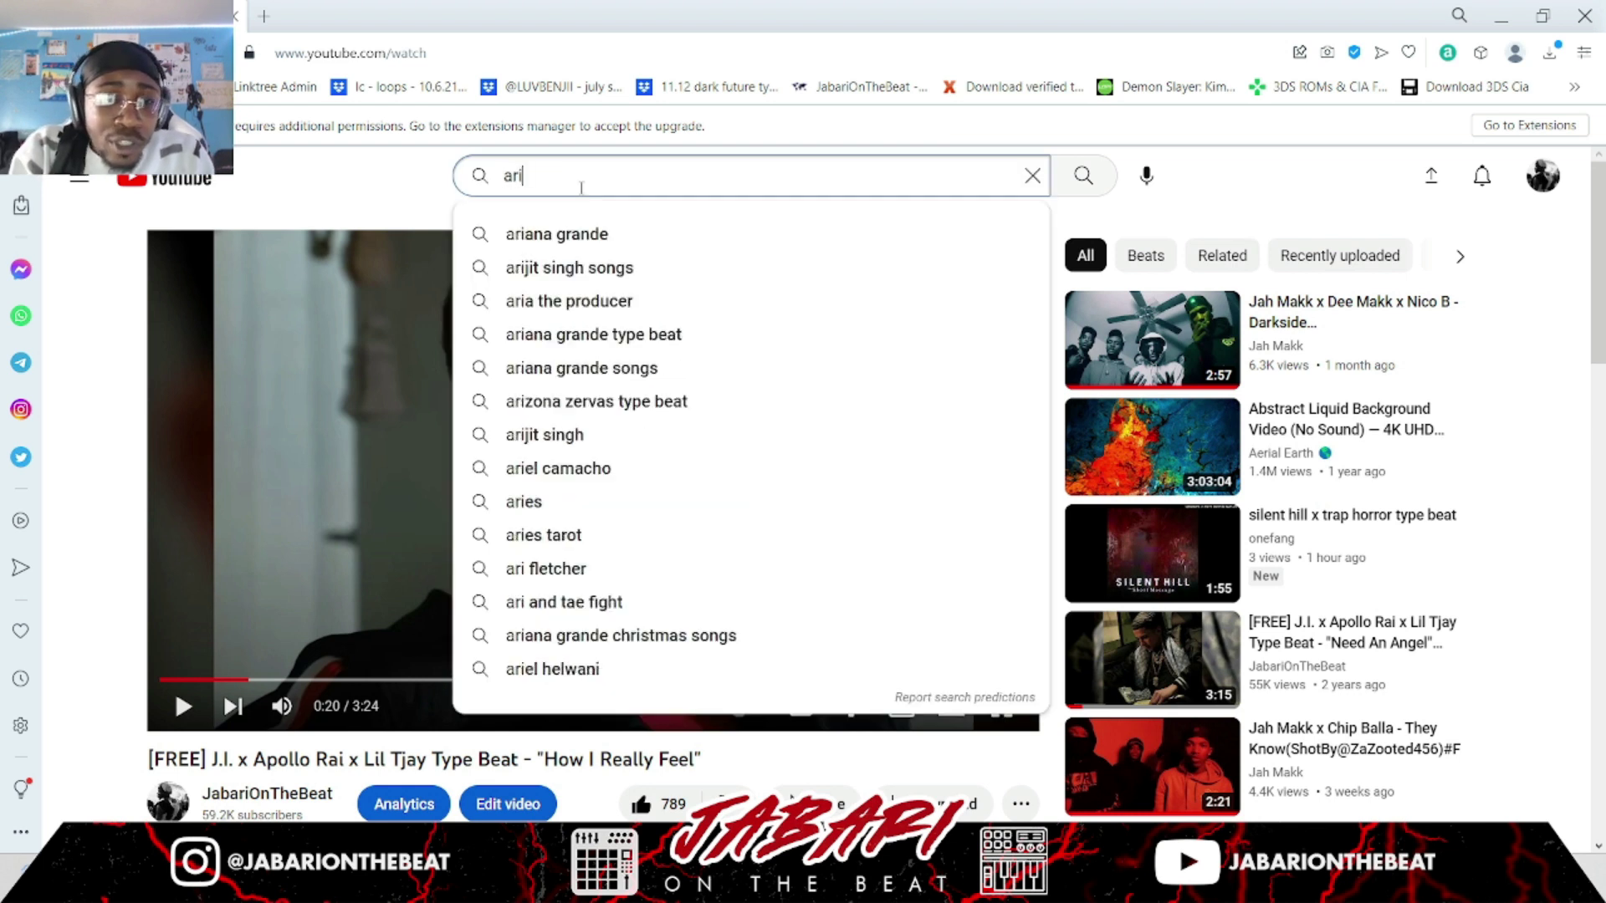
type("athe")
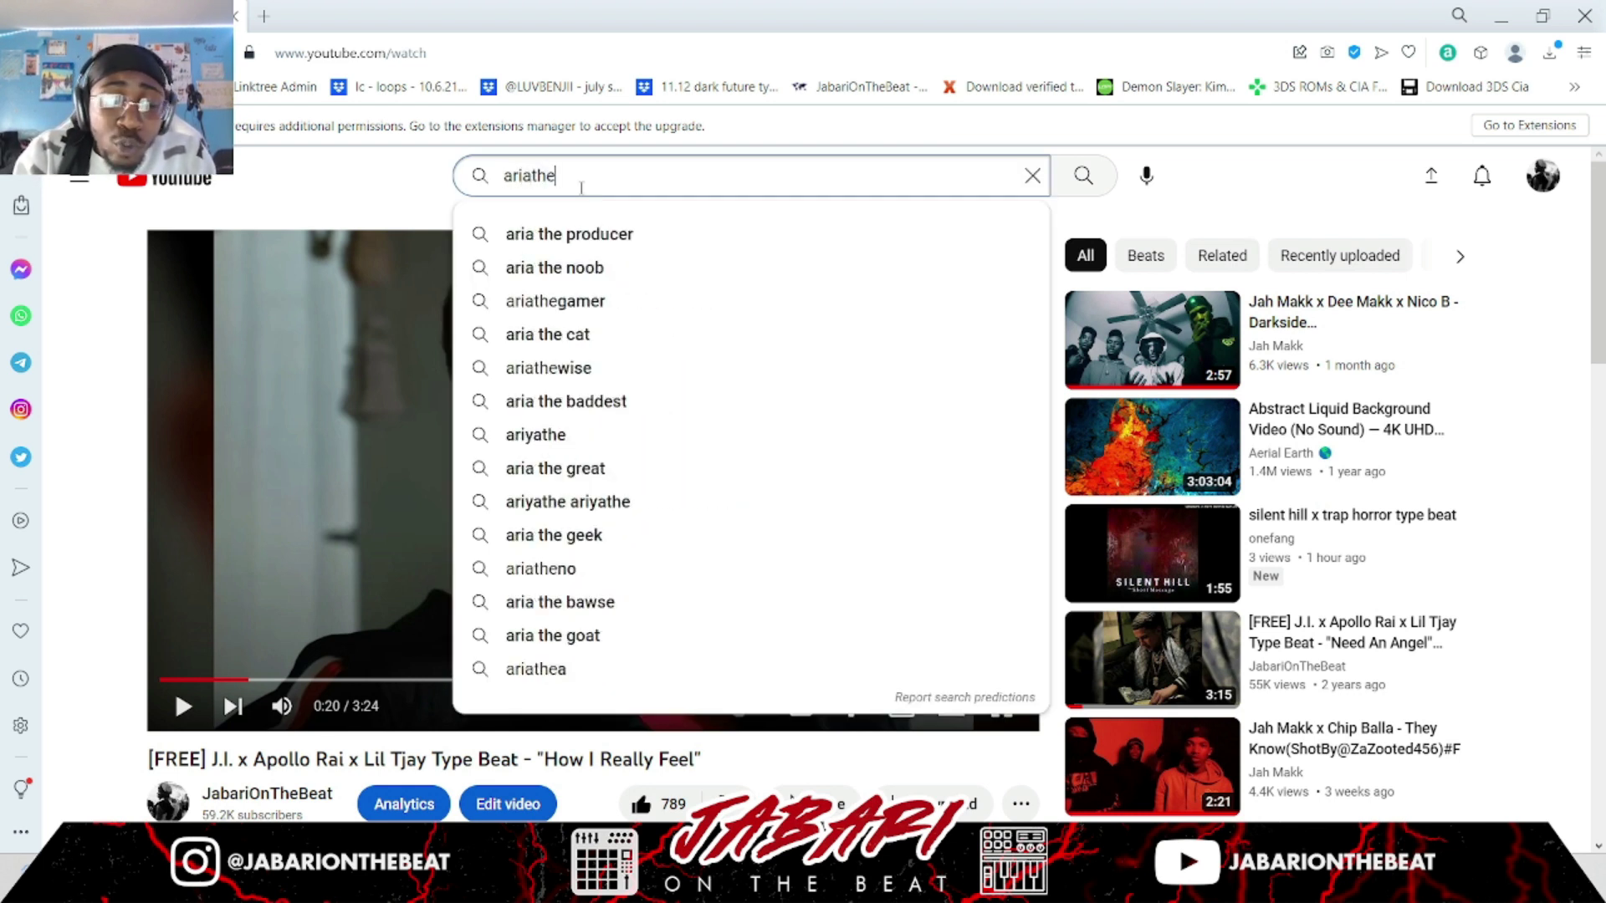
type("producer")
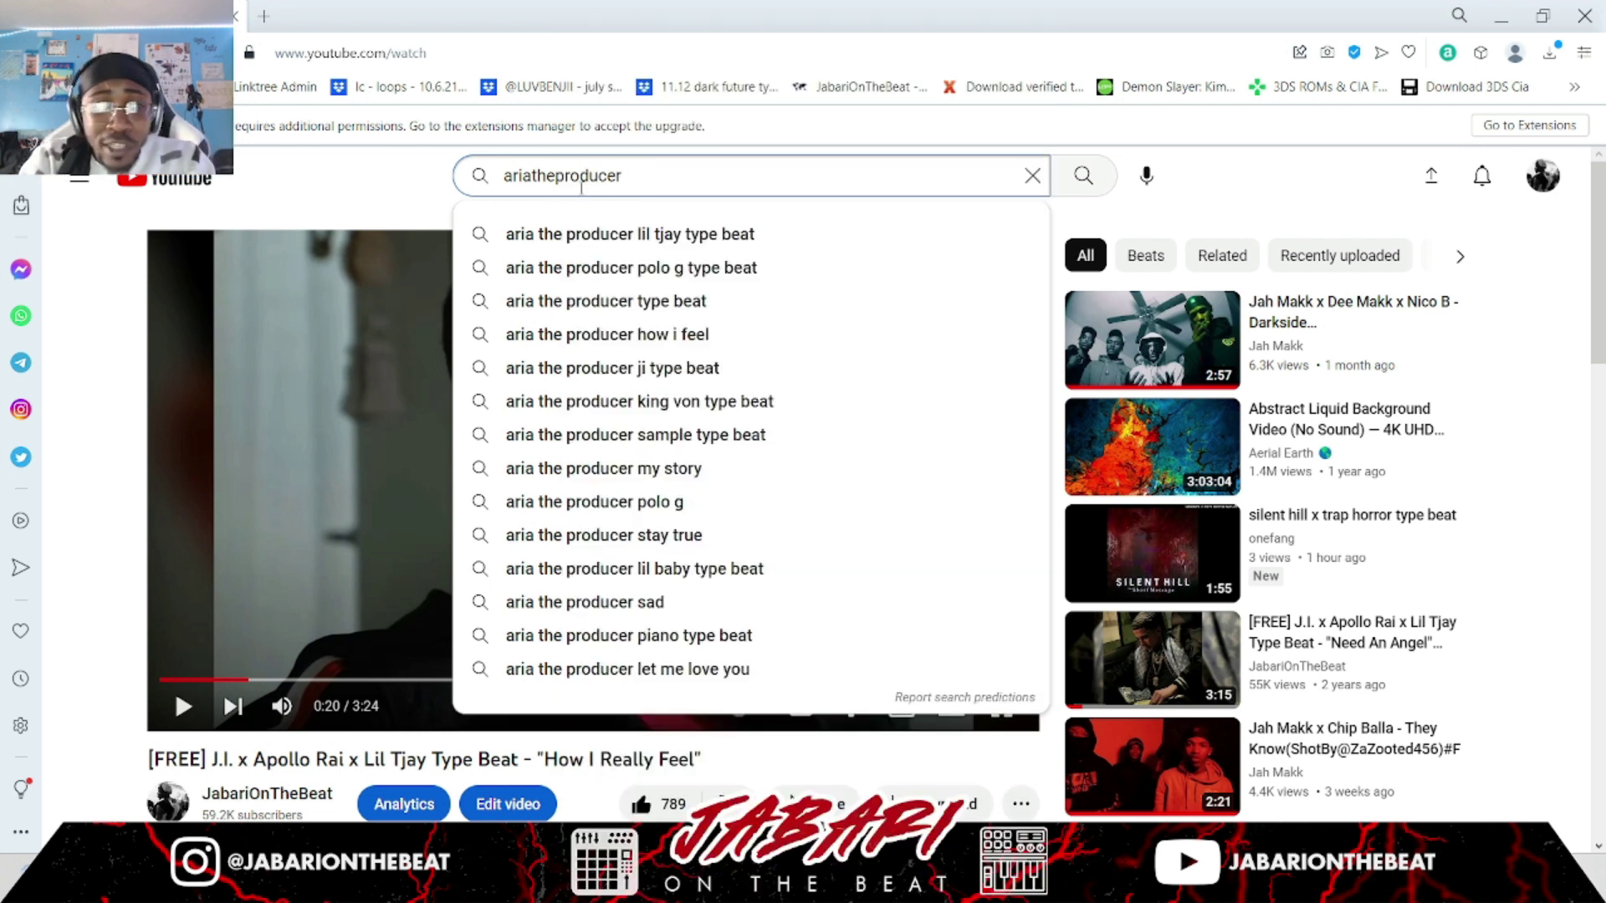
type("how i")
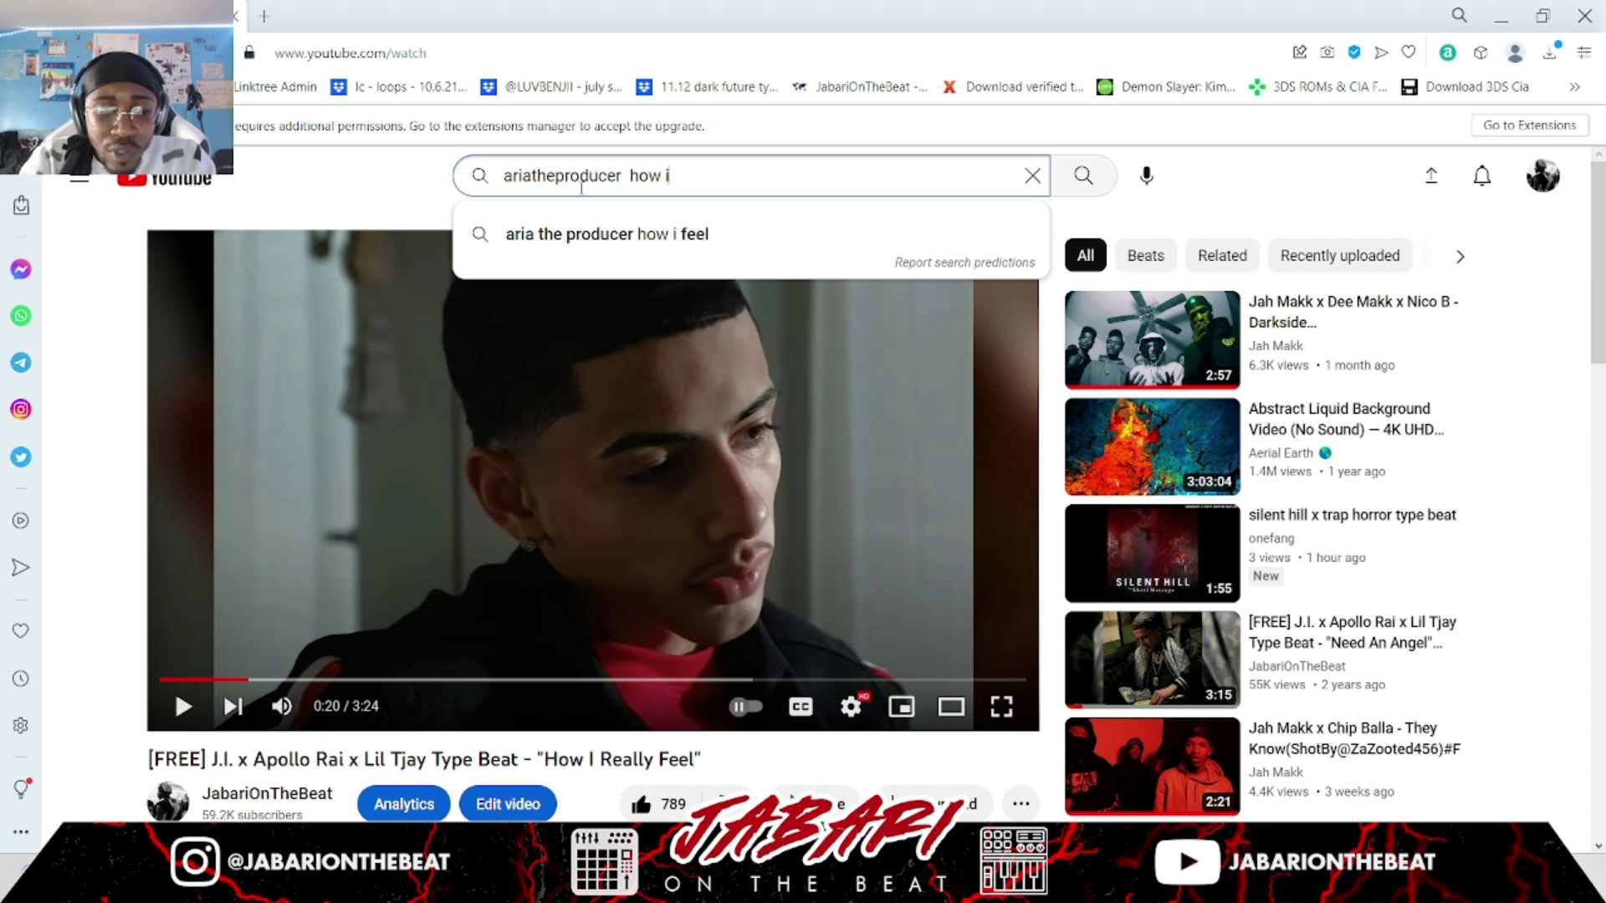
type(" really fee")
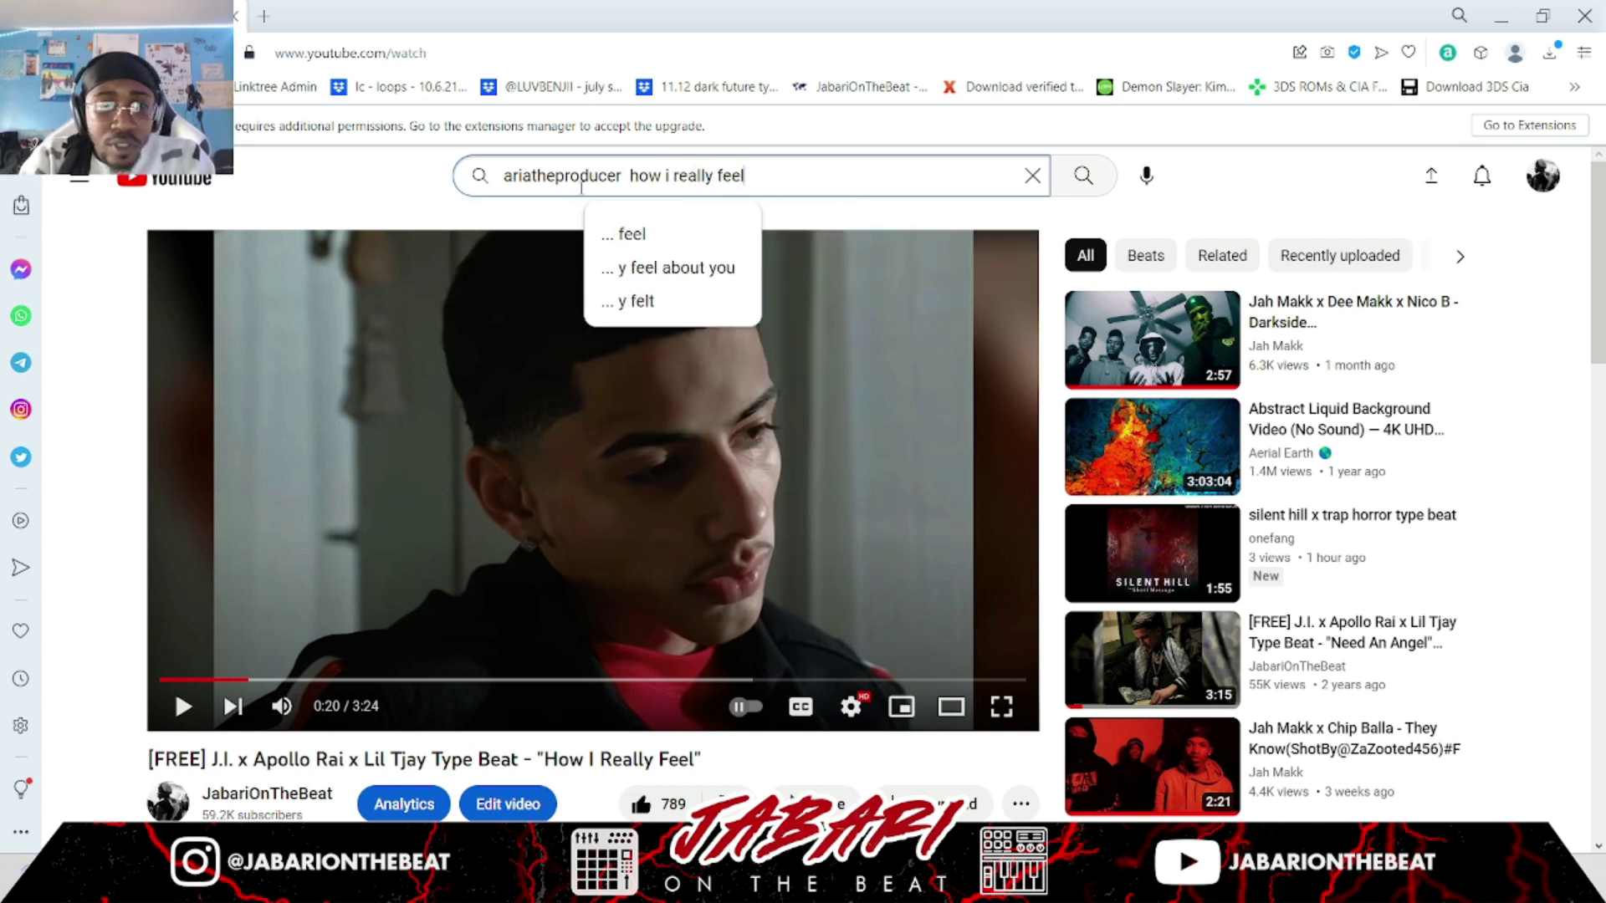
type("l")
key("Return")
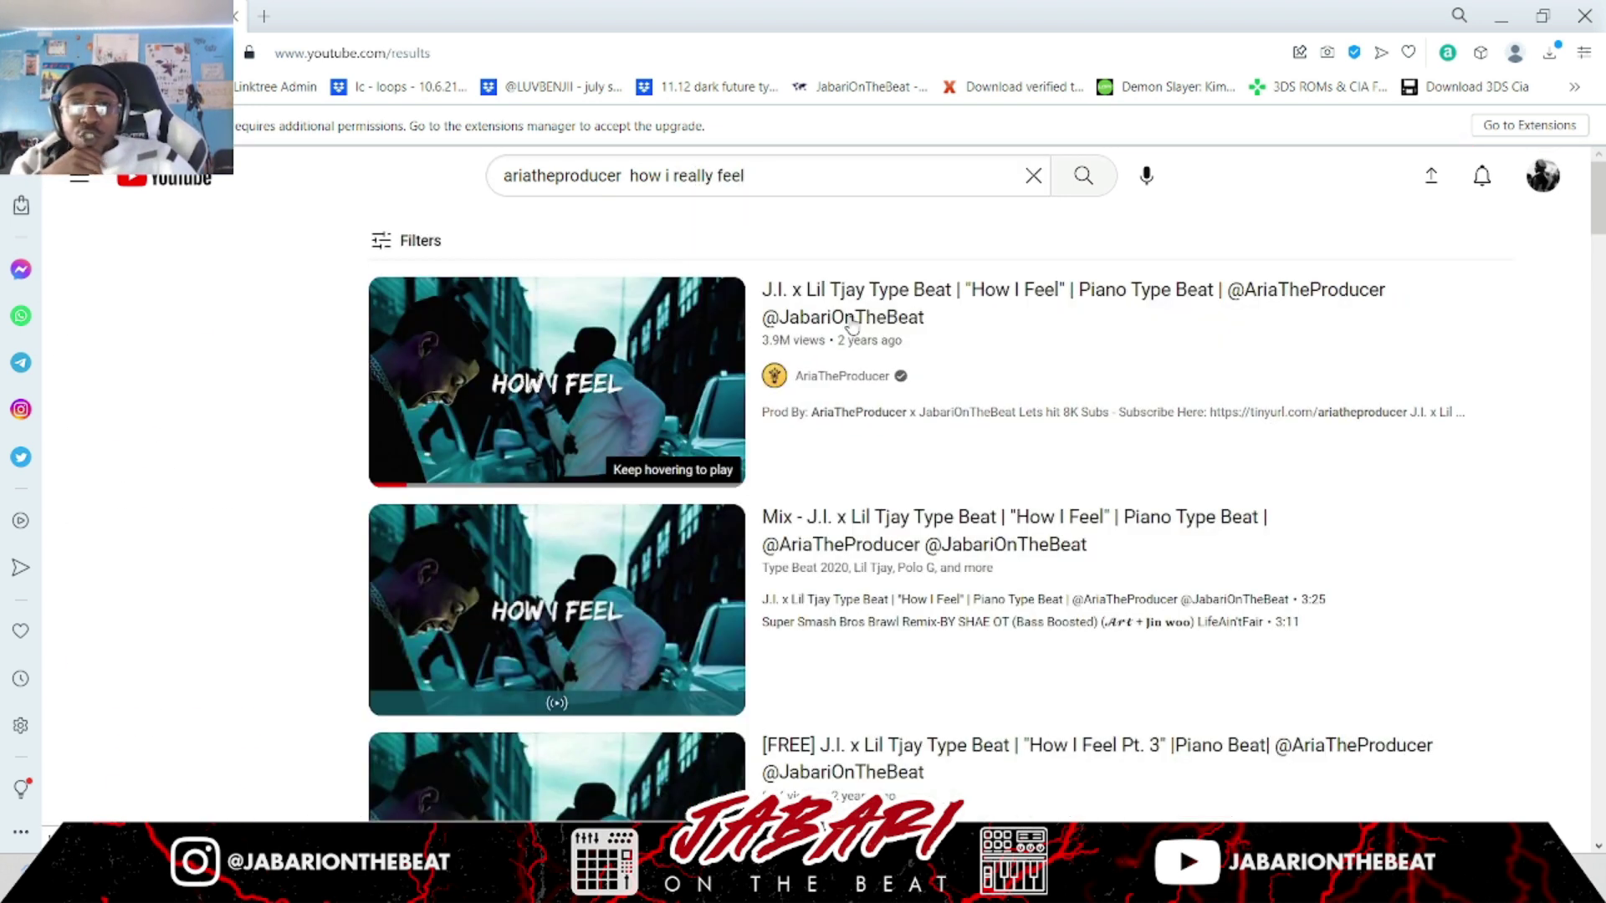
Open AriaTheProducer's "How I Feel" piano type beat, pause it at the start and expand its description.
left_click(851, 317)
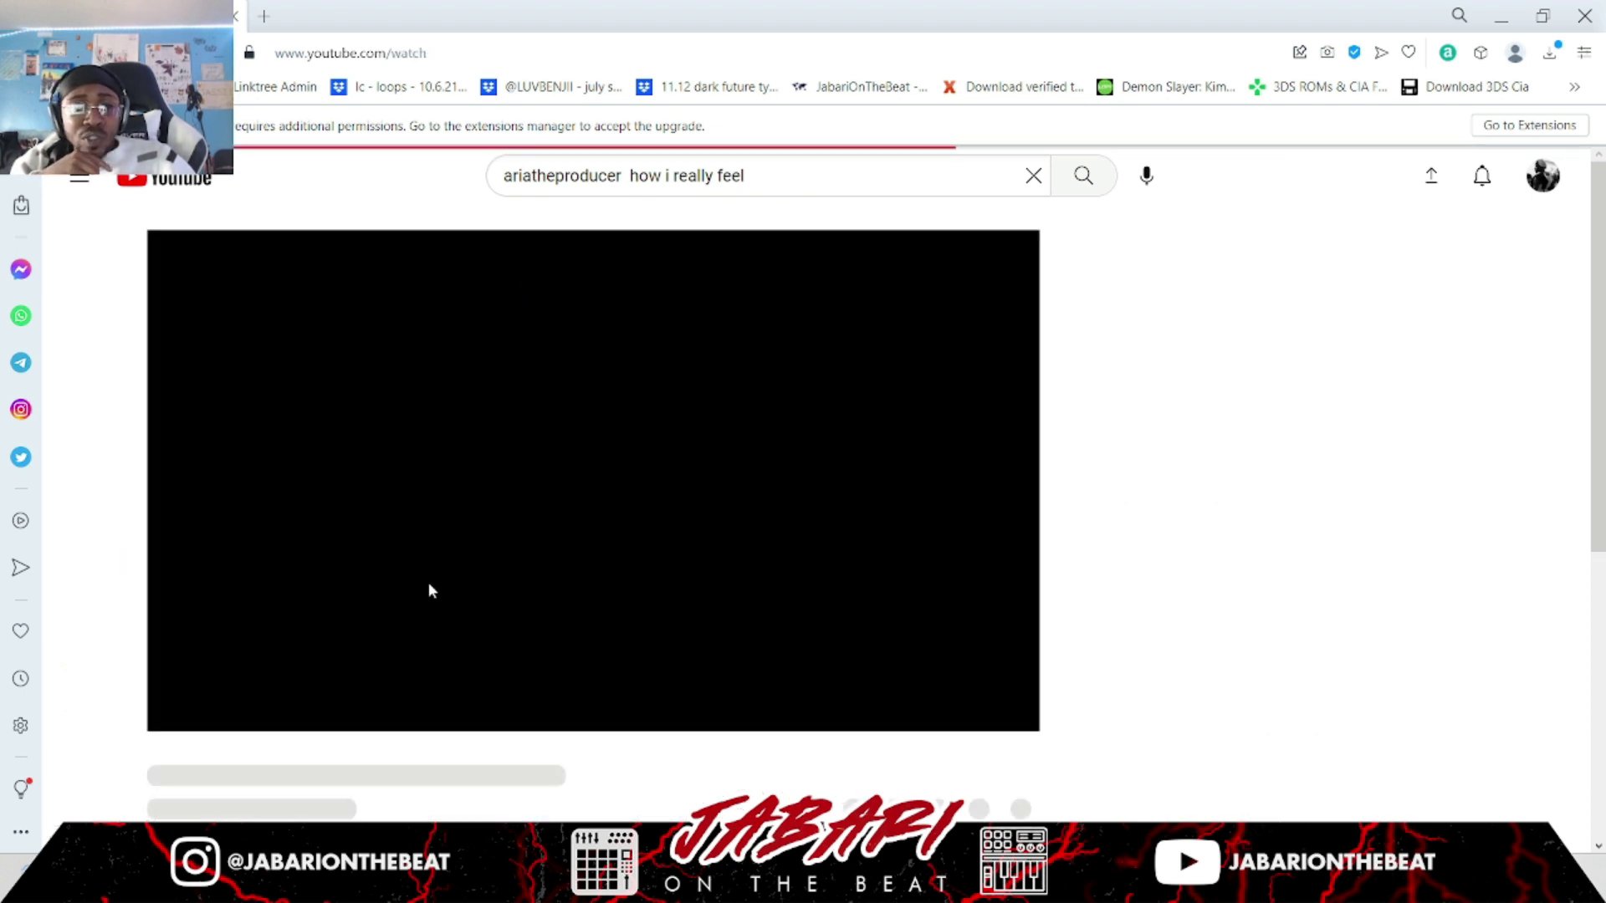
left_click(412, 494)
scroll(412, 494, "down", 2)
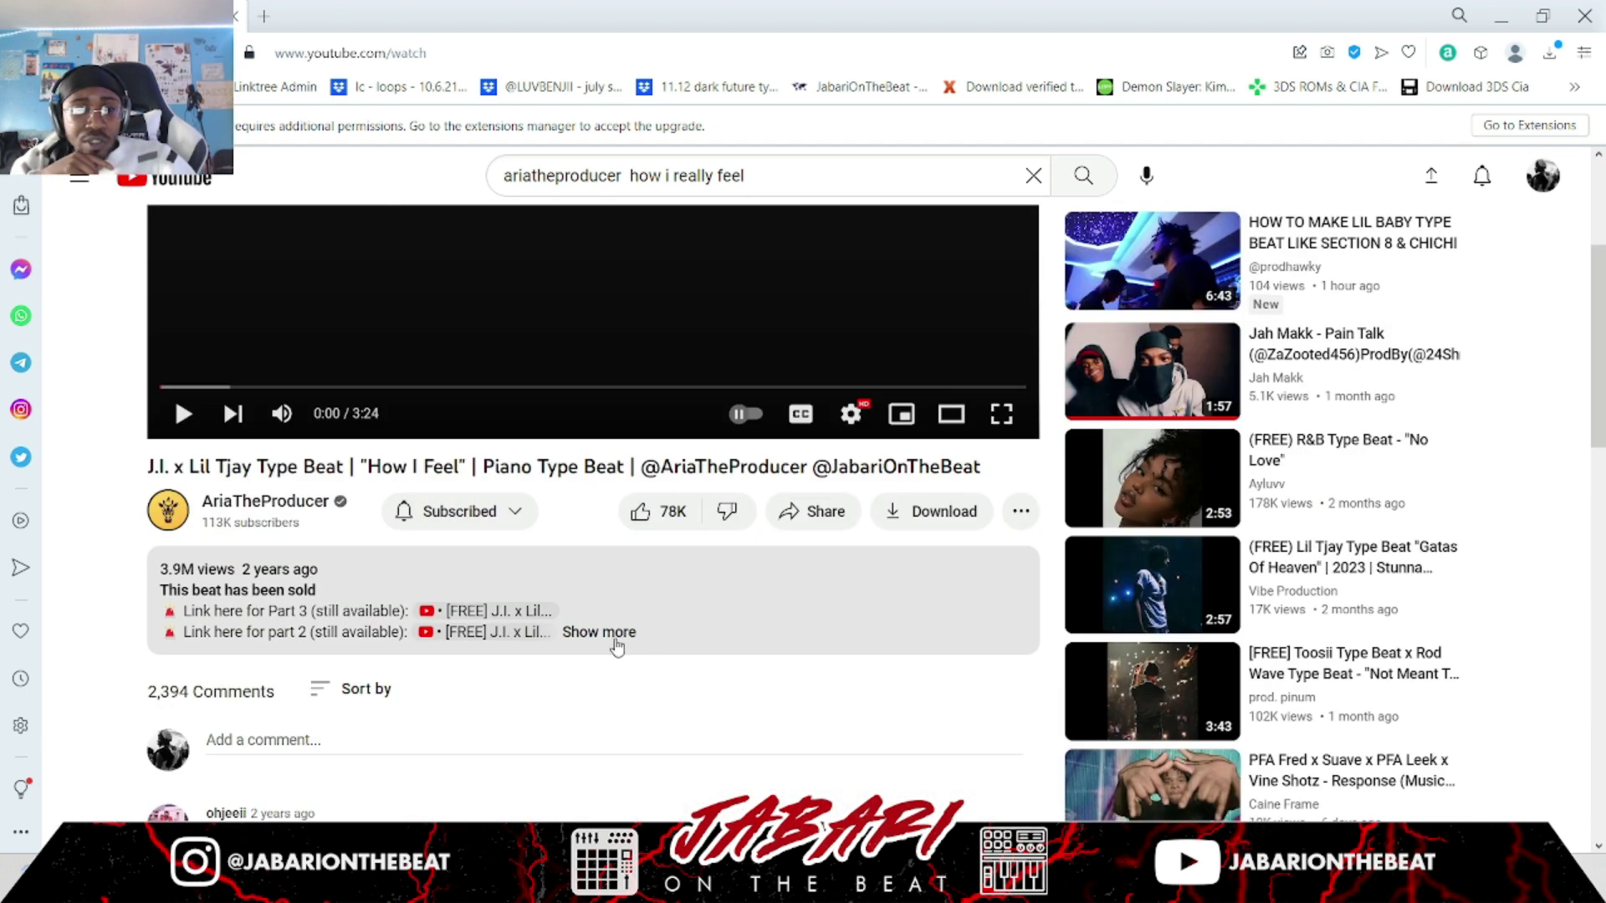
left_click(619, 645)
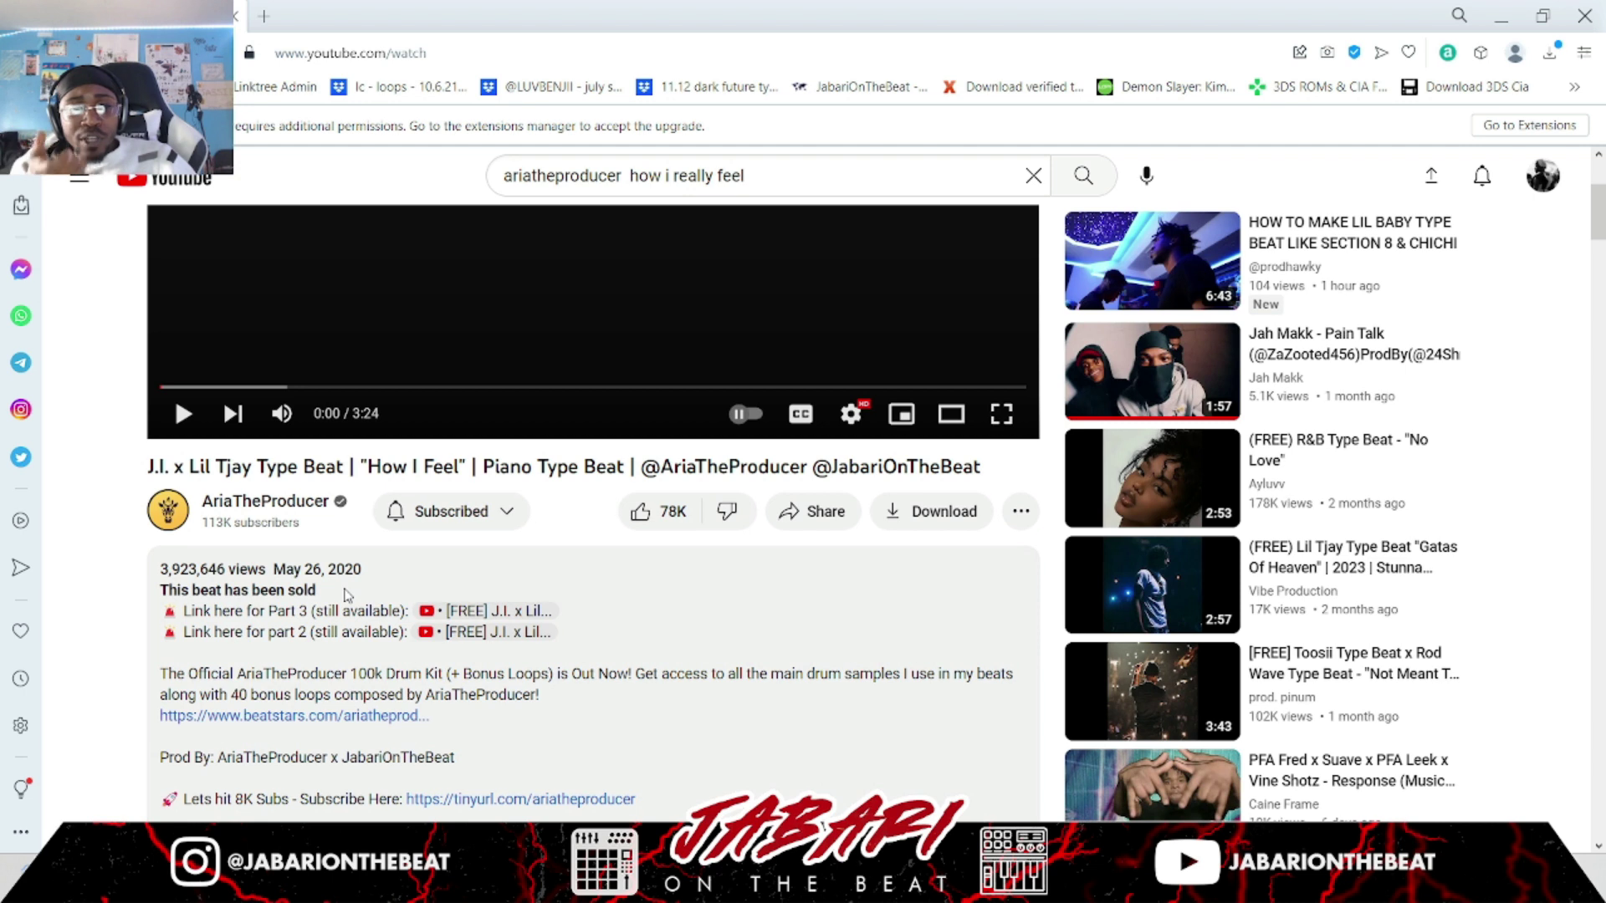
scroll(327, 462, "up", 2)
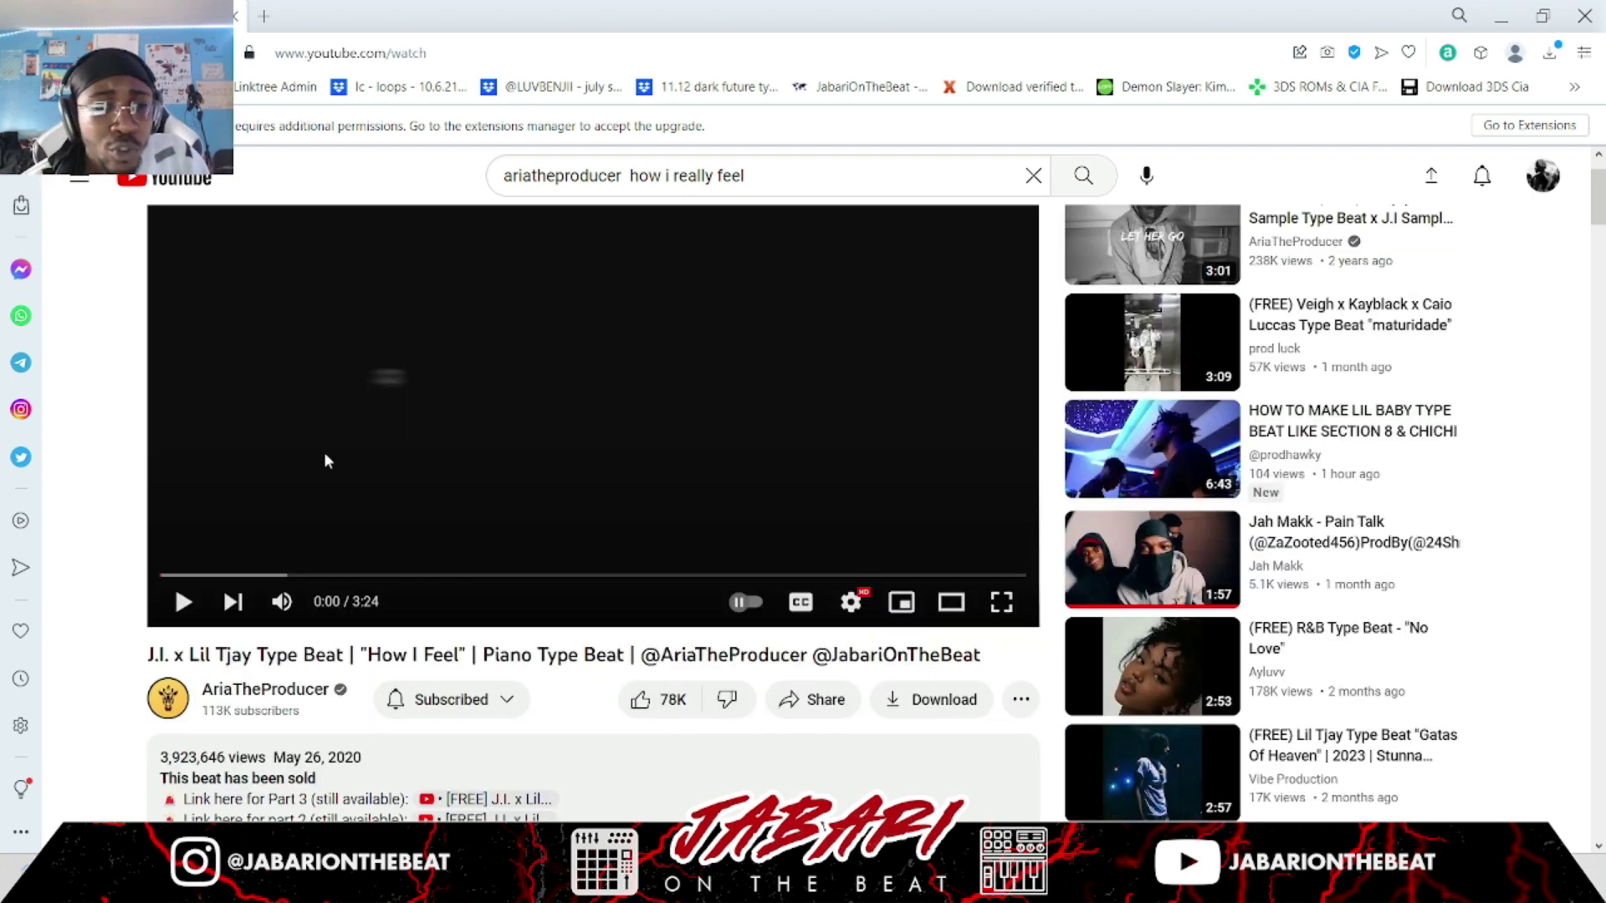
Play the opening seconds of the "How I Feel" video while browsing its page, and pause playback.
scroll(316, 431, "up", 1)
left_click(316, 431)
scroll(387, 566, "down", 3)
scroll(444, 351, "up", 3)
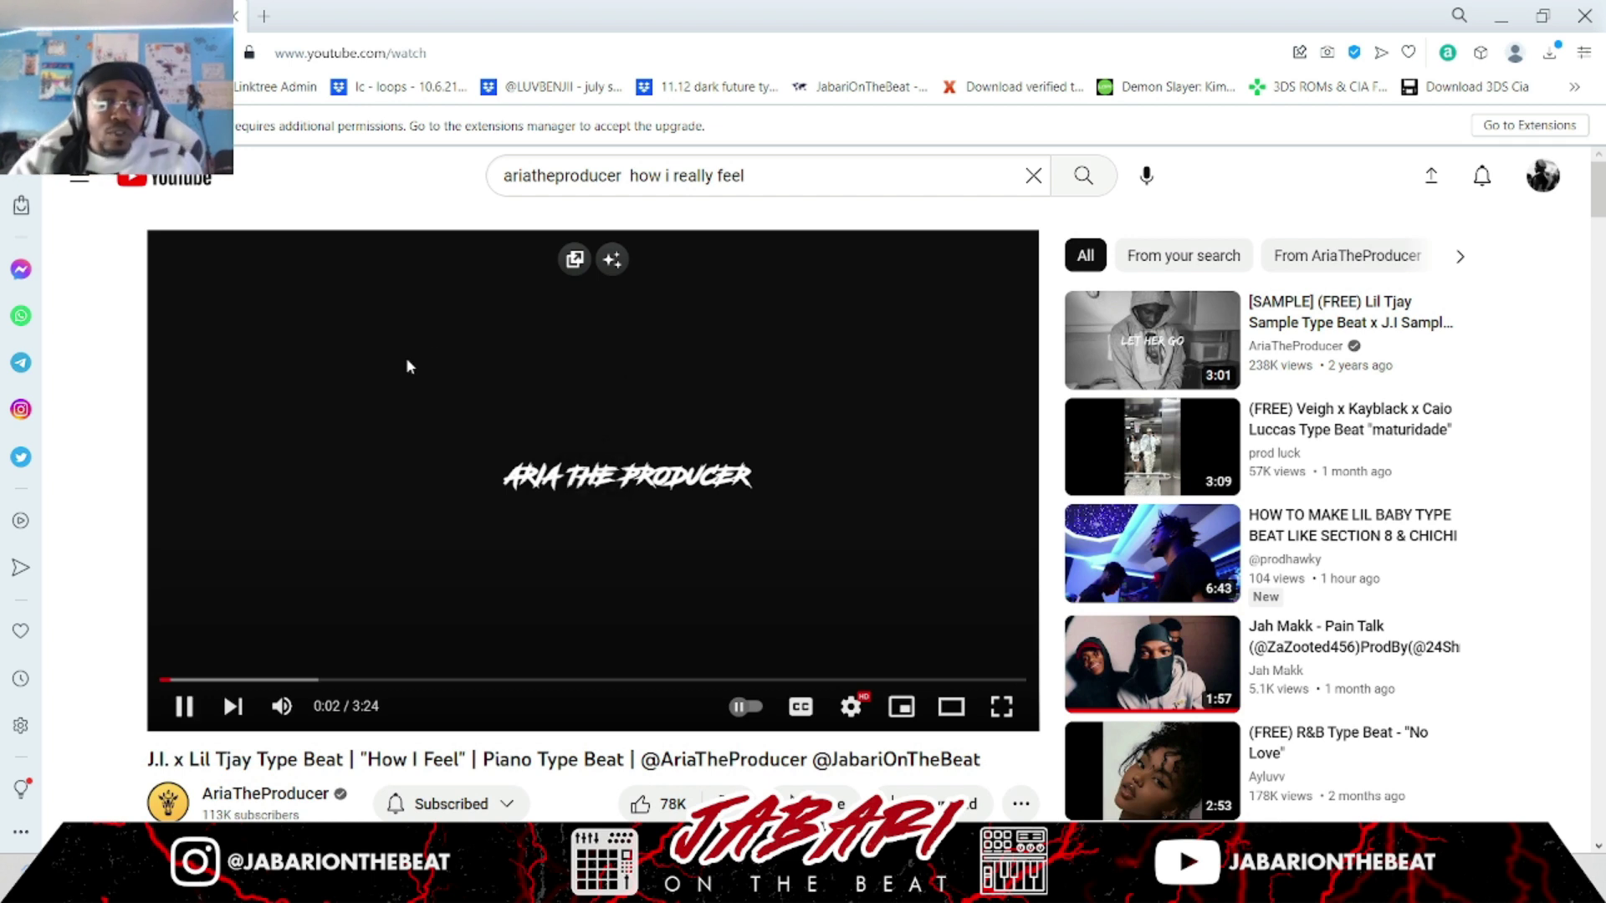
scroll(398, 428, "down", 3)
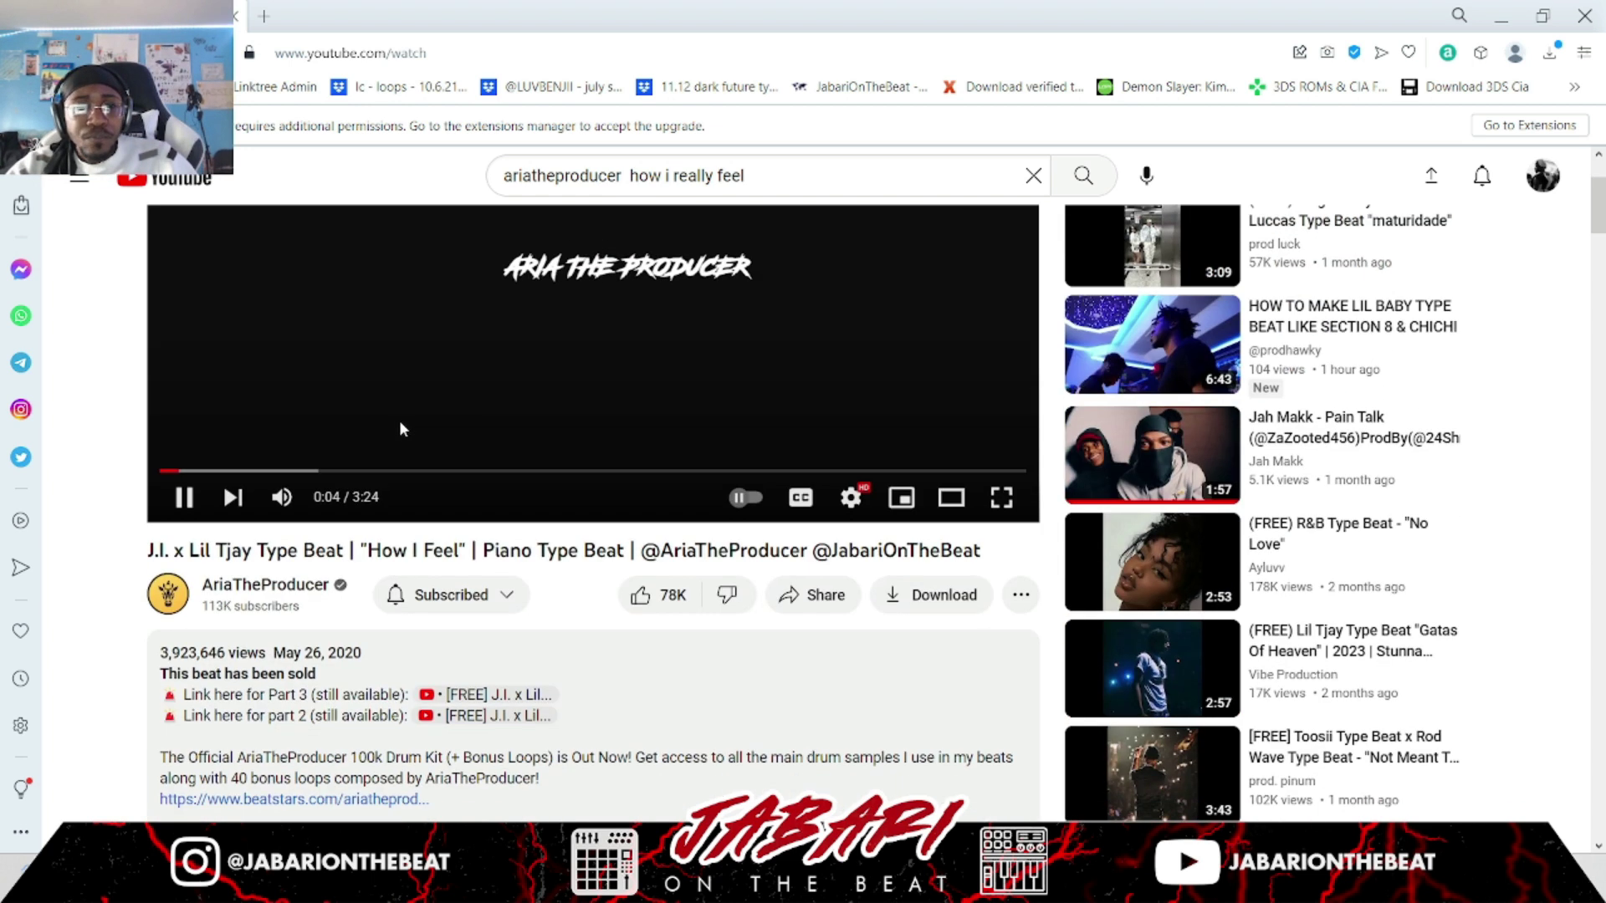
scroll(400, 429, "down", 4)
scroll(376, 599, "down", 5)
scroll(378, 602, "up", 1)
scroll(385, 569, "up", 9)
left_click(391, 510)
Examine the "How I Feel" video's description and comments, and collapse the description.
scroll(402, 502, "down", 5)
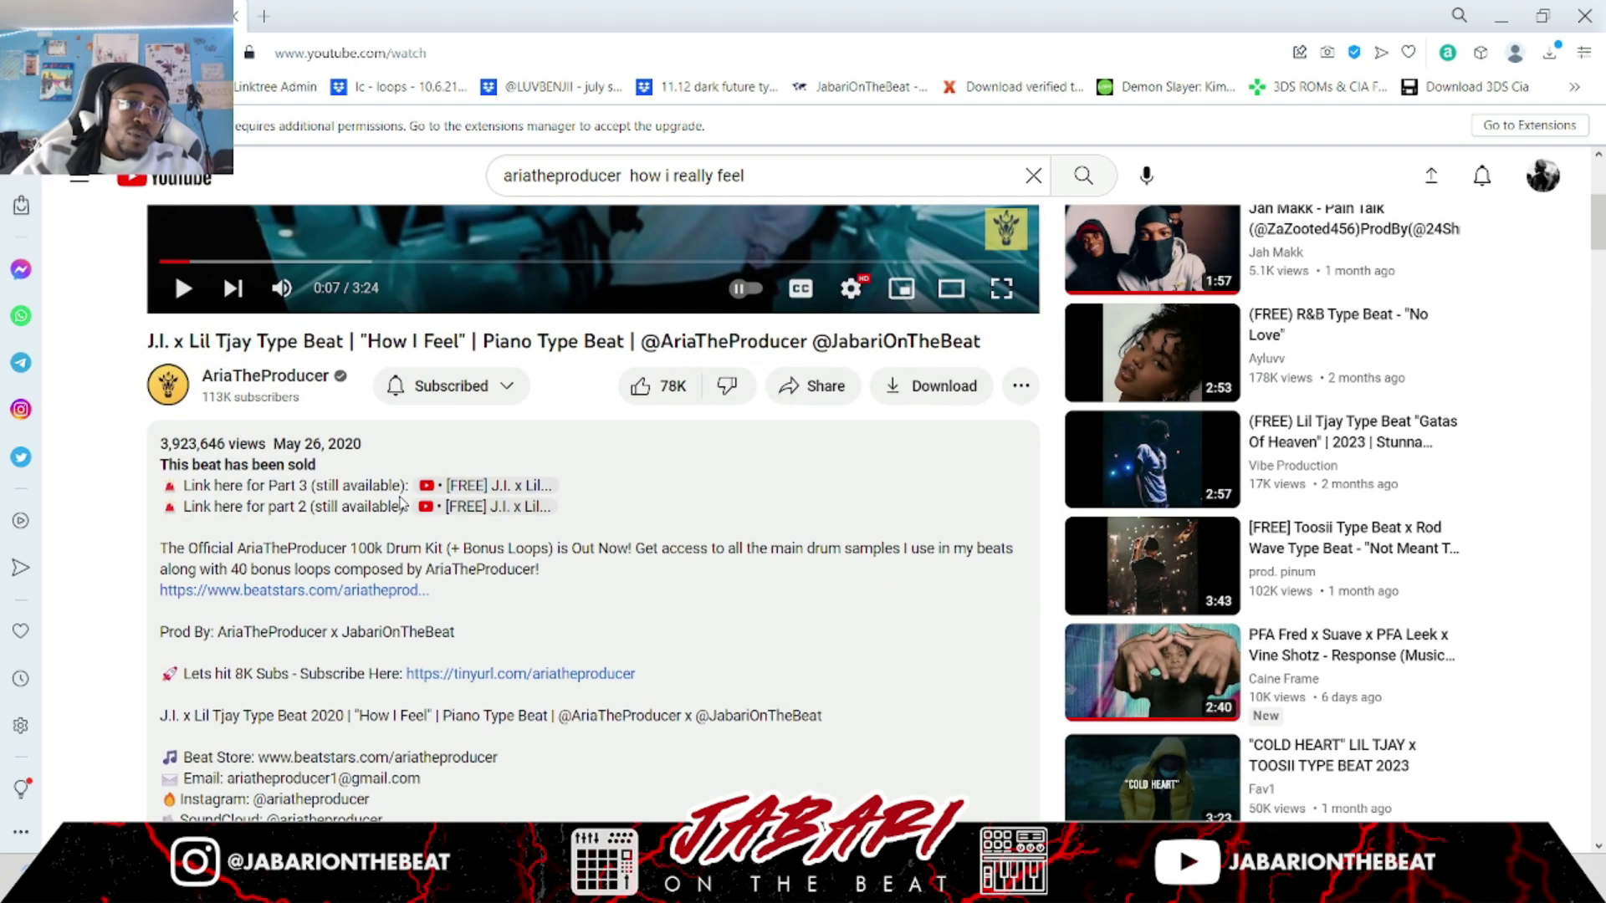
scroll(334, 535, "down", 4)
scroll(242, 564, "up", 4)
scroll(334, 585, "down", 15)
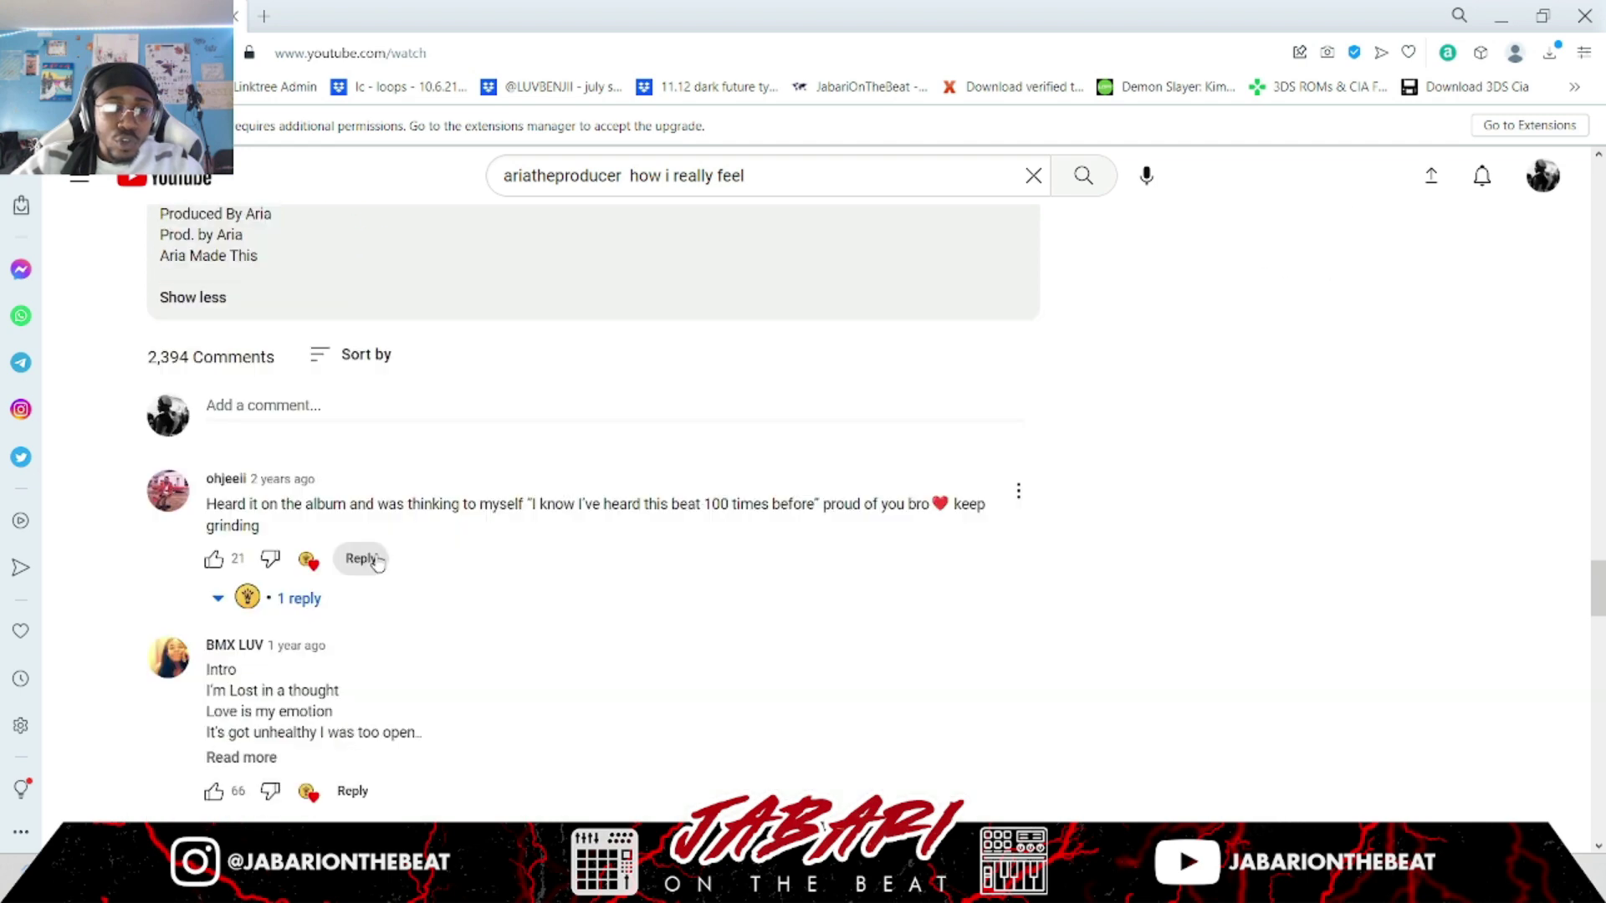
scroll(378, 557, "down", 1)
scroll(267, 485, "up", 3)
left_click(205, 408)
scroll(223, 431, "up", 10)
scroll(264, 455, "down", 6)
scroll(268, 468, "up", 6)
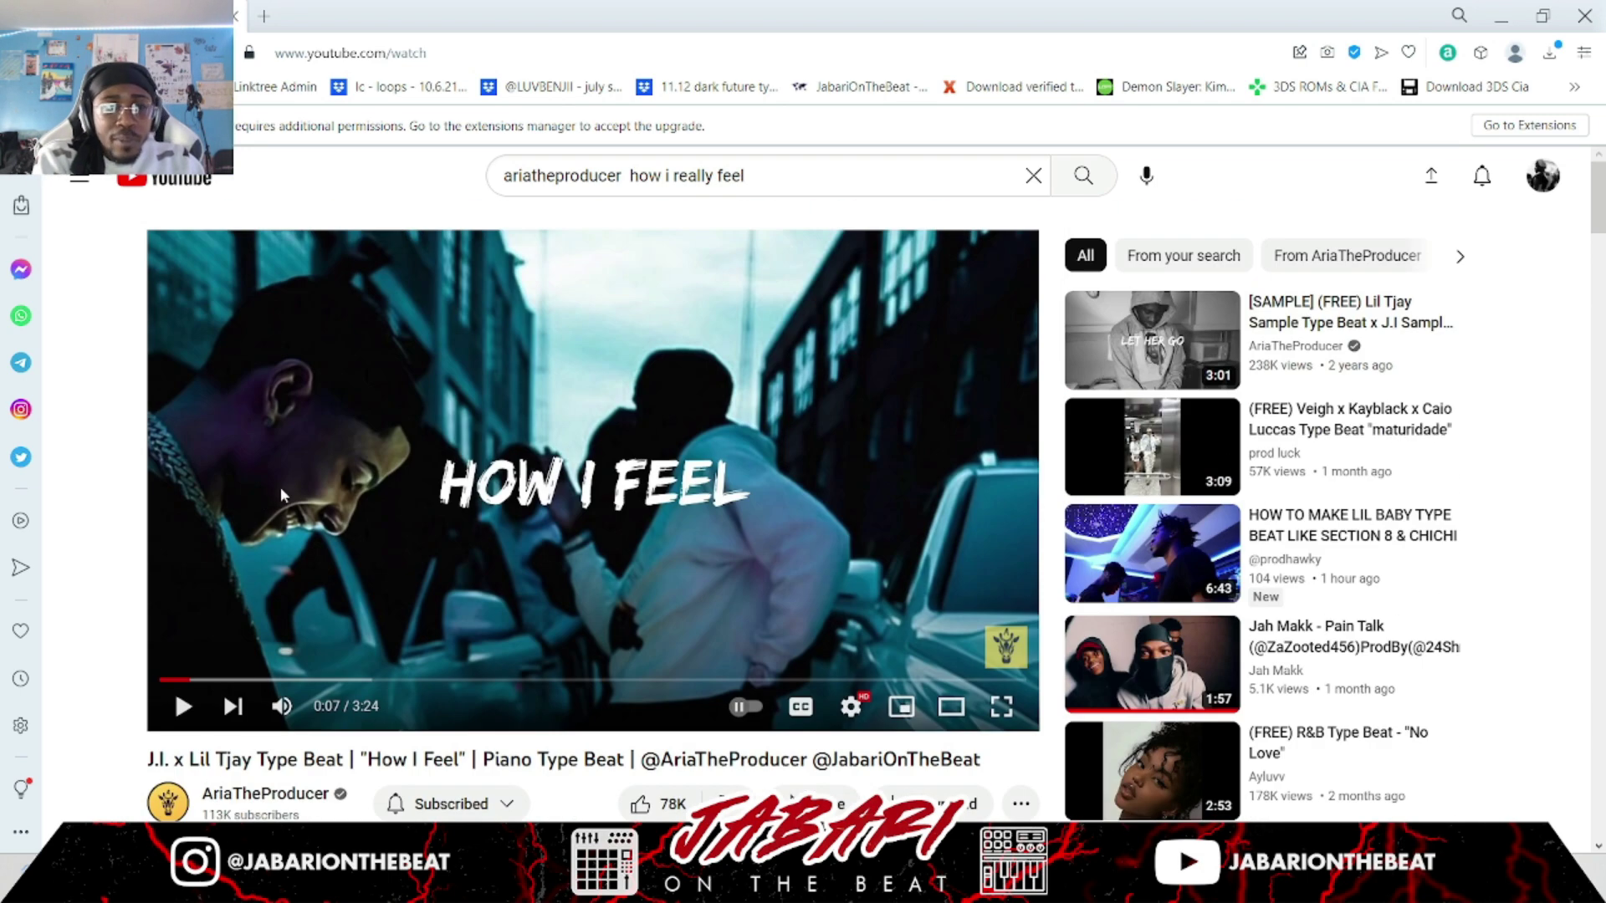
scroll(358, 402, "down", 1)
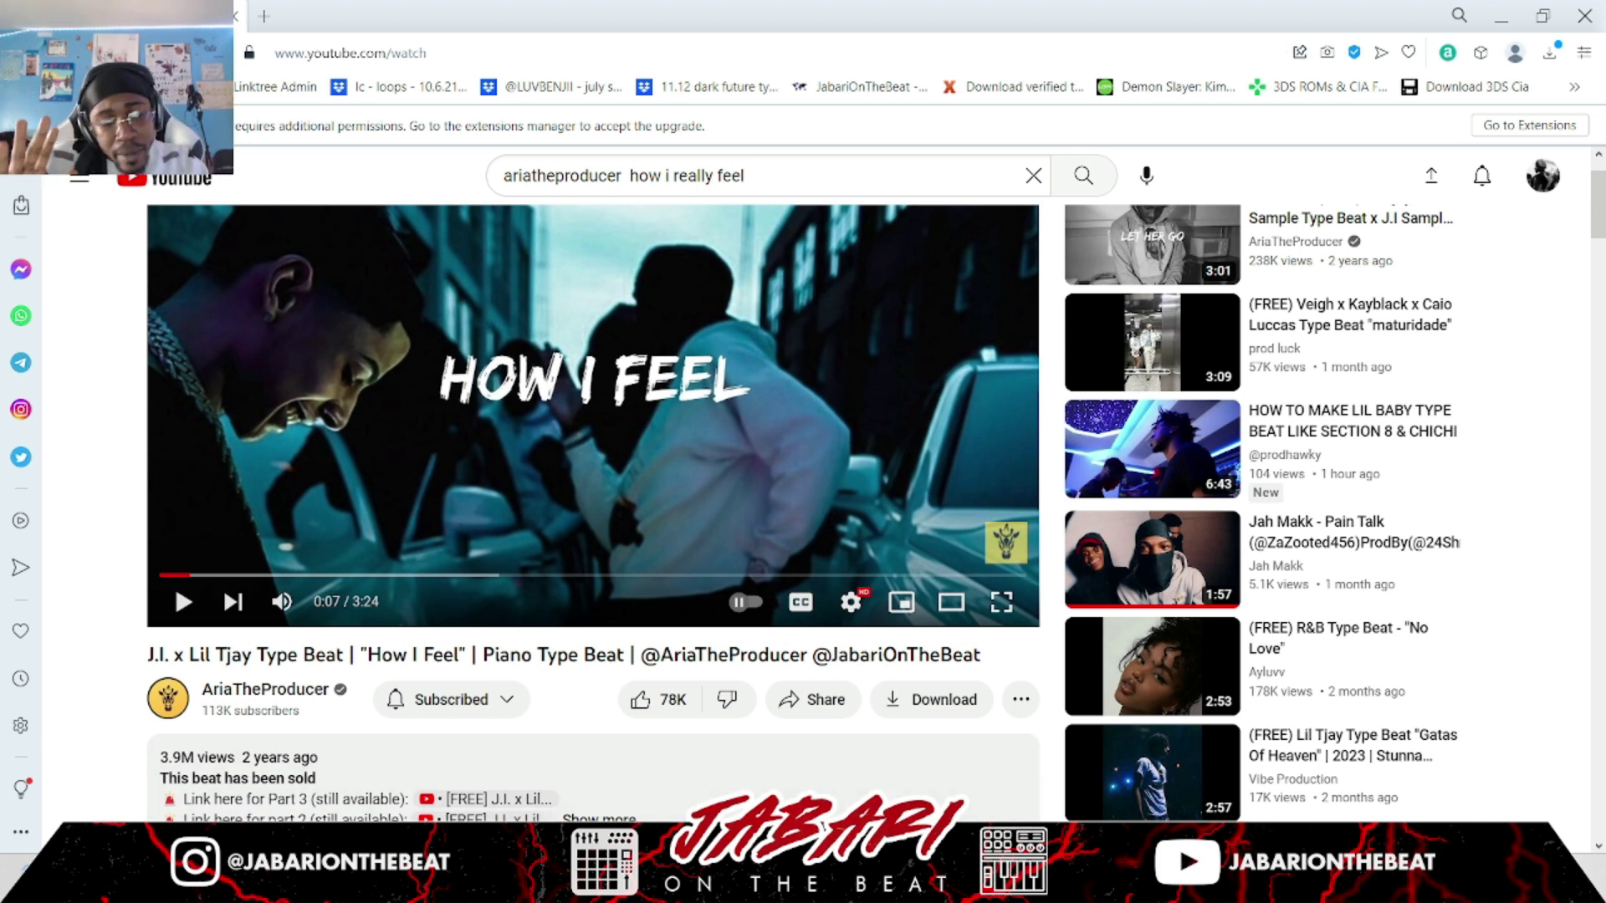
Switch back to FL Studio and look over the playlist's stem tracks from the official tag down to the snare.
left_click(702, 885)
scroll(455, 640, "down", 2)
scroll(456, 640, "up", 2)
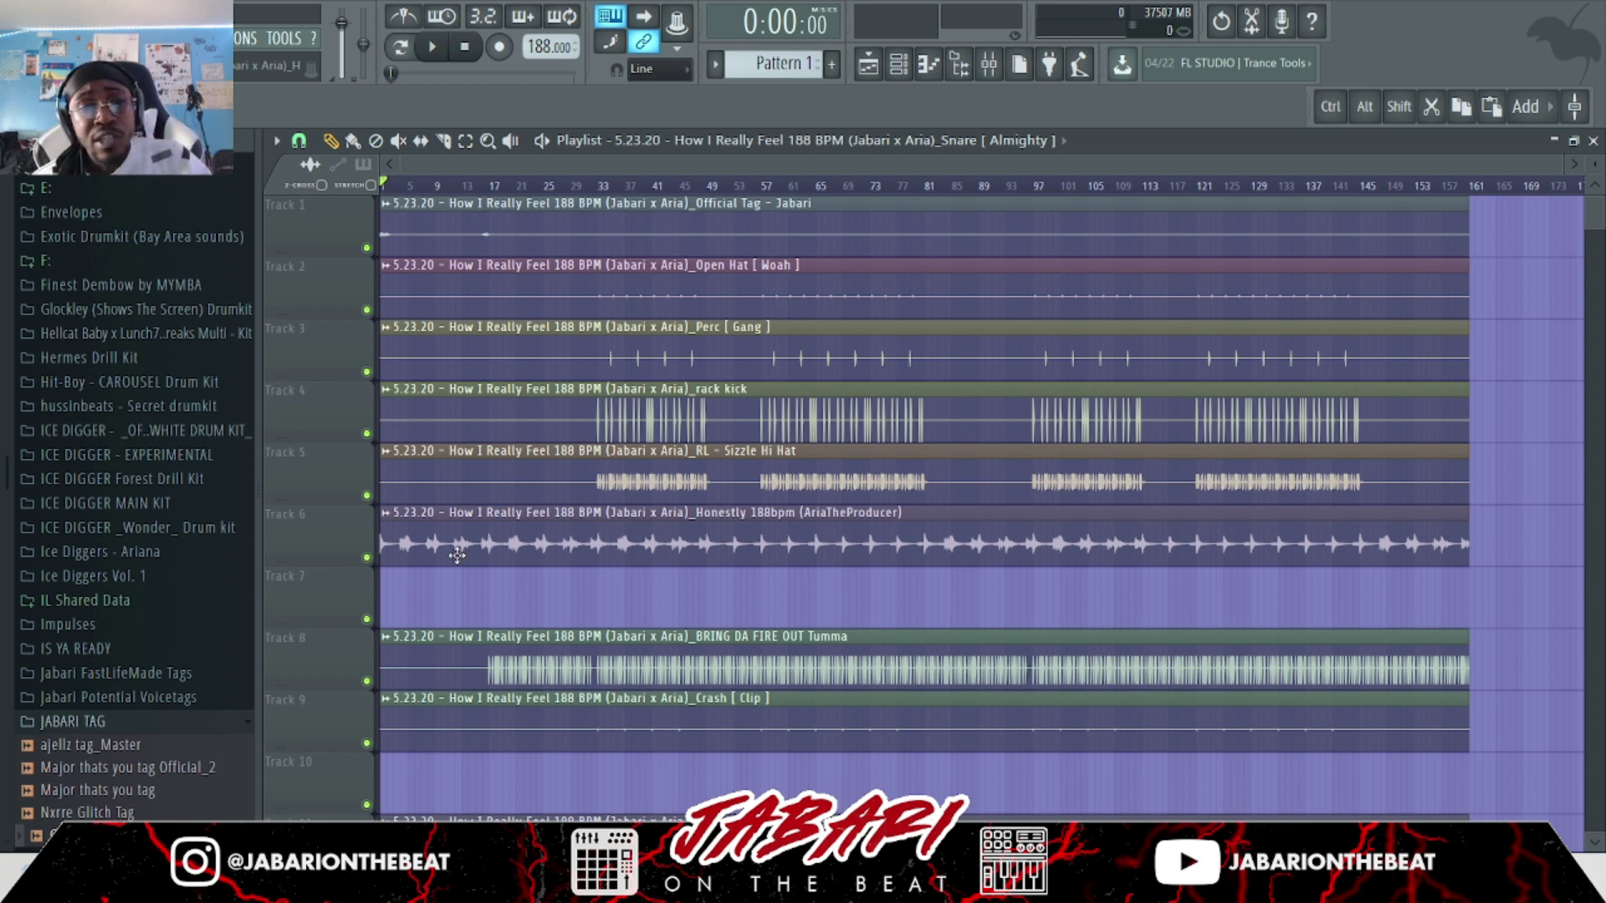
scroll(582, 414, "down", 5)
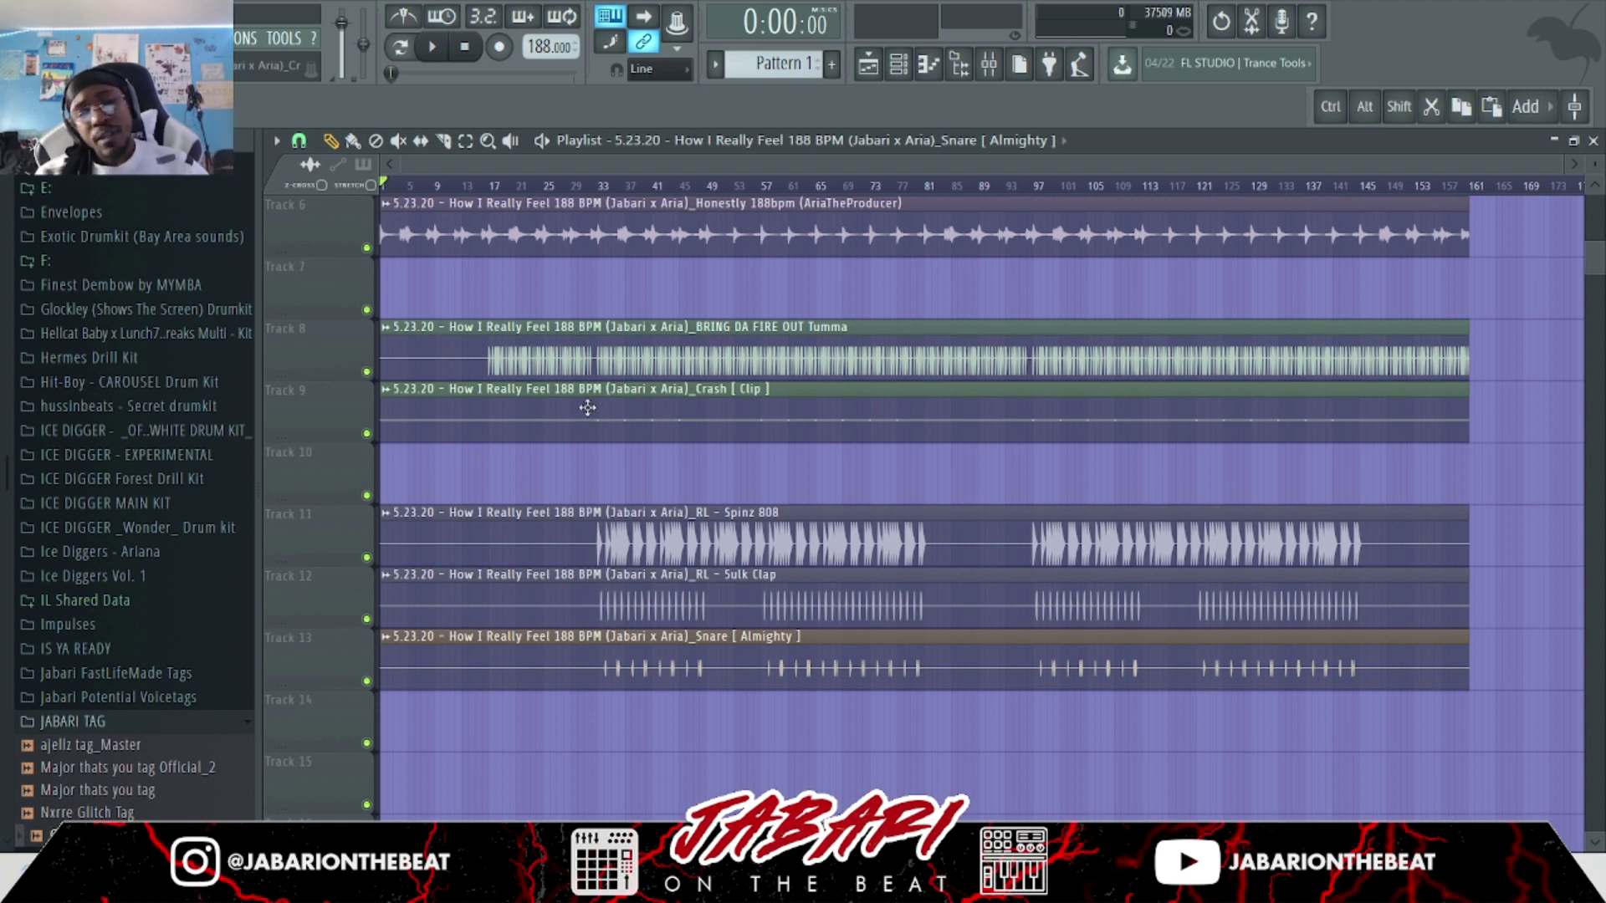
scroll(587, 407, "up", 5)
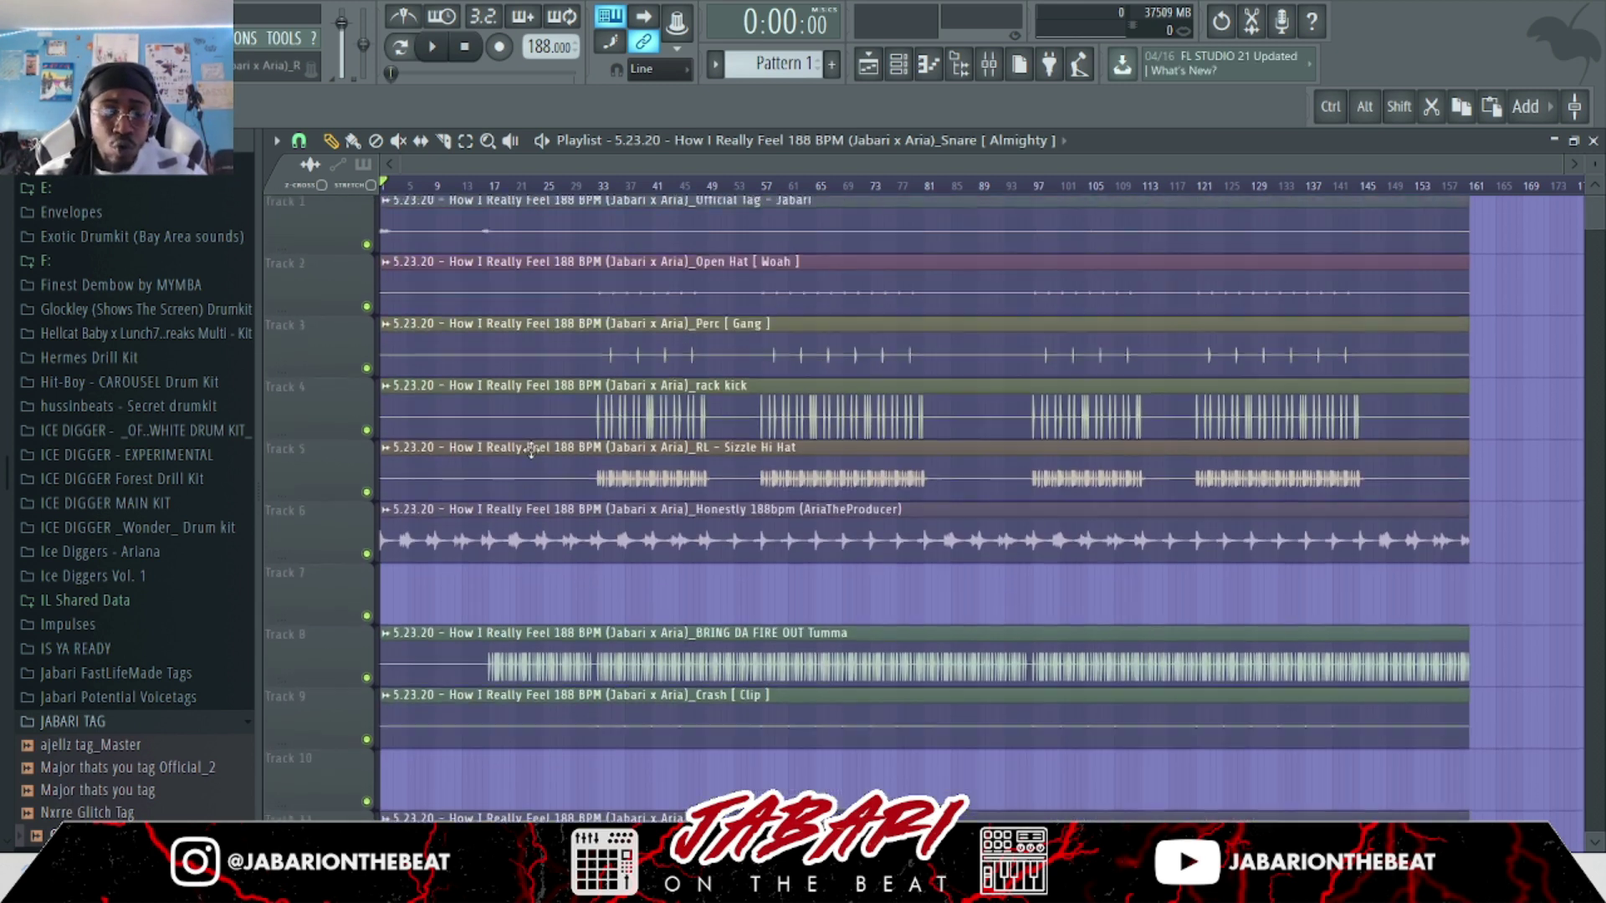
Mute the Sizzle Hi Hat, rack kick, Perc and Open Hat tracks in the playlist.
scroll(491, 187, "up", 2)
left_click_drag(508, 161, 477, 159)
scroll(368, 334, "down", 1)
left_click(367, 434)
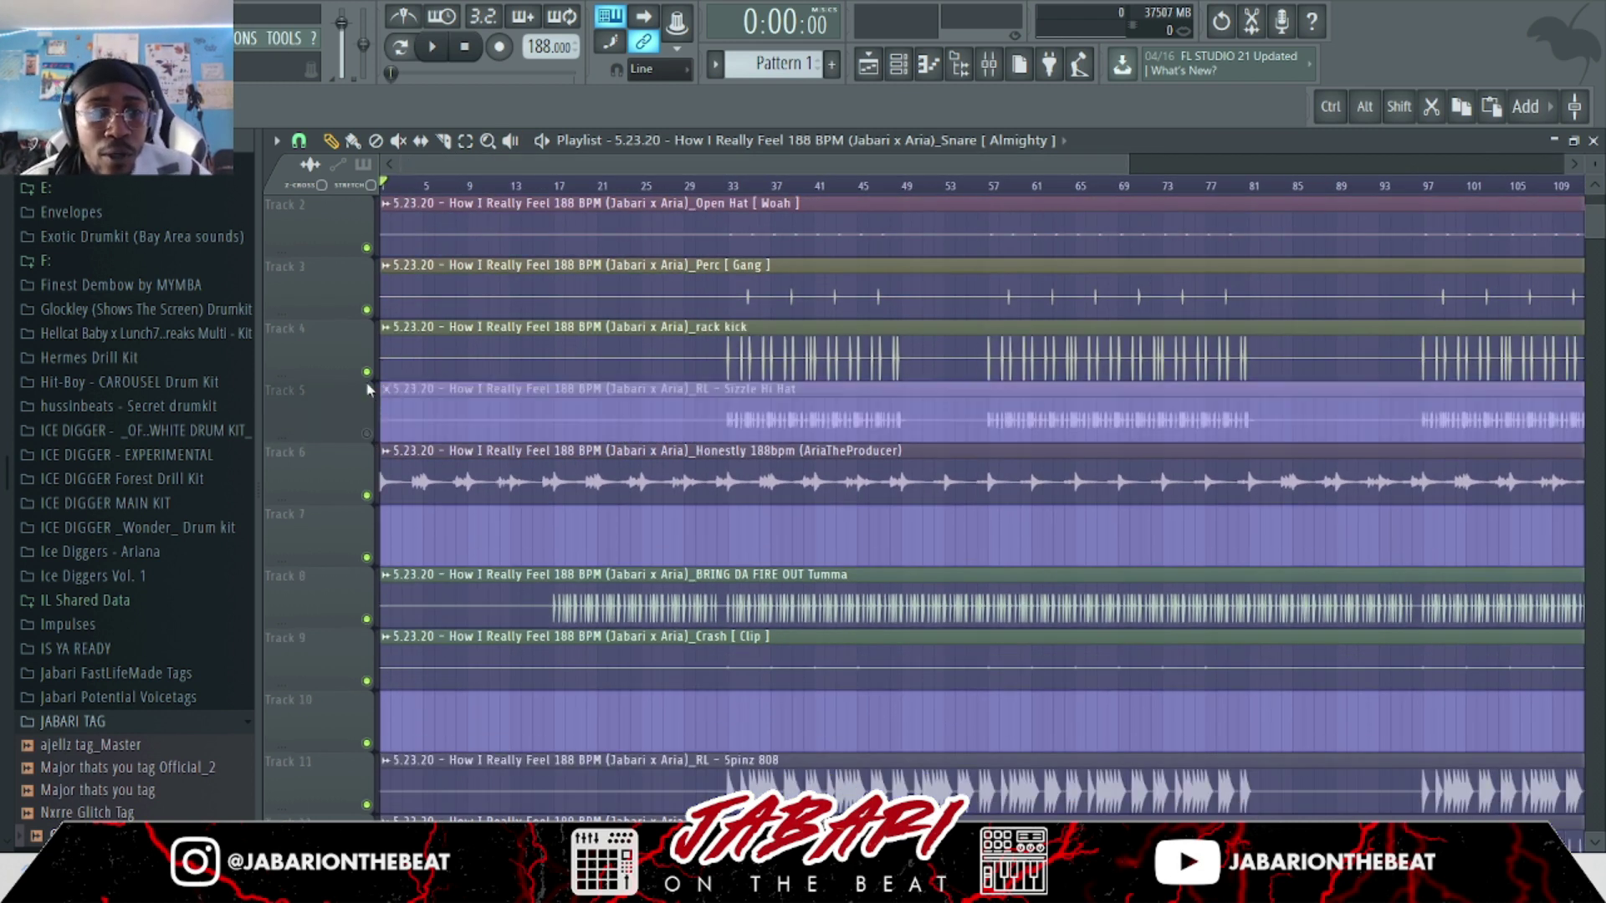
left_click(367, 371)
left_click(366, 310)
scroll(369, 313, "up", 1)
Mute the BRING DA FIRE OUT Tumma, Crash, Spinz 808, Sulk Clap and Snare tracks.
scroll(367, 240, "down", 4)
left_click(366, 433)
left_click(367, 495)
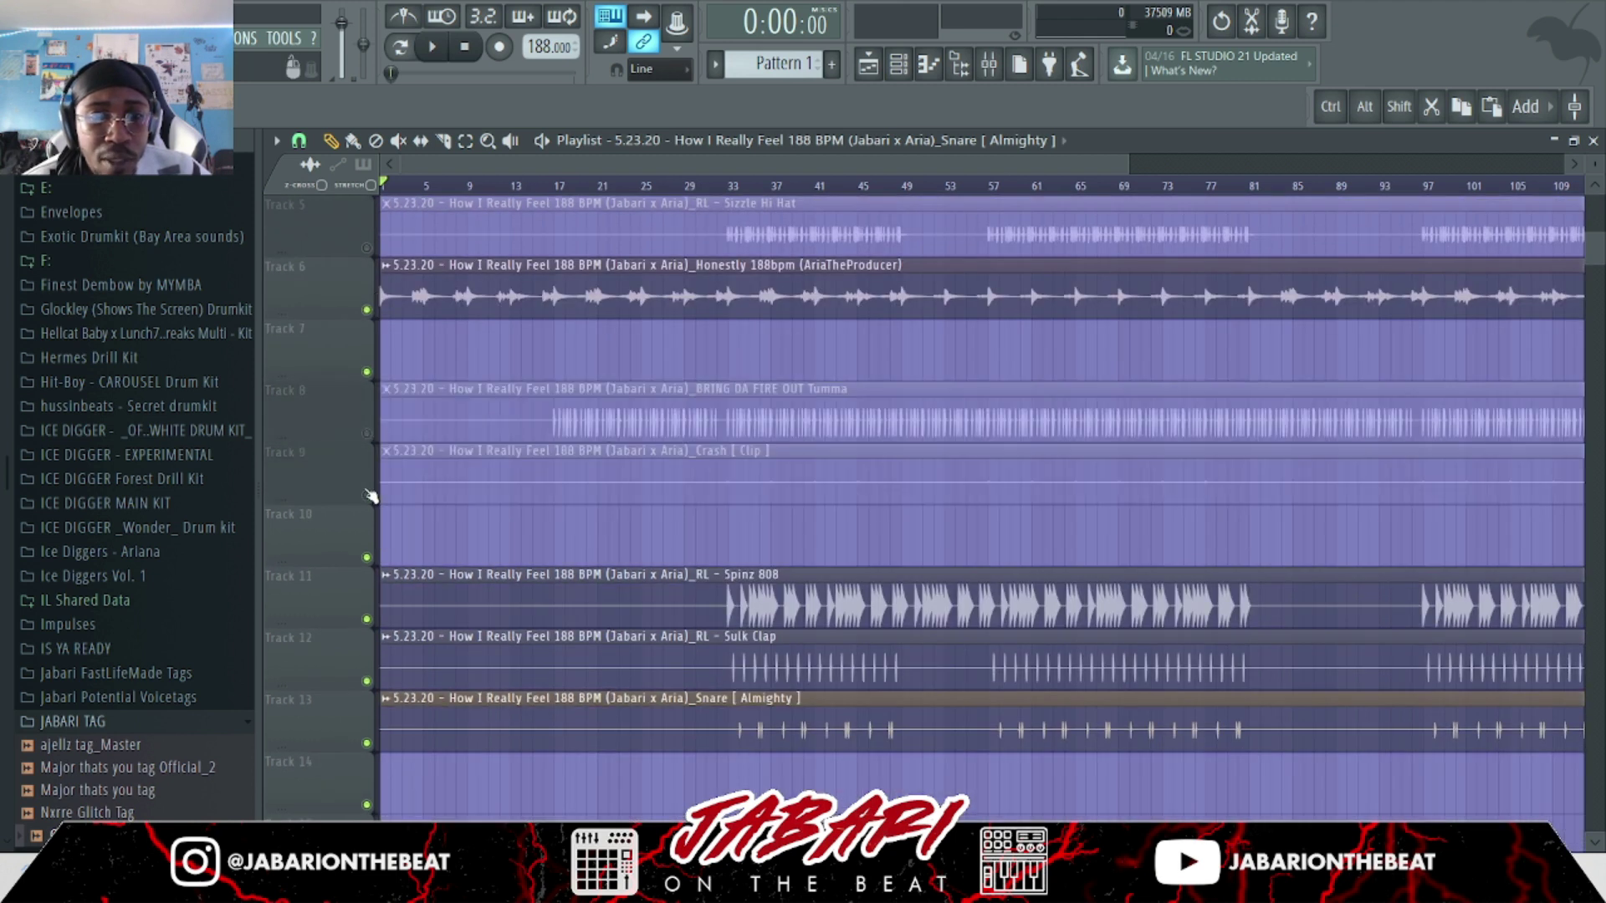
left_click(366, 619)
left_click(366, 681)
left_click(366, 742)
scroll(359, 624, "up", 2)
scroll(360, 623, "up", 2)
Play the Honestly melody and Official Tag from bar 1, mute the tag track during playback, and stop.
scroll(502, 502, "up", 3, "ctrl")
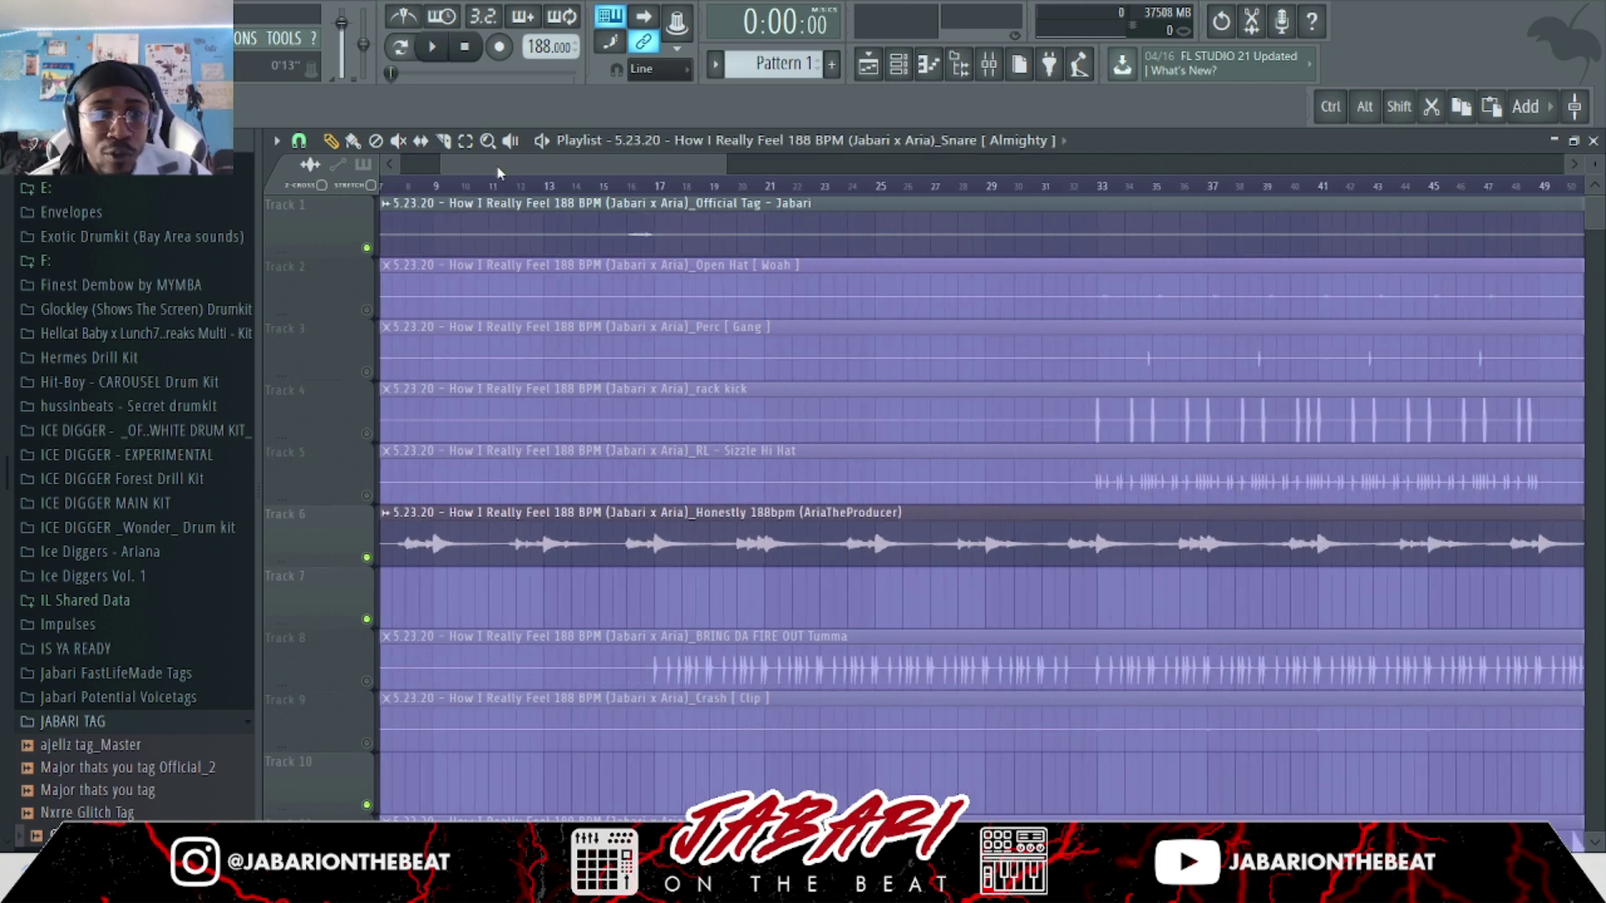
left_click_drag(499, 183, 447, 182)
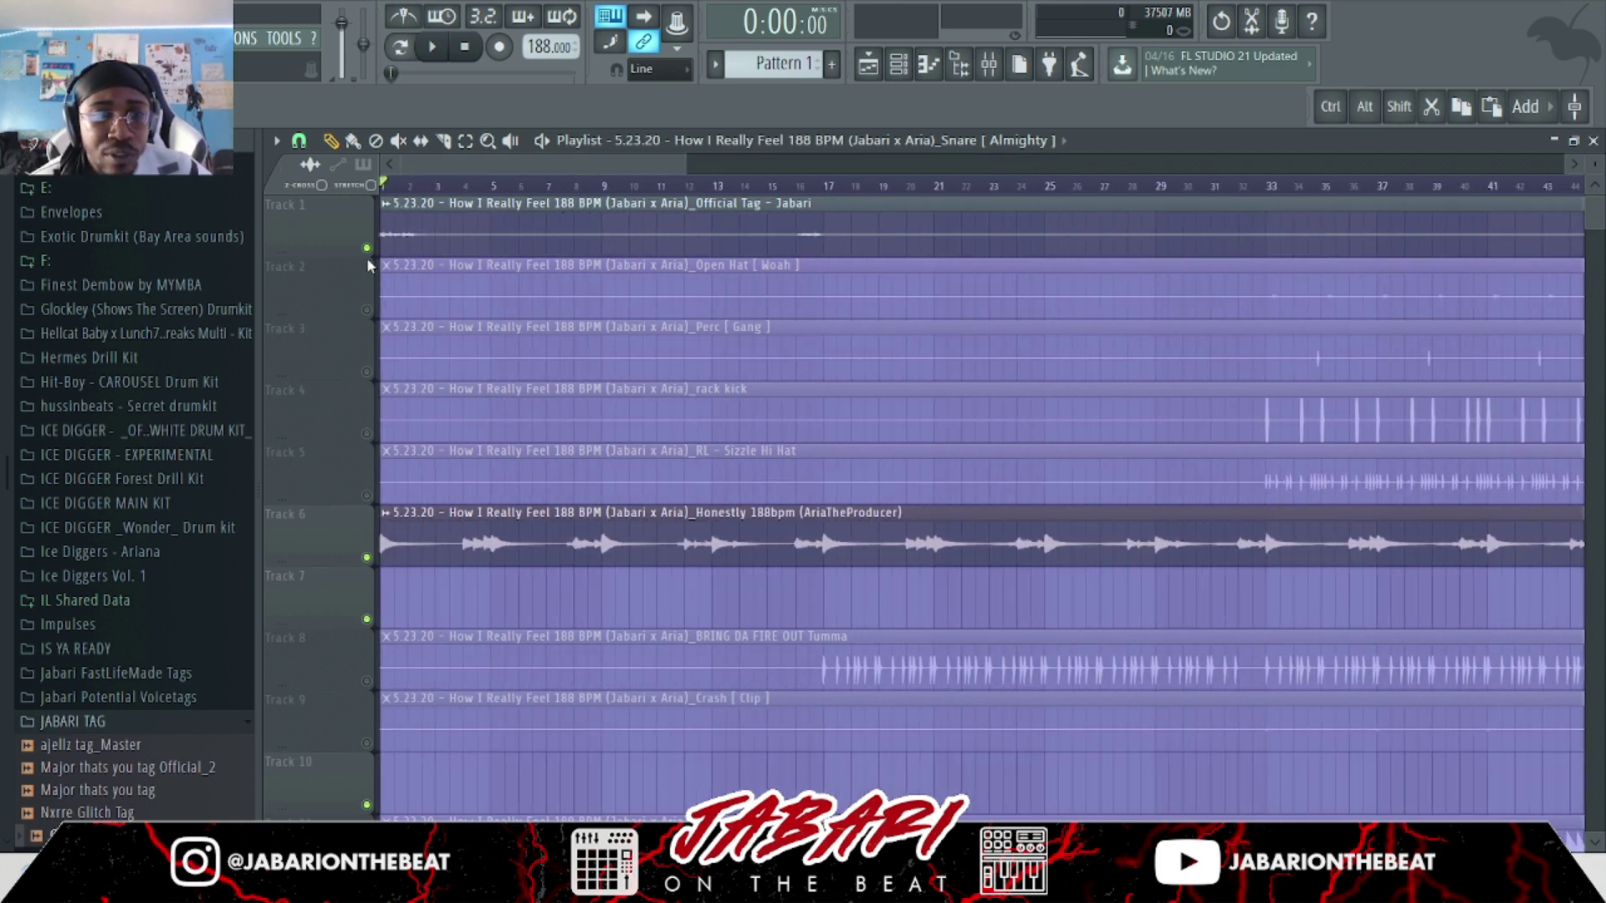
key("space")
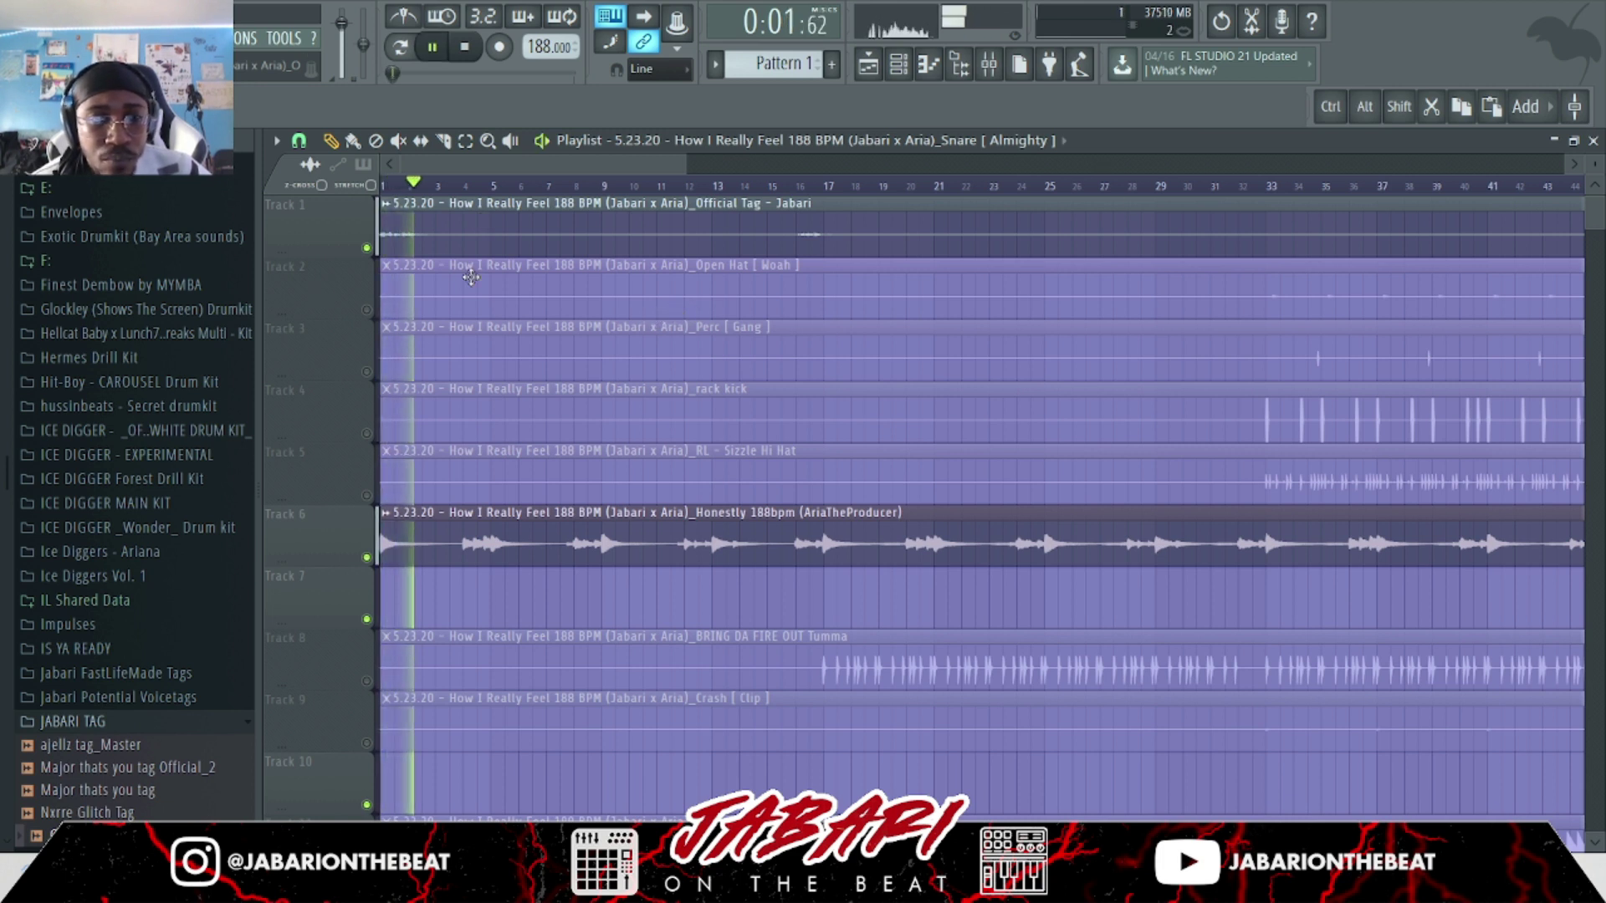
left_click(366, 248)
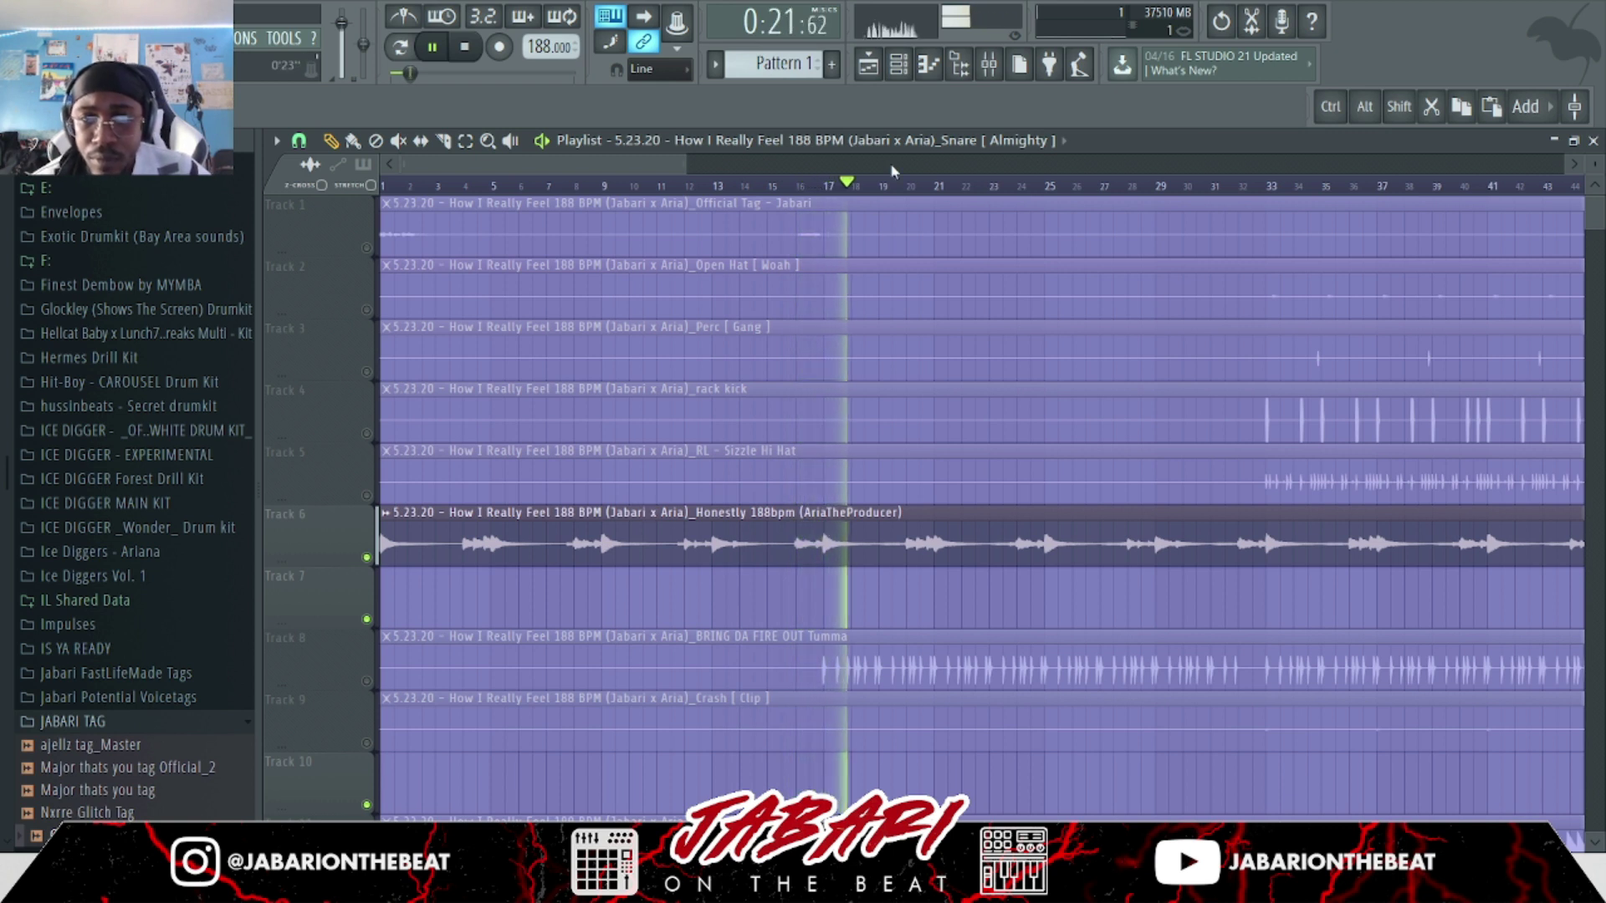
scroll(913, 185, "down", 1)
scroll(913, 184, "down", 2)
key("space")
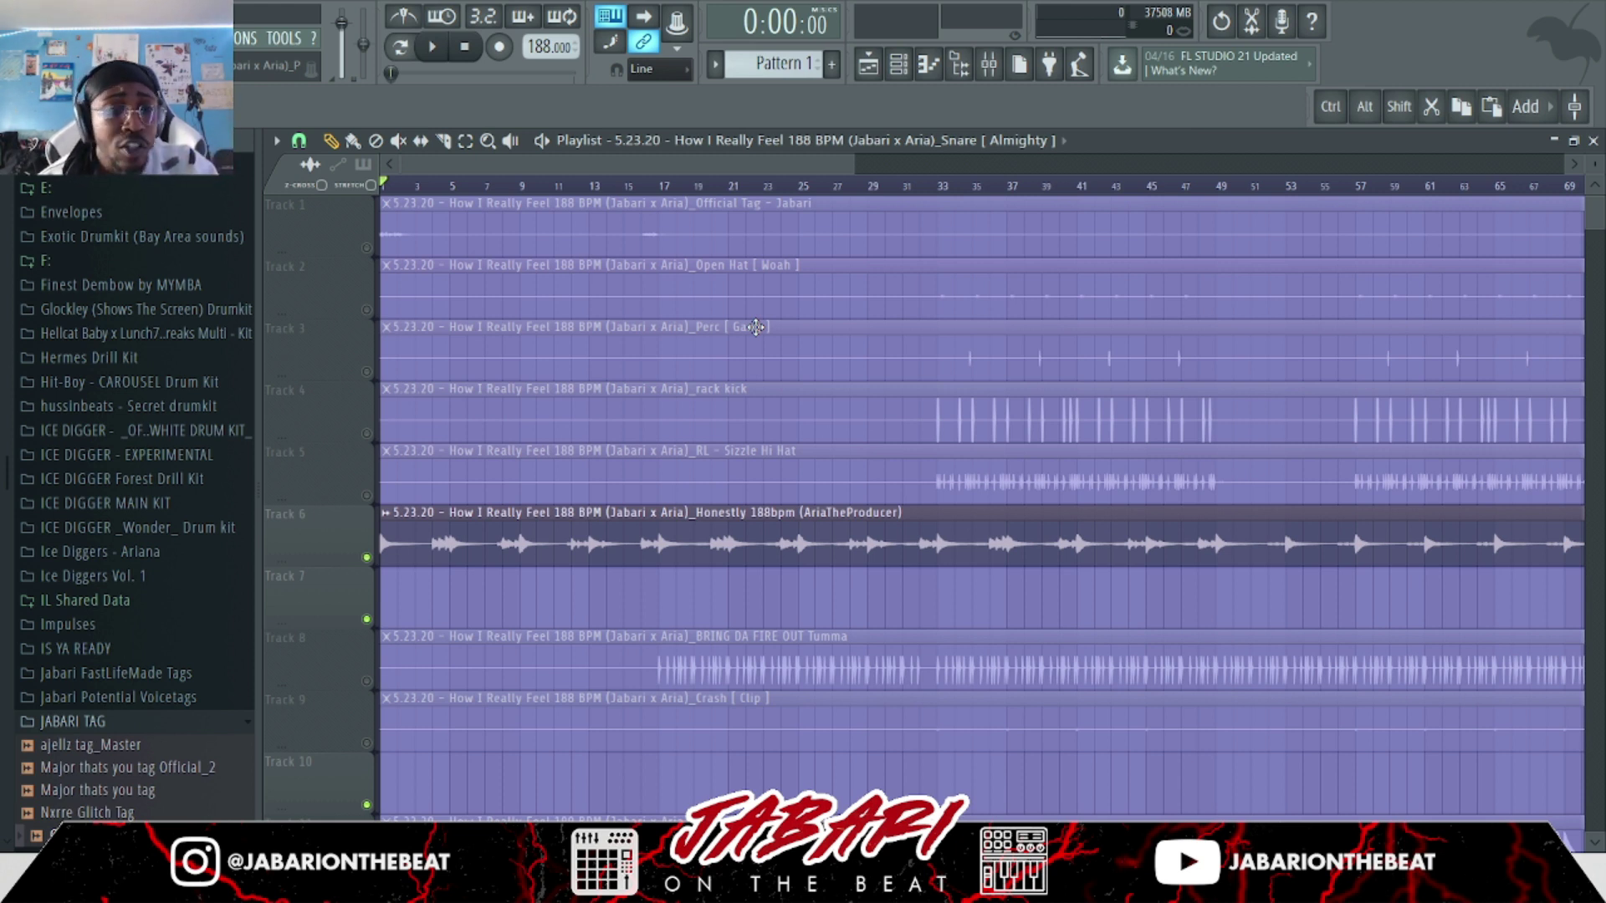
Move the playhead to bar 17 and audition the Honestly melody on its own twice.
scroll(745, 447, "down", 1)
mouse_move(518, 184)
left_mouse_down()
mouse_move(513, 171)
mouse_move(674, 287)
mouse_move(676, 251)
left_mouse_up()
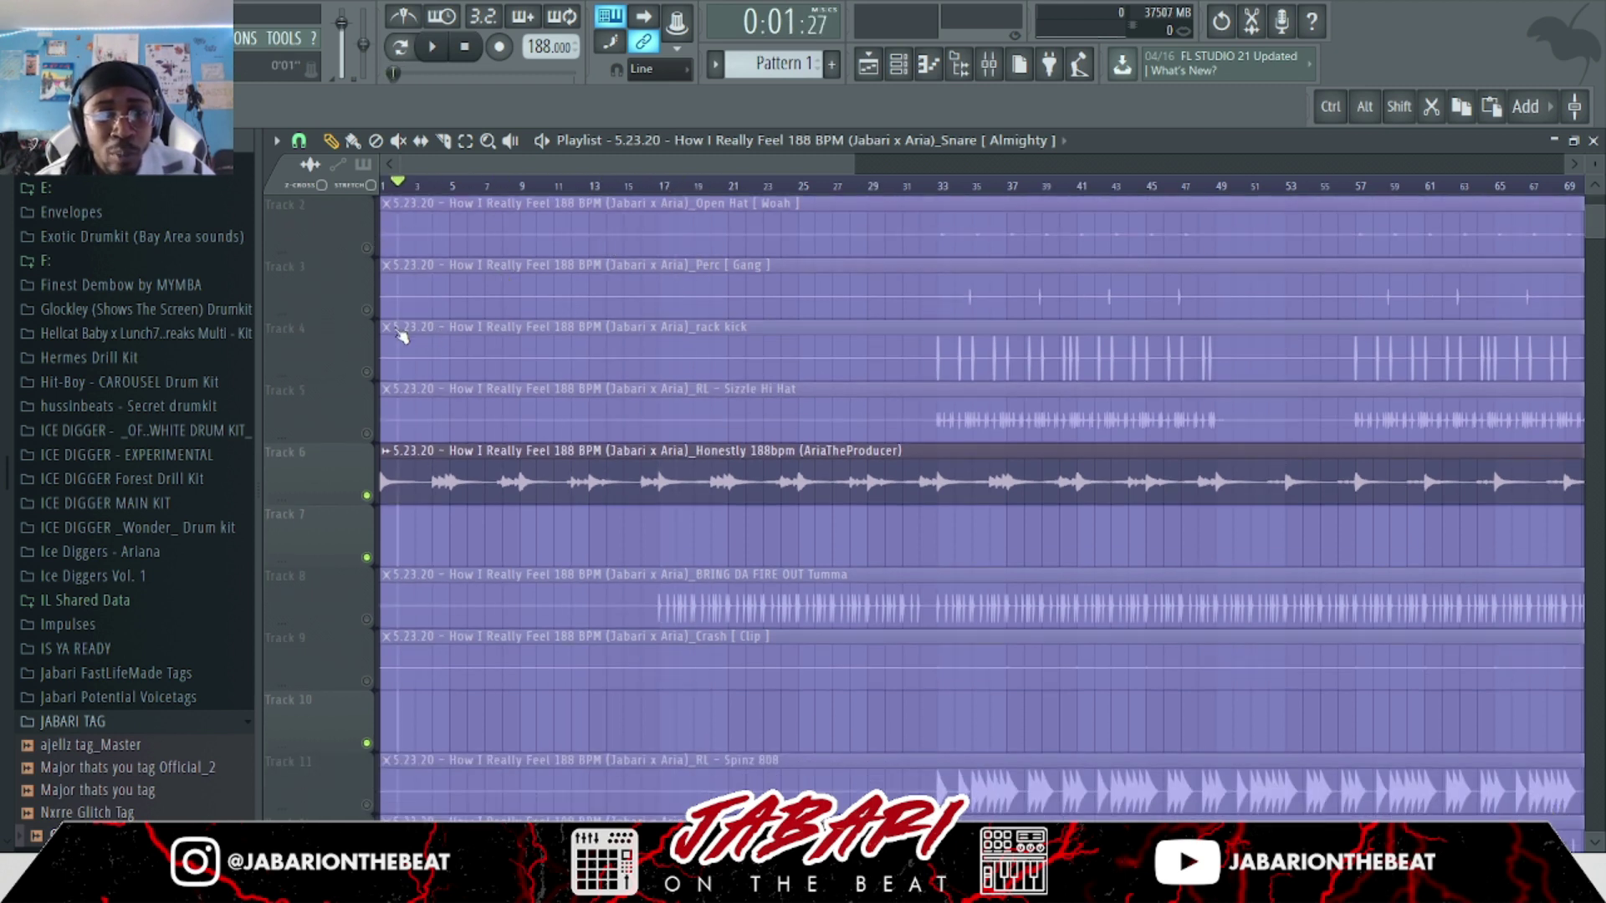
mouse_move(676, 189)
left_mouse_down()
mouse_move(645, 189)
mouse_move(660, 203)
left_mouse_up()
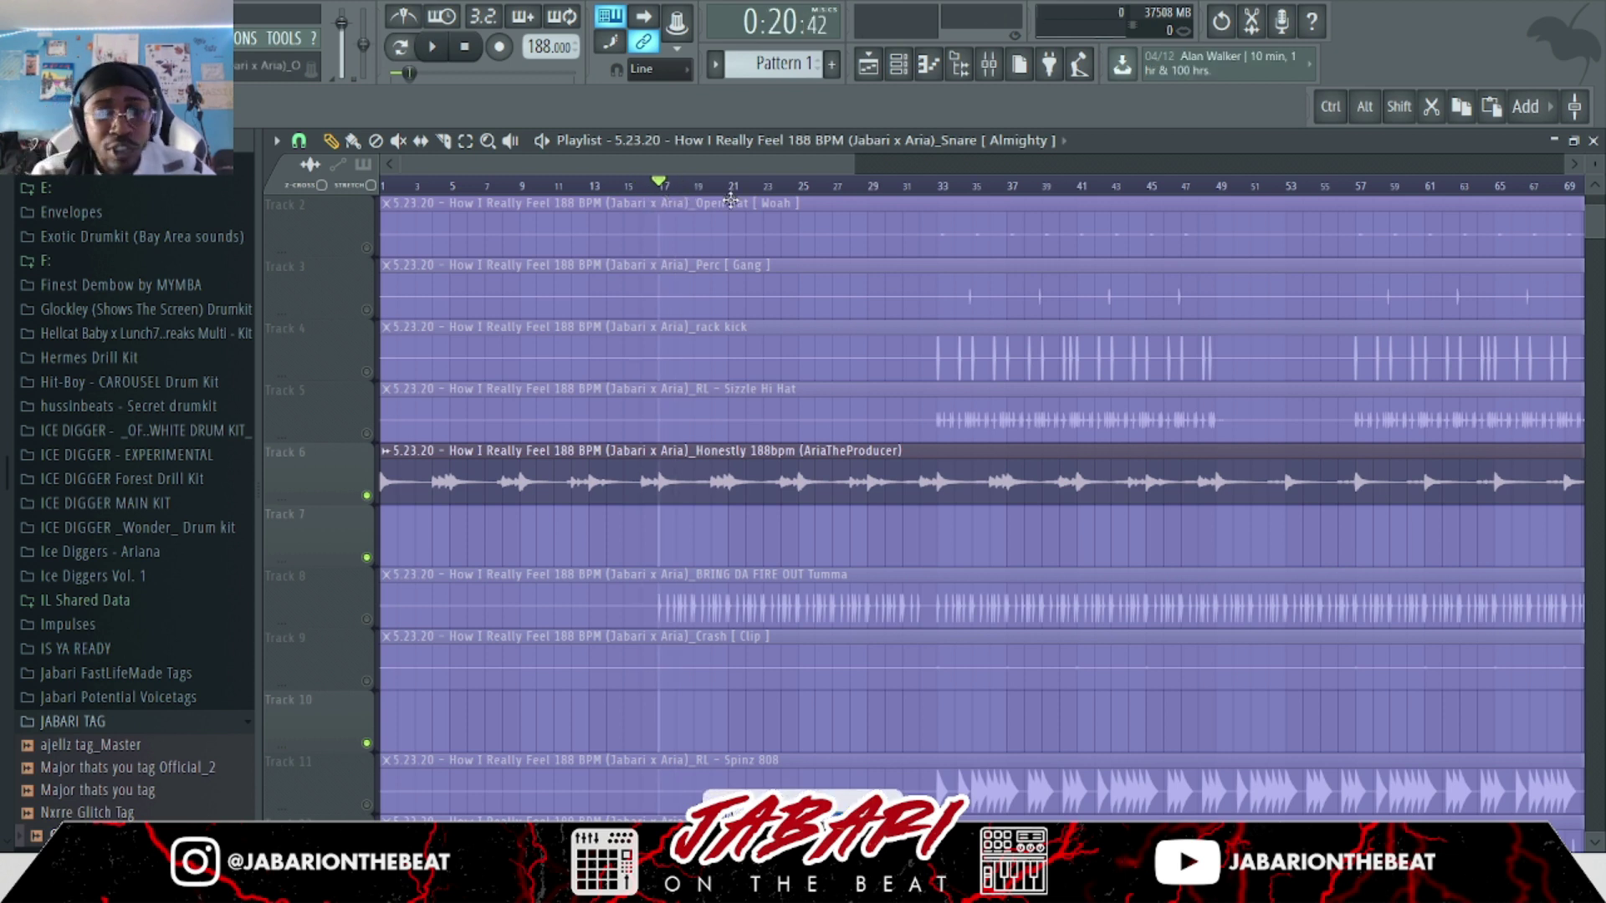
key("space")
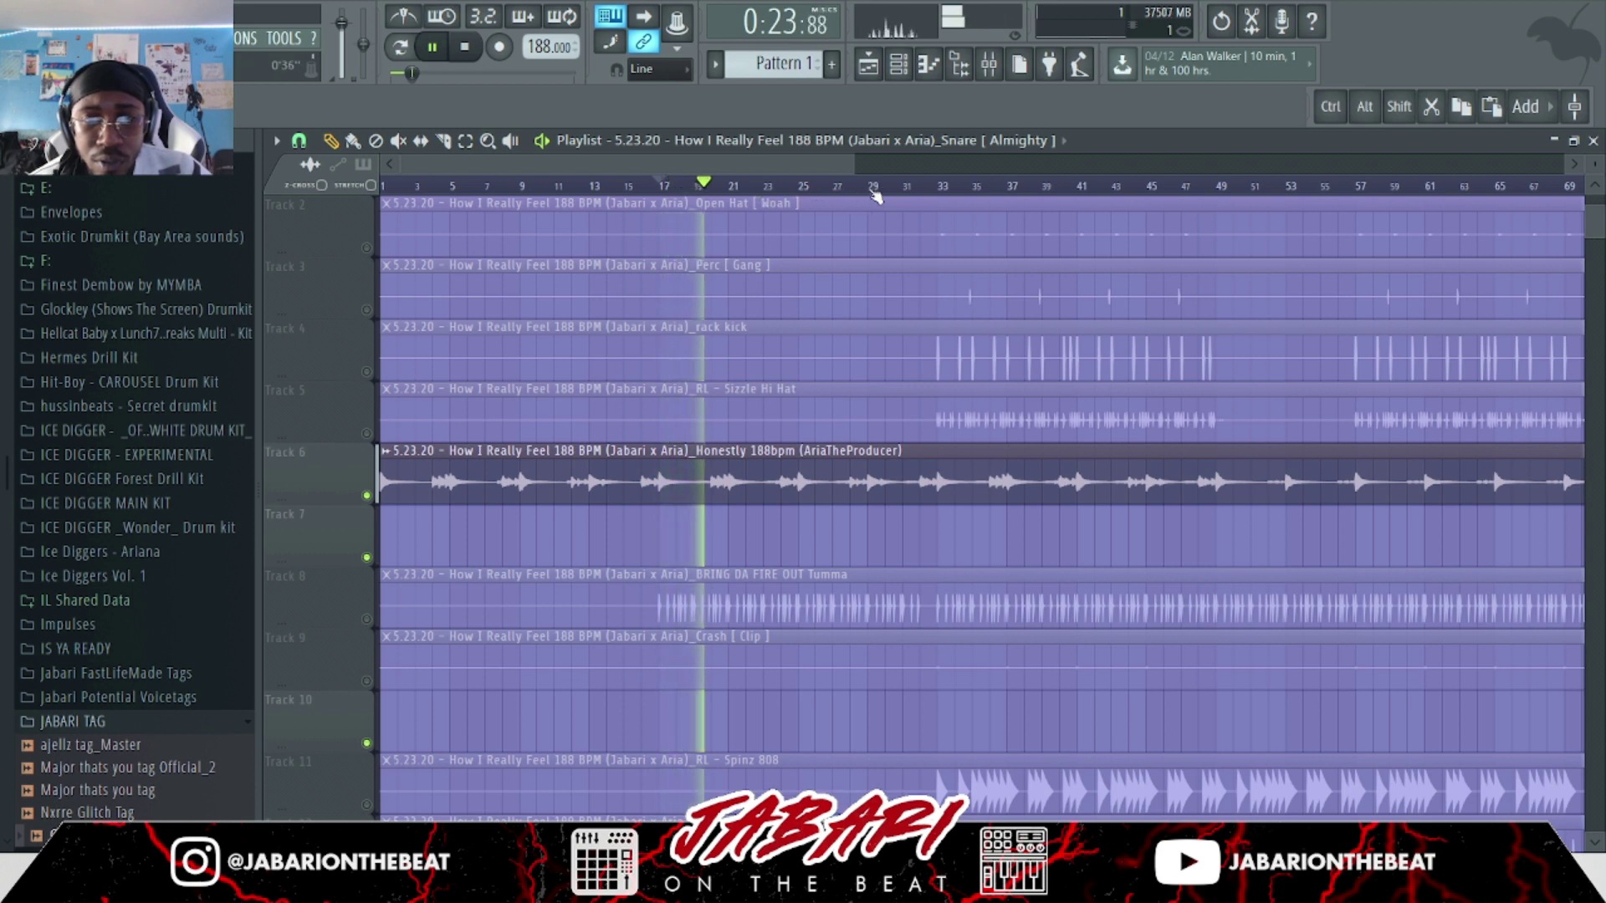
key("space")
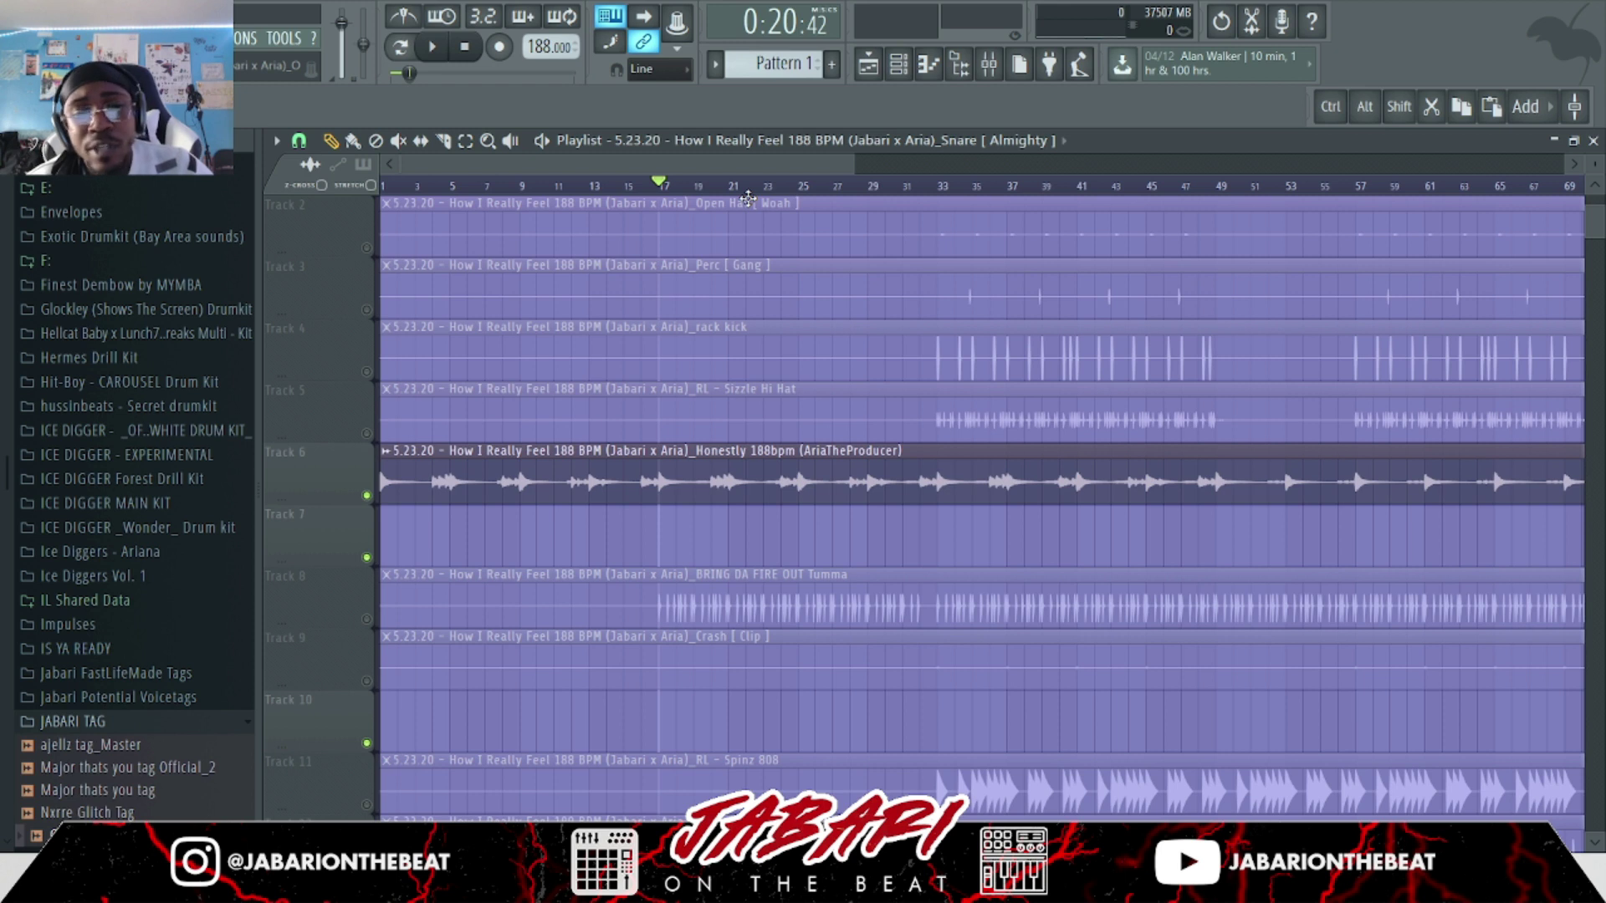
scroll(769, 202, "up", 2, "ctrl")
key("space")
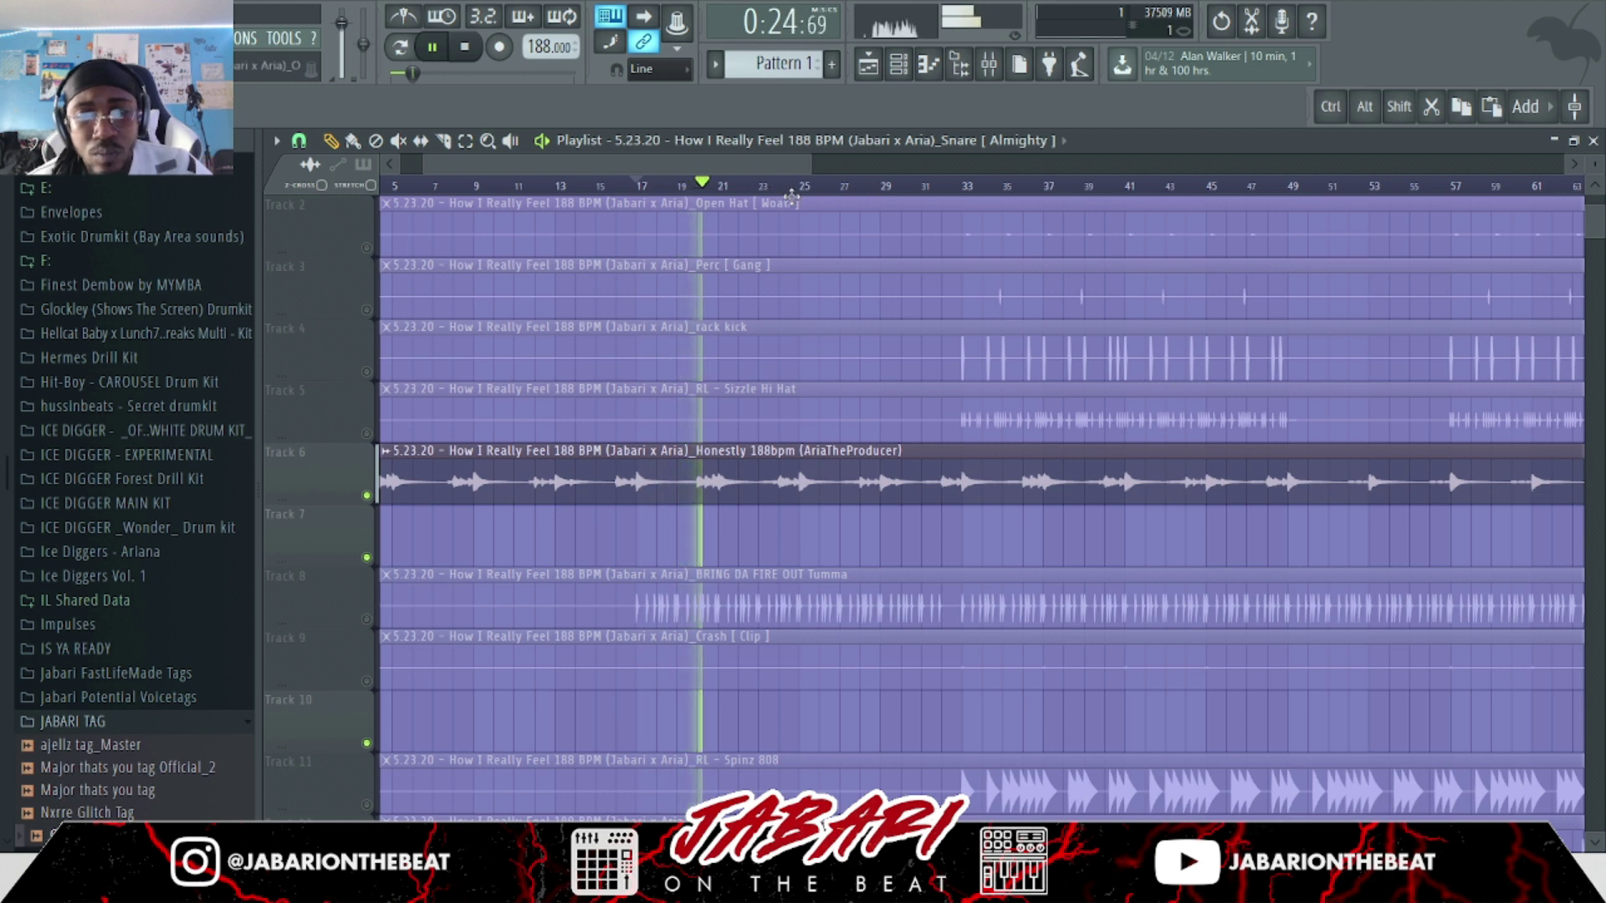
key("space")
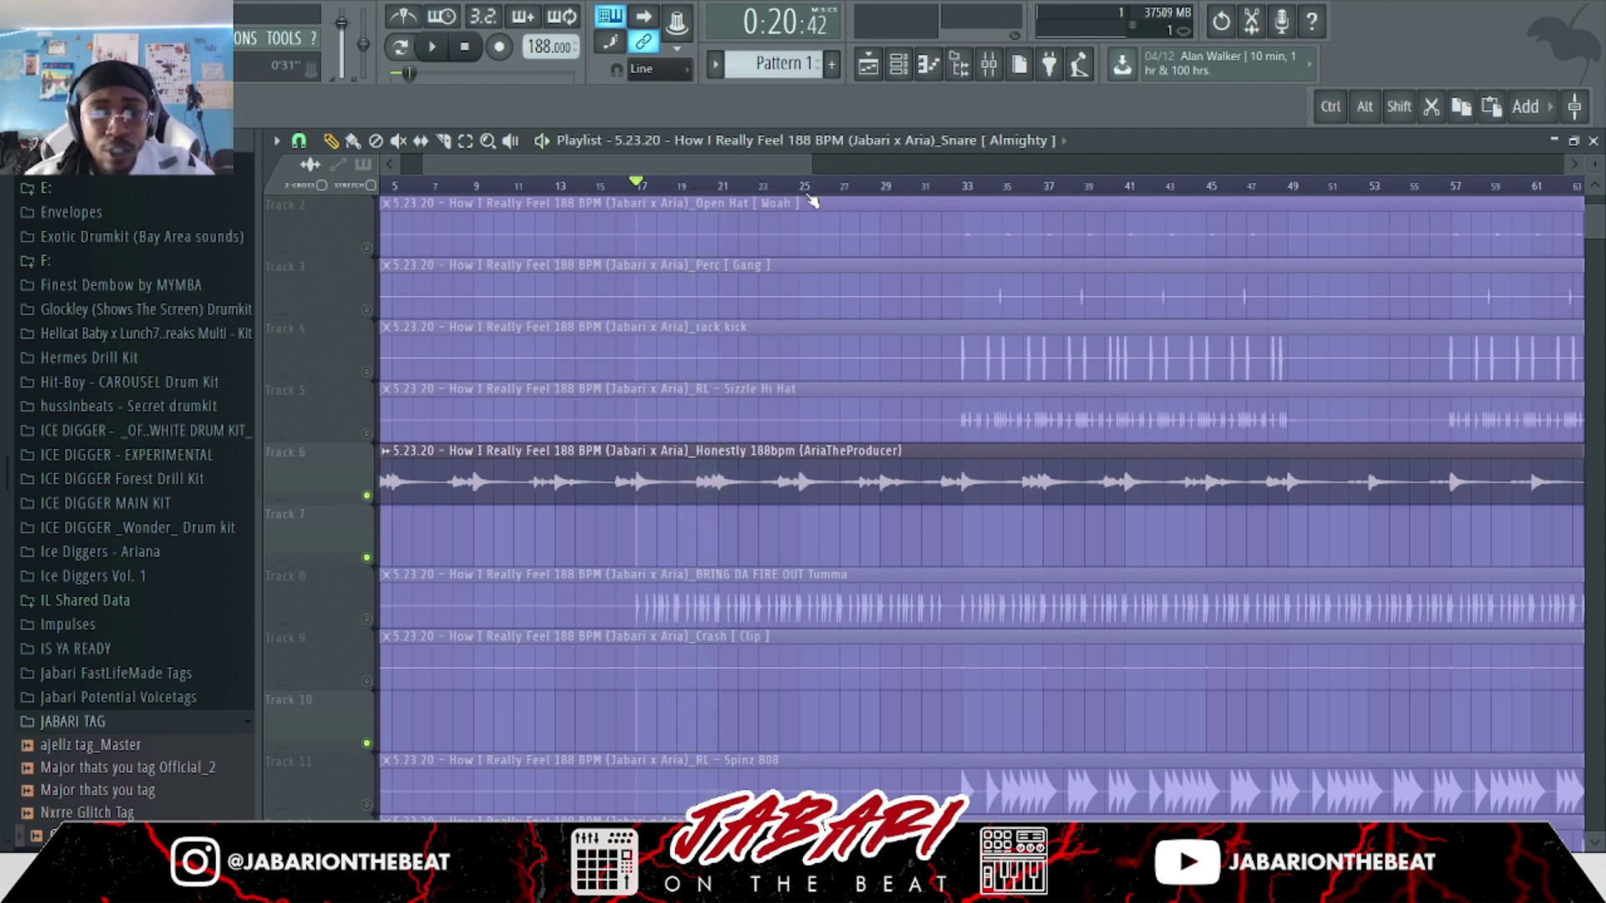
Unmute the Open Hat, Perc, rack kick, Sizzle Hi Hat, BRING DA FIRE OUT Tumma, Crash and Official Tag tracks.
left_click(365, 248)
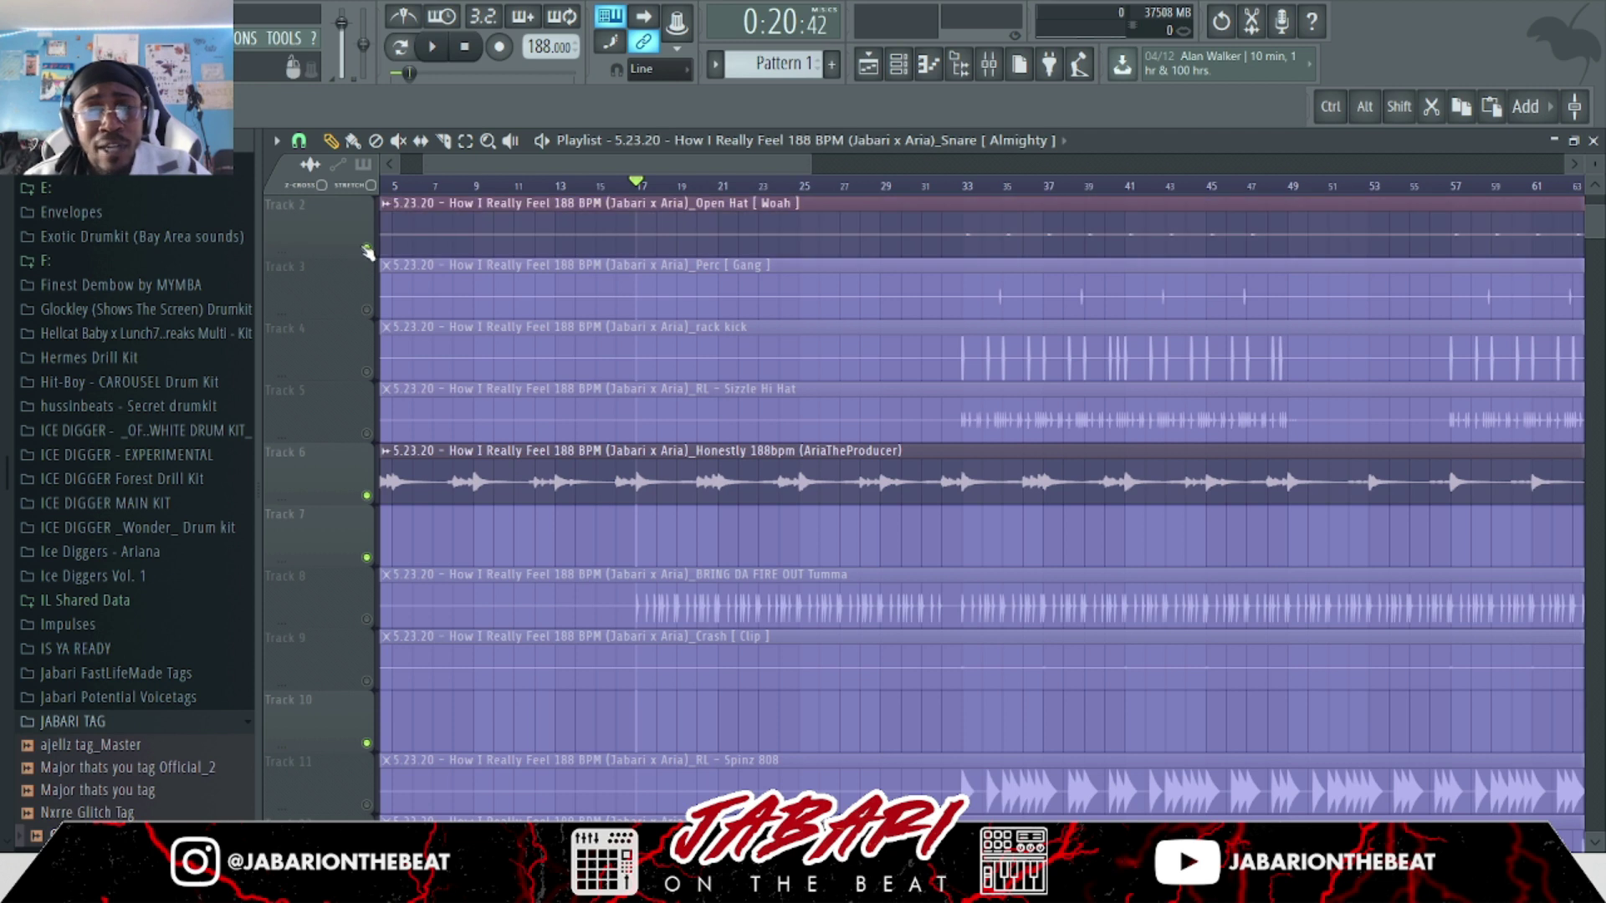
left_click(365, 310)
left_click(365, 371)
left_click(367, 433)
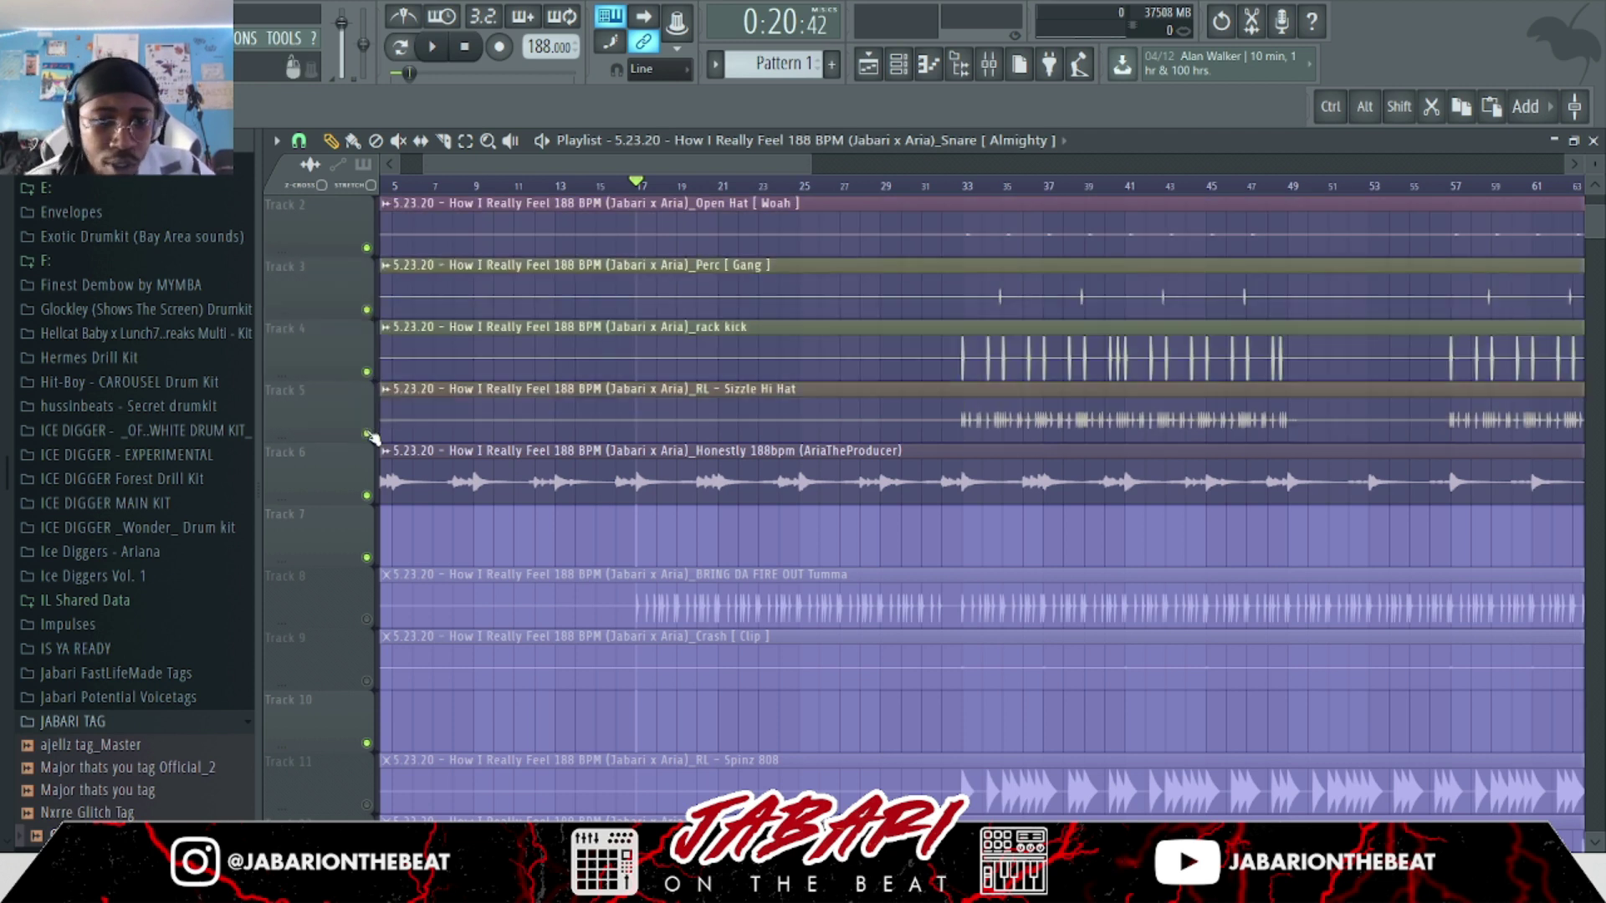
scroll(373, 437, "down", 3)
left_click(366, 433)
left_click(366, 495)
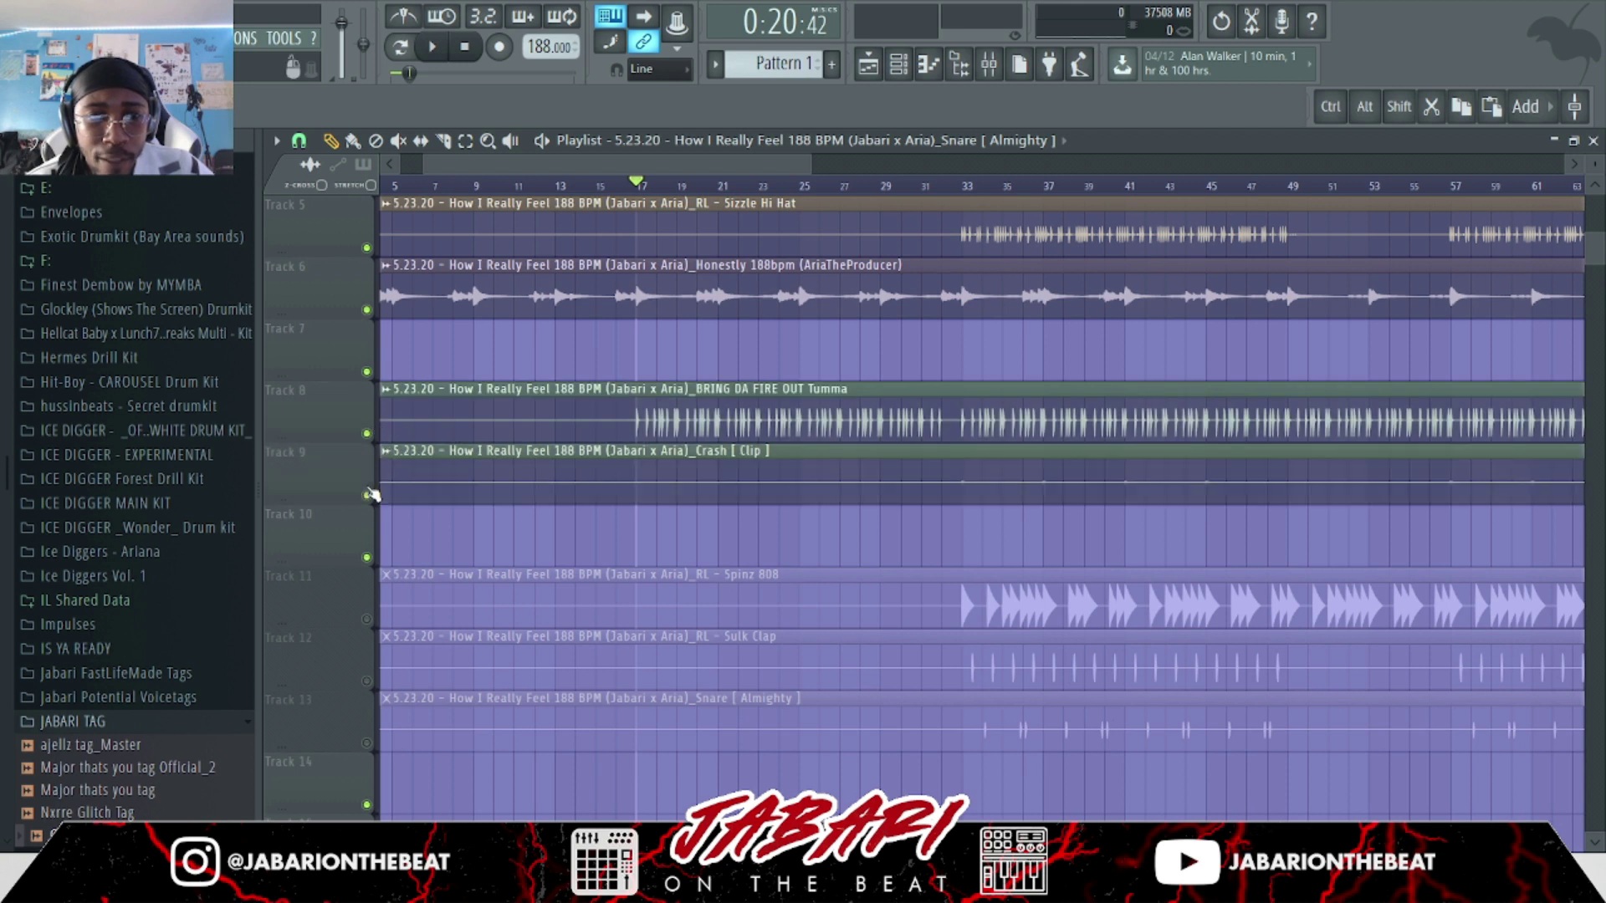
scroll(666, 576, "up", 4)
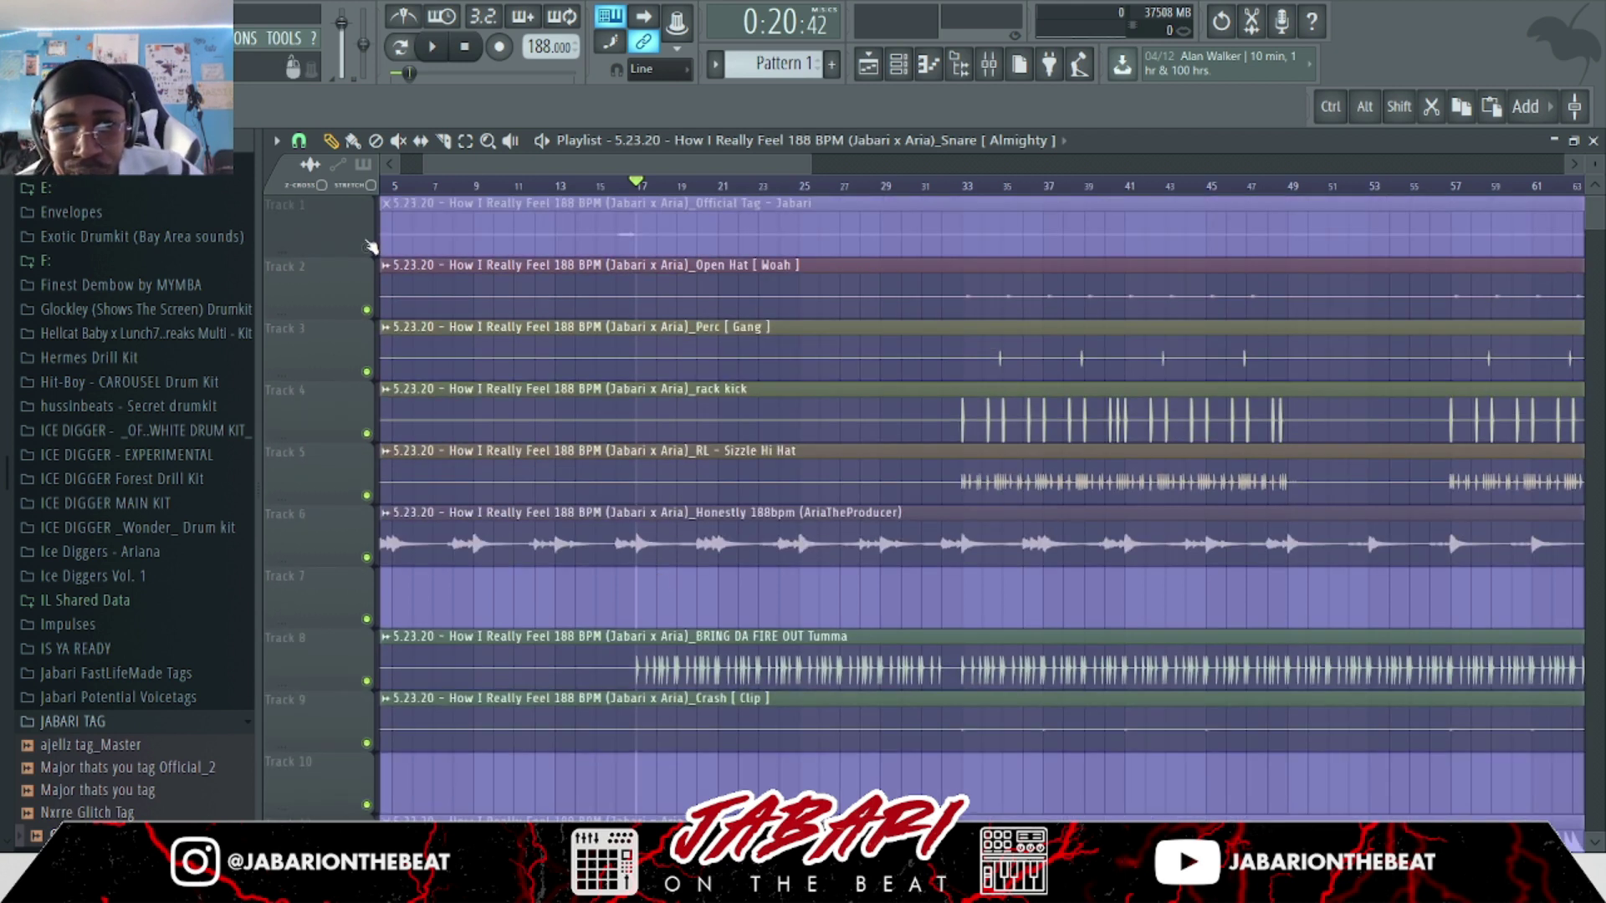
left_click(367, 248)
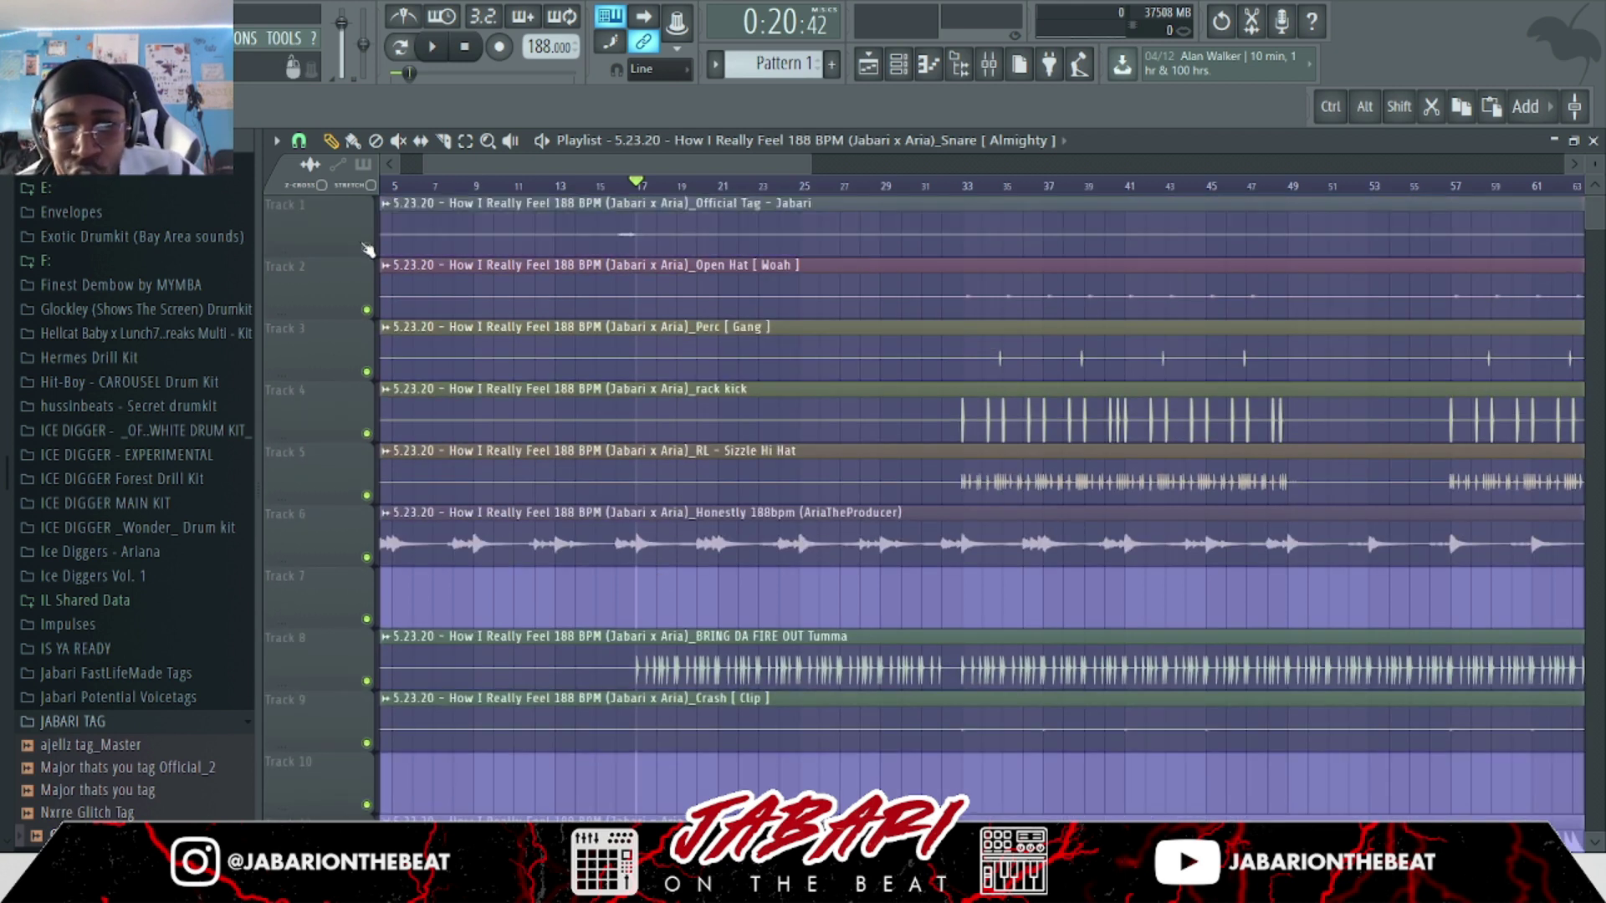
Mute the Honestly melody, Crash and Sizzle Hi Hat tracks.
left_click(374, 557)
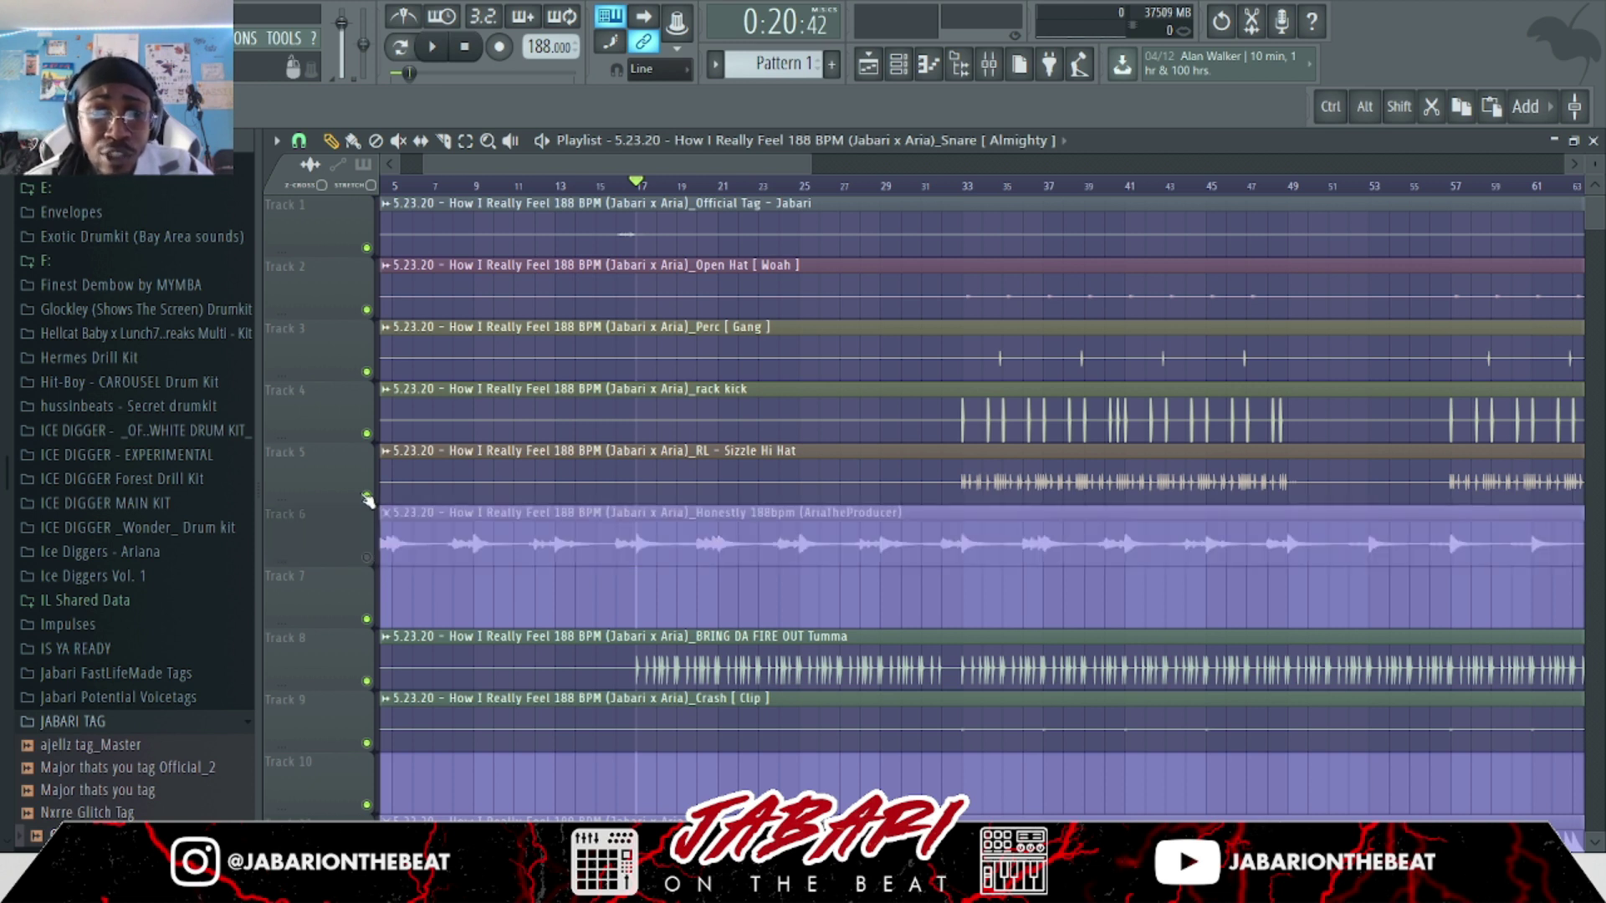
scroll(367, 499, "down", 1)
left_click(368, 678)
scroll(373, 671, "down", 3)
scroll(422, 639, "up", 4)
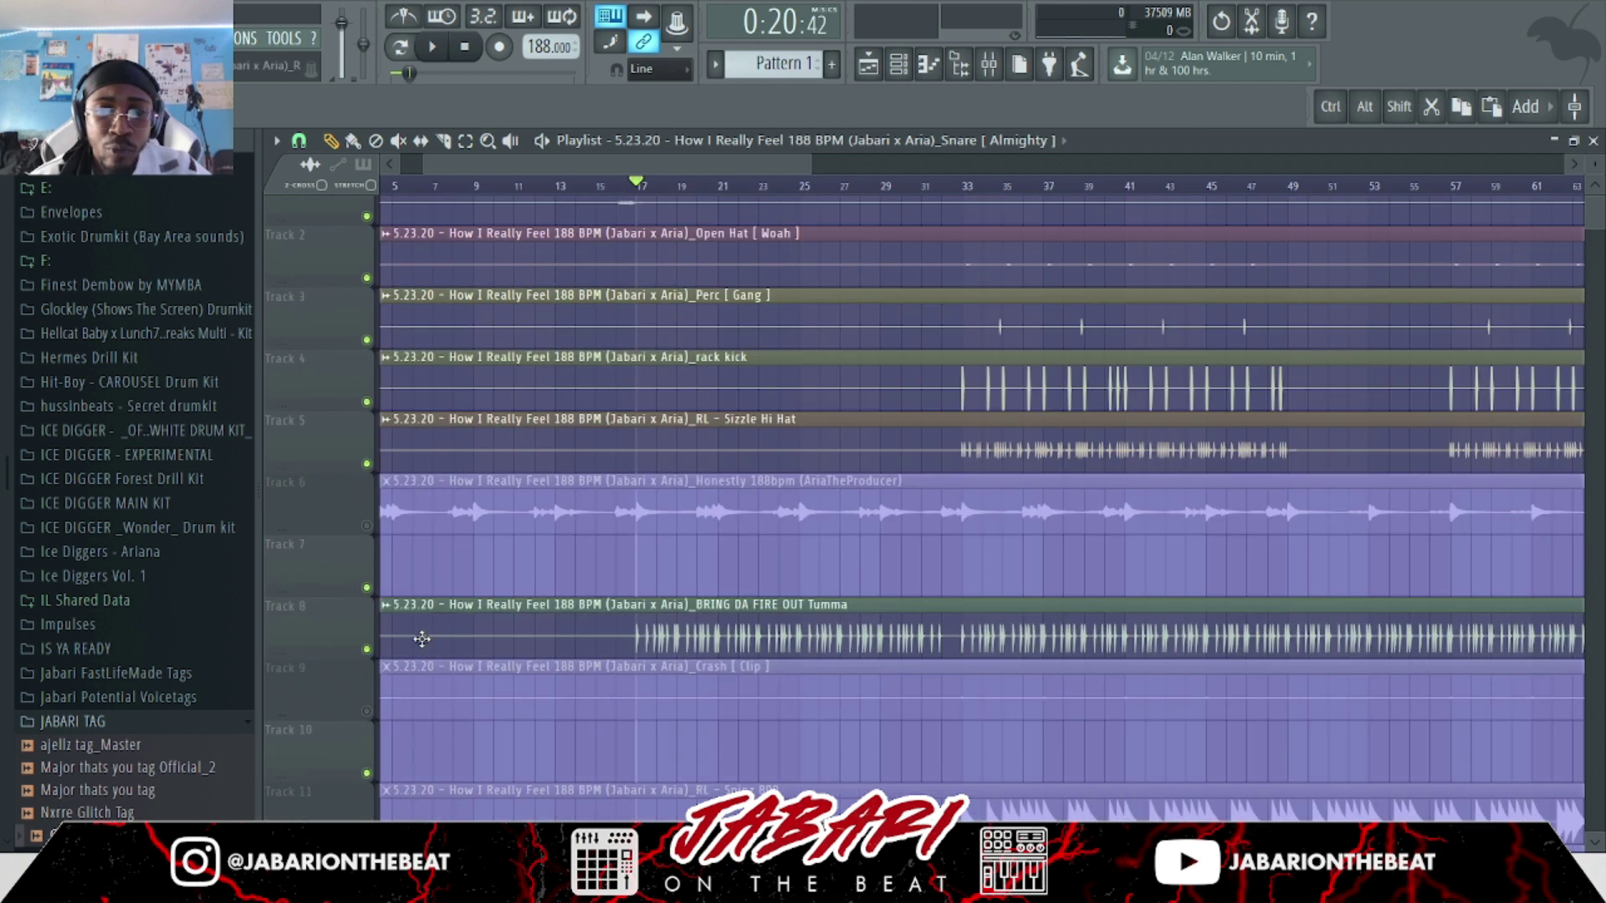
scroll(421, 639, "up", 1)
left_click(368, 497)
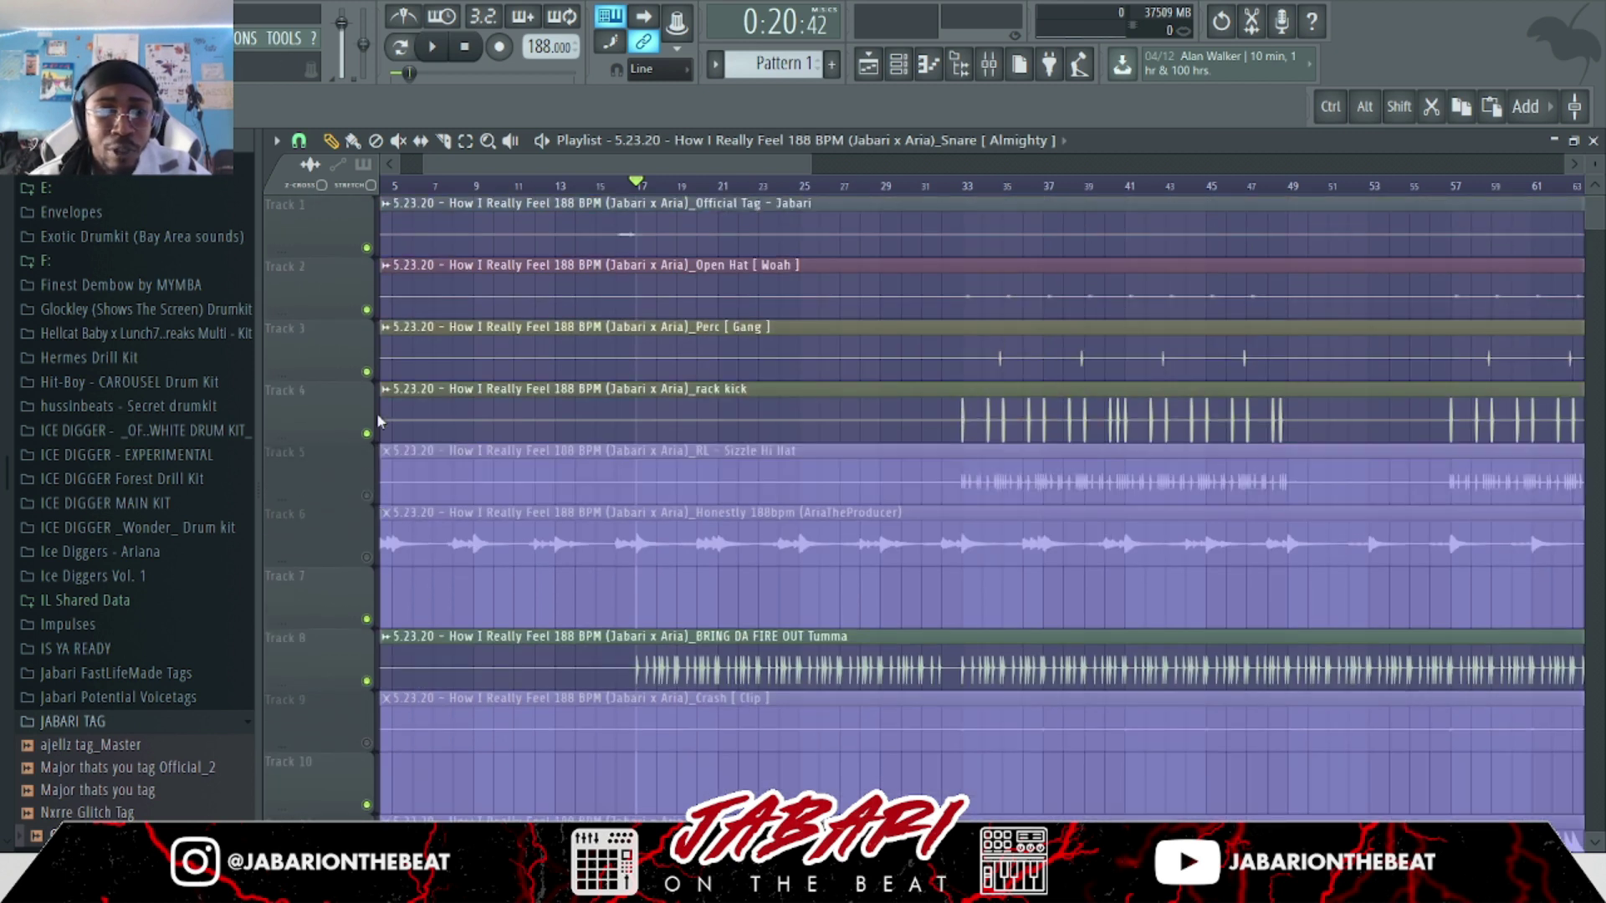
Mute the Open Hat, Official Tag, Perc and rack kick tracks, and turn the Honestly melody back on.
left_click(366, 310)
left_click(366, 247)
left_click(366, 371)
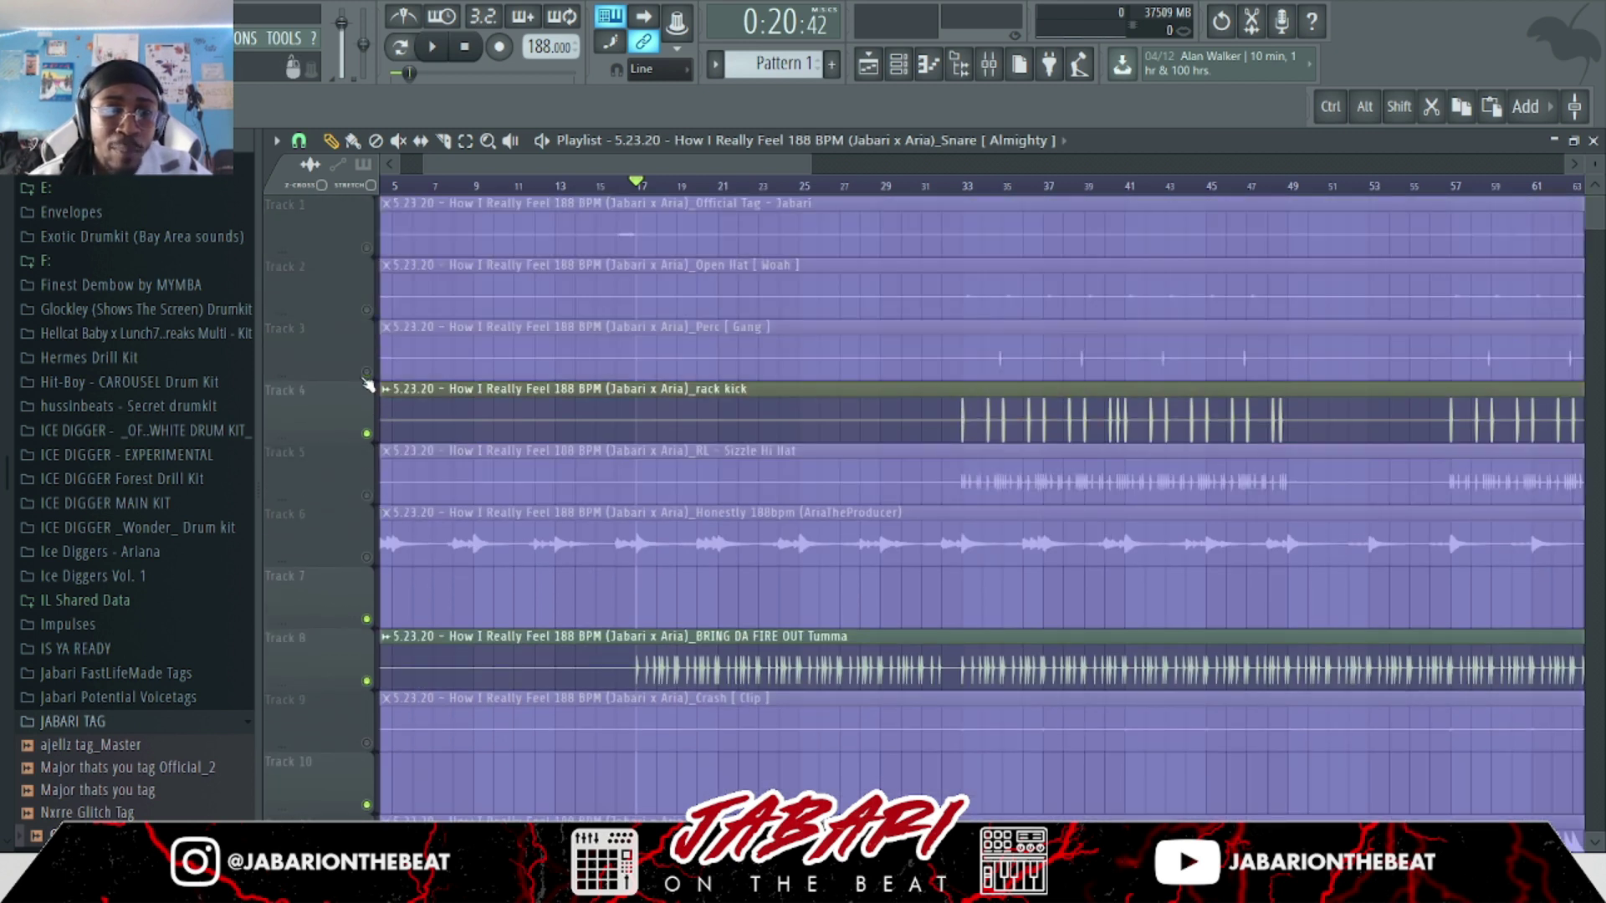
left_click(366, 557)
left_click(366, 433)
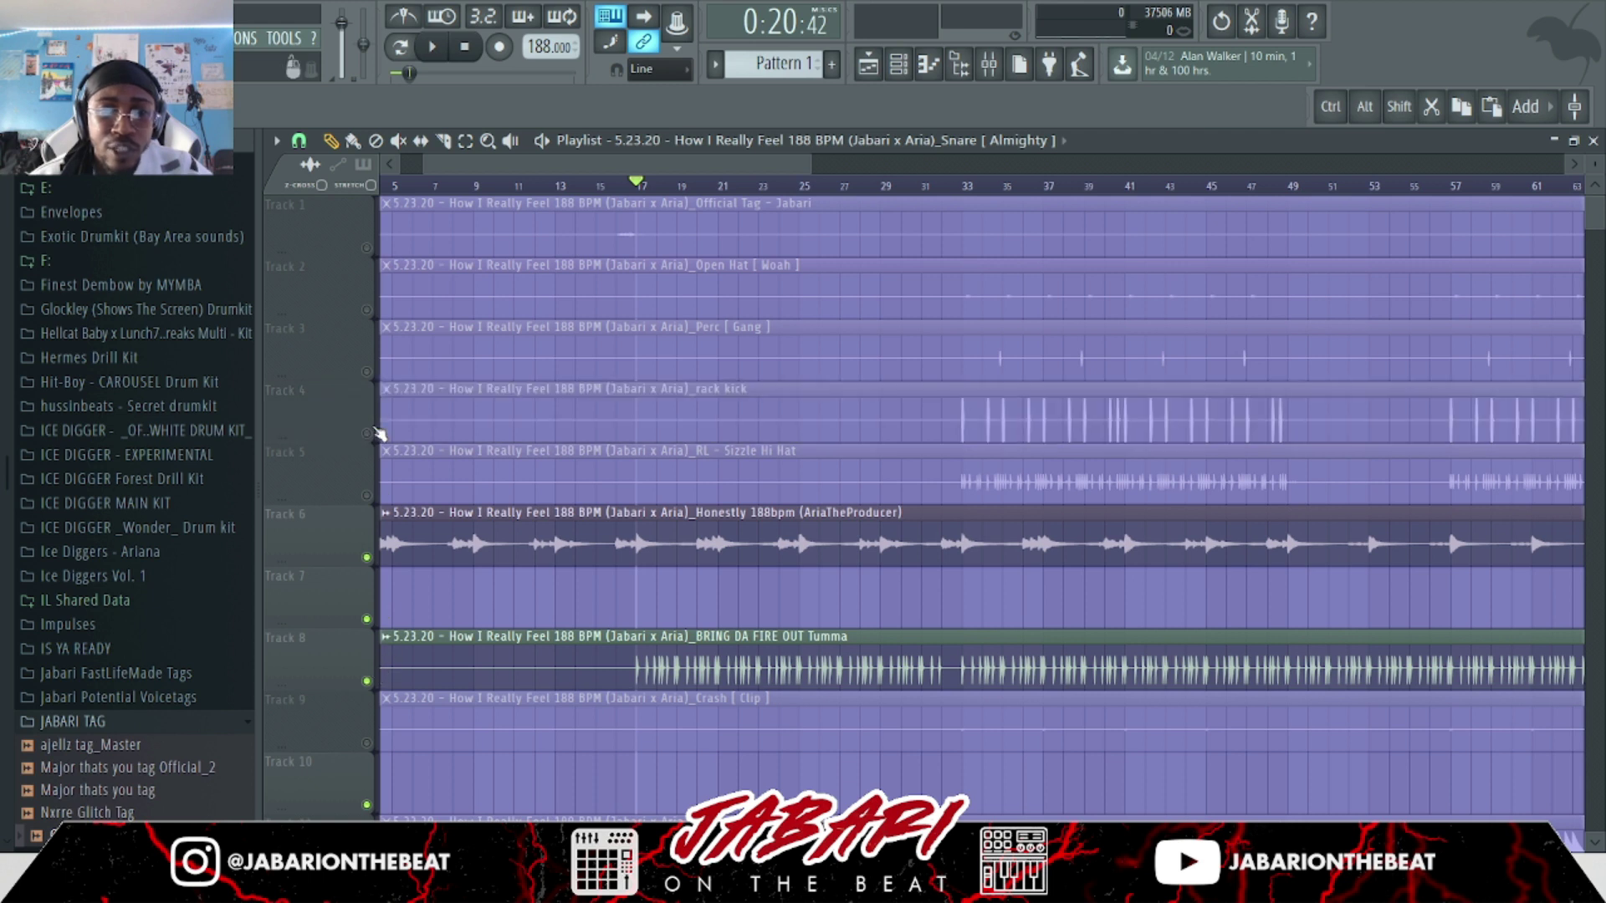
Unmute the Official Tag track, play it with the melody and BRING DA FIRE OUT Tumma from bar 15, and stop.
left_click(473, 202)
left_click(366, 247)
left_click(585, 182)
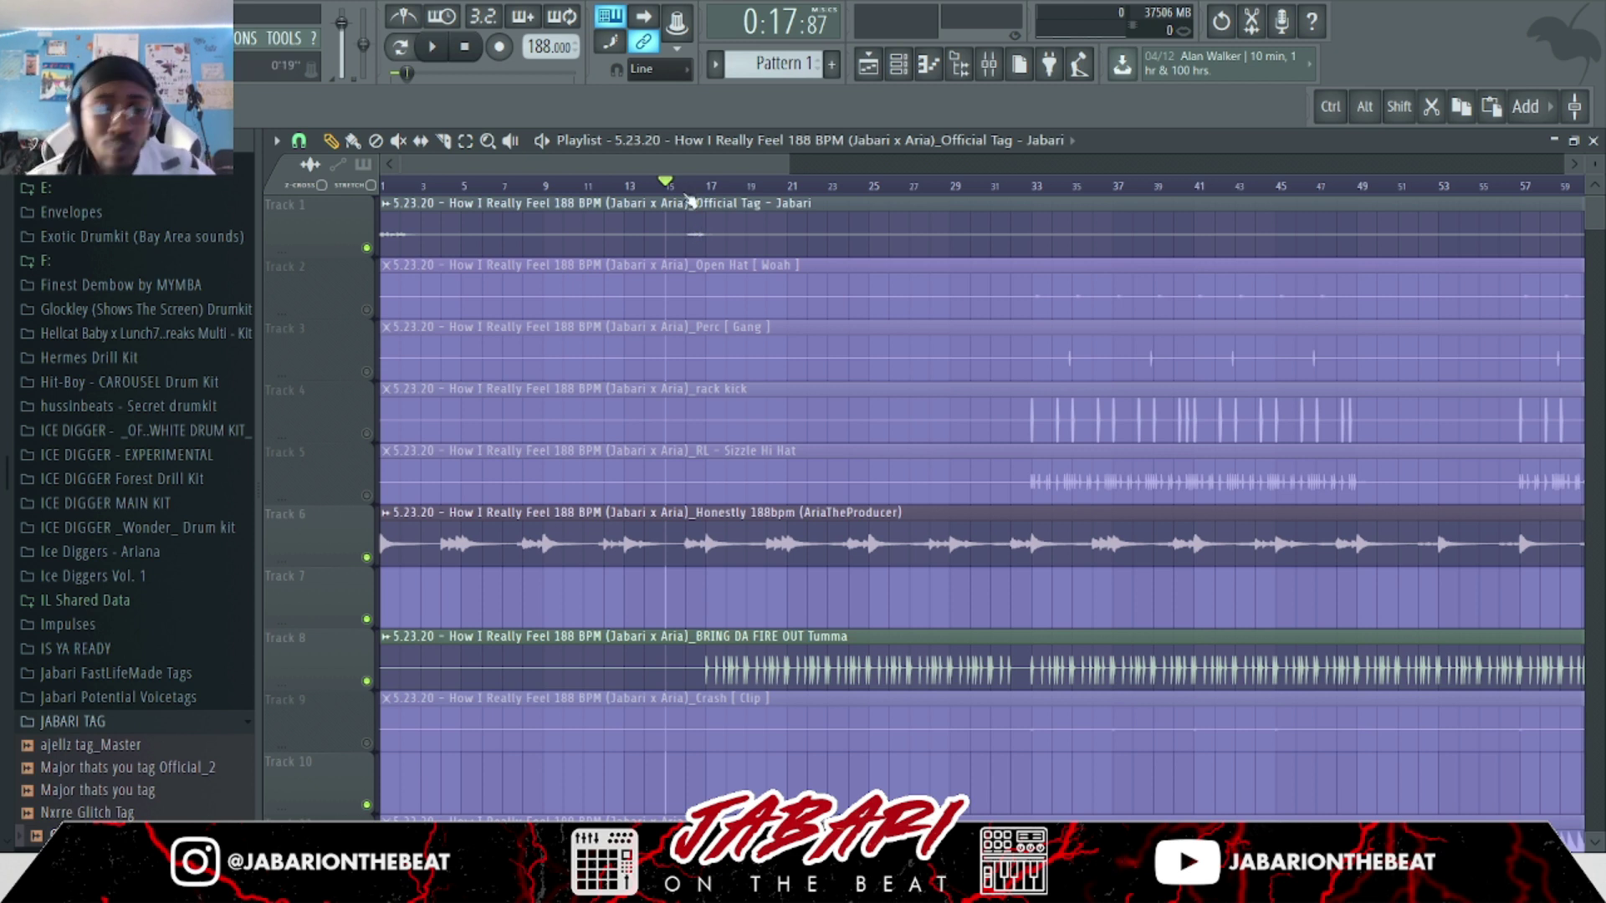
key("space")
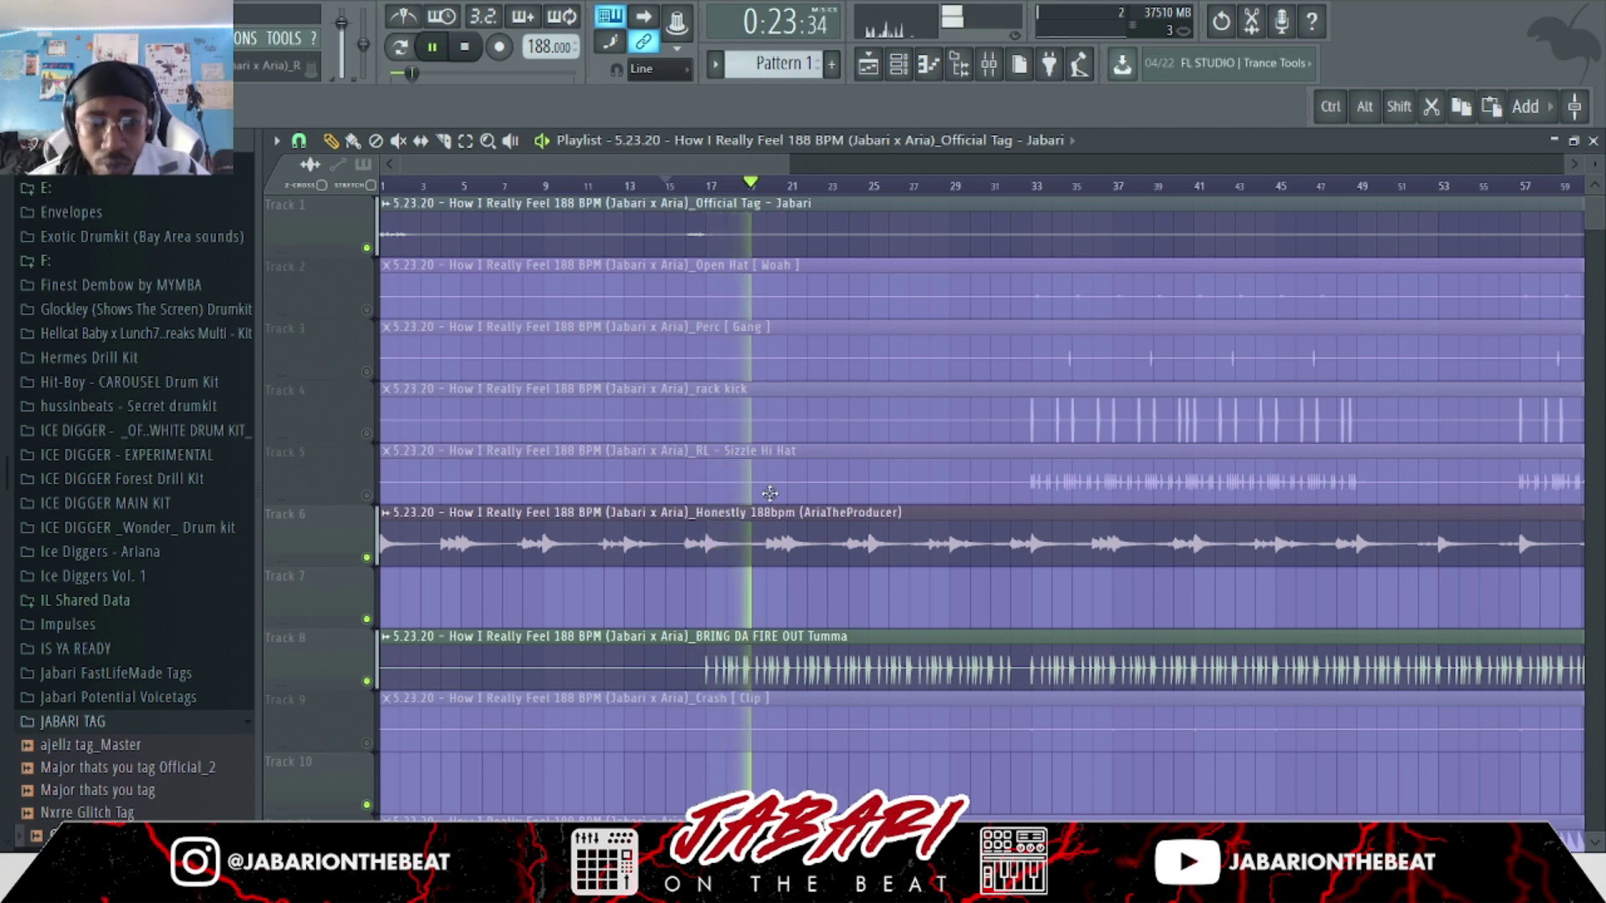
scroll(764, 489, "down", 1)
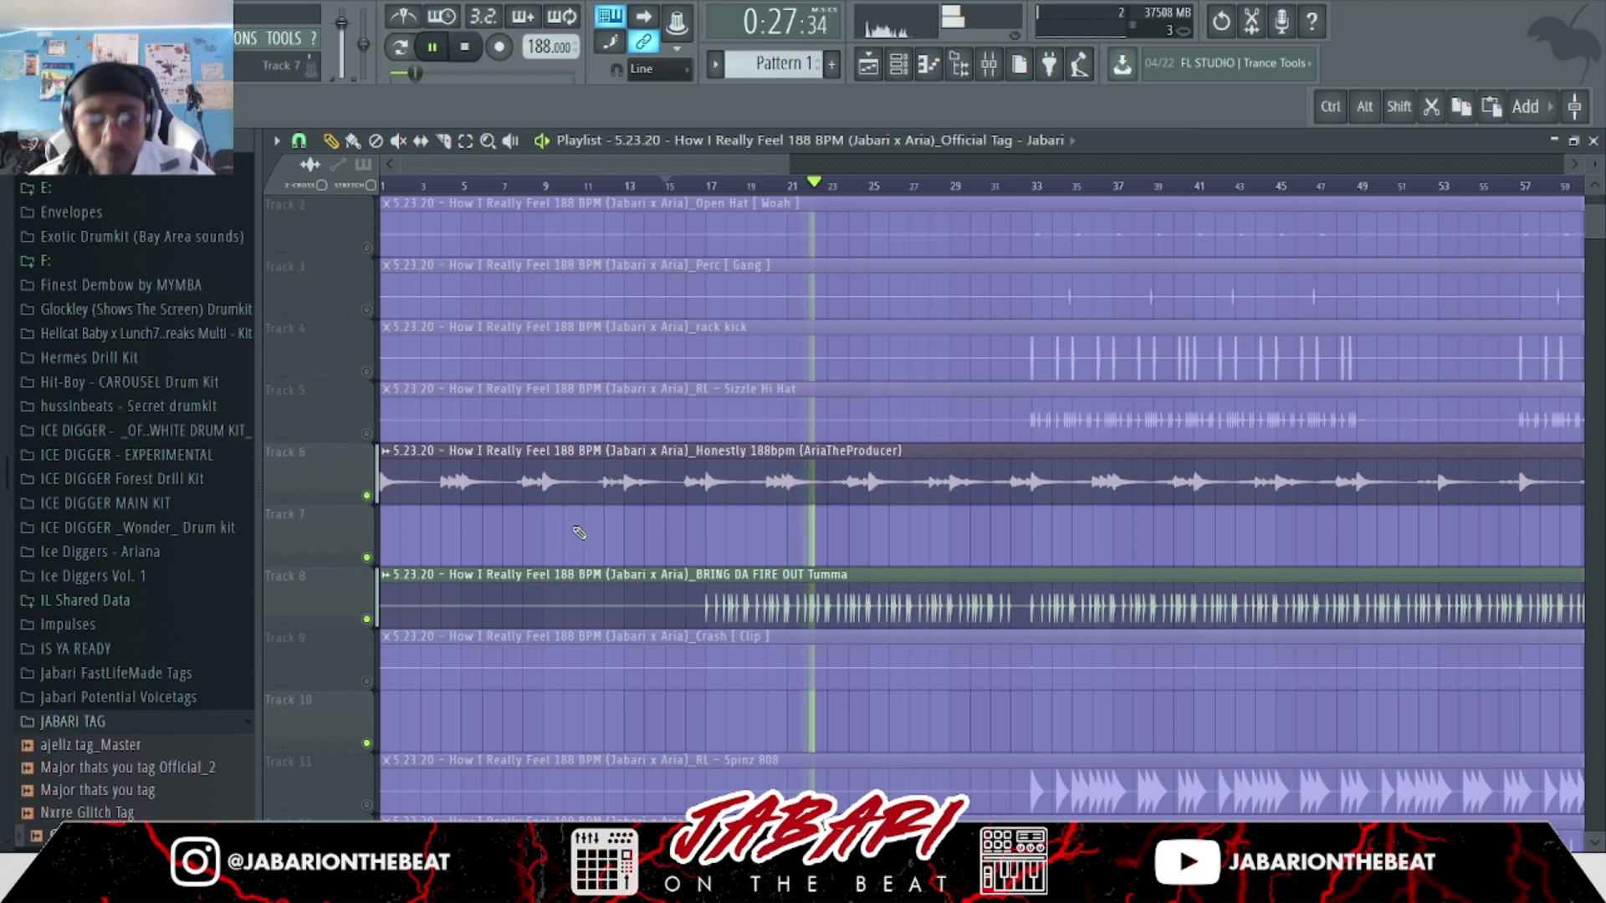
key("space")
scroll(588, 551, "down", 2)
scroll(653, 419, "up", 3)
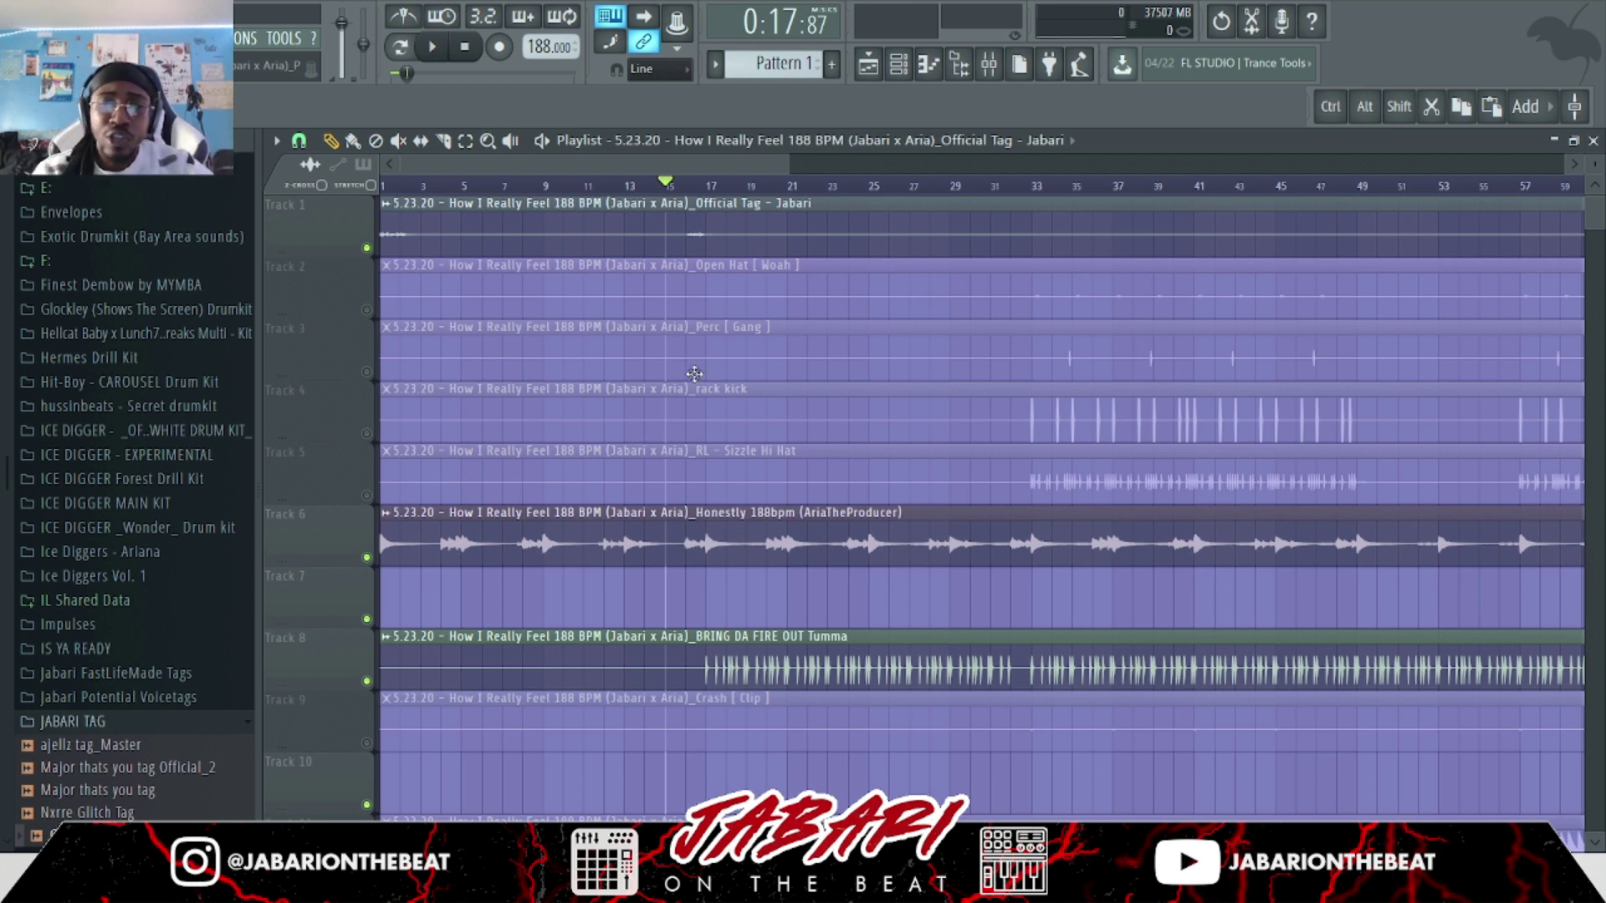
Play from bar 17, mute the Honestly melody to hear the BRING DA FIRE OUT Tumma stem alone, and stop playback.
mouse_move(832, 189)
left_mouse_down()
mouse_move(698, 201)
mouse_move(736, 209)
mouse_move(692, 224)
mouse_move(778, 230)
mouse_move(693, 224)
mouse_move(1062, 189)
mouse_move(719, 224)
left_mouse_up()
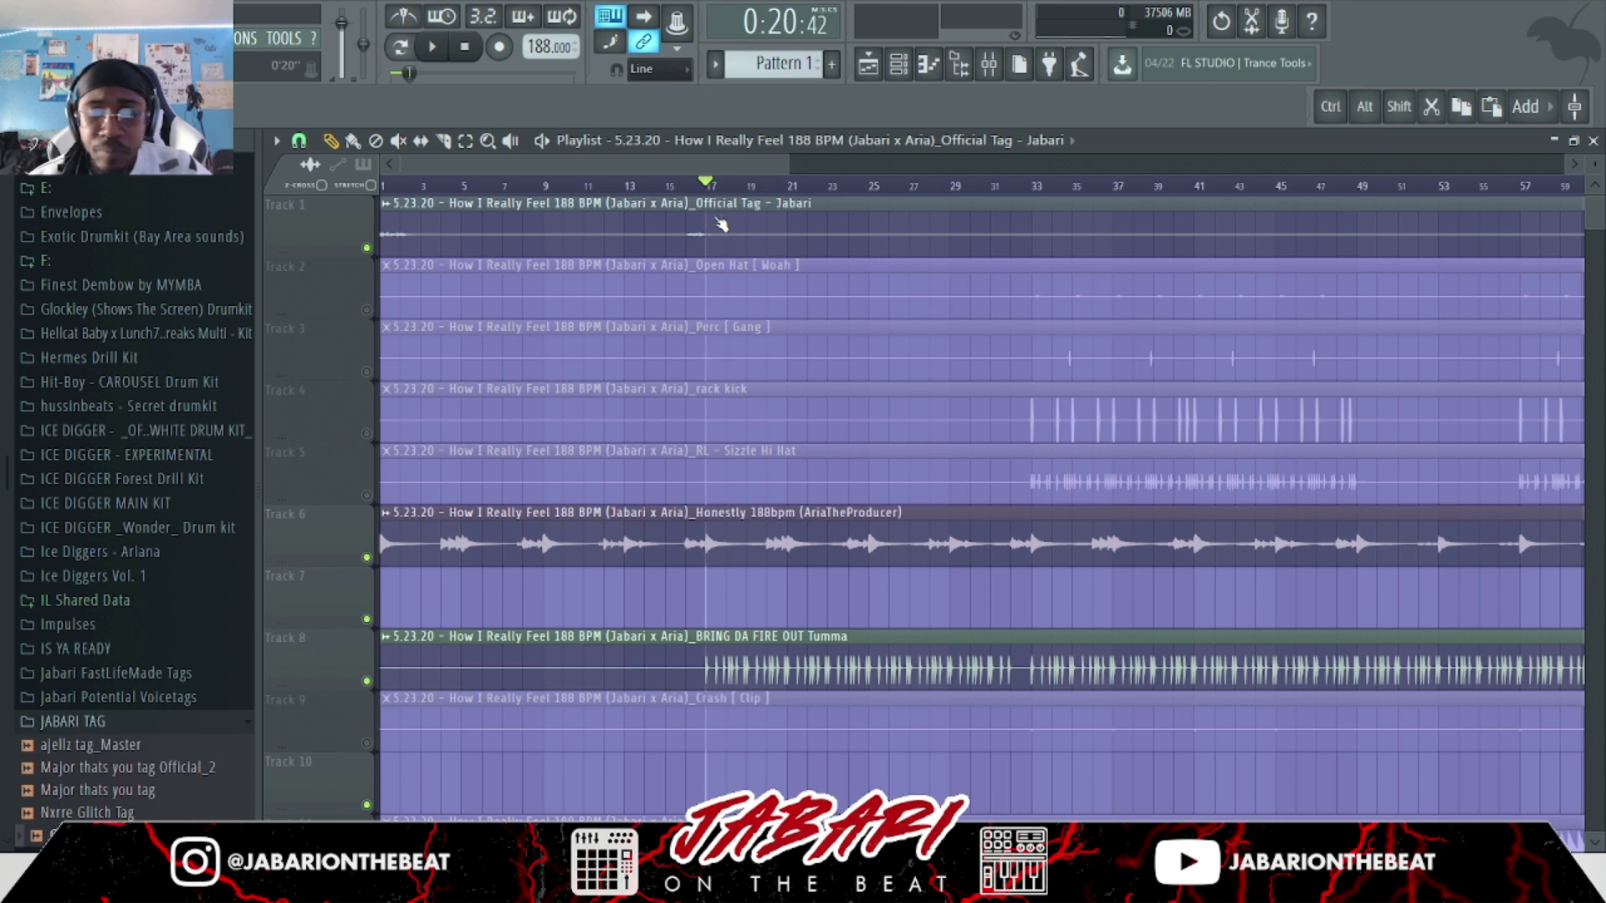
scroll(728, 200, "up", 3)
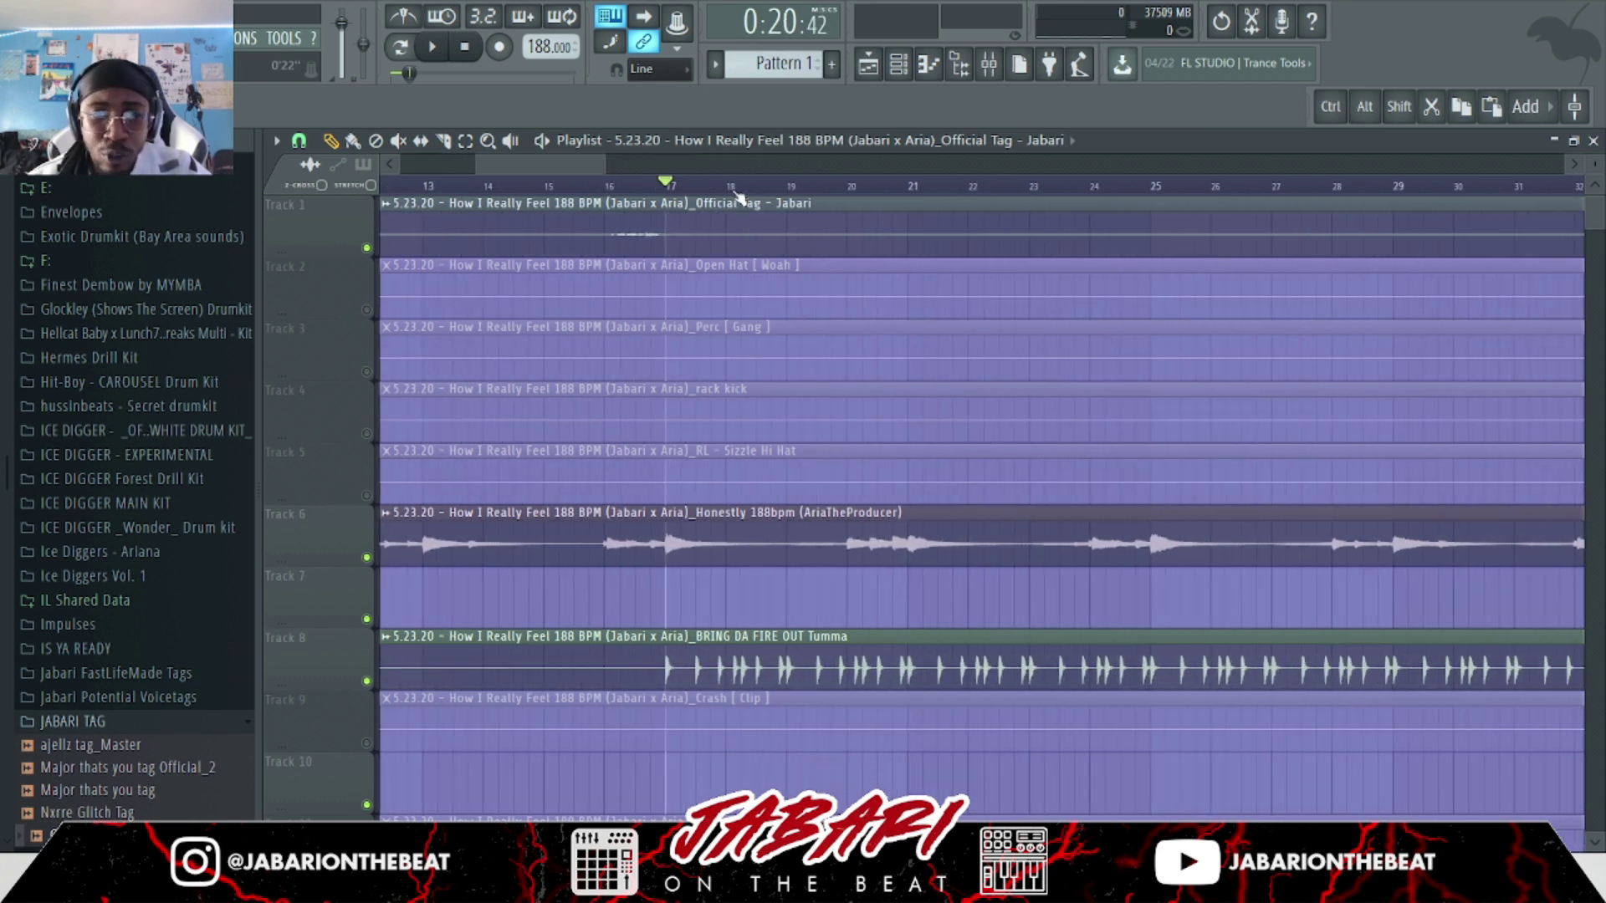
scroll(740, 196, "up", 3)
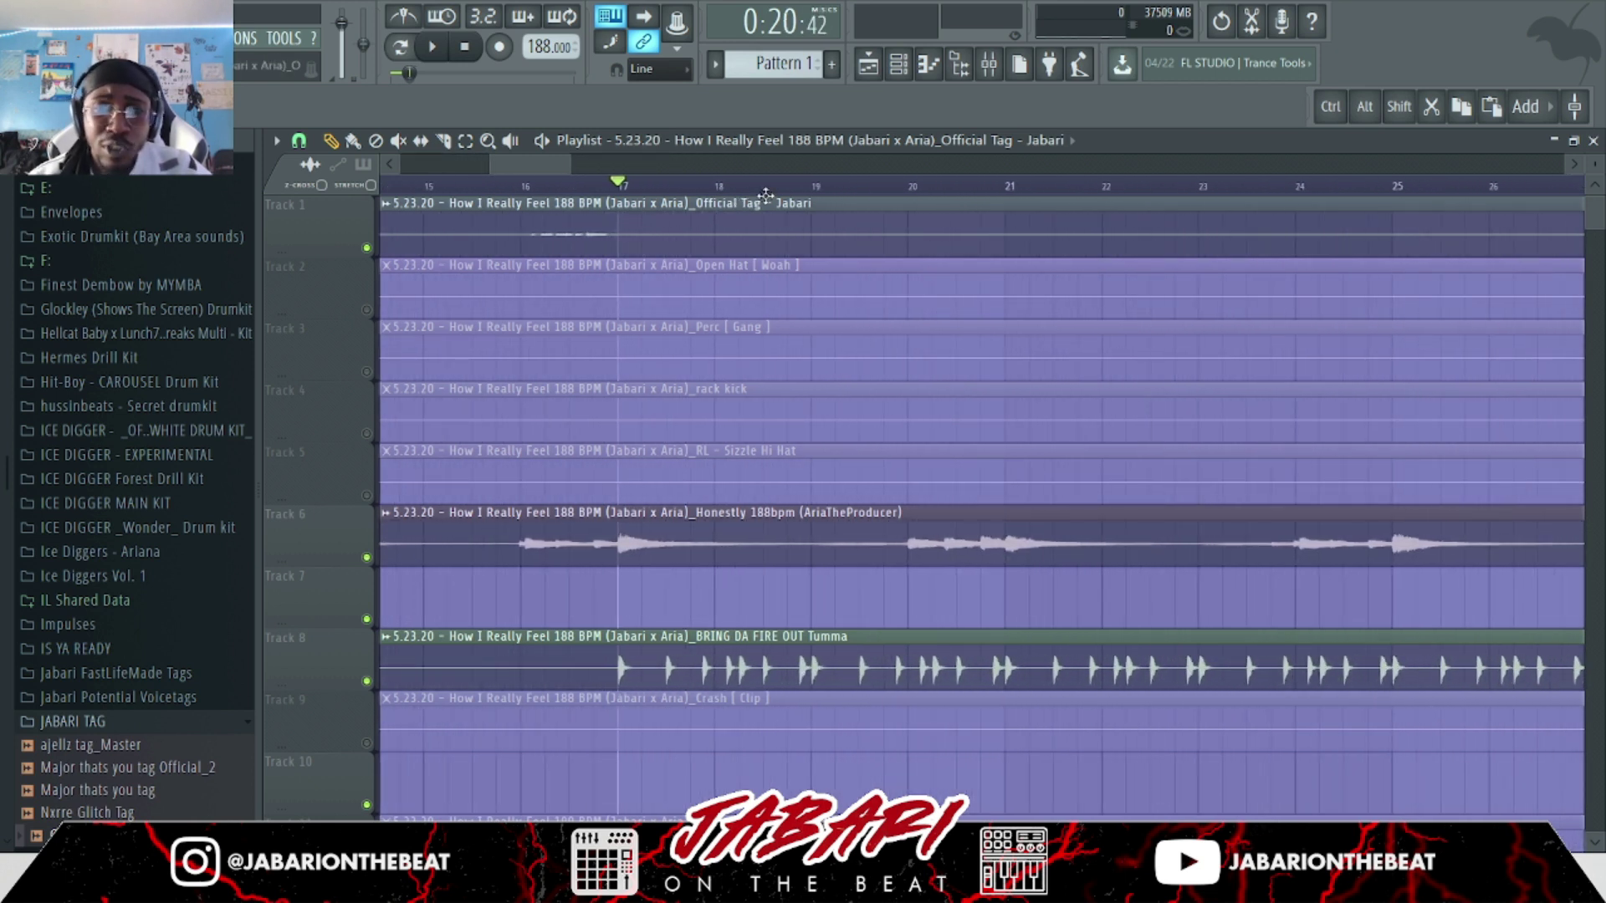
key("space")
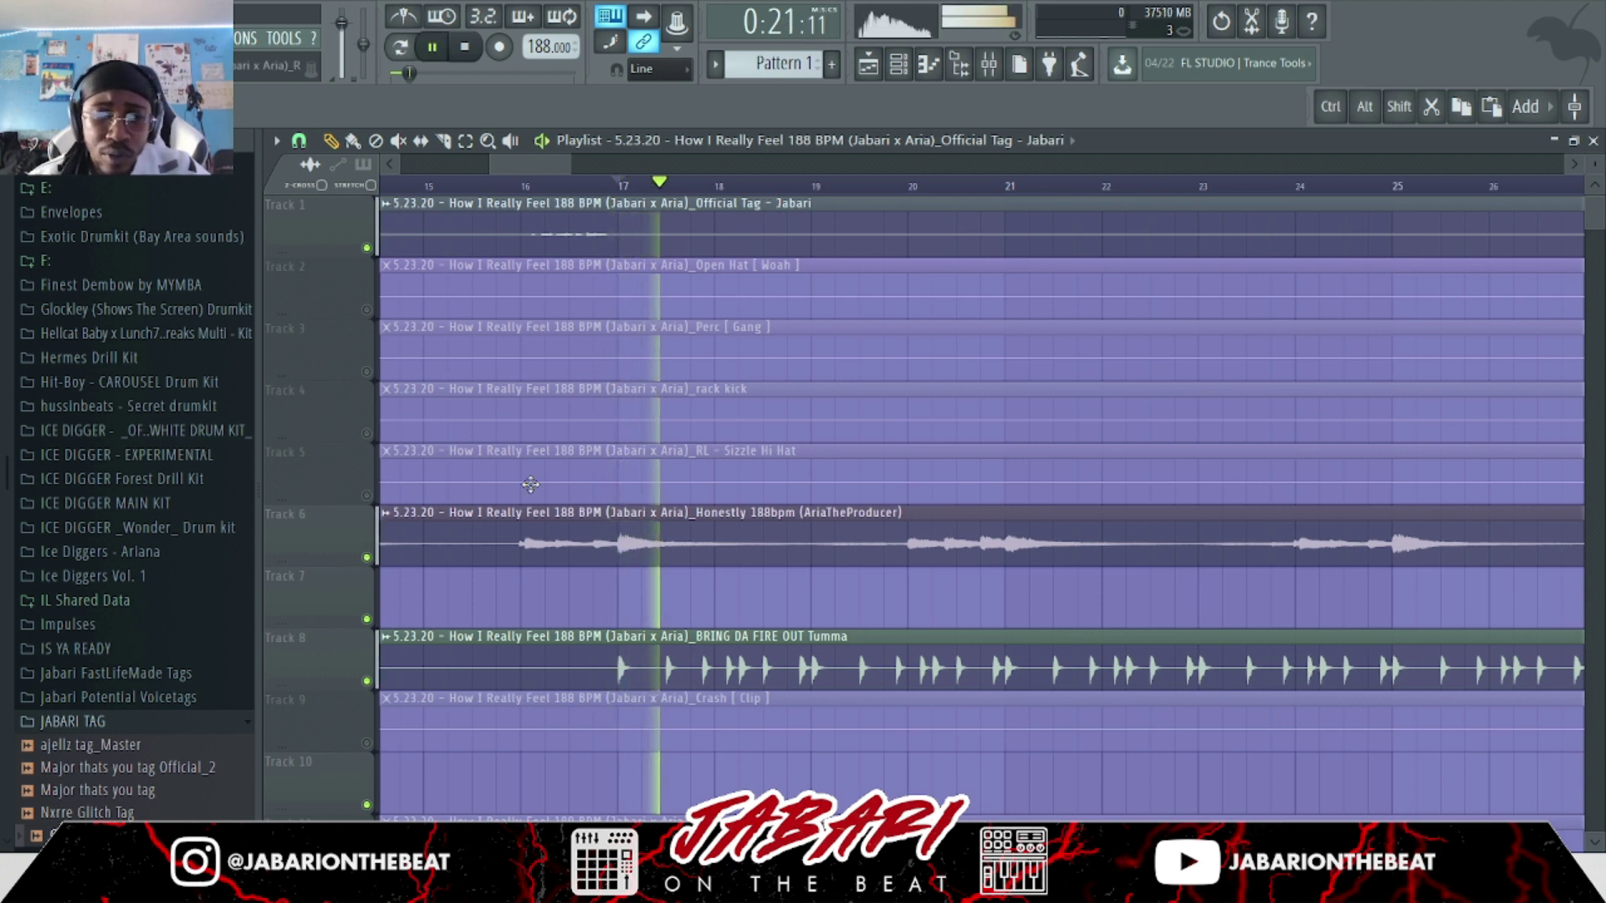
left_click(367, 558)
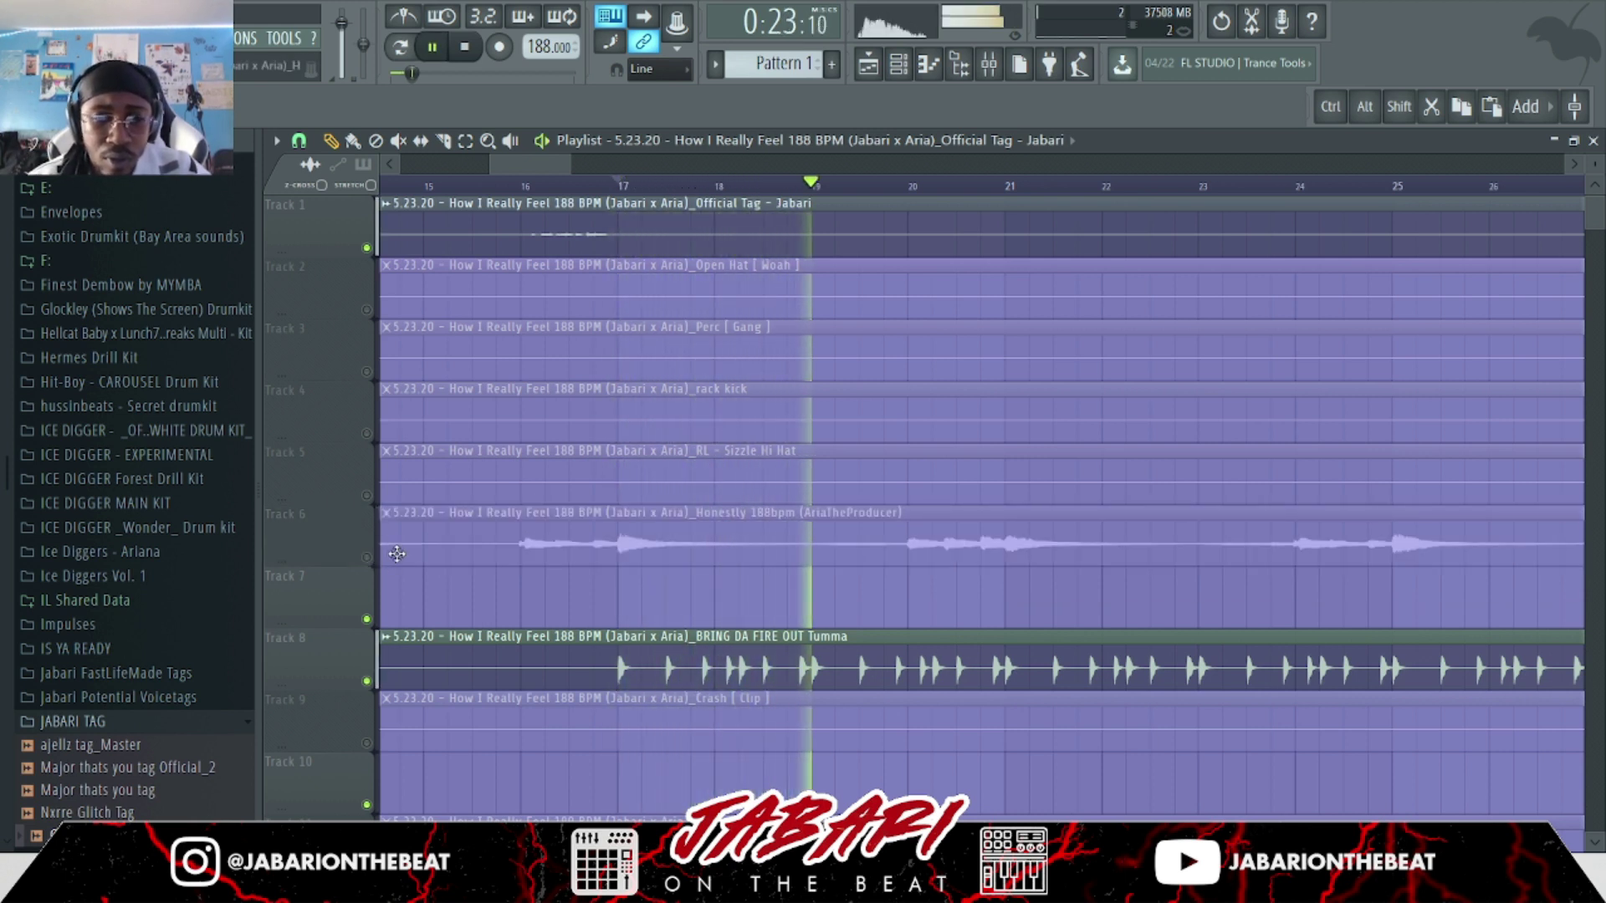
scroll(648, 186, "down", 4)
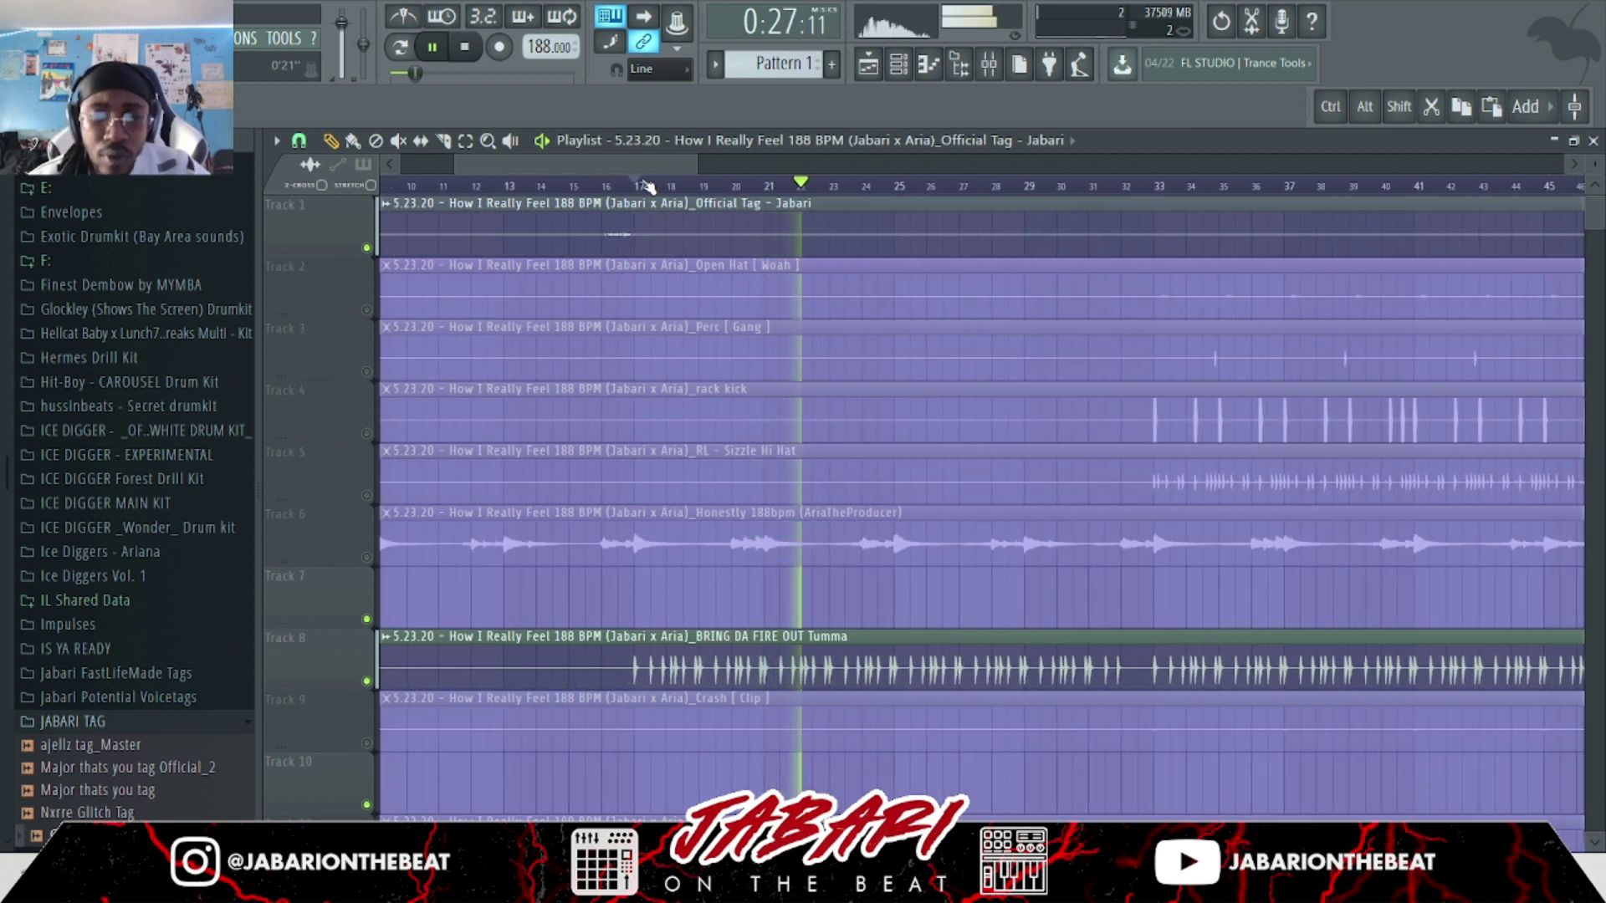
scroll(649, 186, "up", 1)
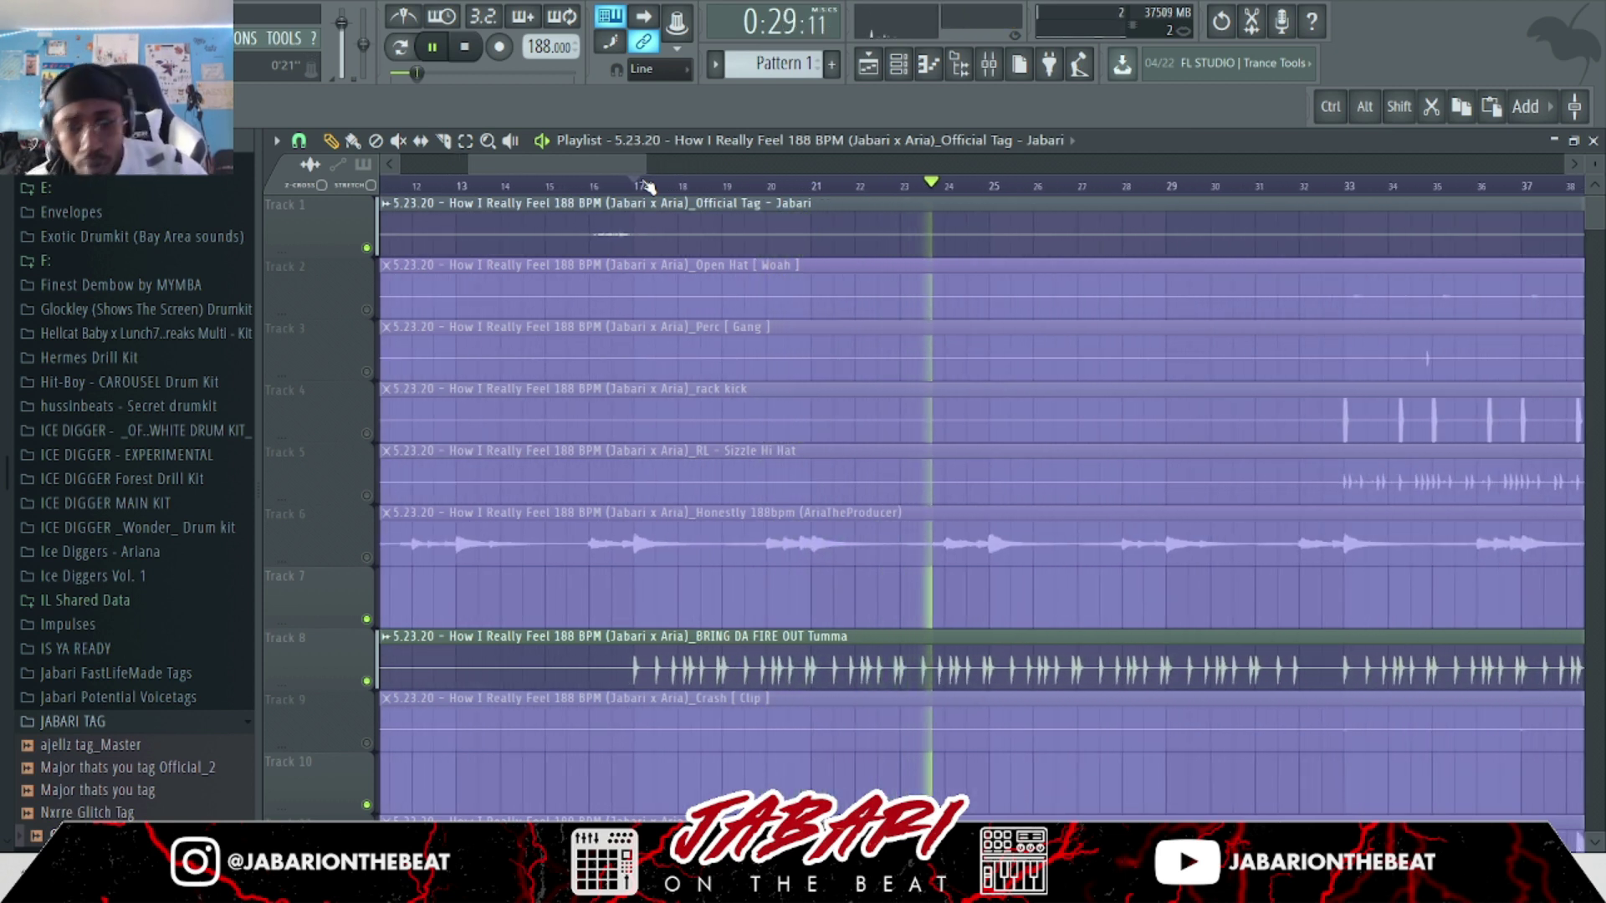
key("space")
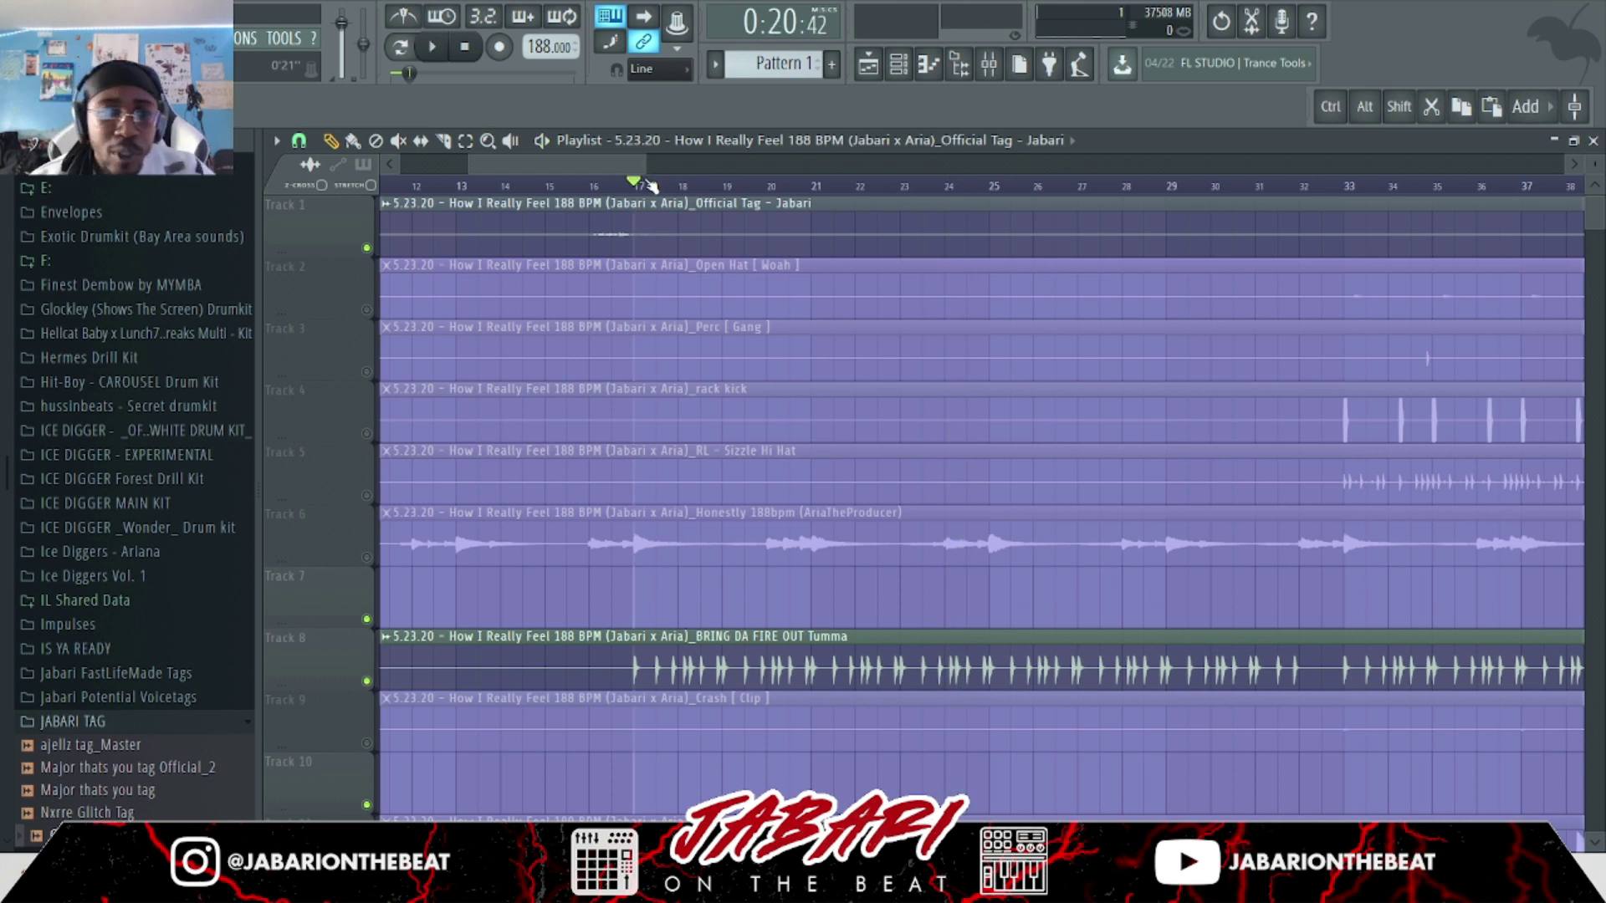
Unmute the Sizzle Hi Hat track and move the playhead to bar 31.
scroll(650, 186, "down", 4)
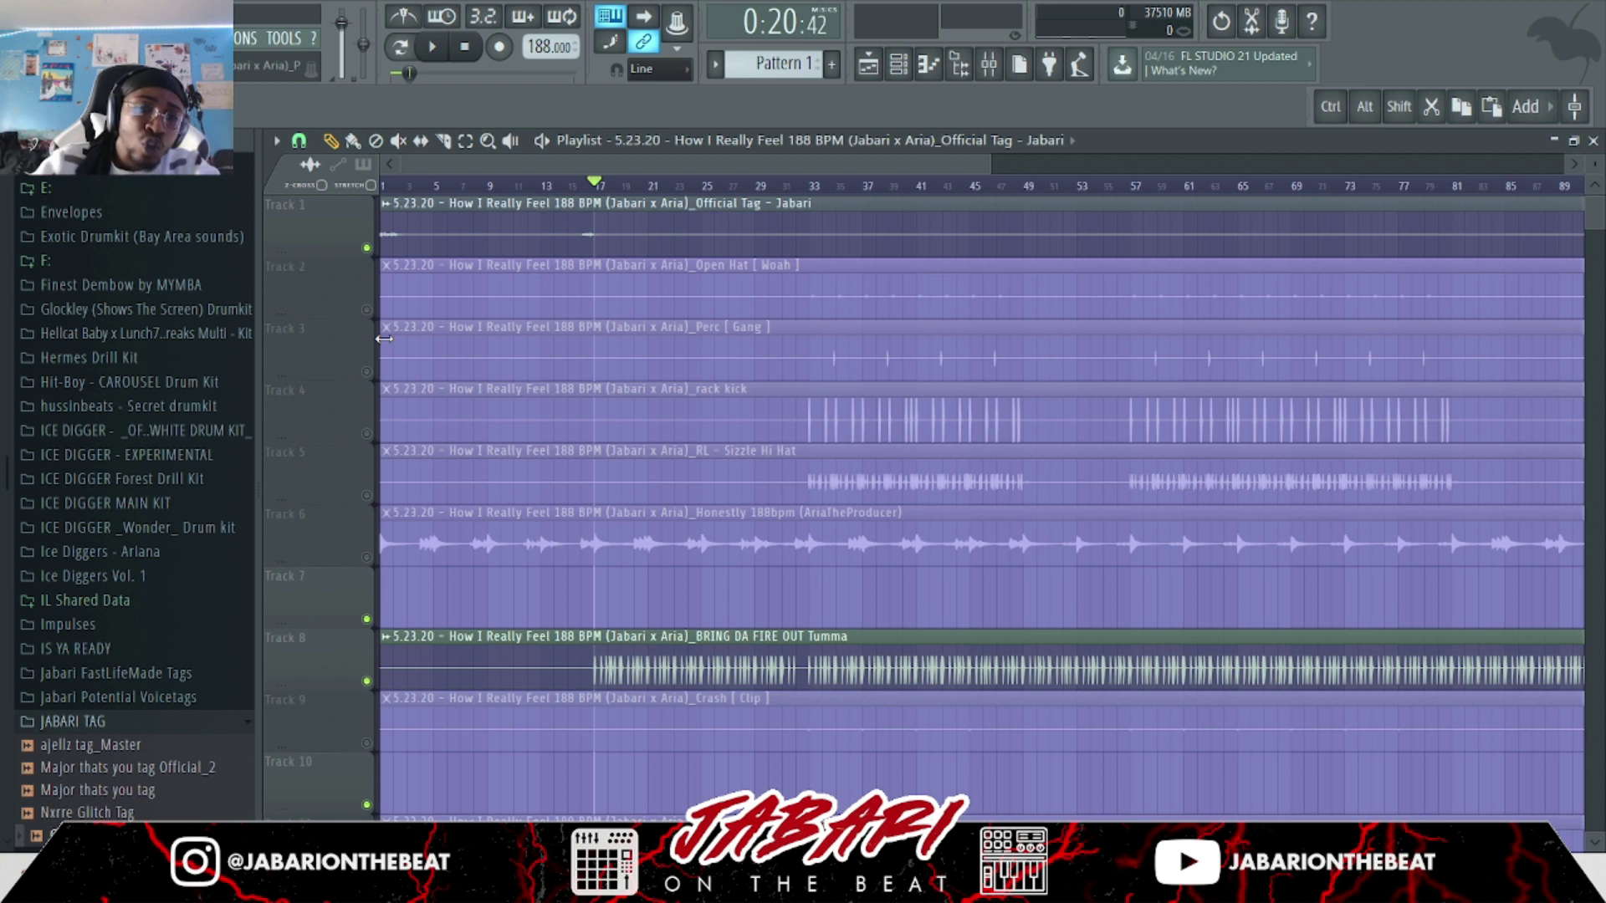
scroll(444, 393, "down", 4)
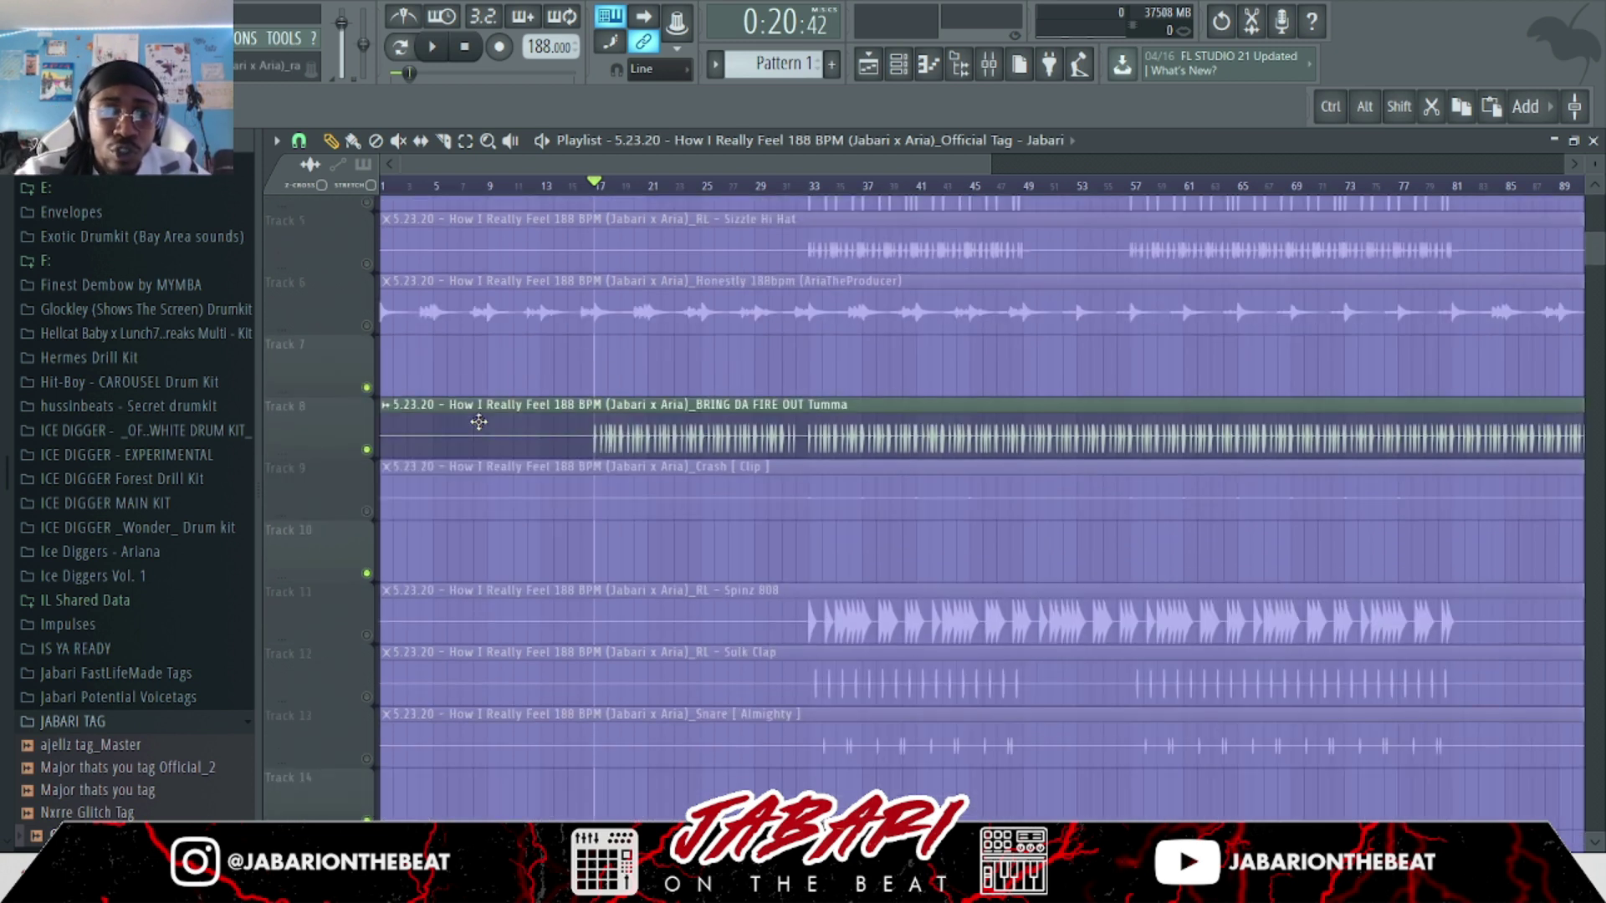
scroll(437, 358, "up", 3)
scroll(372, 373, "up", 1)
scroll(374, 372, "down", 1)
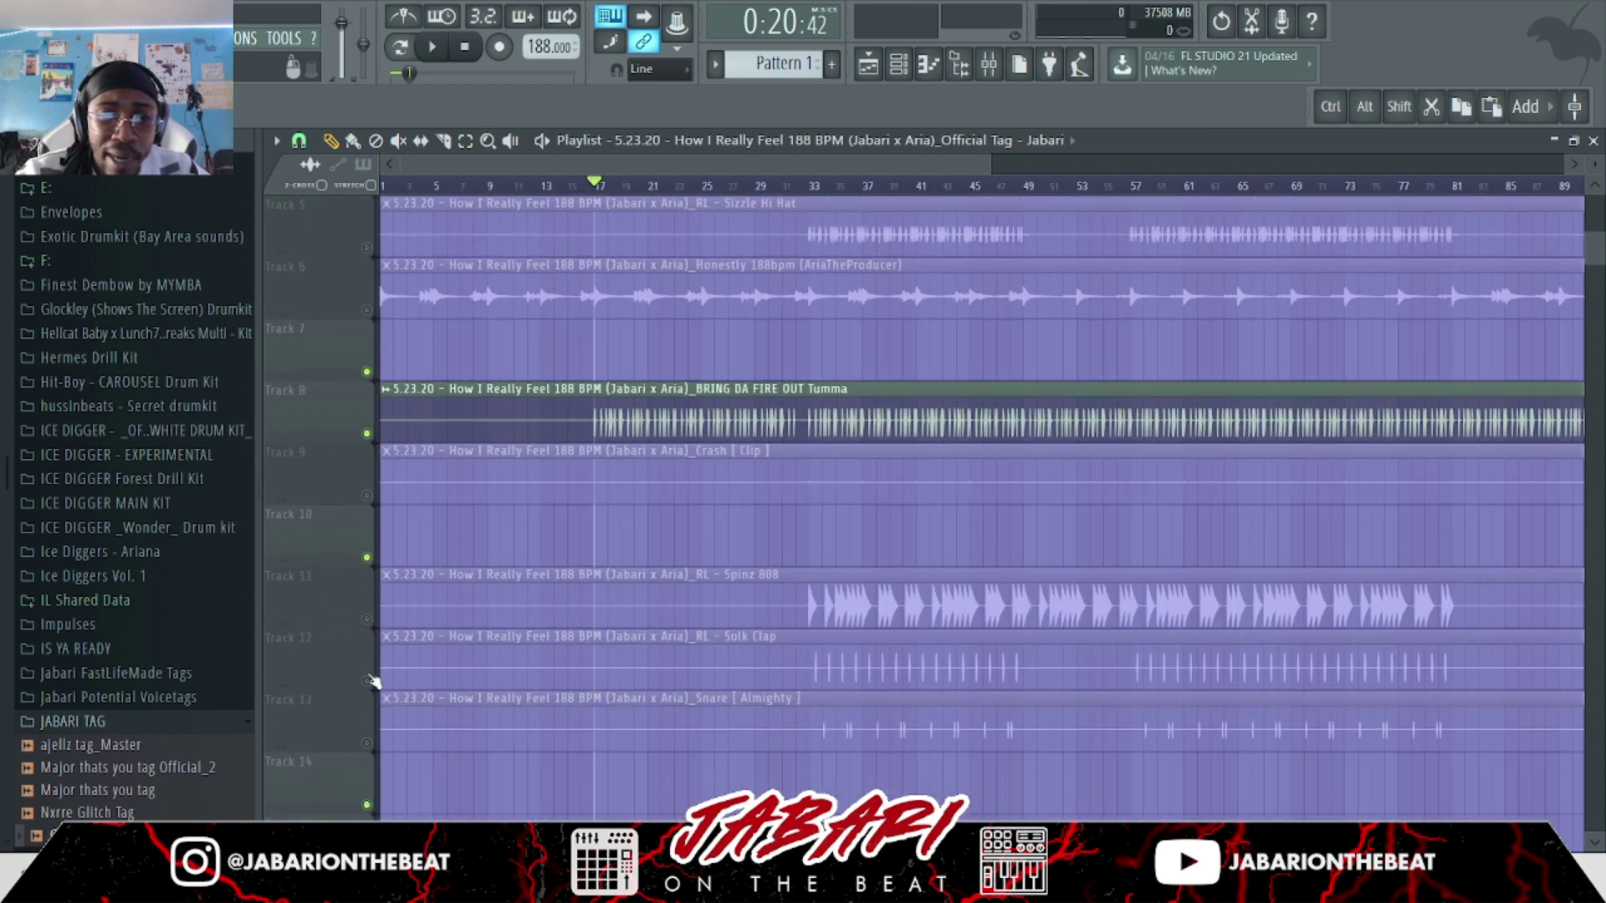
left_click(367, 679)
scroll(367, 679, "up", 3)
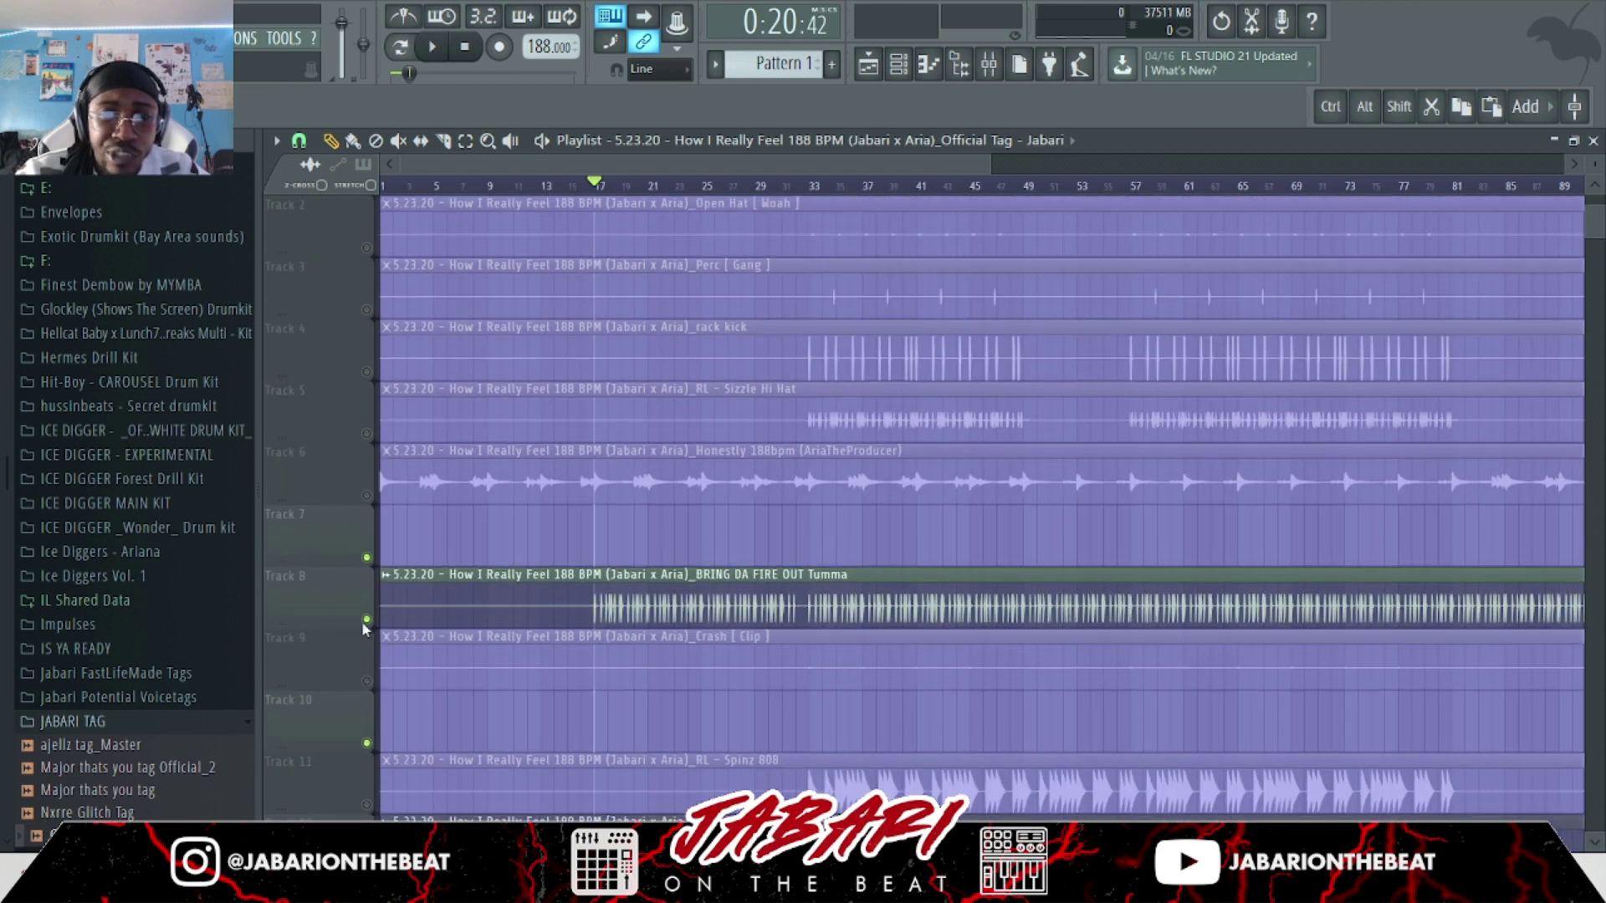
left_click(366, 433)
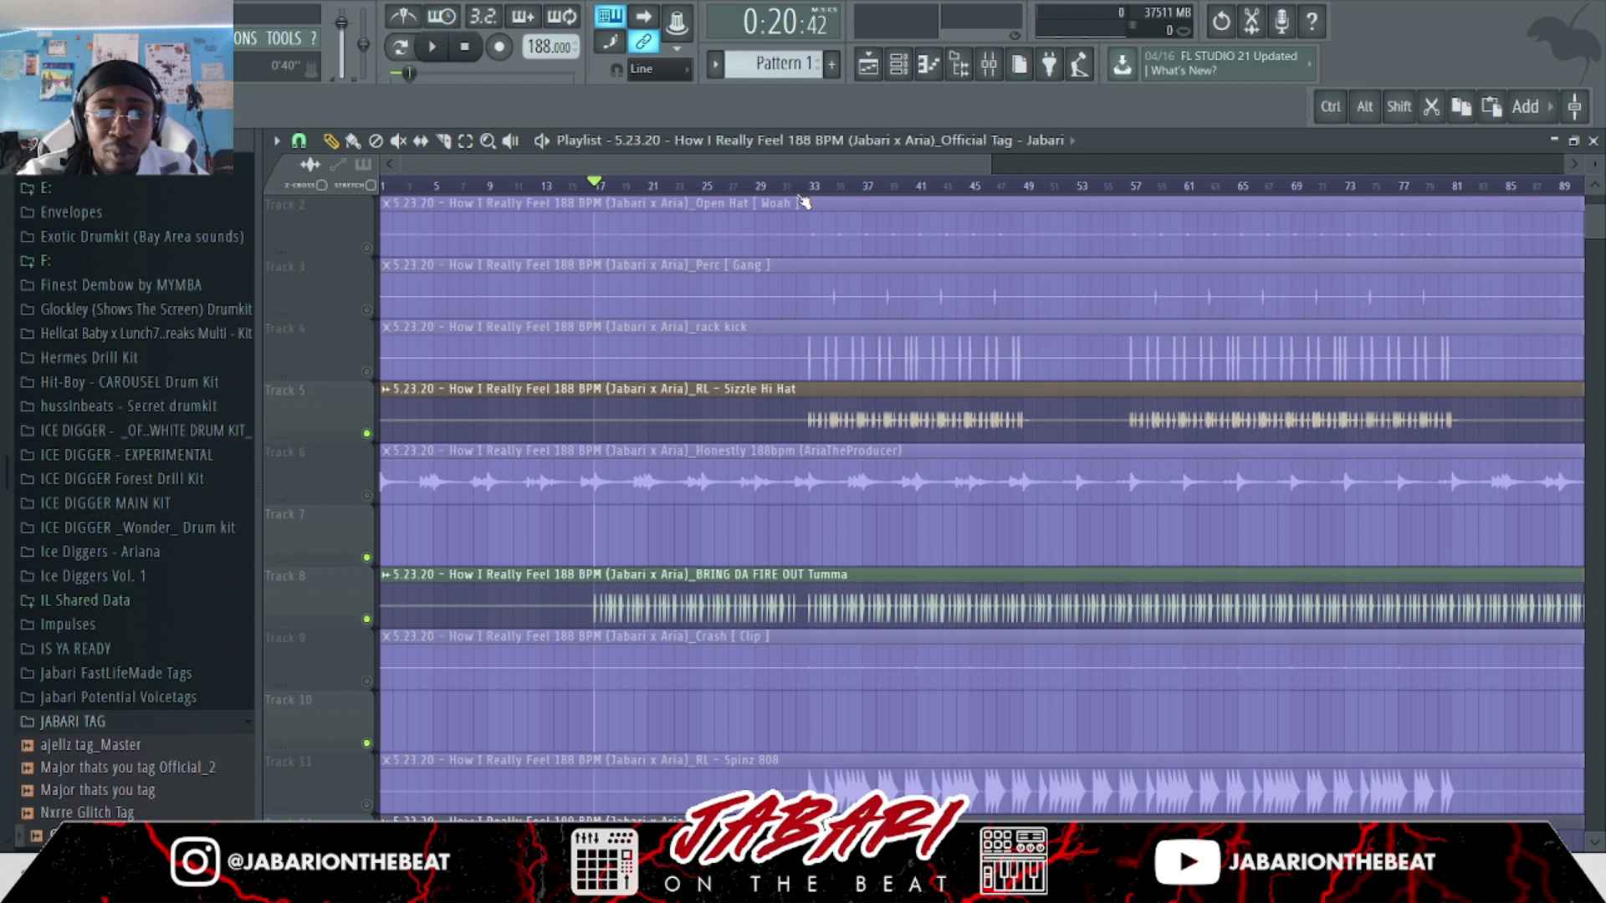
left_click_drag(794, 192, 794, 312)
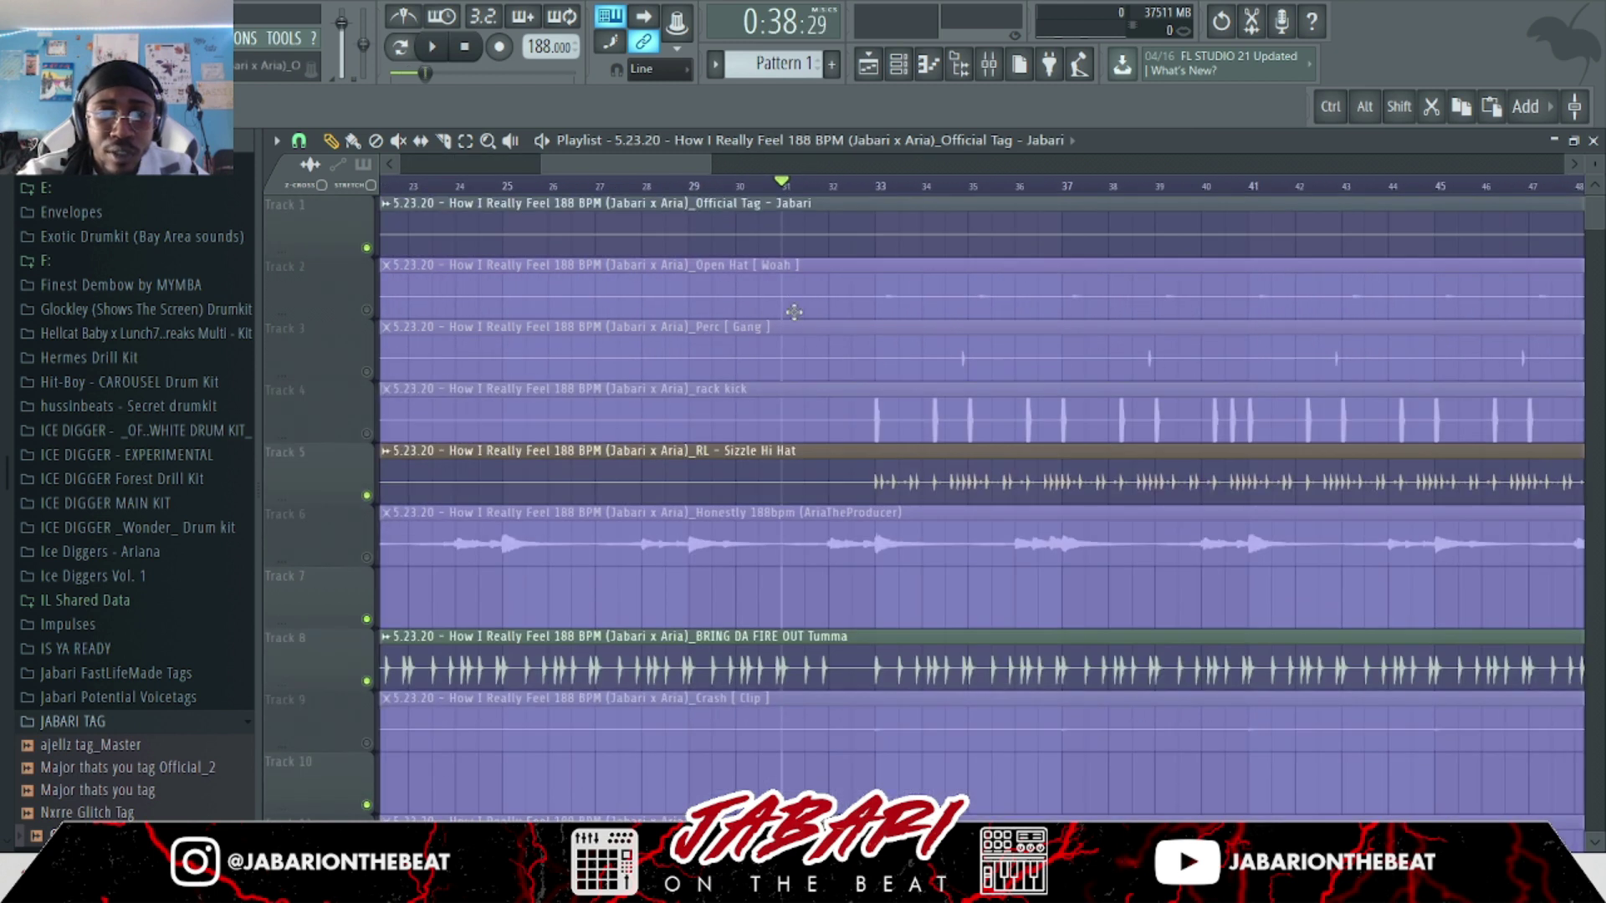
Unmute the Honestly melody, play it from bar 31 with the Sizzle Hi Hat and BRING DA FIRE OUT Tumma, and stop.
left_click(365, 559)
scroll(943, 185, "down", 5)
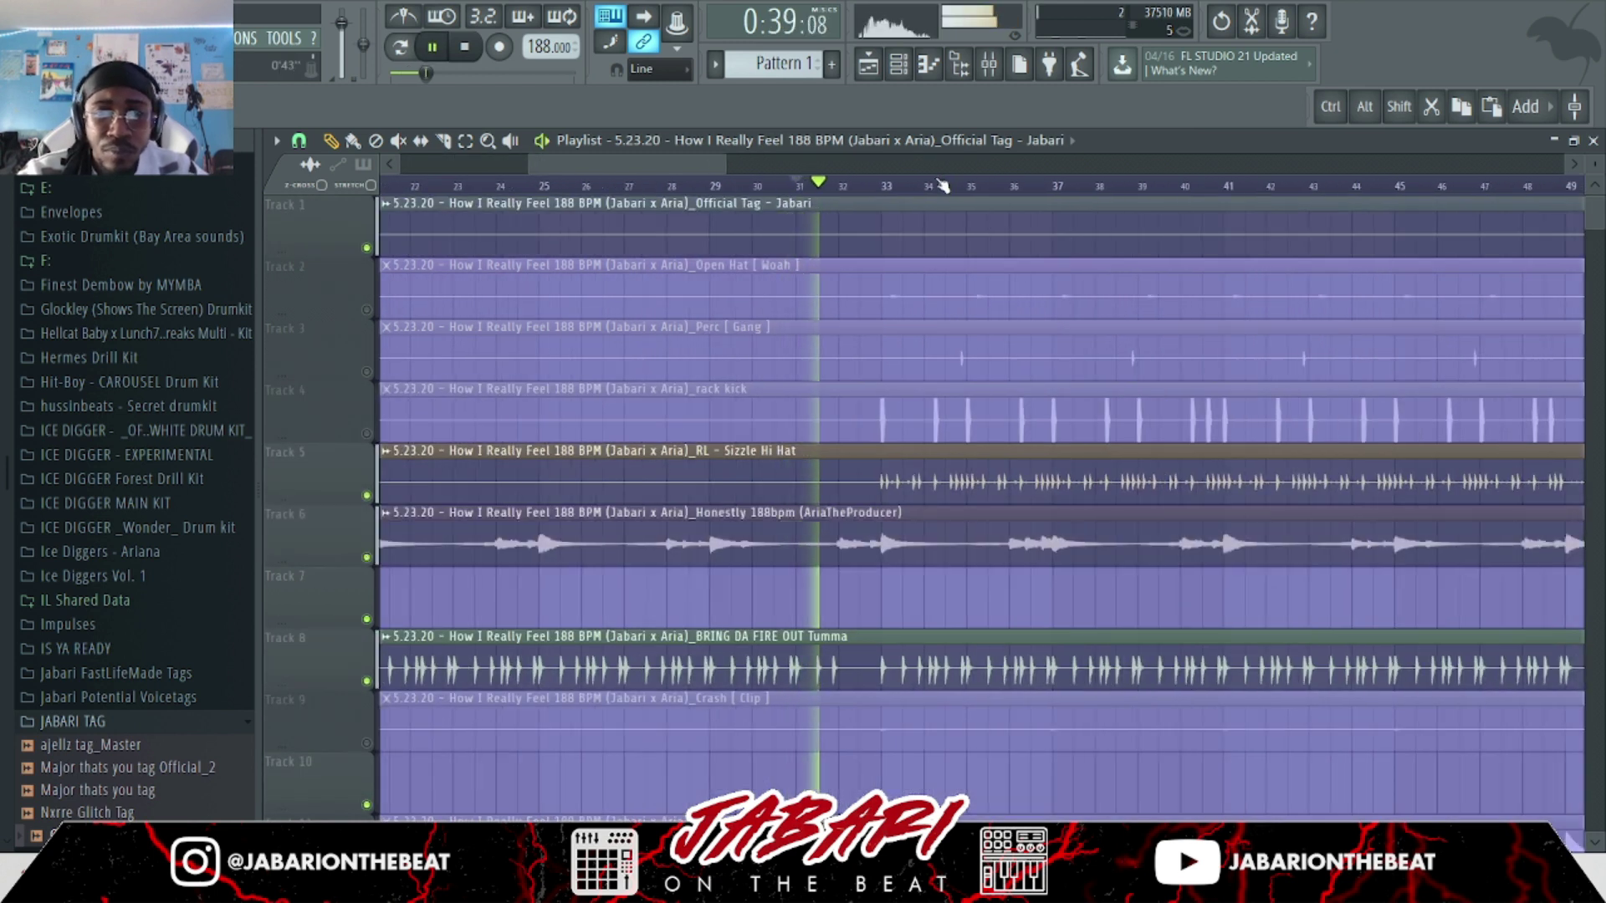
left_click_drag(942, 186, 650, 210)
scroll(394, 423, "up", 3)
key("space")
Mute the Honestly melody and BRING DA FIRE OUT Tumma tracks and move the playhead to bar 33.
left_click(366, 495)
left_click(366, 620)
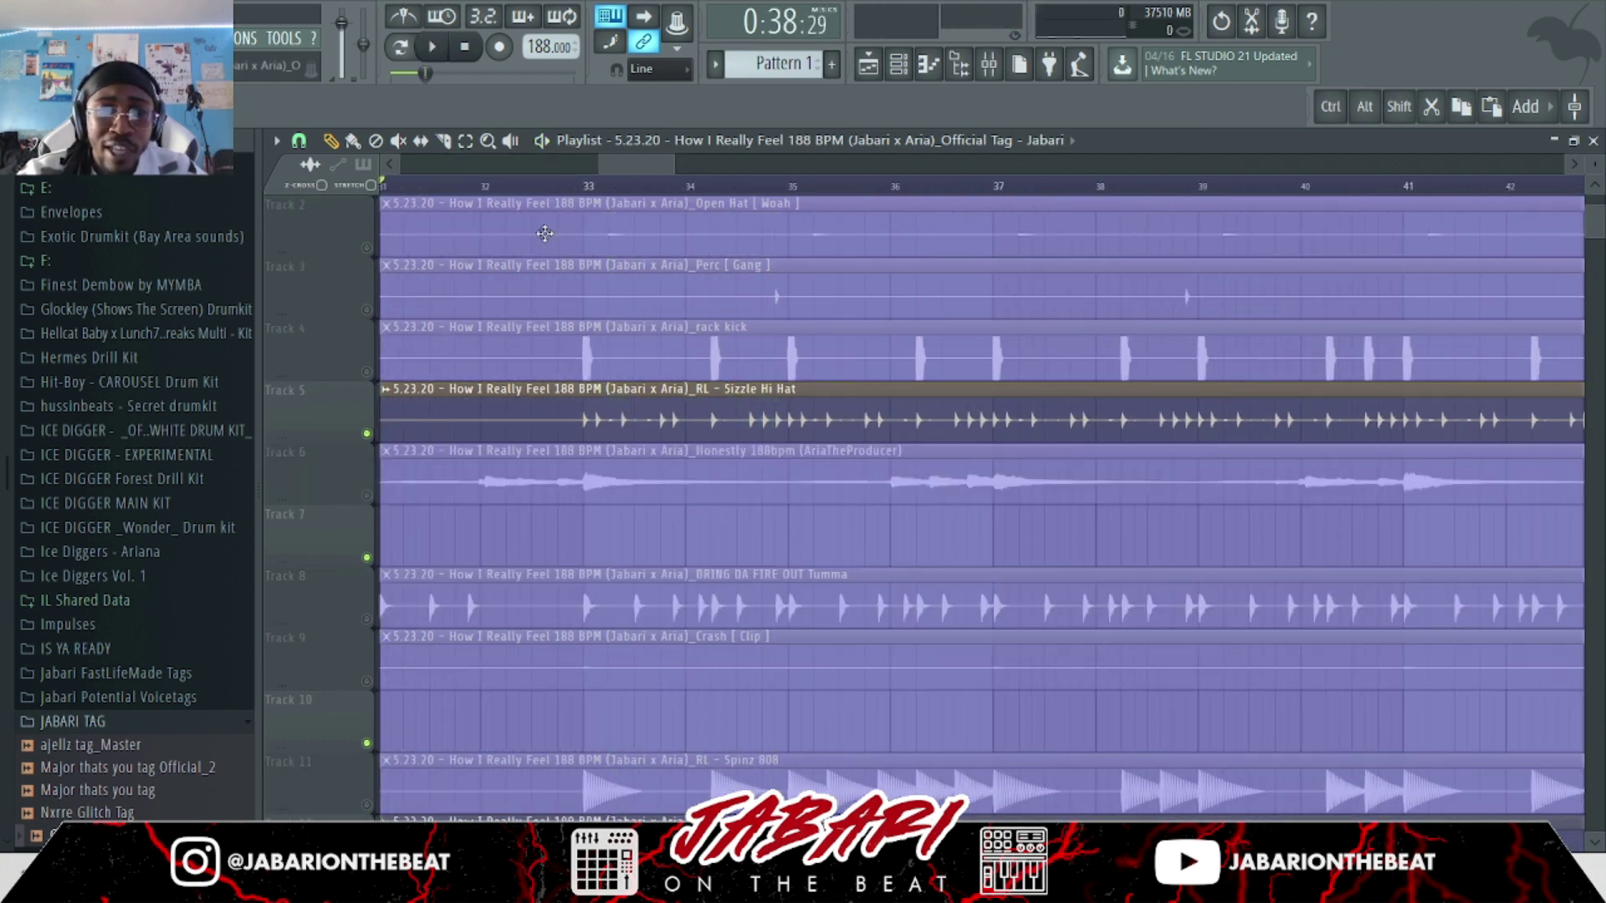
left_click(585, 186)
scroll(583, 187, "up", 3)
scroll(582, 187, "down", 3)
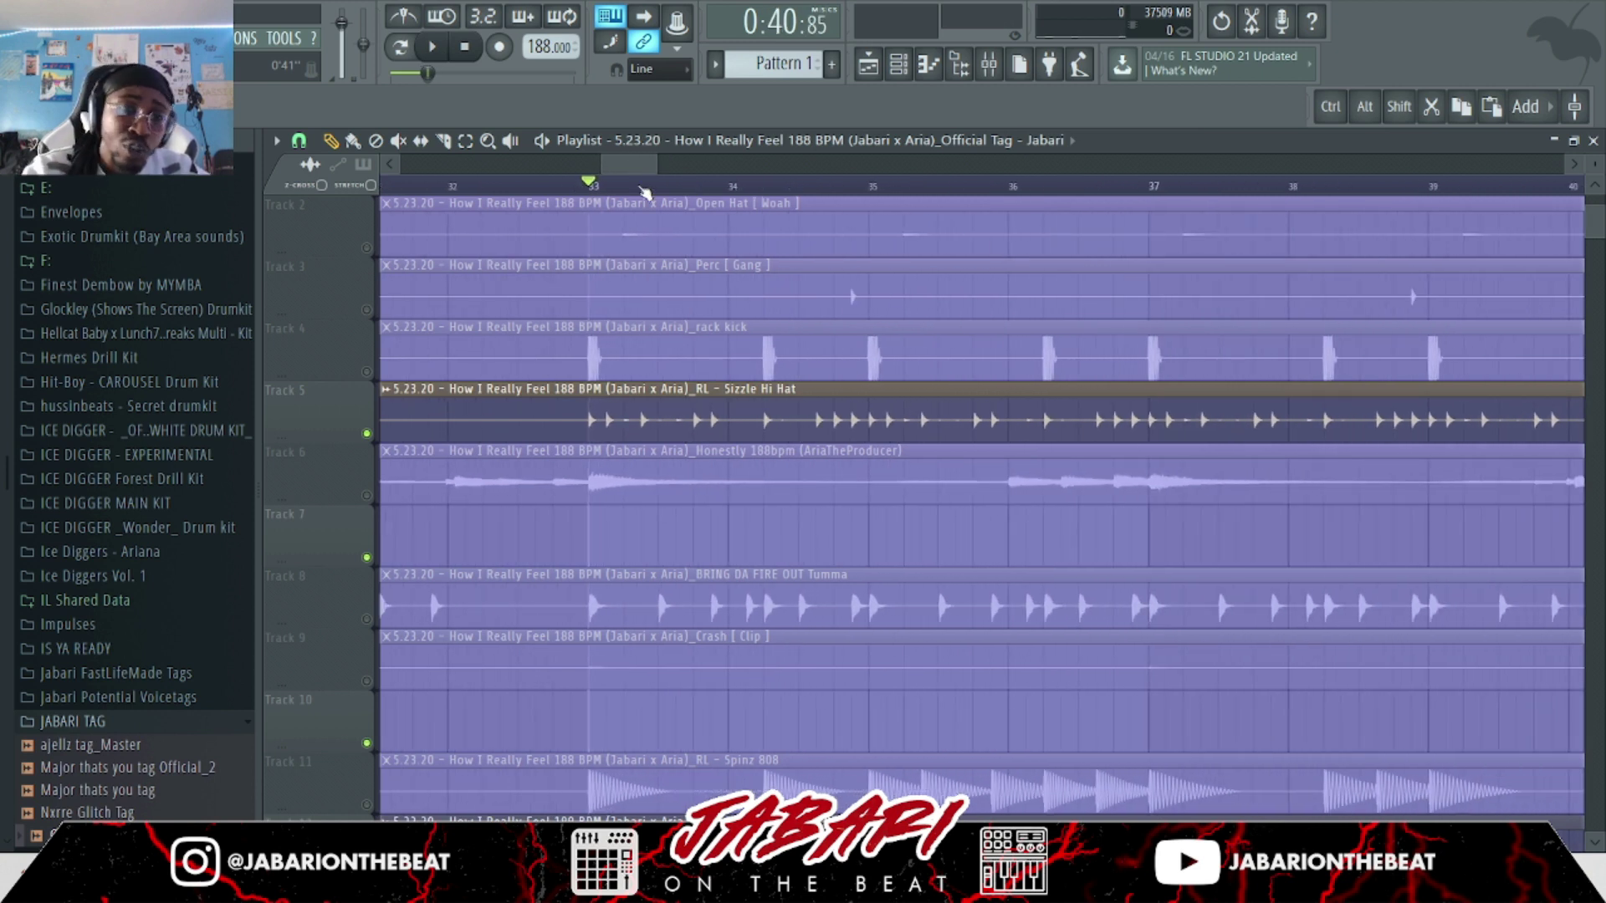
scroll(629, 189, "up", 3)
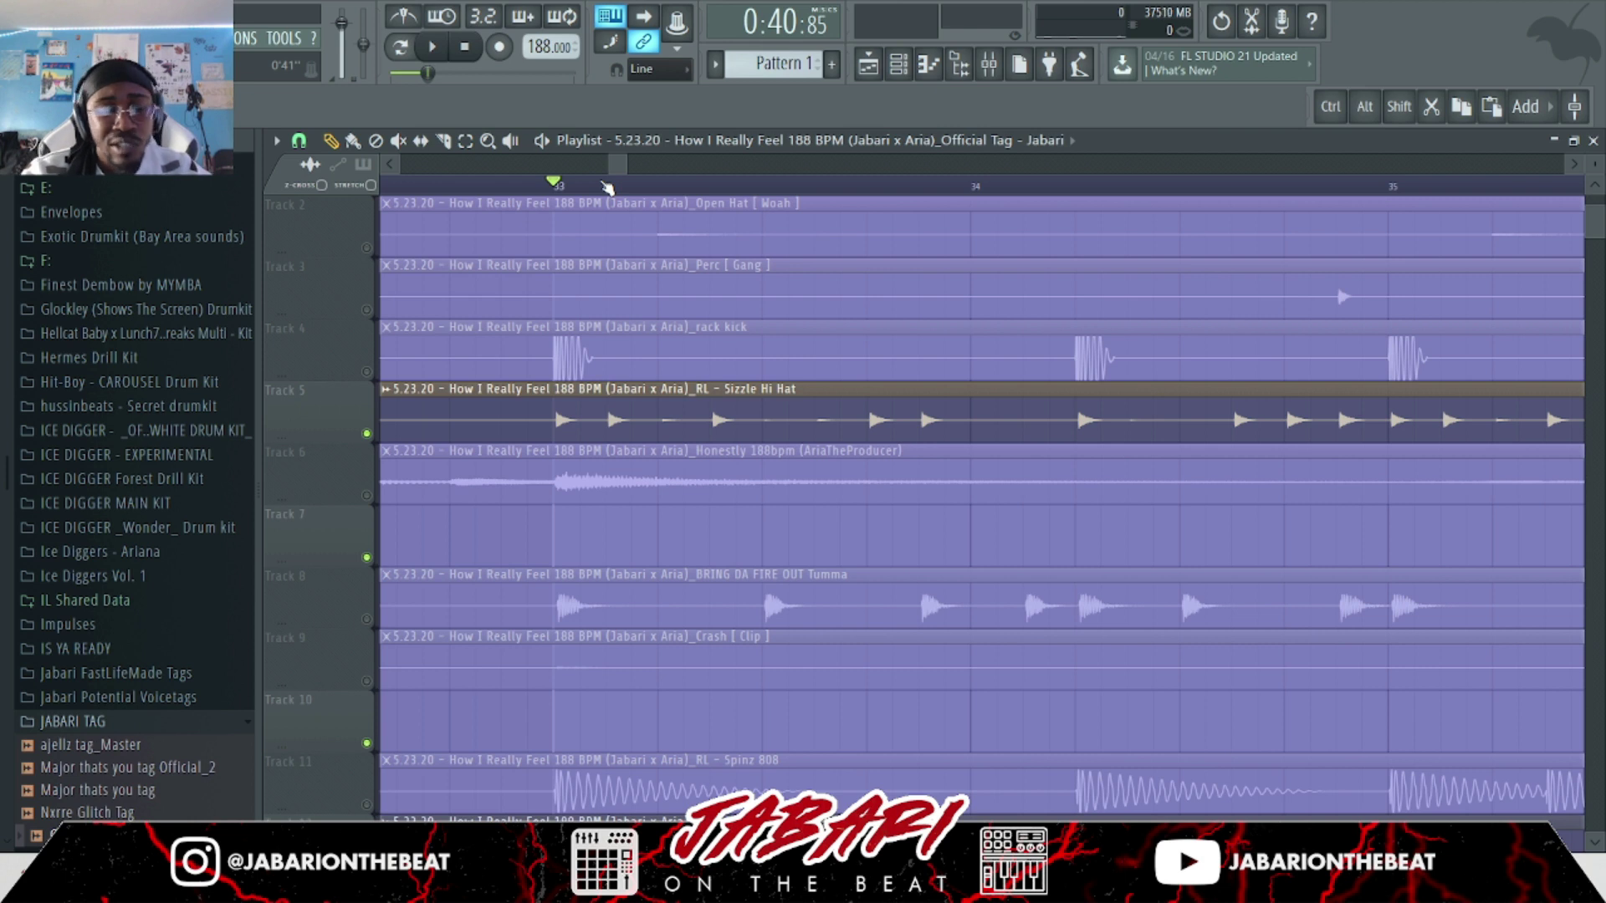
Play the Sizzle Hi Hat stem alone from bar 33 twice, stopping playback after each pass.
key("space")
scroll(607, 189, "up", 1)
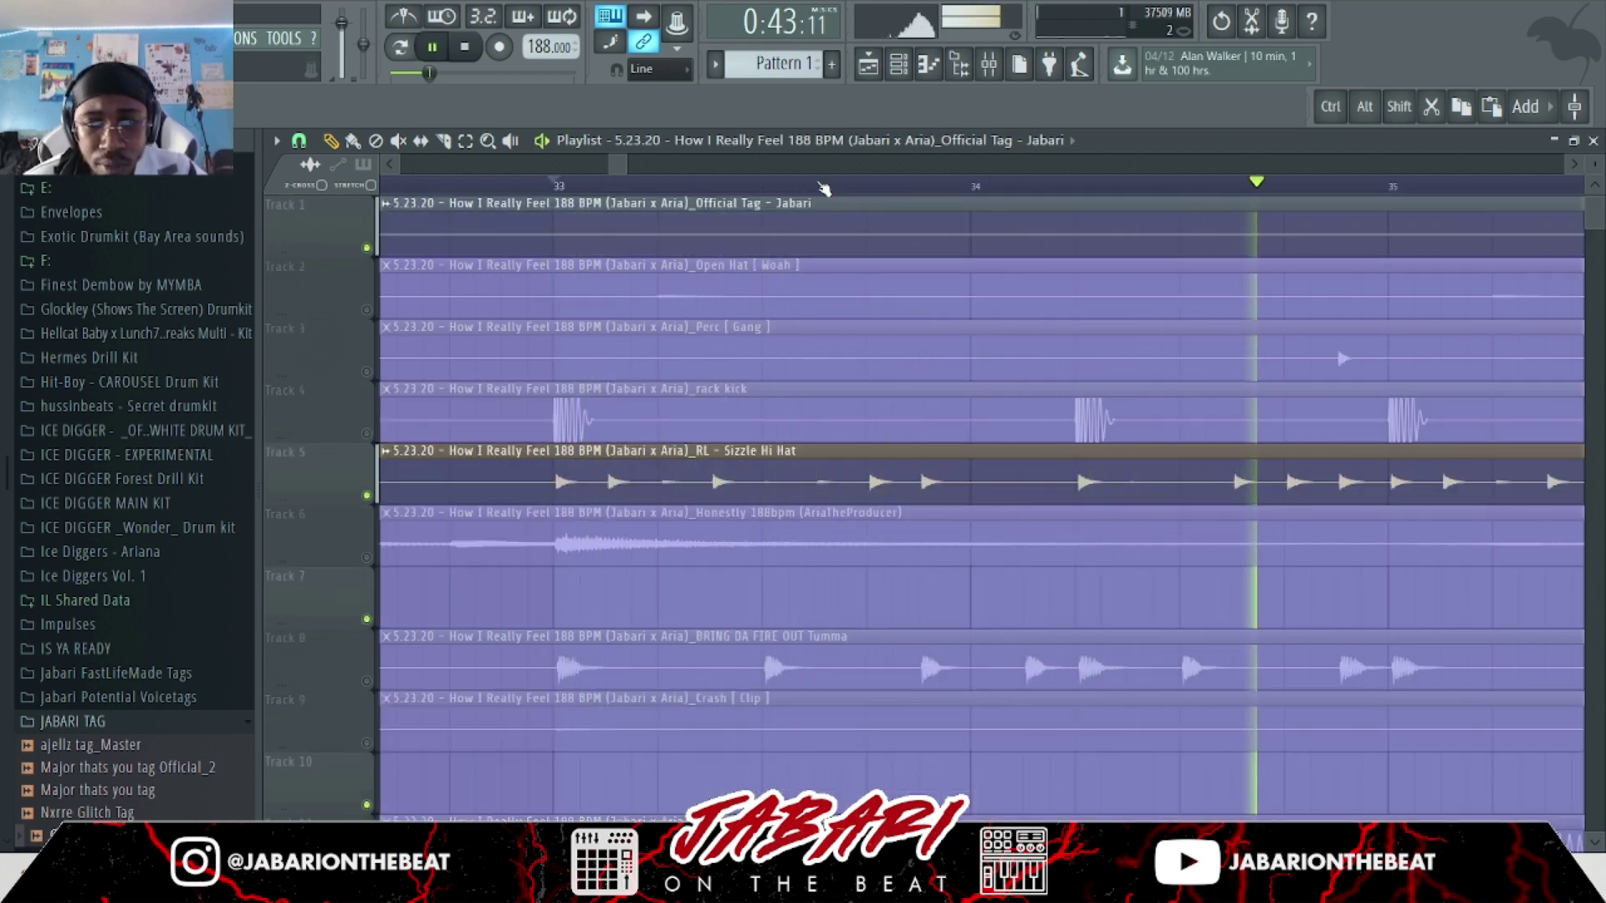
scroll(824, 188, "down", 3)
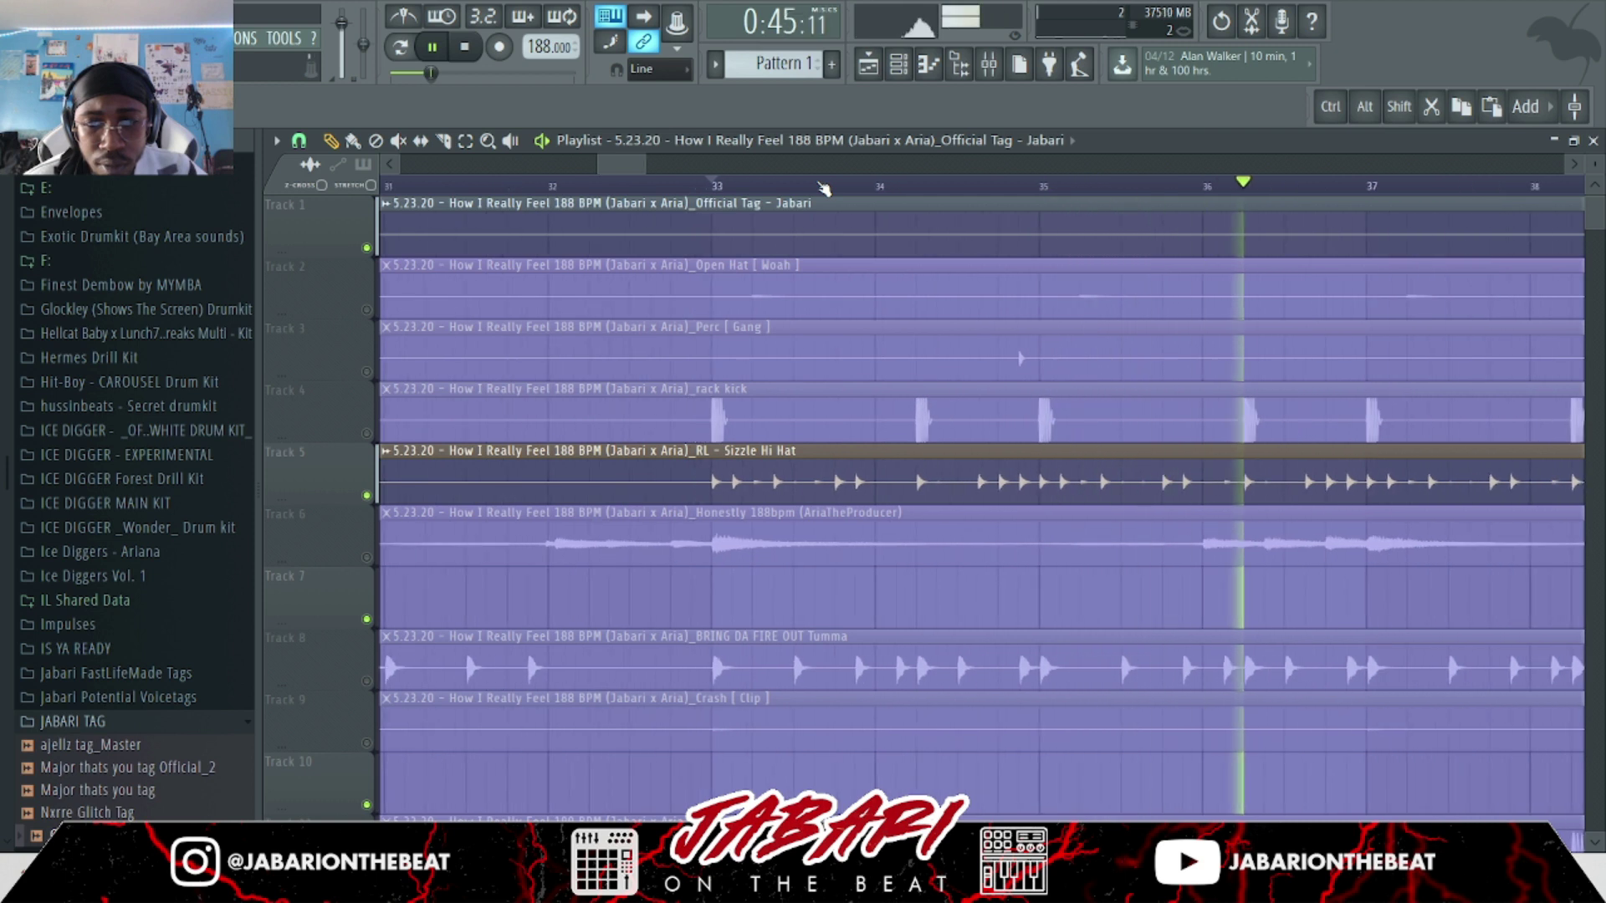
key("space")
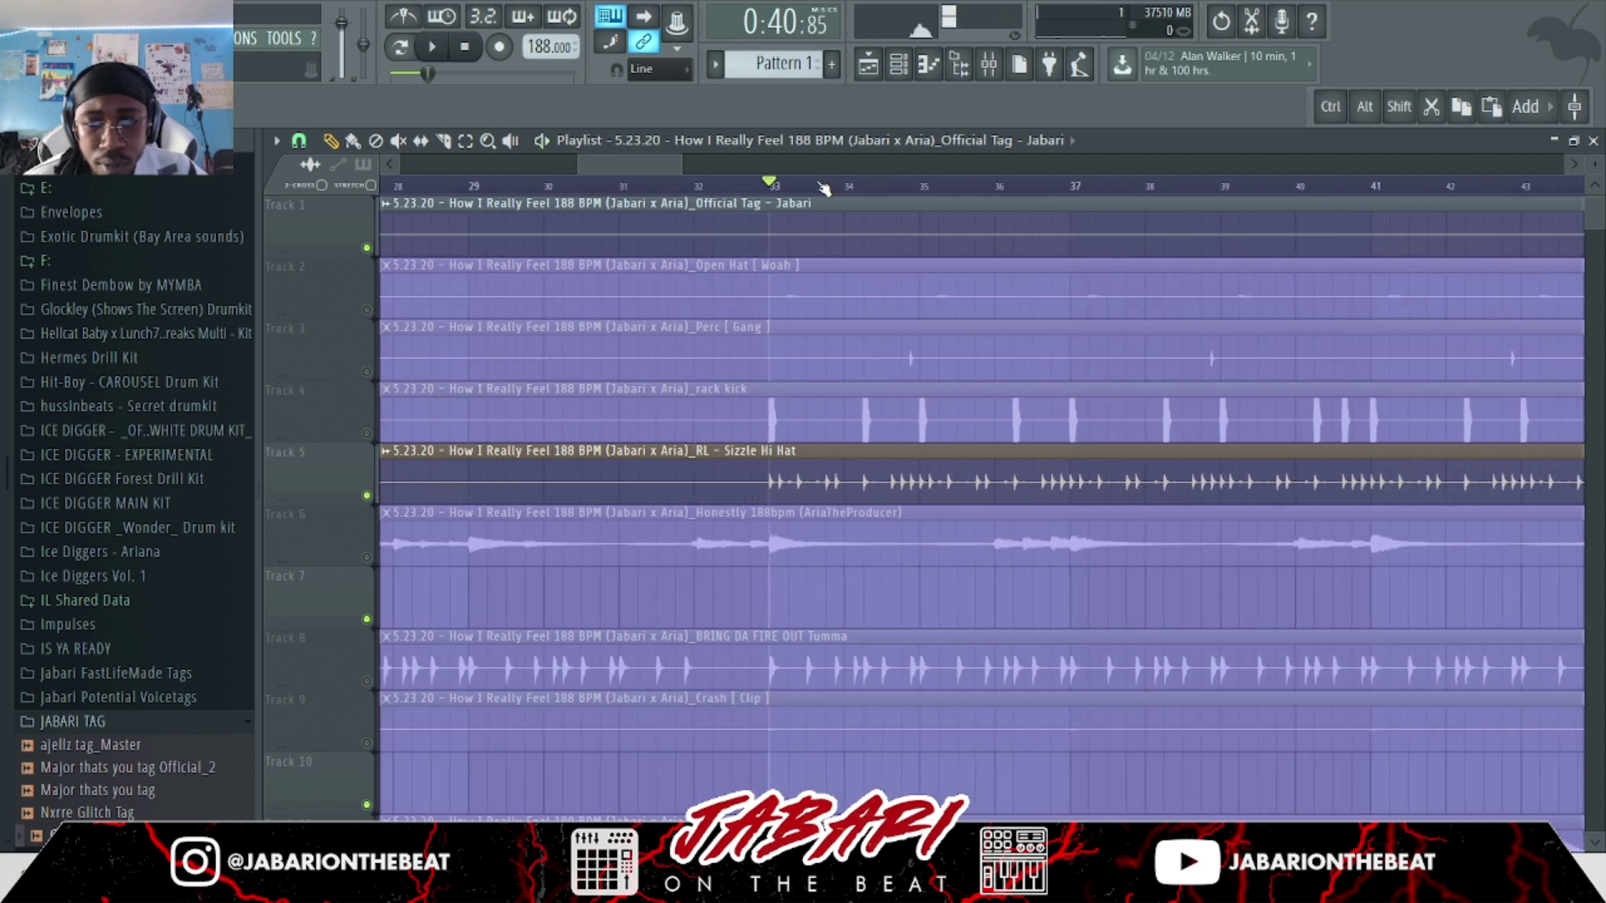
scroll(800, 191, "up", 1)
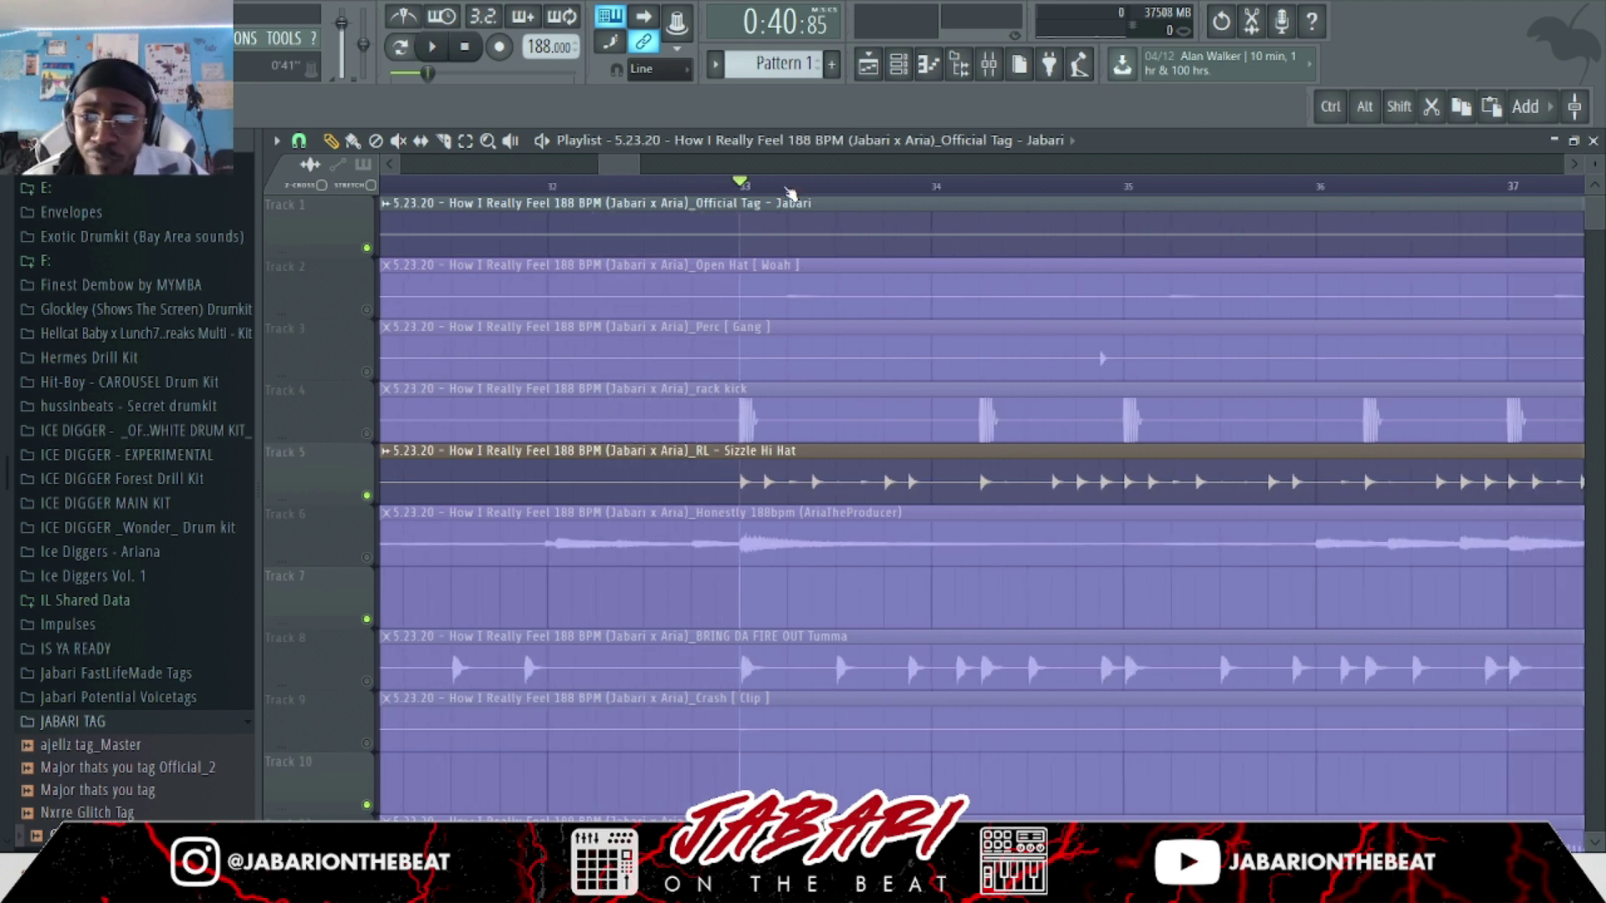
scroll(790, 192, "down", 5)
key("space")
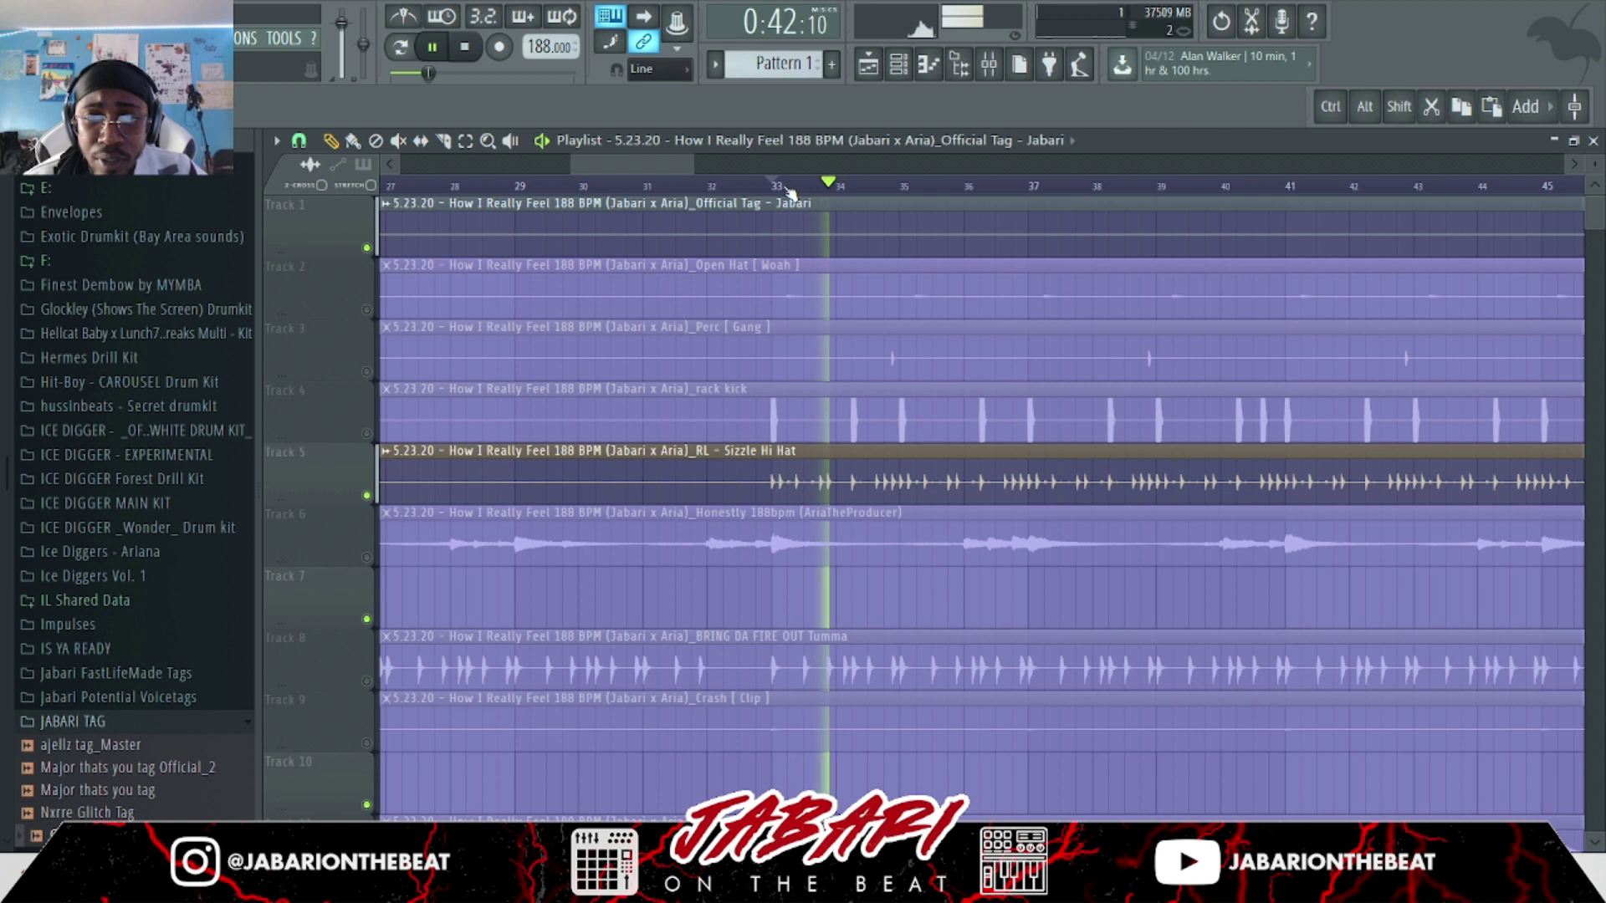
scroll(790, 192, "down", 3)
key("space")
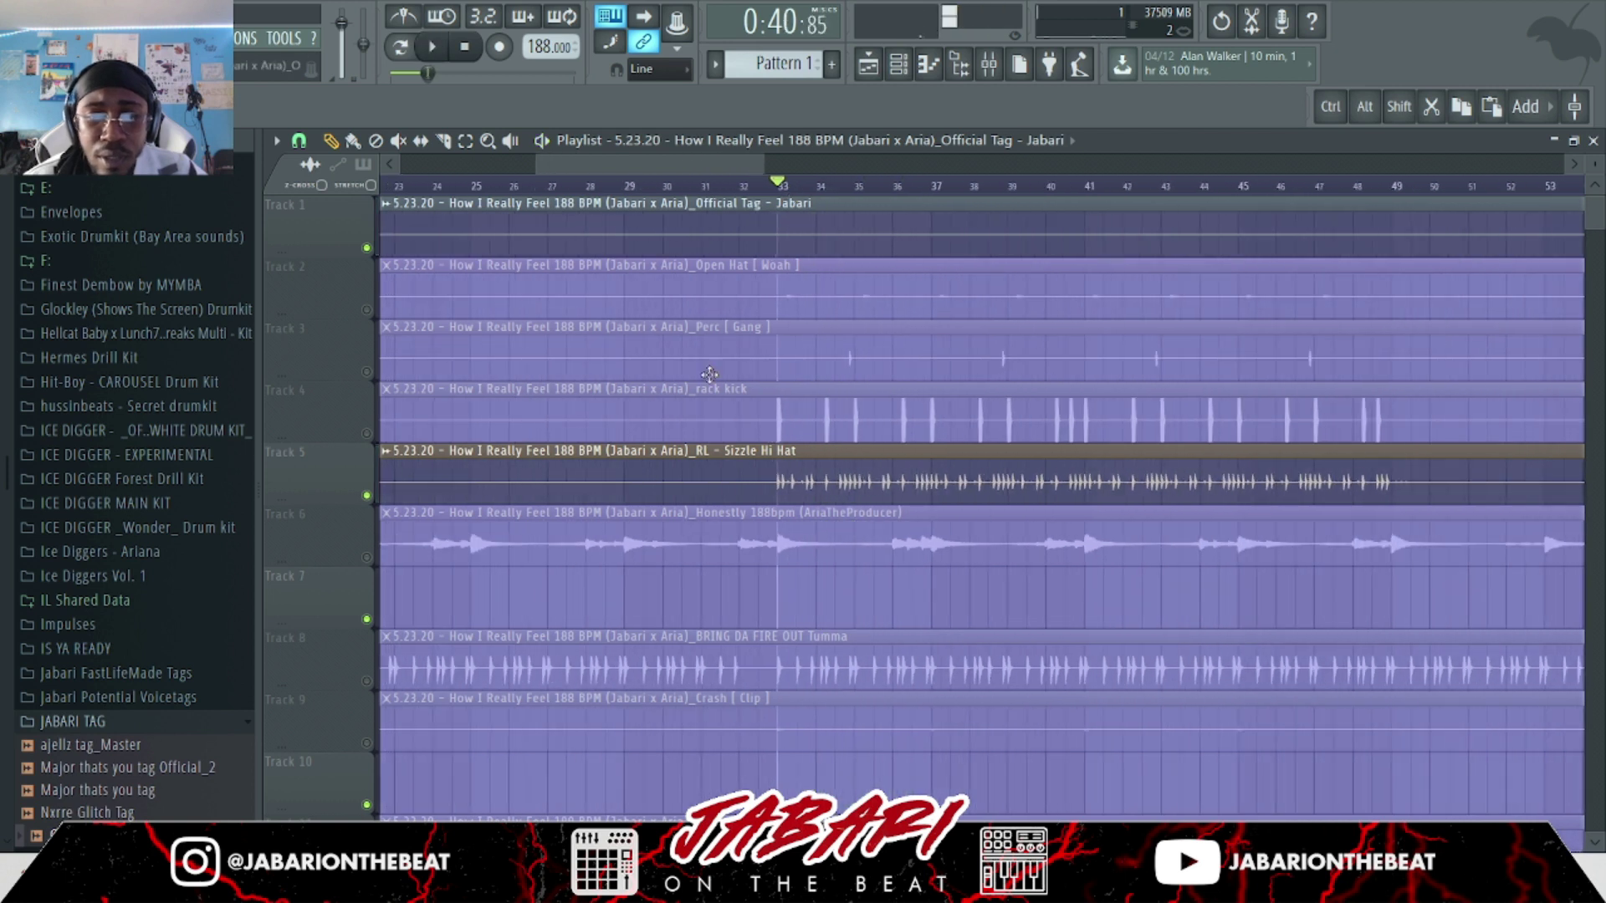
Unmute the BRING DA FIRE OUT Tumma and Sulk Clap tracks, keeping the Snare [ Almighty ] track muted.
scroll(479, 640, "down", 3)
left_click(368, 799)
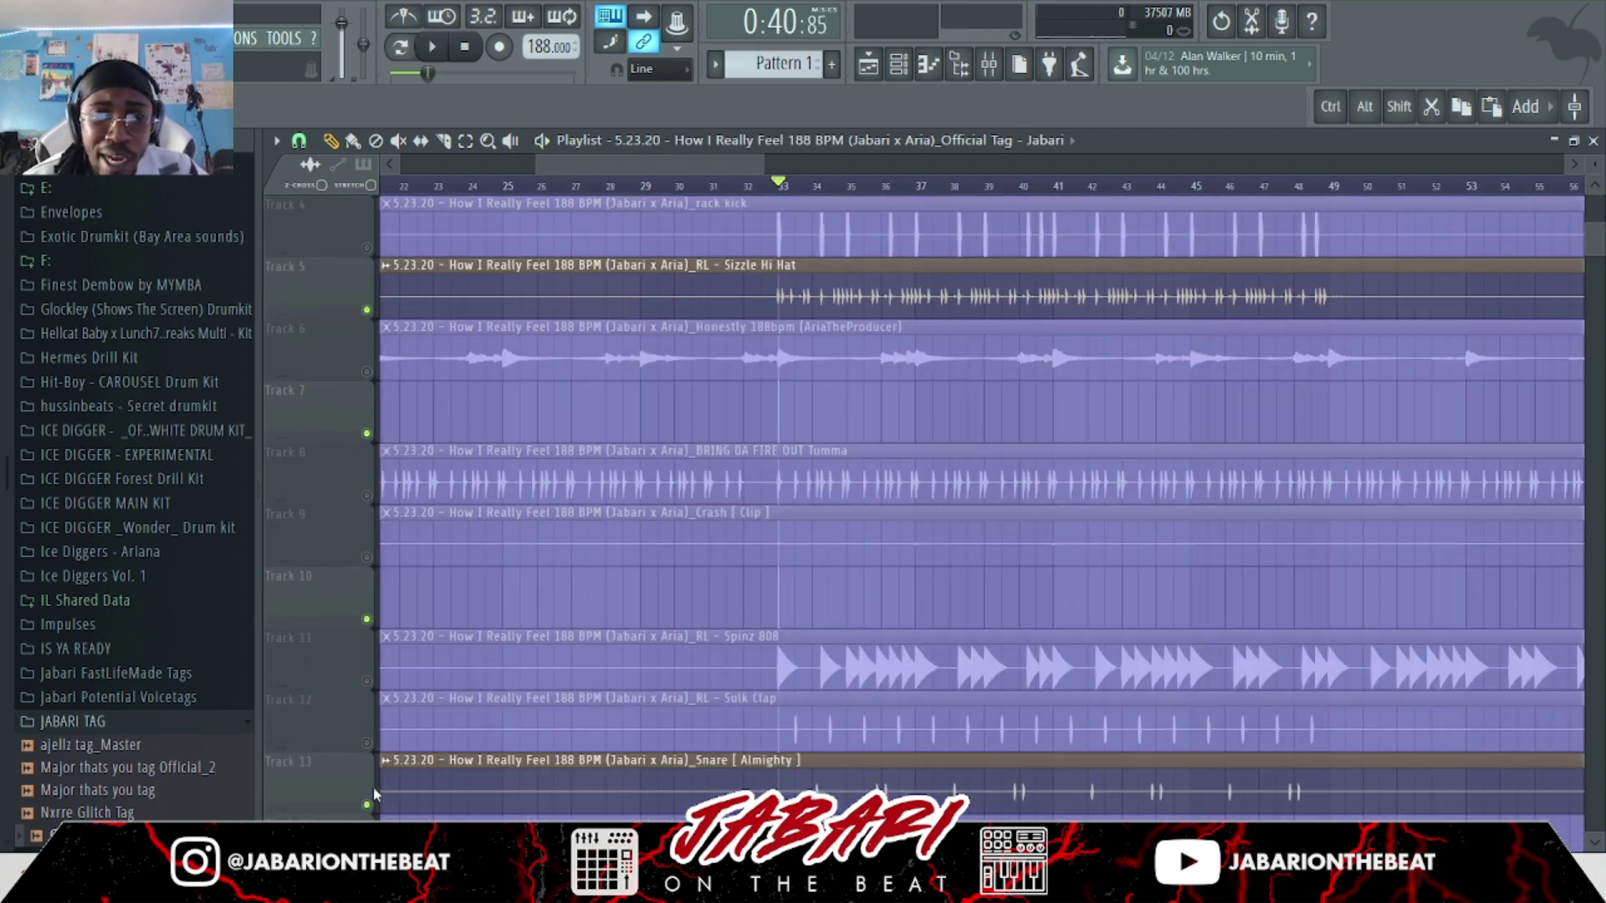
left_click(366, 495)
left_click(367, 742)
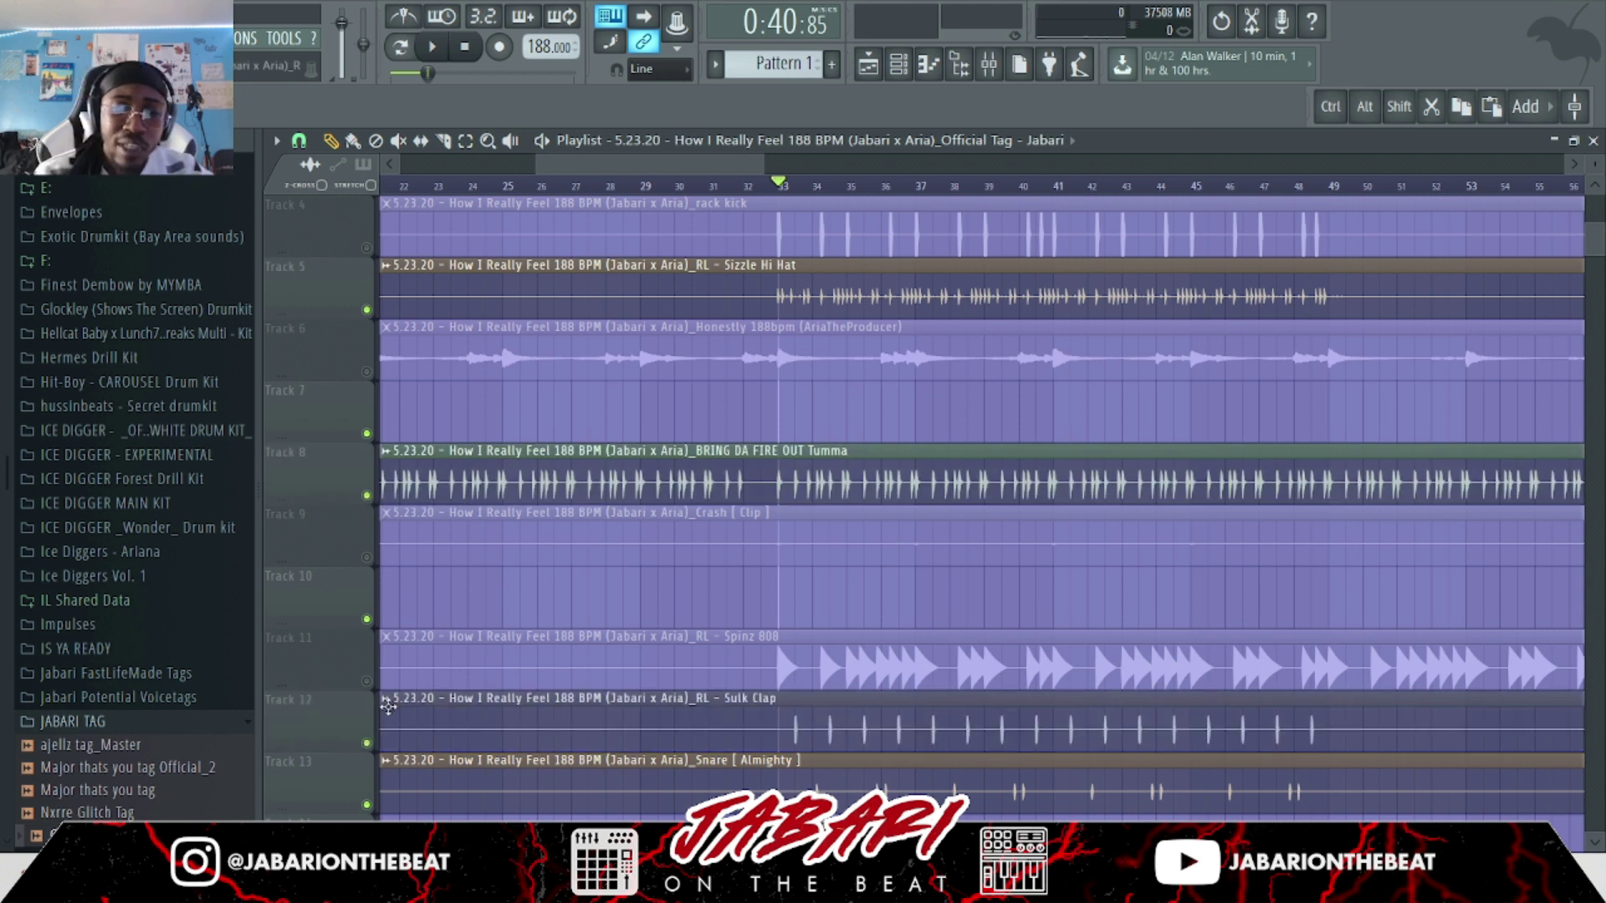
left_click(368, 805)
Play the Sizzle Hi Hat, BRING DA FIRE OUT Tumma and Sulk Clap together from bar 33, and stop.
key("space")
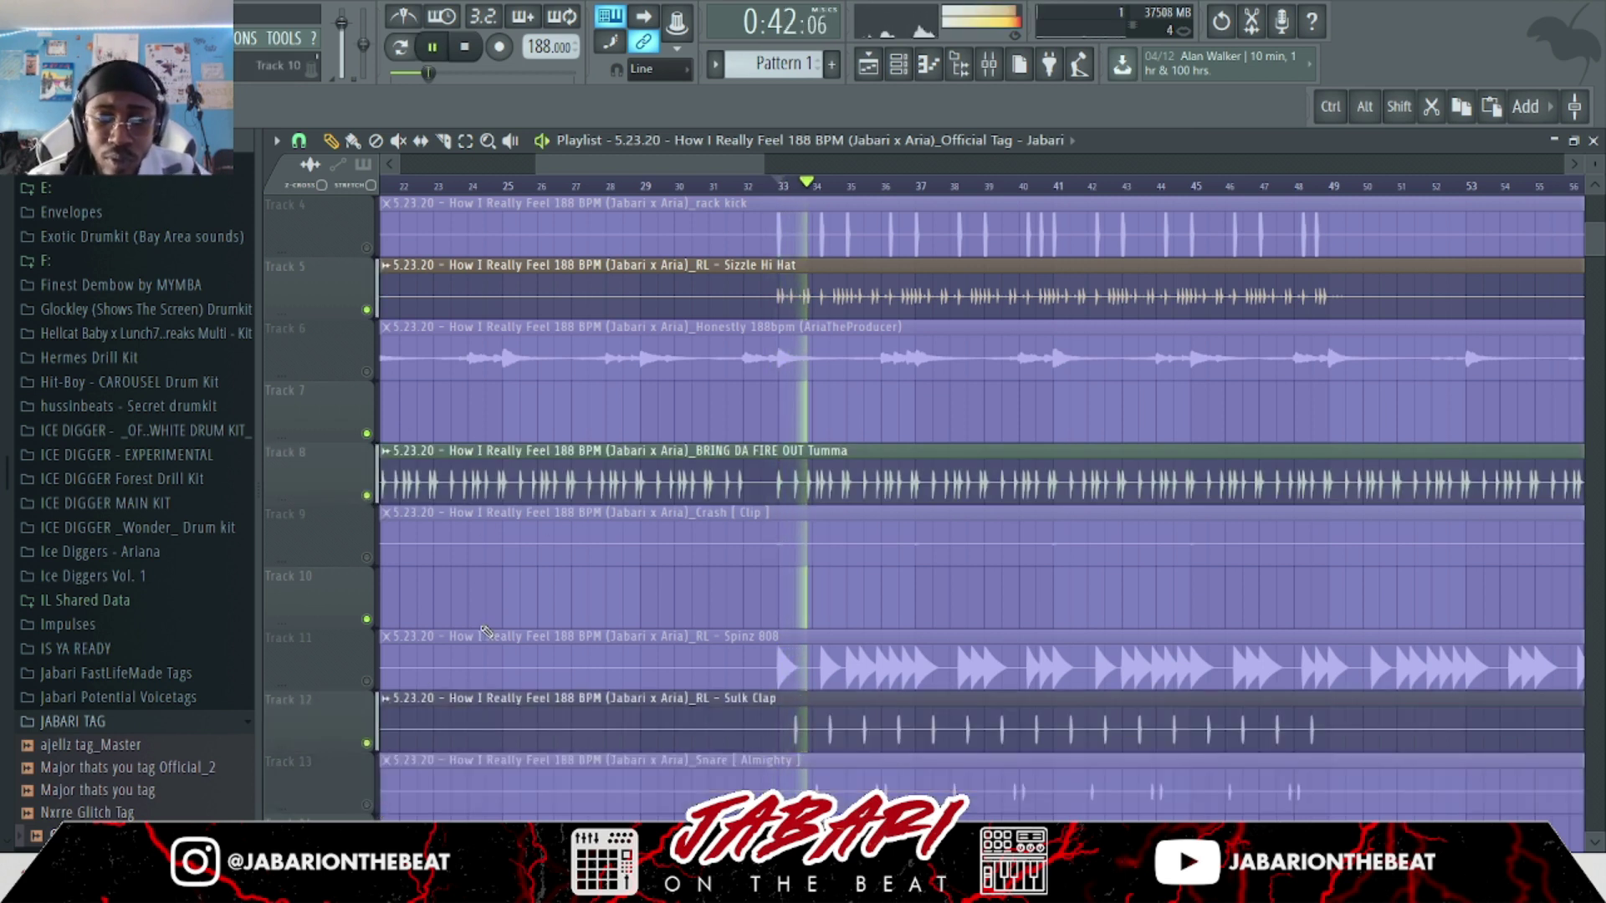
scroll(493, 629, "down", 2)
scroll(493, 627, "up", 2)
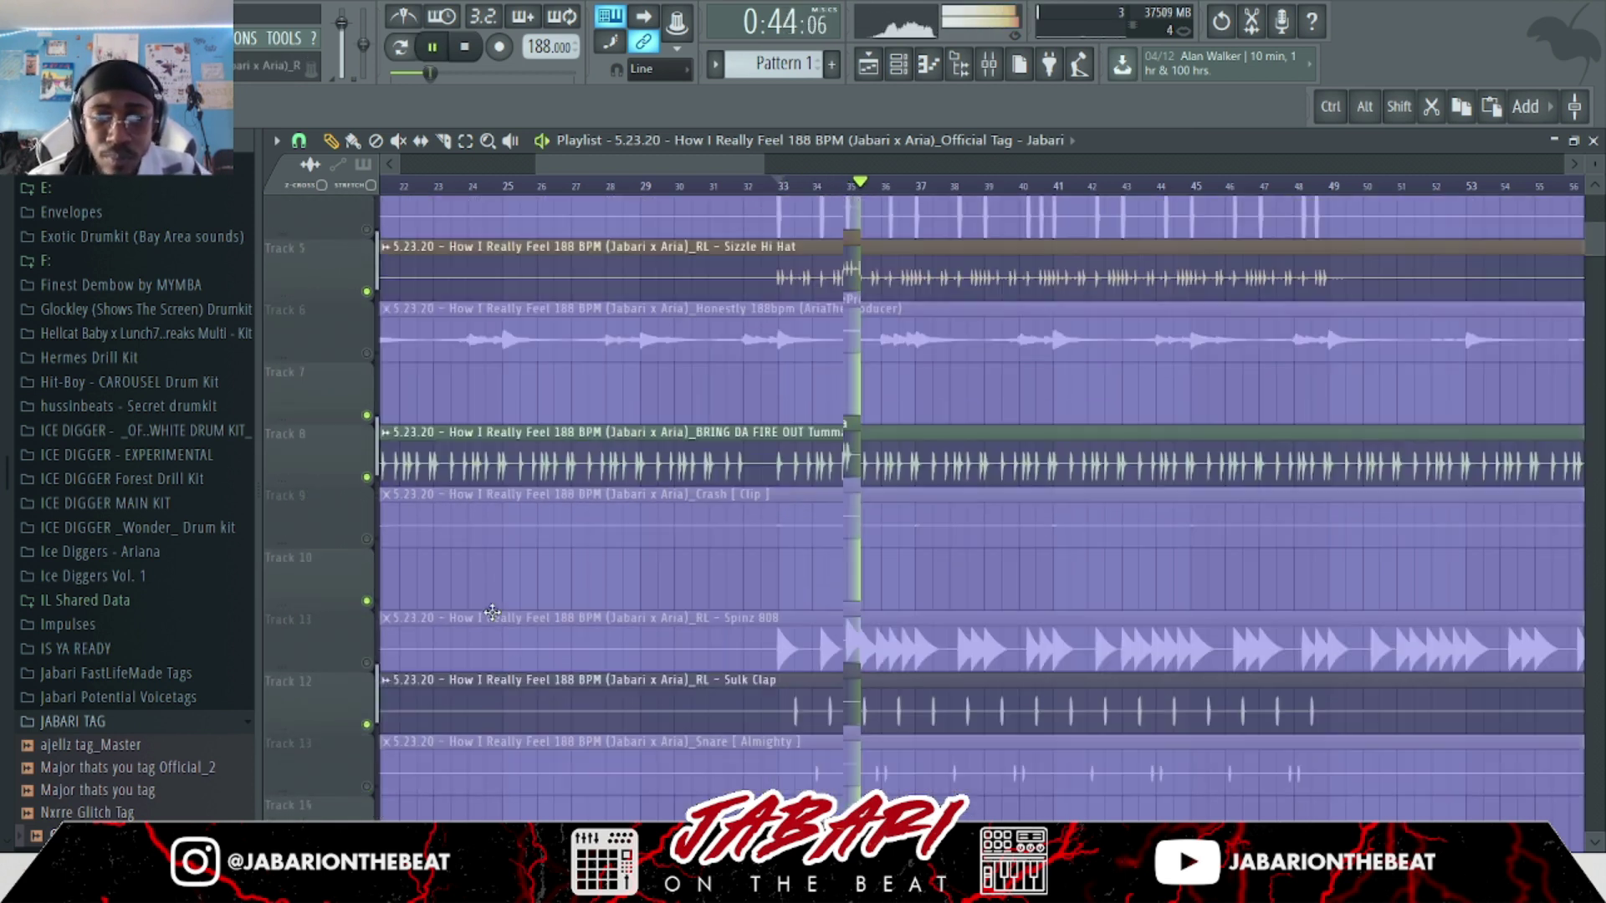
key("space")
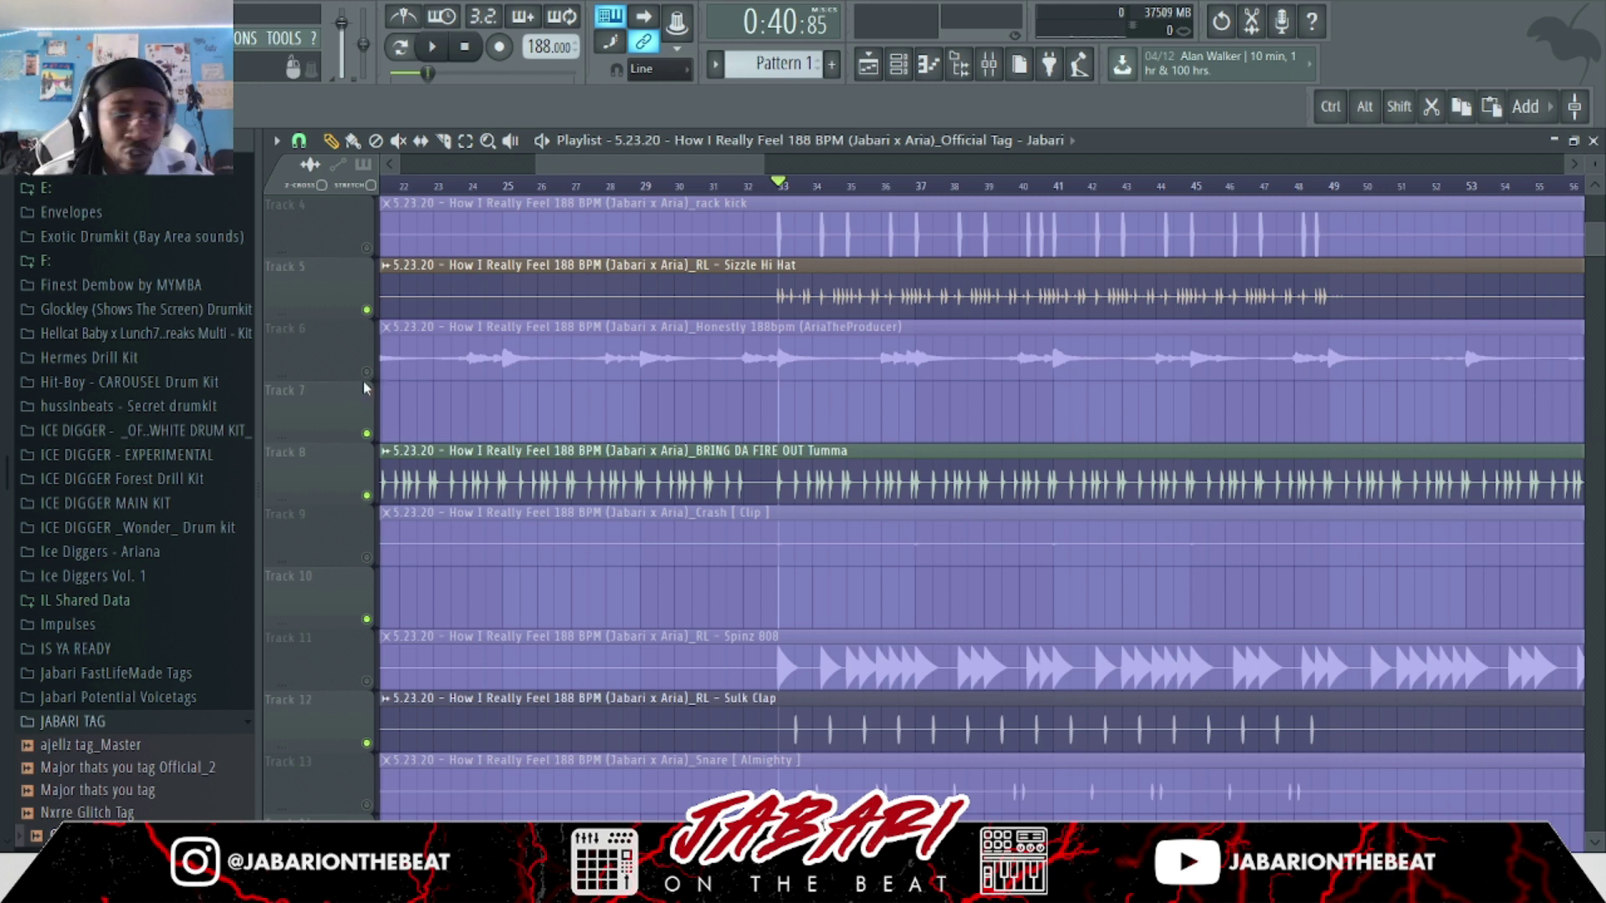
Turn the Honestly melody back on, play it with the hi-hat, Tumma and clap stems from bar 33, and stop.
left_click(367, 372)
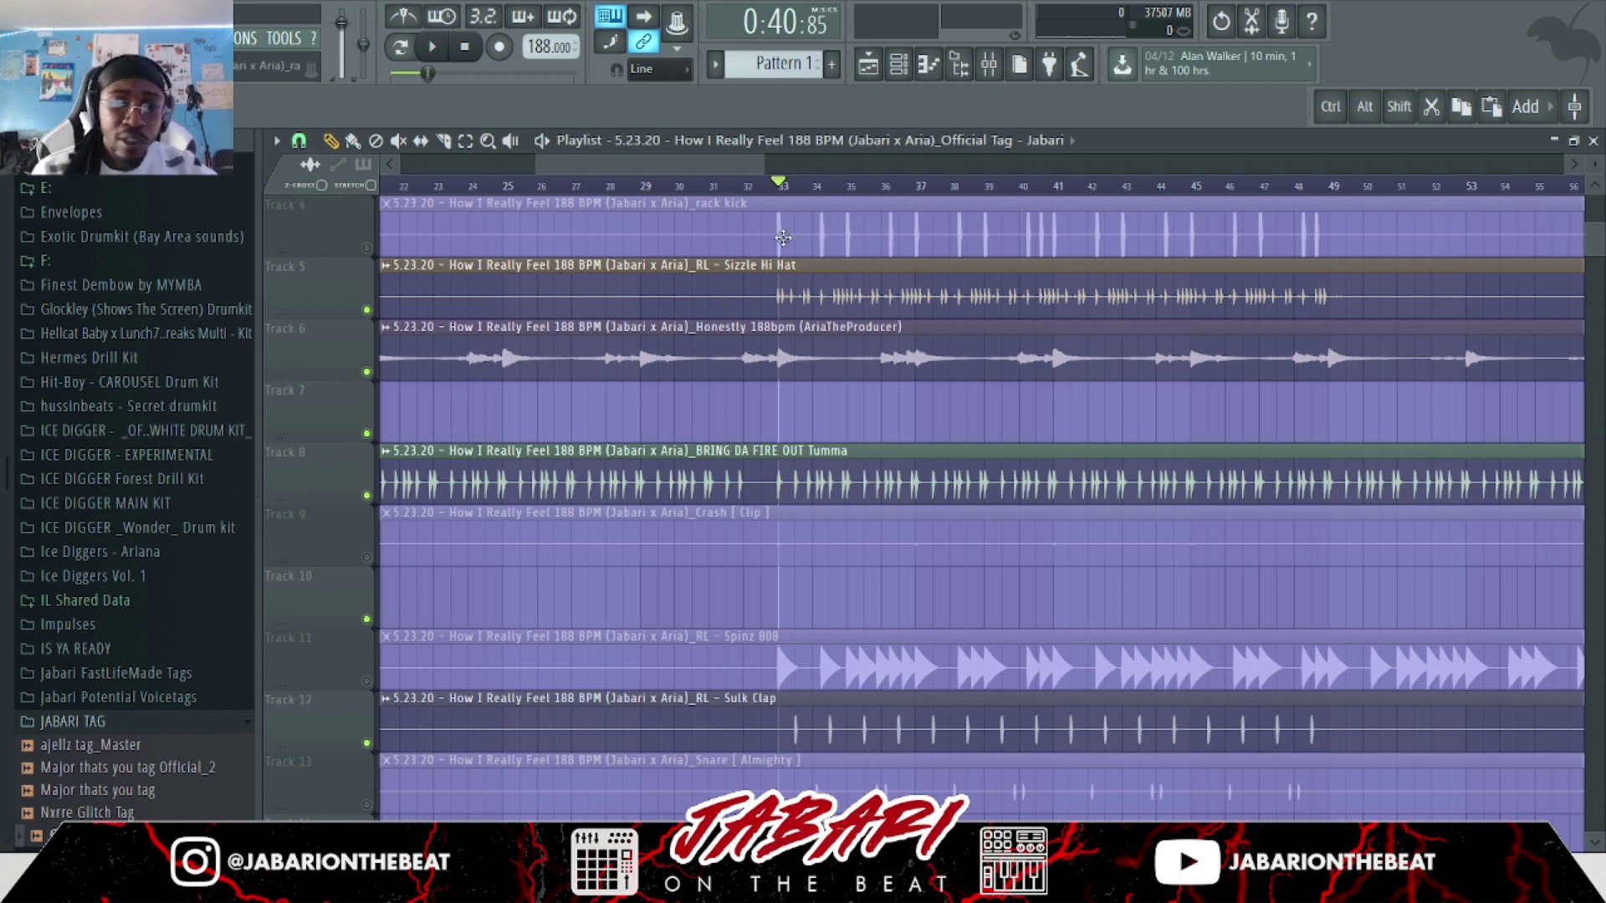
key("space")
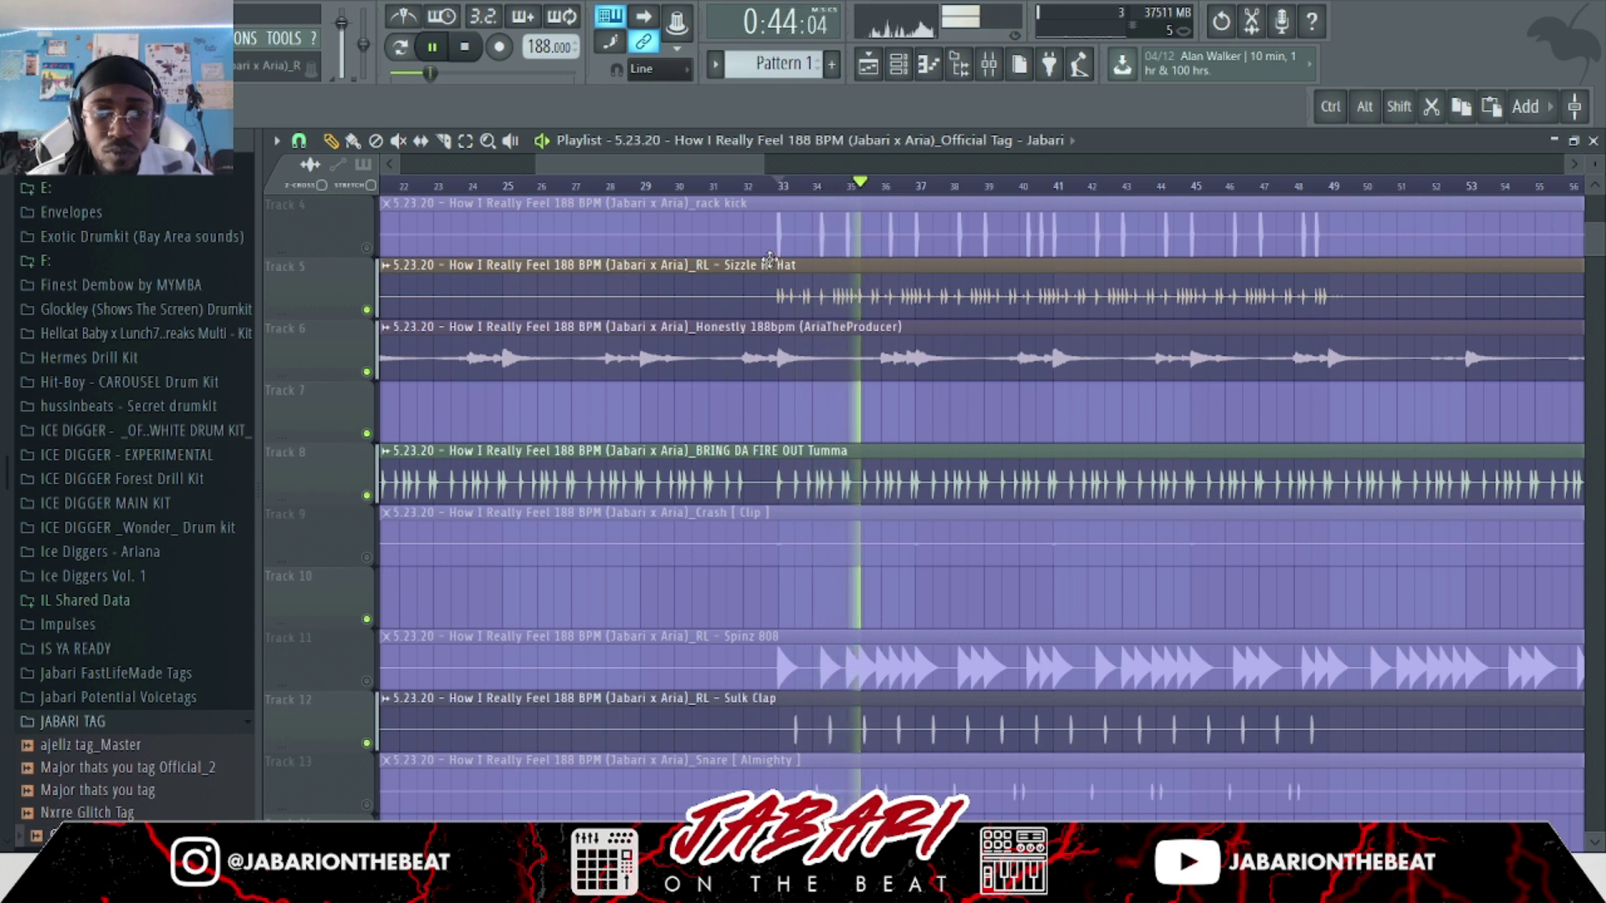
scroll(614, 528, "down", 1)
key("space")
Unmute the rack kick track, play it with the melody, hi-hat, Tumma and clap from bar 33, and stop.
scroll(389, 407, "up", 4)
left_click(367, 434)
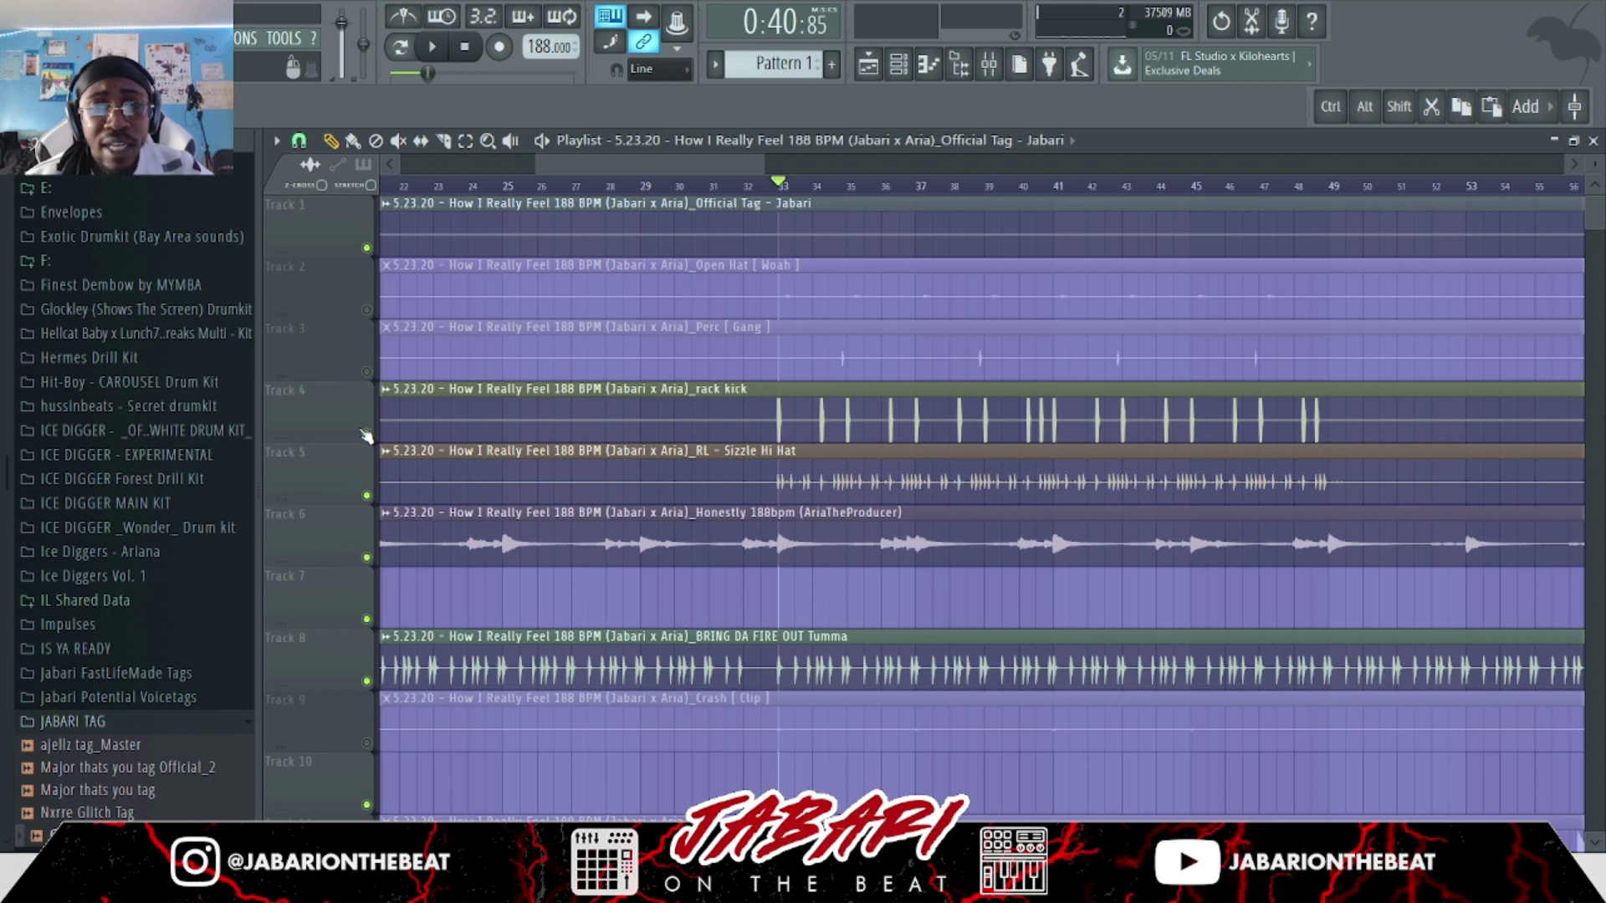
key("space")
scroll(587, 446, "down", 3)
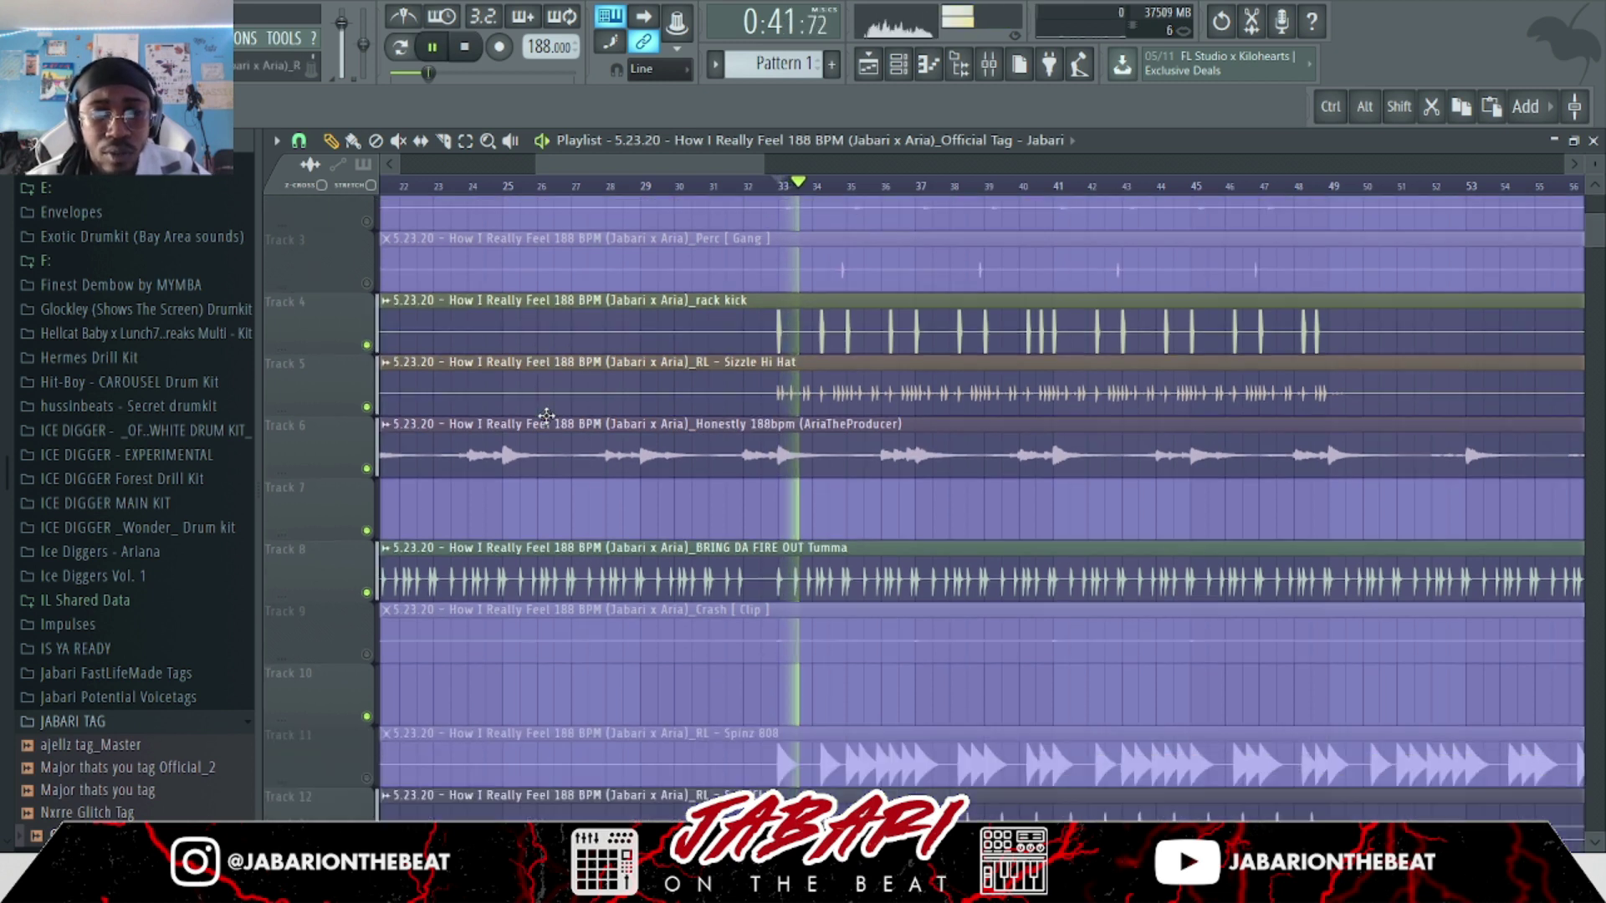
scroll(587, 446, "up", 2)
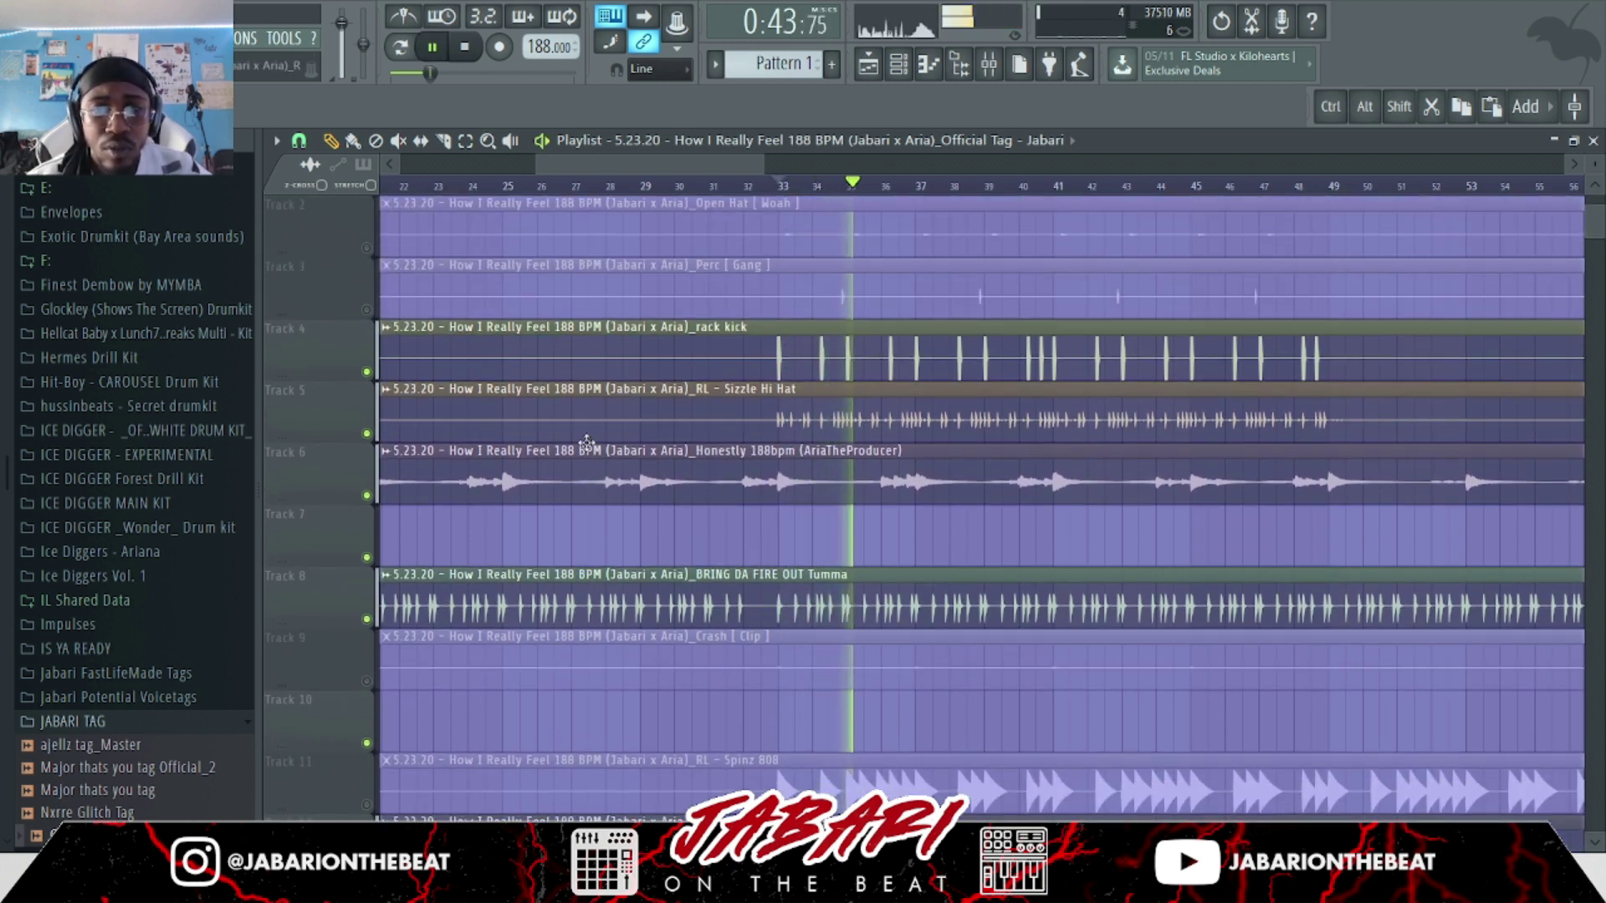
scroll(824, 184, "right", 3)
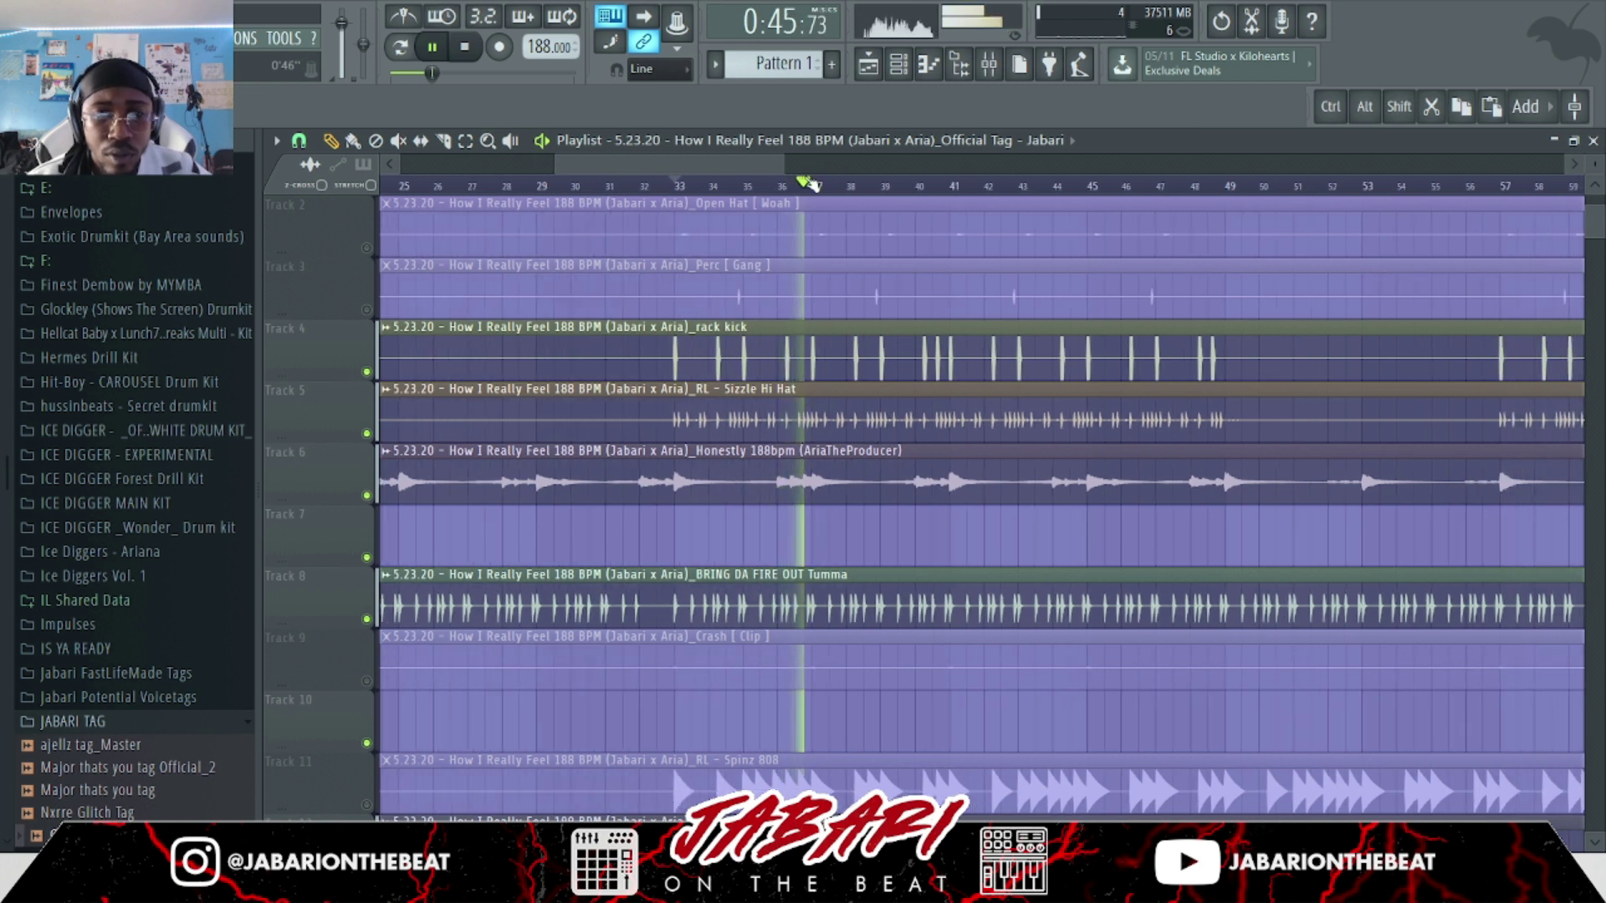
scroll(812, 184, "down", 1)
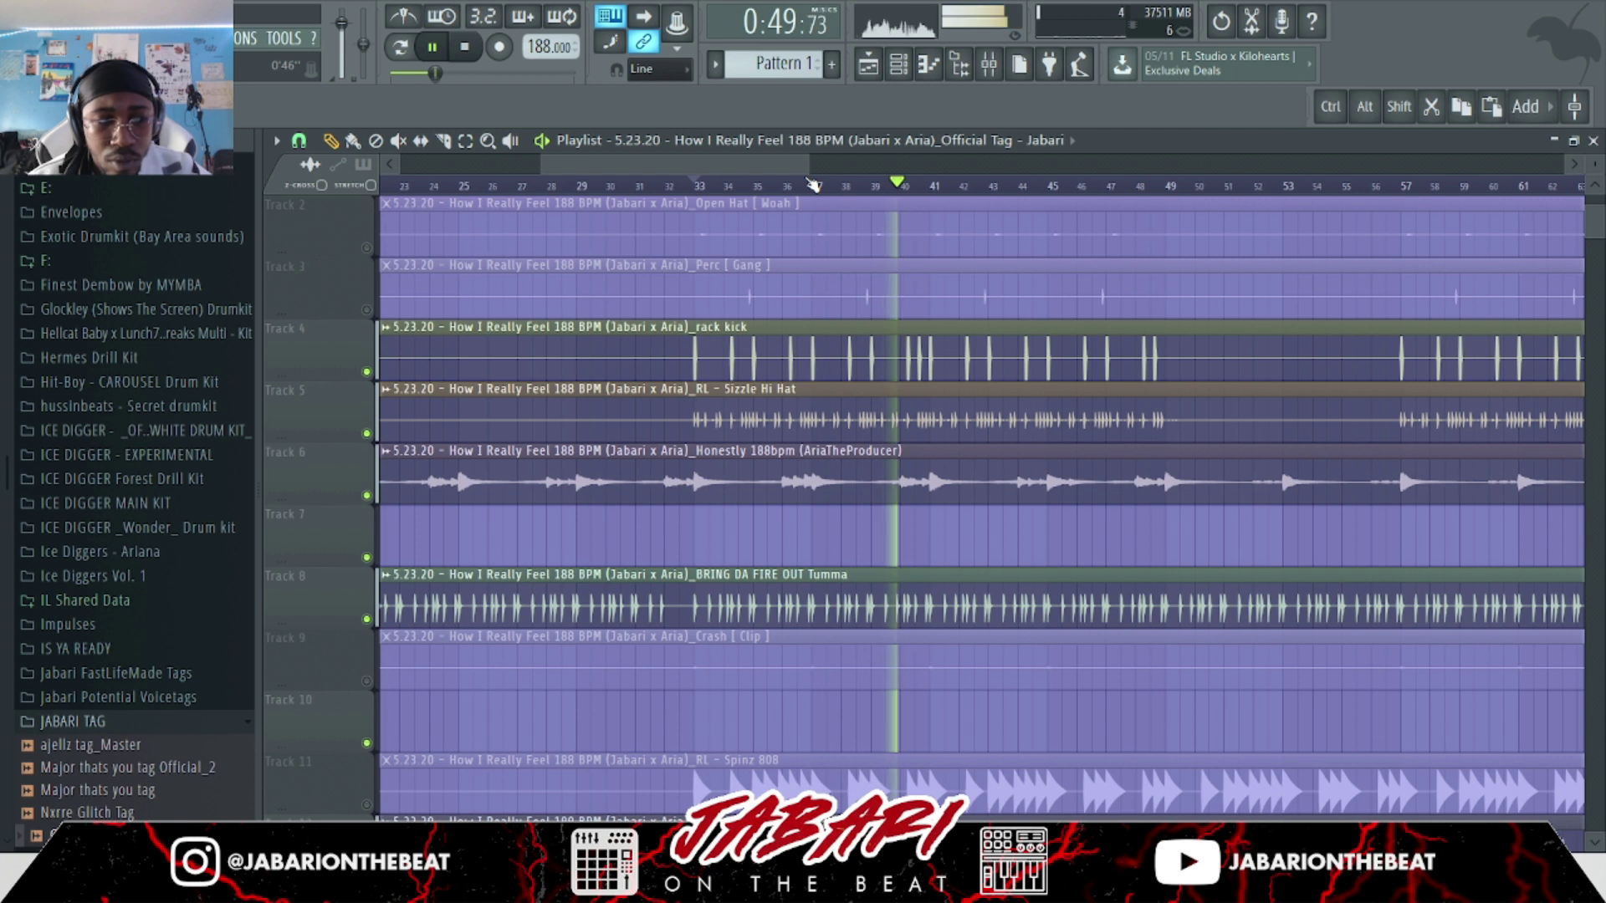
key("space")
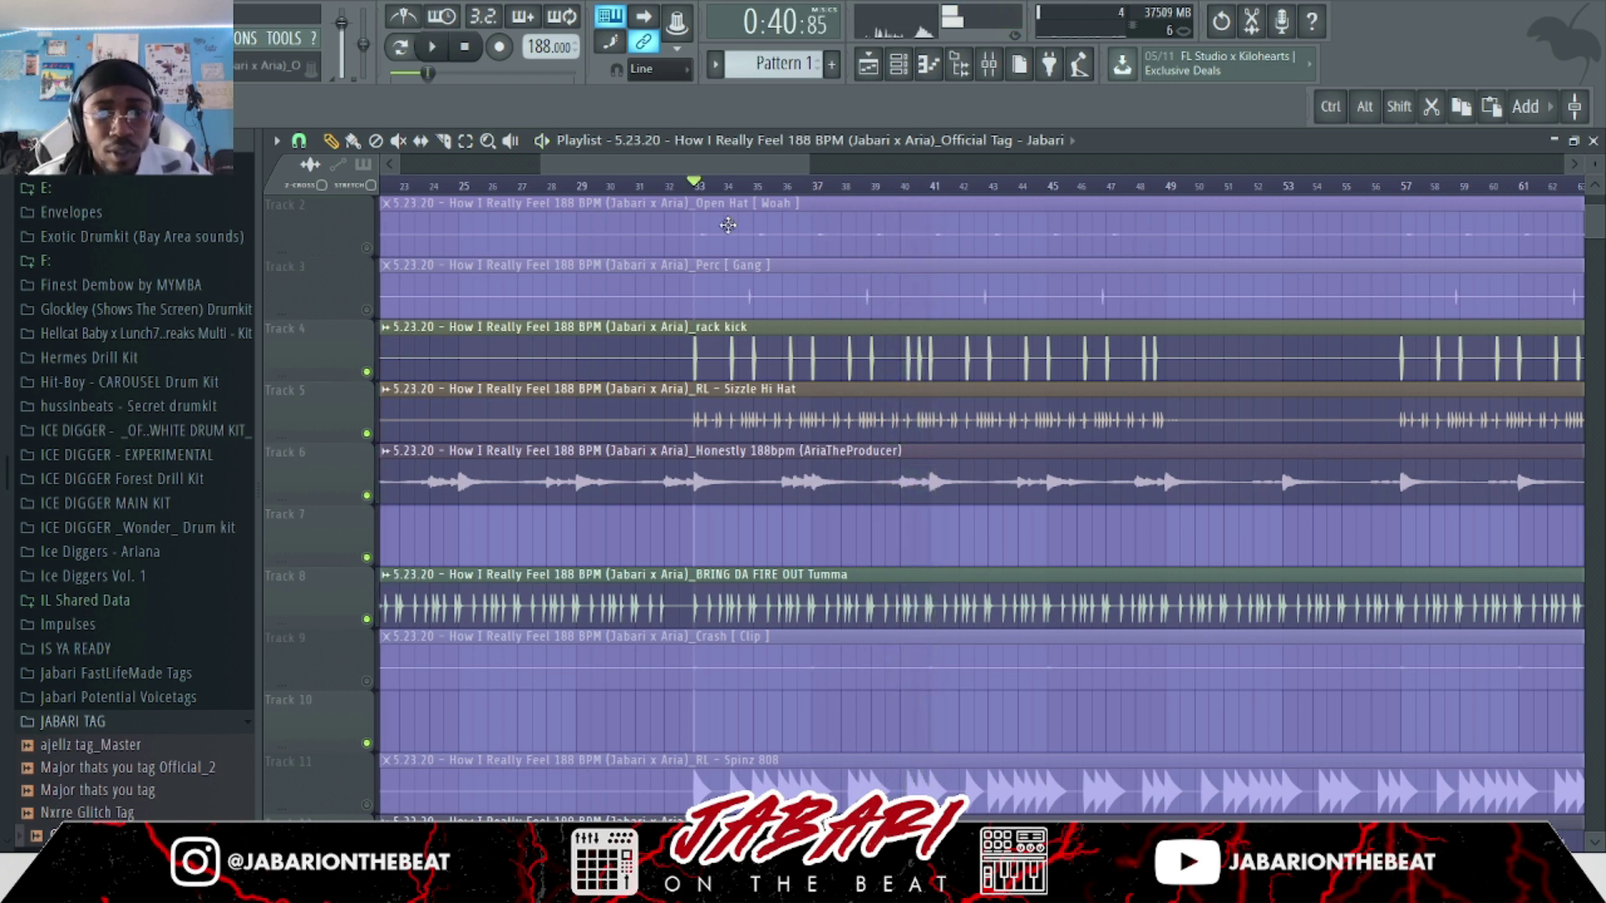
Mute the Sizzle Hi Hat, Honestly melody, BRING DA FIRE OUT Tumma and Sulk Clap tracks.
scroll(693, 199, "up", 3)
scroll(692, 199, "up", 2)
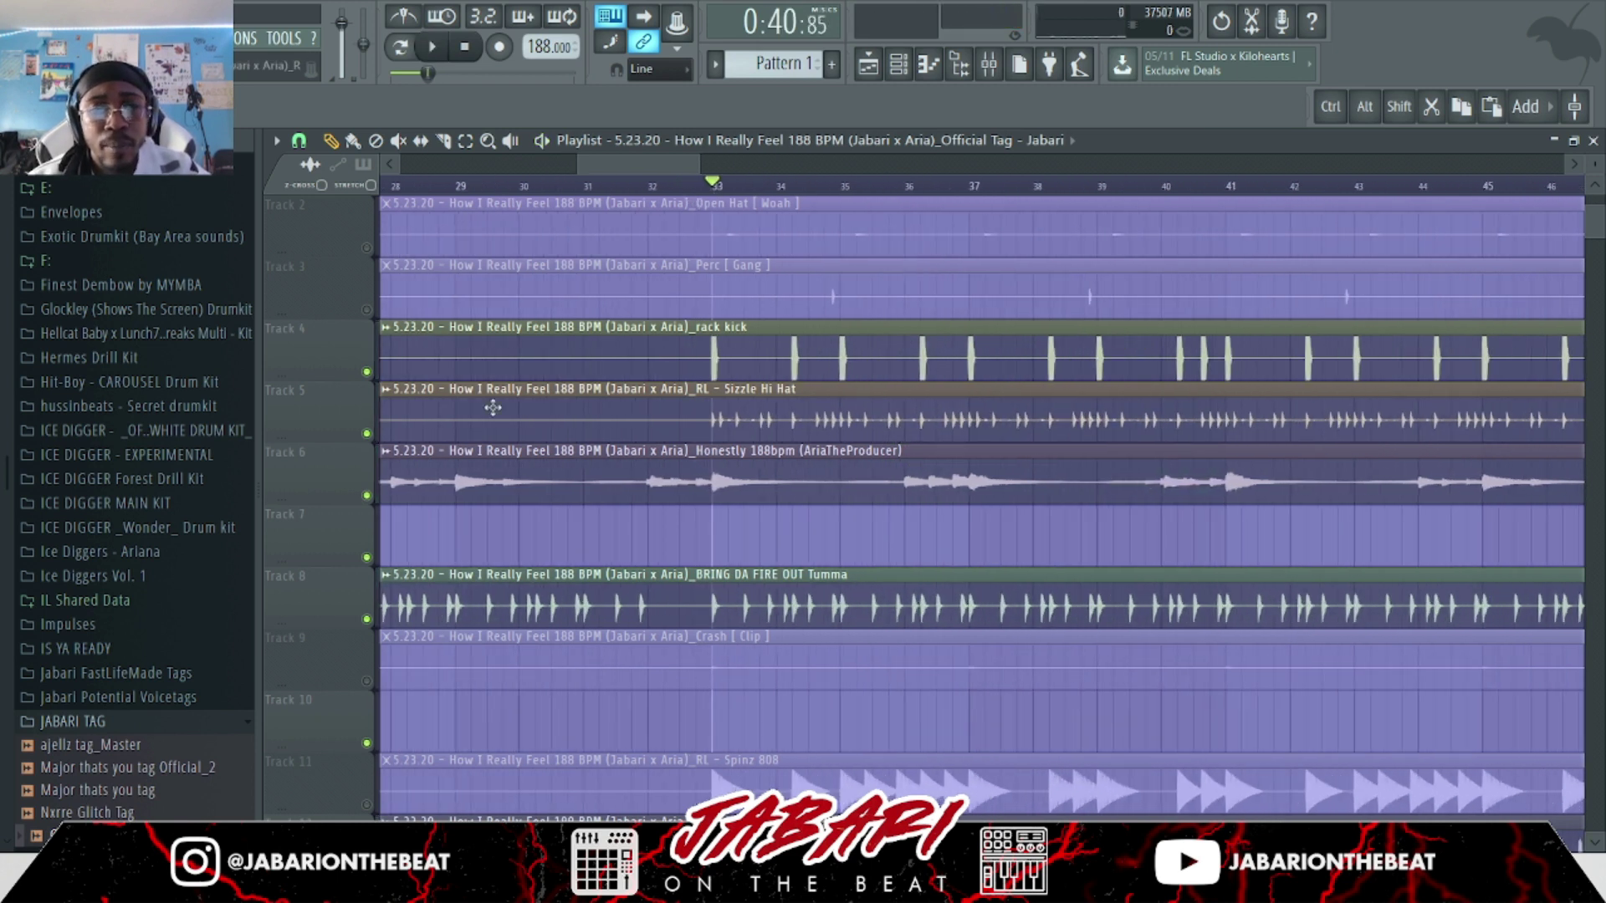
left_click(368, 432)
left_click(368, 496)
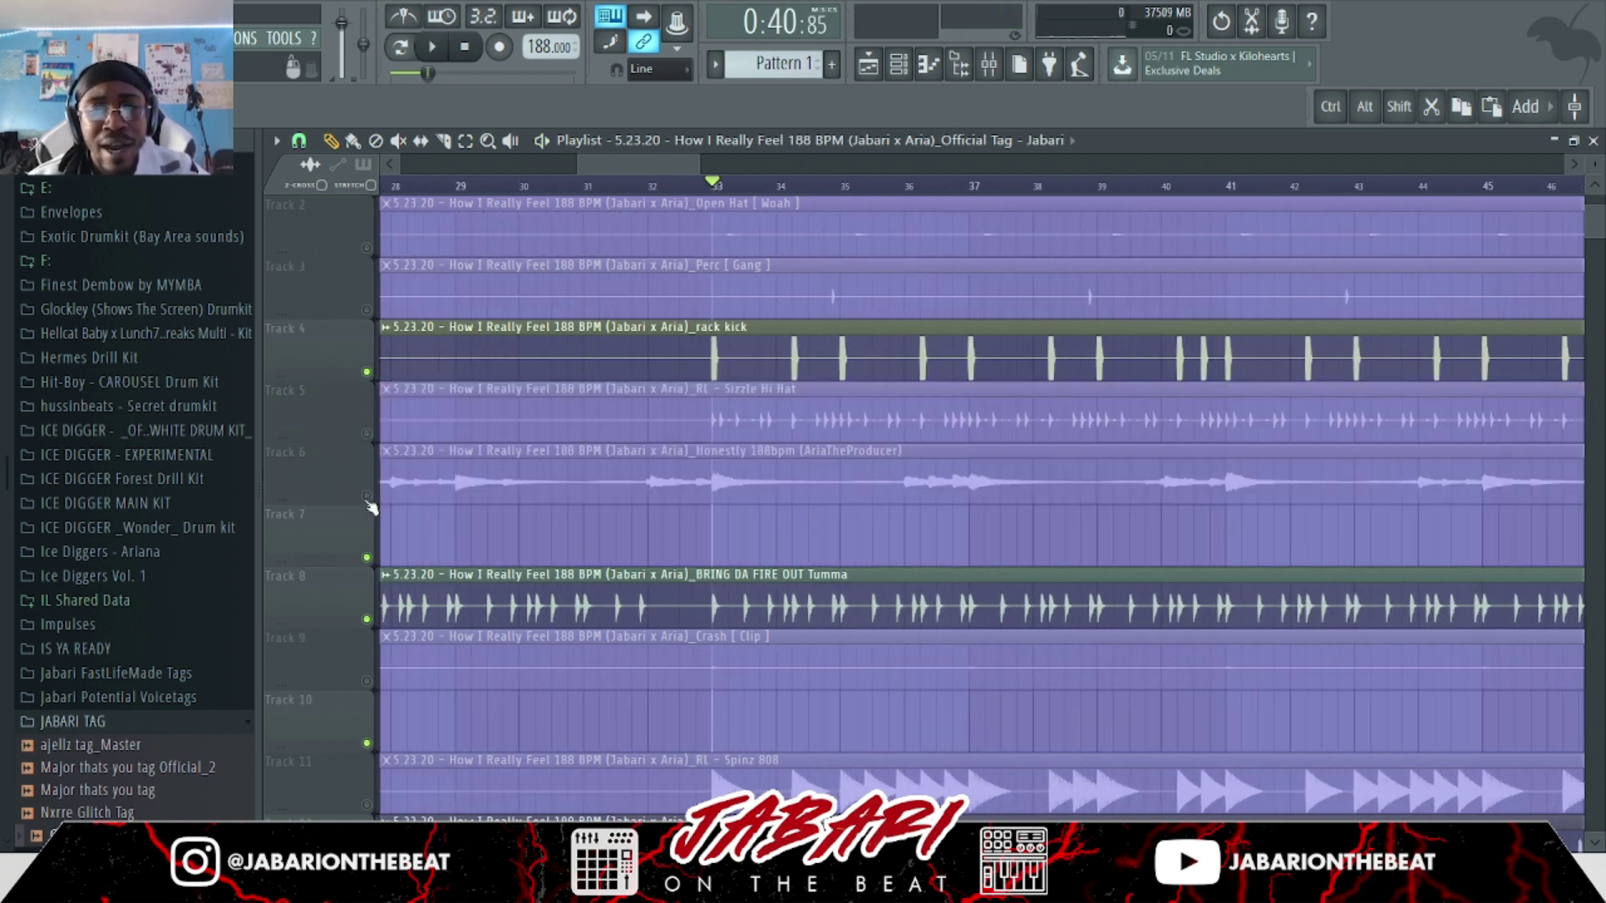
left_click(366, 619)
scroll(368, 660, "down", 3)
left_click(367, 681)
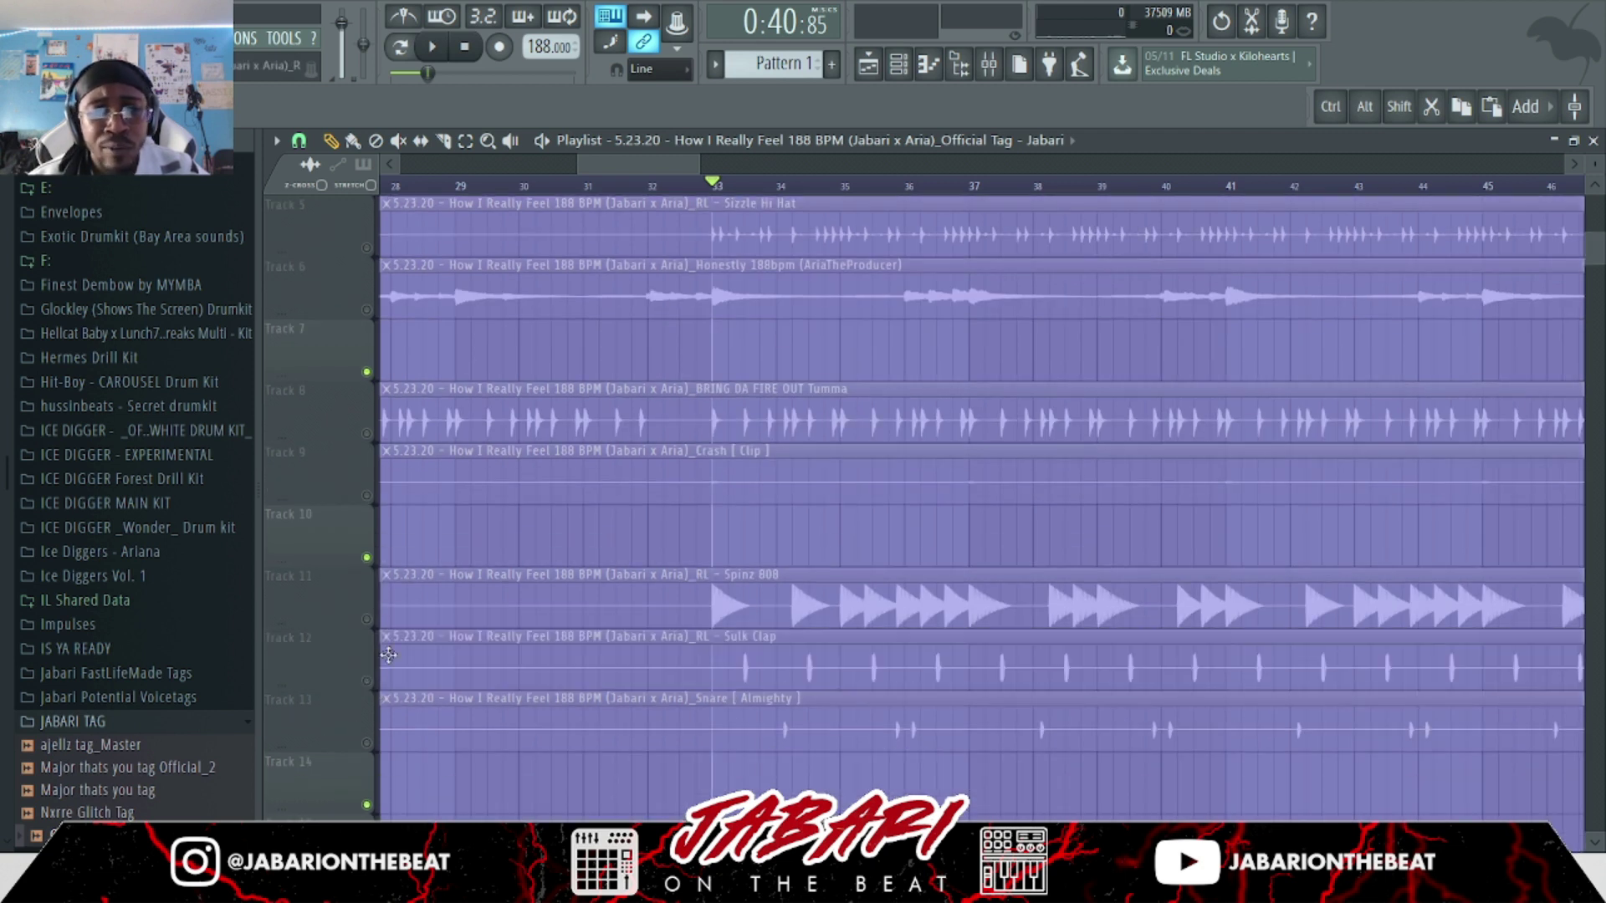
Start playback from bar 33 to hear the rack kick stem alone.
scroll(368, 681, "up", 3)
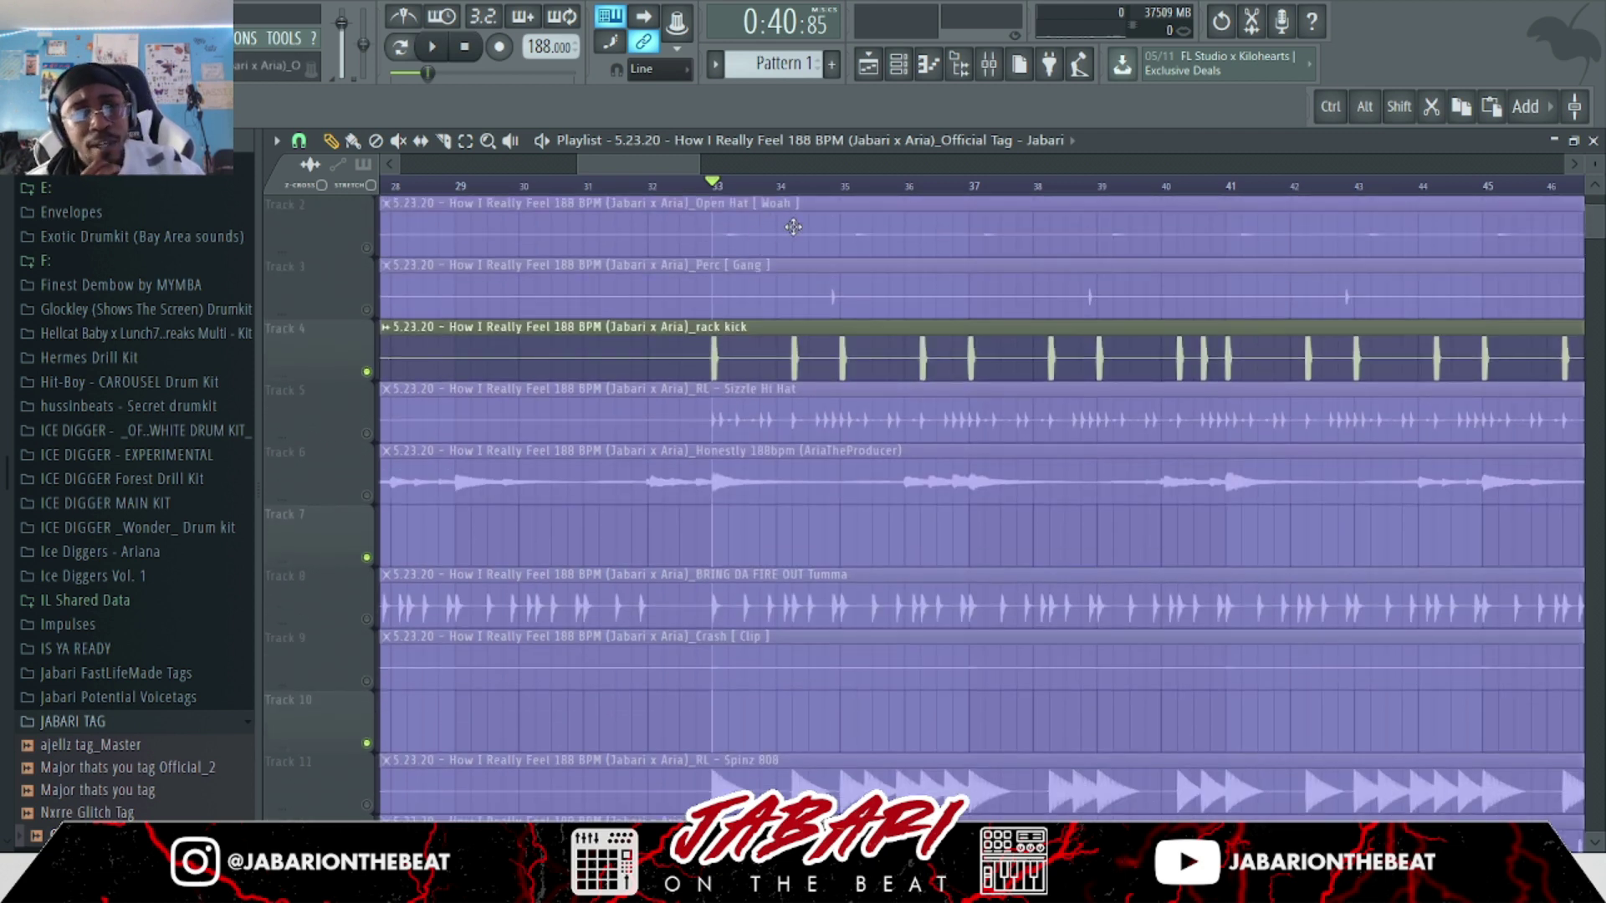
scroll(726, 179, "down", 3)
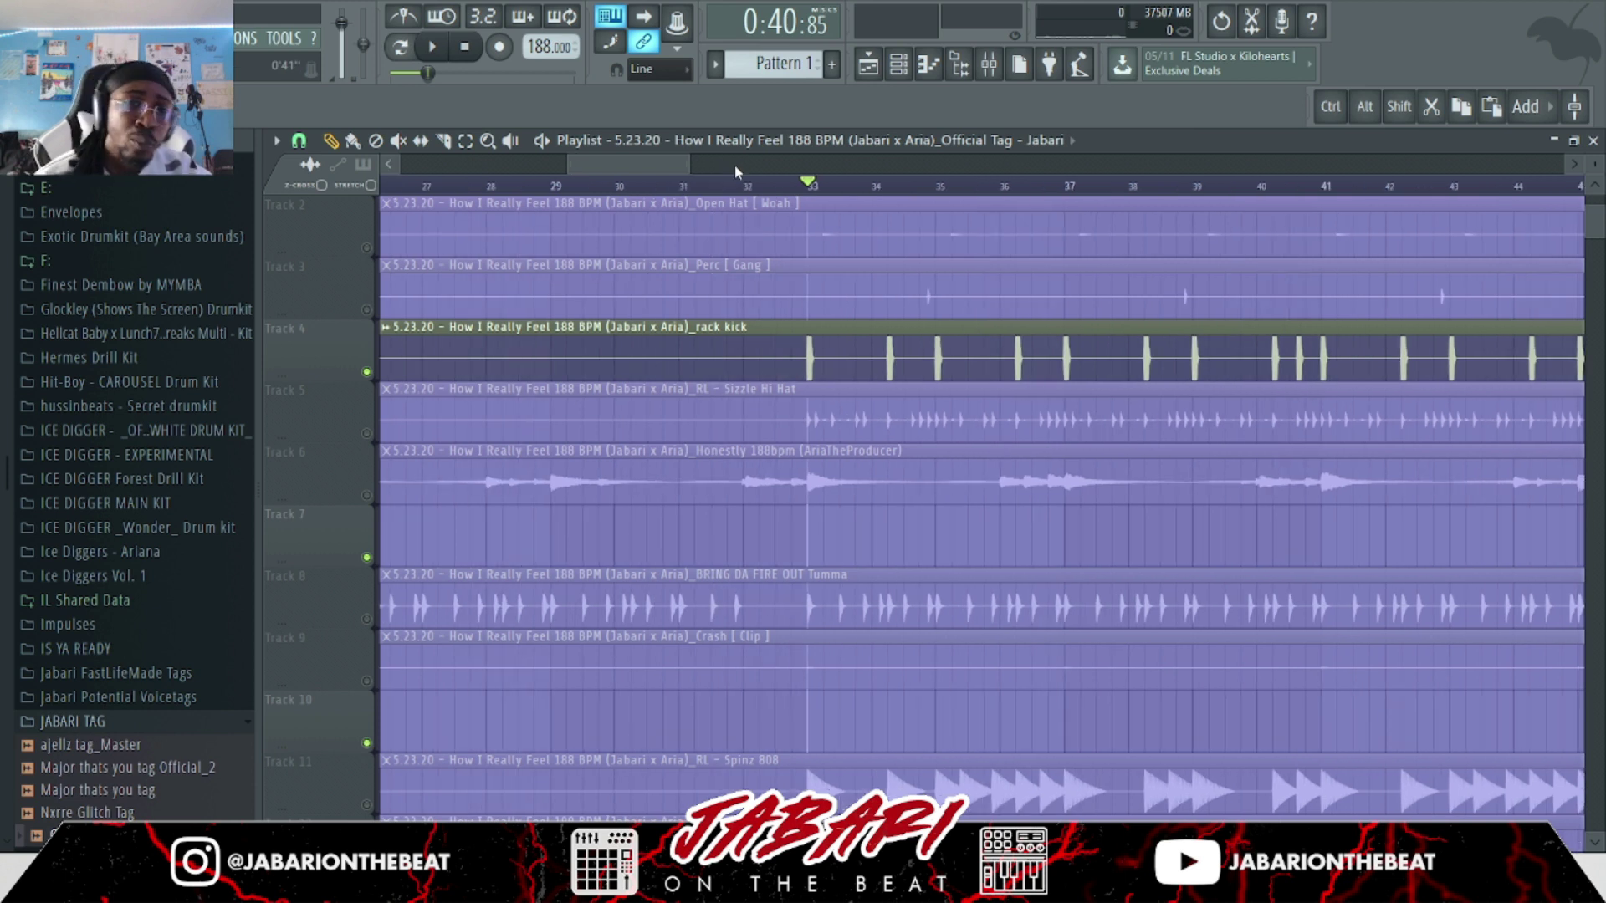
left_click(792, 186)
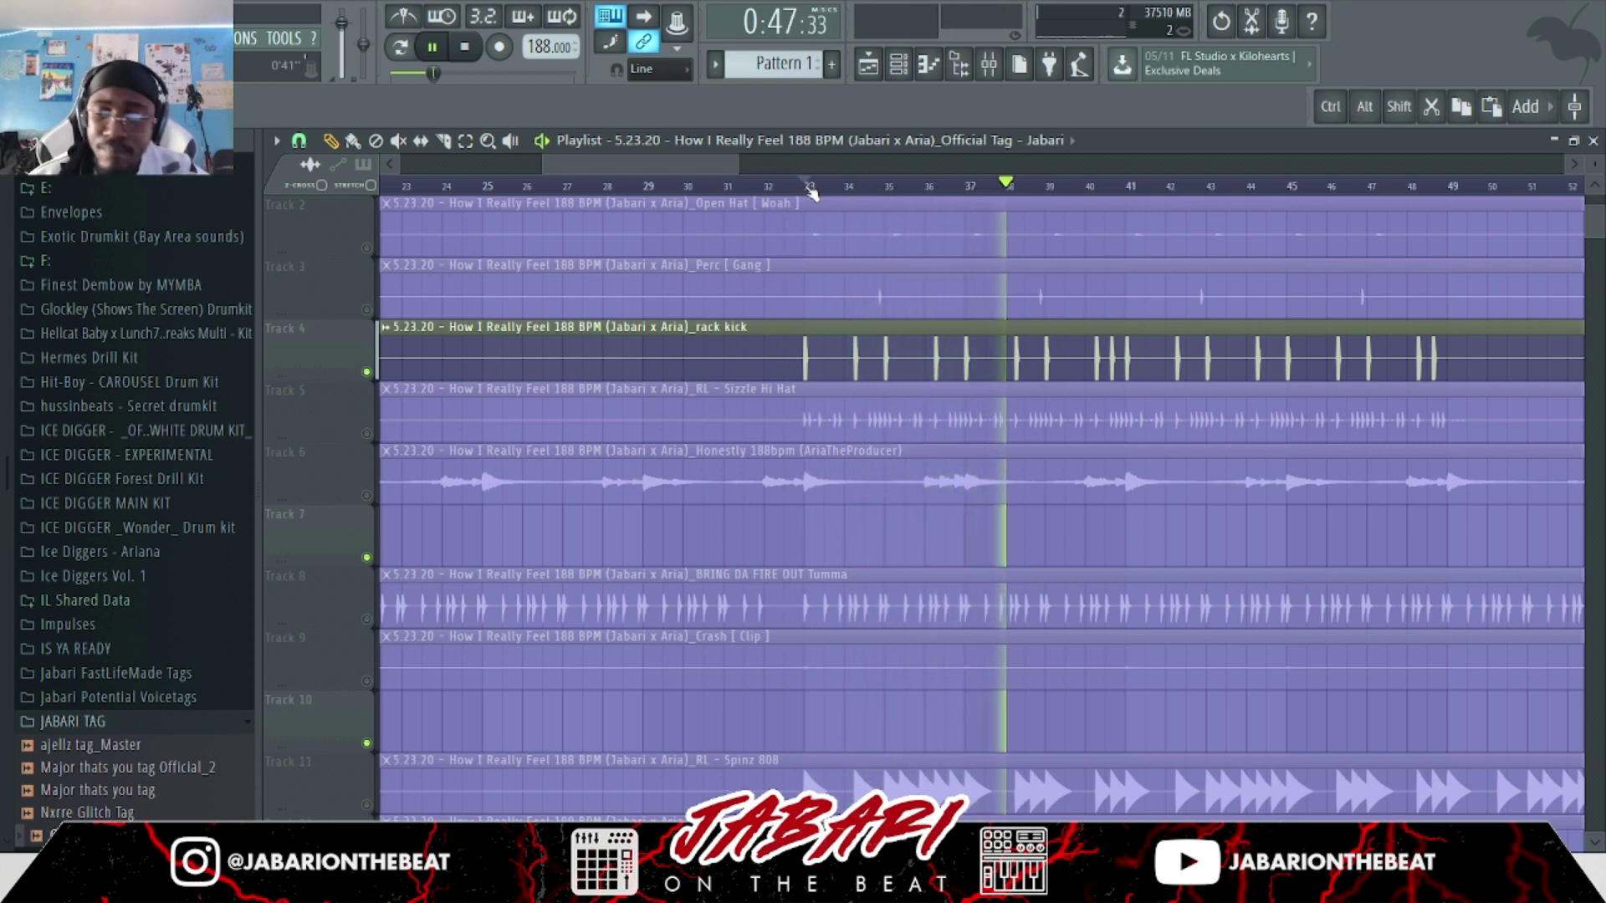
Stop playback, play the rack kick stem alone again from bar 40, and stop.
key("space")
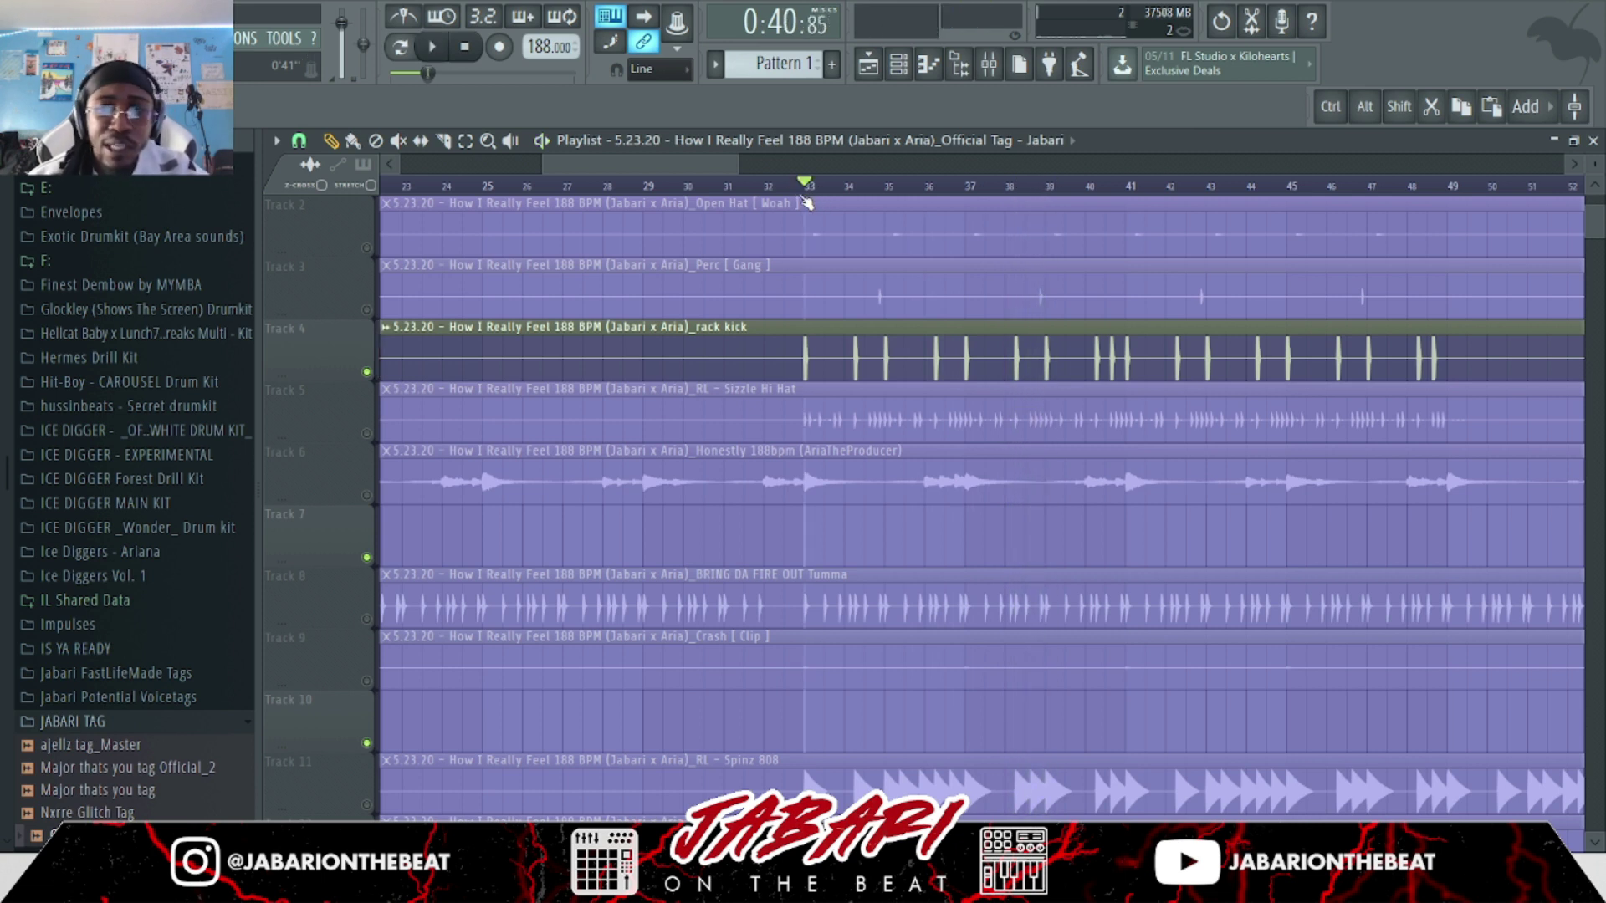
left_click(1086, 186)
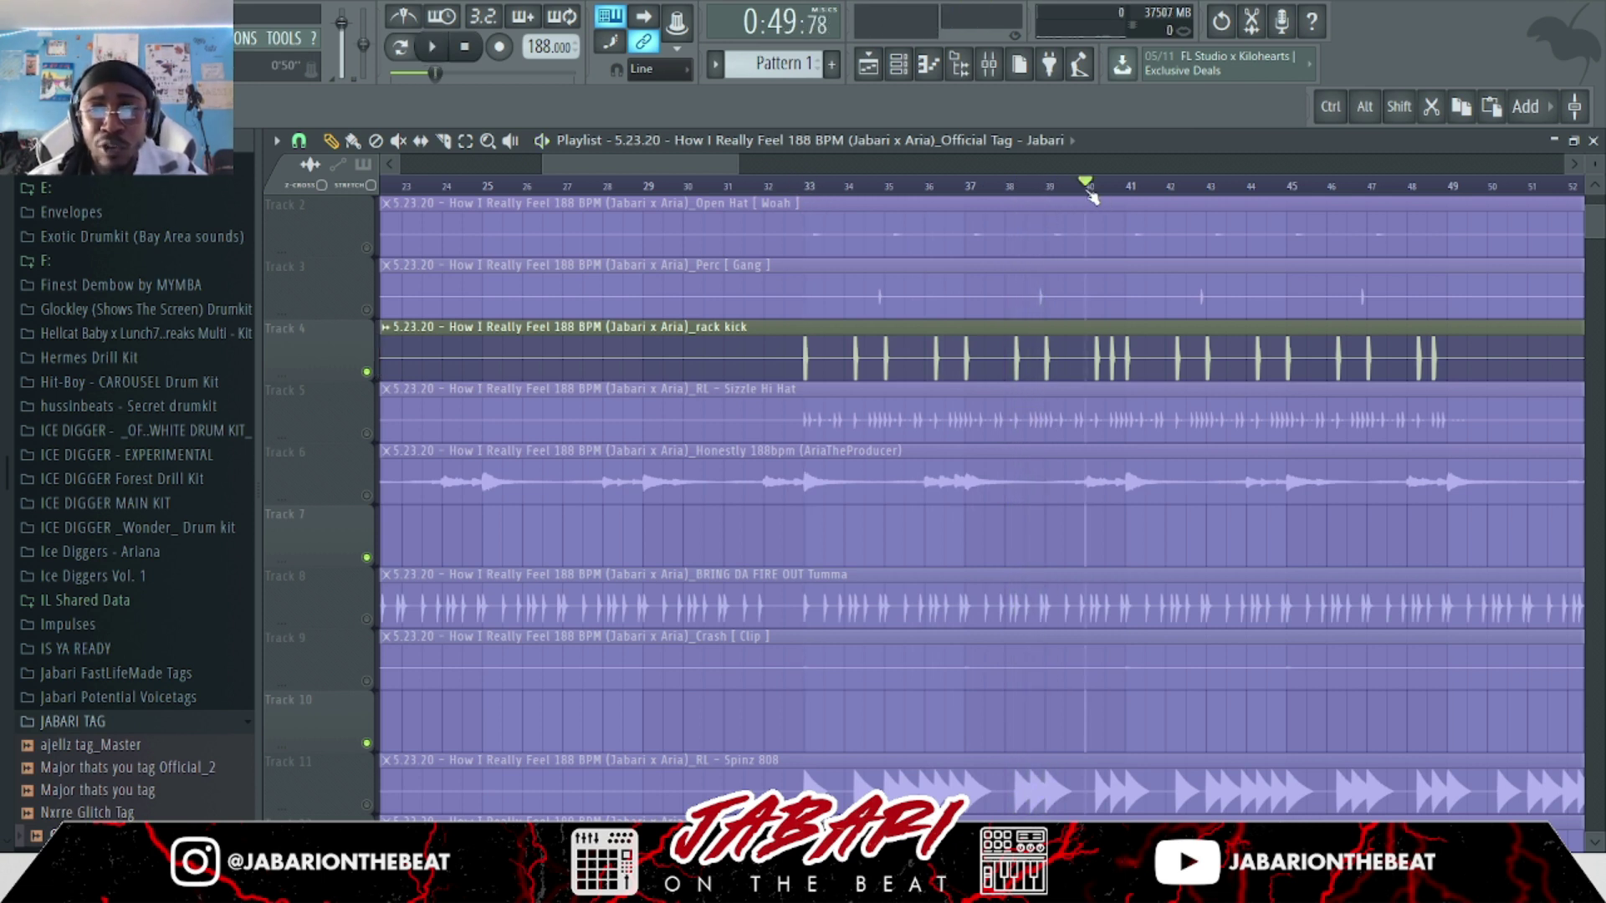
key("space")
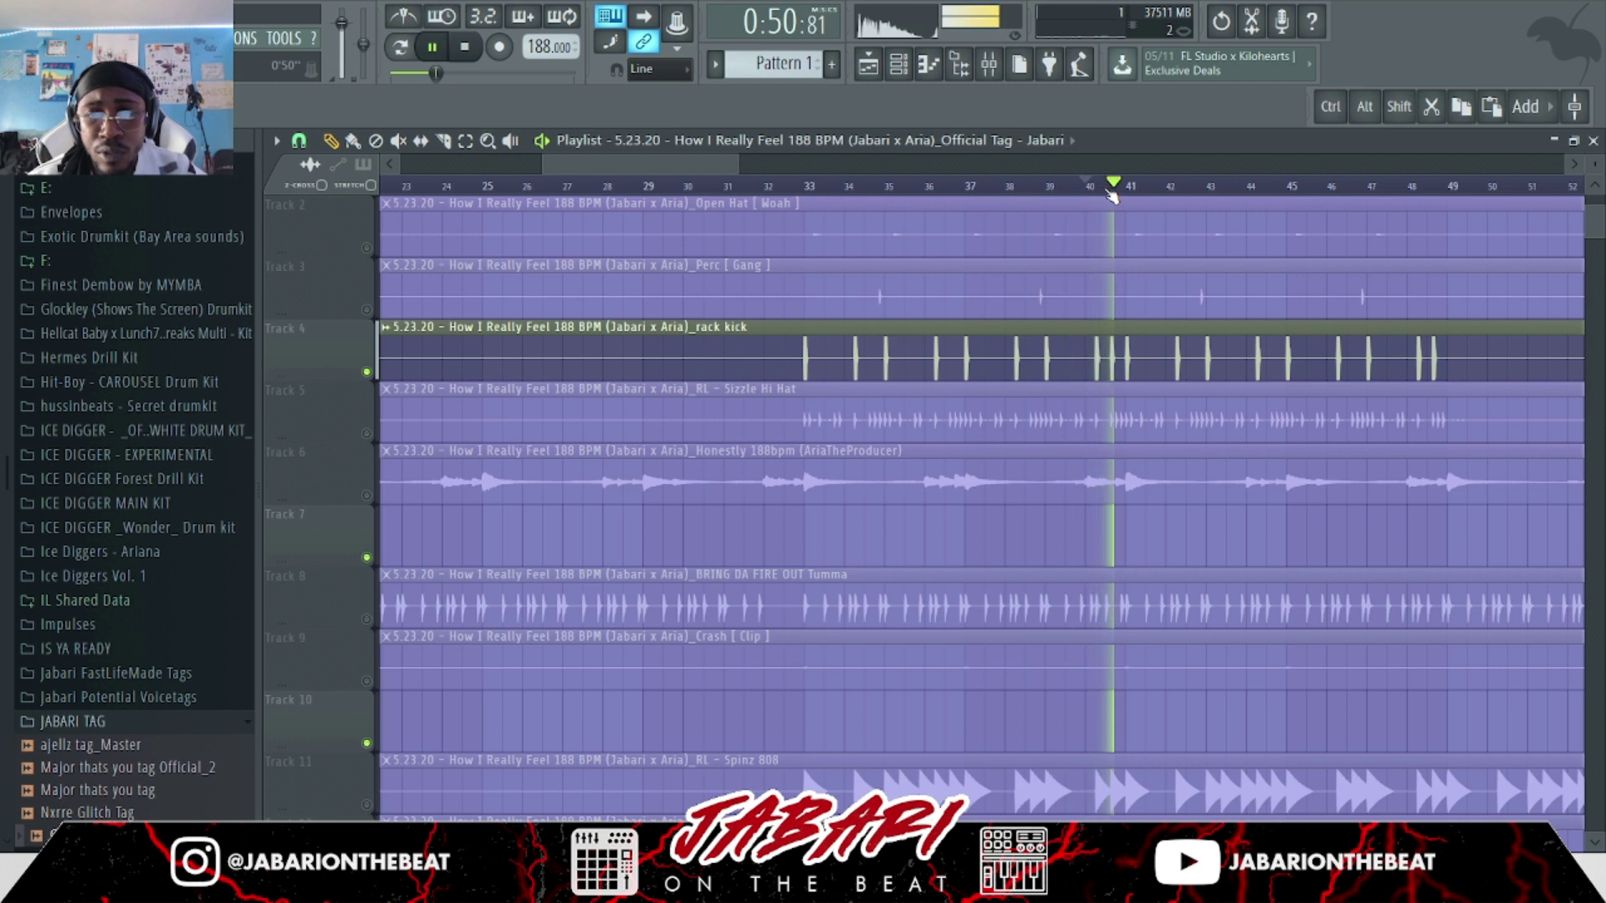
scroll(1111, 195, "down", 3)
key("space")
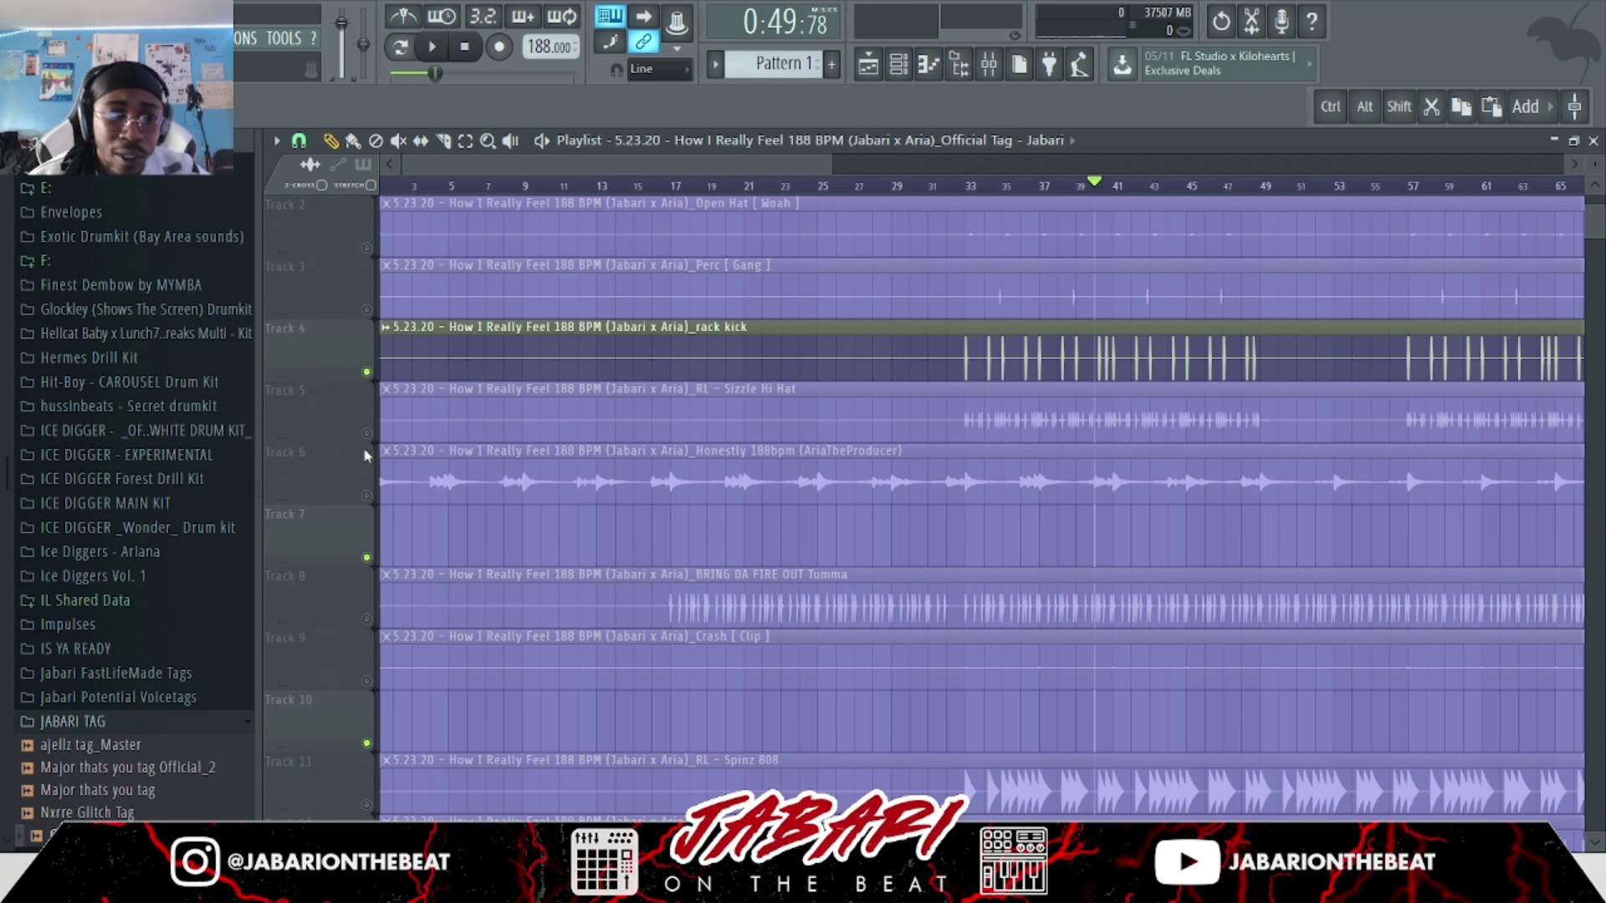
Unmute the Sizzle Hi Hat, Honestly melody, BRING DA FIRE OUT Tumma and Sulk Clap tracks, play them with the kick from bar 40, and stop.
scroll(399, 665, "down", 4)
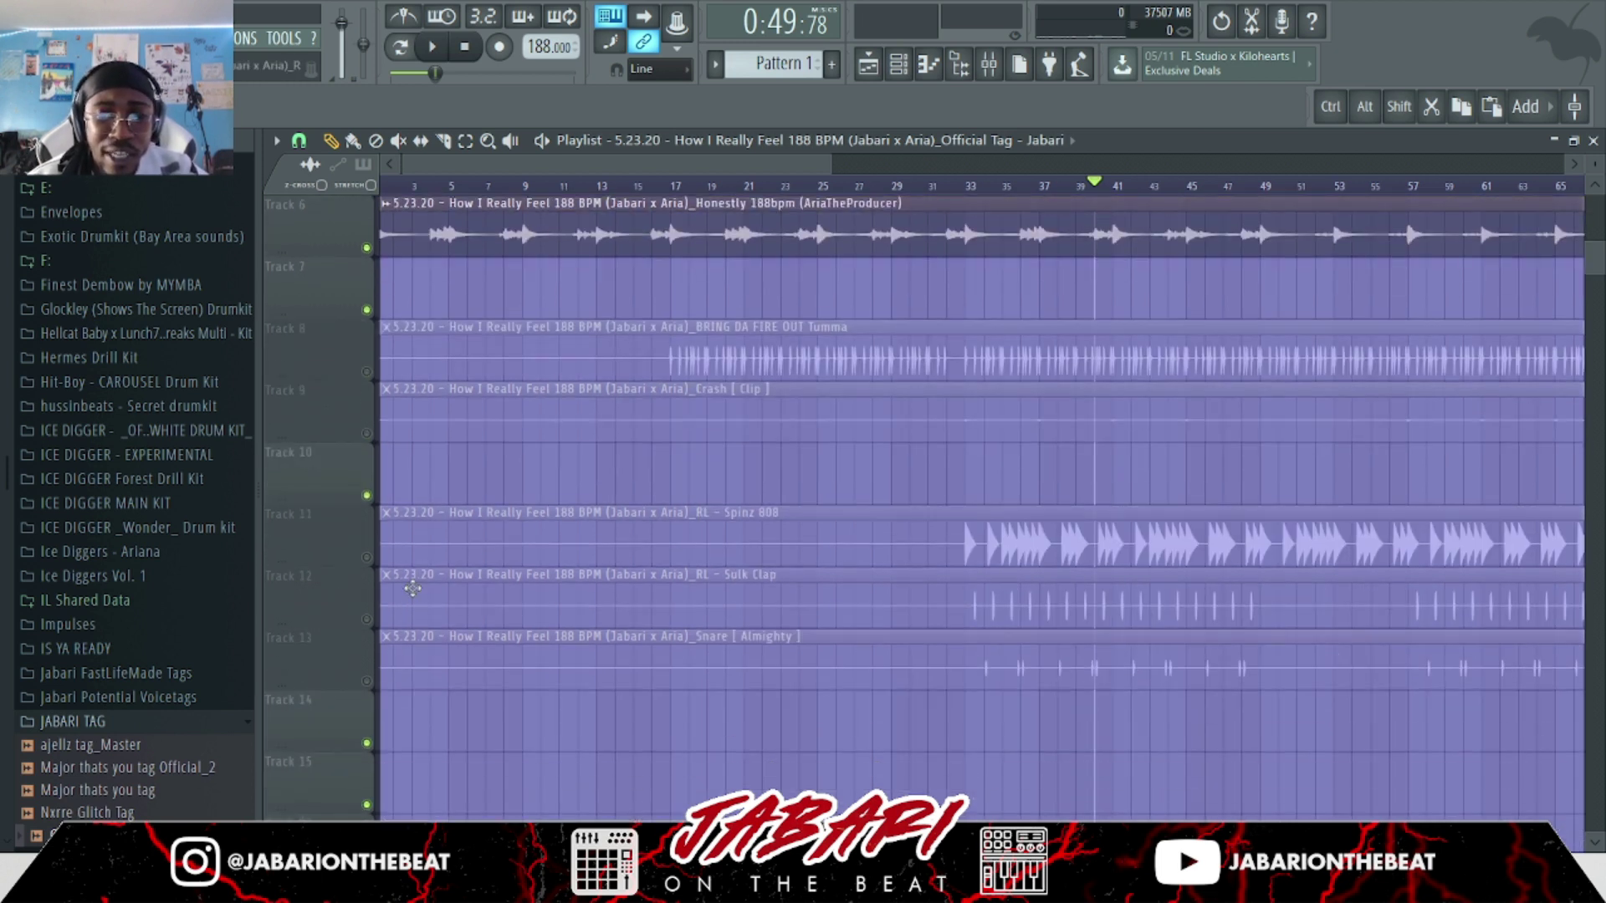
left_click(366, 371)
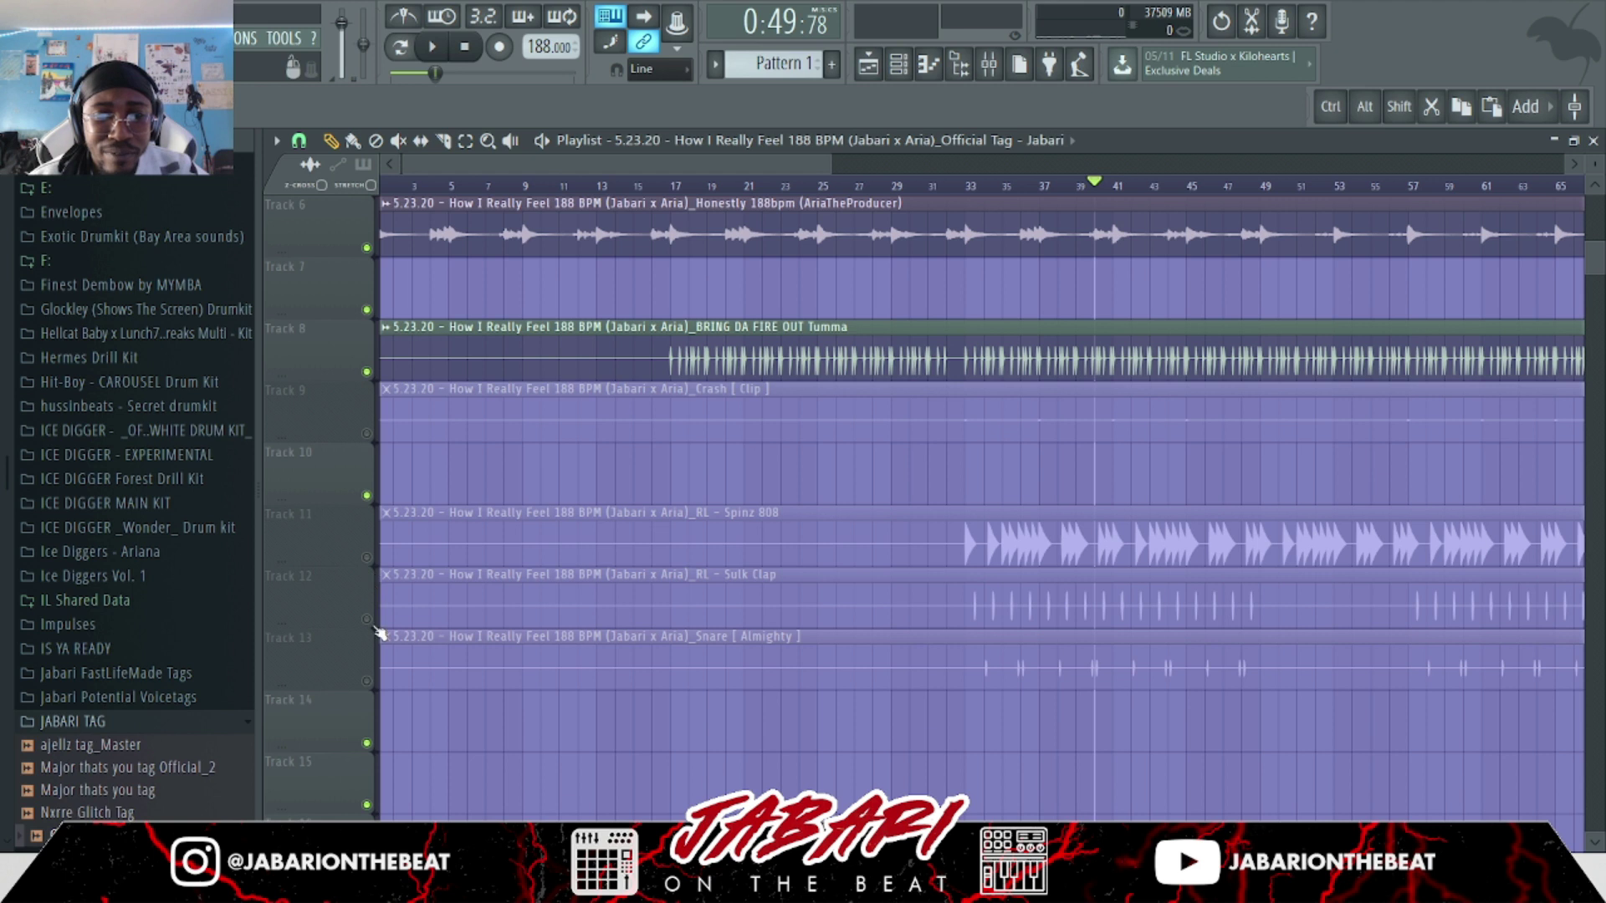
left_click(368, 620)
key("space")
scroll(468, 463, "up", 5)
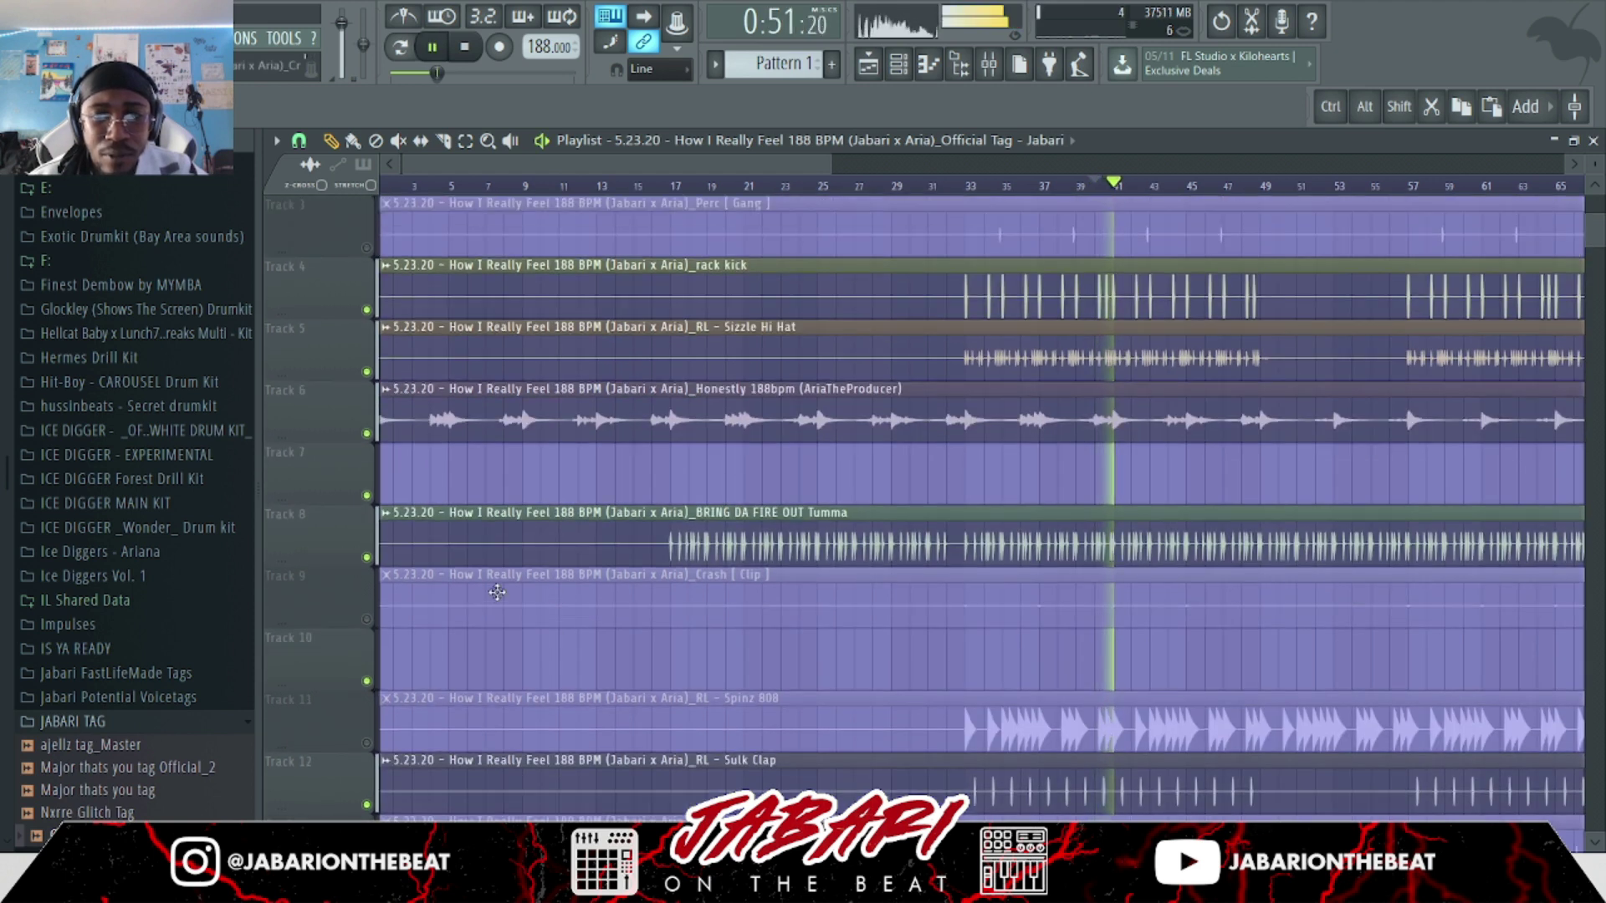
scroll(455, 476, "down", 4)
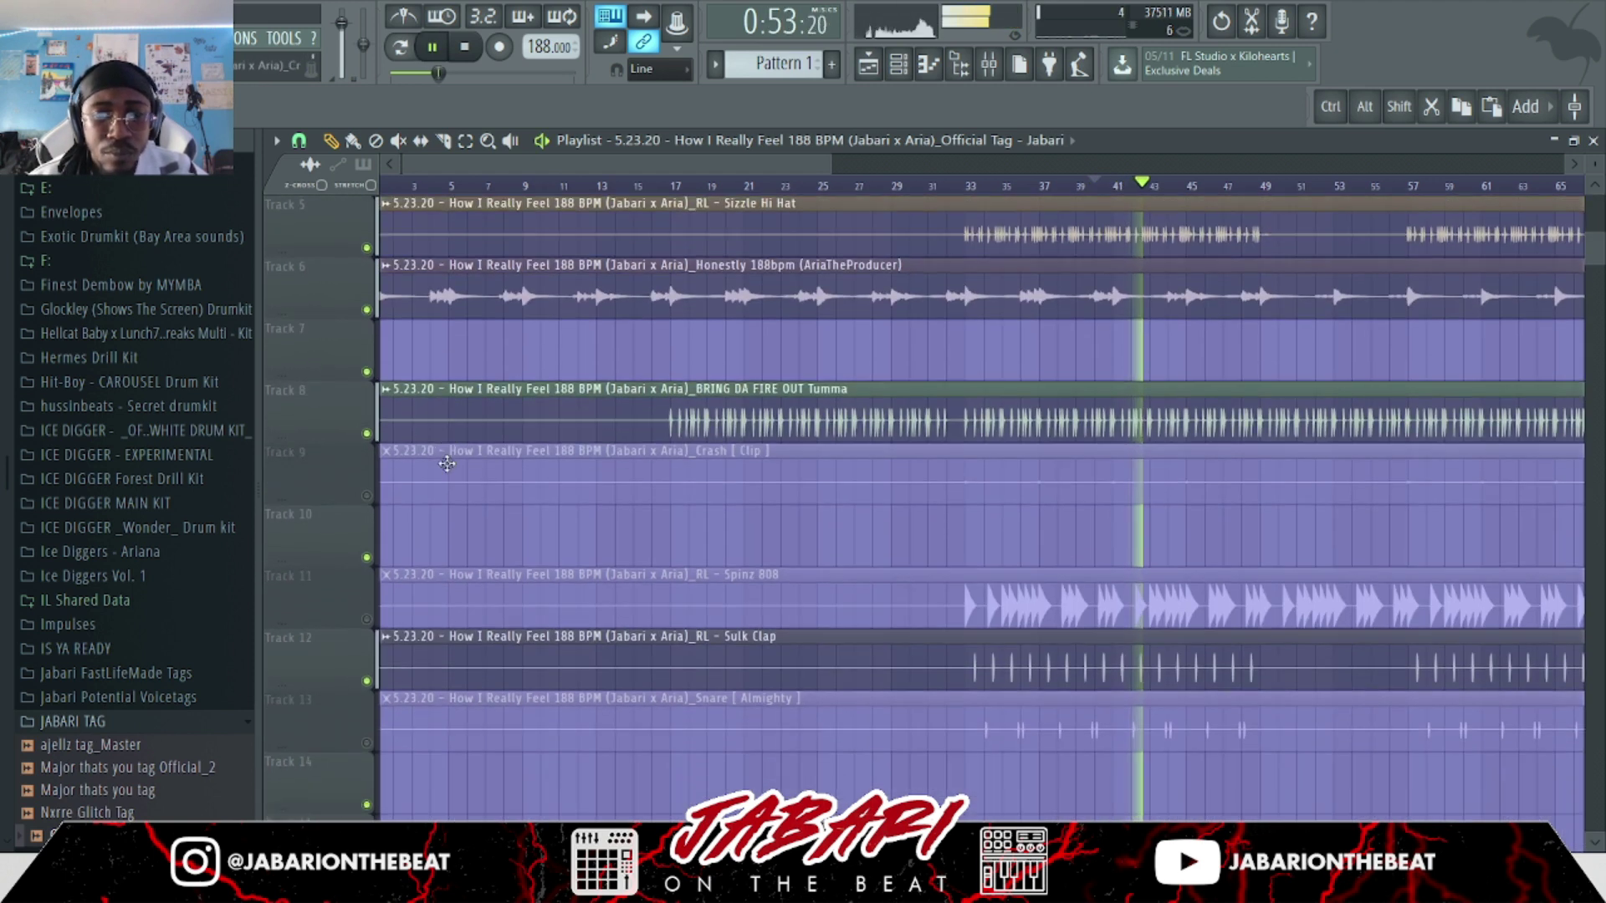
key("space")
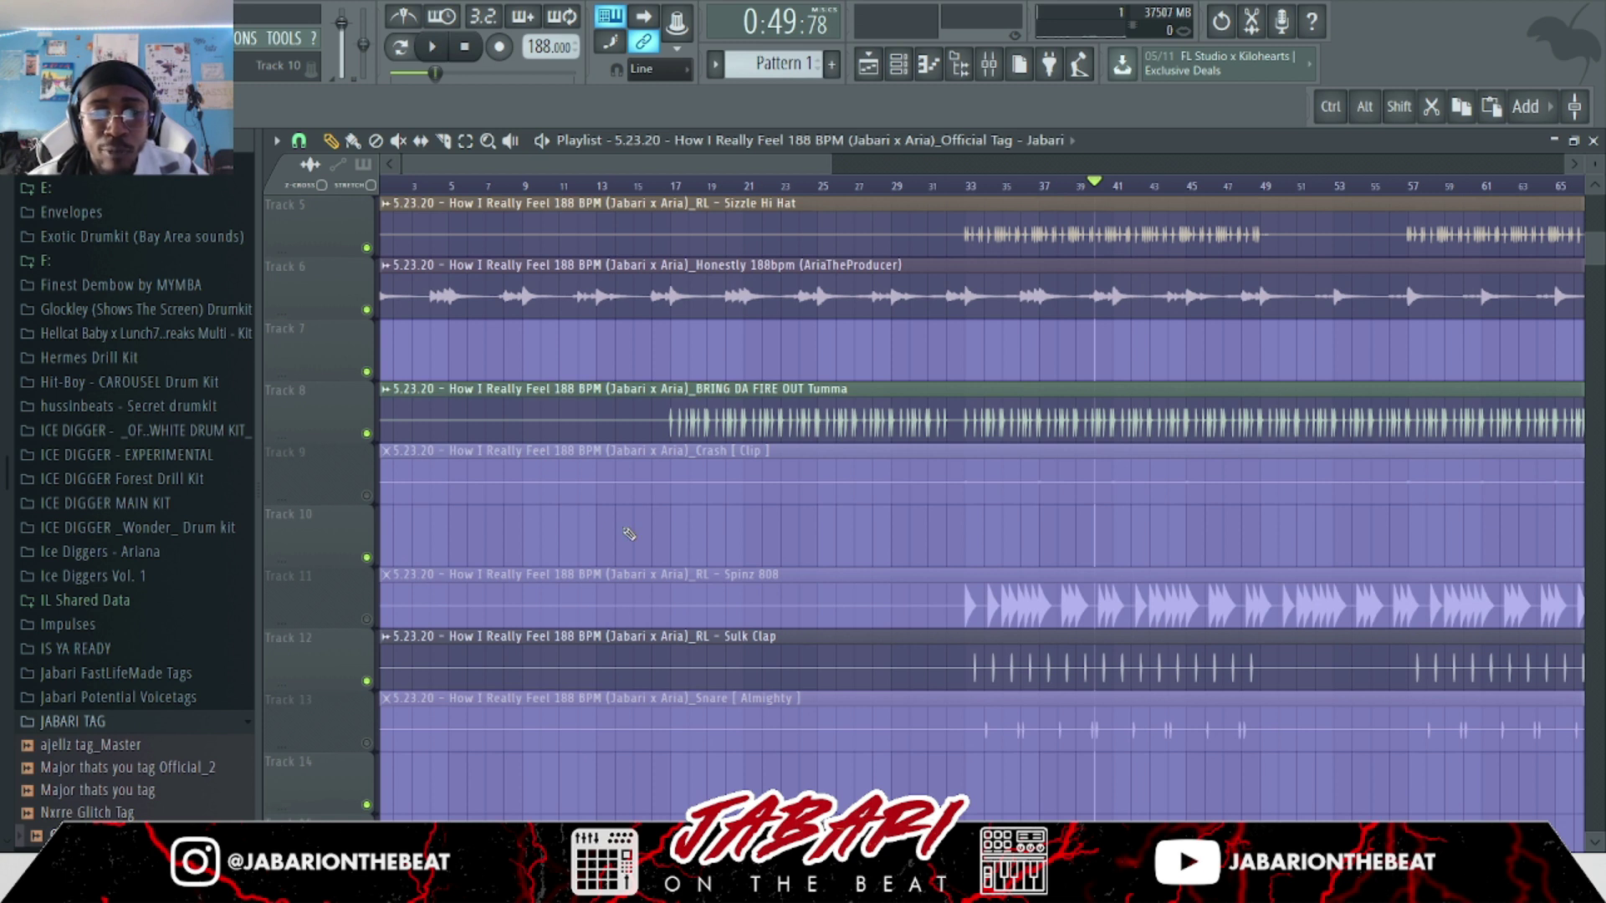
Mute the BRING DA FIRE OUT Tumma, Sizzle Hi Hat, rack kick, Official Tag and Sulk Clap tracks, leaving only the Honestly melody on.
left_click(366, 434)
left_click(366, 433)
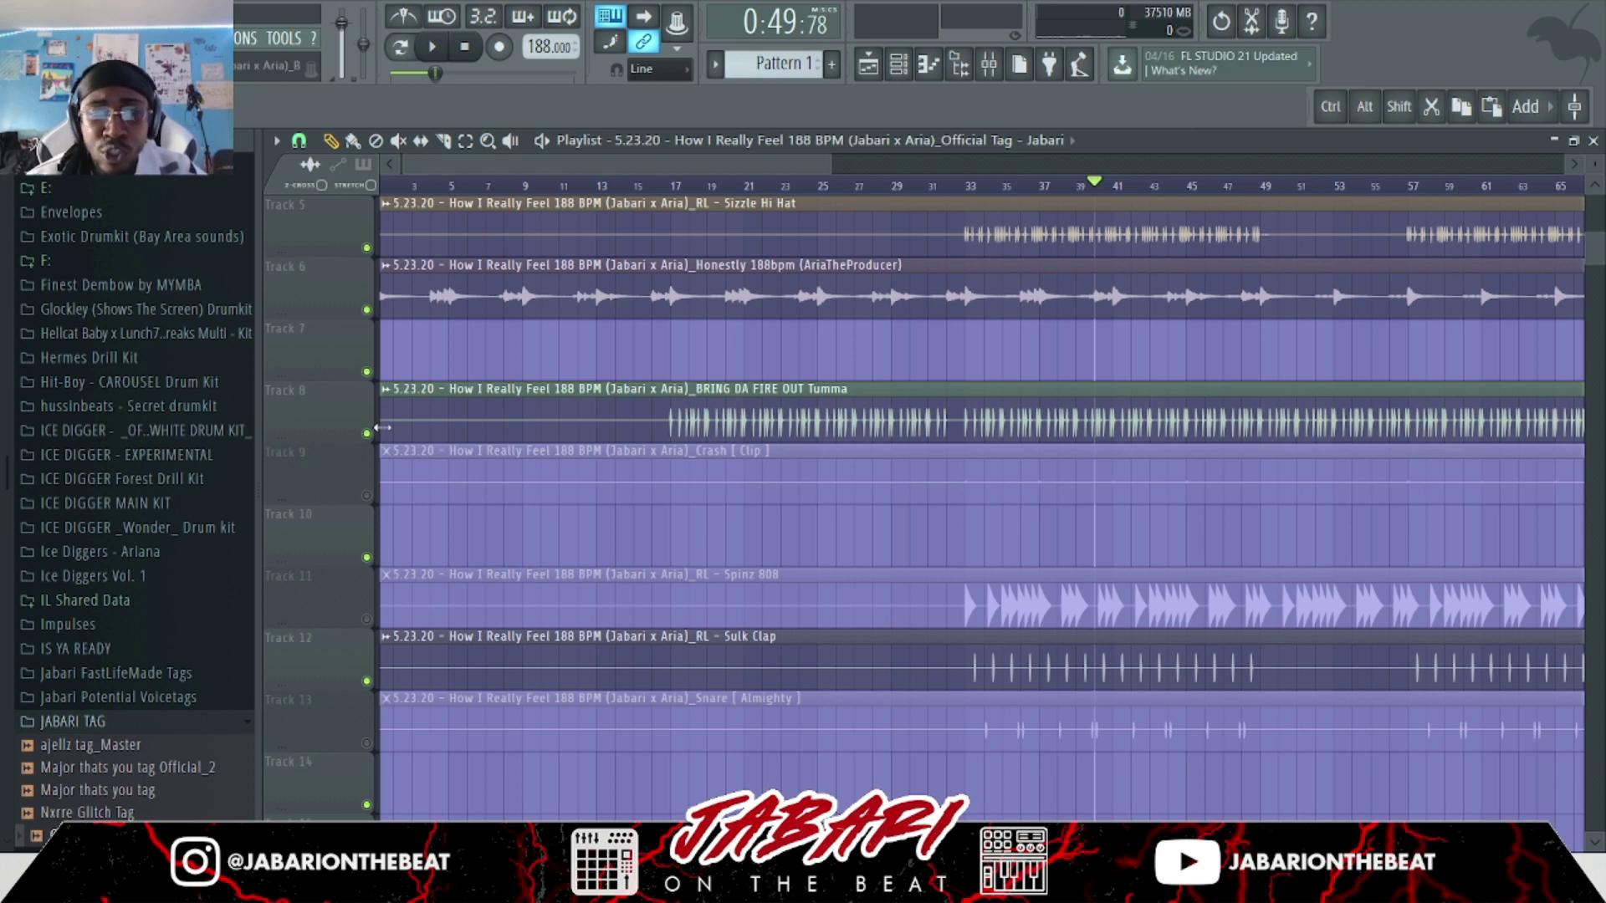
left_click(366, 433)
scroll(376, 305, "up", 2)
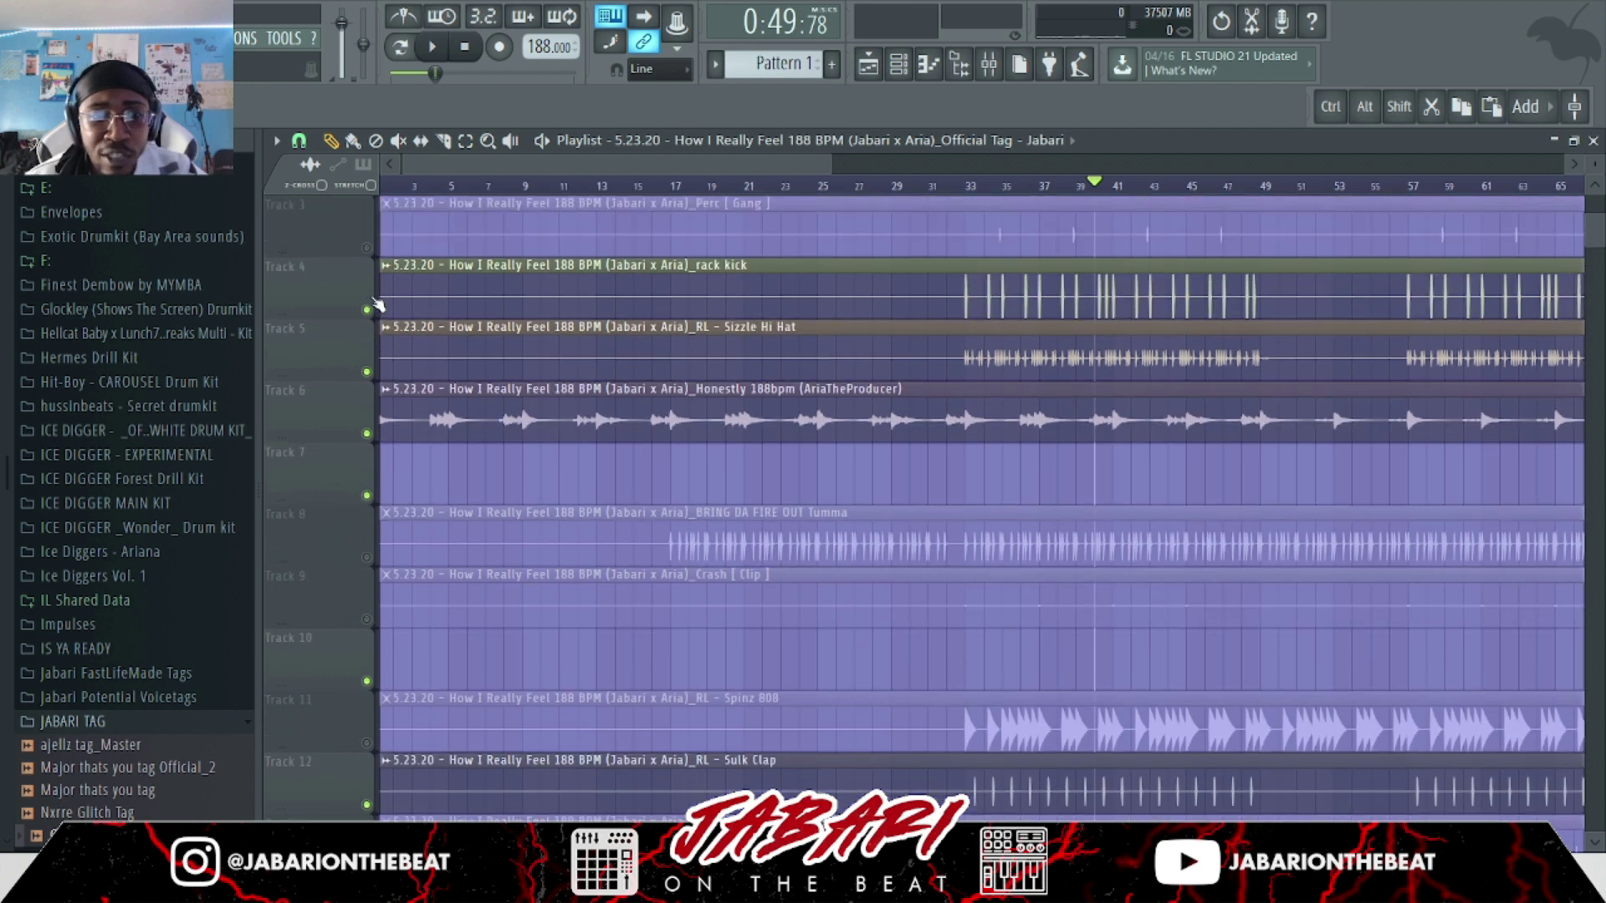
left_click(366, 371)
left_click(366, 309)
scroll(368, 313, "up", 2)
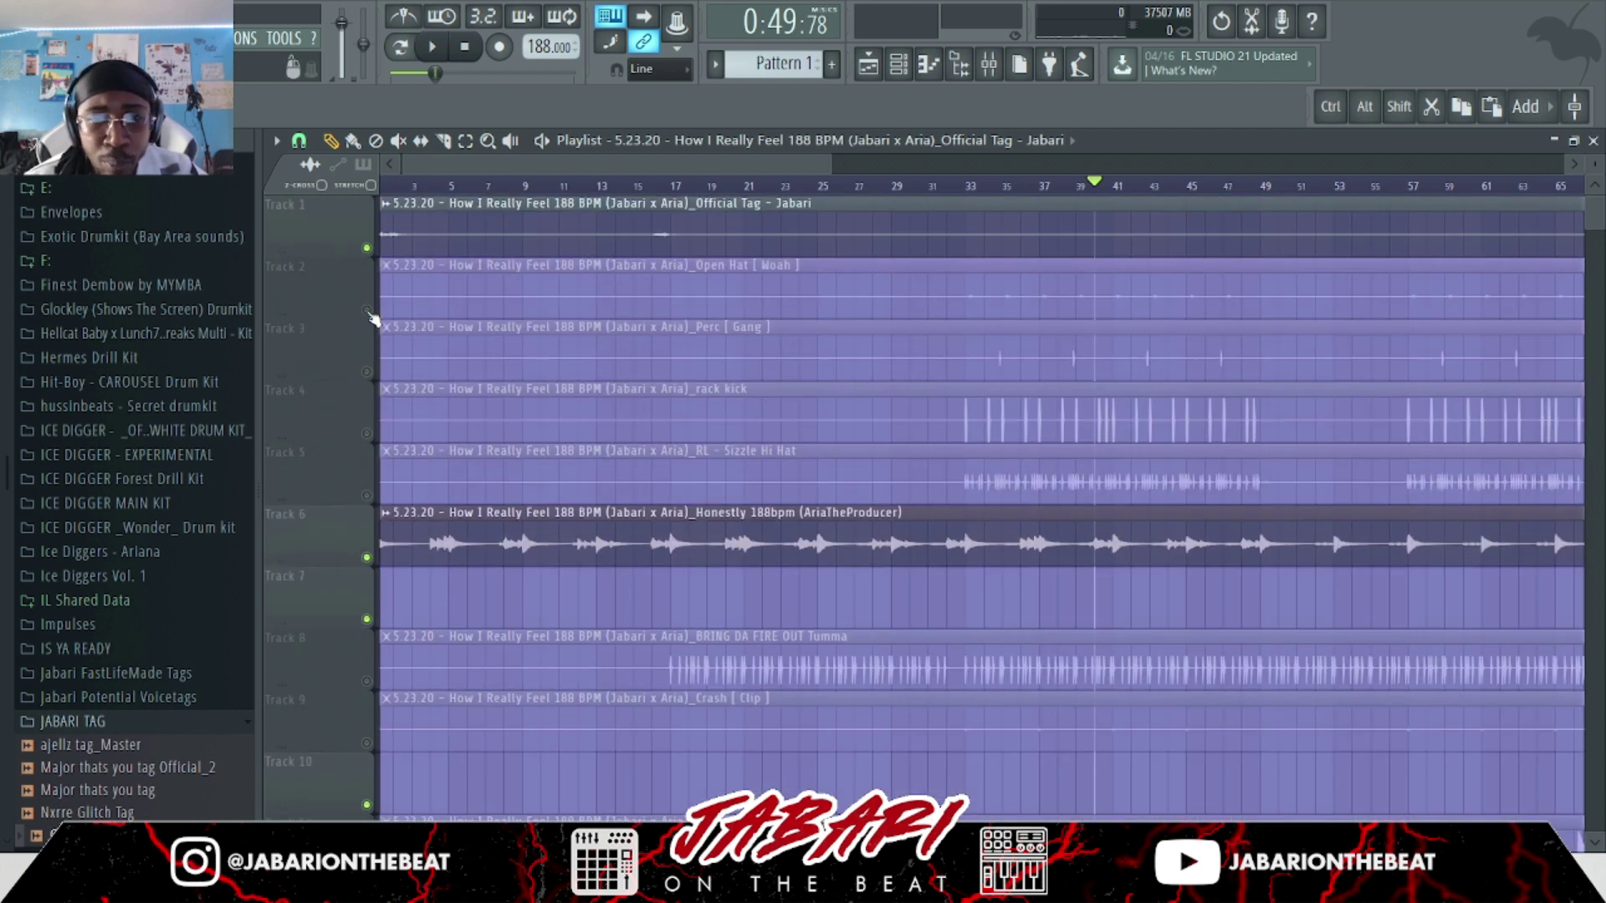
left_click(367, 248)
scroll(373, 373, "down", 9)
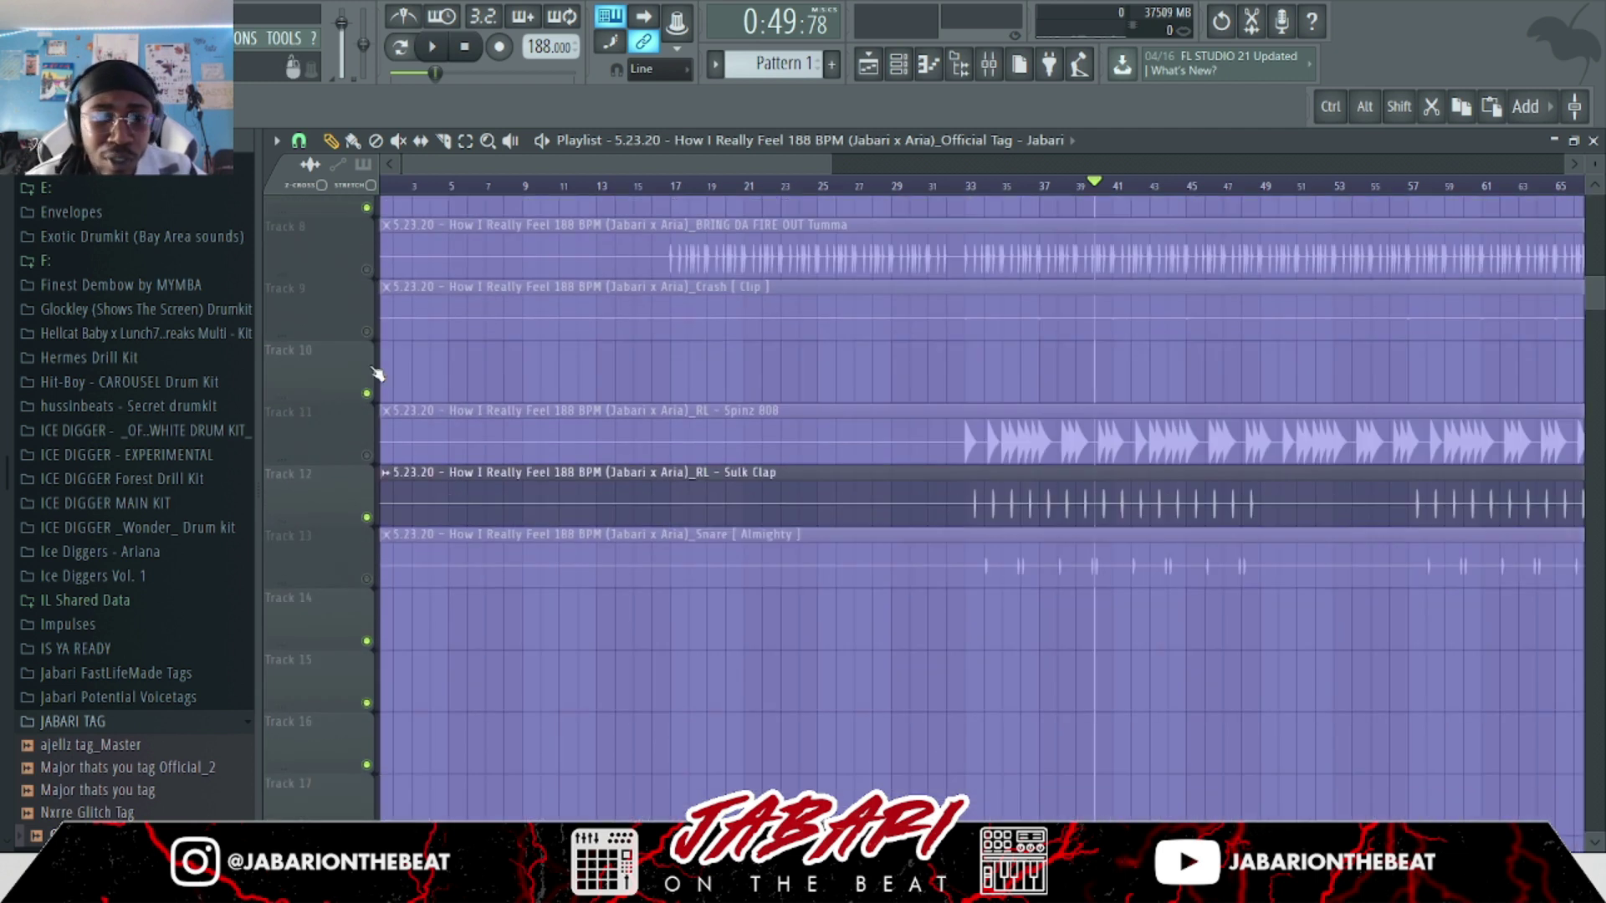
left_click(366, 372)
scroll(469, 427, "up", 8)
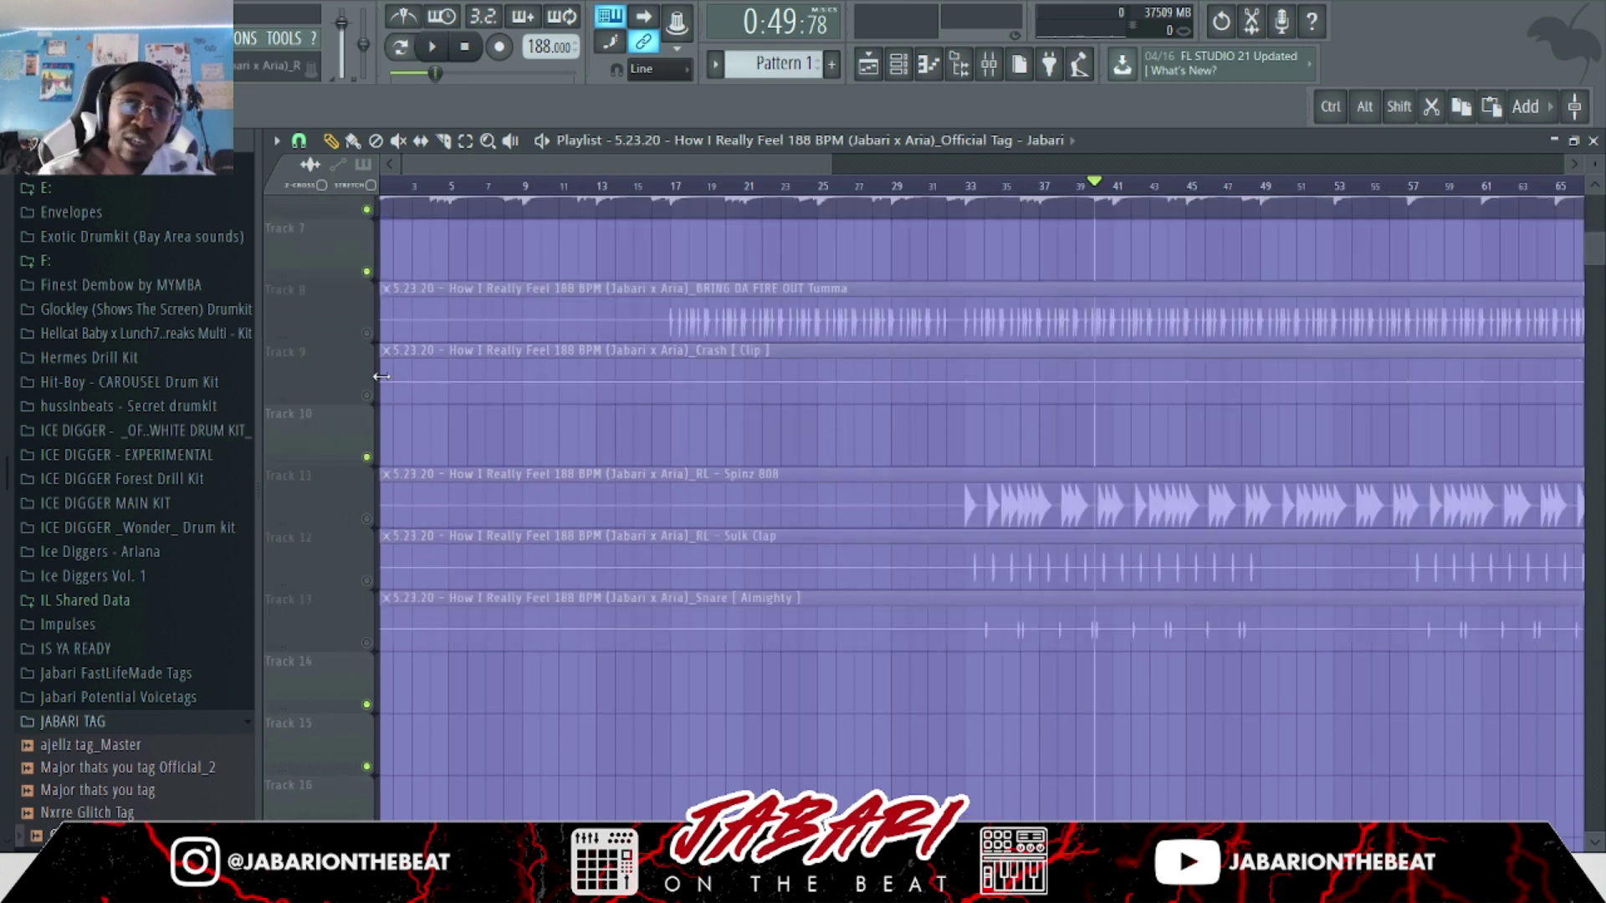
Open the Honestly melody clip's sample in Edison and reposition the editor window over the playlist.
scroll(556, 468, "down", 1)
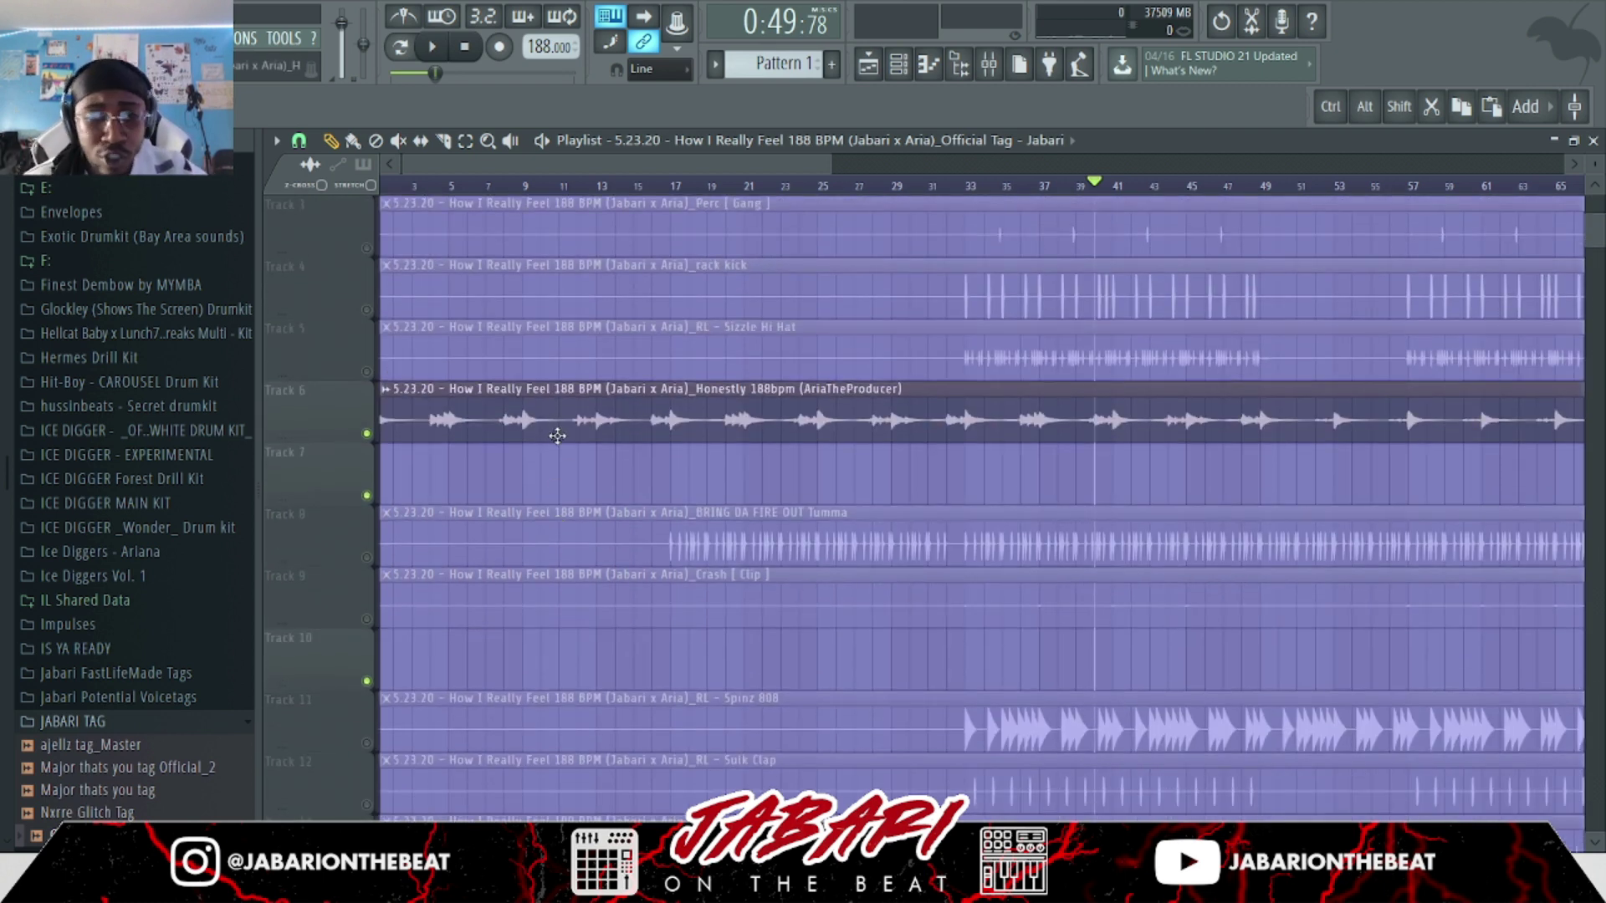
double_click(556, 435)
right_click(489, 747)
left_click(497, 743)
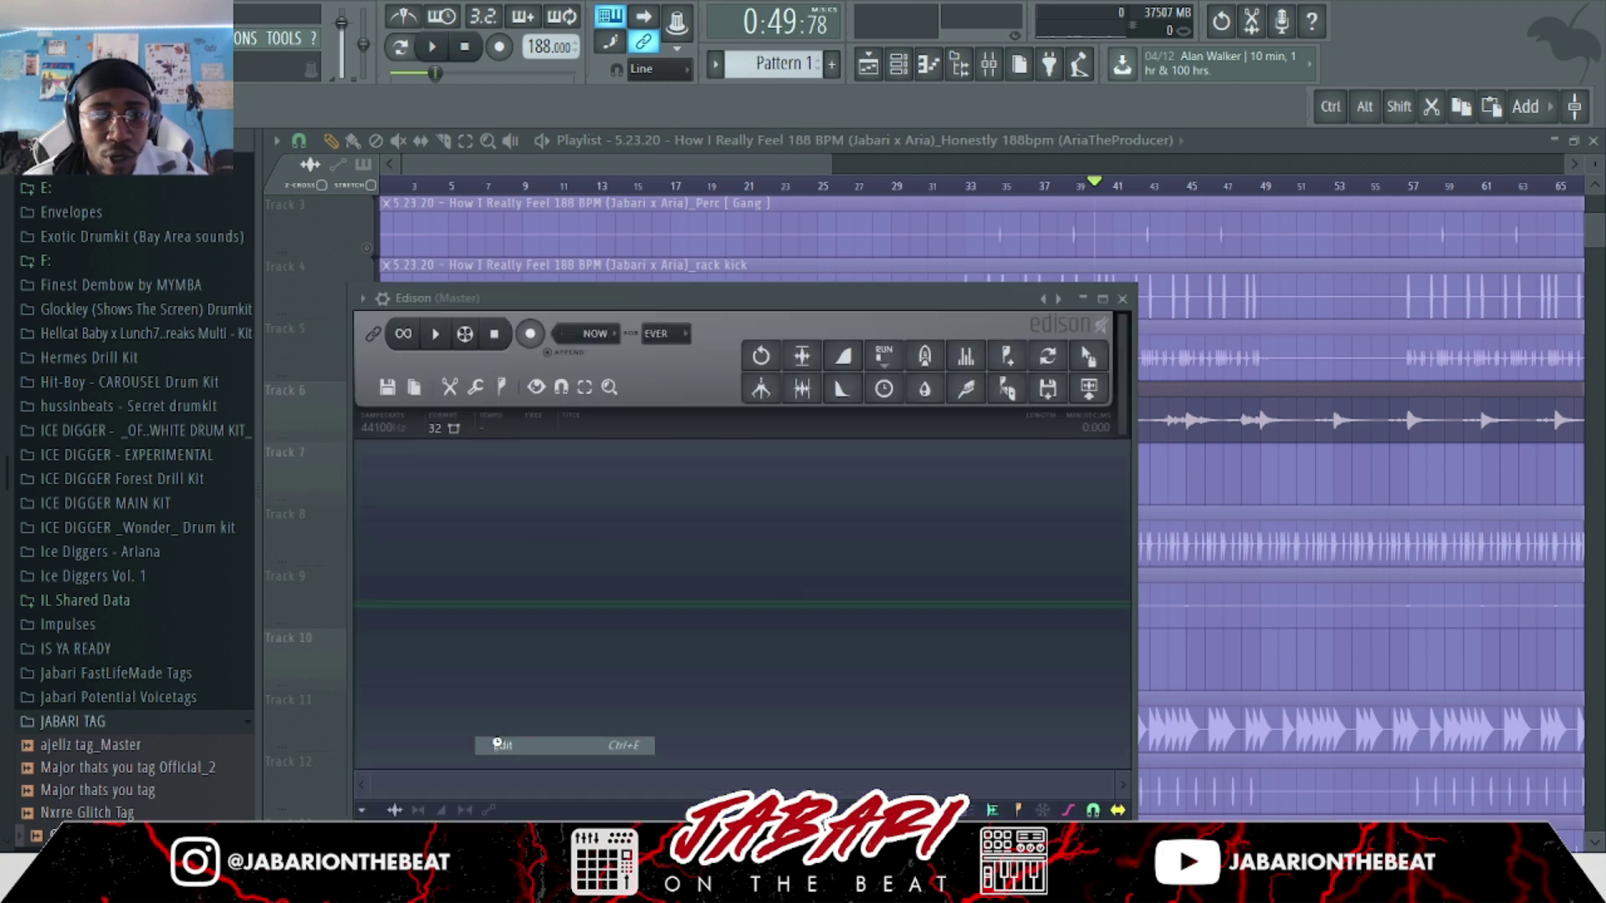
left_click_drag(678, 298, 946, 172)
left_click_drag(545, 303, 487, 399)
left_click(871, 389)
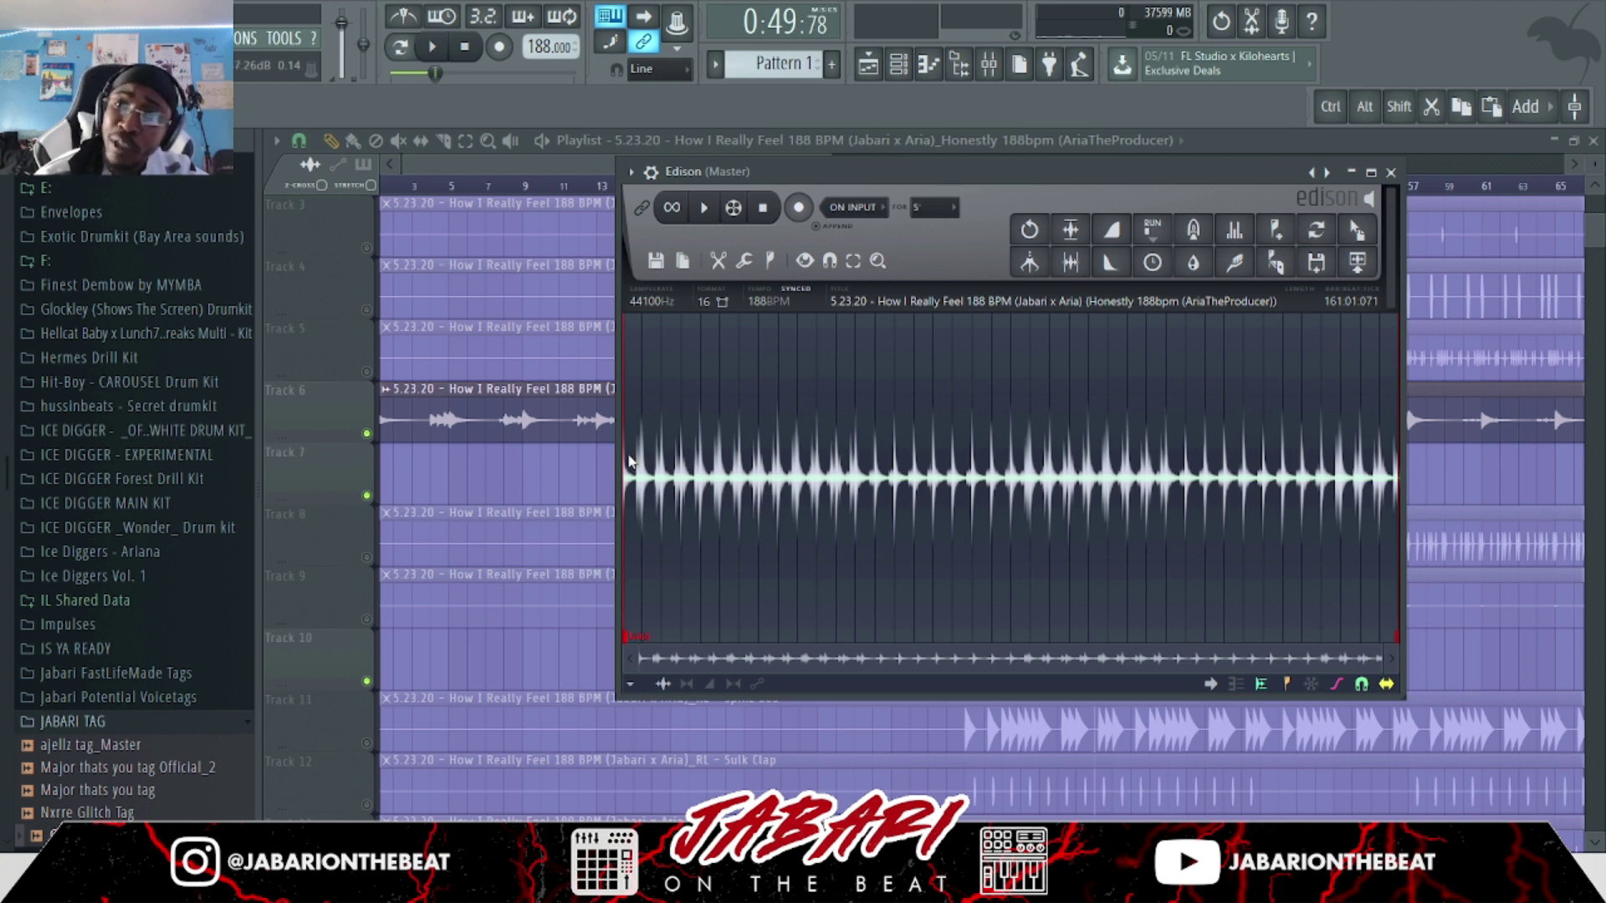
Run Detect pitch regions on the Honestly melody in Edison and show the region commands again.
left_click(743, 260)
left_click(828, 536)
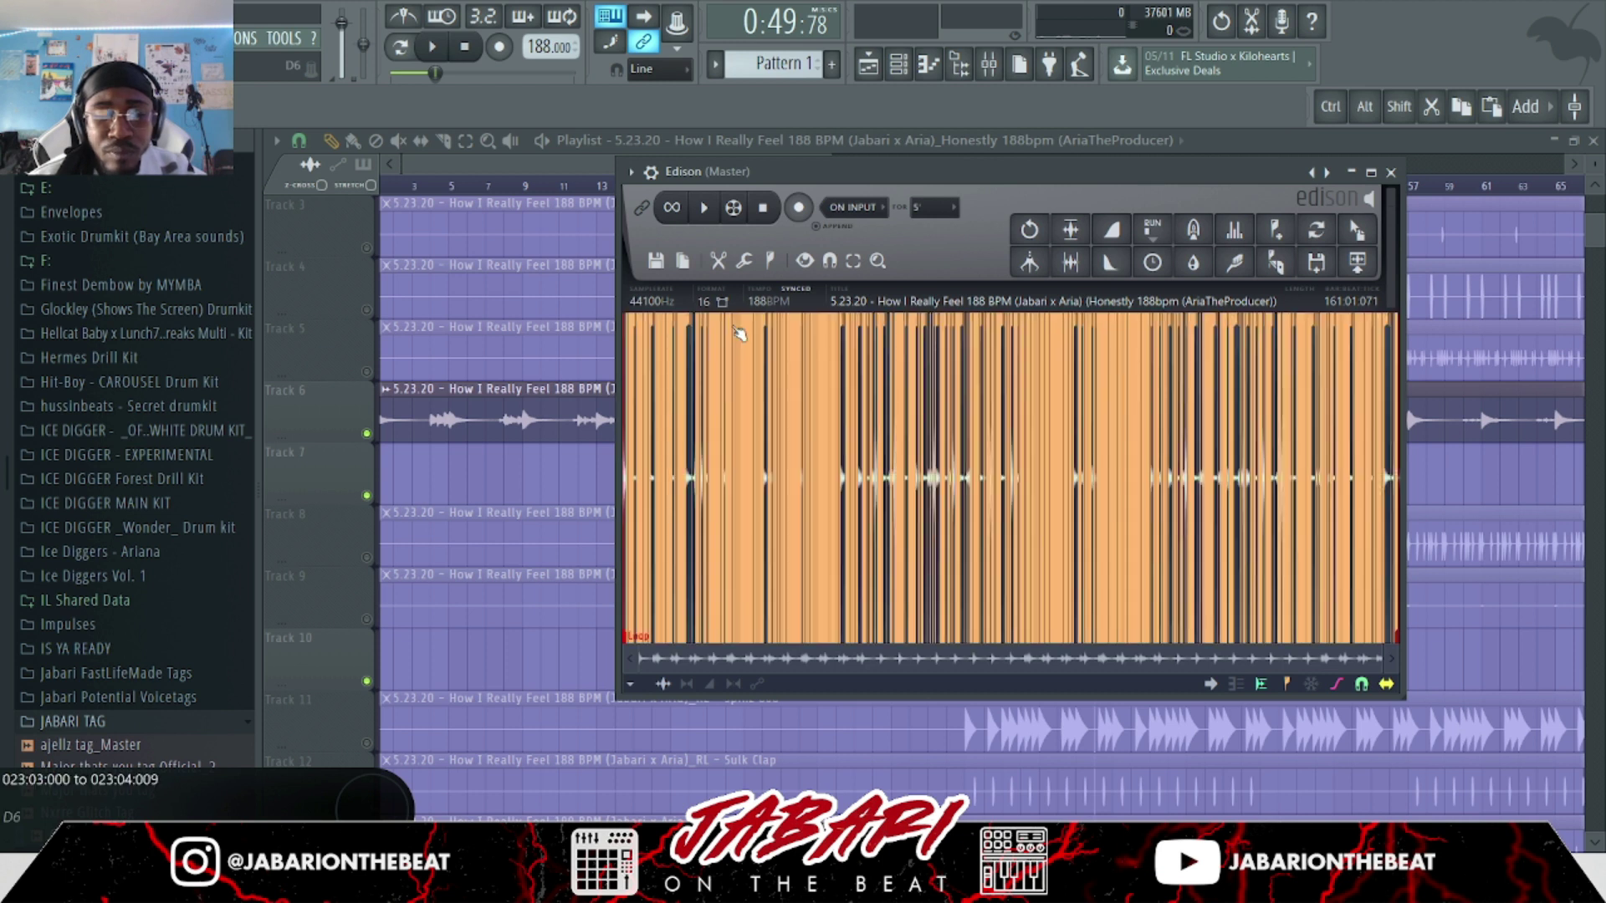
left_click(769, 260)
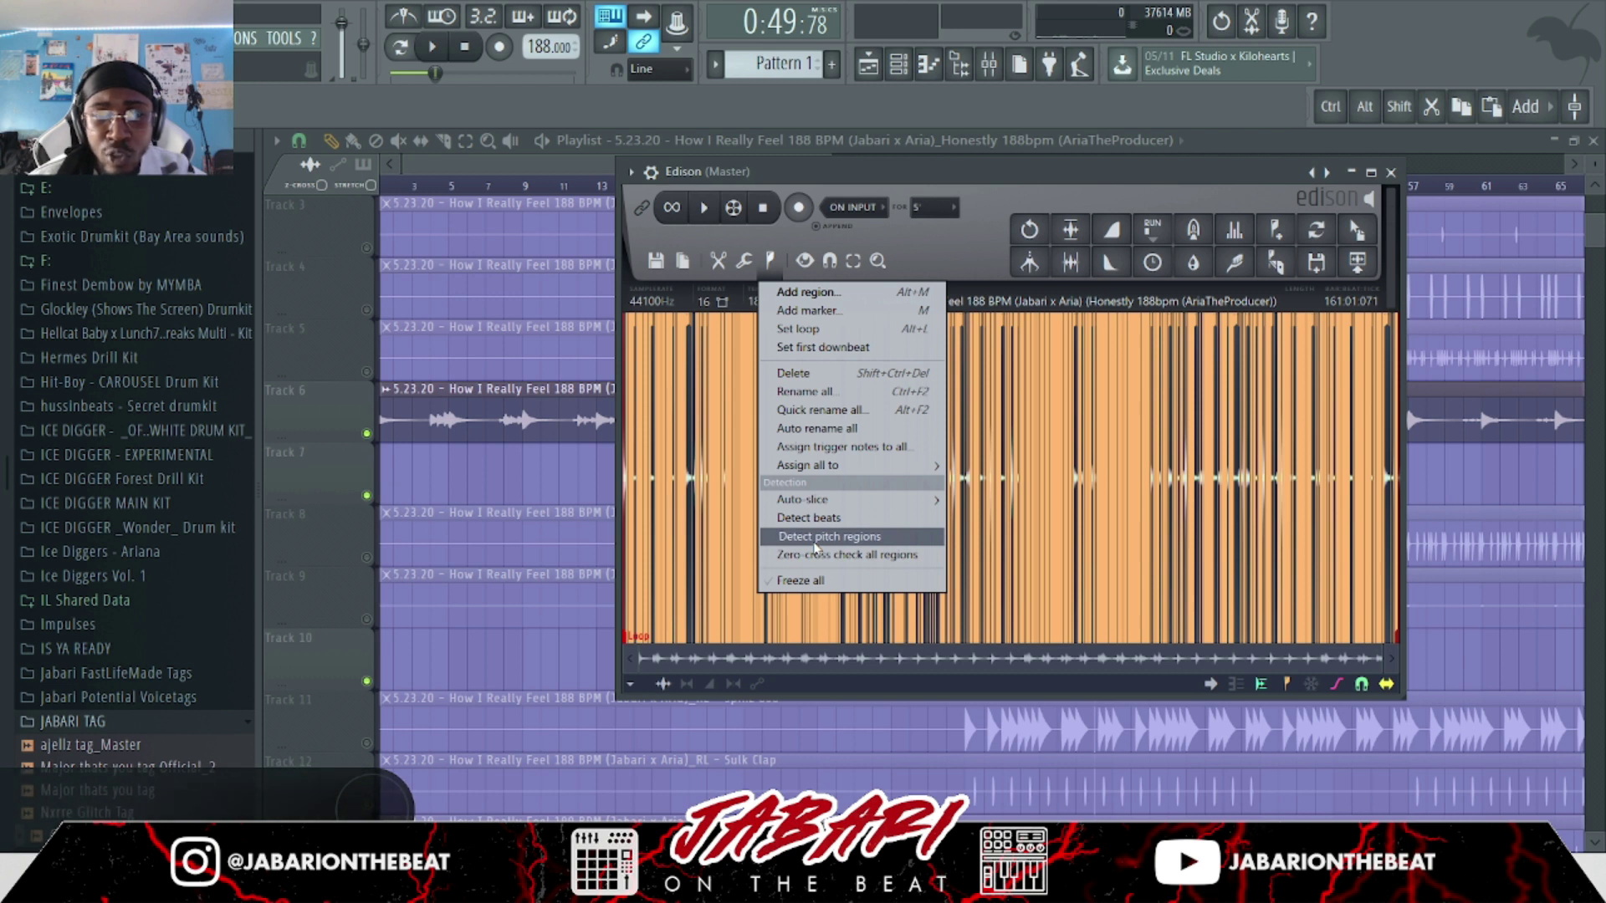
Check the Honestly melody's sample options, and reopen Edison from the Master mixer track to review its region commands.
double_click(519, 403)
left_click_drag(427, 807, 874, 676)
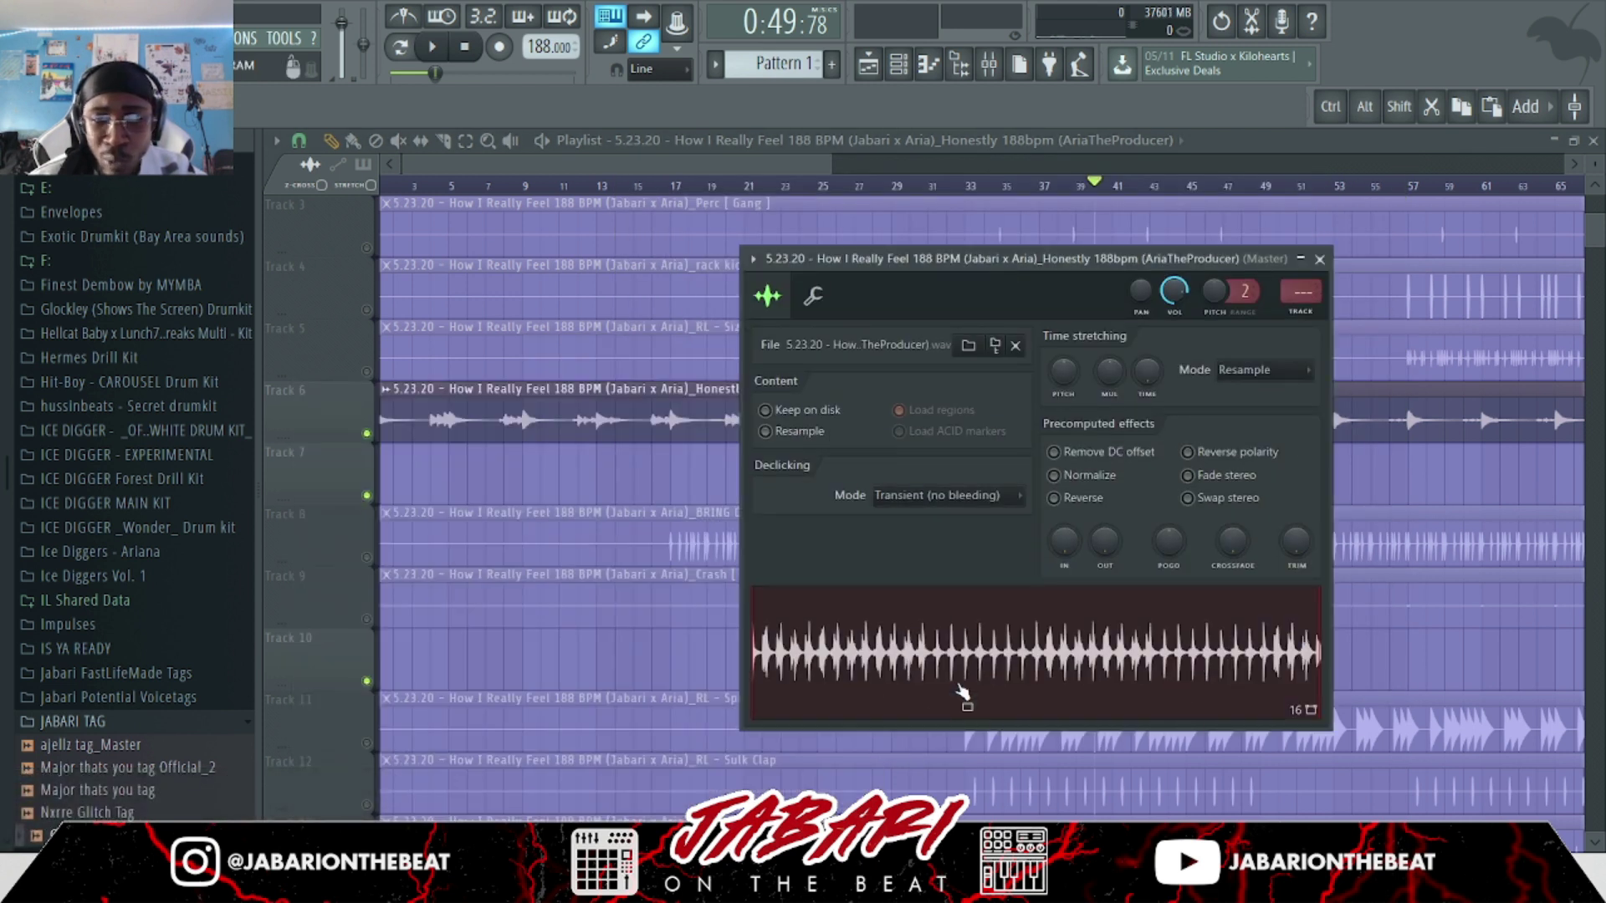
right_click(1031, 642)
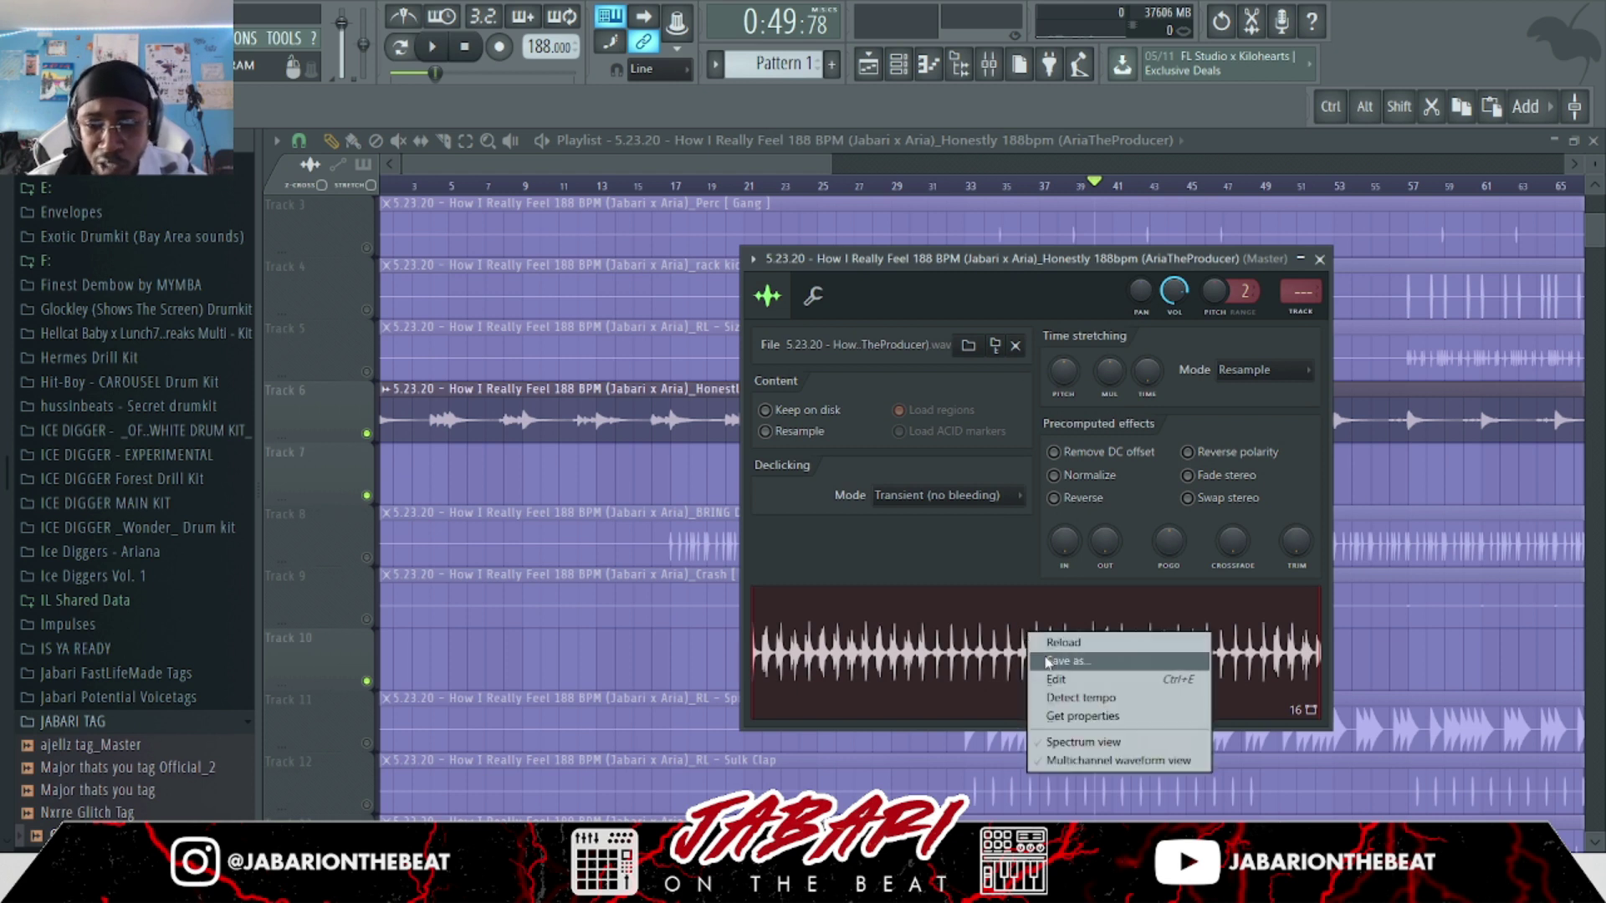
left_click(989, 63)
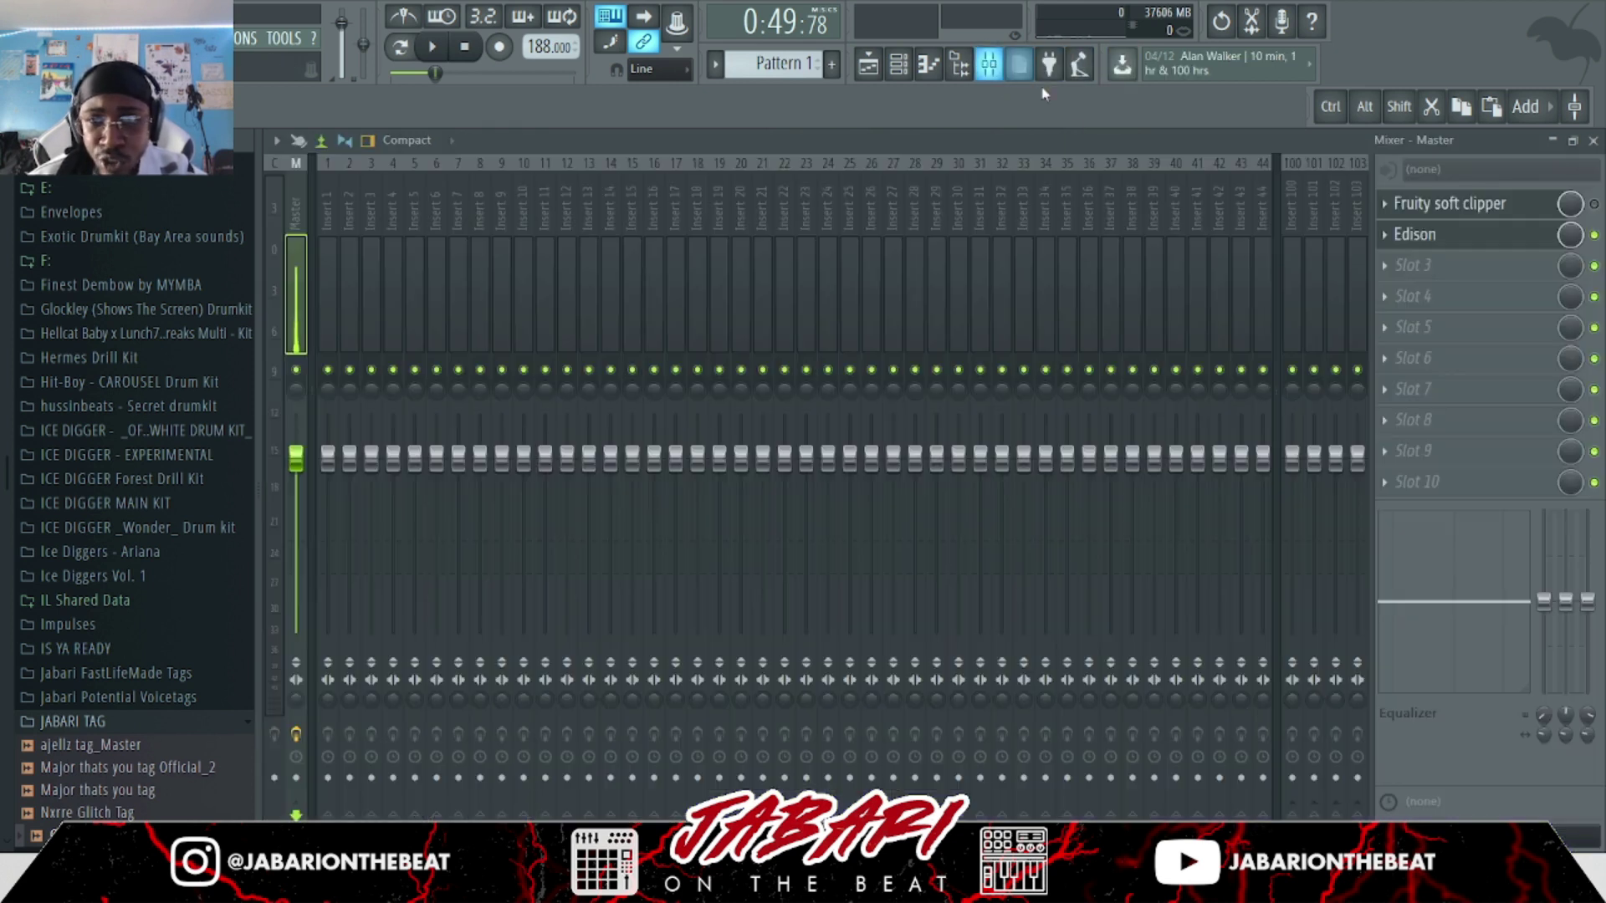
left_click(1438, 234)
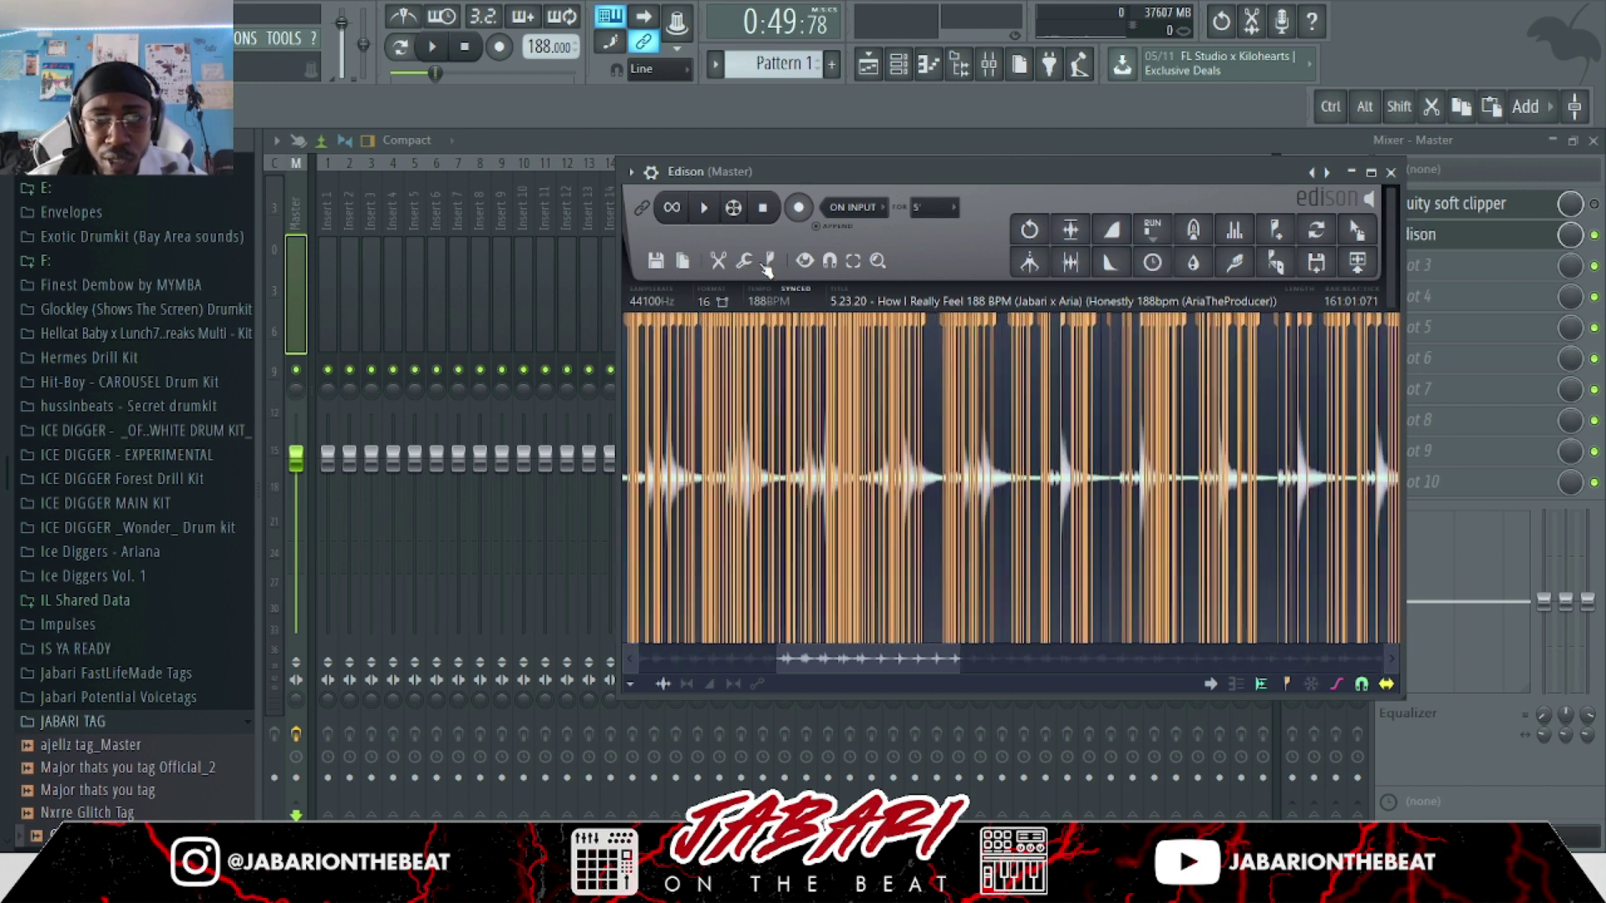
left_click(770, 261)
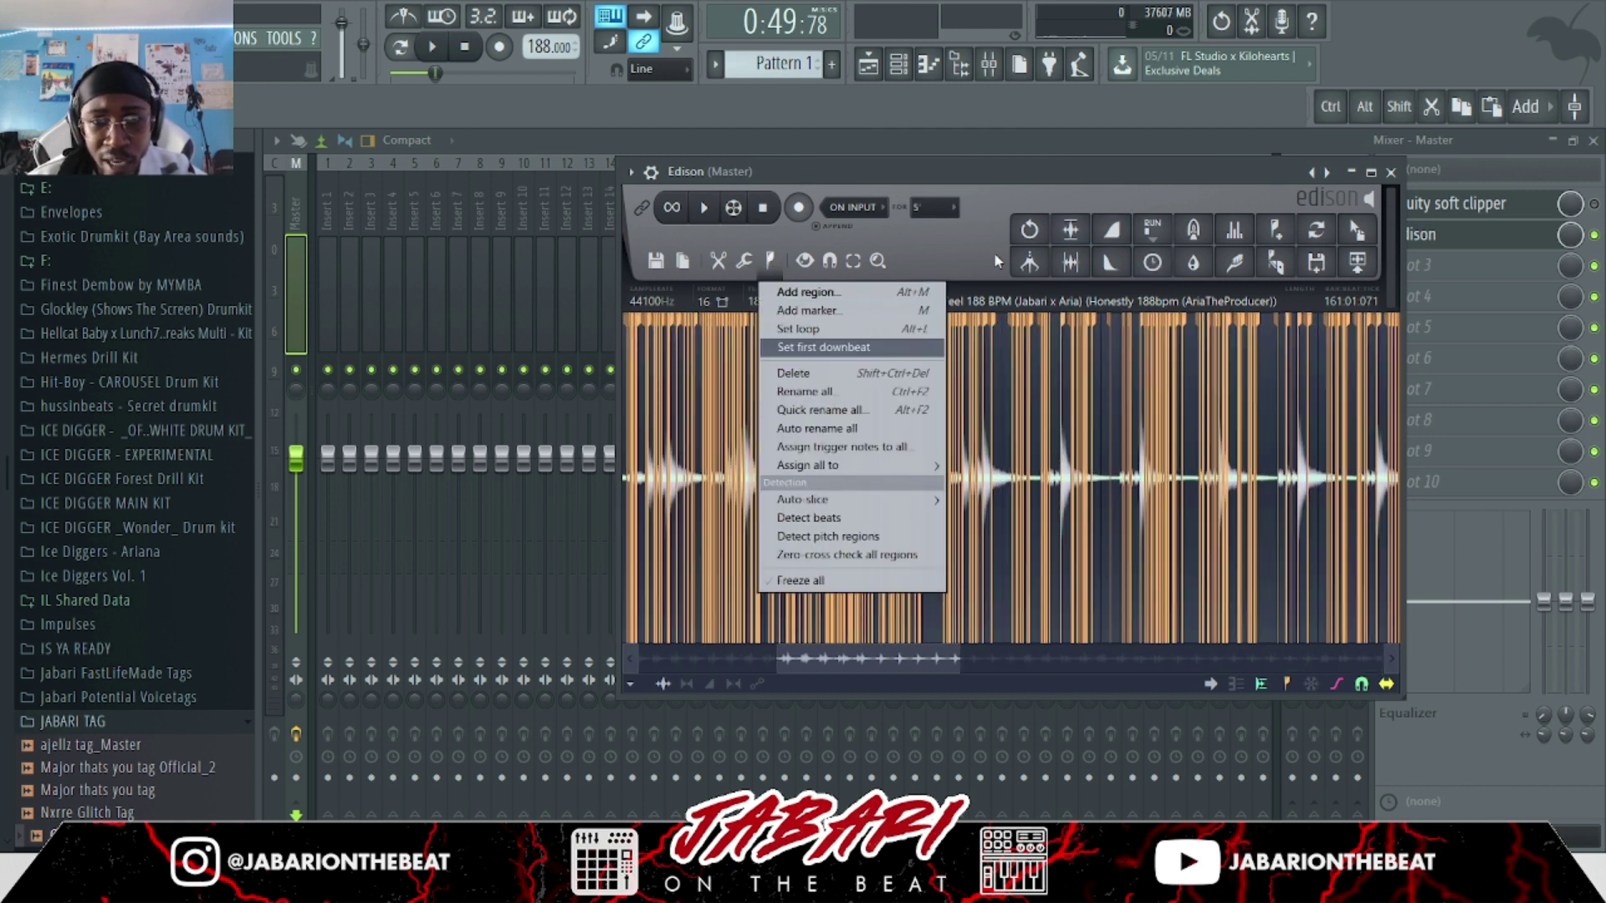
left_click(1012, 179)
Select the opening section of the melody in Edison, from 001:01:000 to about 016:03:054.
scroll(885, 530, "down", 3)
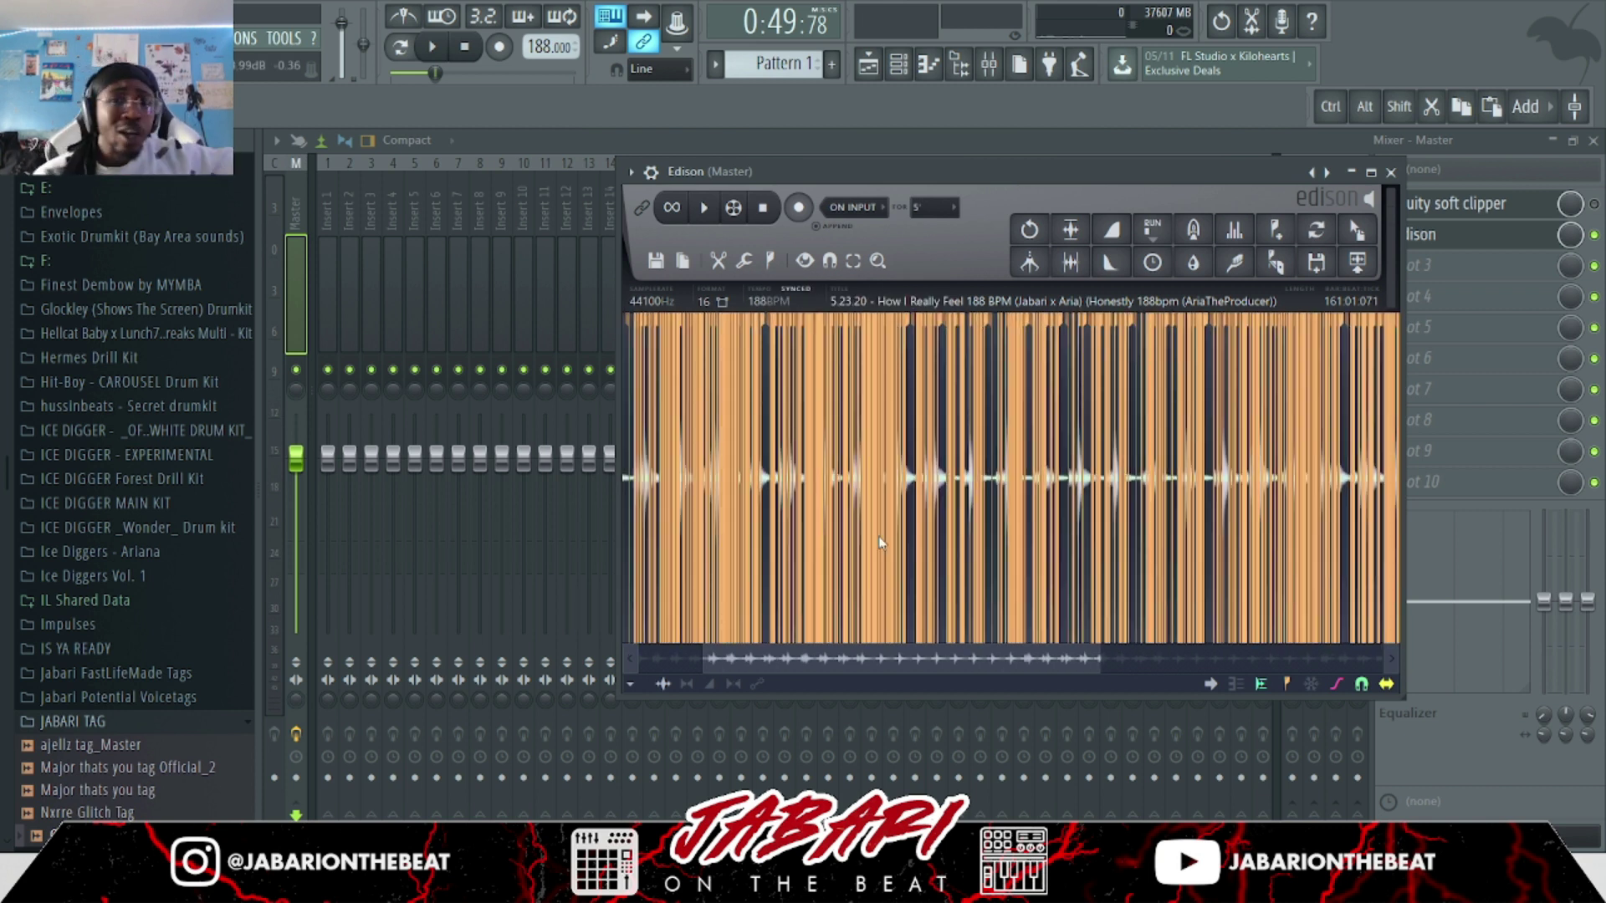
scroll(918, 542, "up", 3)
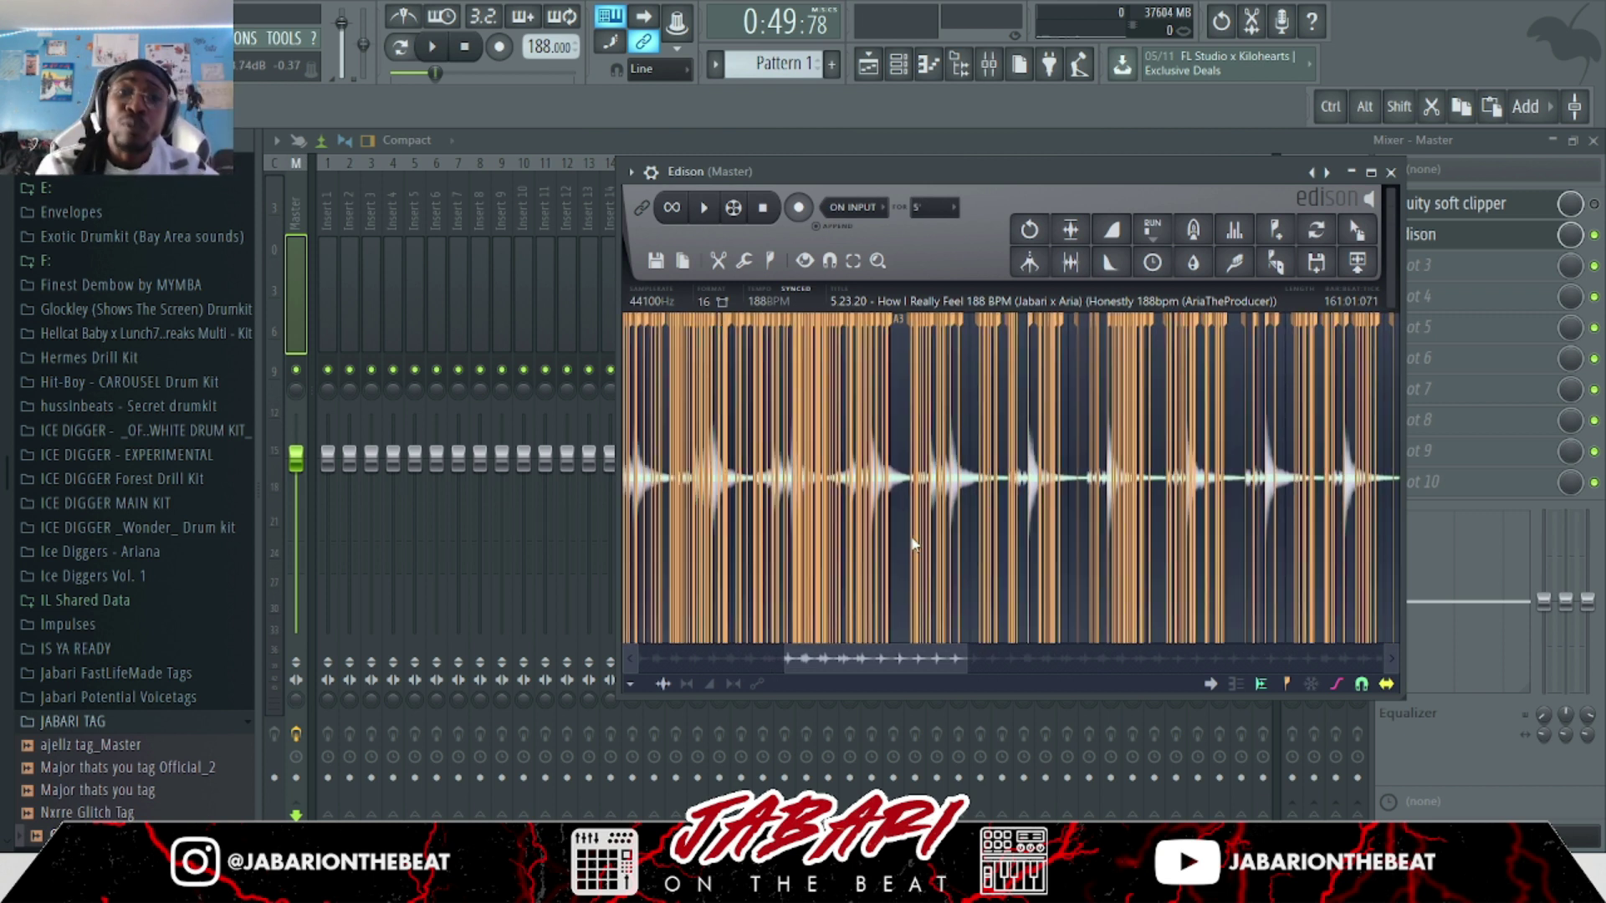
scroll(917, 542, "up", 4)
left_click_drag(920, 532, 945, 511)
scroll(945, 512, "down", 3)
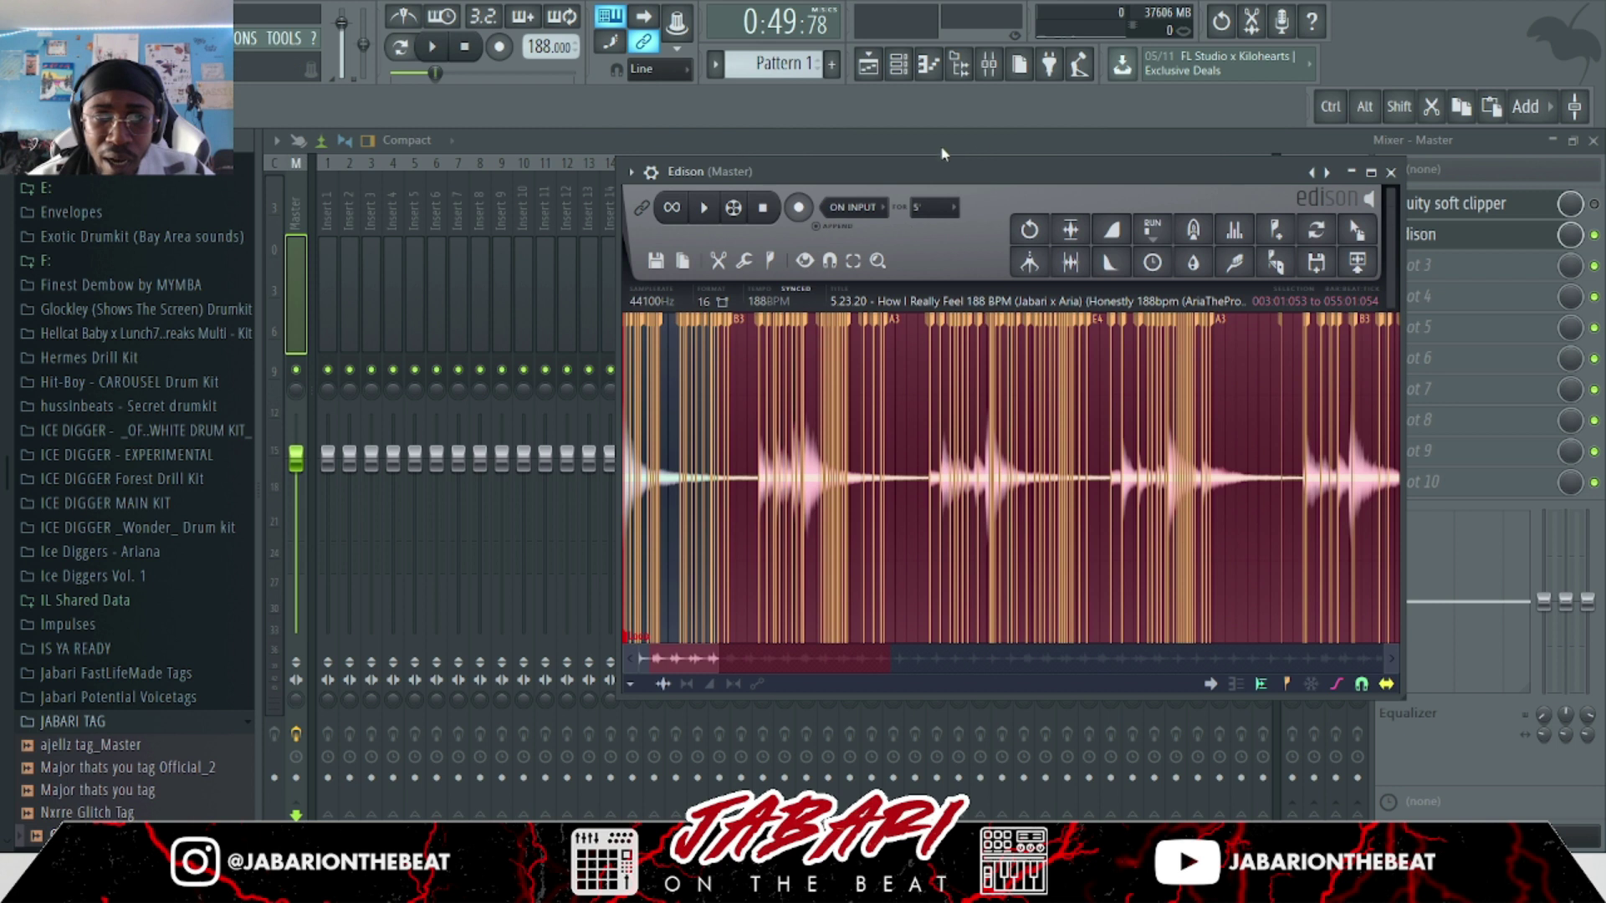
scroll(1189, 428, "down", 3)
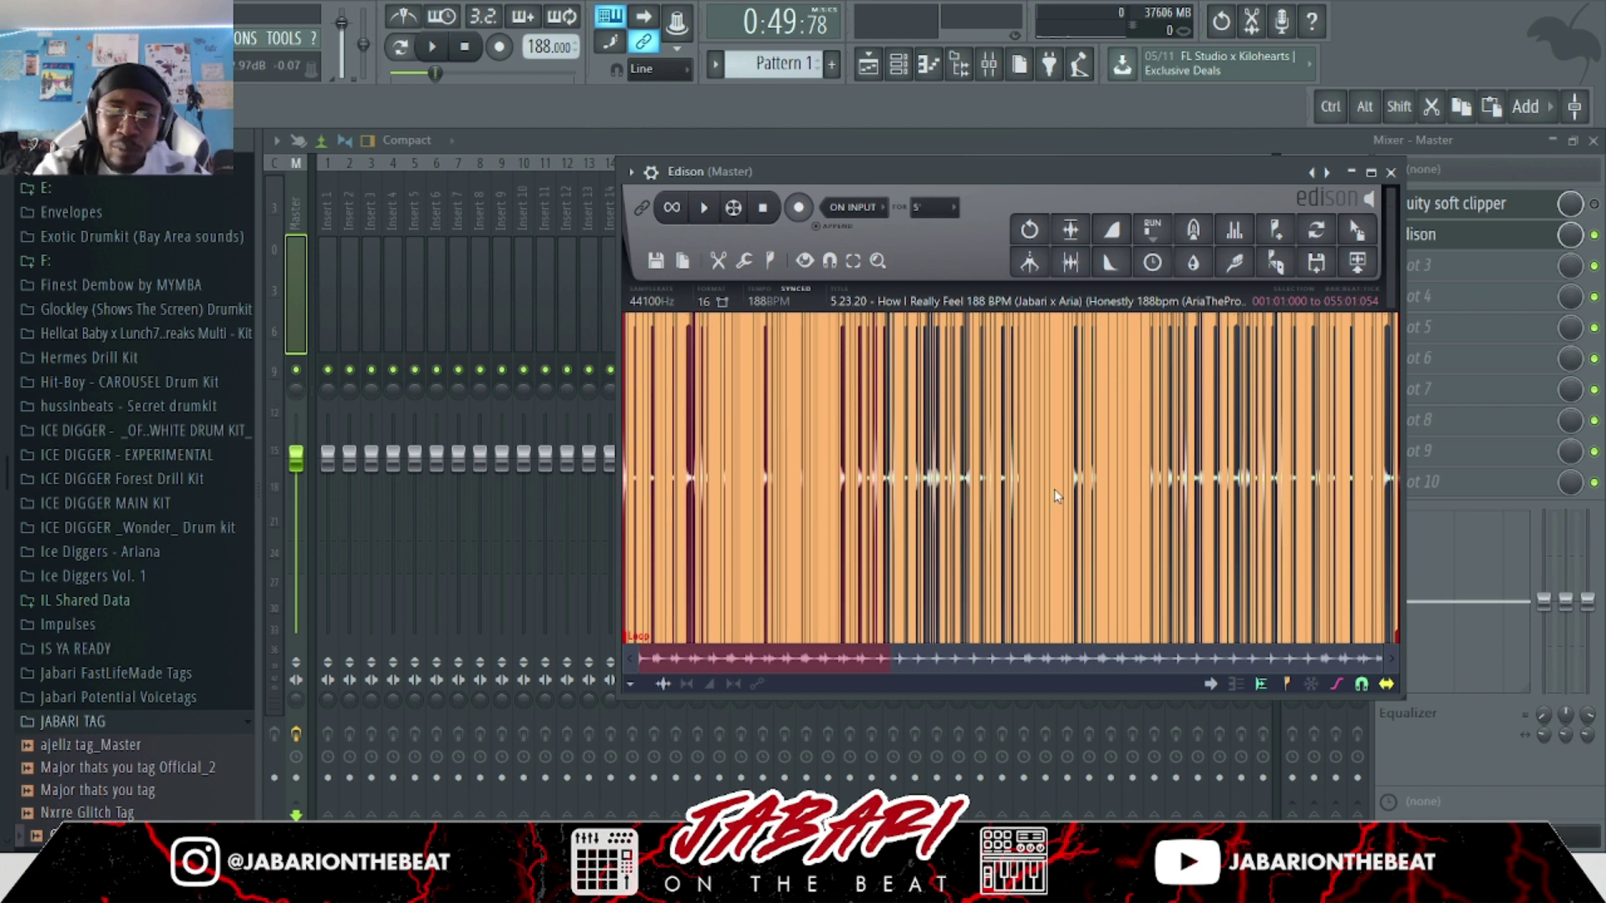
scroll(870, 492, "up", 3)
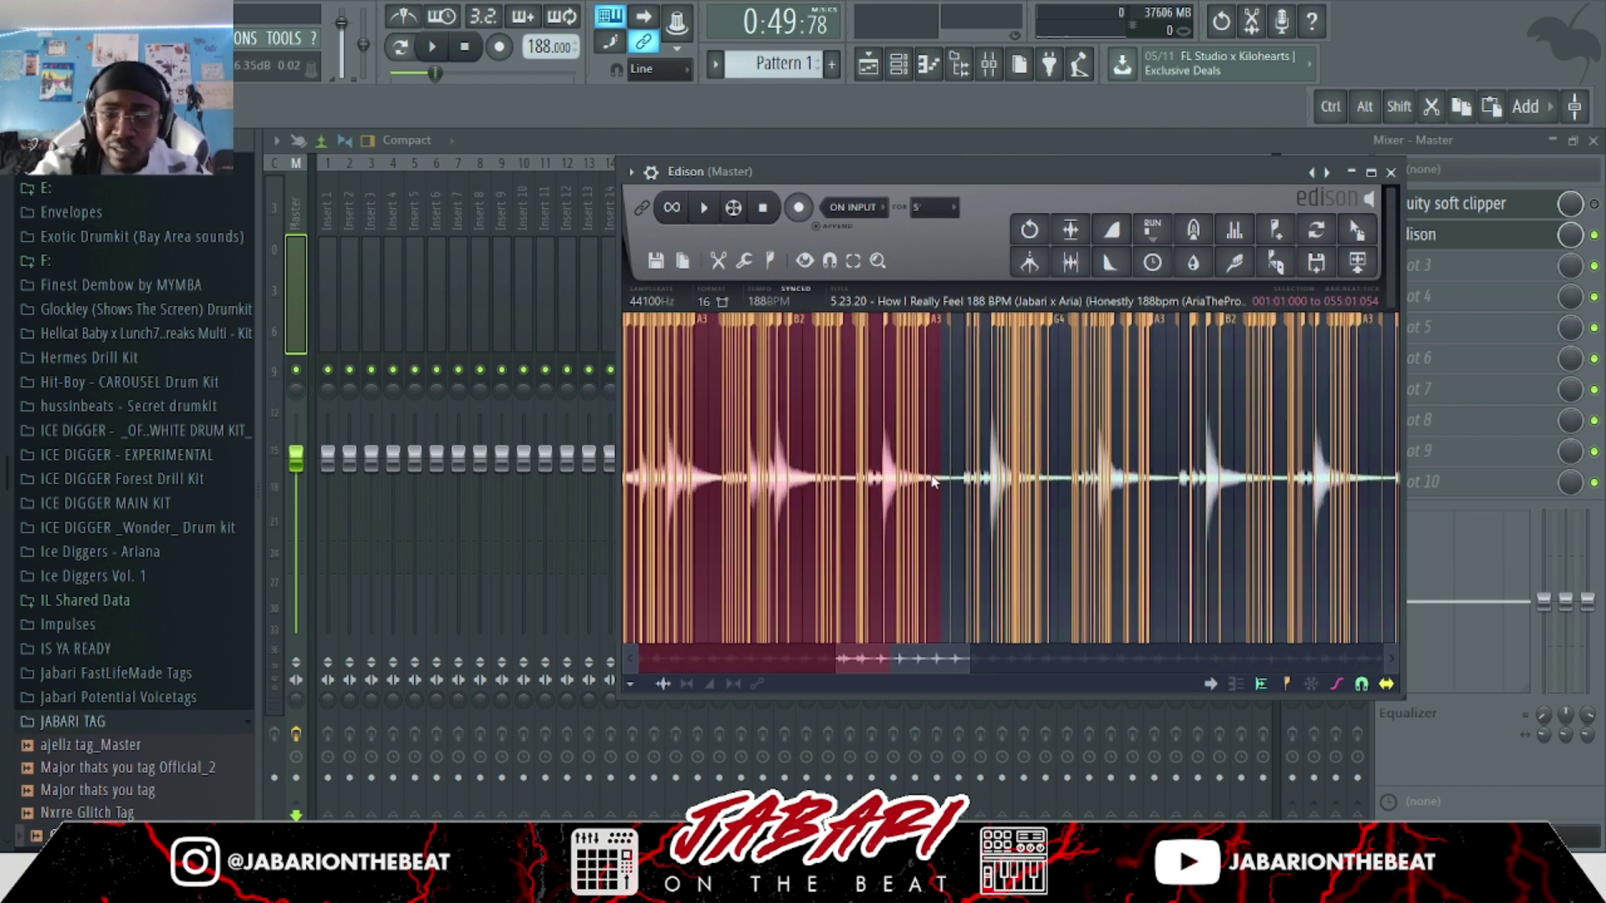
scroll(836, 527, "down", 3)
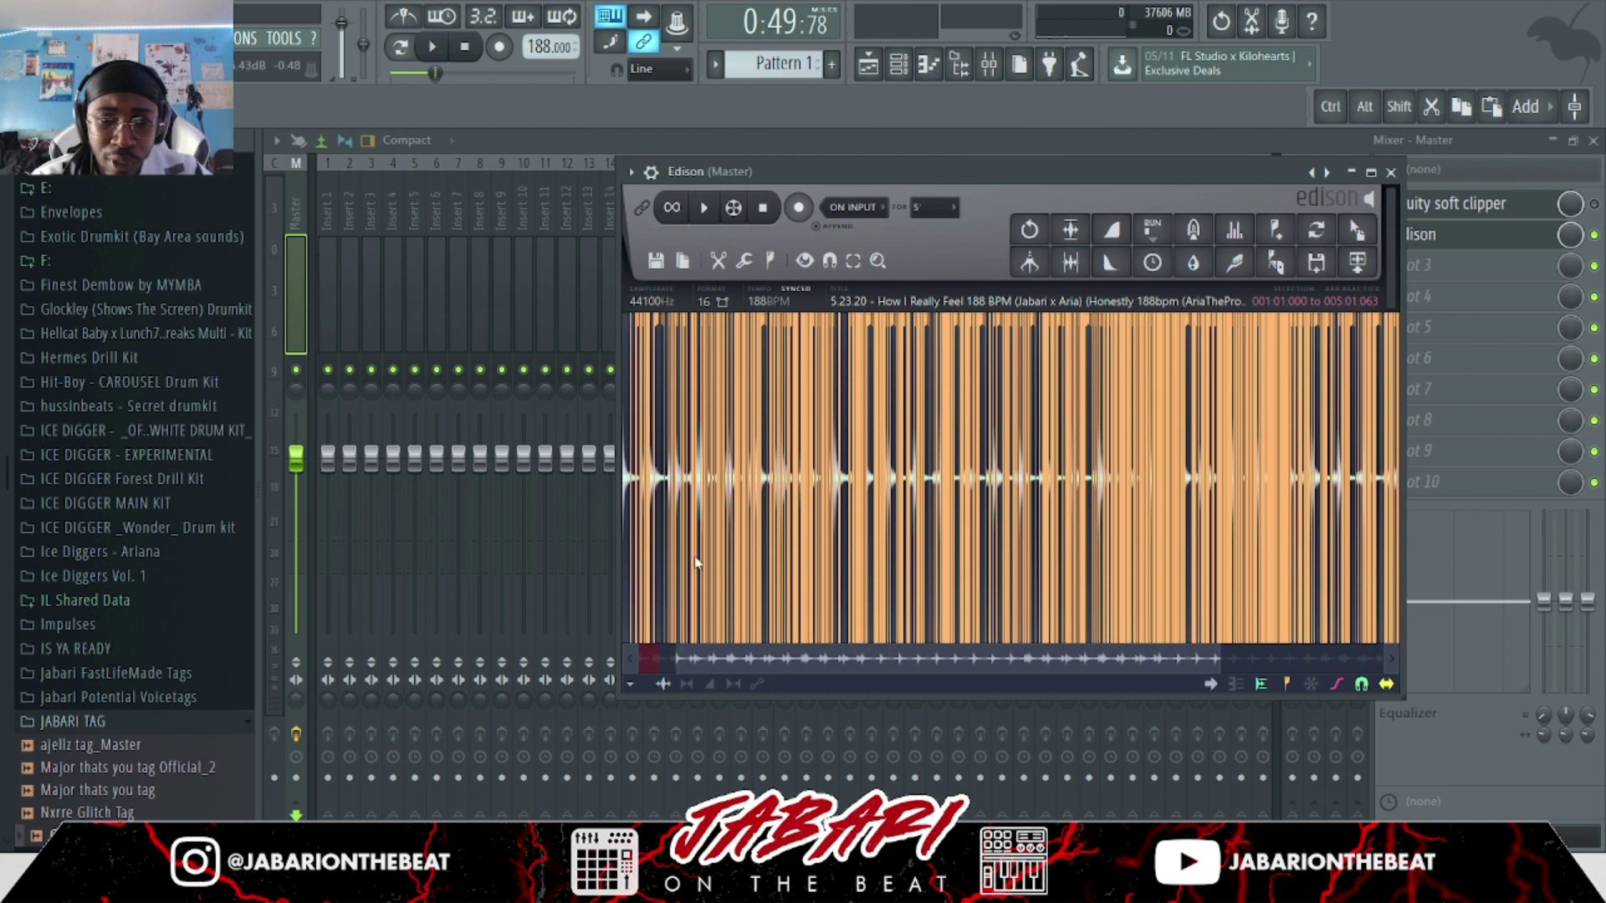
scroll(696, 563, "up", 3)
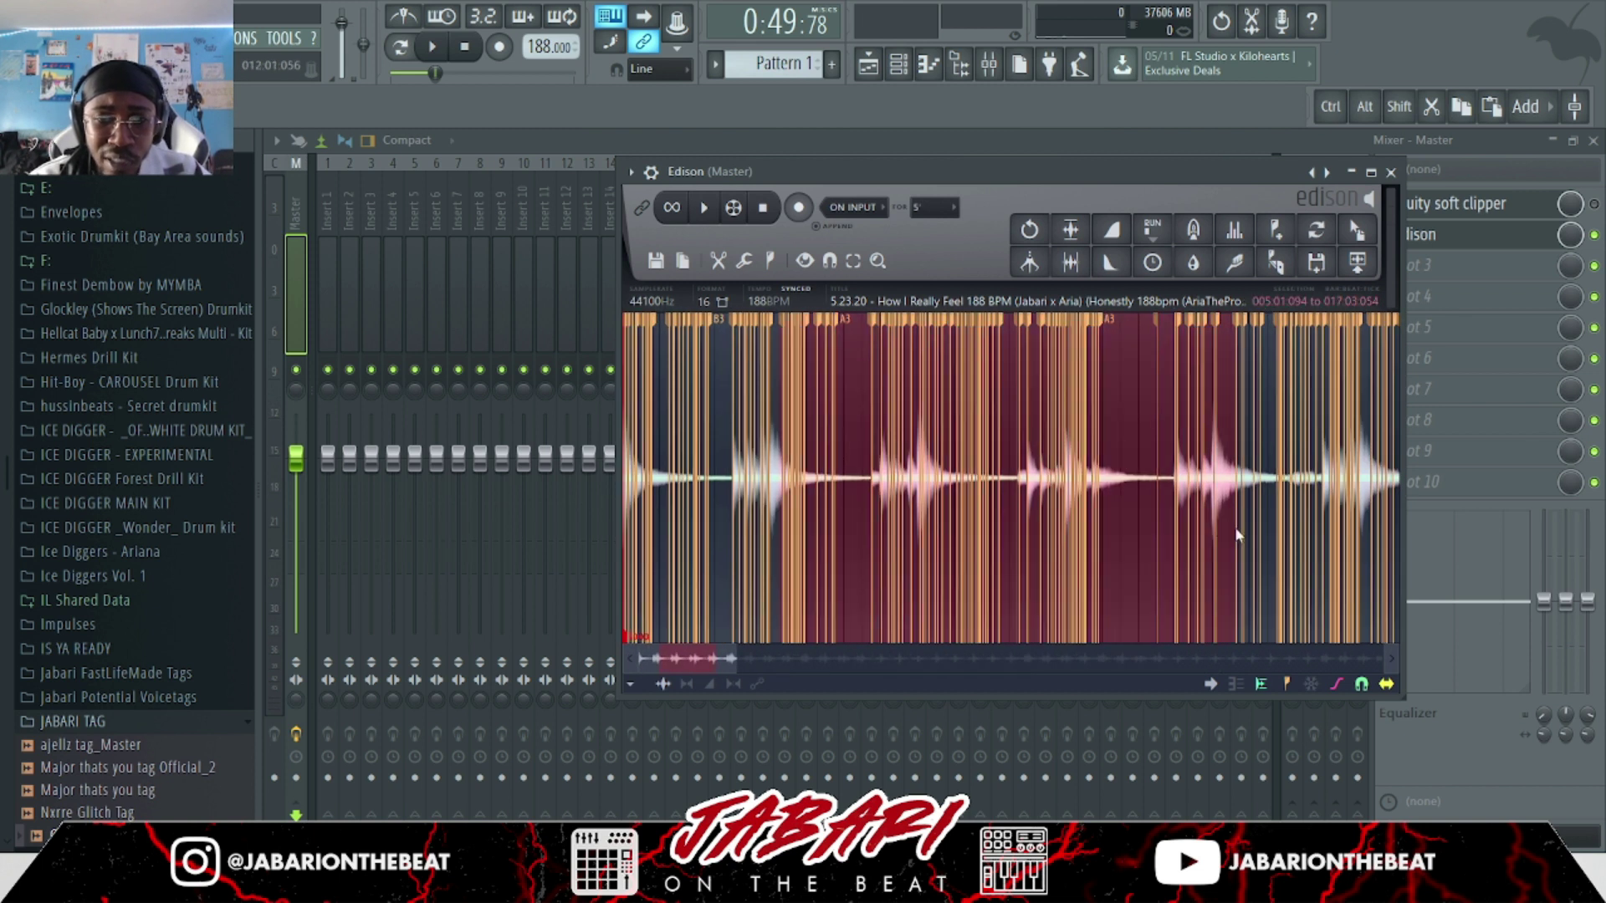
scroll(669, 526, "up", 4)
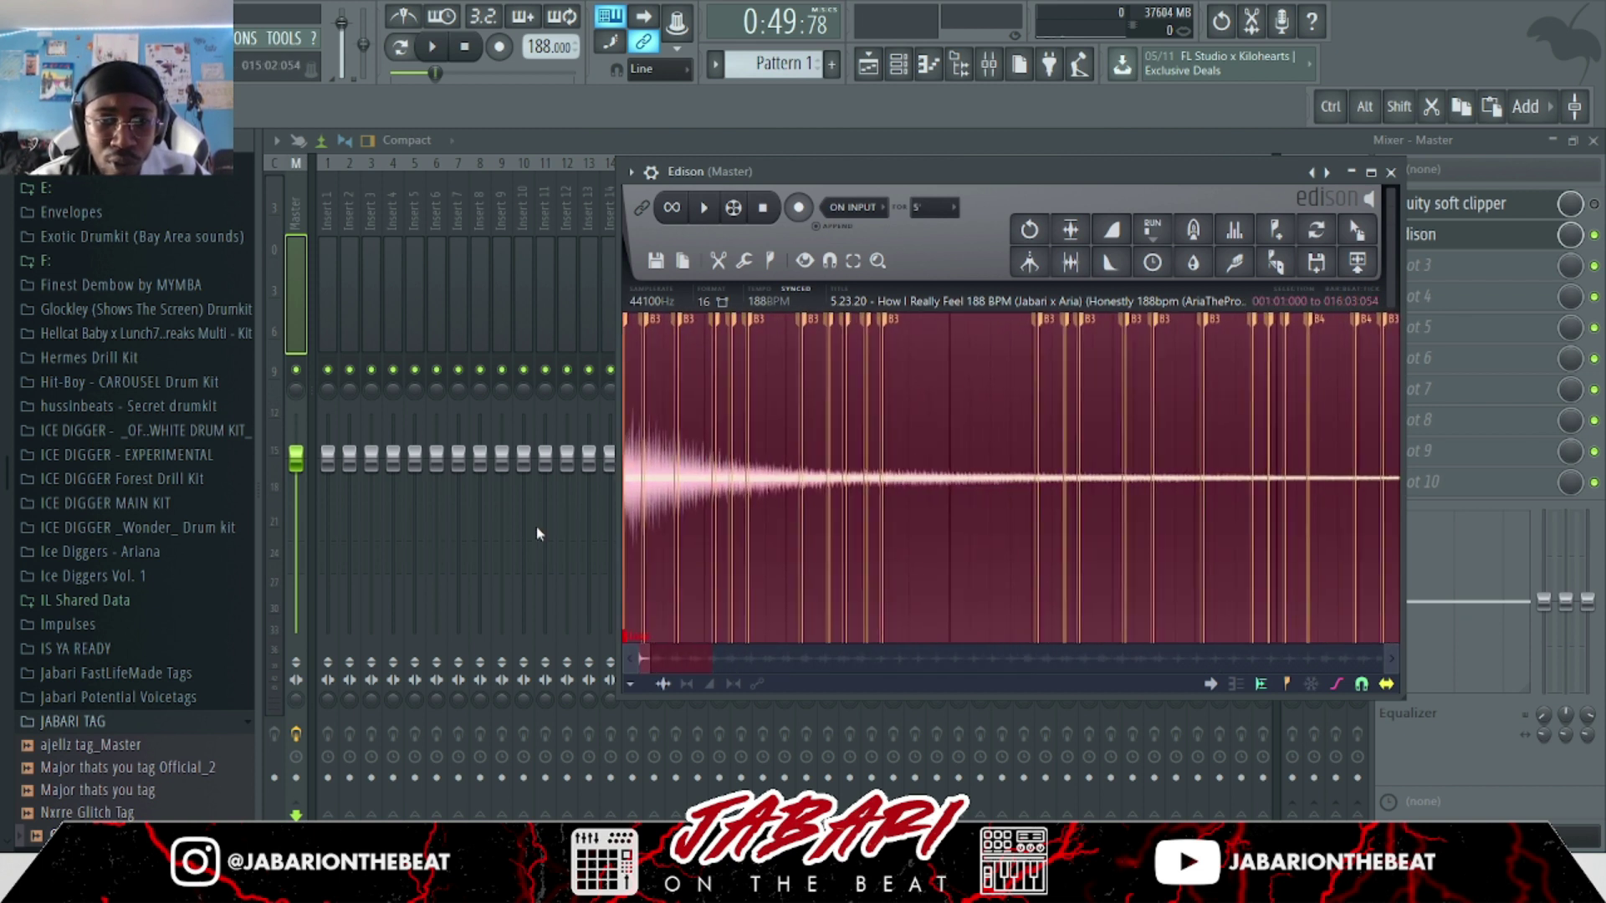
Play the selected melody section in Edison, skipping ahead to the phrase near bar 3.
key("space")
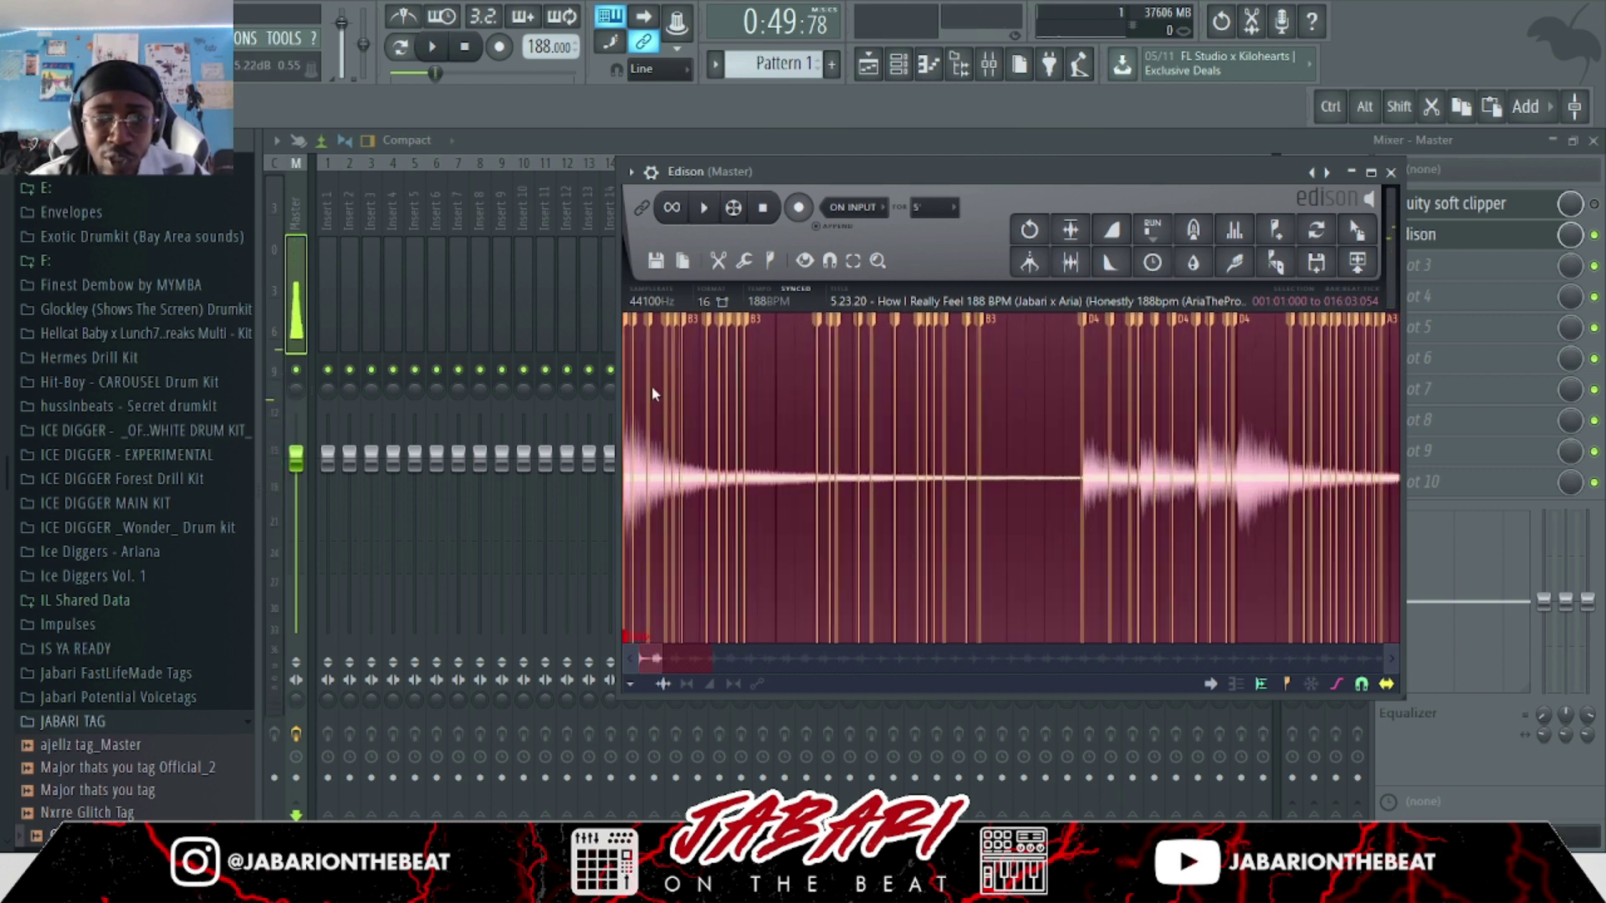
left_click(1066, 429)
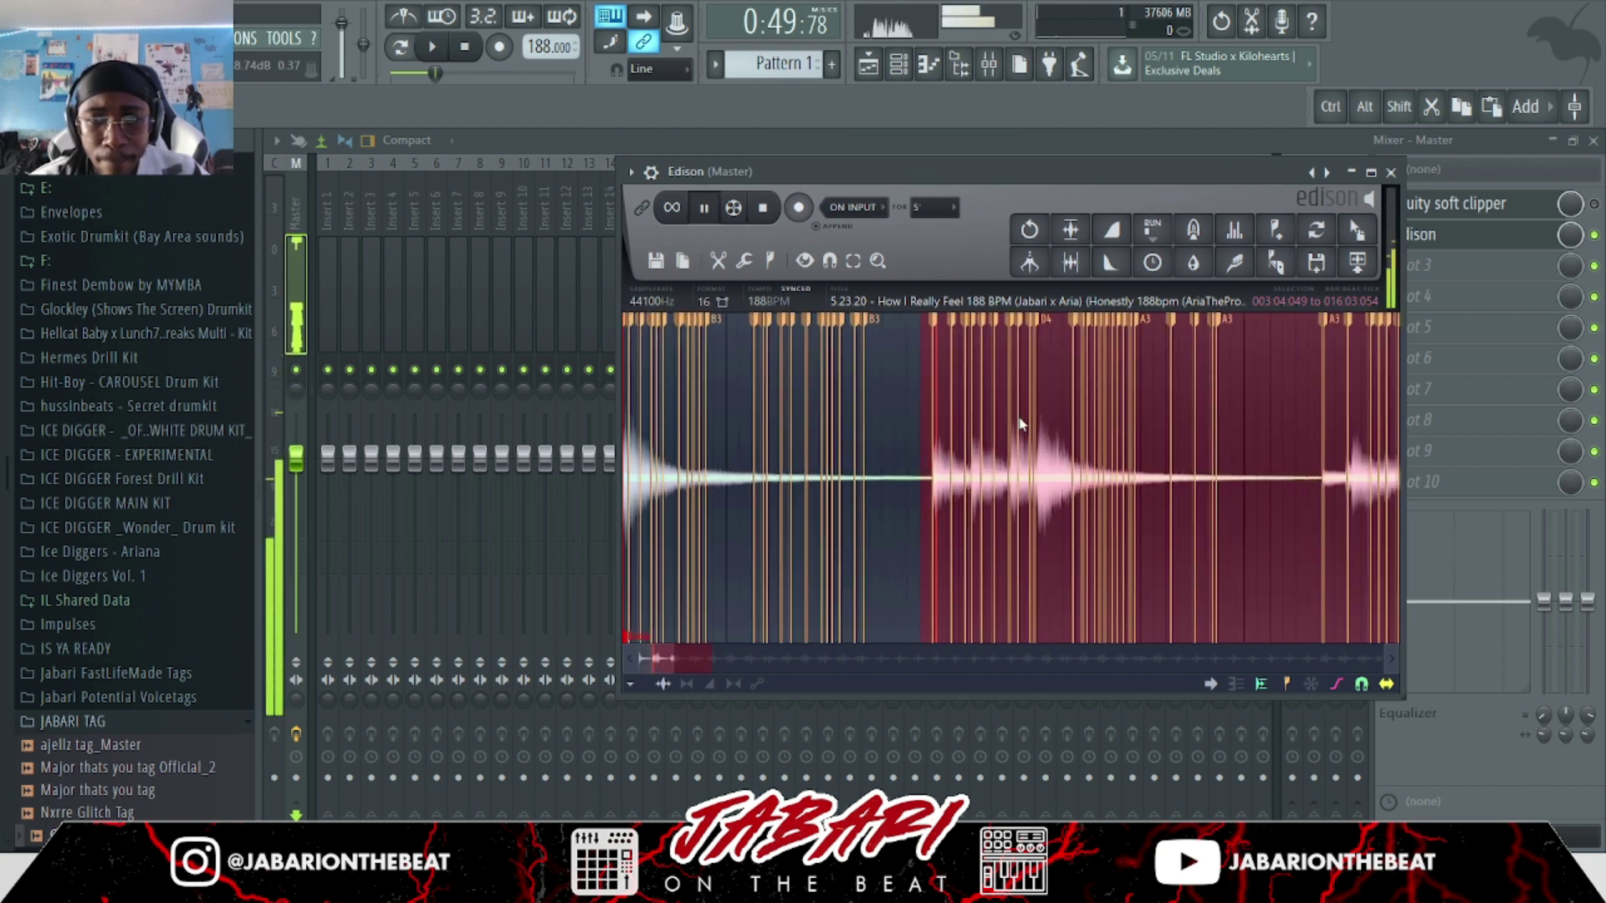
left_click(868, 436)
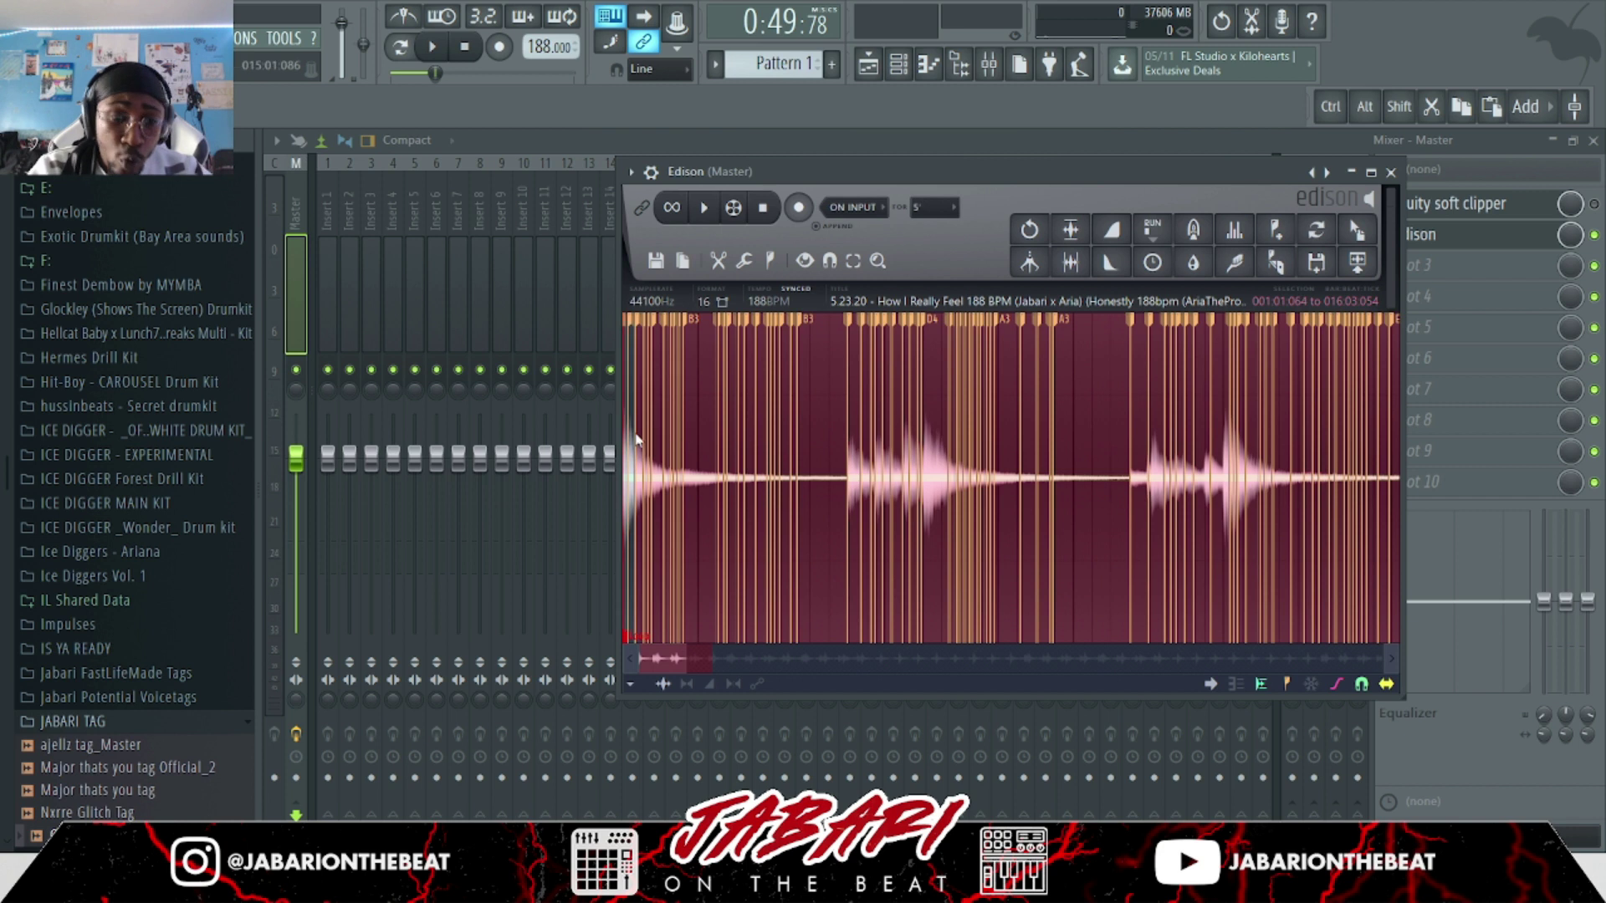
Move the melody selection's start forward through the phrases in Edison to about 007:03:038 and play from there.
left_click_drag(635, 434, 586, 429)
scroll(625, 440, "up", 5)
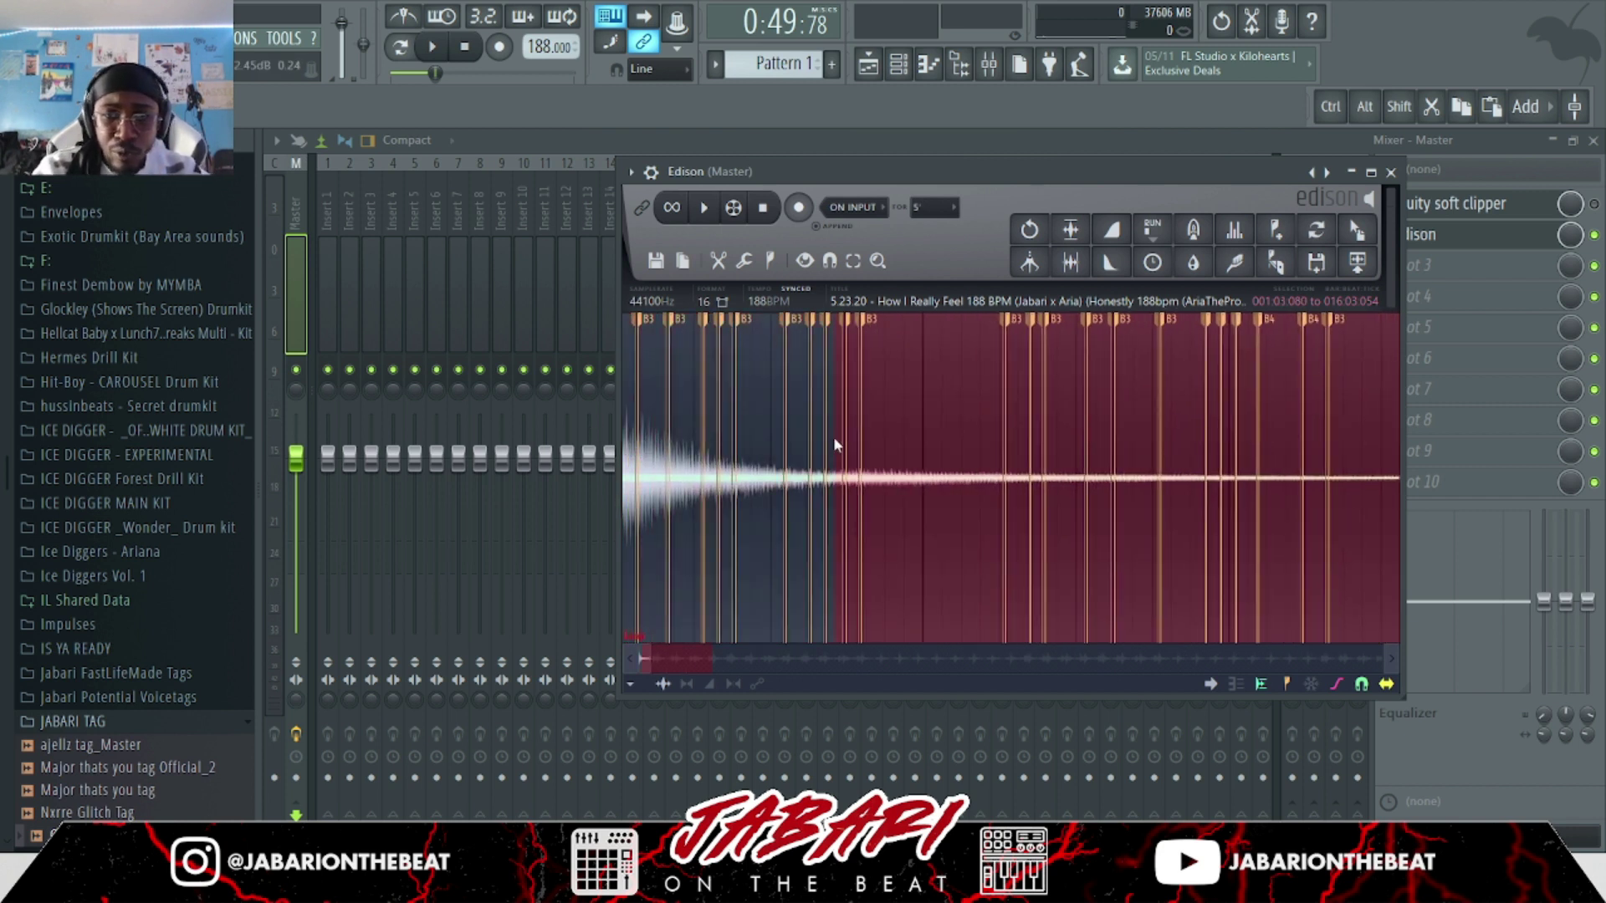
scroll(835, 440, "down", 6)
right_click(809, 447)
scroll(809, 446, "up", 5)
scroll(749, 417, "down", 2)
scroll(751, 423, "down", 3)
right_click(875, 428)
right_click(928, 433)
scroll(929, 433, "up", 4)
left_click_drag(927, 433, 1067, 382)
key("space")
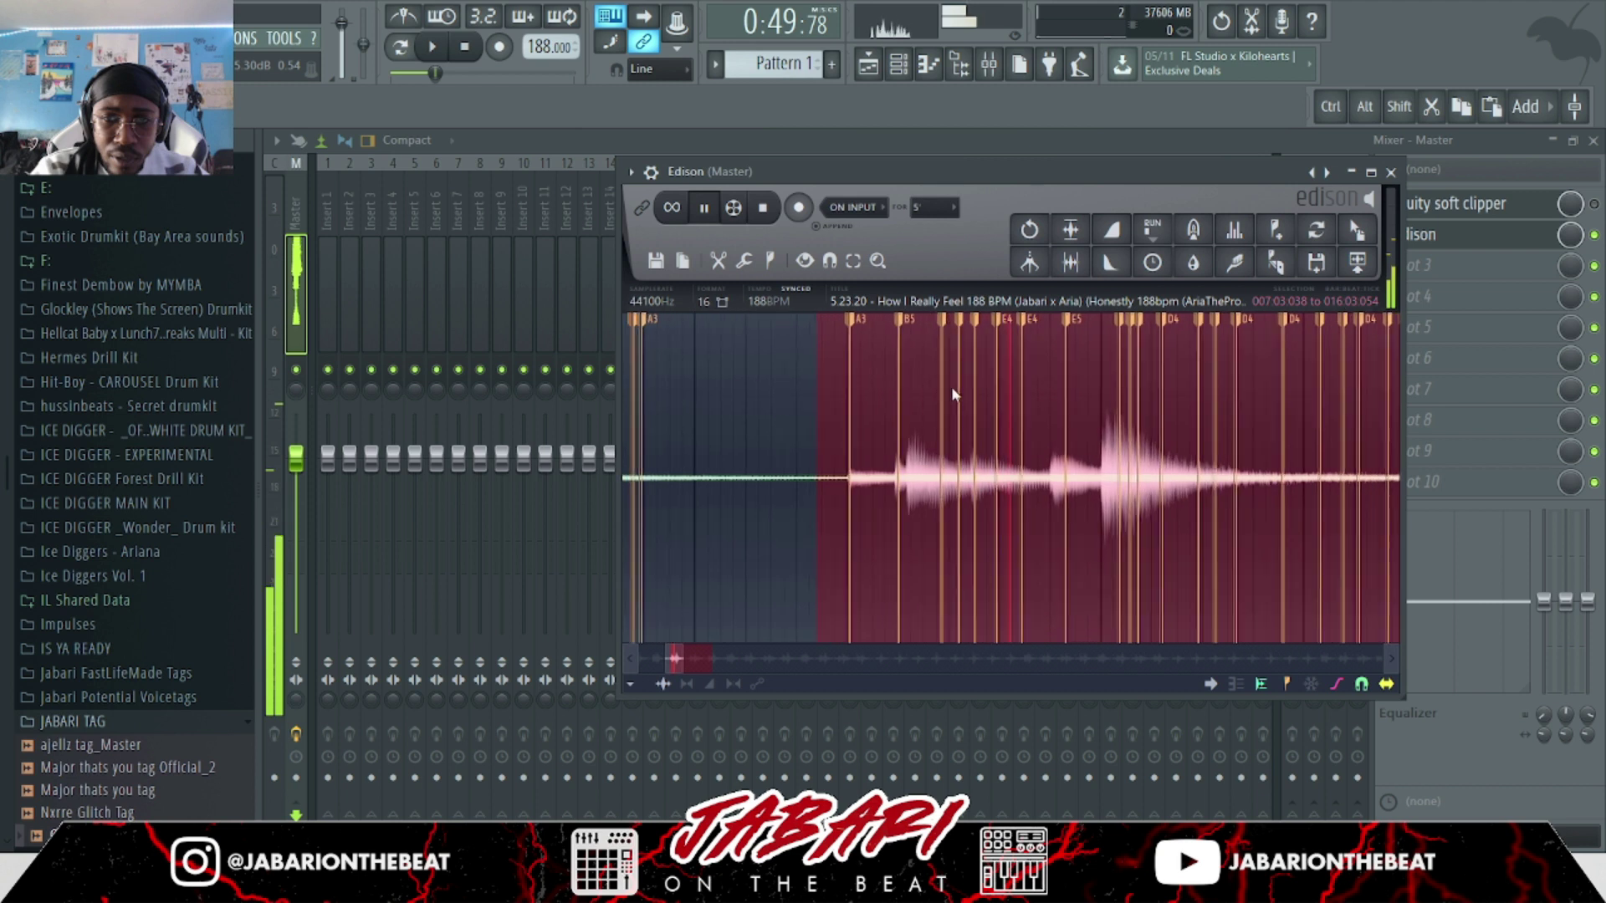
Replay the melody phrase around bars 4 to 6 in Edison, restarting from 004:01:020, 005:01:054, 003:04:069 and 006:03:040.
scroll(920, 387, "down", 5)
right_click(705, 388)
scroll(718, 396, "up", 4)
right_click(786, 419)
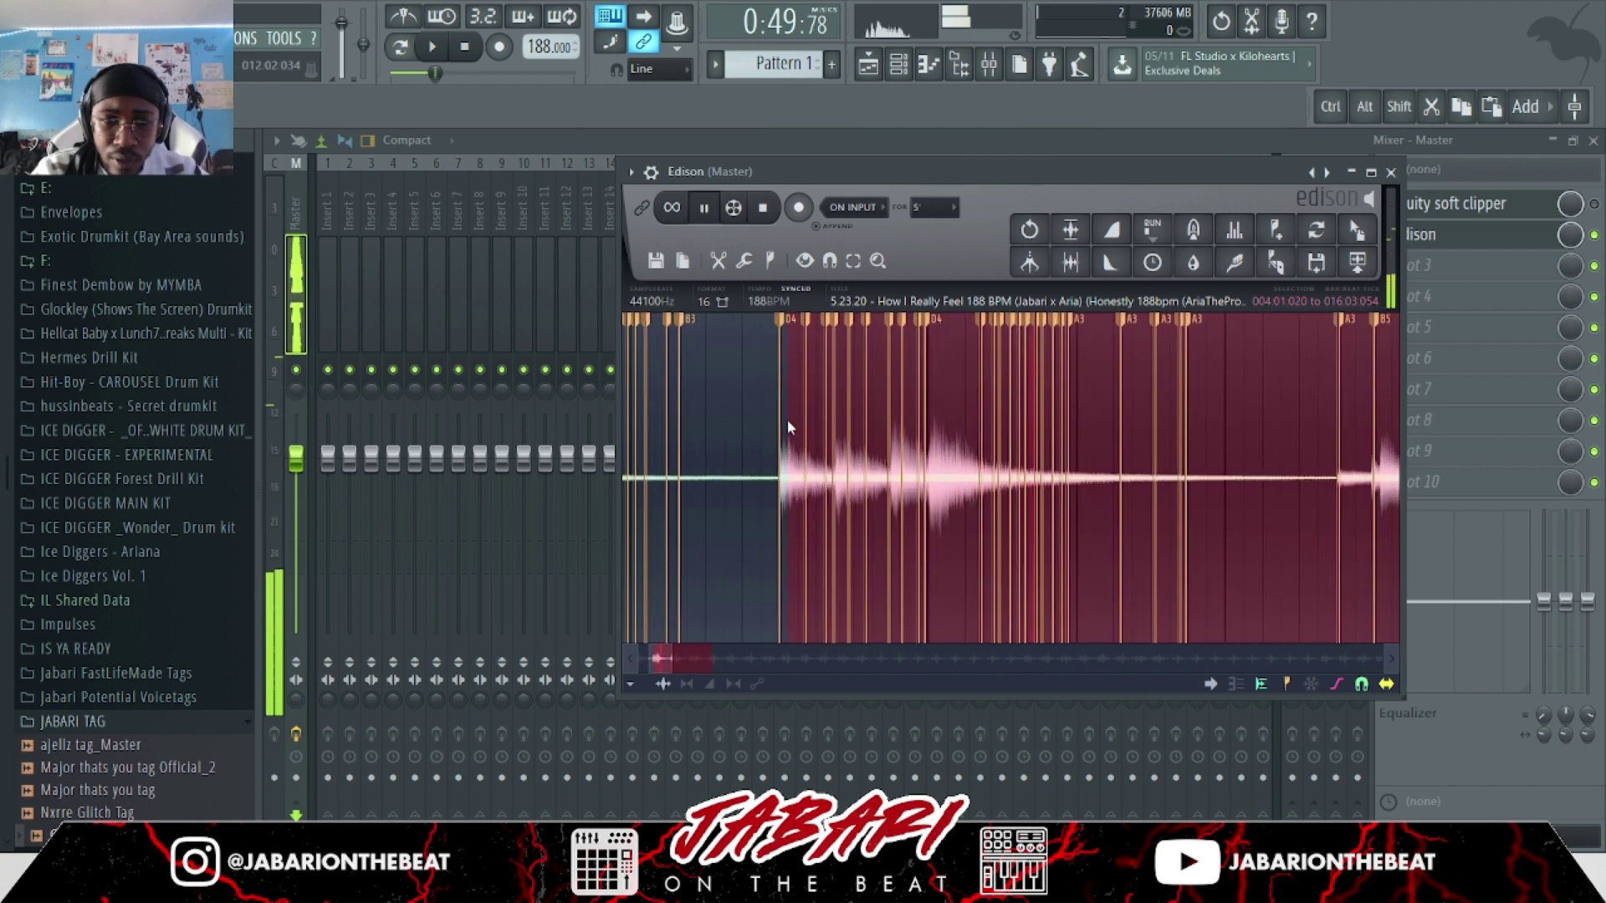
right_click(927, 403)
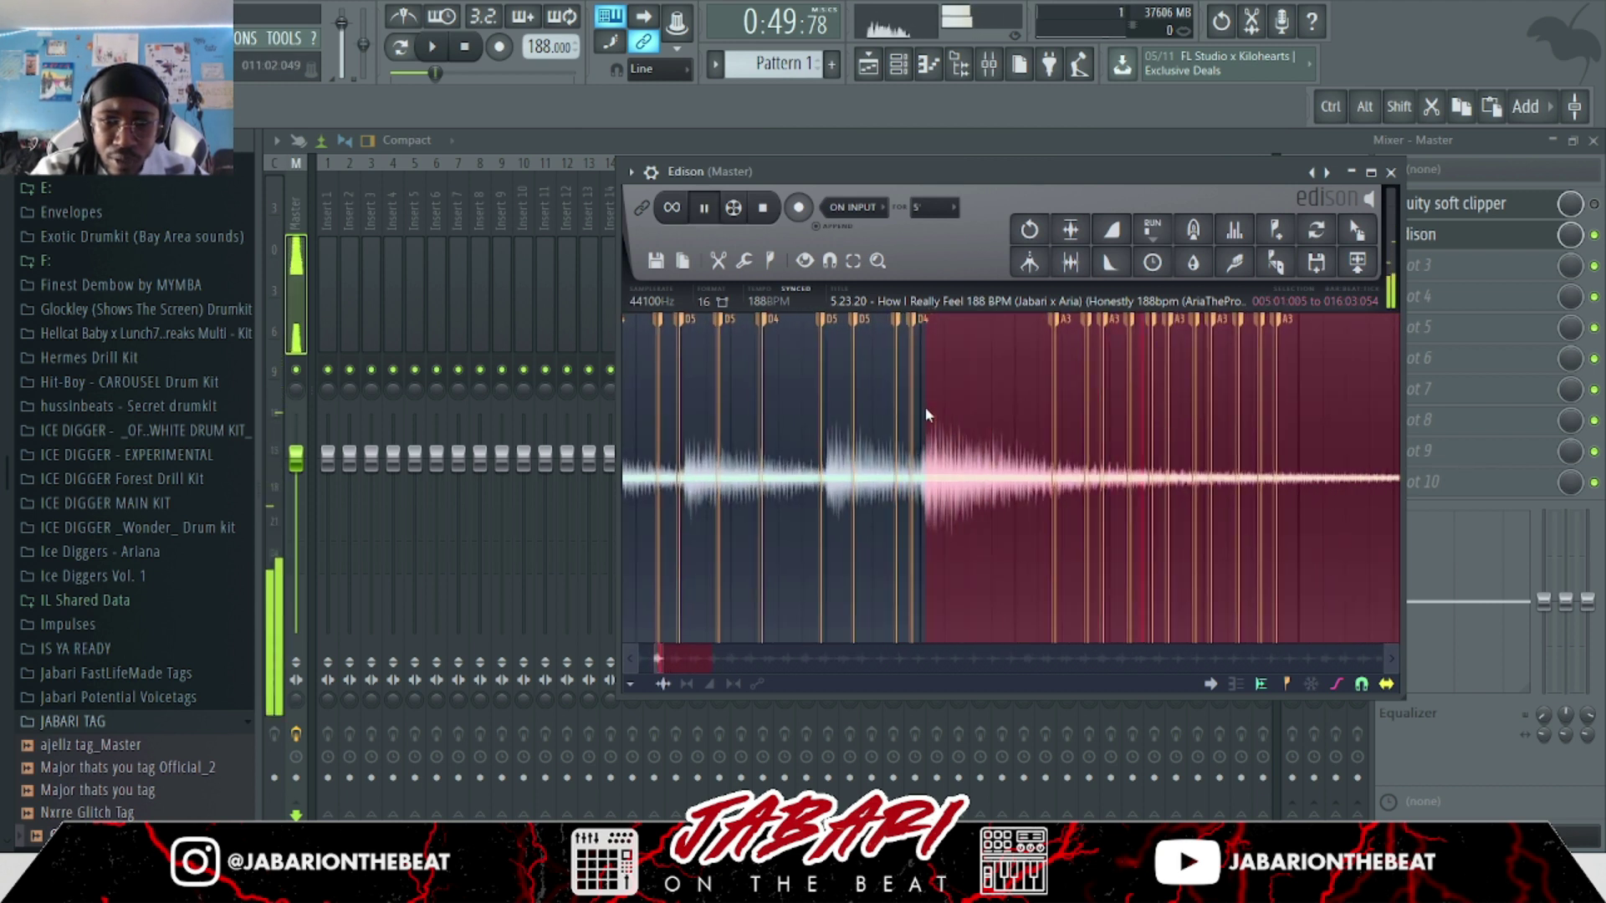
right_click(834, 380)
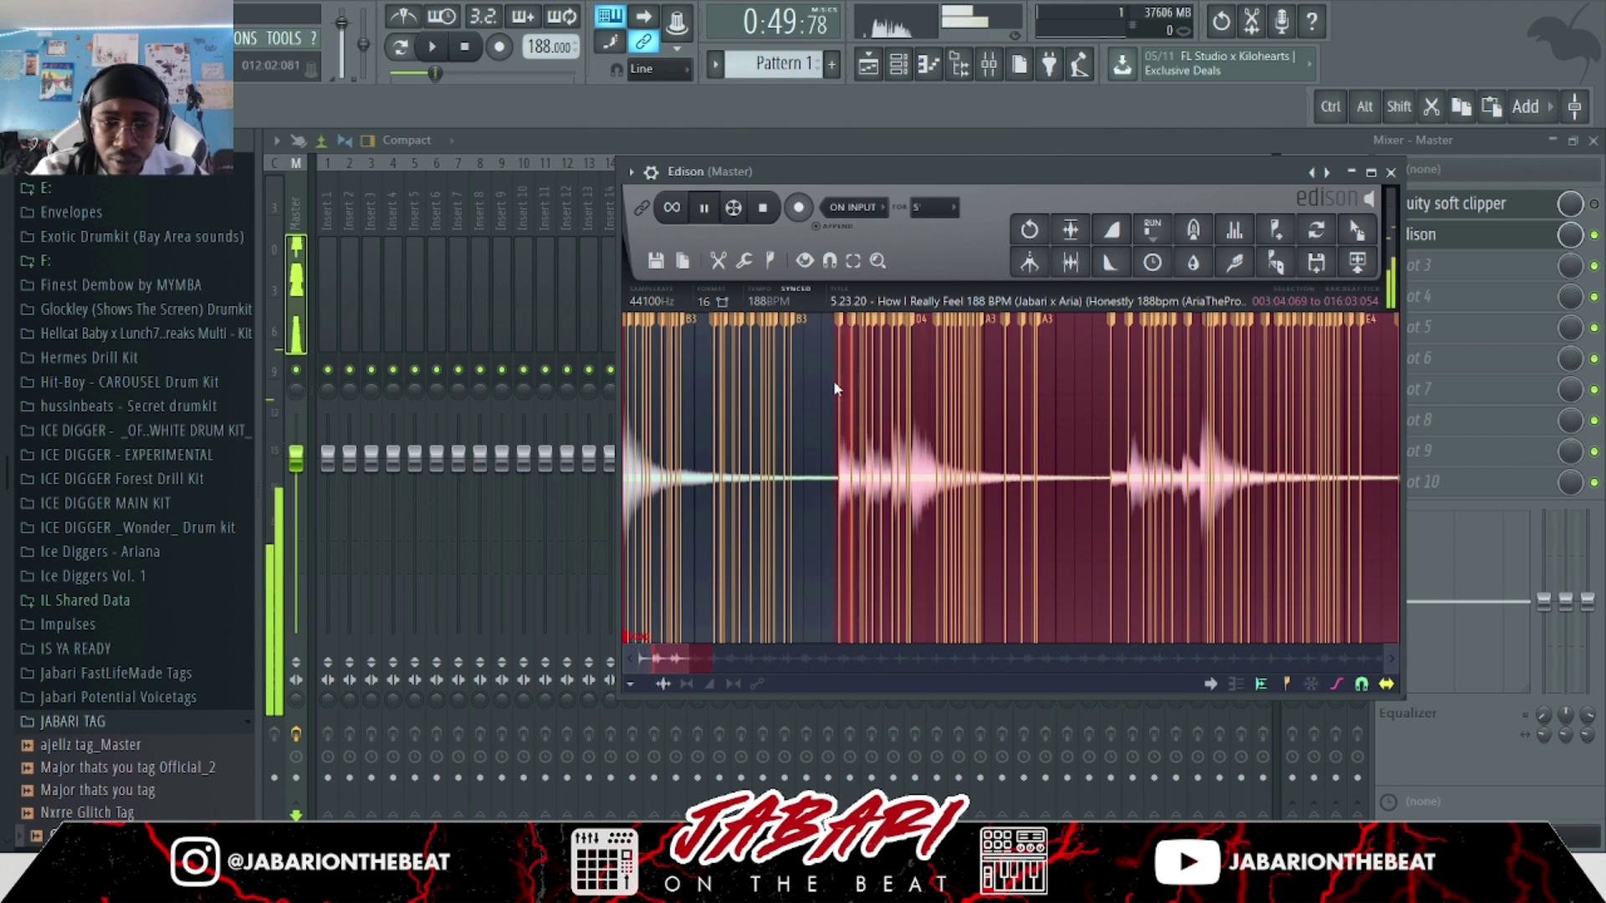
right_click(1034, 371)
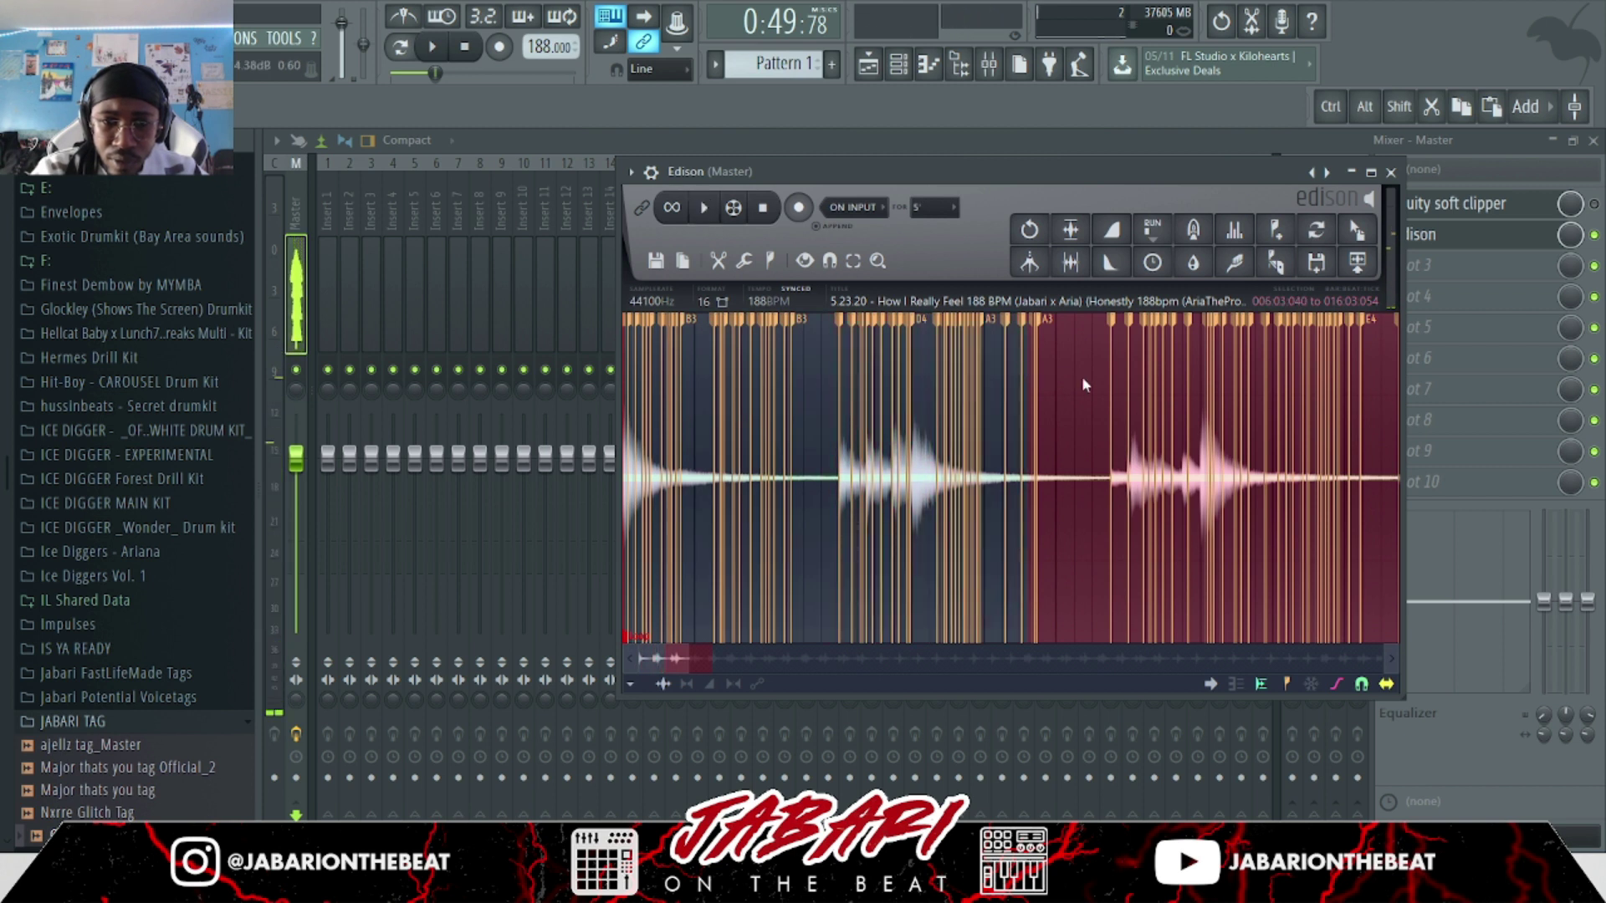
Audition the phrase around bars 8 to 10 in Edison, restarting from 008:01:077, 008:04:075 and 010:02:017.
right_click(1111, 394)
right_click(951, 418)
mouse_move(951, 417)
left_mouse_down()
mouse_move(1135, 397)
mouse_move(978, 419)
left_mouse_up()
key("space")
scroll(1025, 422, "up", 1)
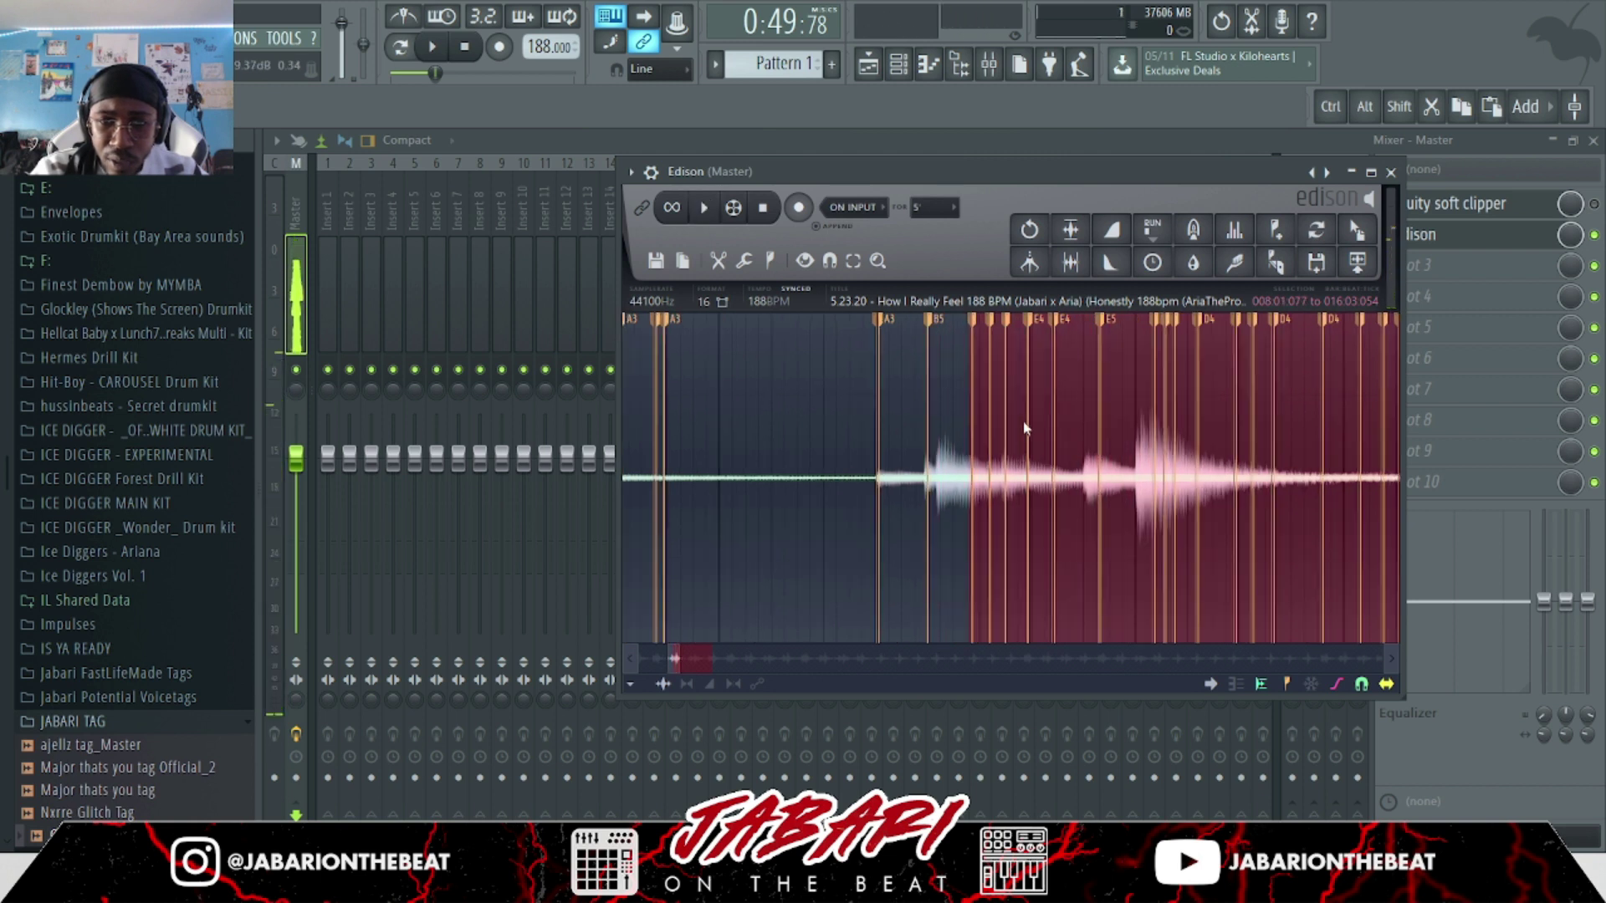
scroll(1026, 428, "up", 1)
right_click(1018, 444)
scroll(1288, 421, "down", 4)
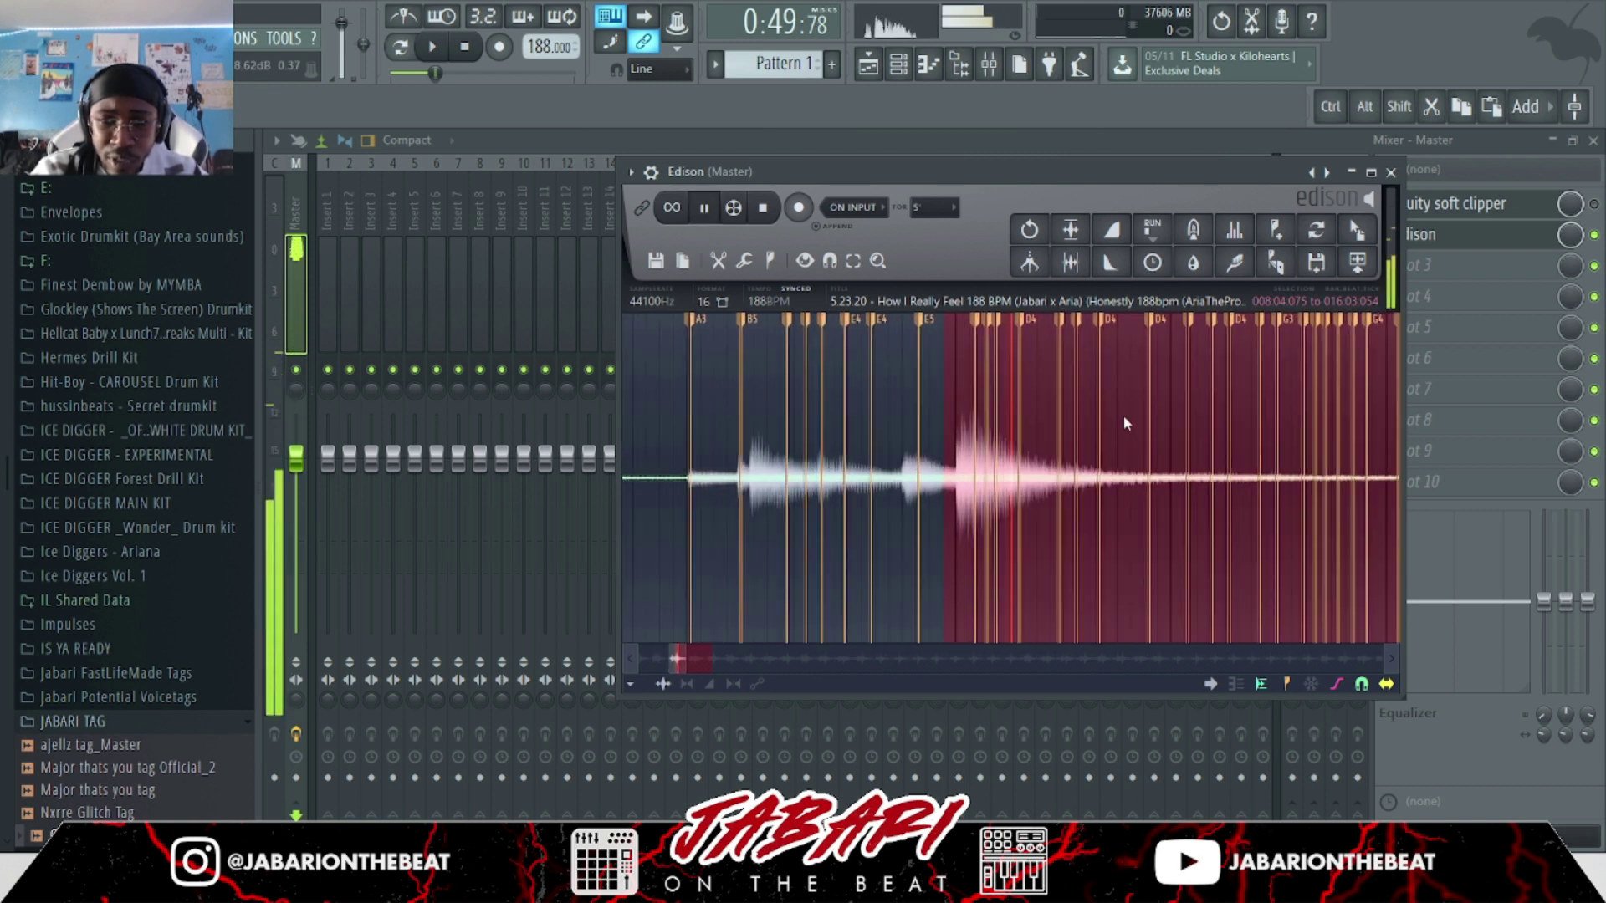
right_click(1004, 506)
right_click(1121, 498)
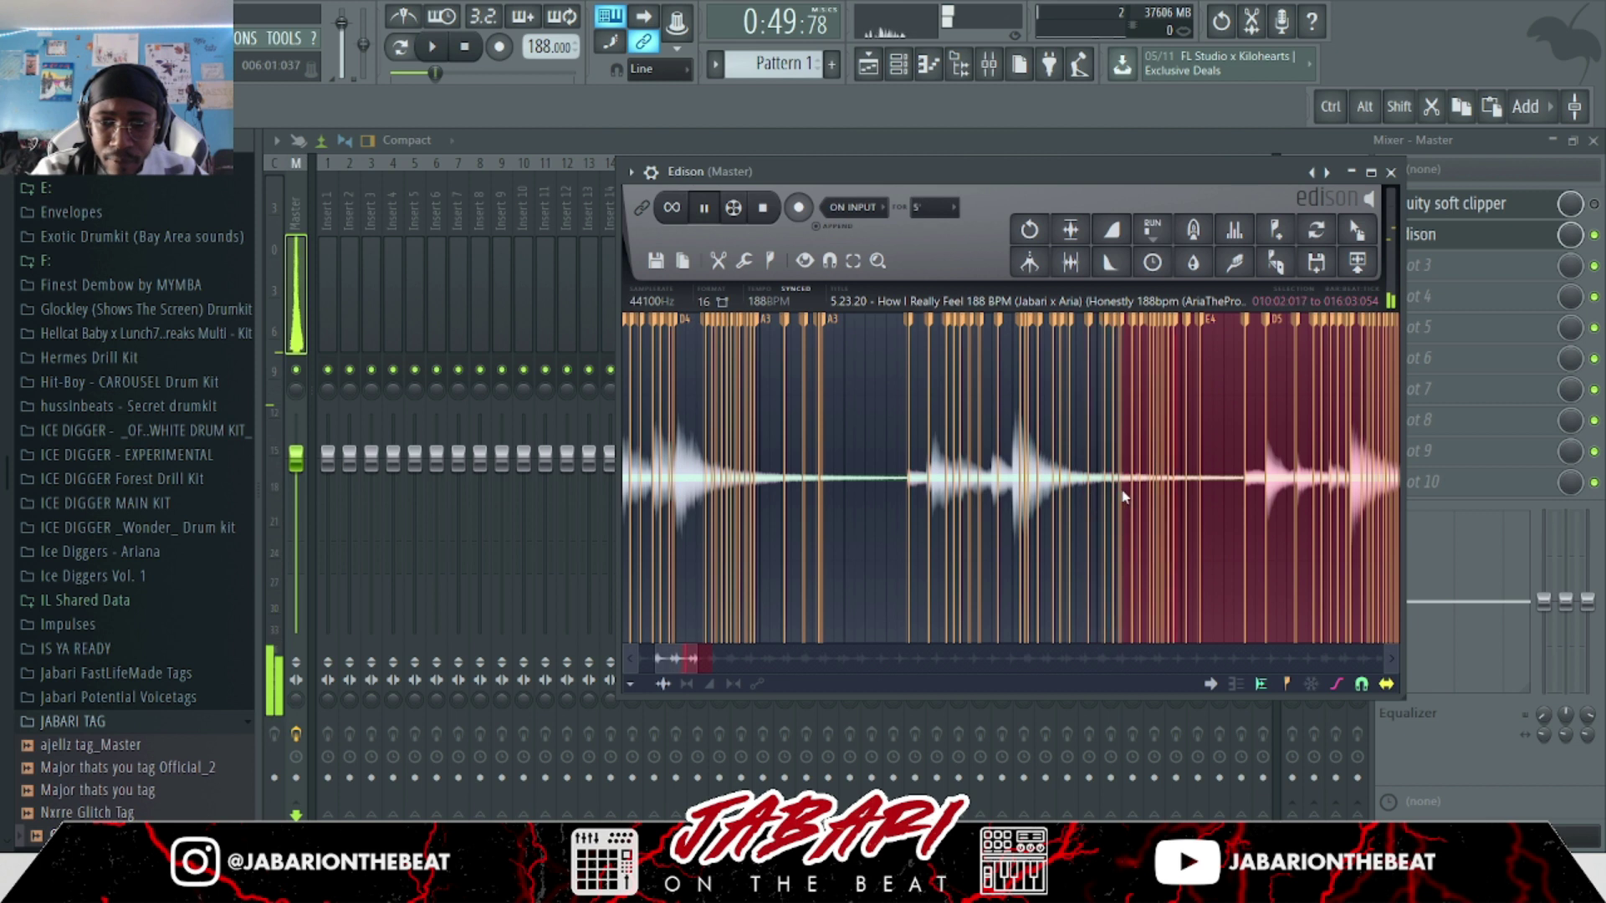
Move the melody selection's start to the phrase near bar 13, at 012:04:062, and play it.
right_click(962, 485)
scroll(958, 484, "up", 2)
right_click(1038, 393)
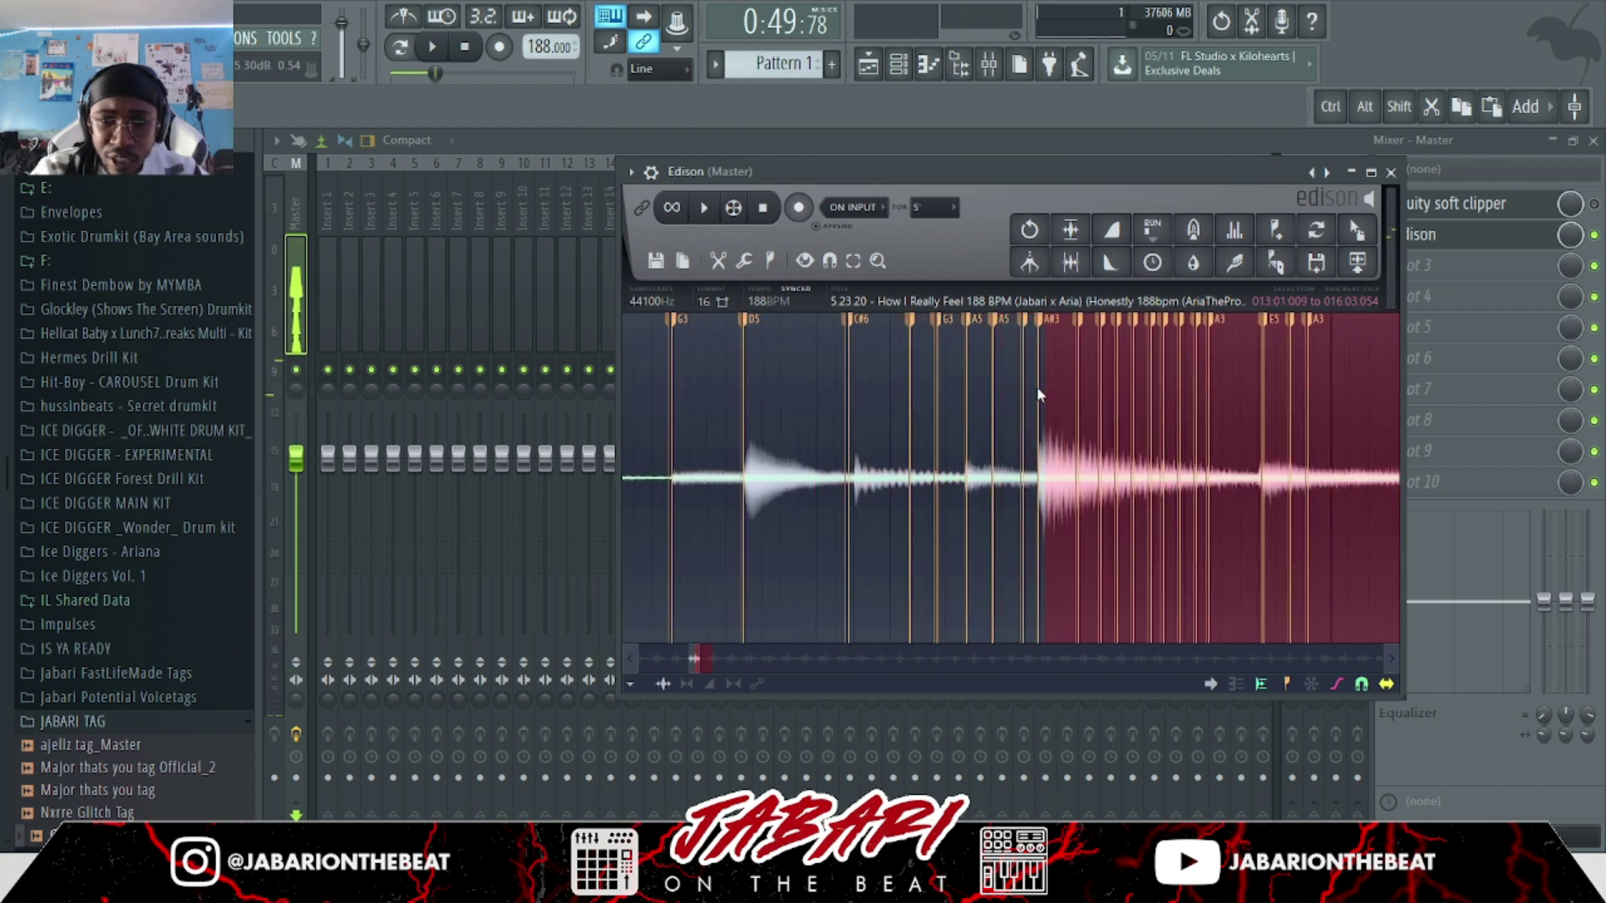
right_click(1016, 458)
key("space")
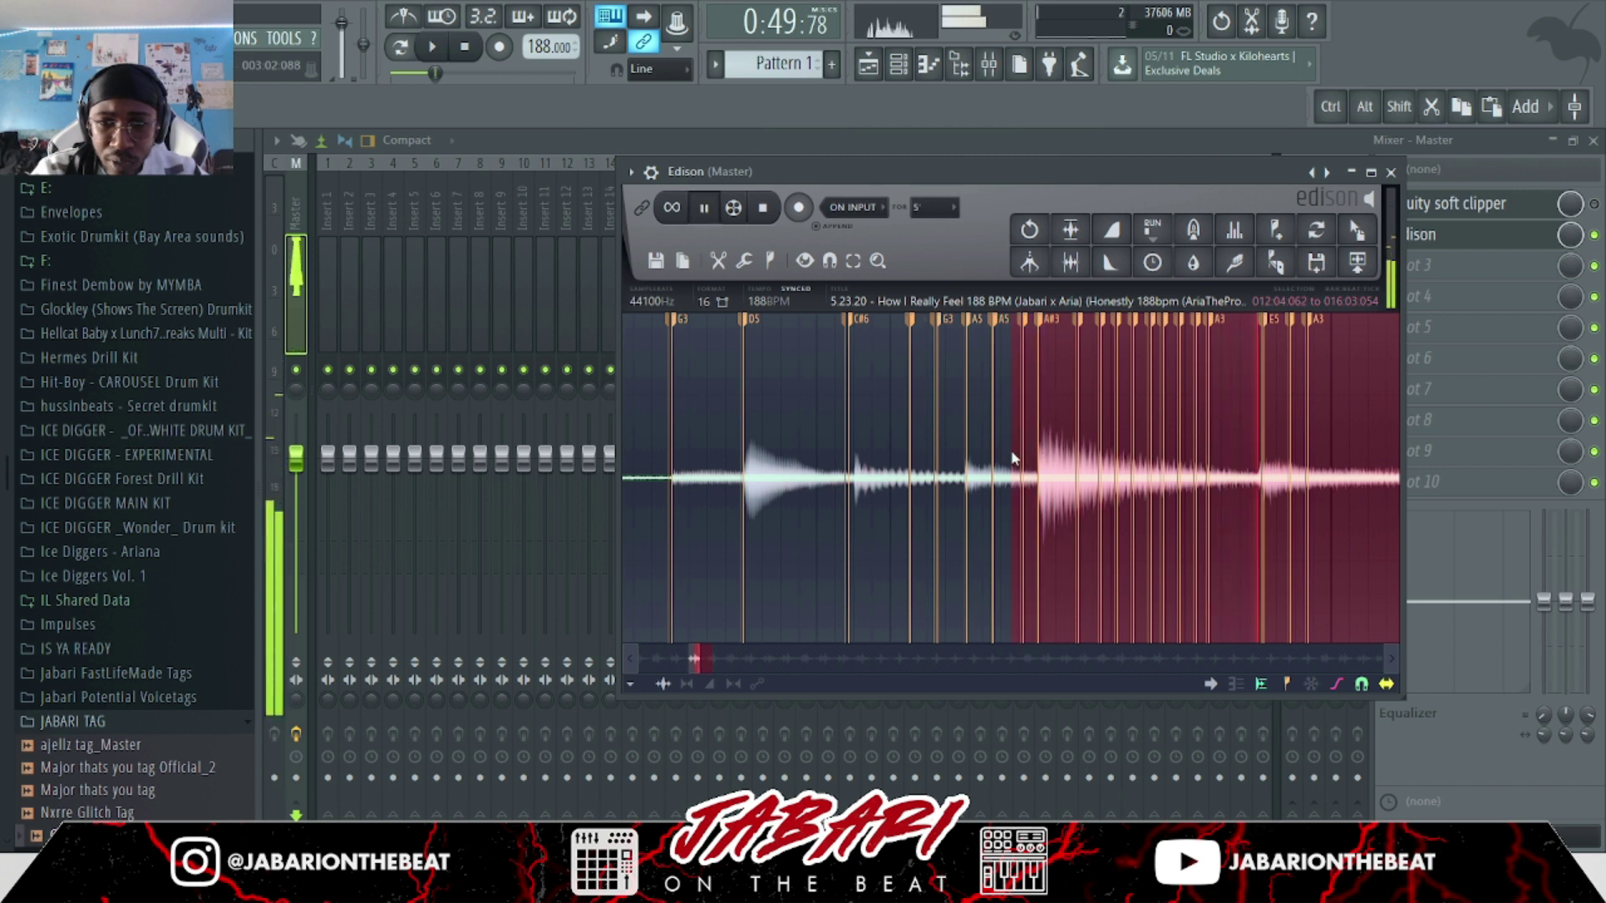
Extend the playing selection's end to about 017:03:012, stop playback, and reselect the melody from 001:01:012 to 012:04:062.
scroll(1012, 458, "down", 2)
scroll(1251, 483, "down", 2)
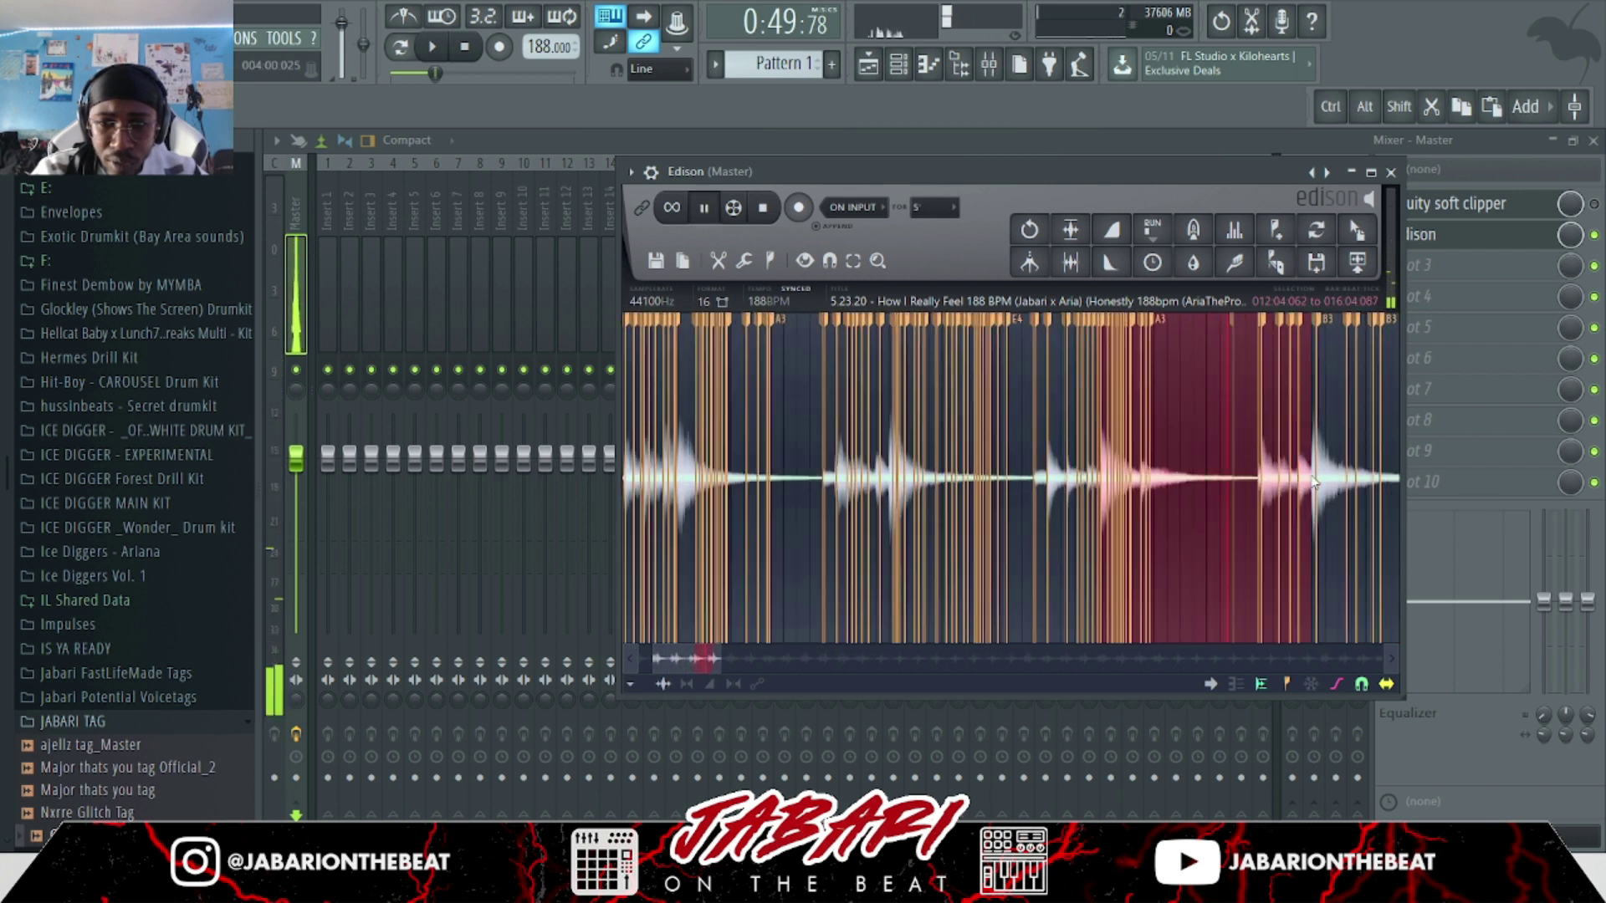
right_click(1337, 475)
scroll(1337, 475, "up", 2)
scroll(1337, 473, "up", 1)
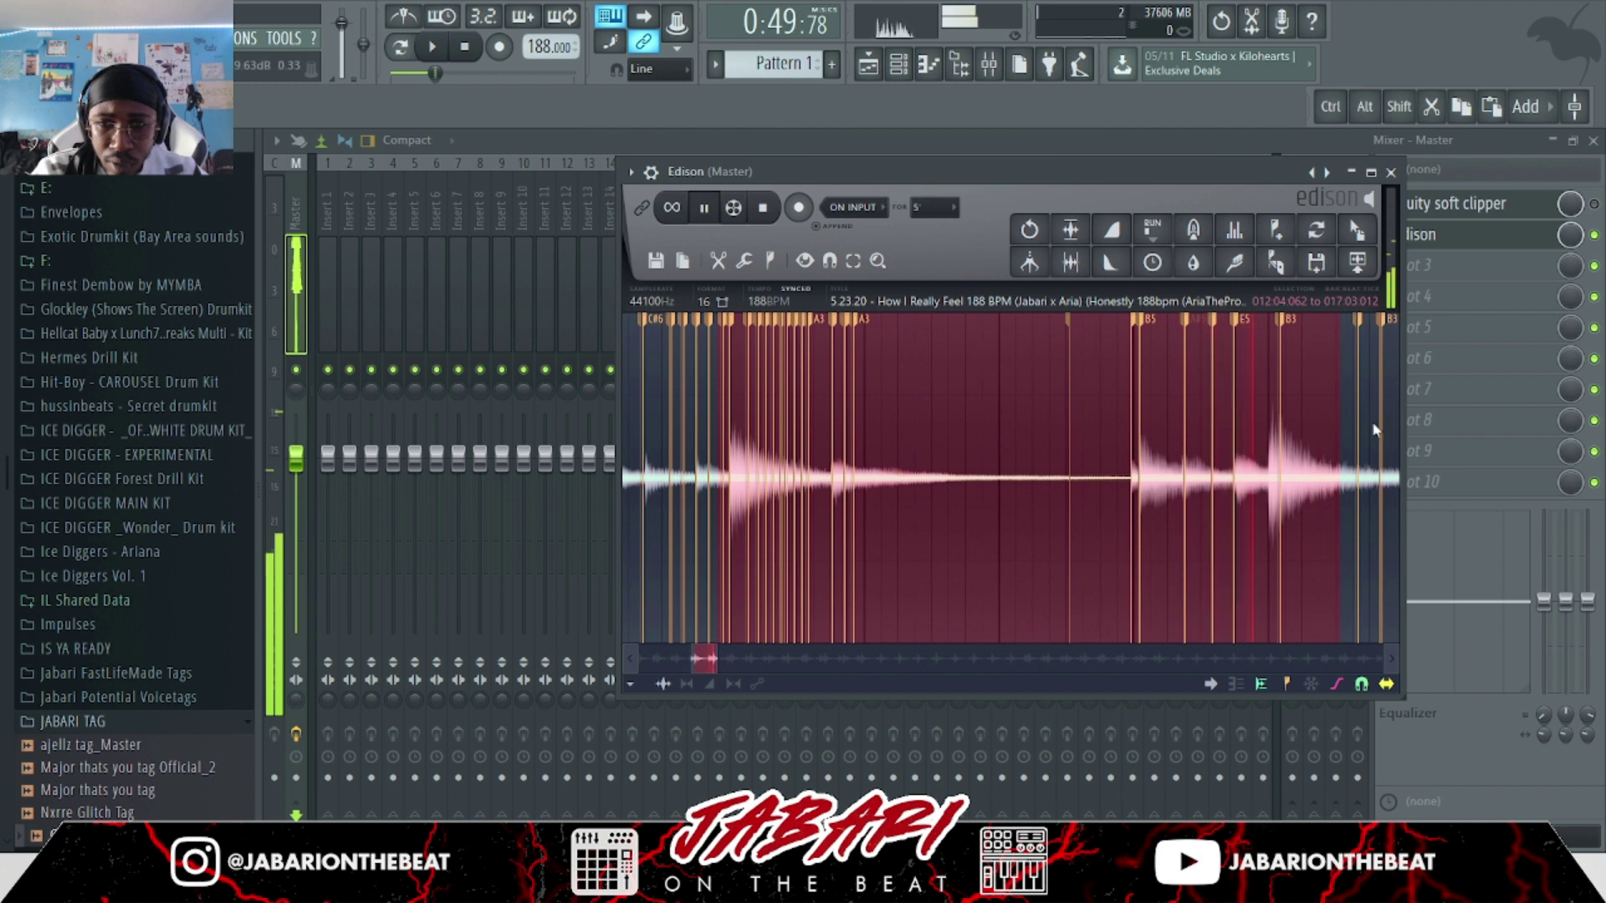
key("space")
scroll(1330, 431, "down", 2)
left_click_drag(1021, 469, 359, 527)
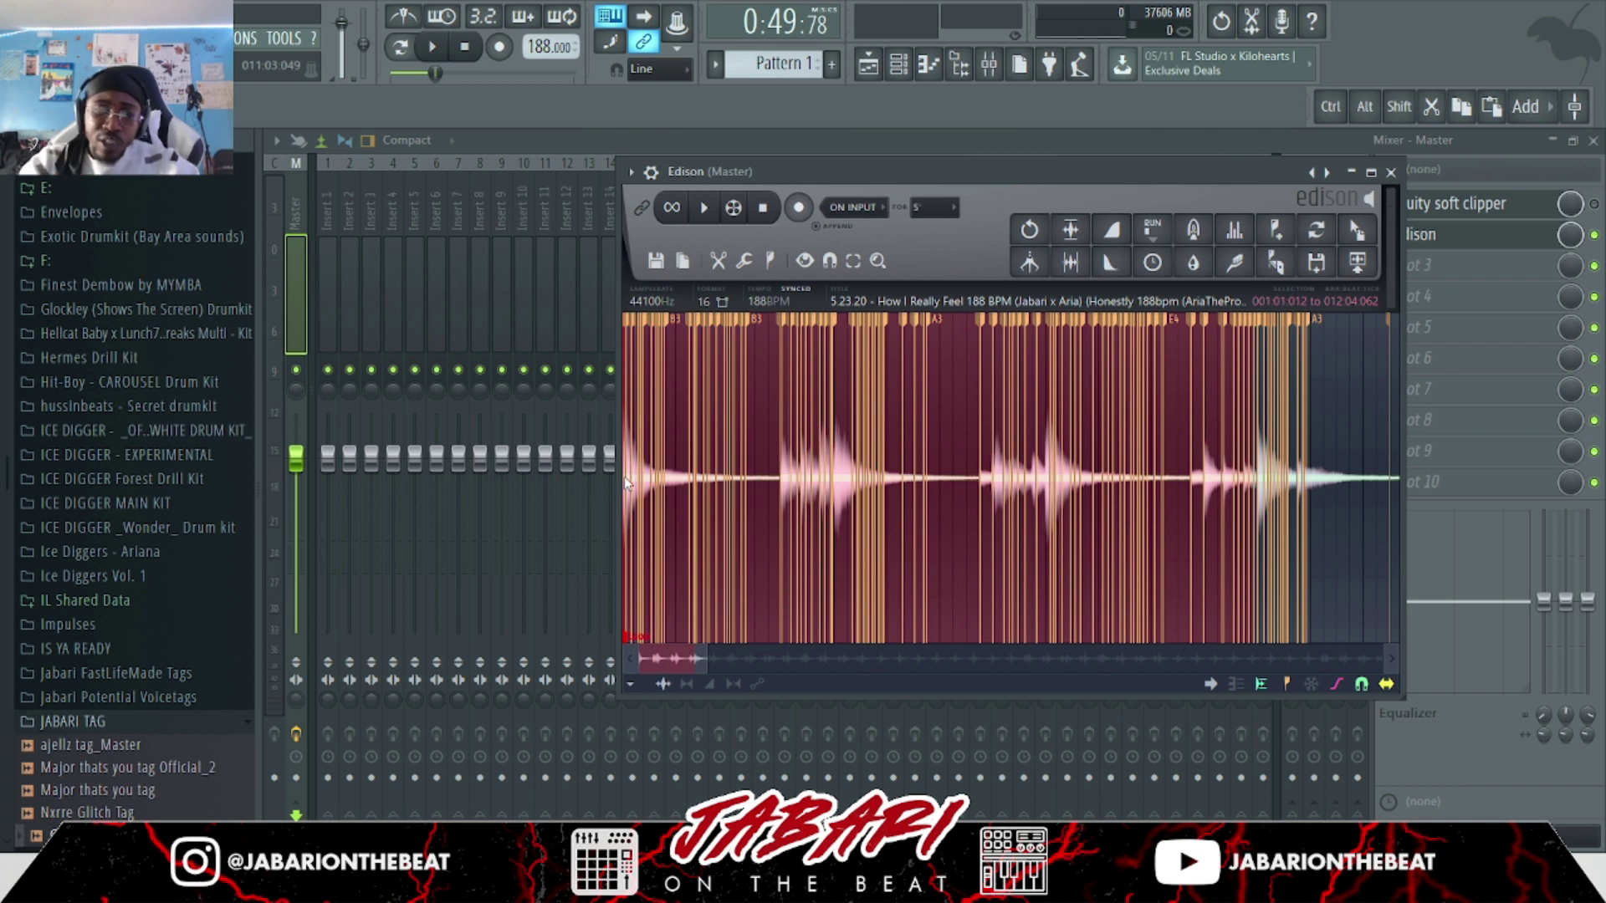
Open the RL - Spinz 808 stem's sample settings from the Playlist and load its audio into Edison.
left_click(872, 75)
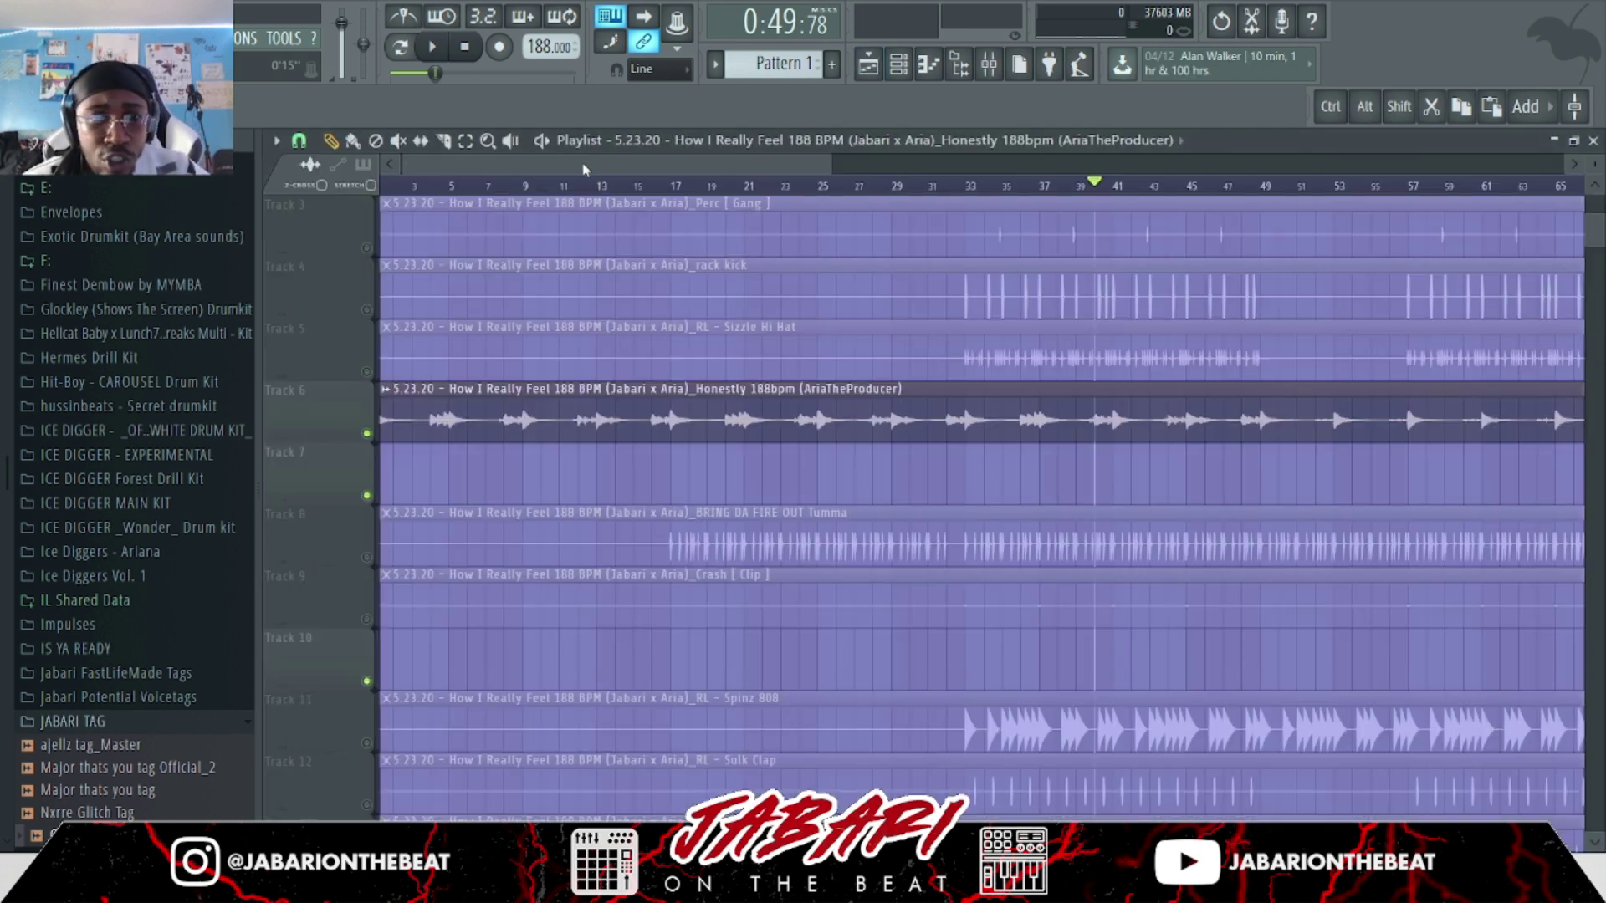
scroll(502, 351, "down", 3)
double_click(386, 544)
right_click(374, 588)
left_click(397, 628)
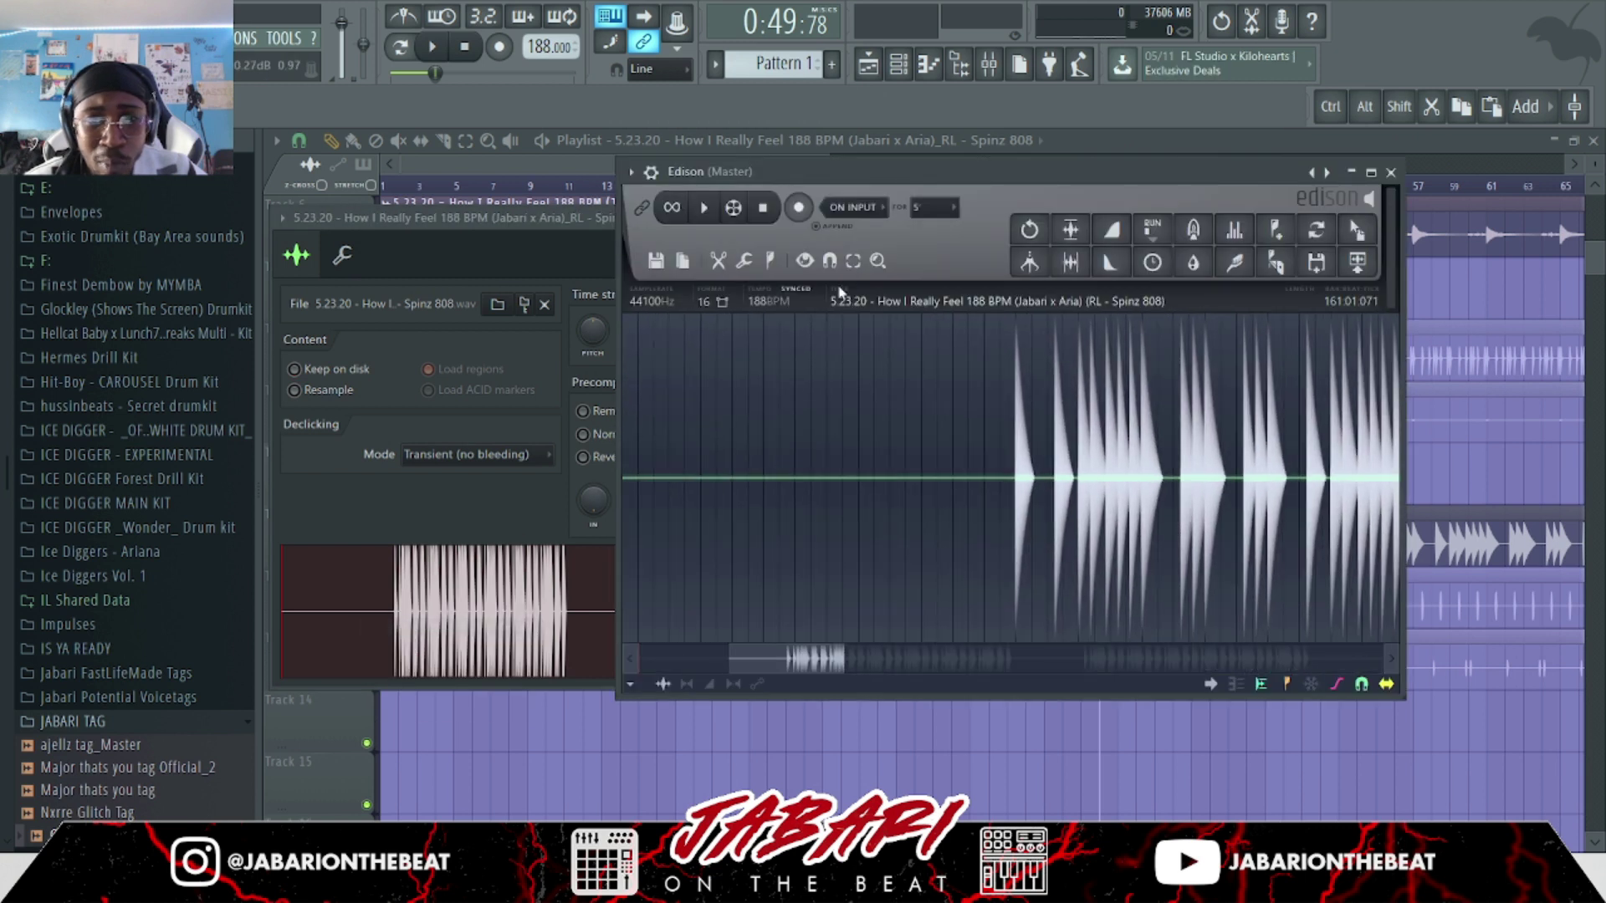
Play the Spinz 808 stem in the Playlist from bar 33 with the Honestly melody muted, and unmute the melody track after stopping.
left_click(868, 64)
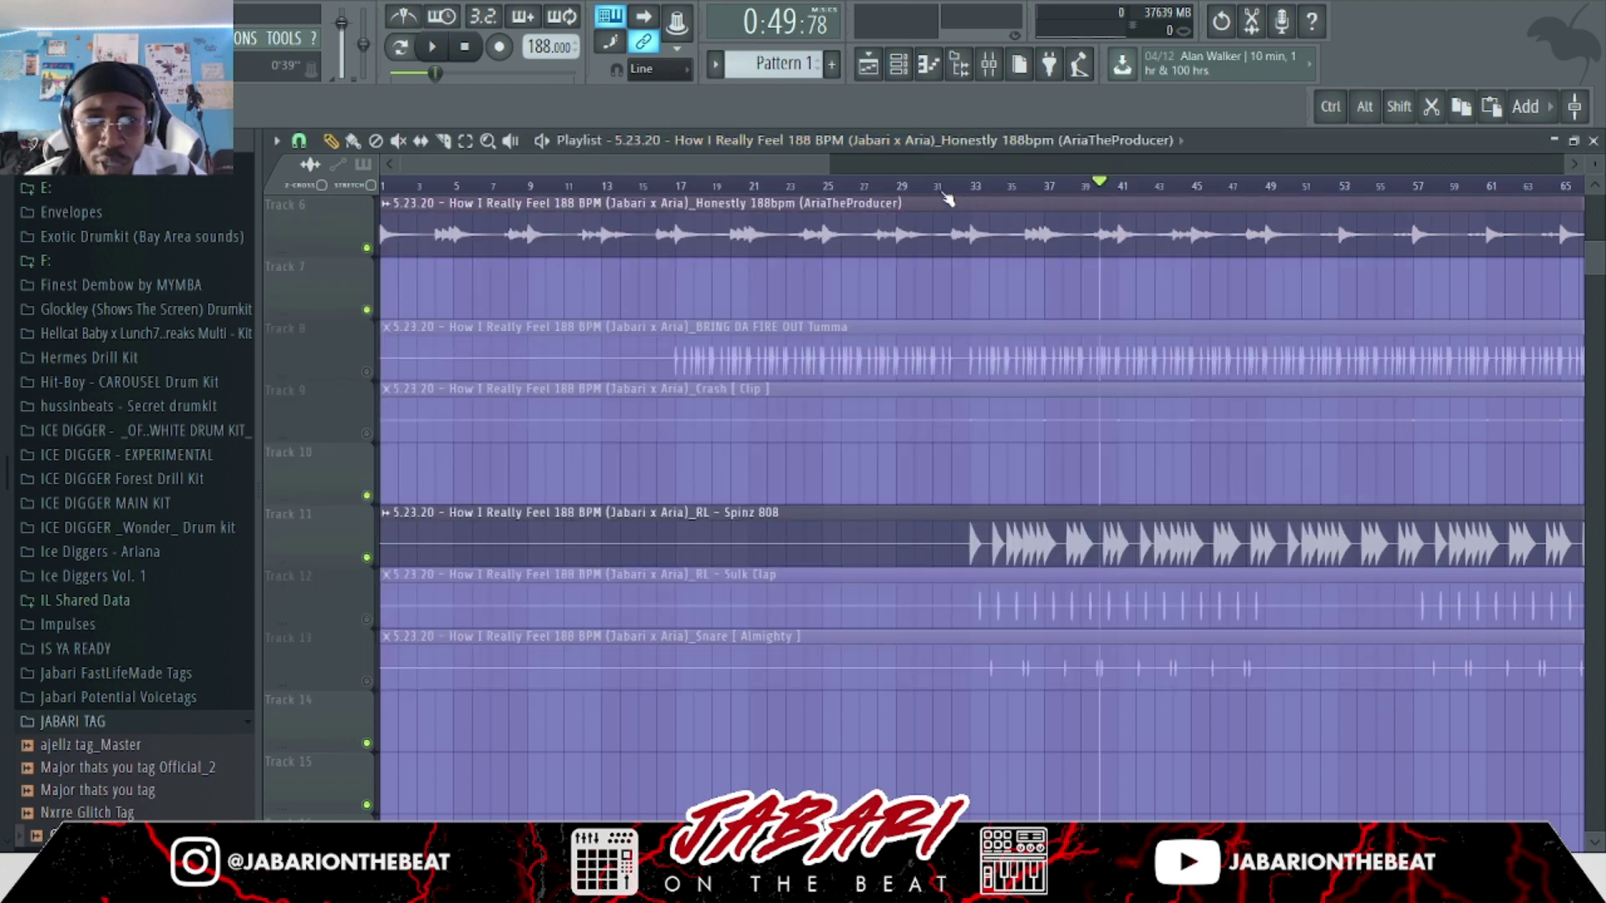
left_click(978, 186)
scroll(982, 186, "up", 4)
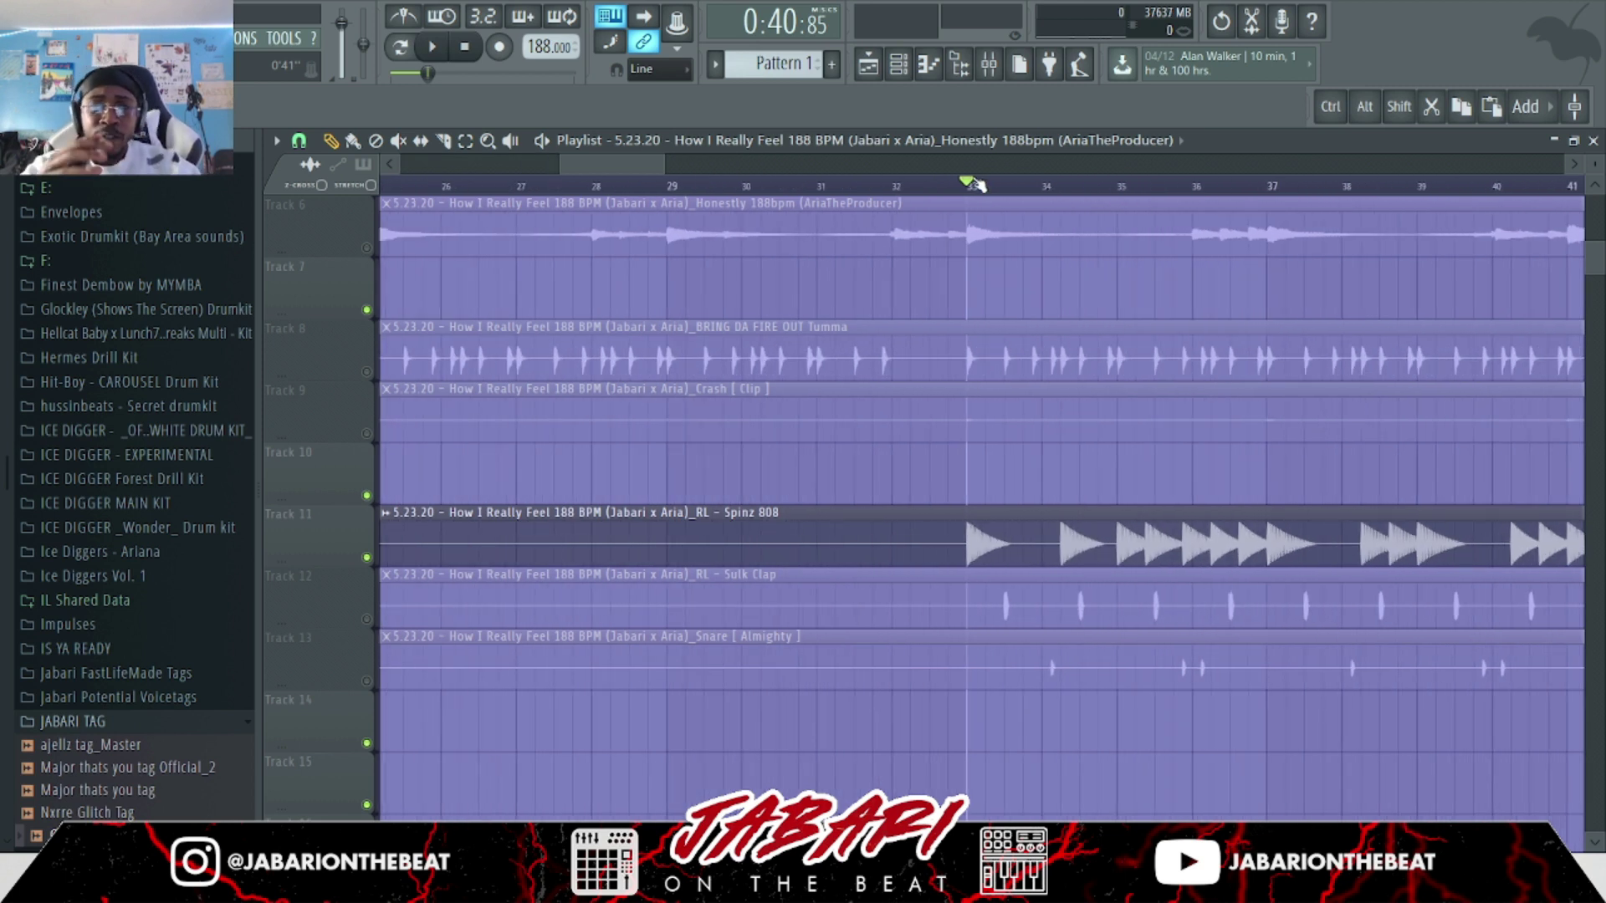
key("space")
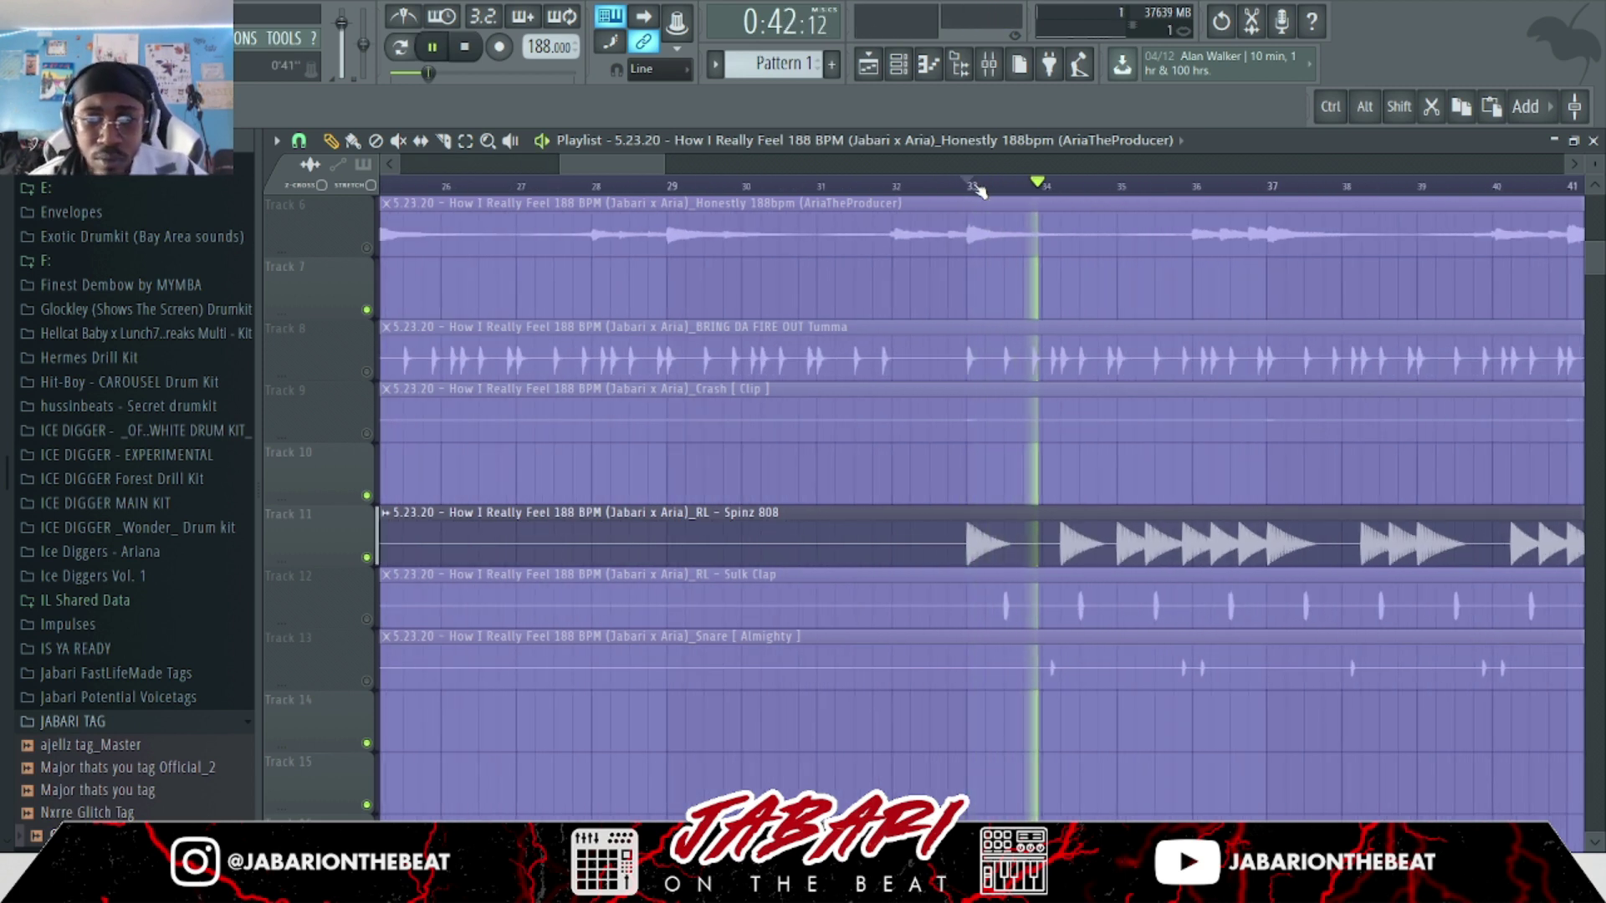
scroll(979, 191, "down", 2)
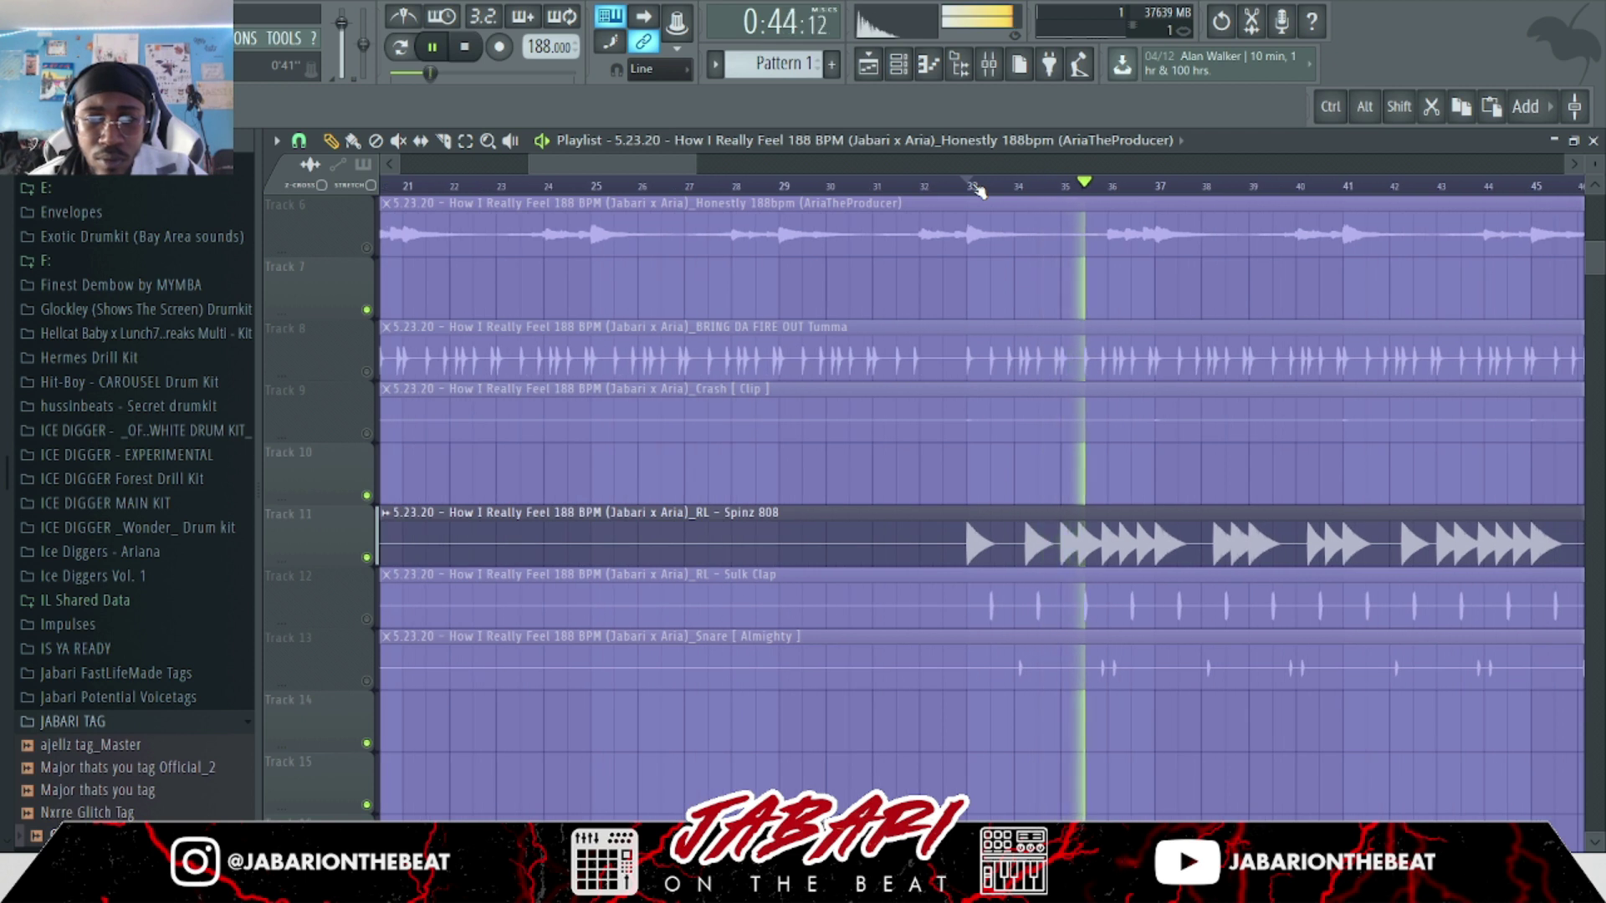
scroll(978, 191, "down", 2)
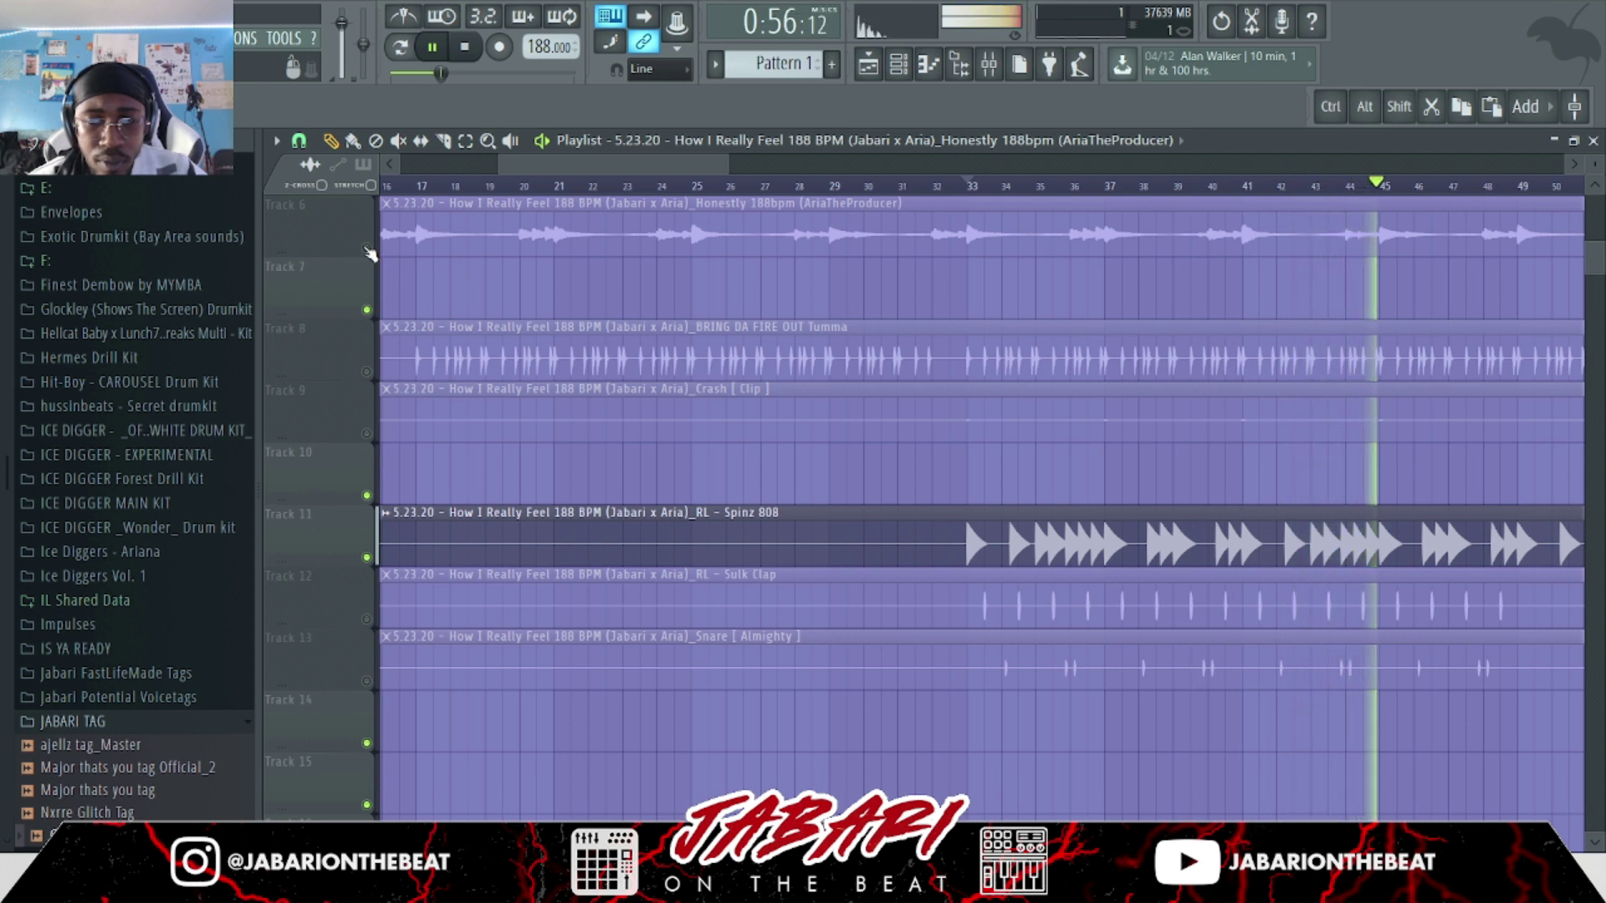
key("space")
left_click(369, 252)
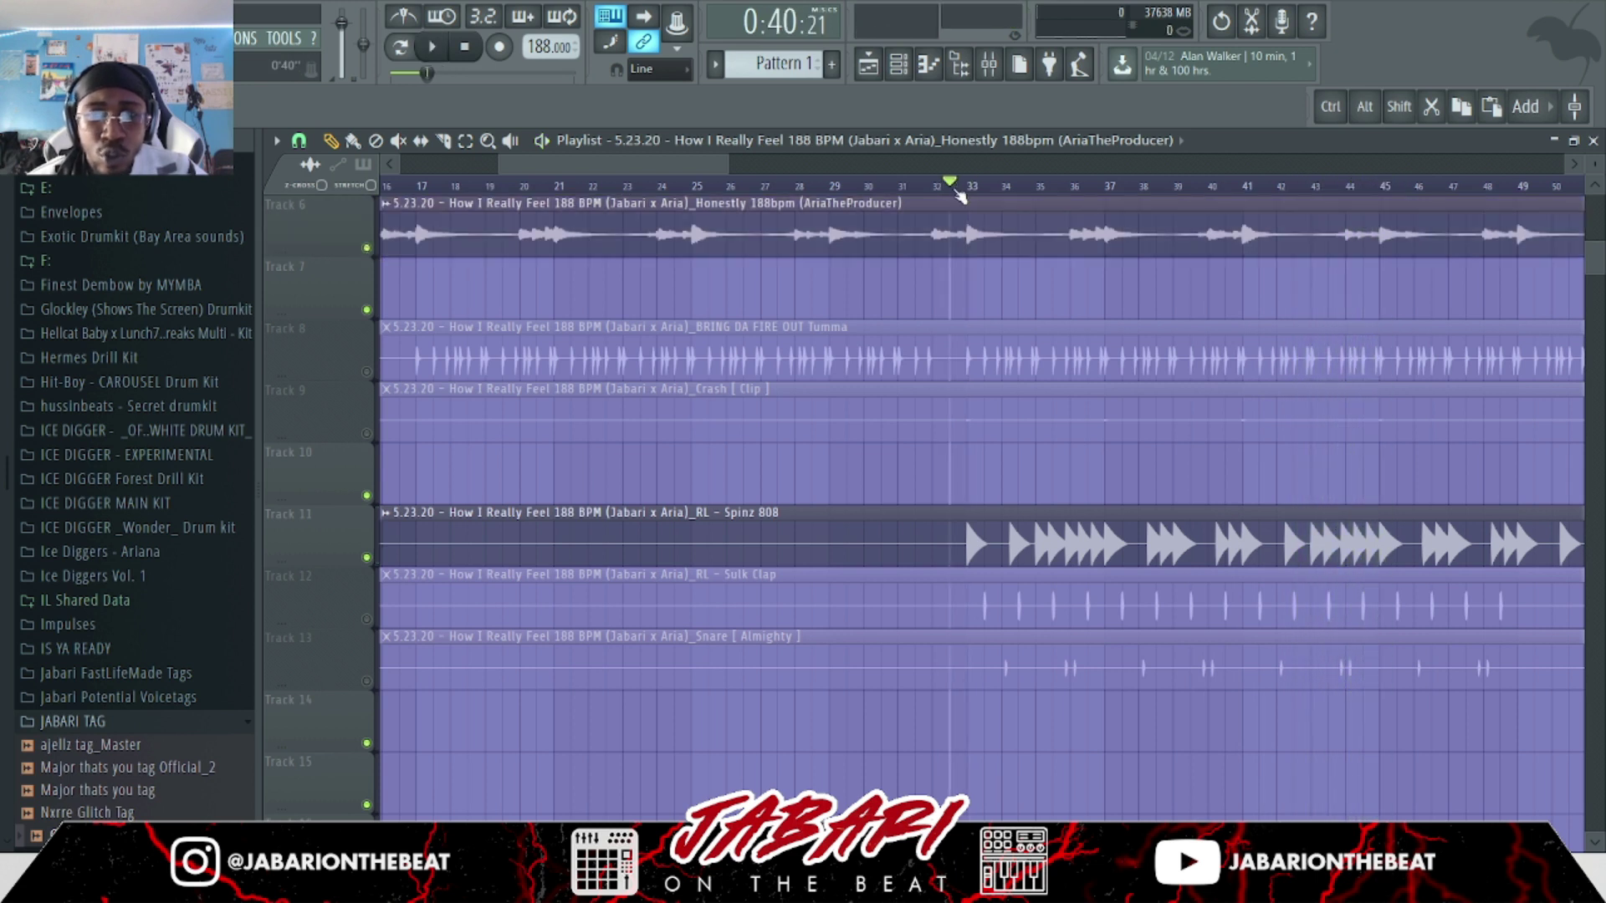
Reopen Edison from the Master mixer track and run Detect pitch regions on the Spinz 808.
left_click(930, 65)
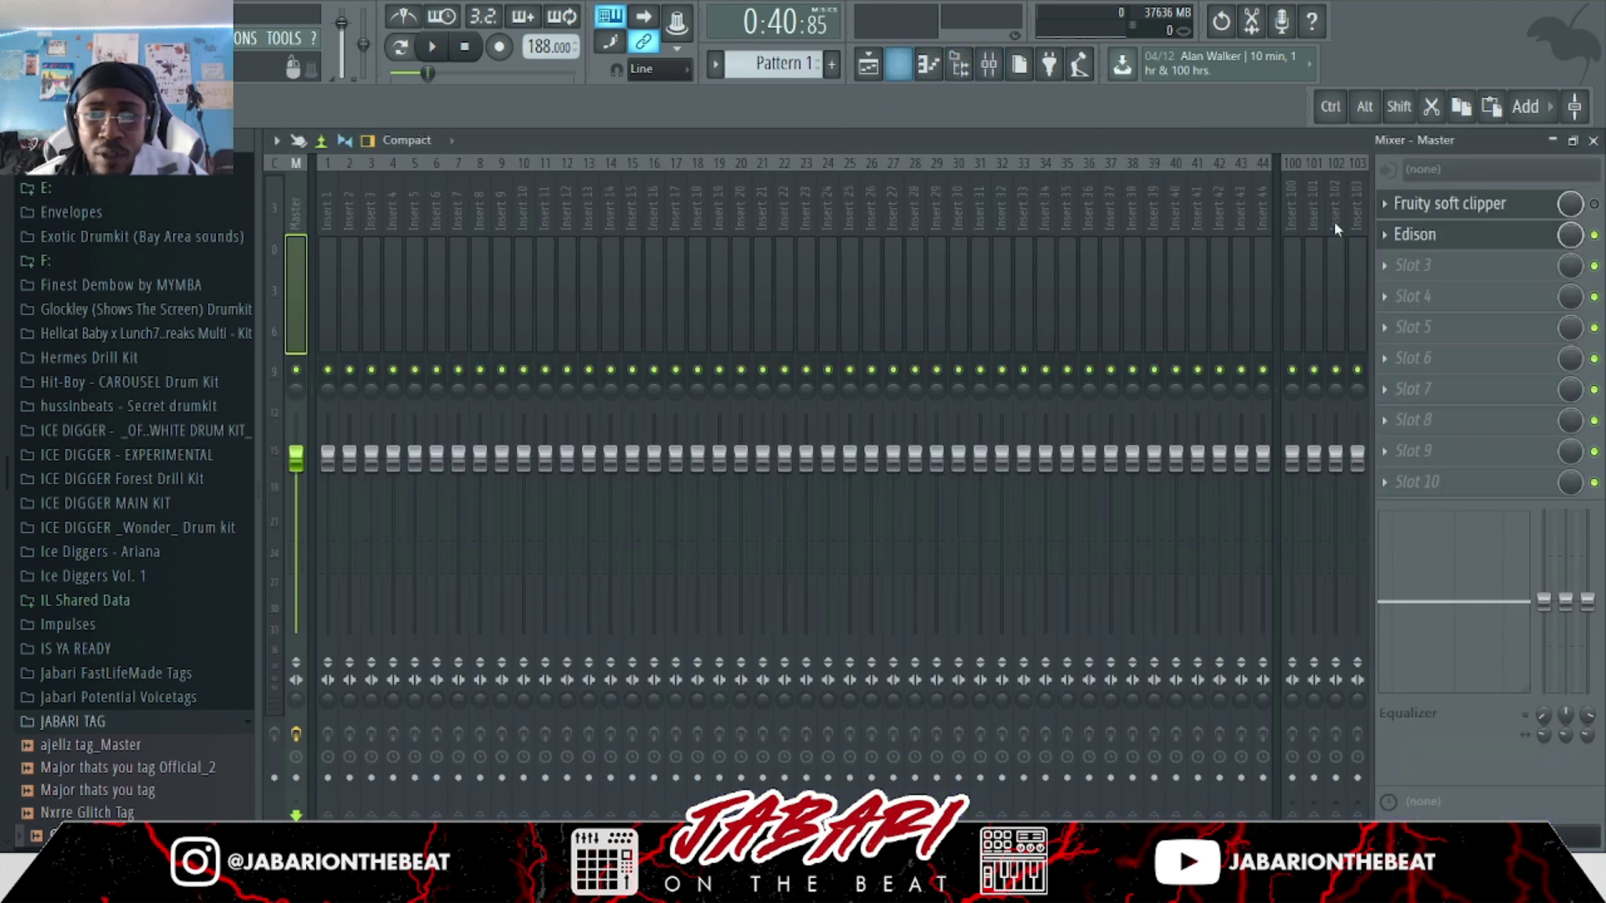
left_click(1422, 235)
left_click(803, 260)
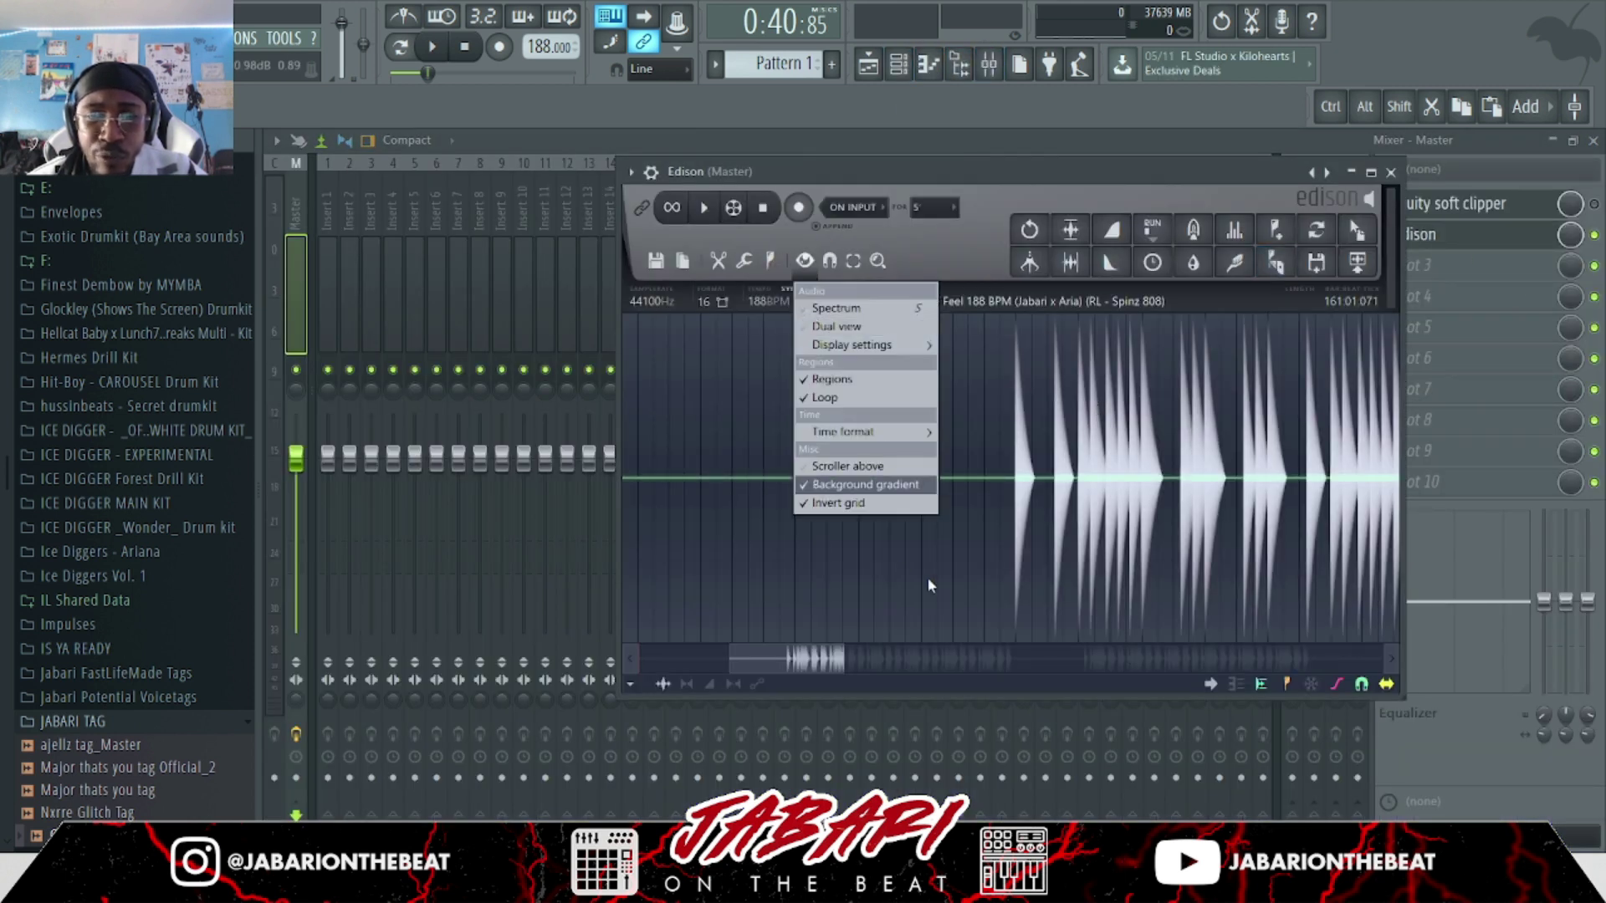
right_click(931, 585)
left_click(930, 525)
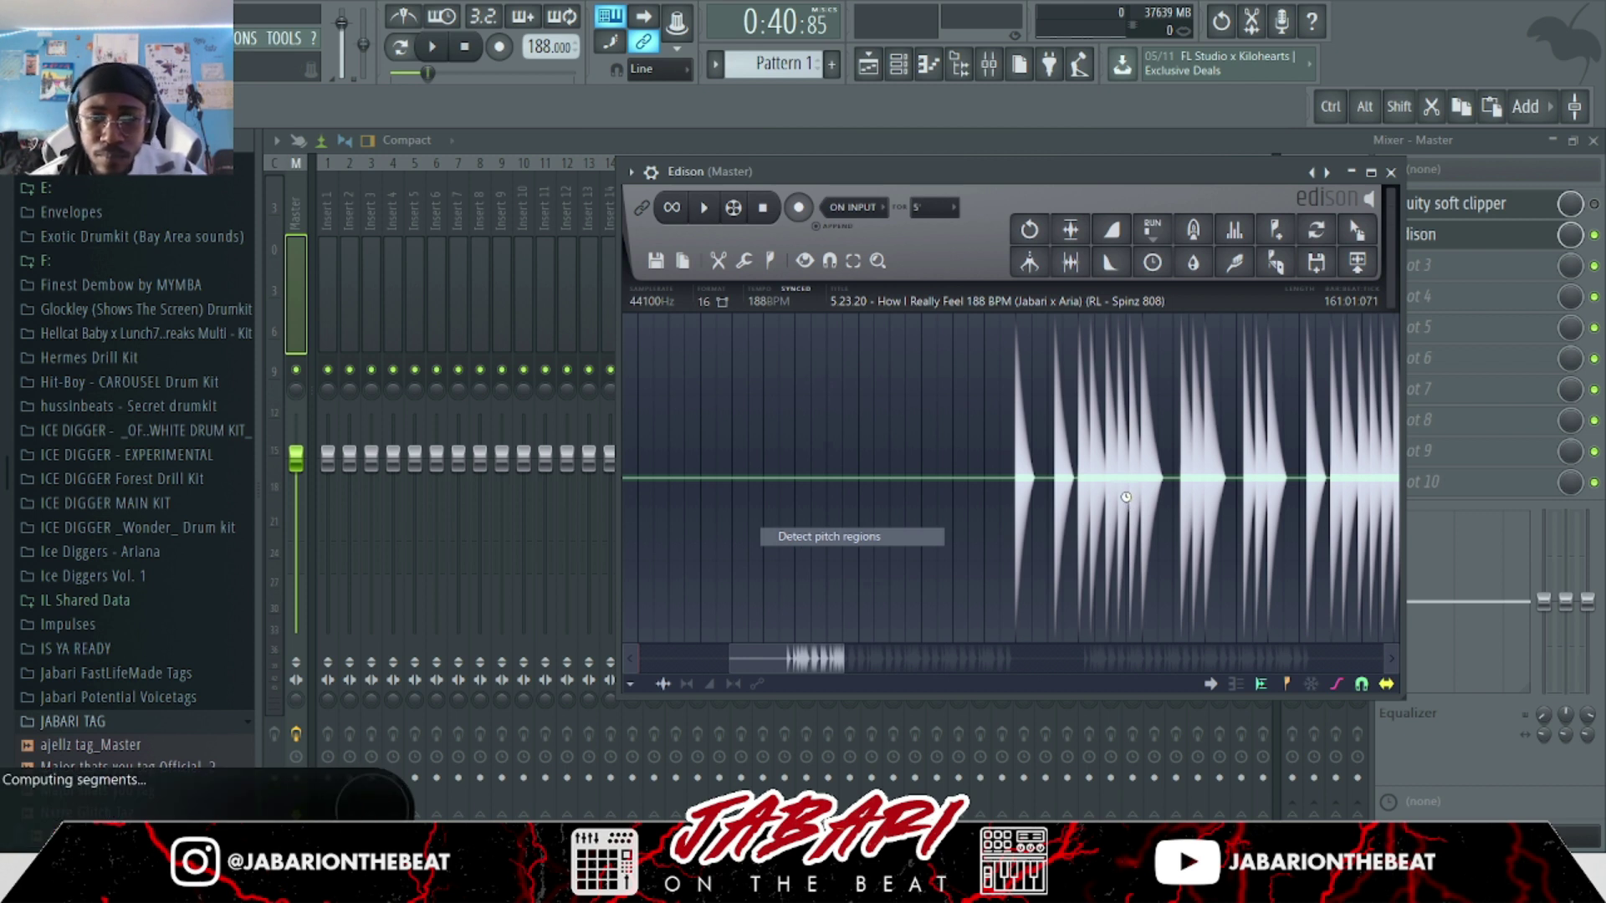
Select the first 808 pattern in Edison, from 033:01:013 to 041:02:039.
scroll(1126, 499, "up", 5)
left_click_drag(1064, 504, 751, 492)
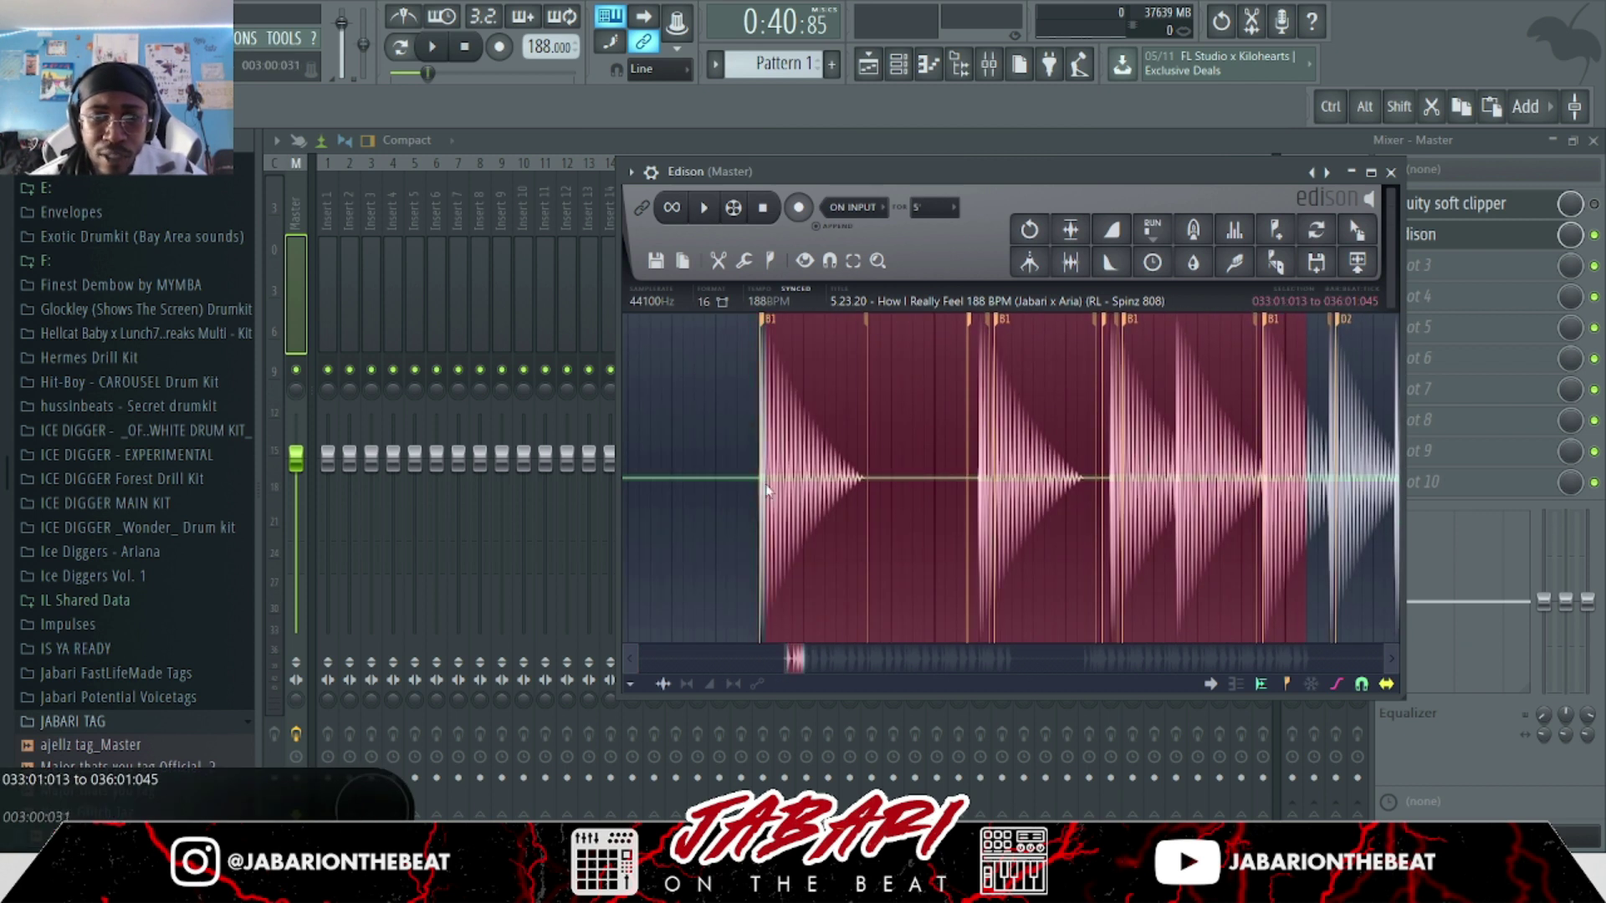
scroll(783, 494, "down", 4)
left_click_drag(938, 498, 1188, 500)
scroll(766, 499, "up", 4)
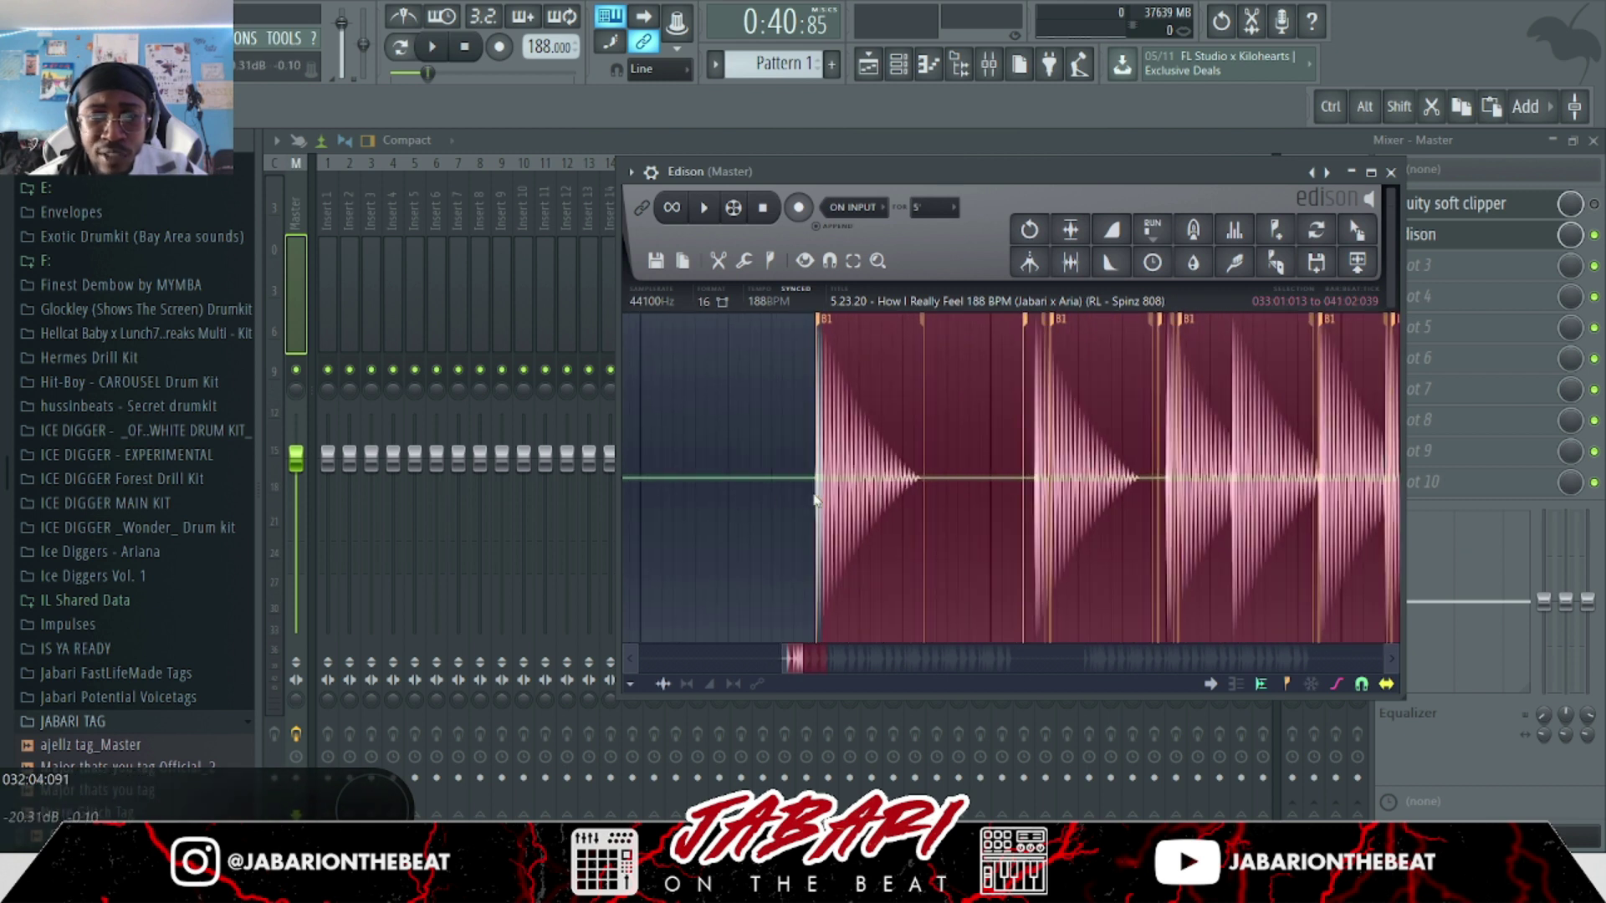
Examine the 808 pattern's note labels in Edison and play it from a selection start of 032:04:092.
scroll(893, 499, "down", 3)
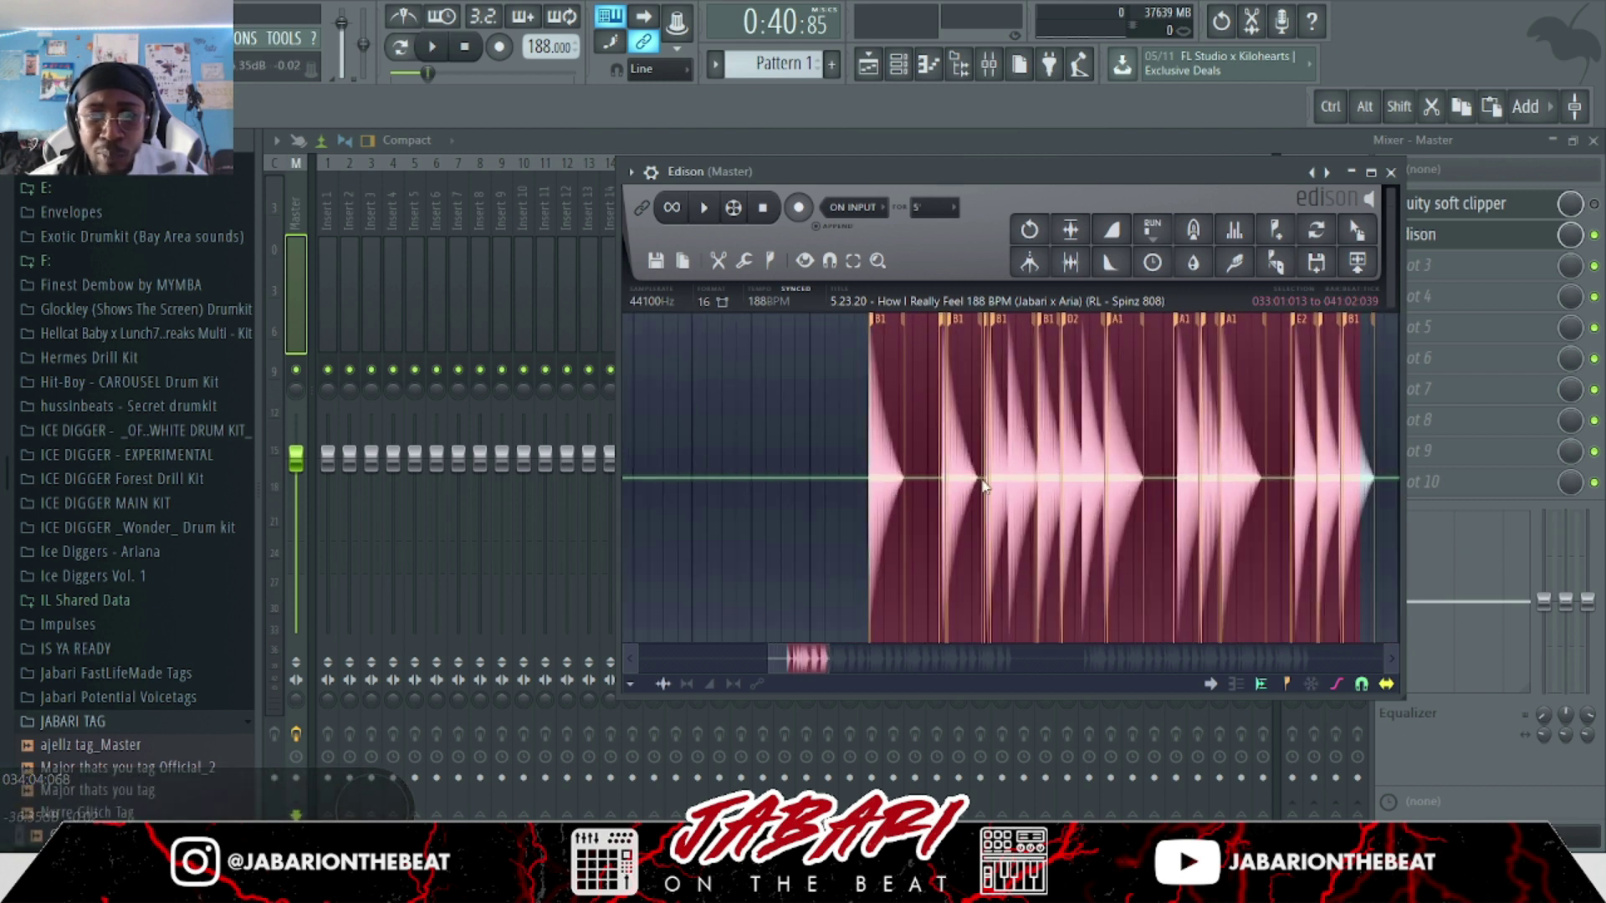
scroll(907, 481, "up", 1)
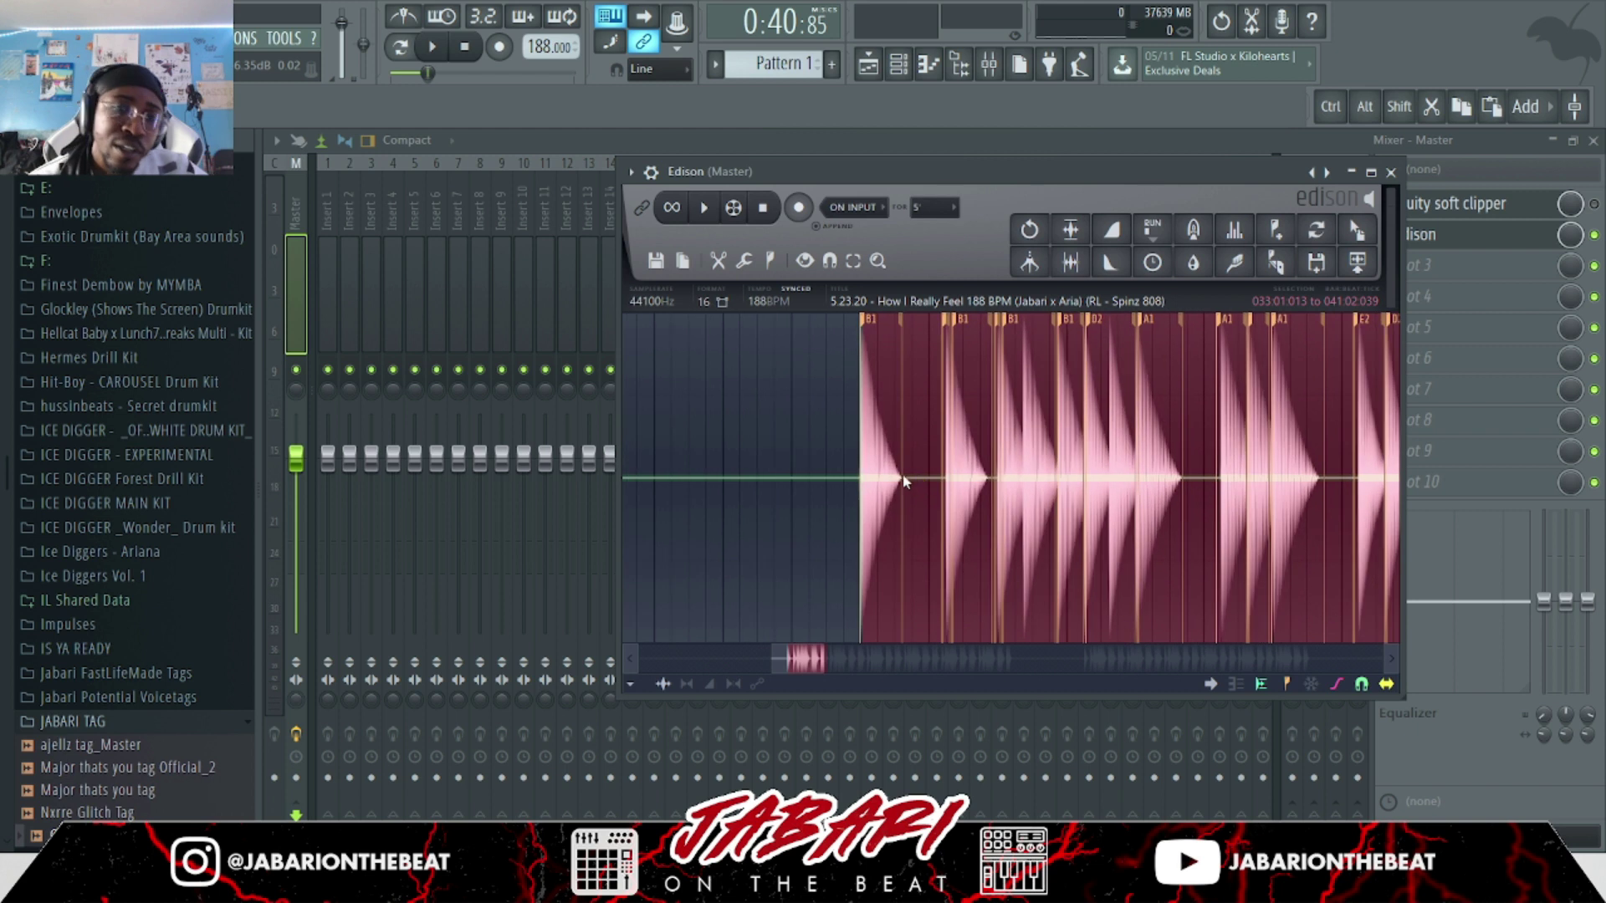
scroll(874, 473, "up", 2)
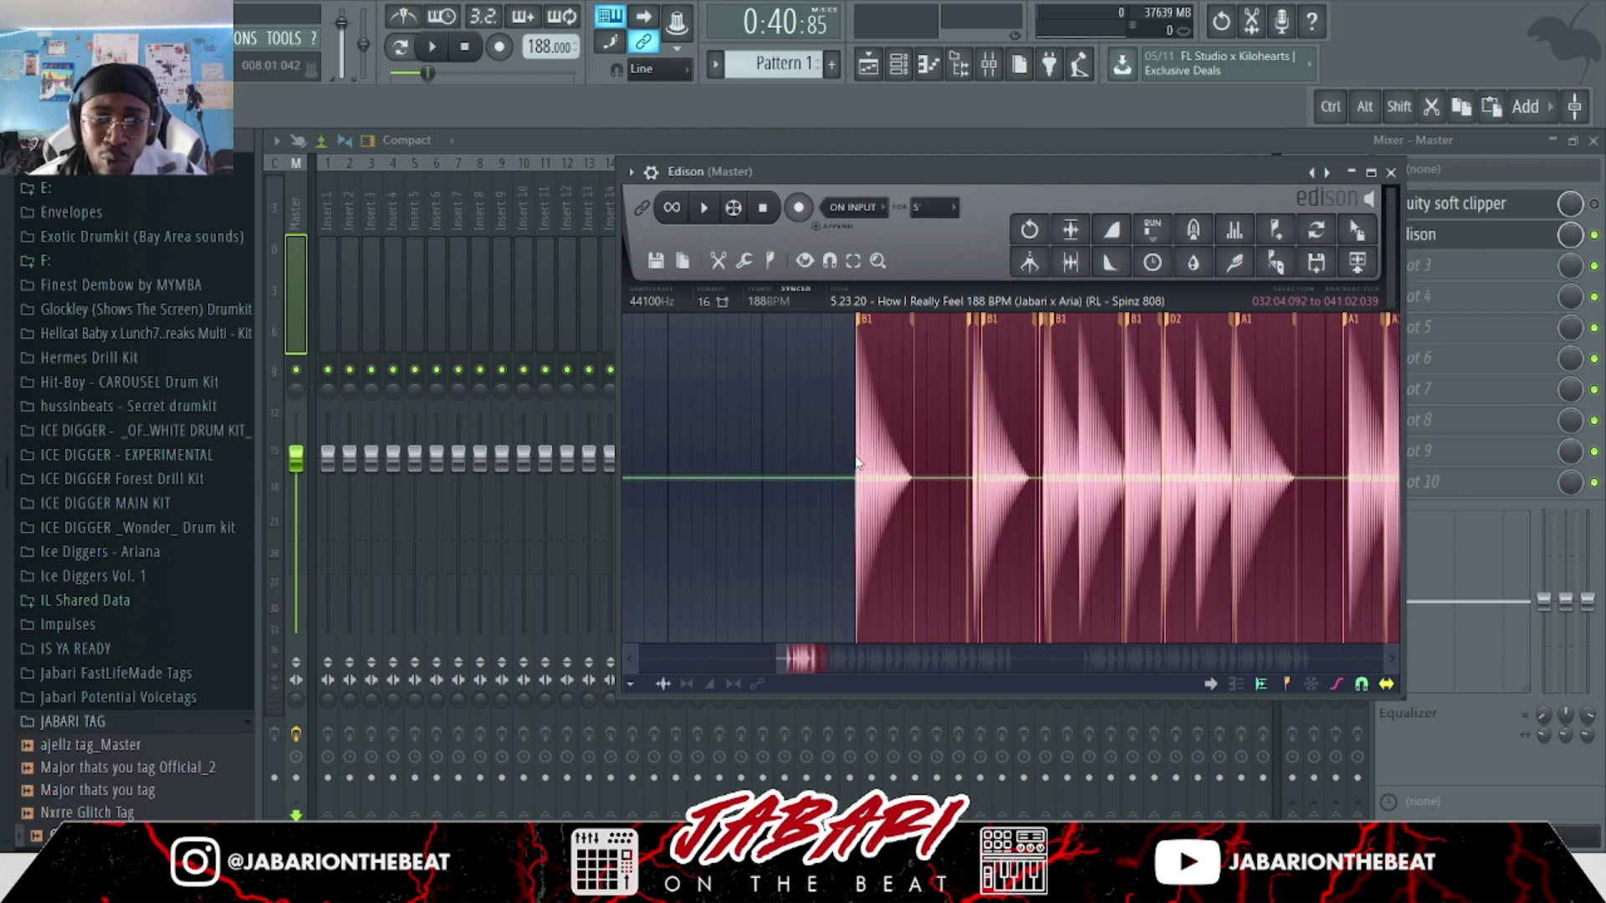
scroll(855, 459, "up", 3)
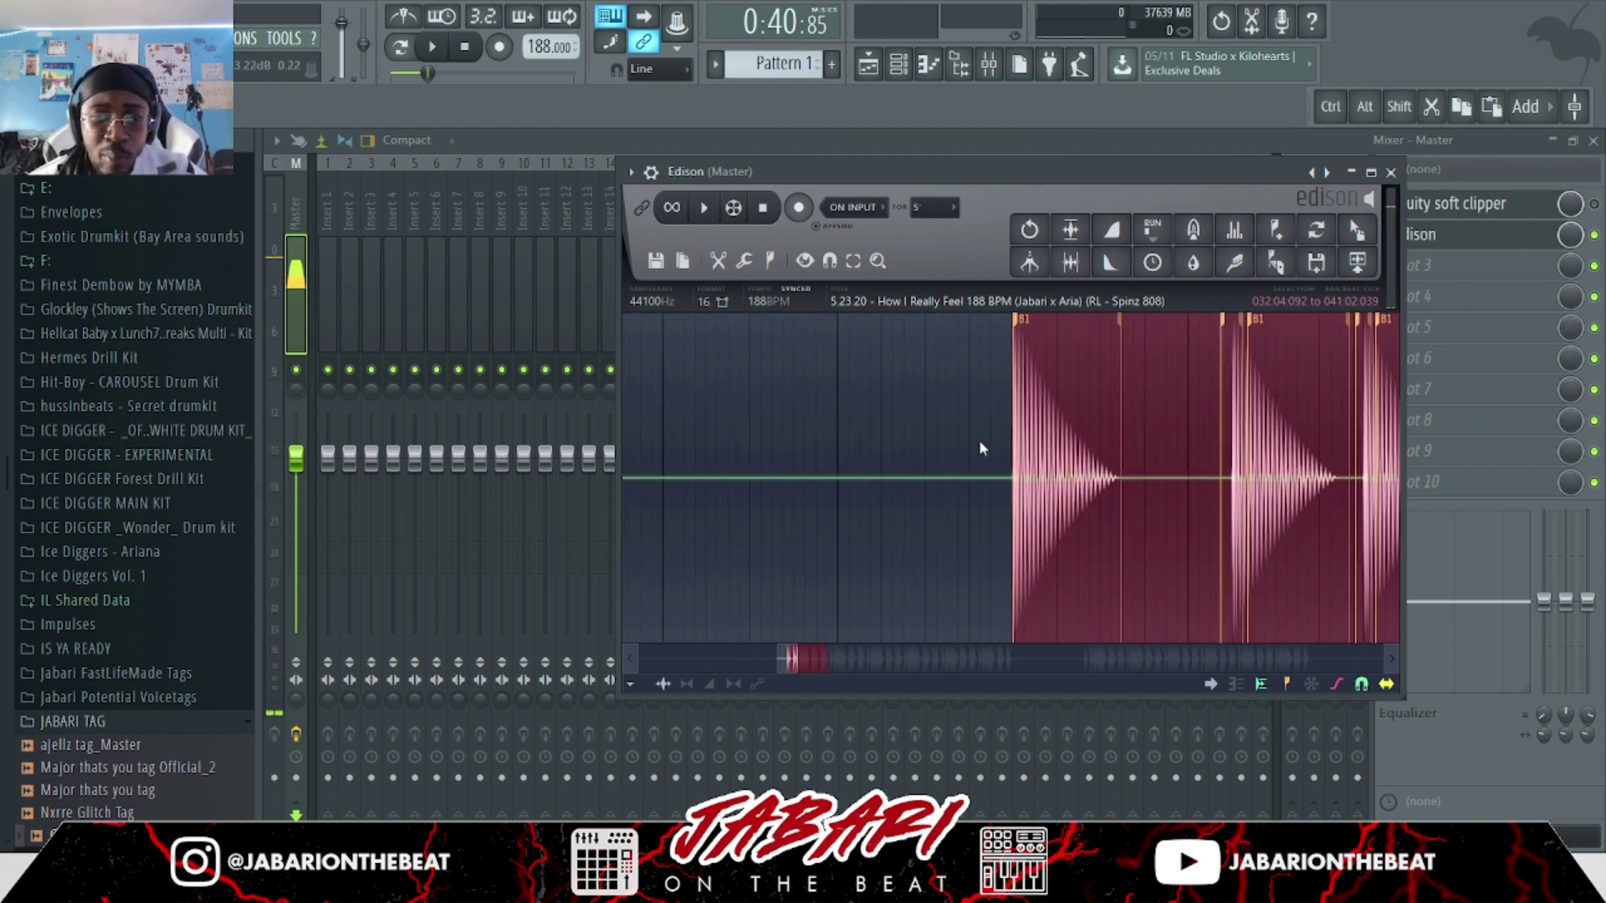
scroll(974, 444, "down", 3)
key("space")
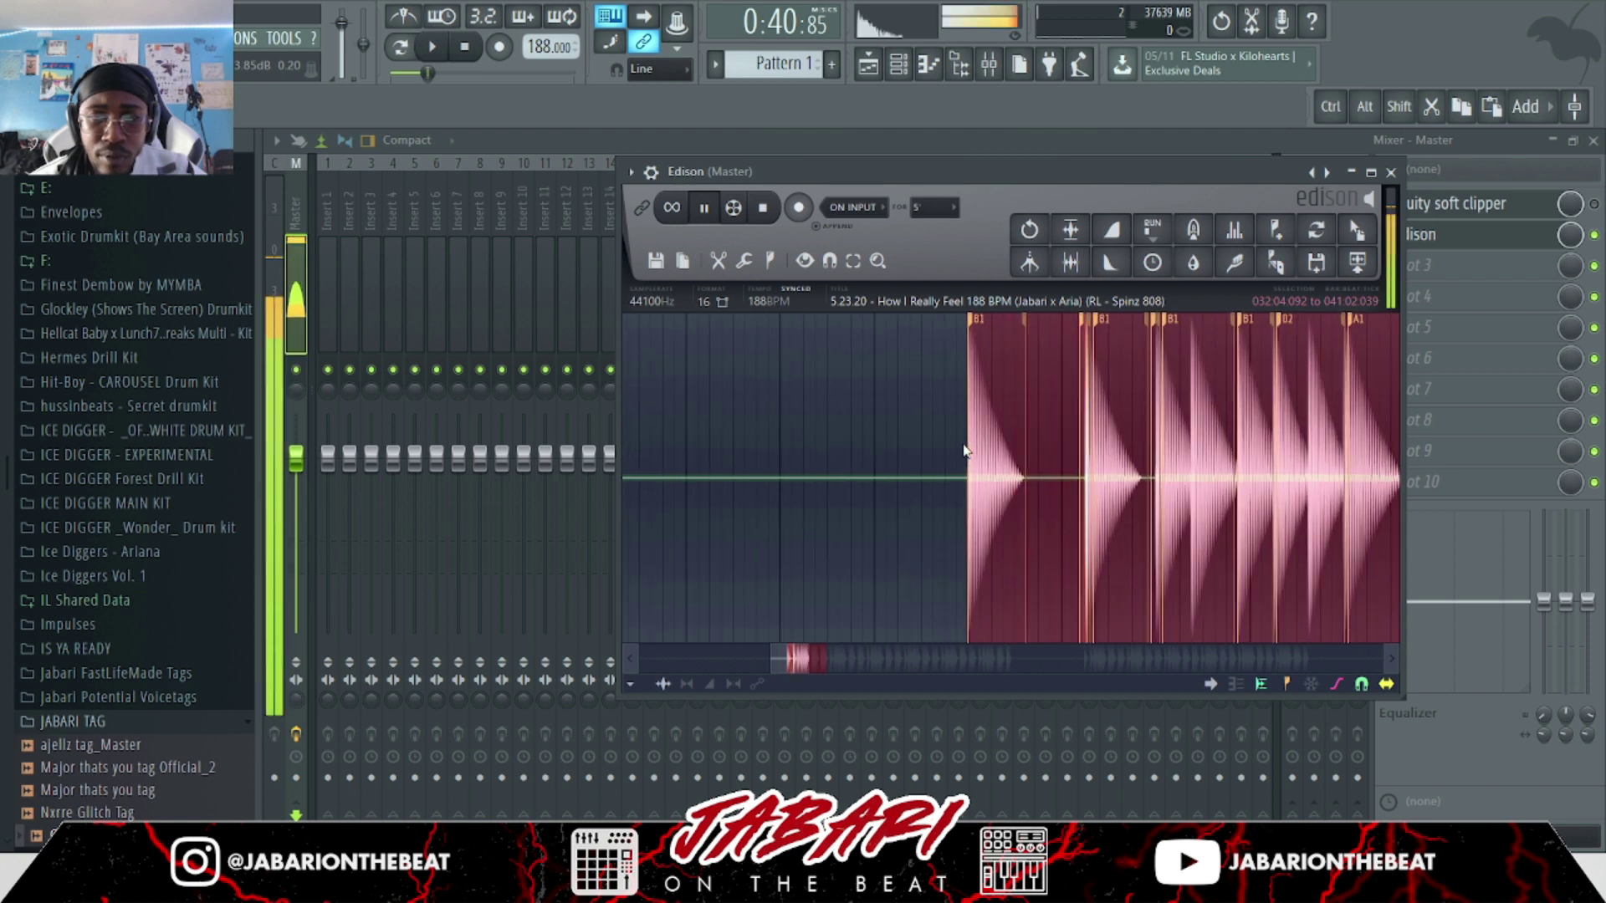
Replay parts of the 808 pattern in Edison, moving the selection's start to 036:01:054, 035:04:054 and 034:04:081.
left_click_drag(964, 450, 1126, 419)
key("space")
scroll(1080, 393, "up", 2)
scroll(1101, 415, "down", 2)
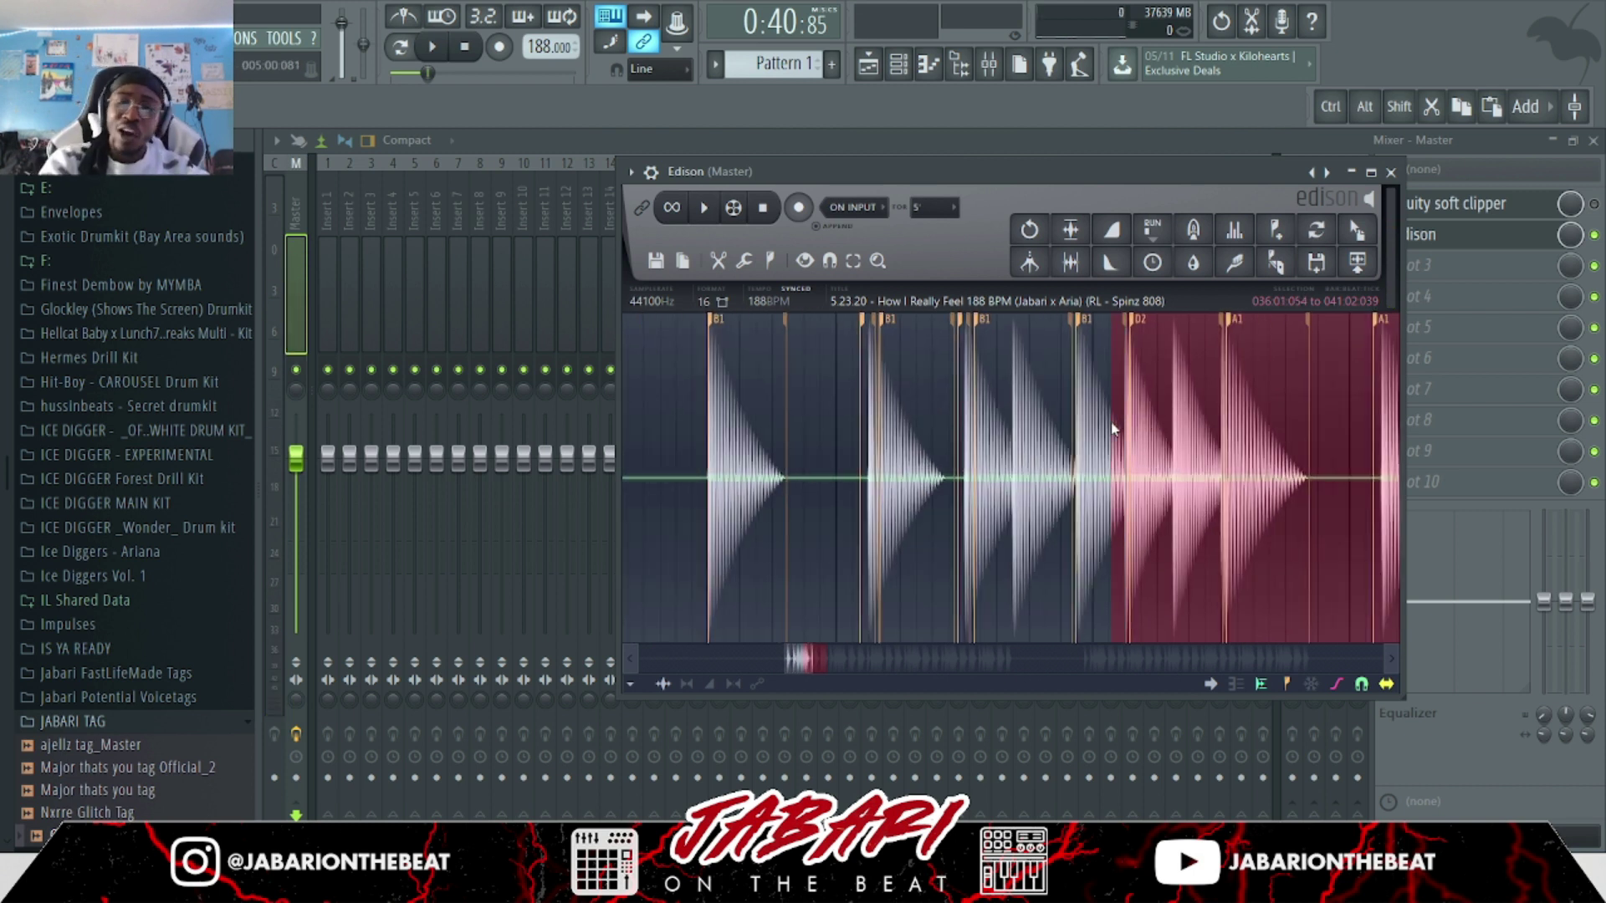
scroll(1121, 429, "up", 1)
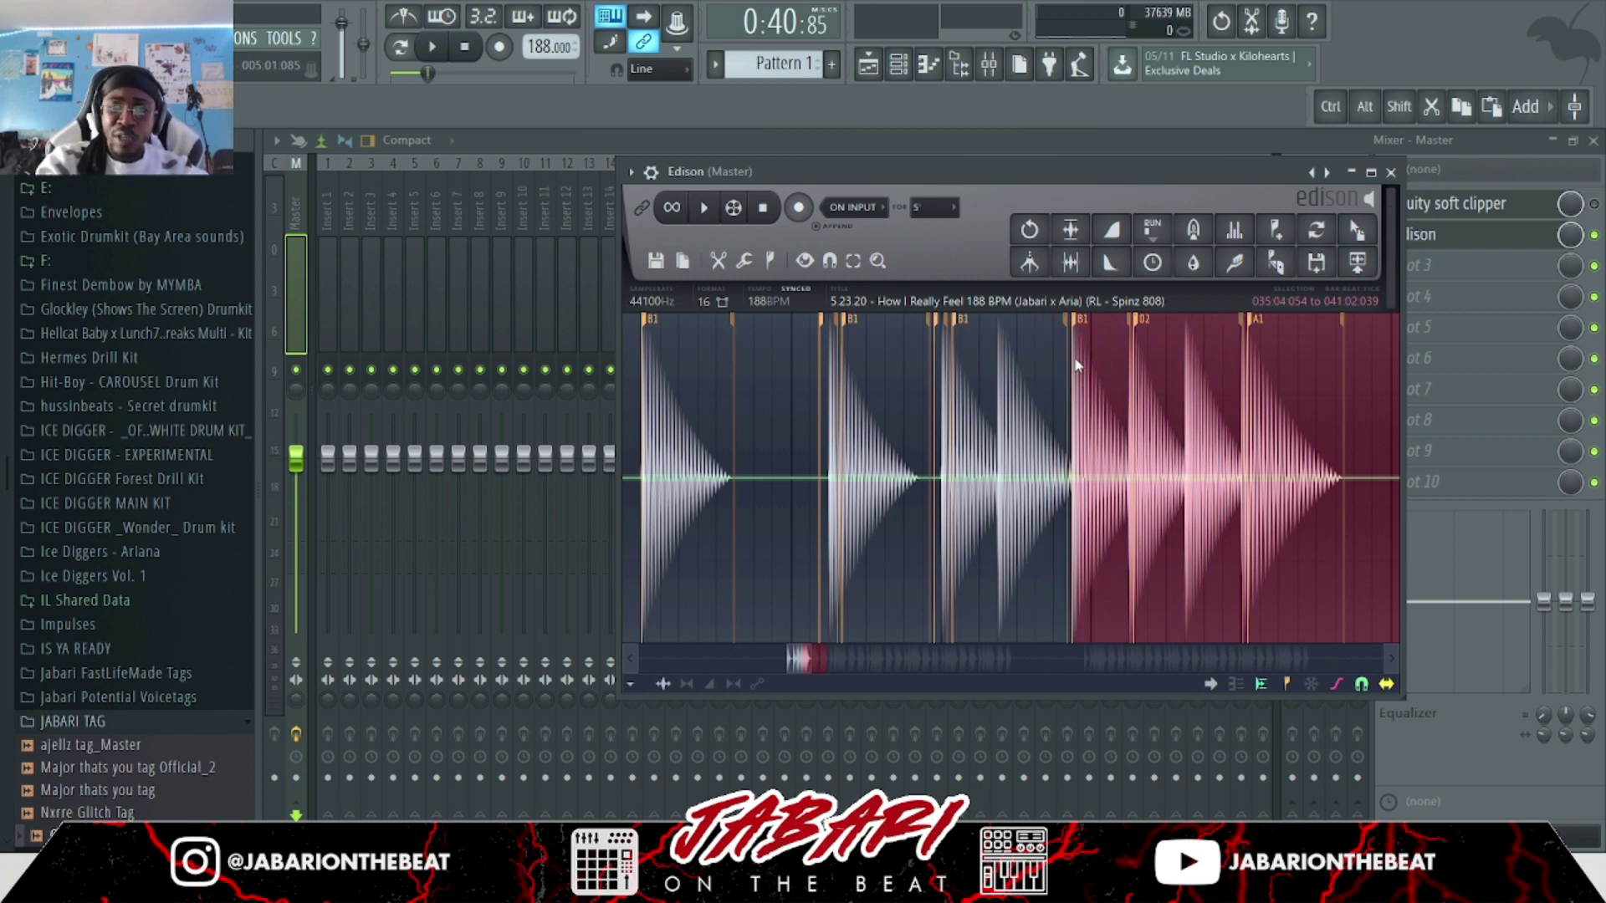
left_click_drag(929, 375, 935, 374)
key("space")
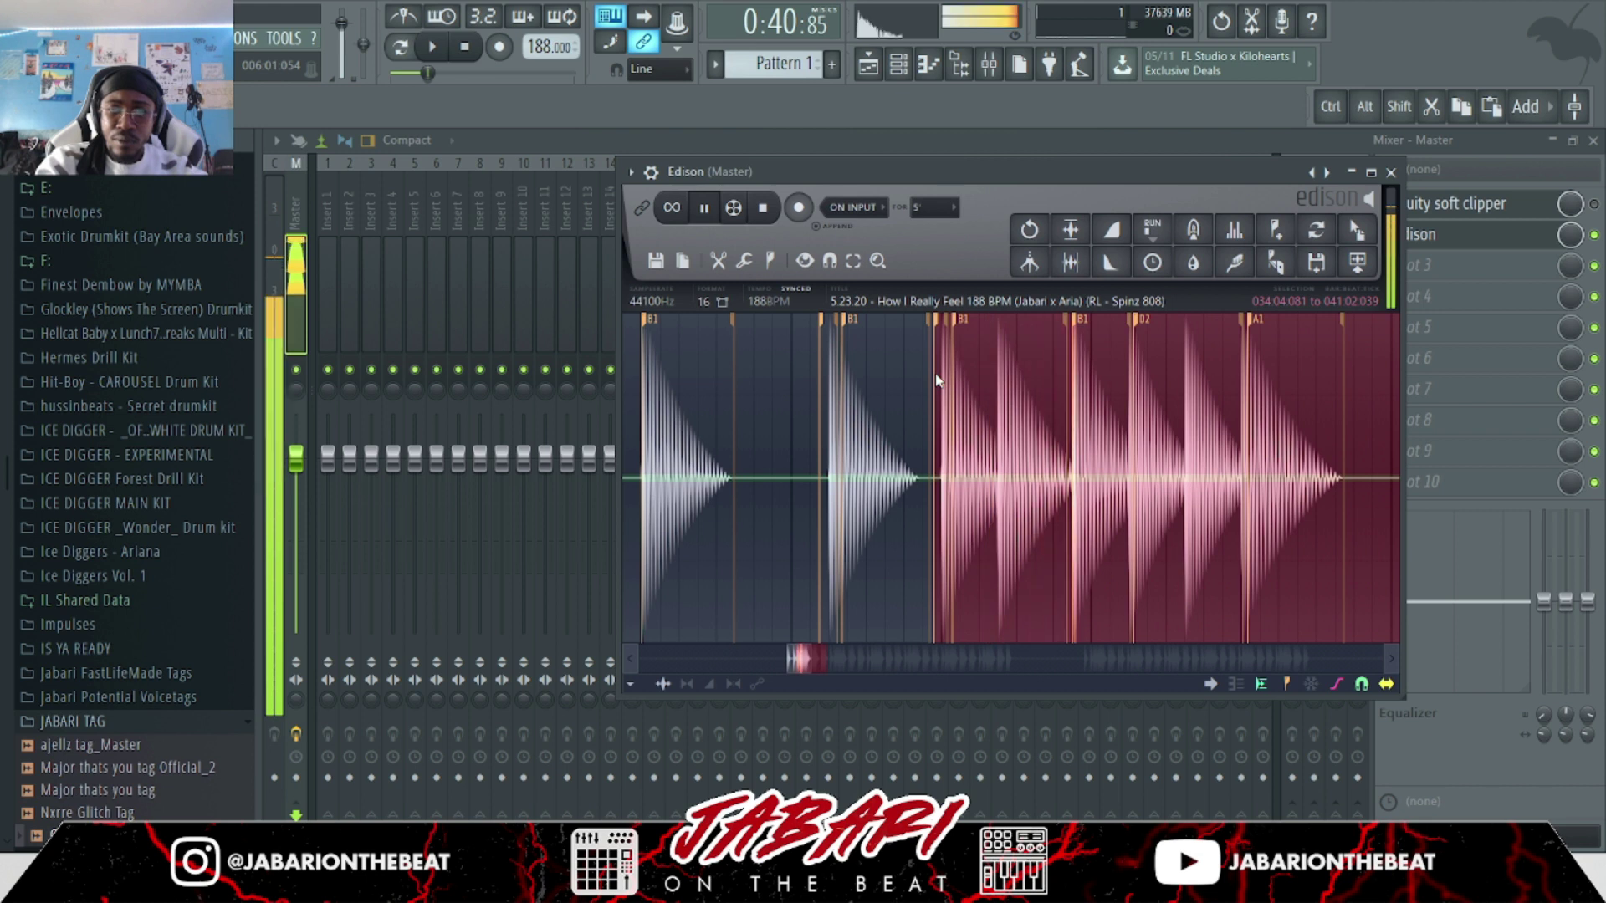
Move the start of the 808 selection in Edison to 036:04:088, then back to 035:04:055.
left_click_drag(935, 373, 1120, 358)
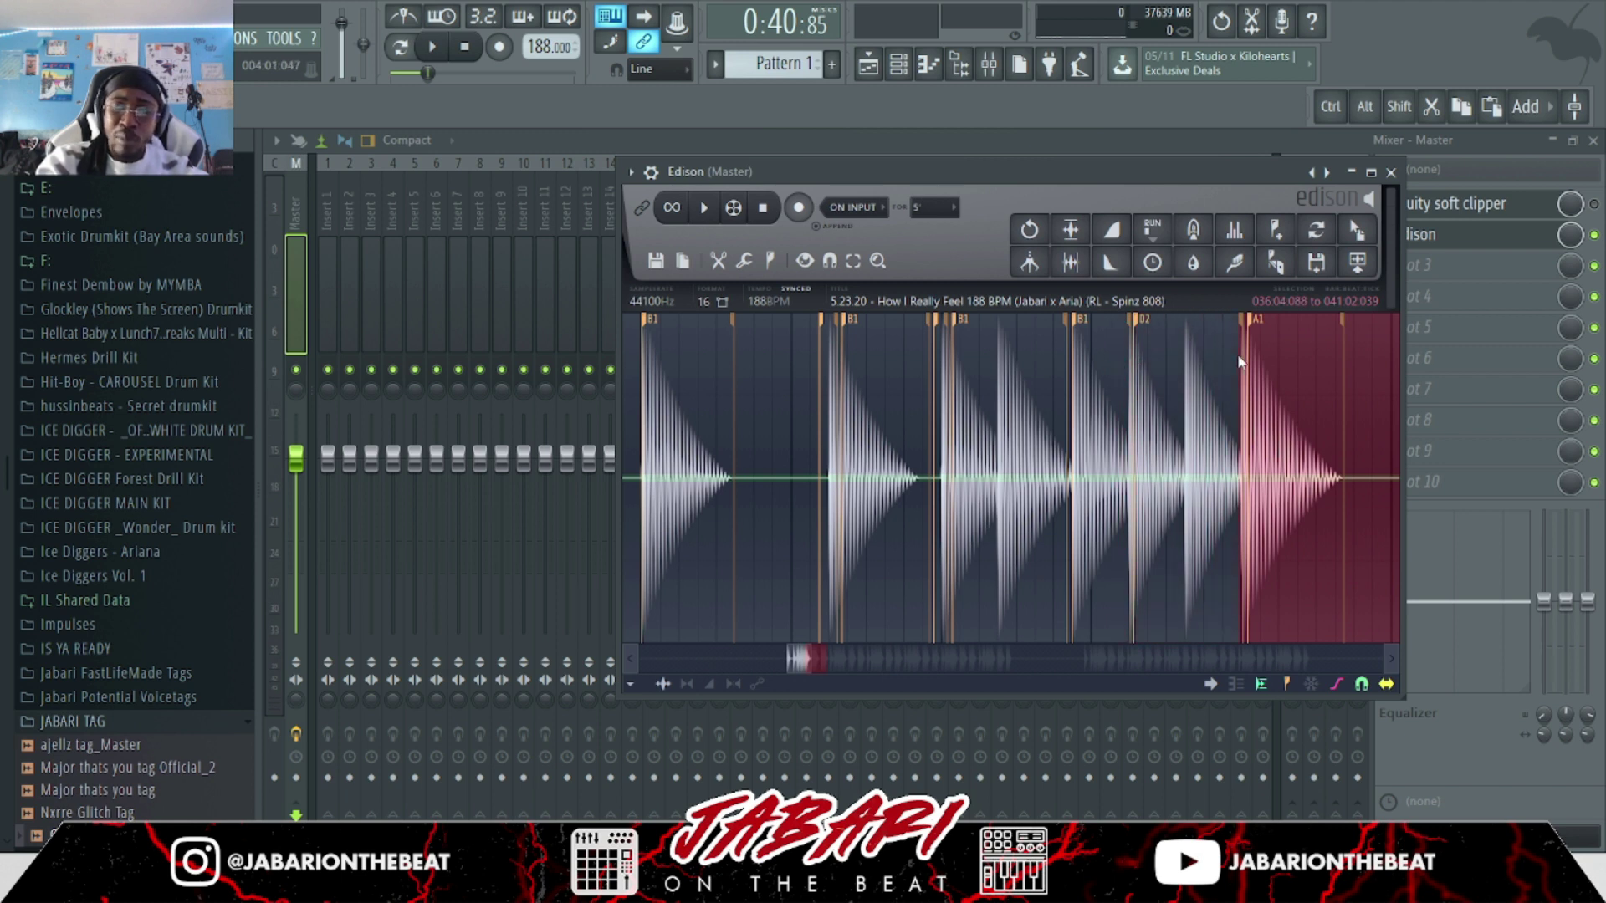
scroll(1241, 365, "down", 5)
scroll(1322, 383, "up", 3)
left_click_drag(1298, 386, 1085, 384)
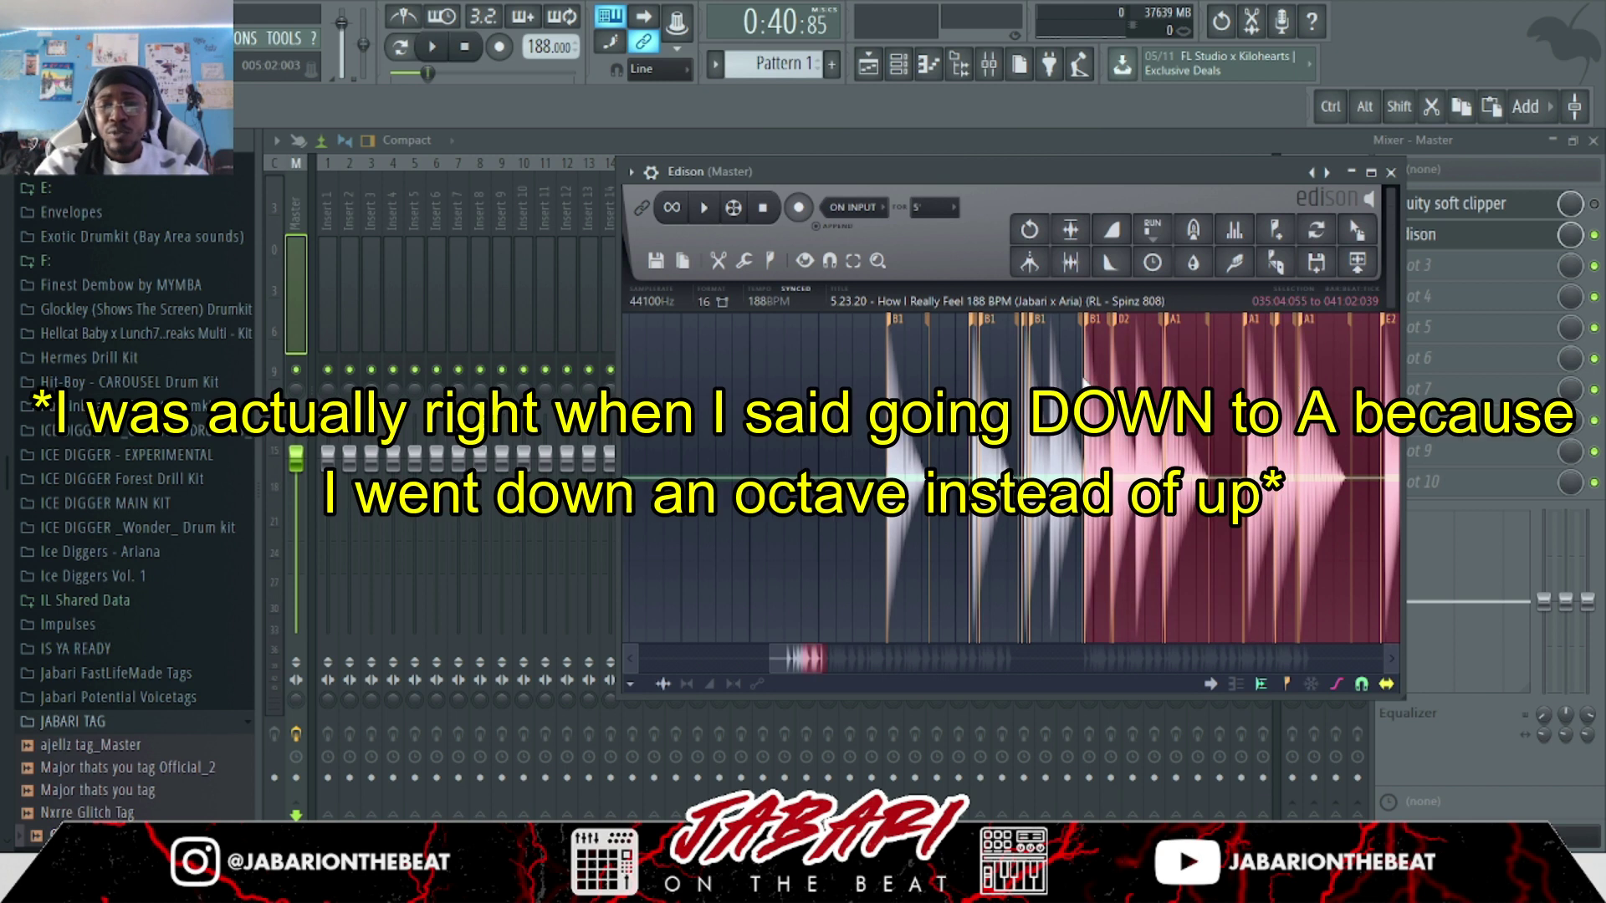
Play parts of the 808 pattern in Edison from selection starts of 036:01:038 and 036:04:092.
scroll(1084, 384, "up", 2)
key("space")
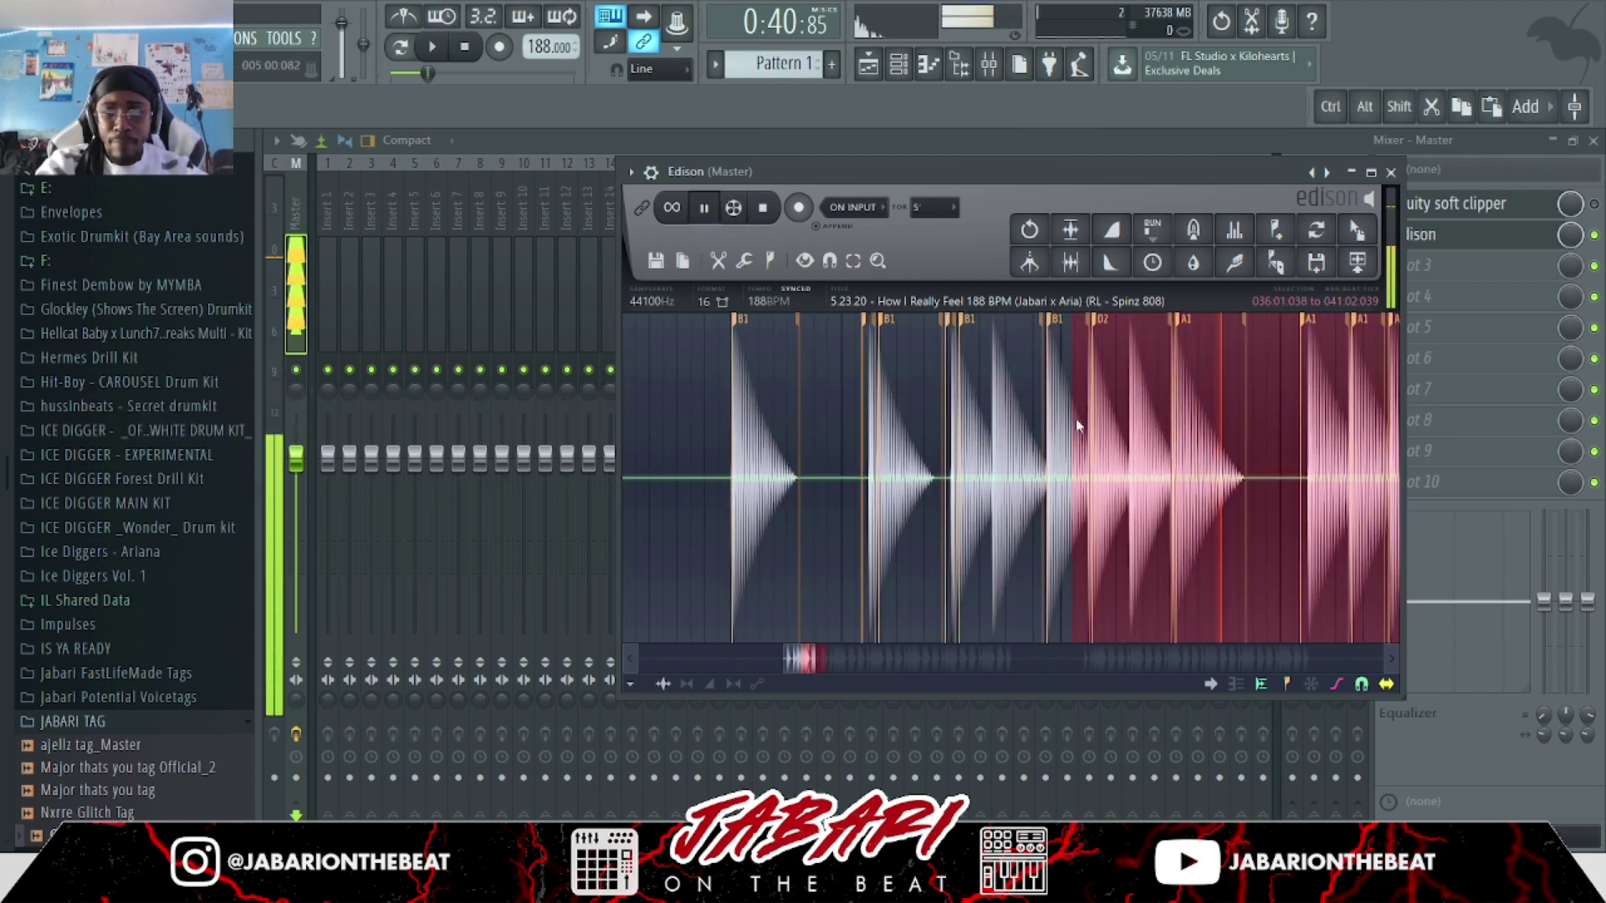
scroll(1153, 416, "down", 2)
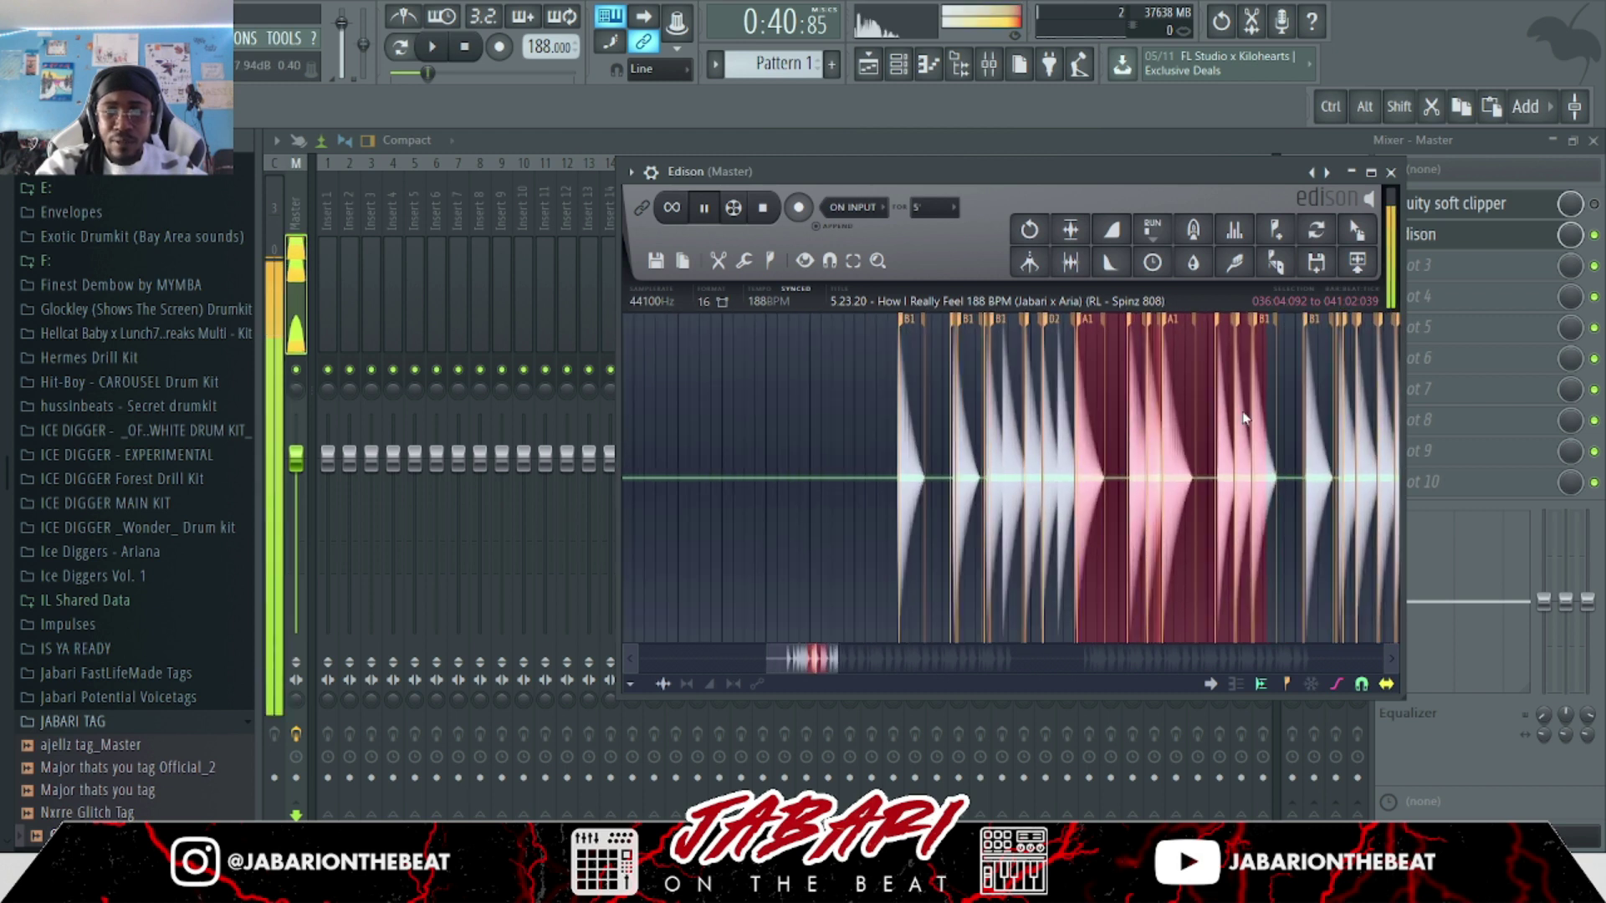
scroll(1305, 424, "up", 2)
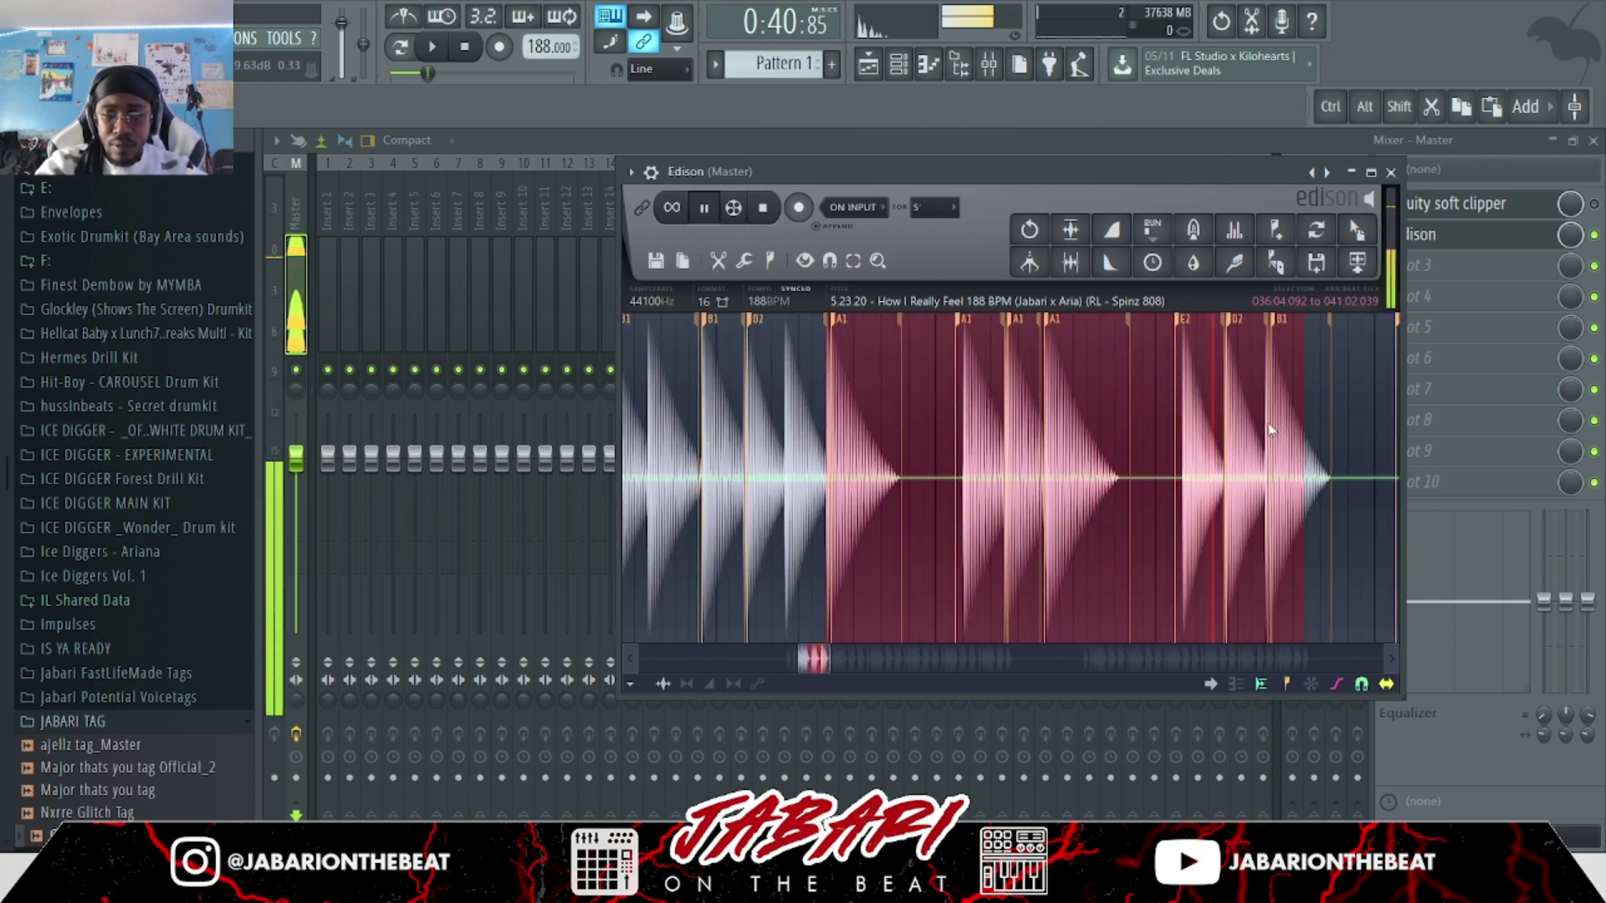
key("space")
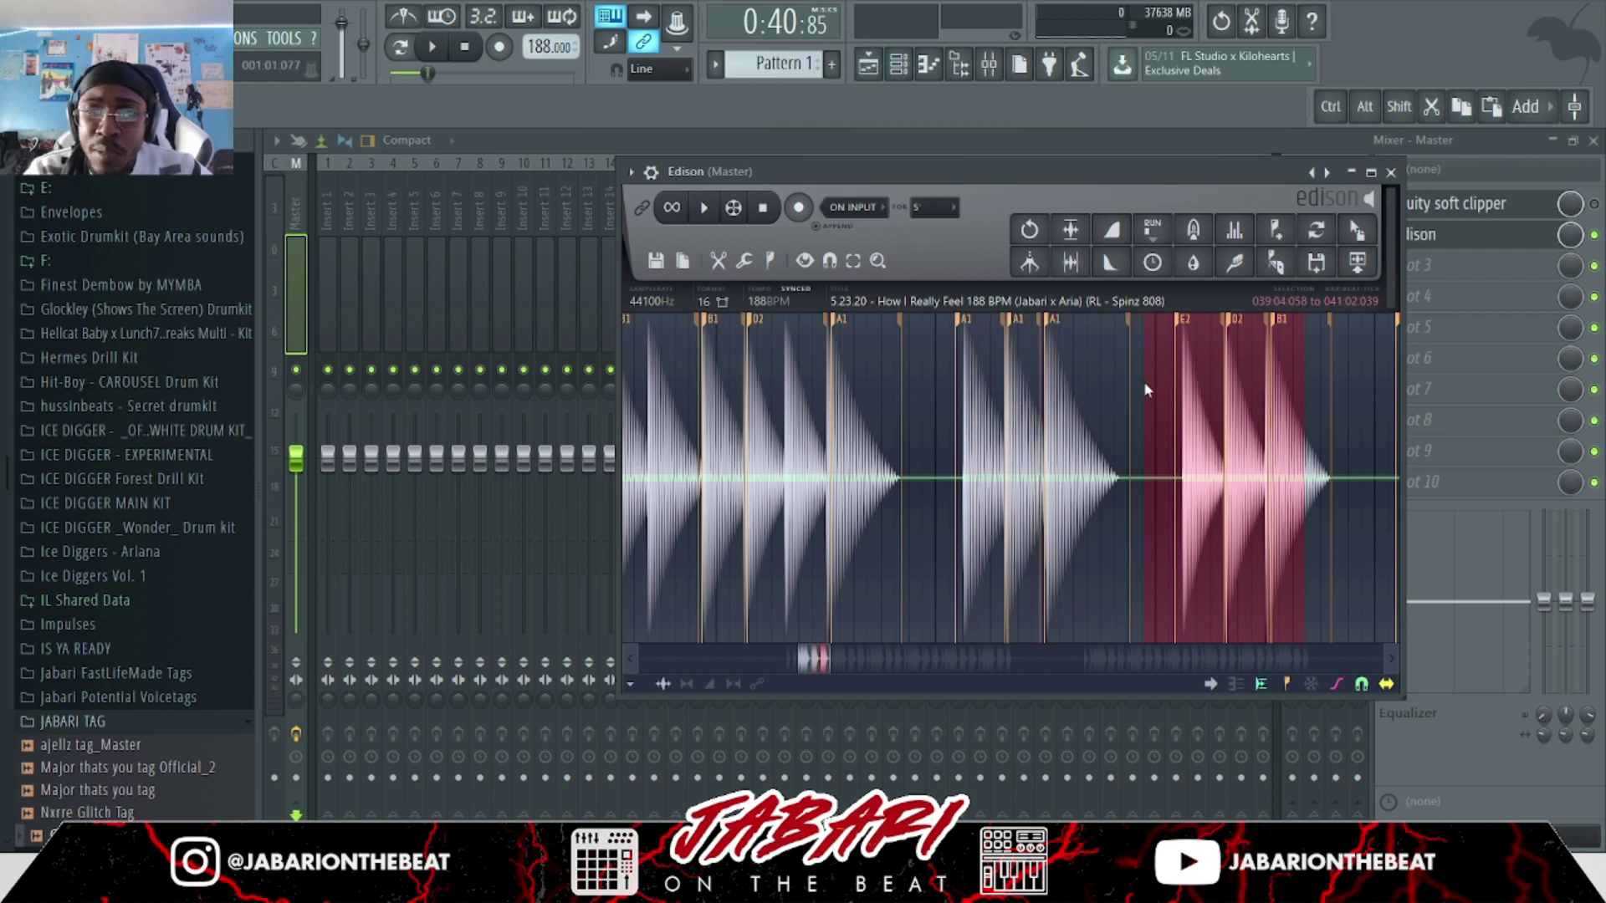
Set the 808 selection's start in Edison to 040:01:079, glance at the Playlist and reopen Edison from the Master track.
left_click_drag(1156, 380, 1186, 377)
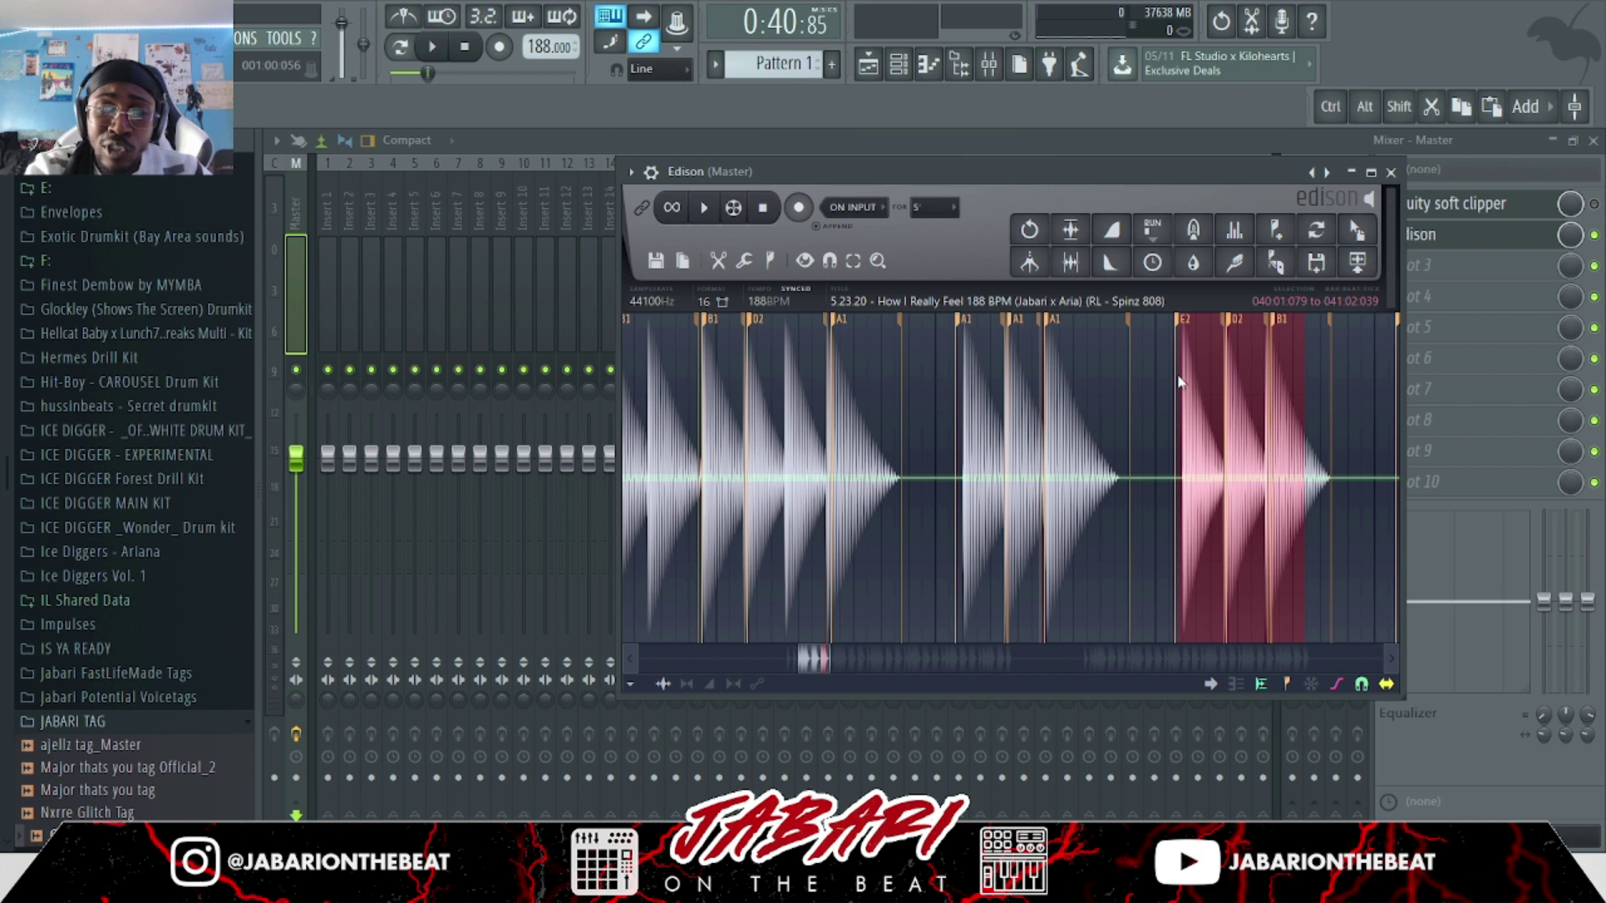
left_click(866, 62)
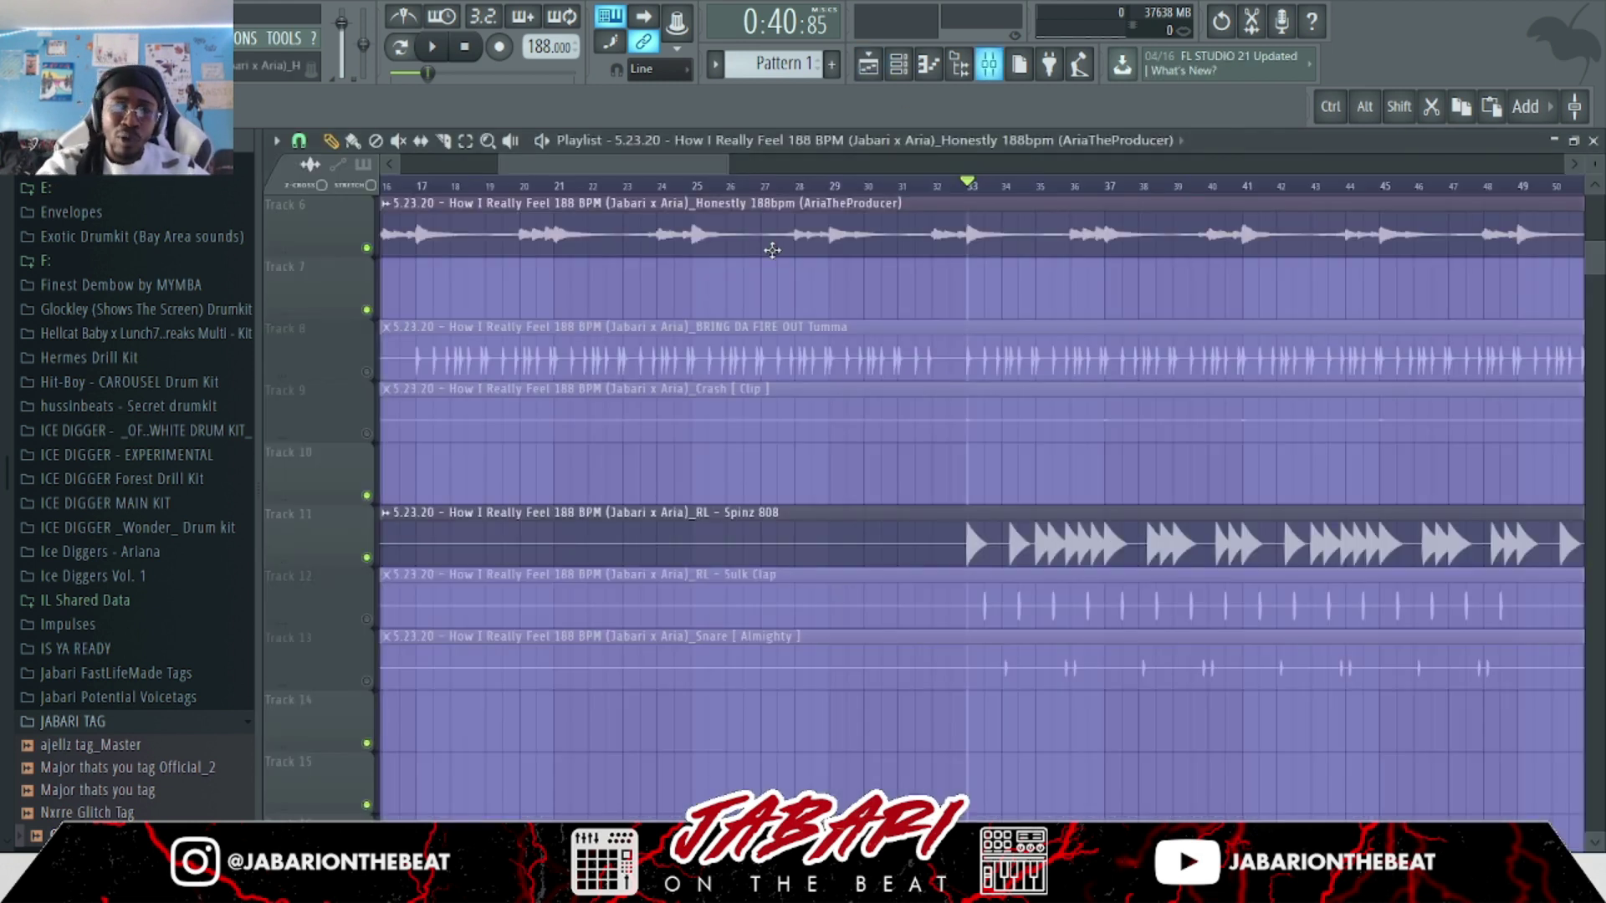
left_click(989, 63)
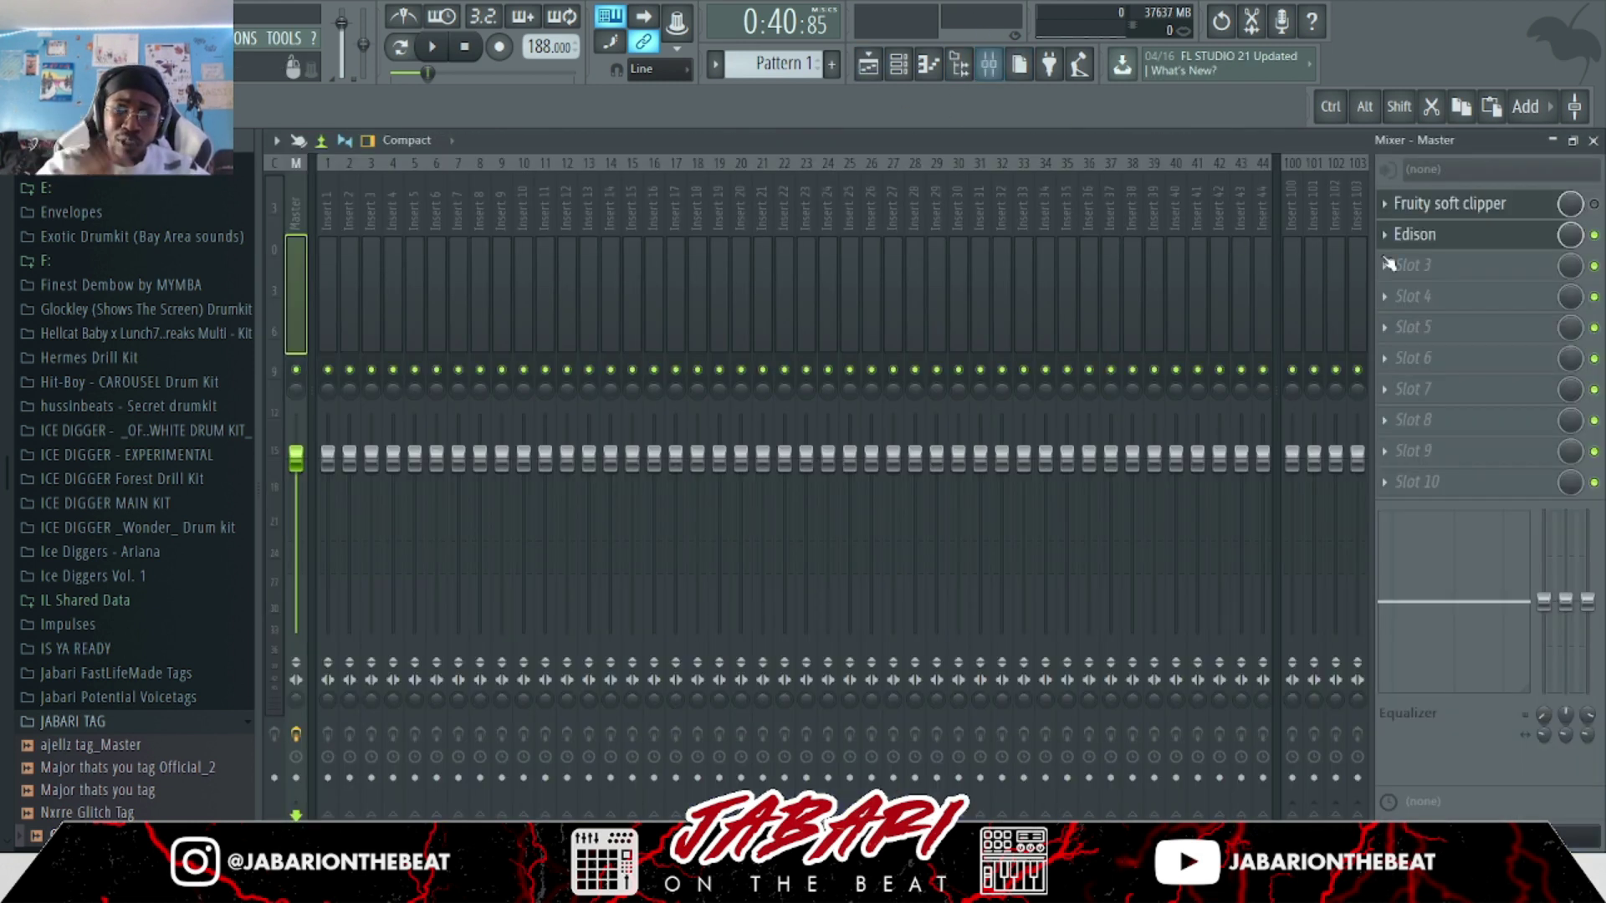
left_click(1424, 238)
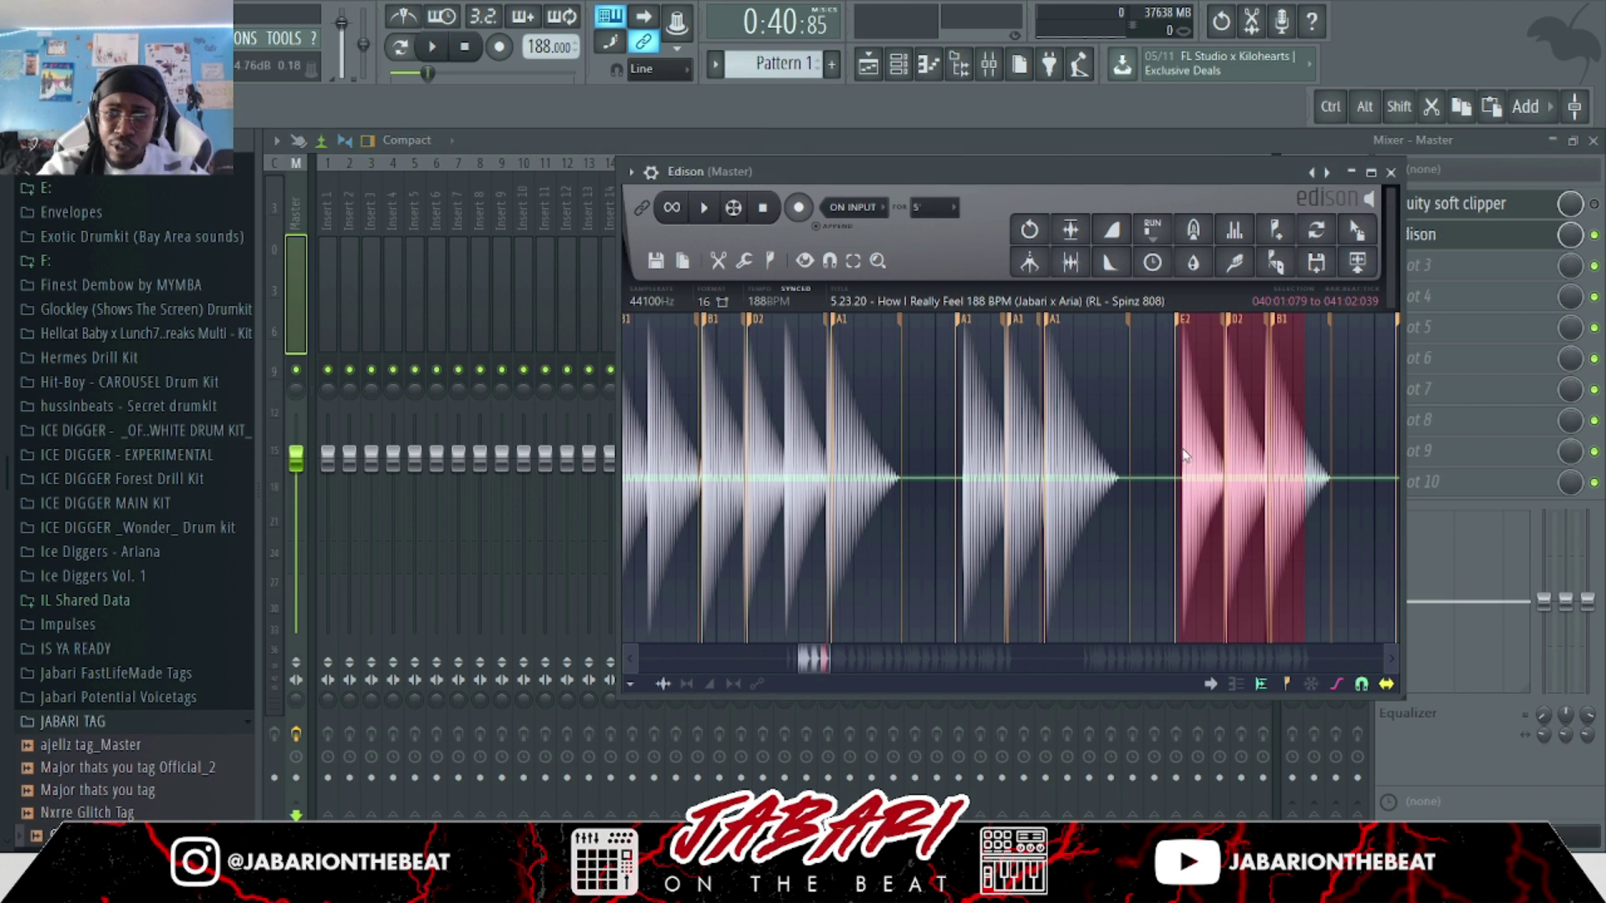
Select the next 808 pattern in Edison, from 041:01:007 to 047:03:061, and play it.
scroll(1181, 447, "up", 1)
scroll(1183, 439, "up", 4)
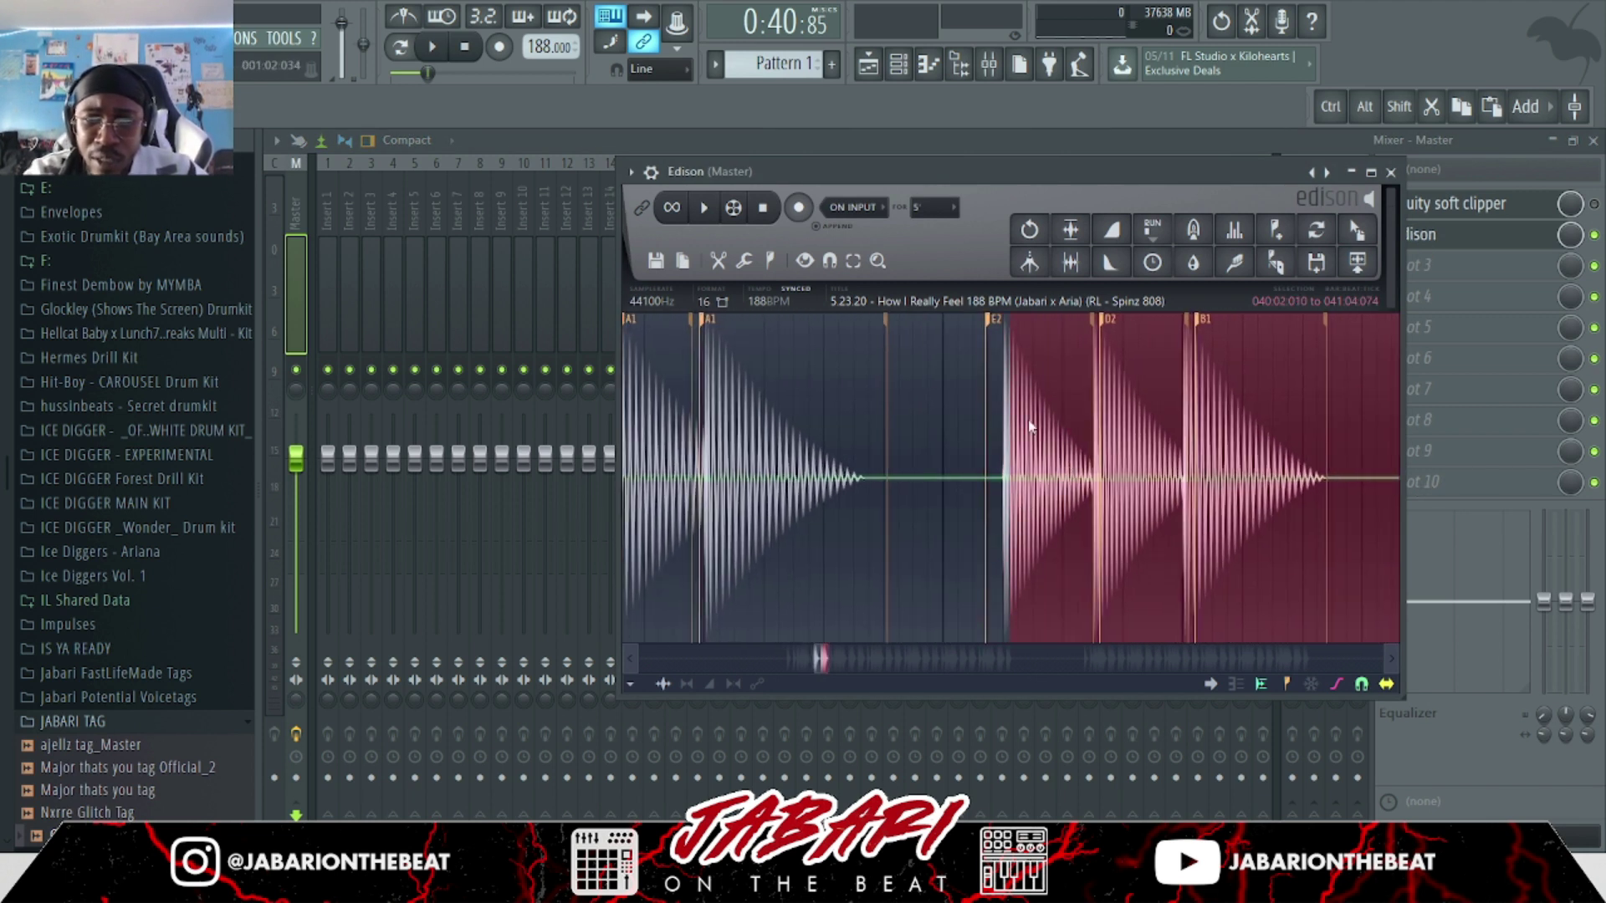
scroll(1089, 408, "down", 1)
left_click_drag(1152, 404, 920, 502)
key("space")
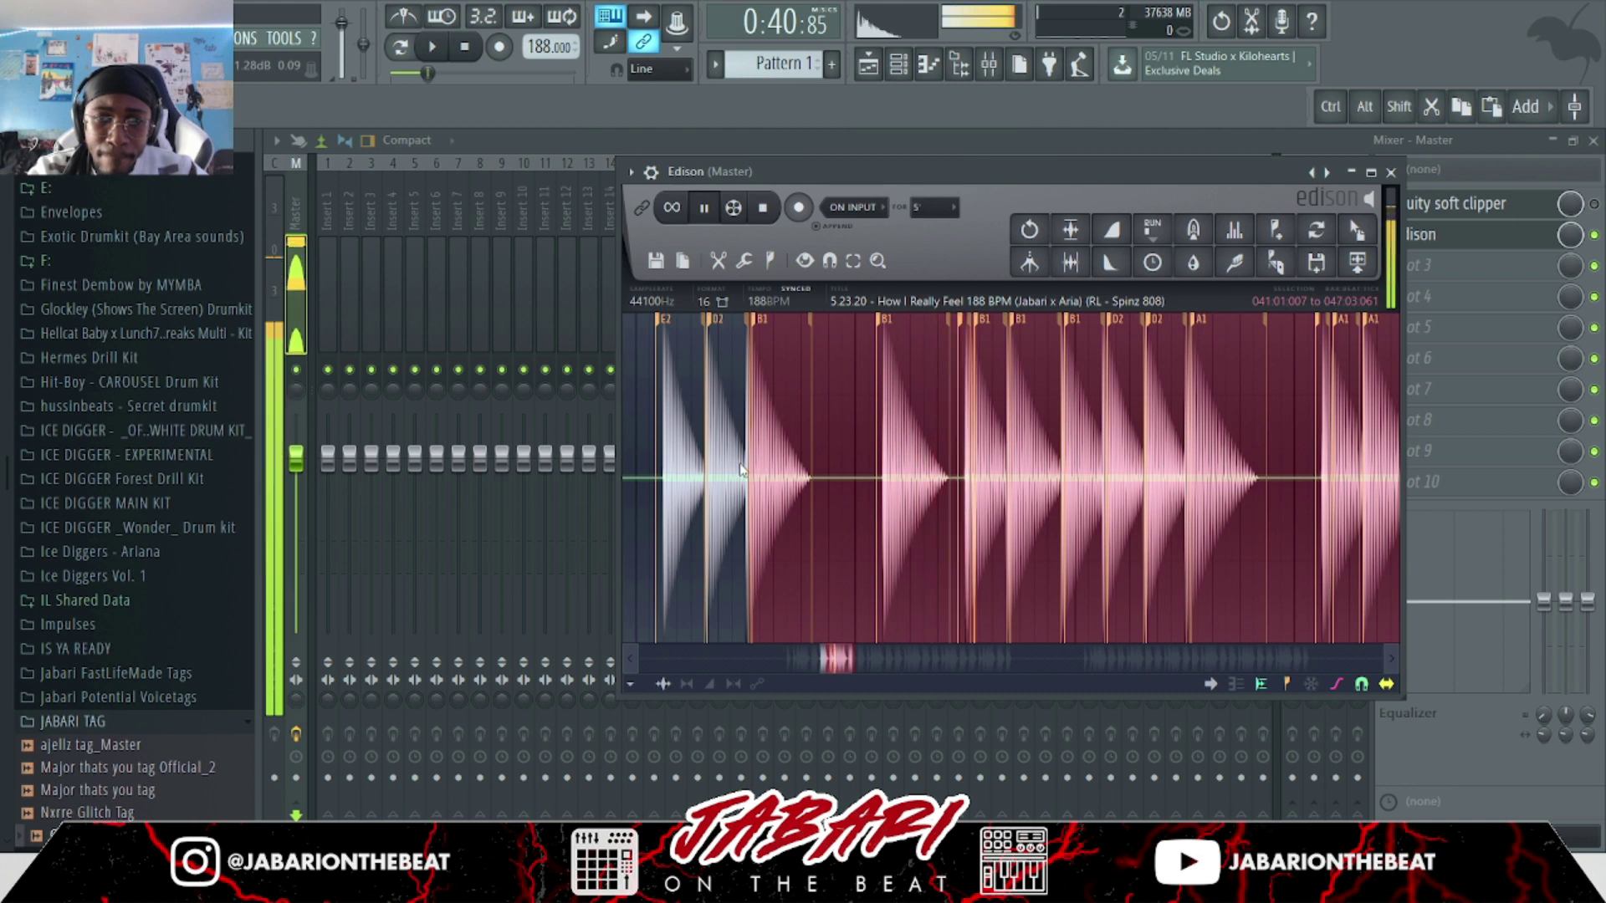
scroll(740, 470, "down", 2)
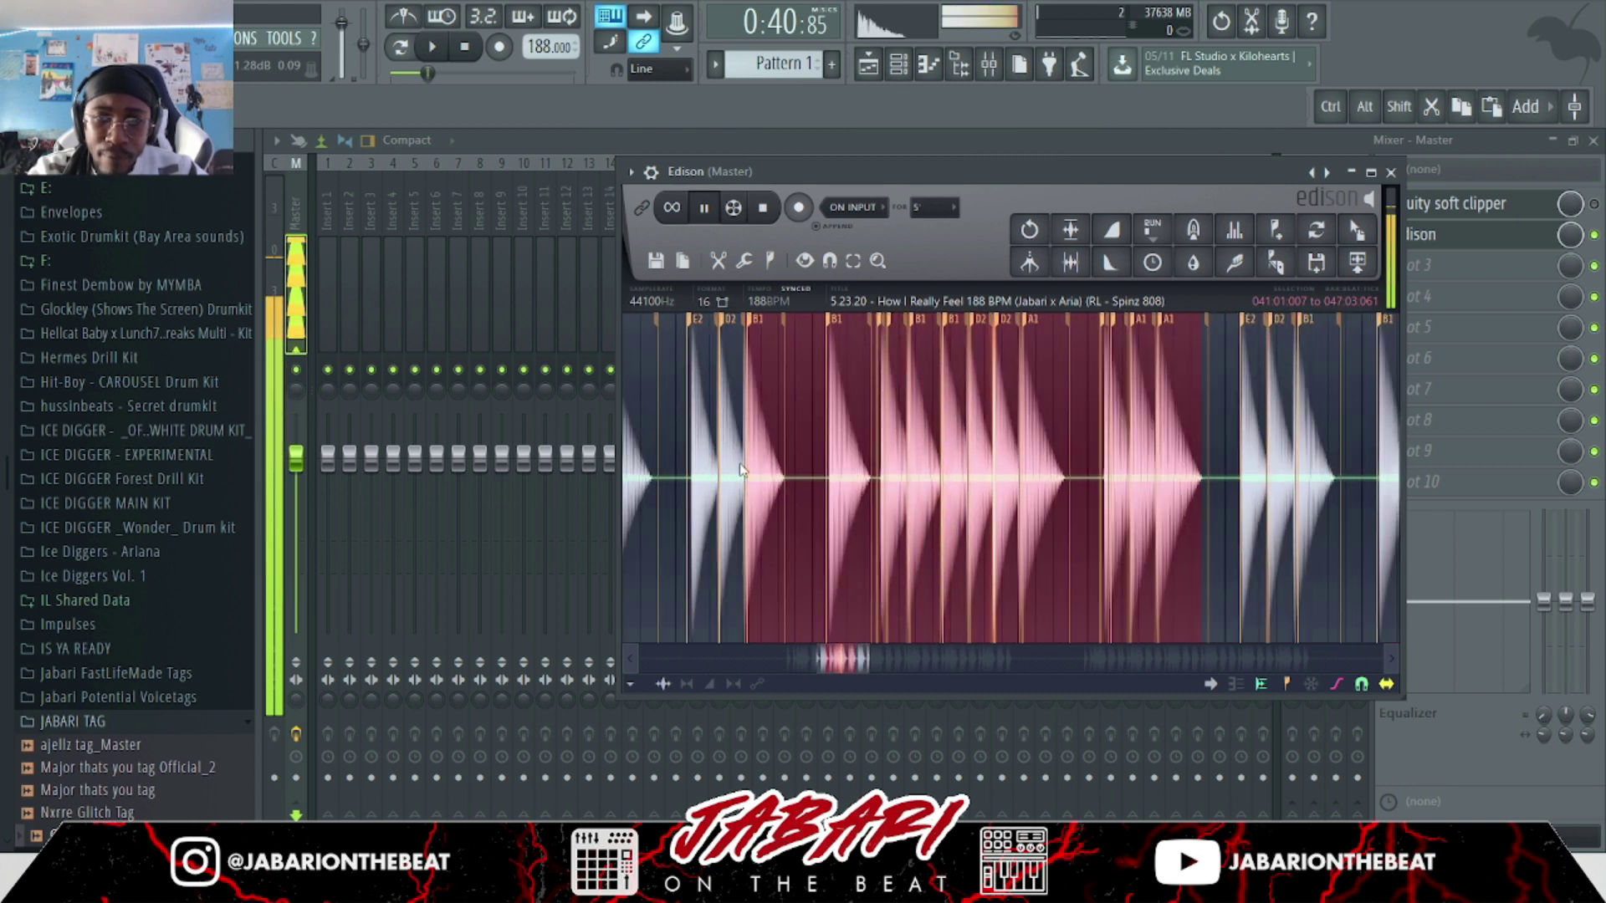
key("space")
Extend the 808 selection in Edison back to a start of 036:04:034.
left_click_drag(740, 470, 971, 400)
left_click_drag(807, 419, 679, 428)
scroll(811, 409, "up", 2)
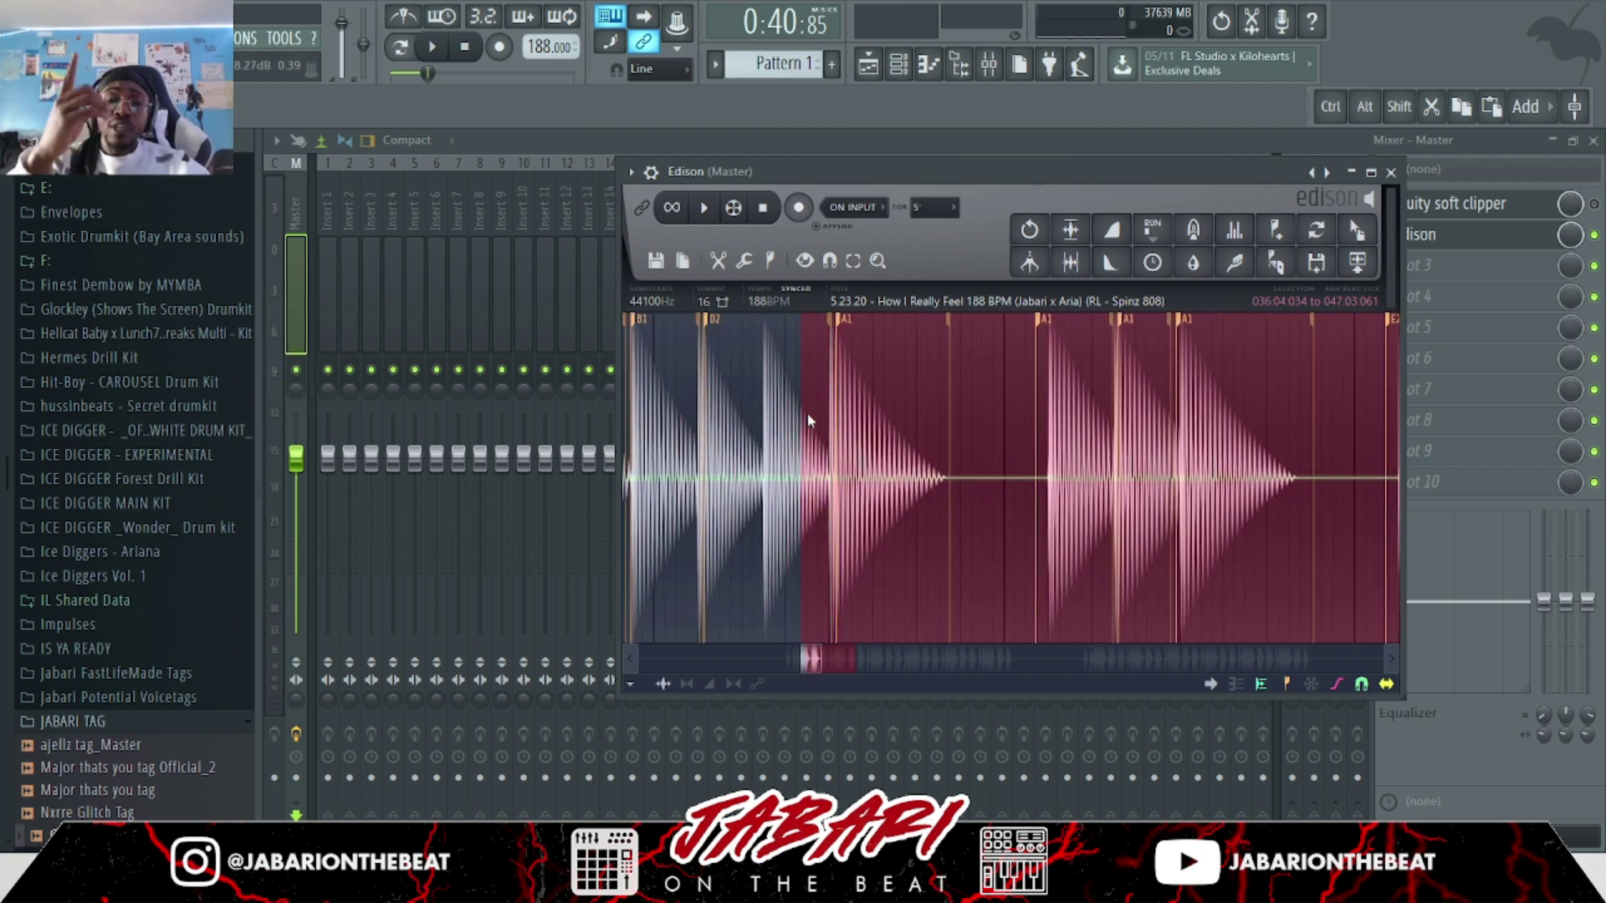
Play the Honestly melody and Spinz 808 together in the Playlist from bar 33, then from bar 36.
left_click(879, 69)
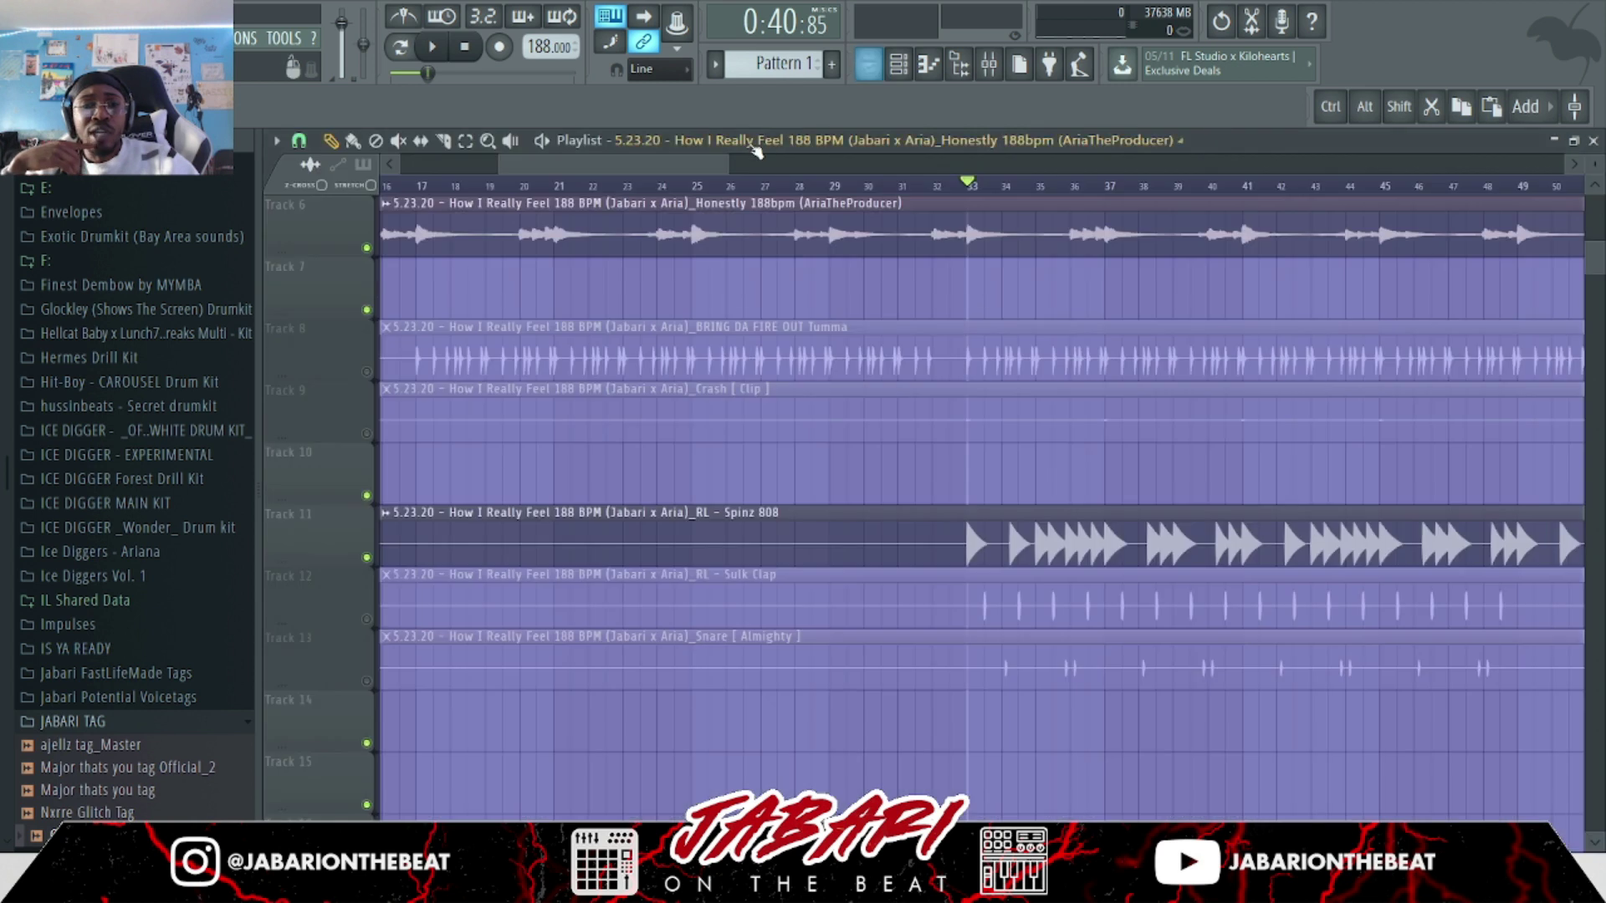
scroll(386, 462, "up", 5)
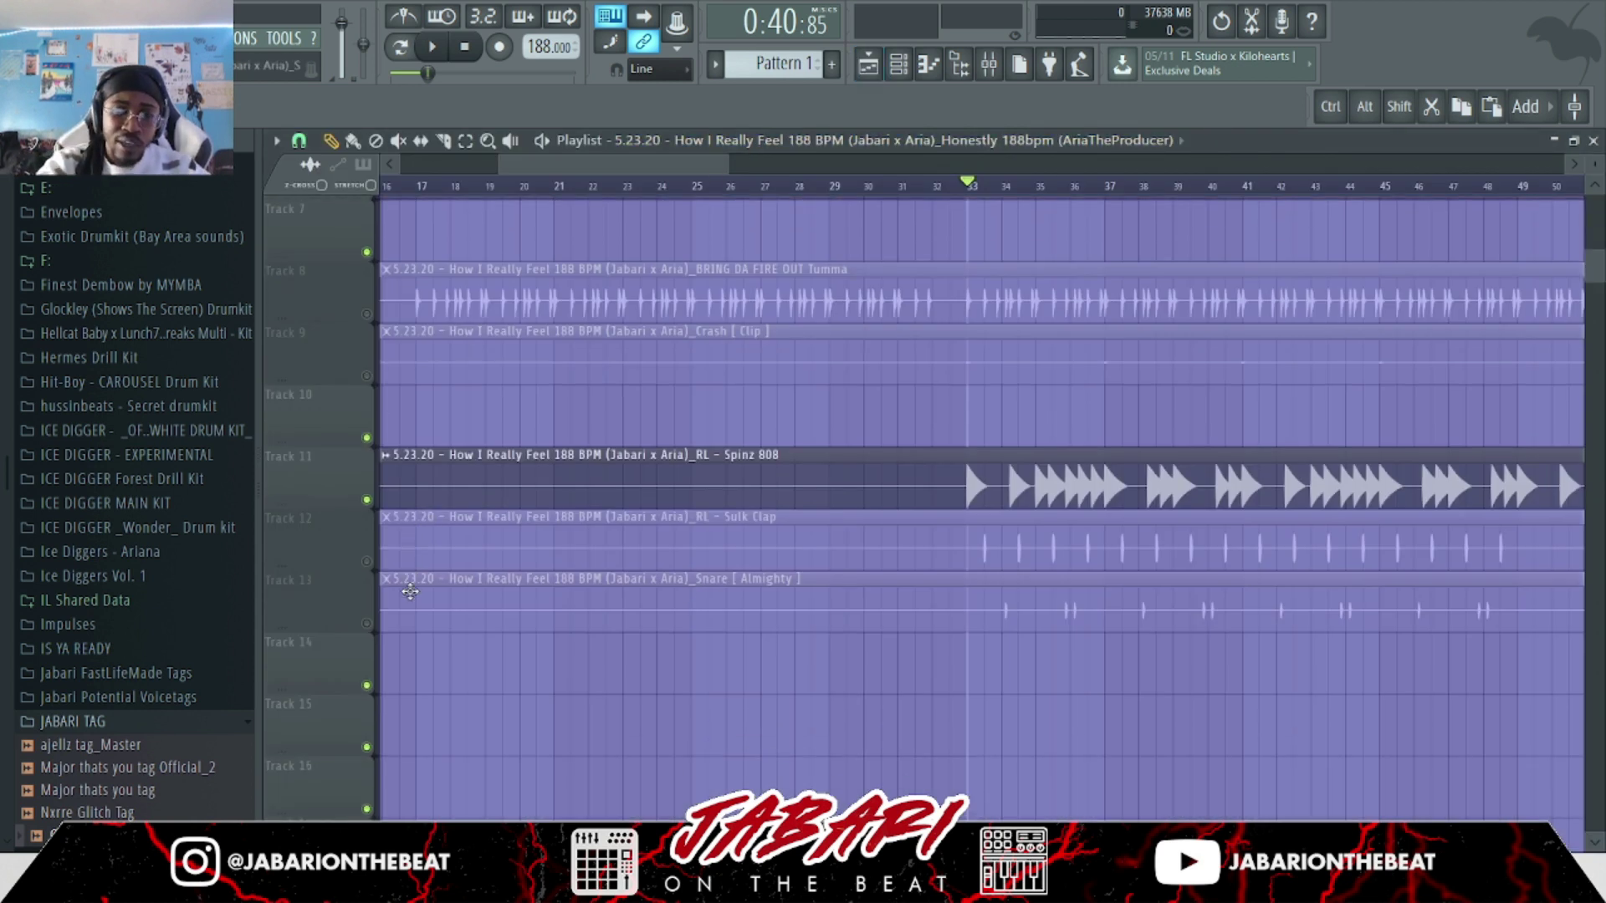
key("space")
scroll(576, 498, "down", 2)
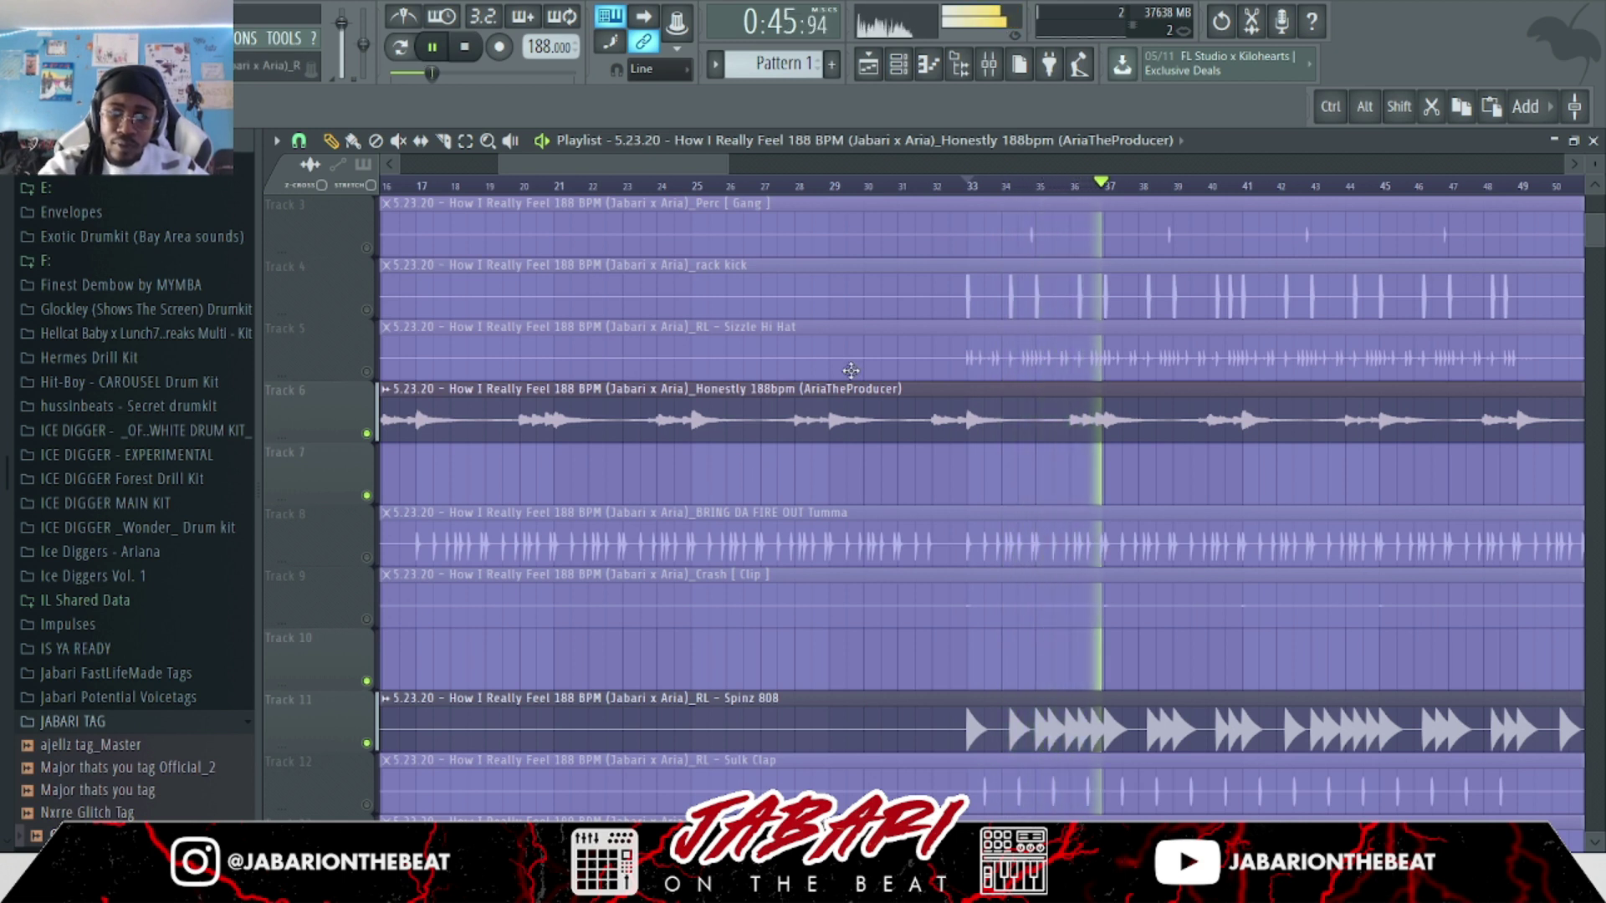
left_click(1070, 185)
scroll(1069, 189, "down", 1)
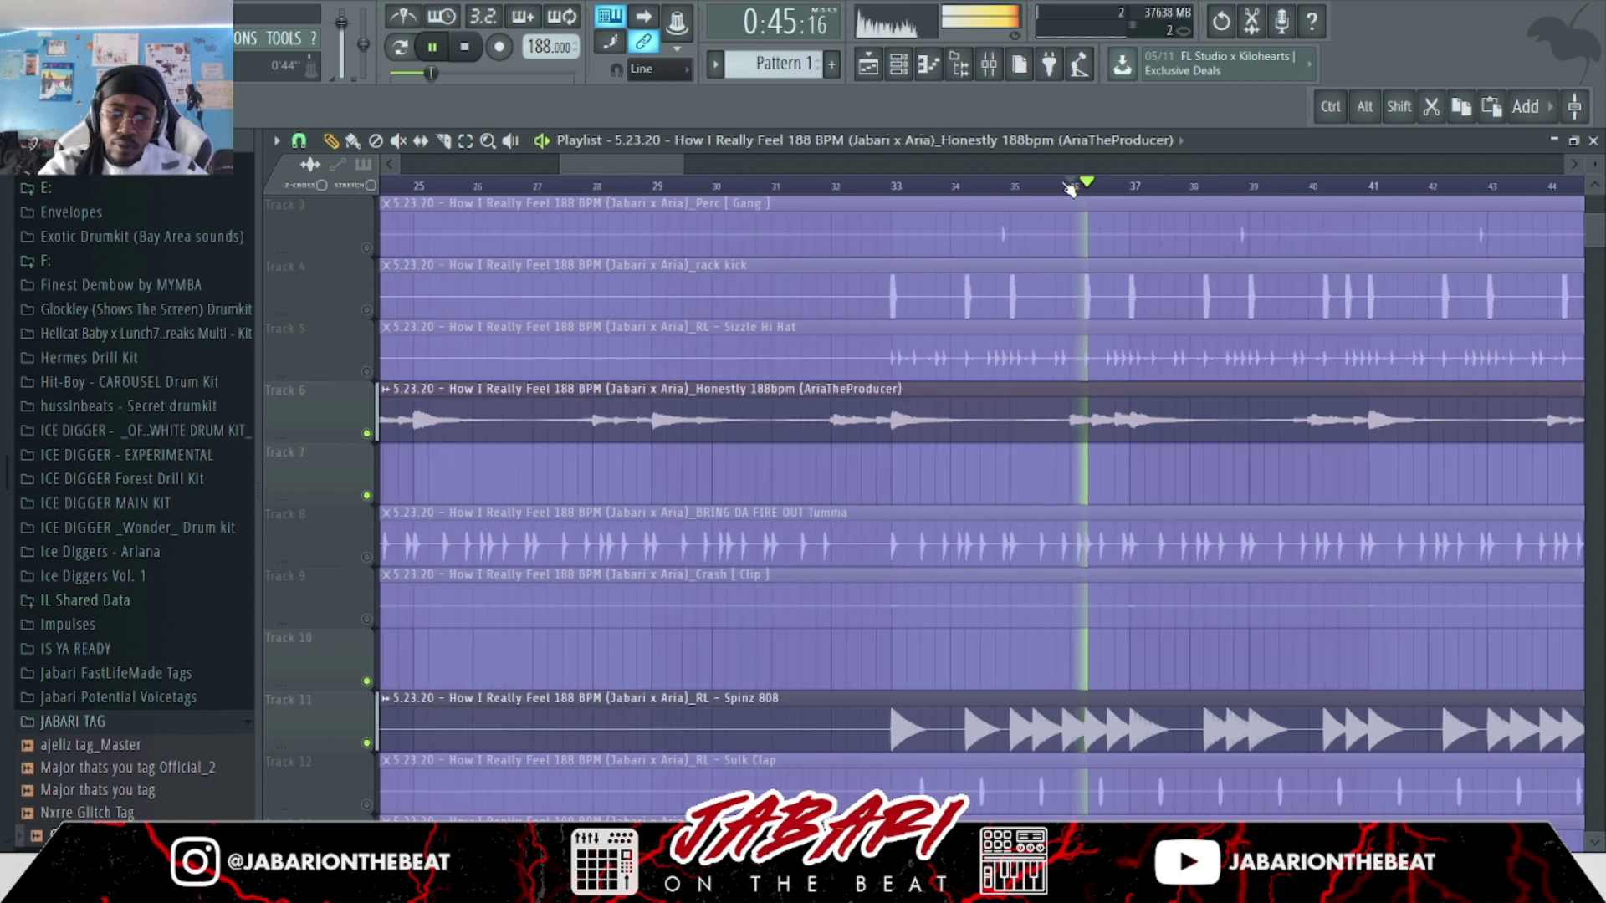
scroll(1070, 189, "down", 1)
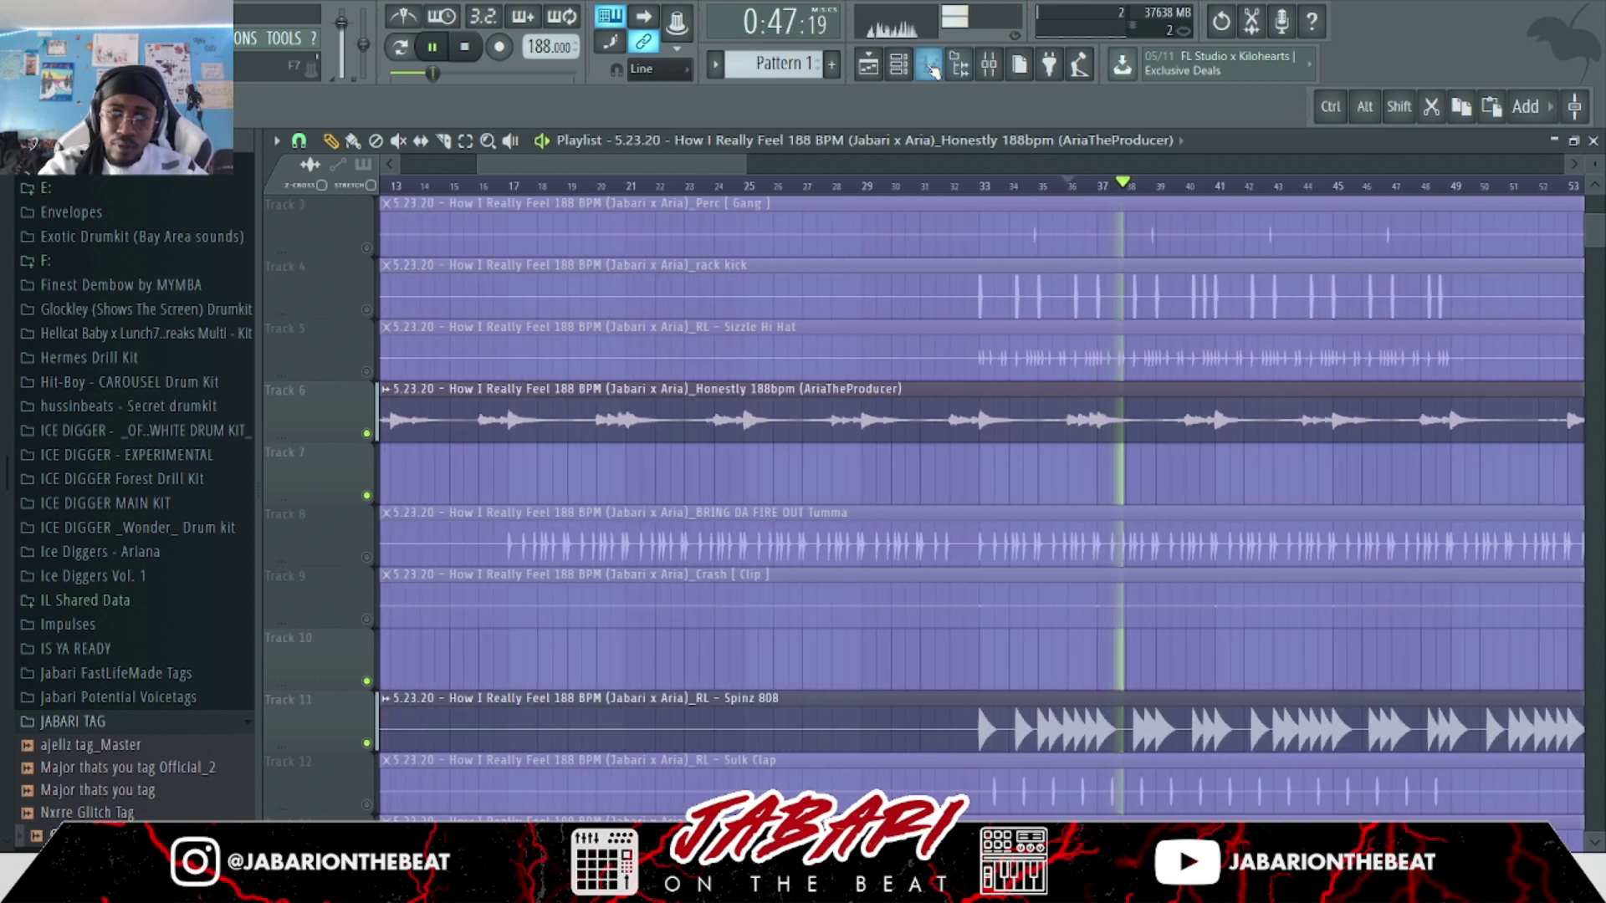
Compare the playing song with the 808's notes in Edison, selected from 032:04:074 to 047:03:061, and return to the Playlist.
key("F9")
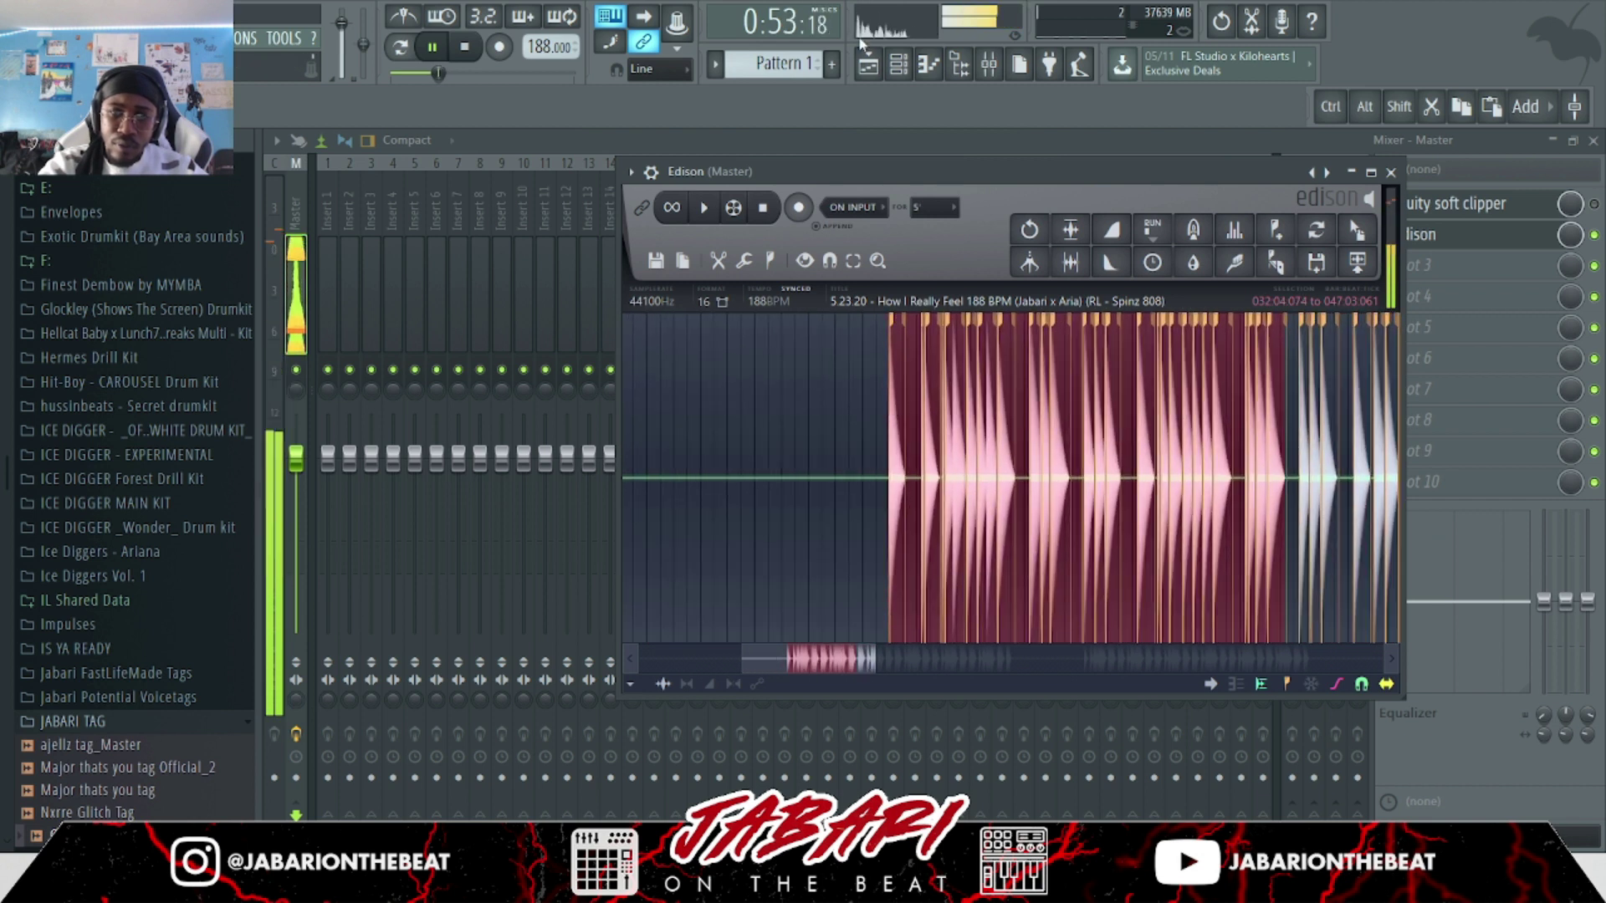
key("F5")
scroll(1093, 167, "down", 2)
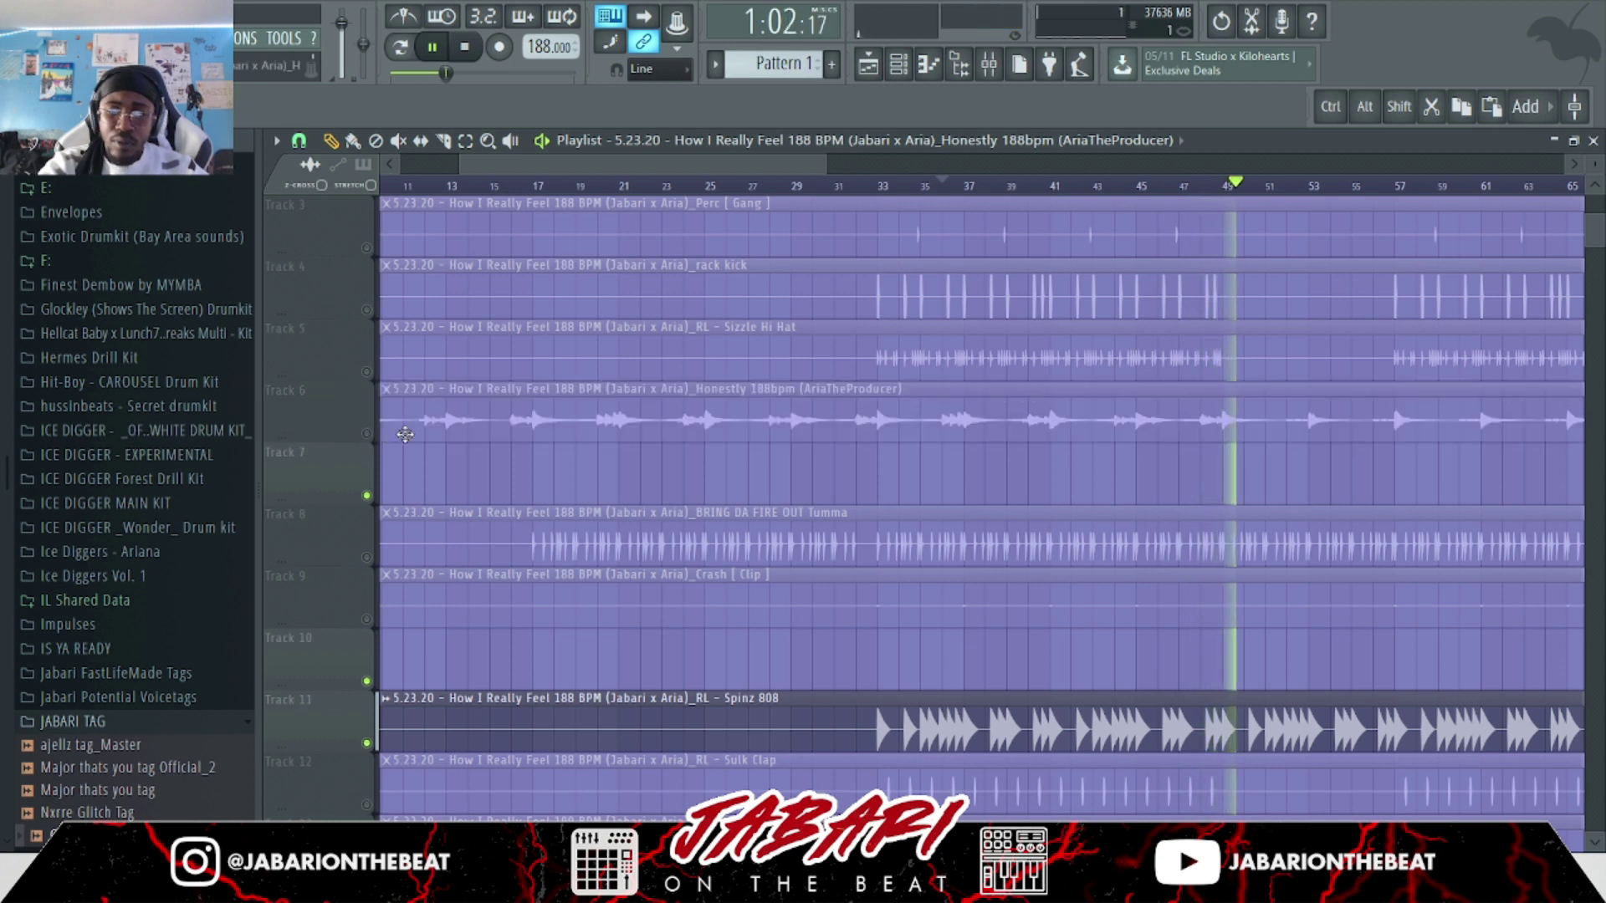
Stop playback and unmute the BRING DA FIRE OUT Tumma, RL - Sizzle Hi Hat and Honestly tracks.
key("space")
scroll(841, 343, "down", 3)
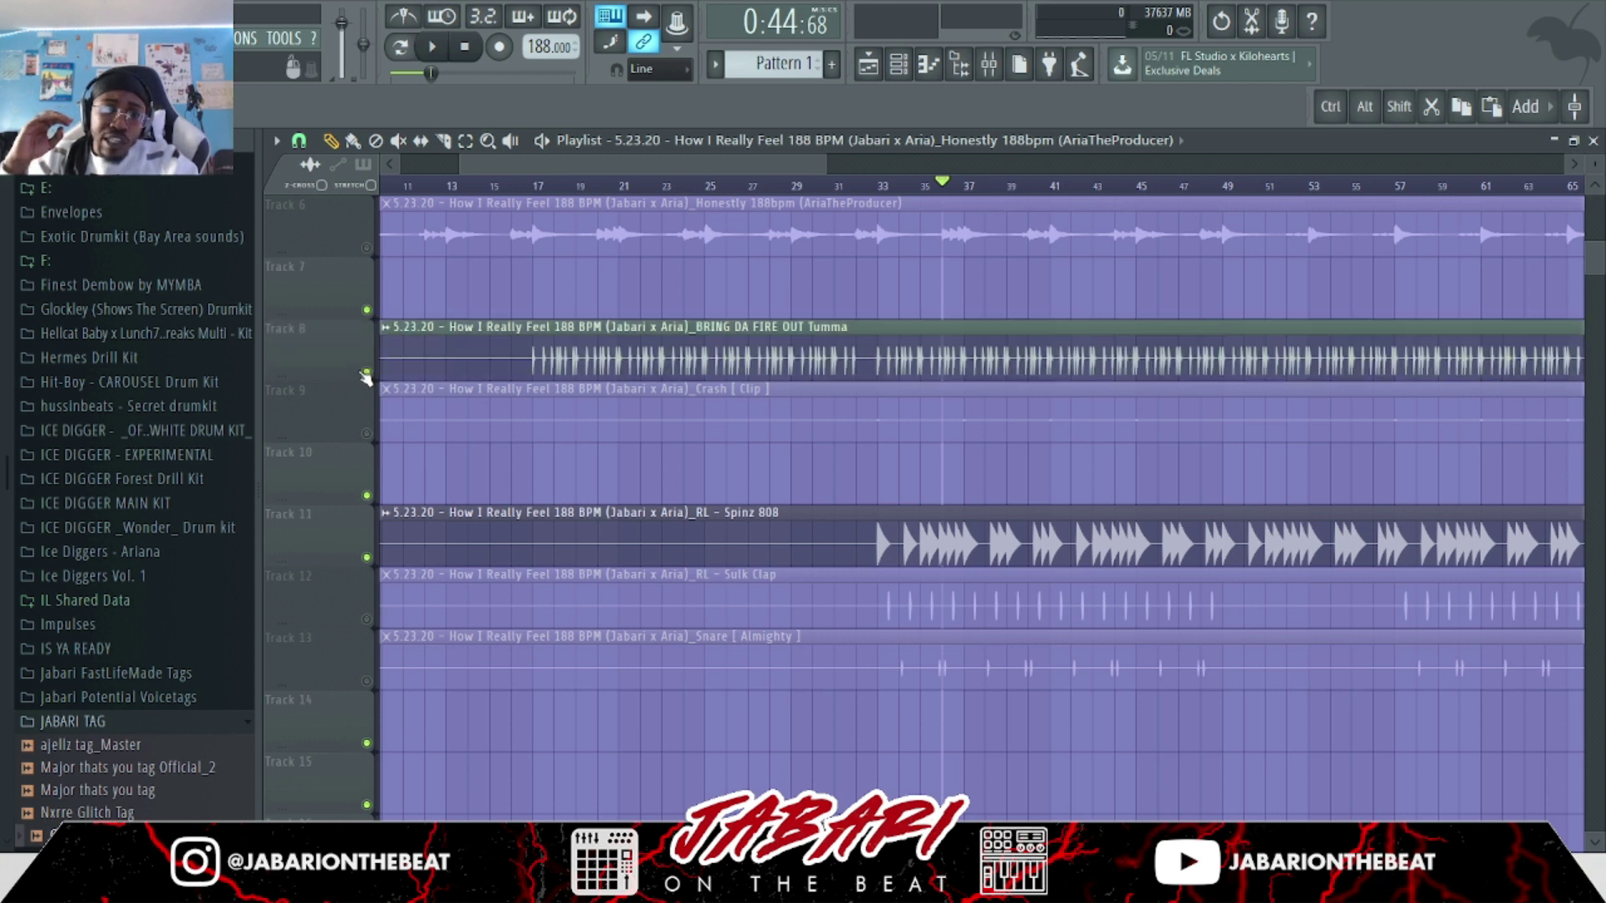
scroll(366, 384, "up", 3)
scroll(378, 380, "up", 2)
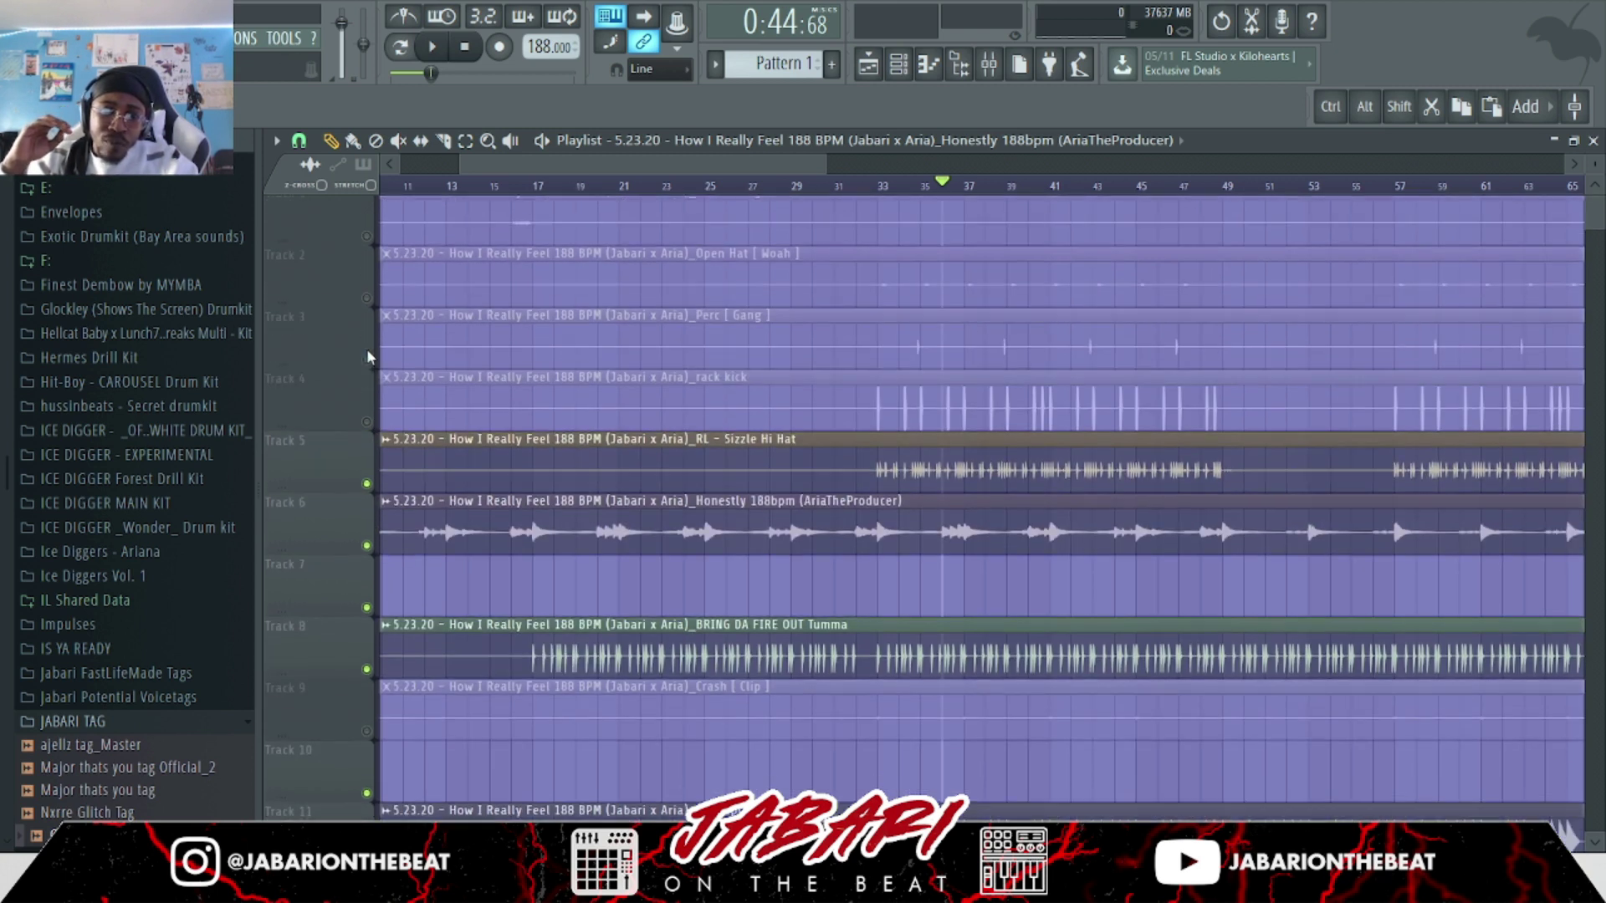
double_click(501, 535)
left_click_drag(1156, 268, 1154, 290)
left_click(1317, 282)
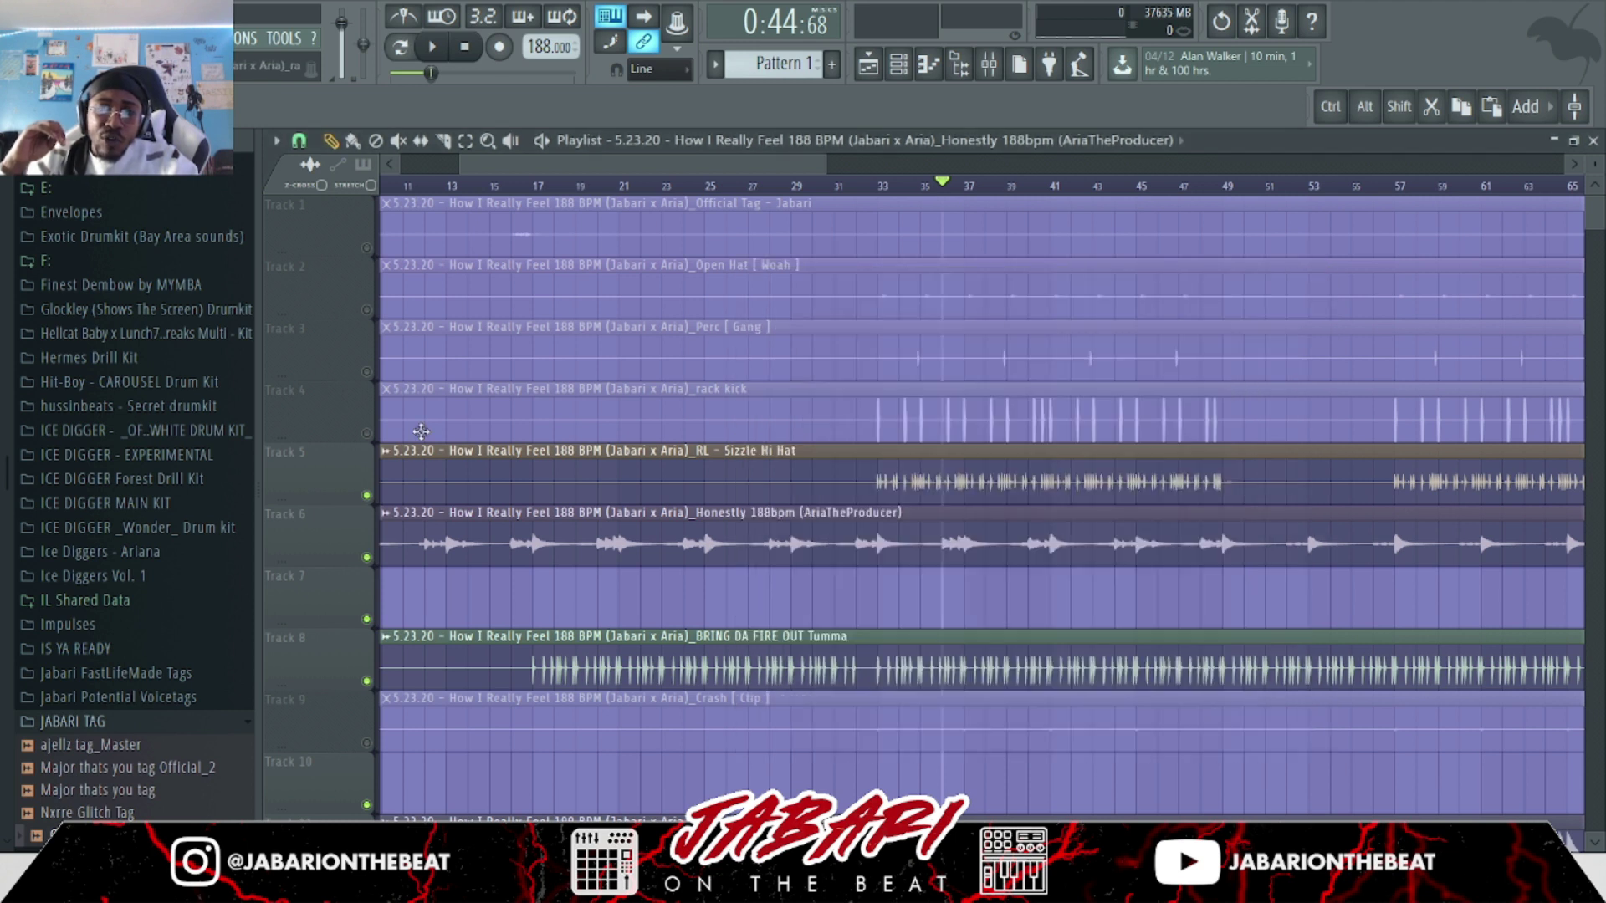
Unmute the rack kick, Perc [ Gang ], Open Hat [ Woah ] and Official Tag tracks in the Playlist.
left_click(368, 433)
left_click(368, 372)
left_click(368, 310)
left_click(368, 247)
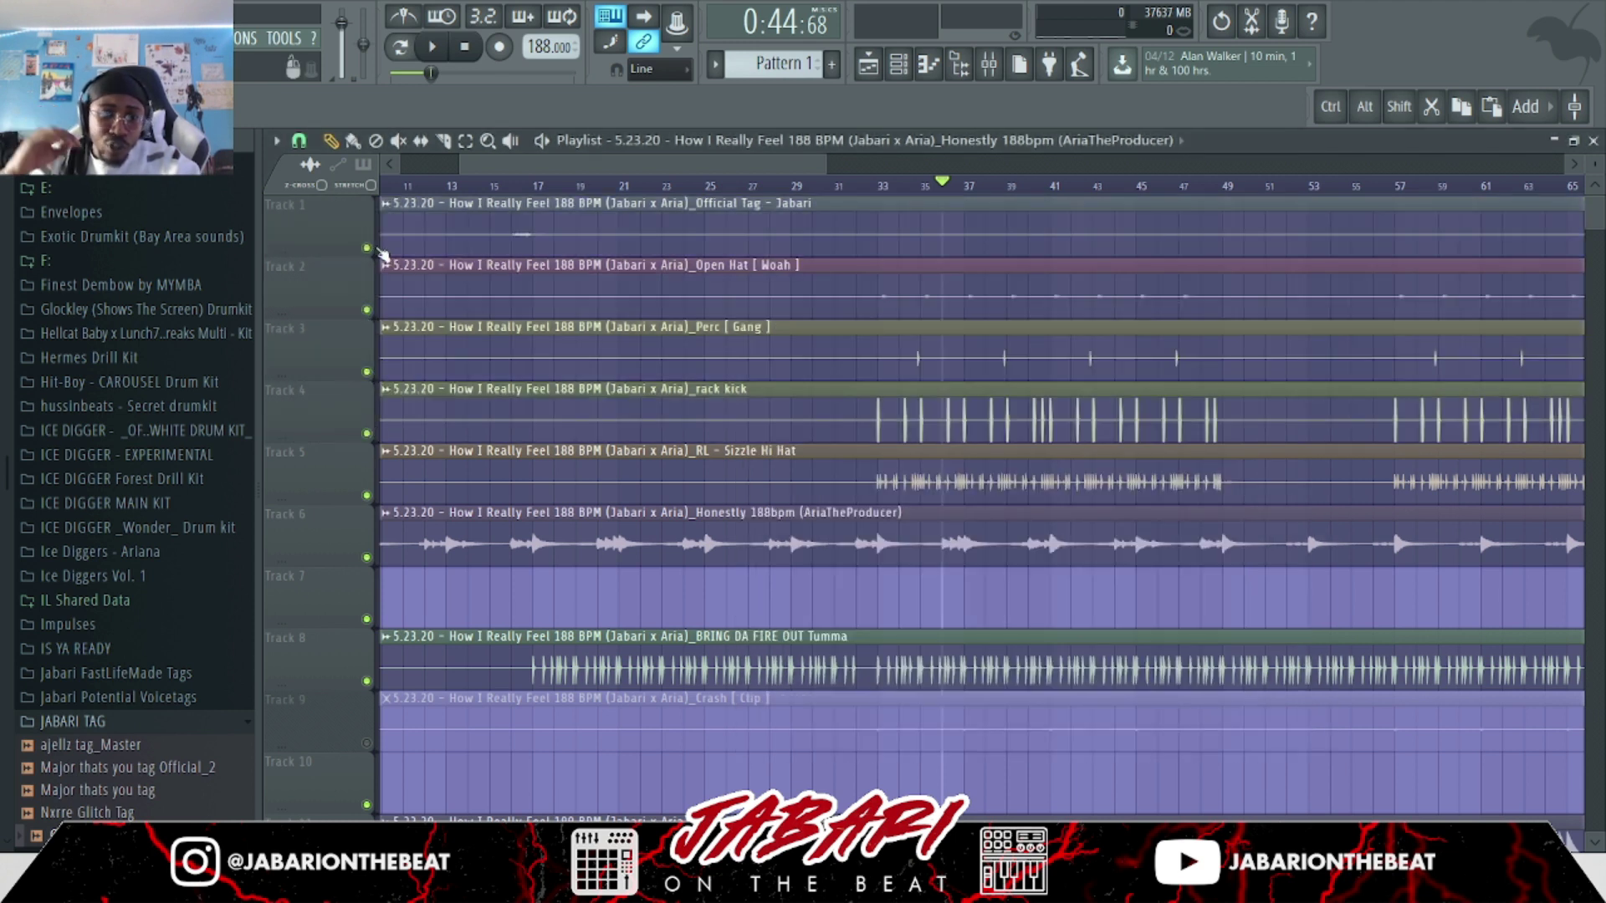
Mute the Open Hat [ Woah ] and Perc [ Gang ] tracks again, and unmute the RL - Sulk Clap track.
left_click(368, 309)
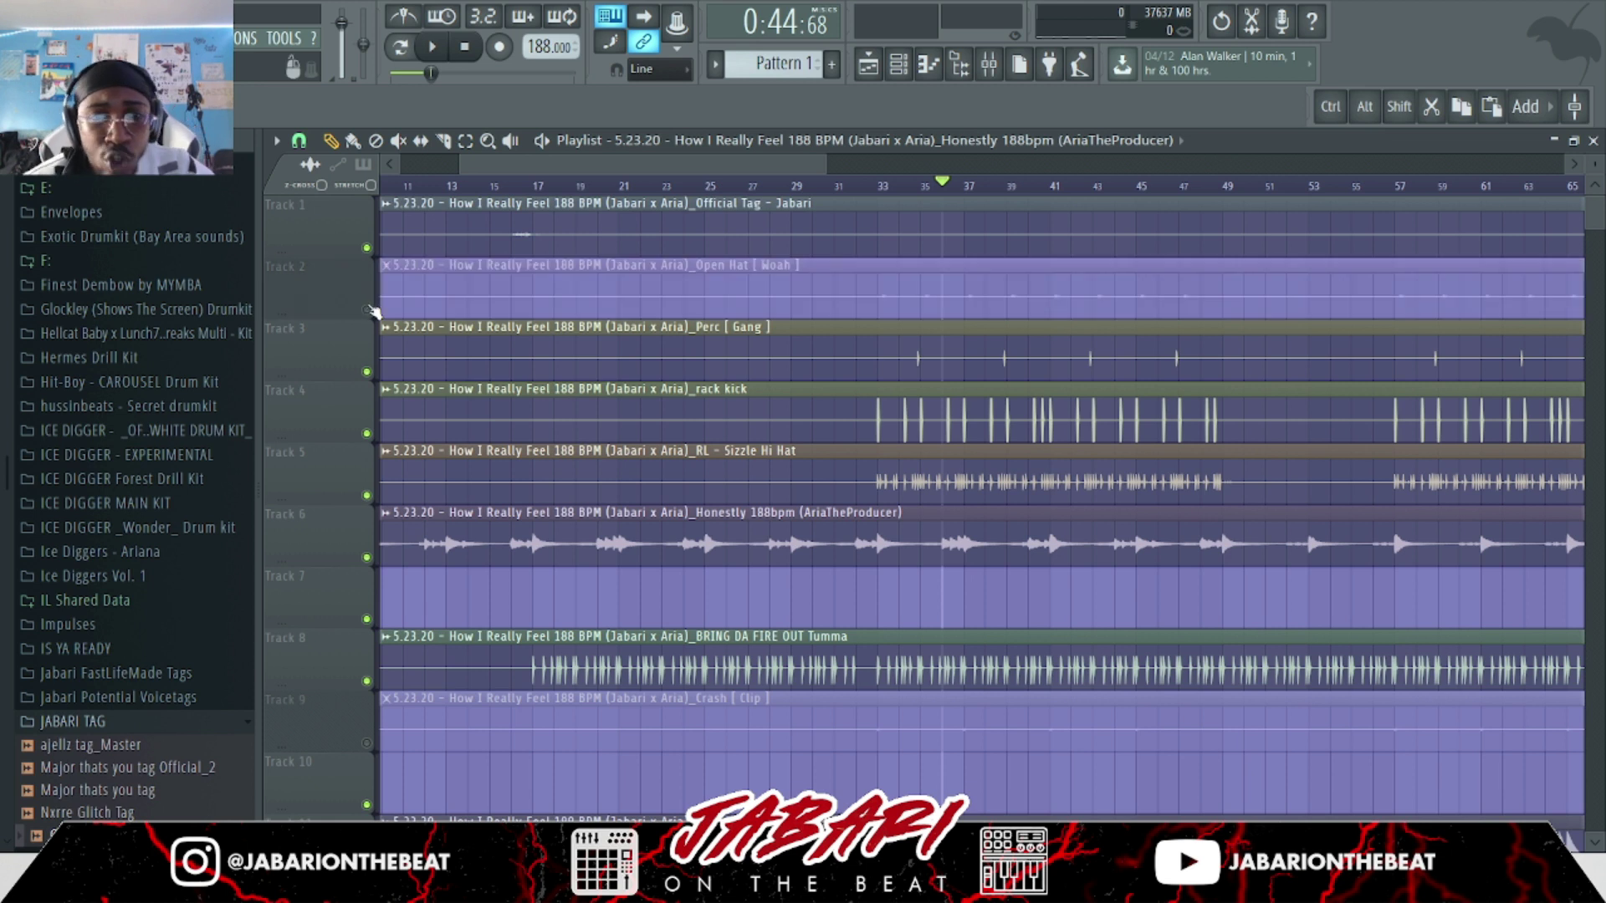
left_click(367, 372)
scroll(376, 378, "down", 5)
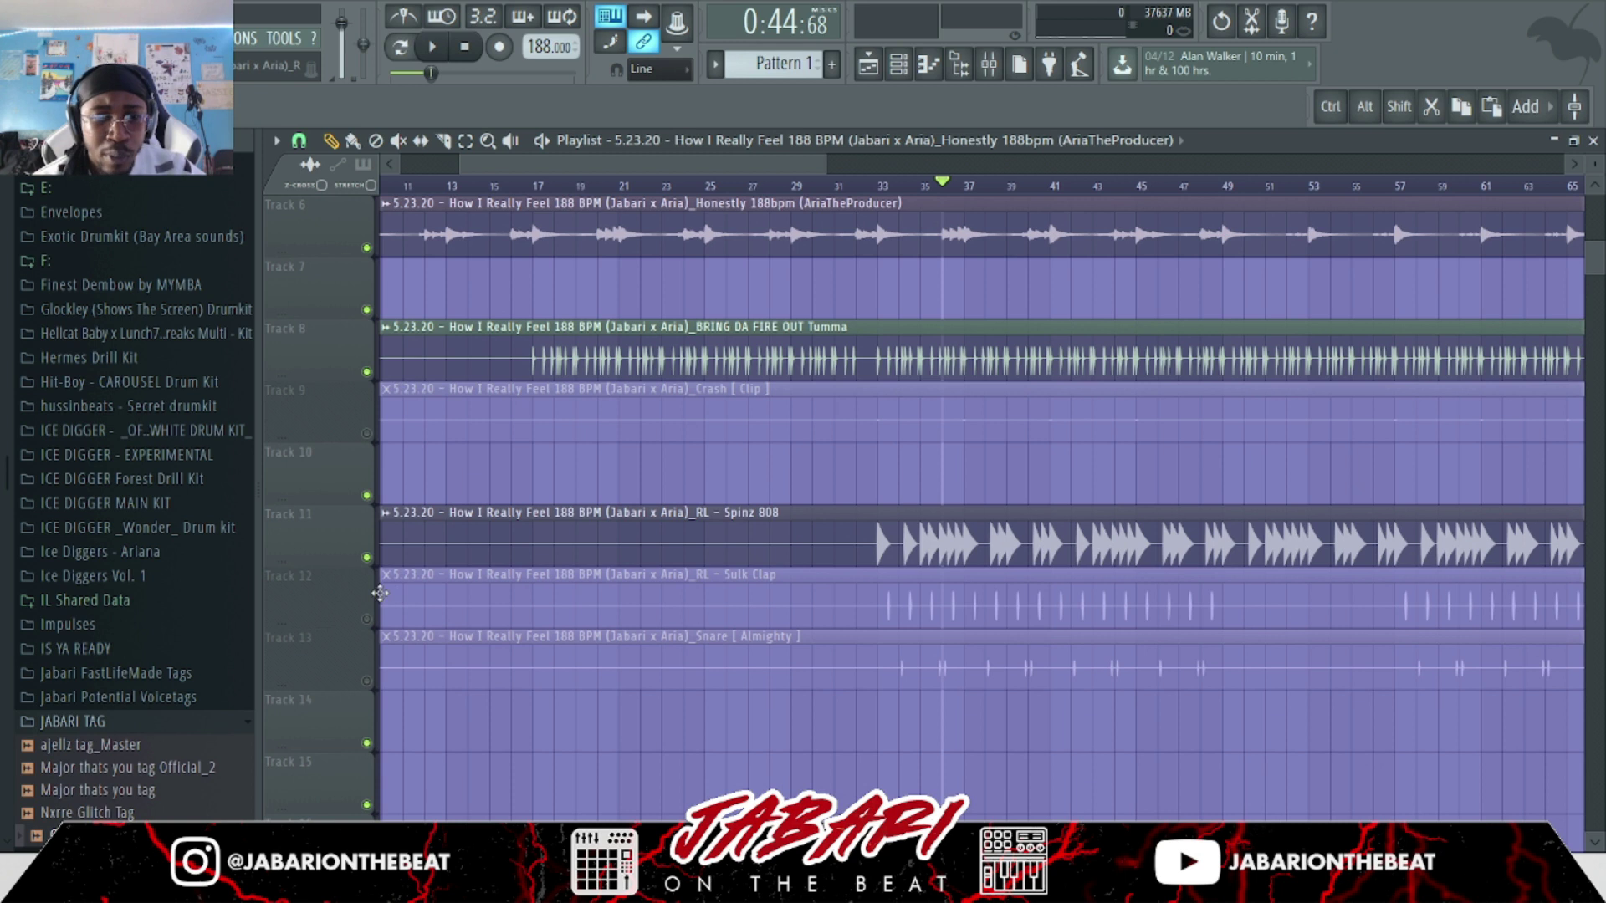
left_click(366, 618)
scroll(781, 417, "up", 5)
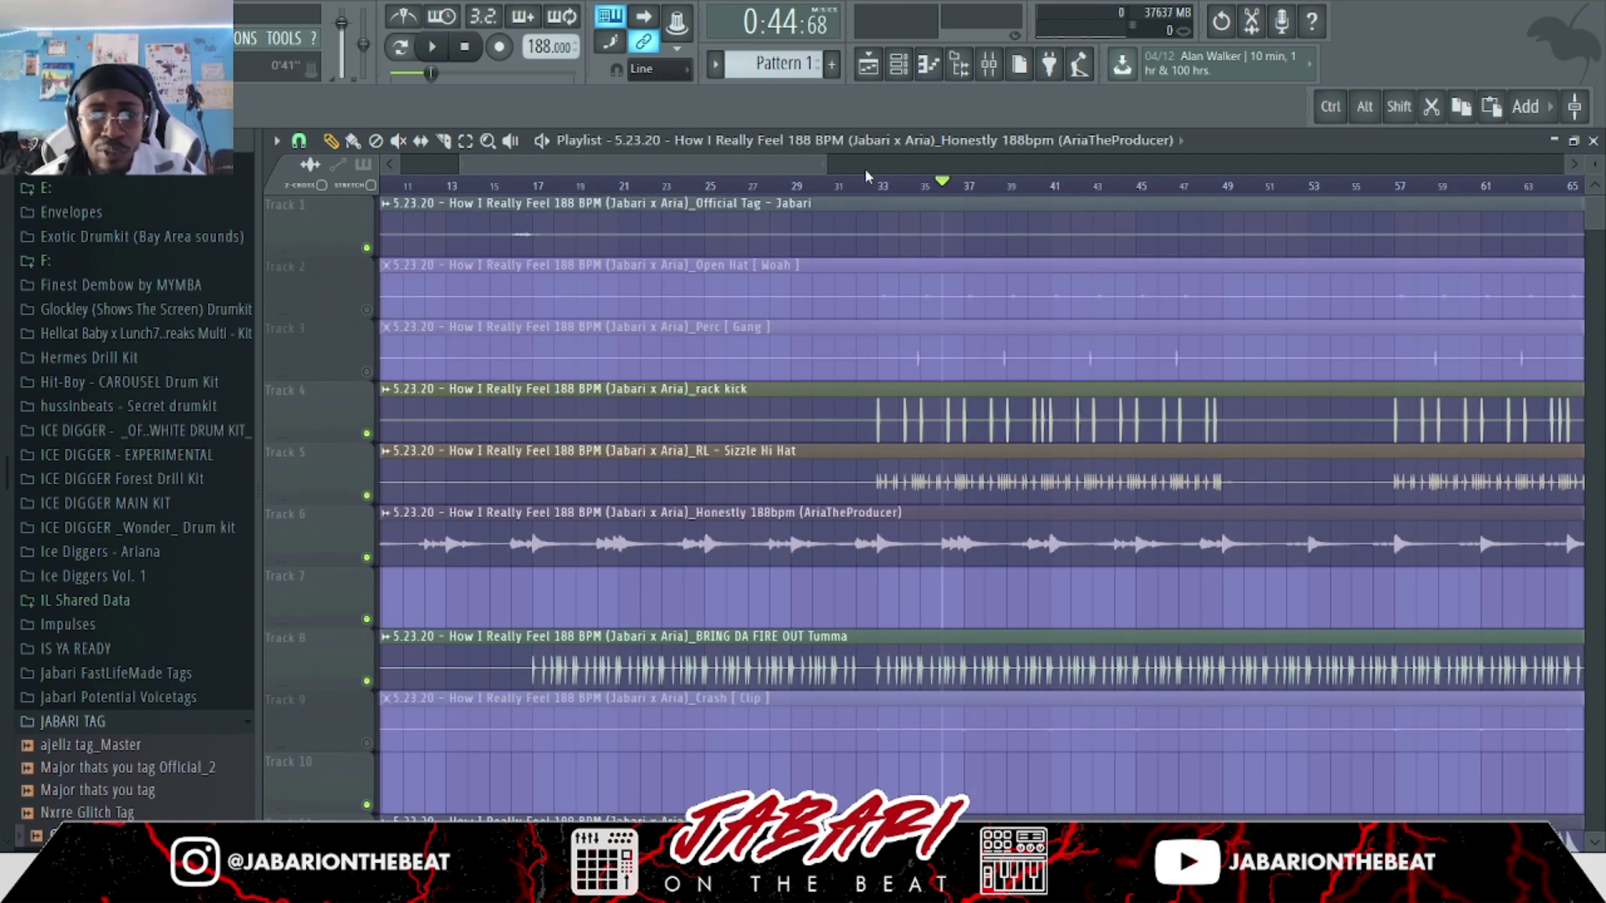
Play the melody, 808, kick, hi-hat, Tumma and clap tracks together from bar 31 and stop playback.
left_click(822, 193)
scroll(920, 419, "down", 6)
scroll(991, 532, "up", 6)
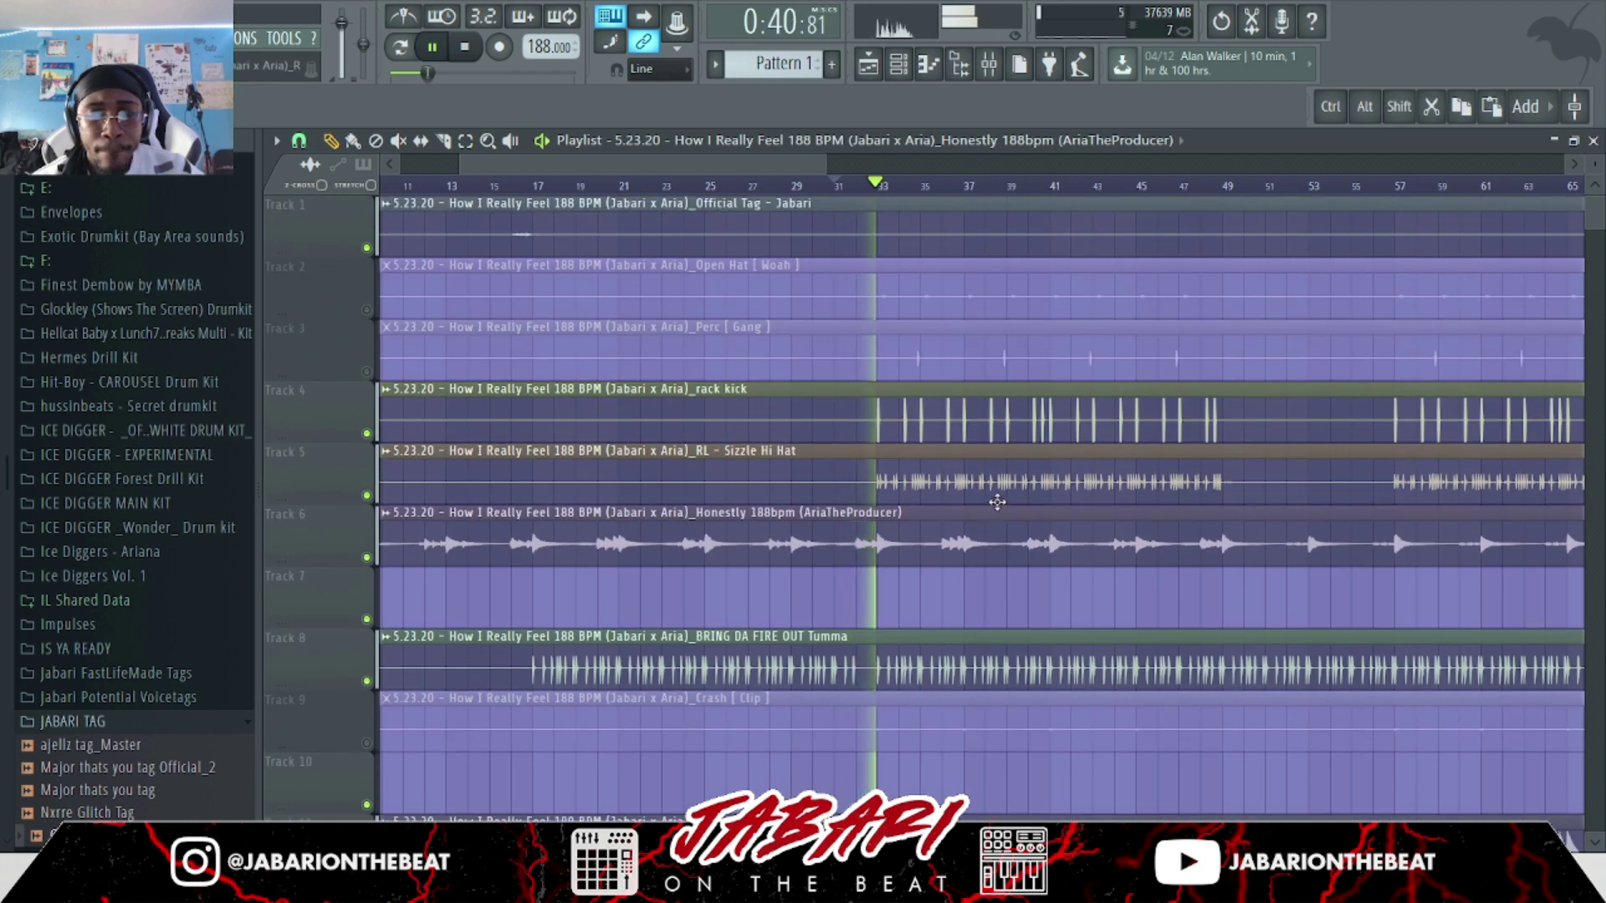
scroll(997, 514, "down", 5)
scroll(961, 507, "up", 3)
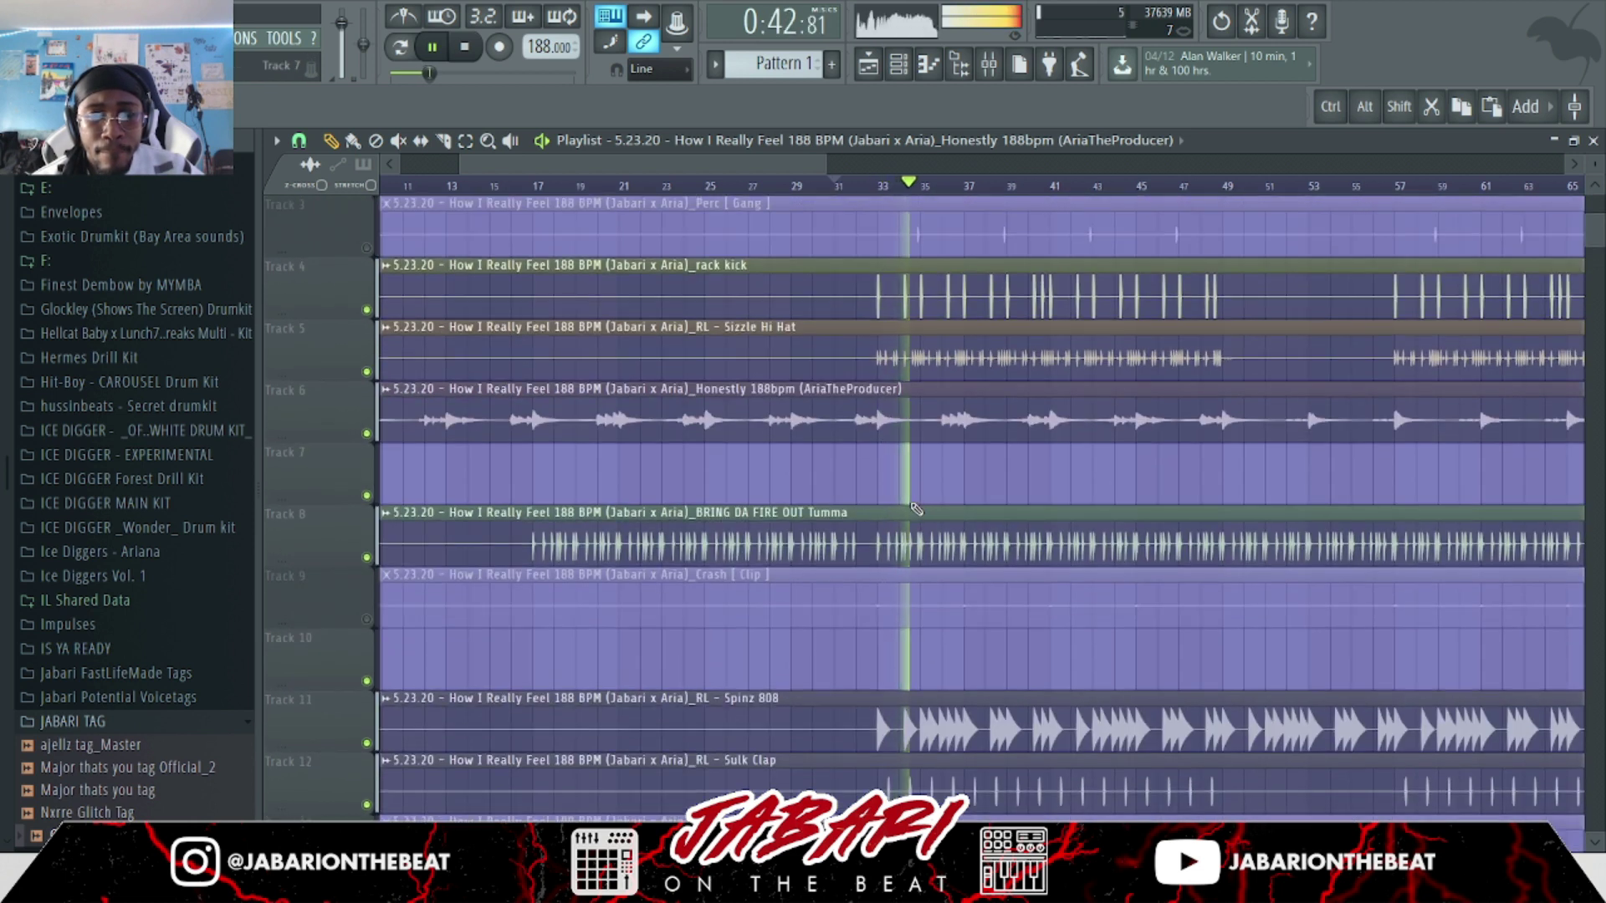
scroll(908, 508, "up", 2)
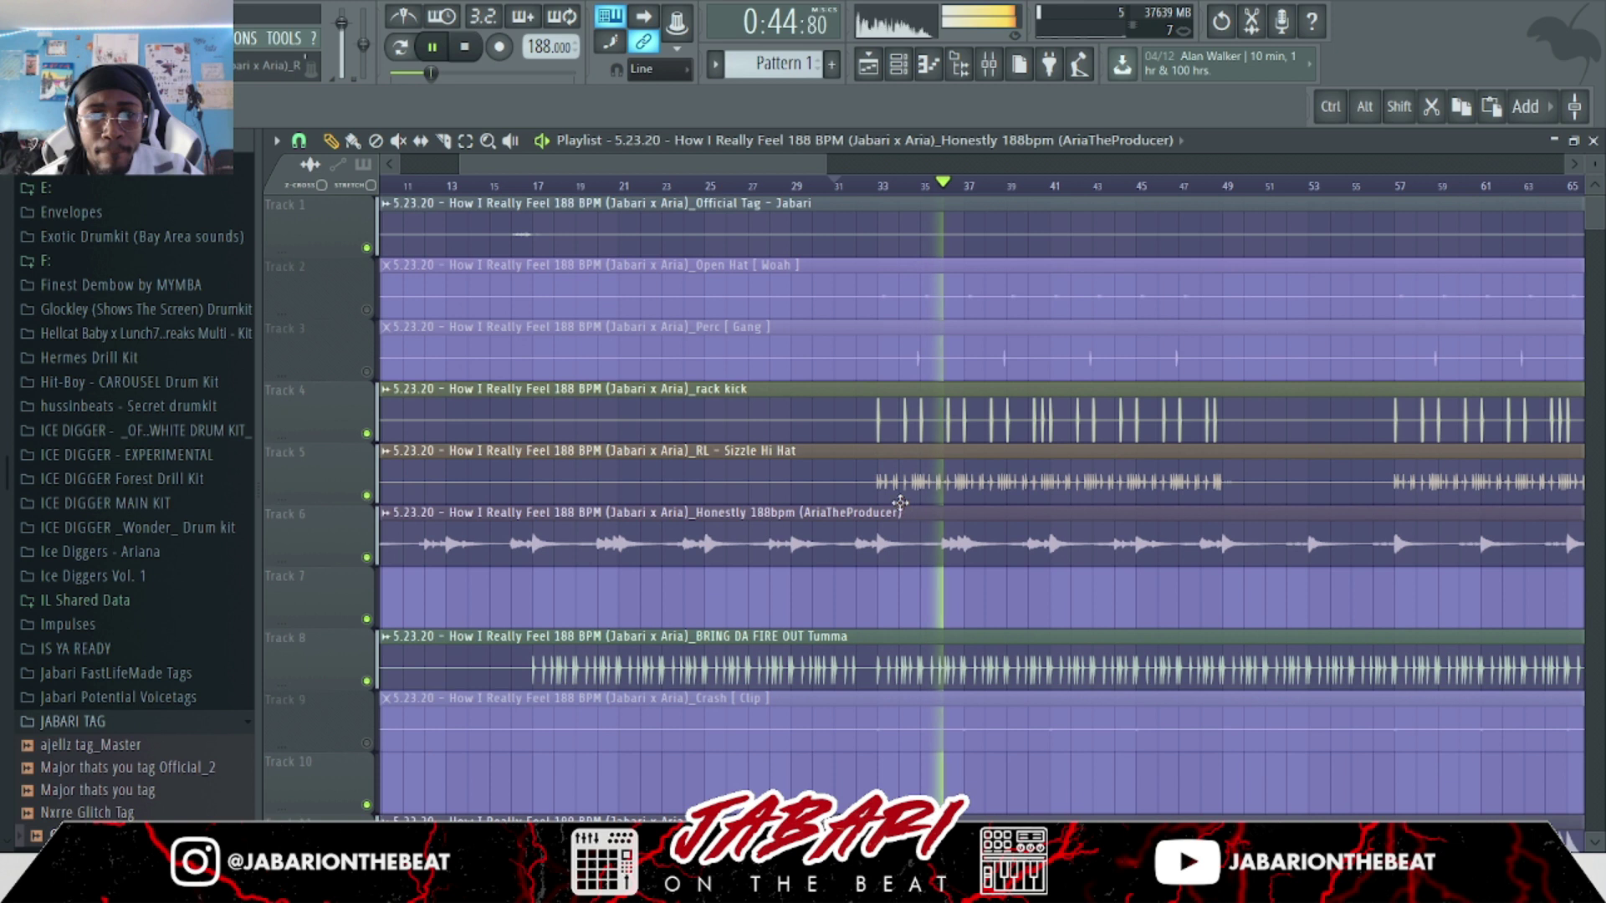
scroll(892, 499, "down", 3)
scroll(892, 500, "down", 2)
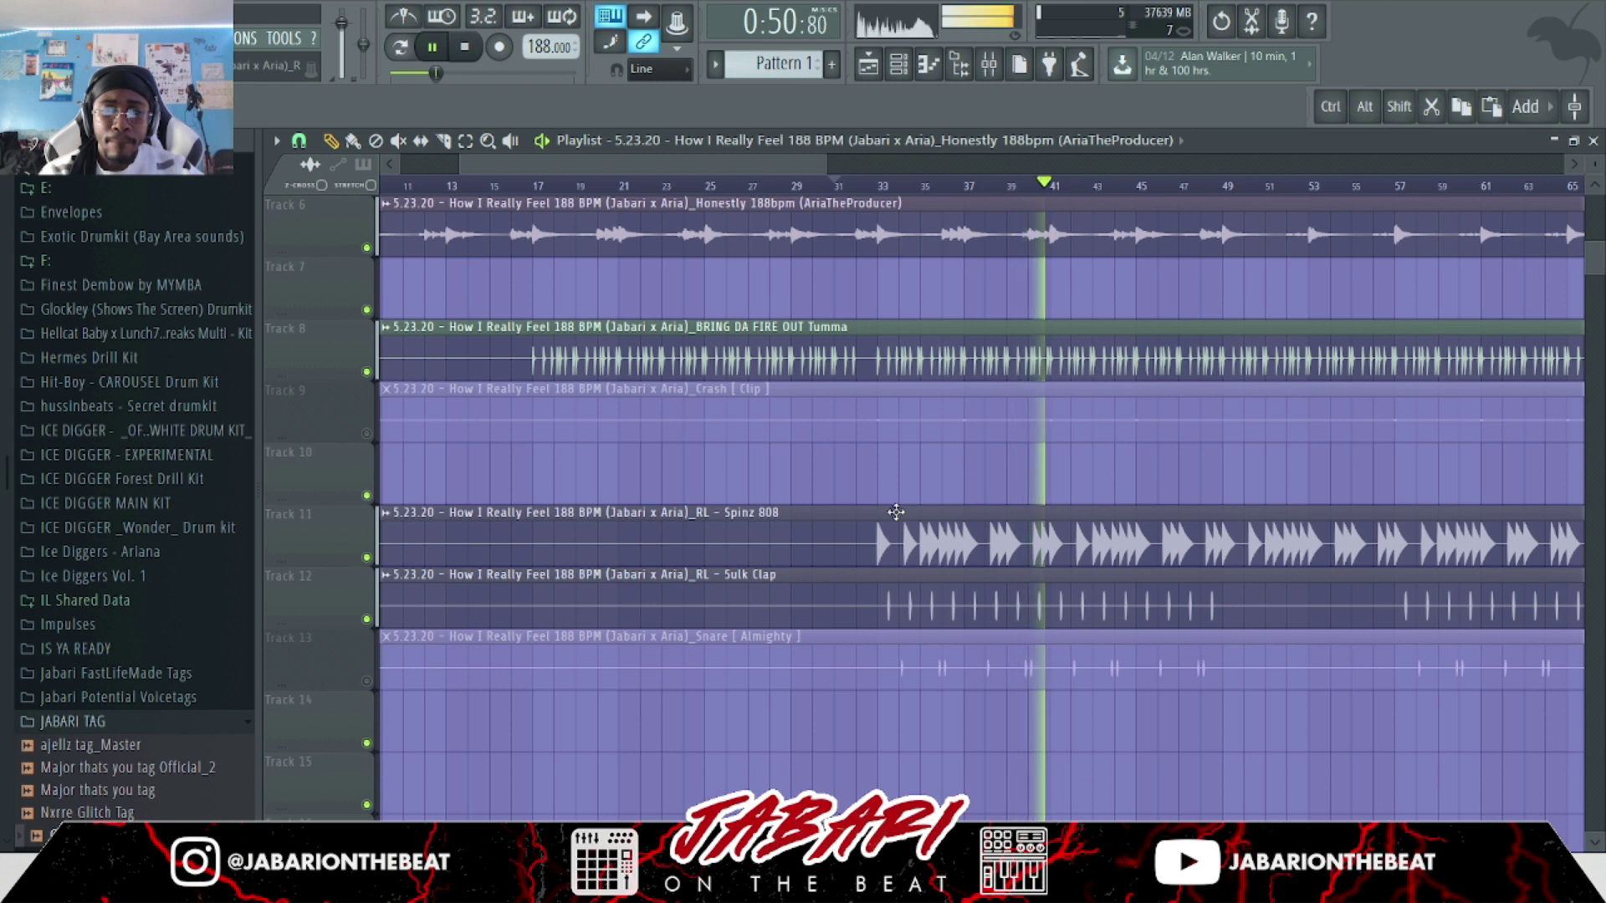
key("space")
Set the song position to bar 33 and look over the muted and active tracks in the Playlist.
scroll(887, 335, "up", 5)
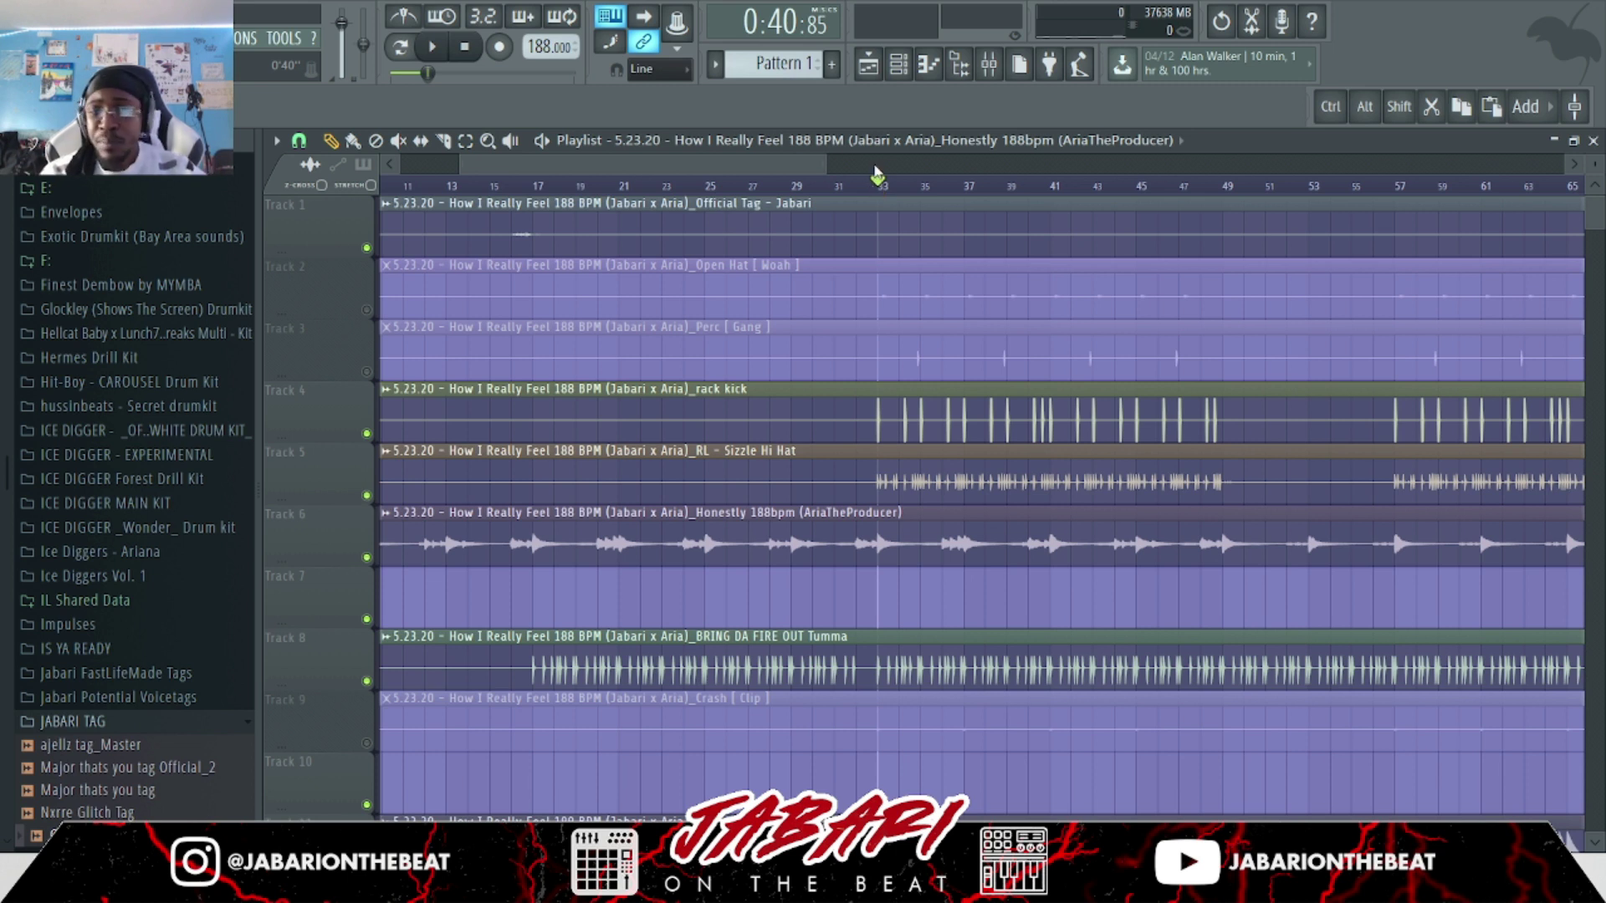
scroll(878, 395, "down", 5)
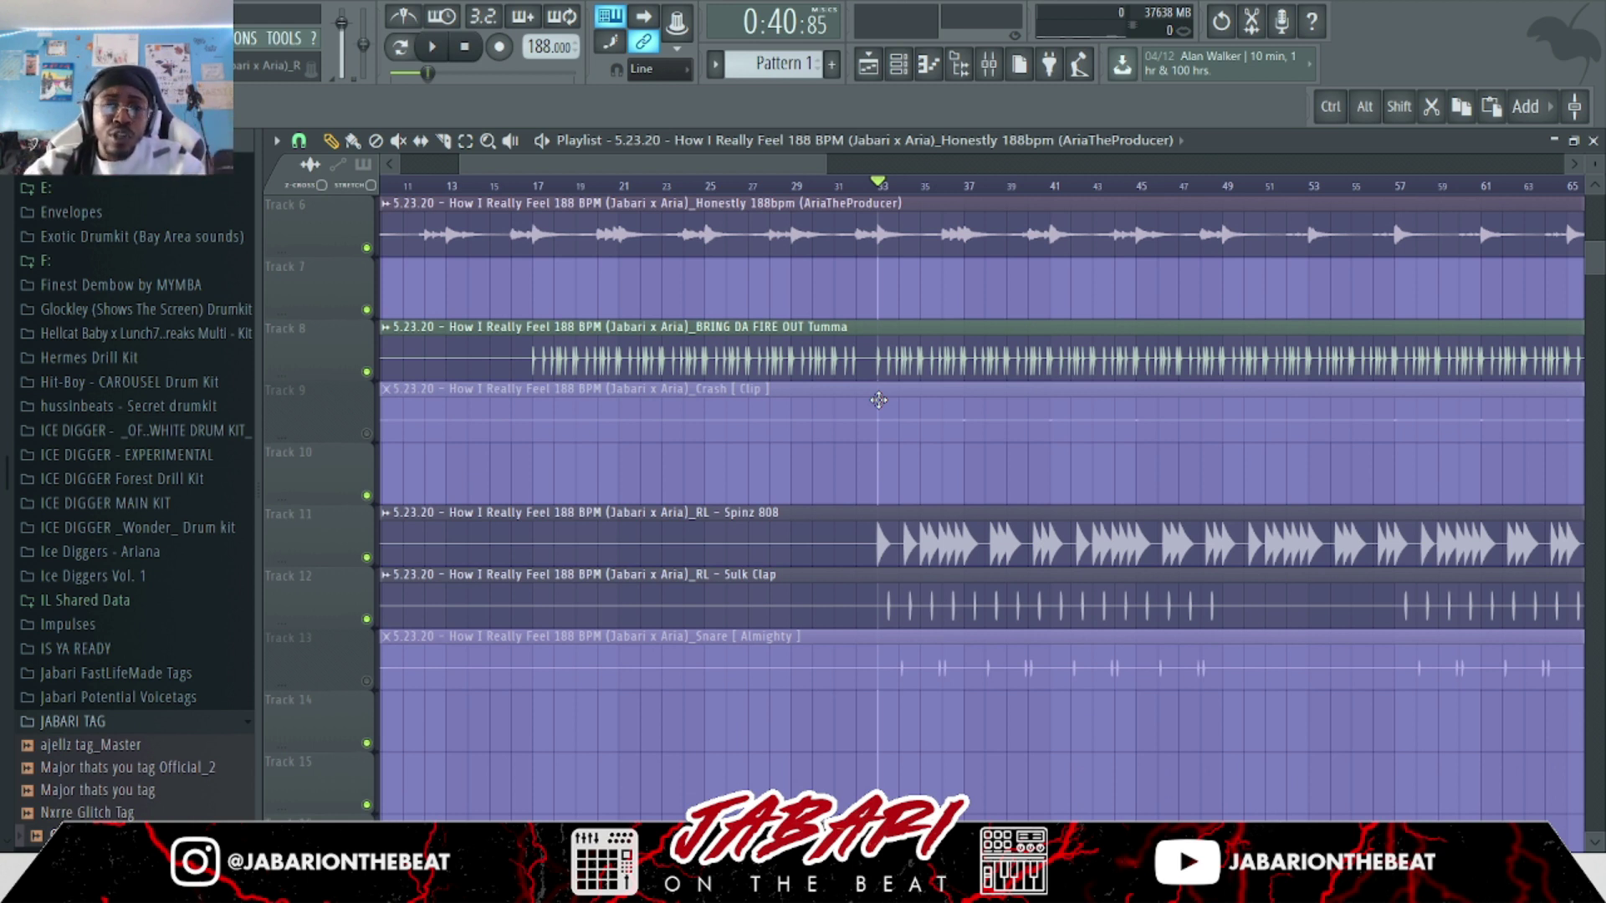
scroll(519, 506, "up", 5)
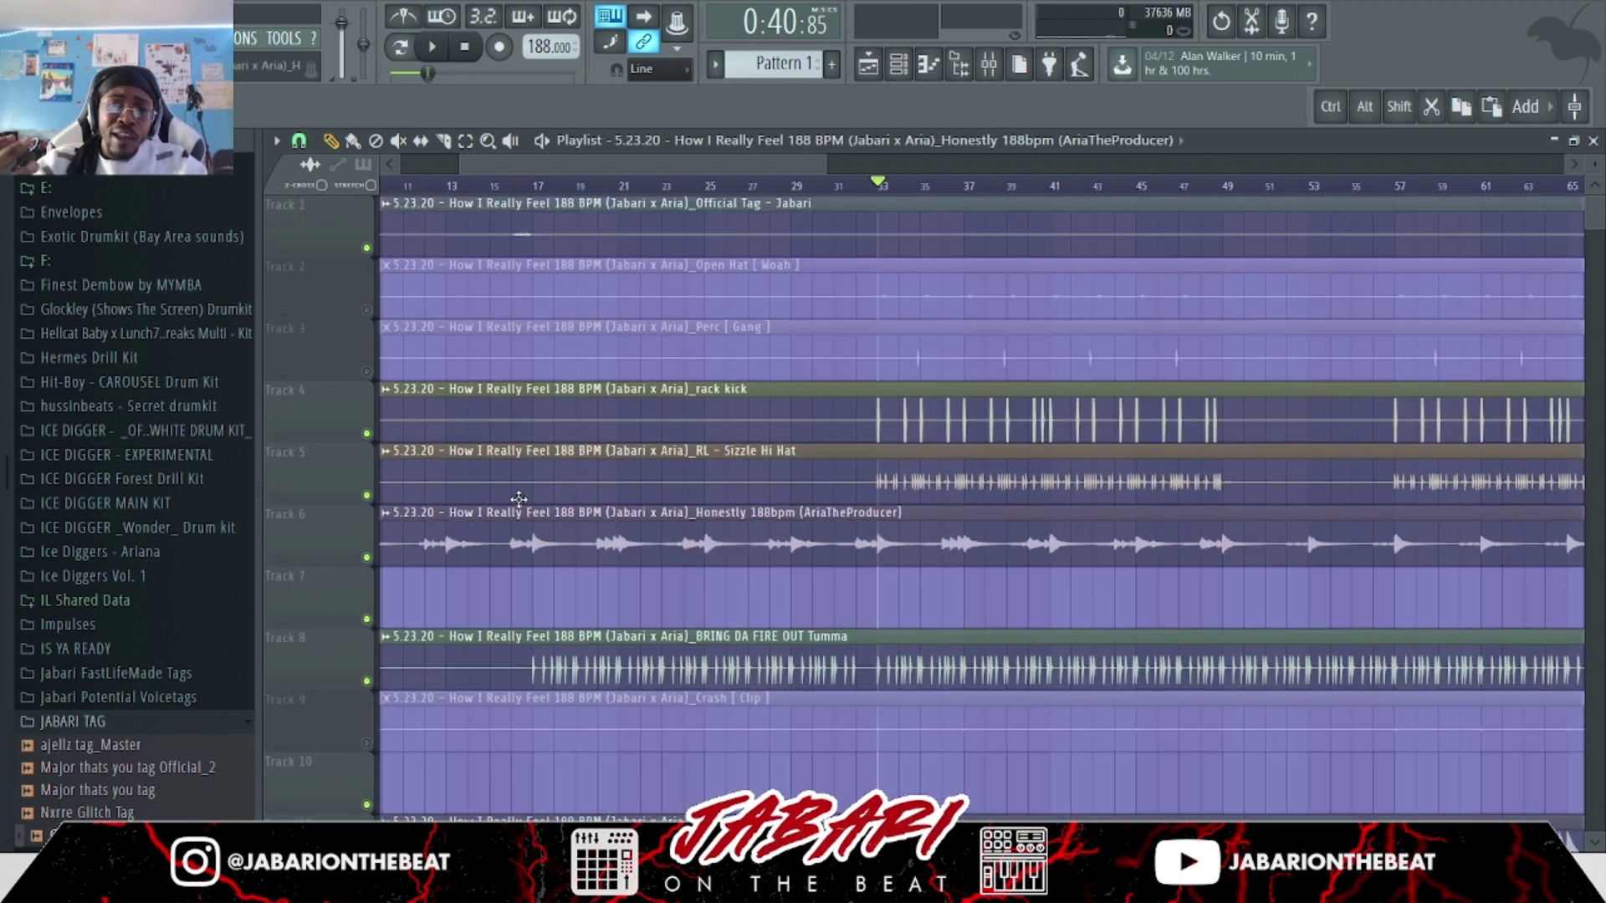
Unmute the Perc [ Gang ], Open Hat [ Woah ] and Crash [ Clip ] tracks in the Playlist.
left_click(367, 371)
left_click(366, 310)
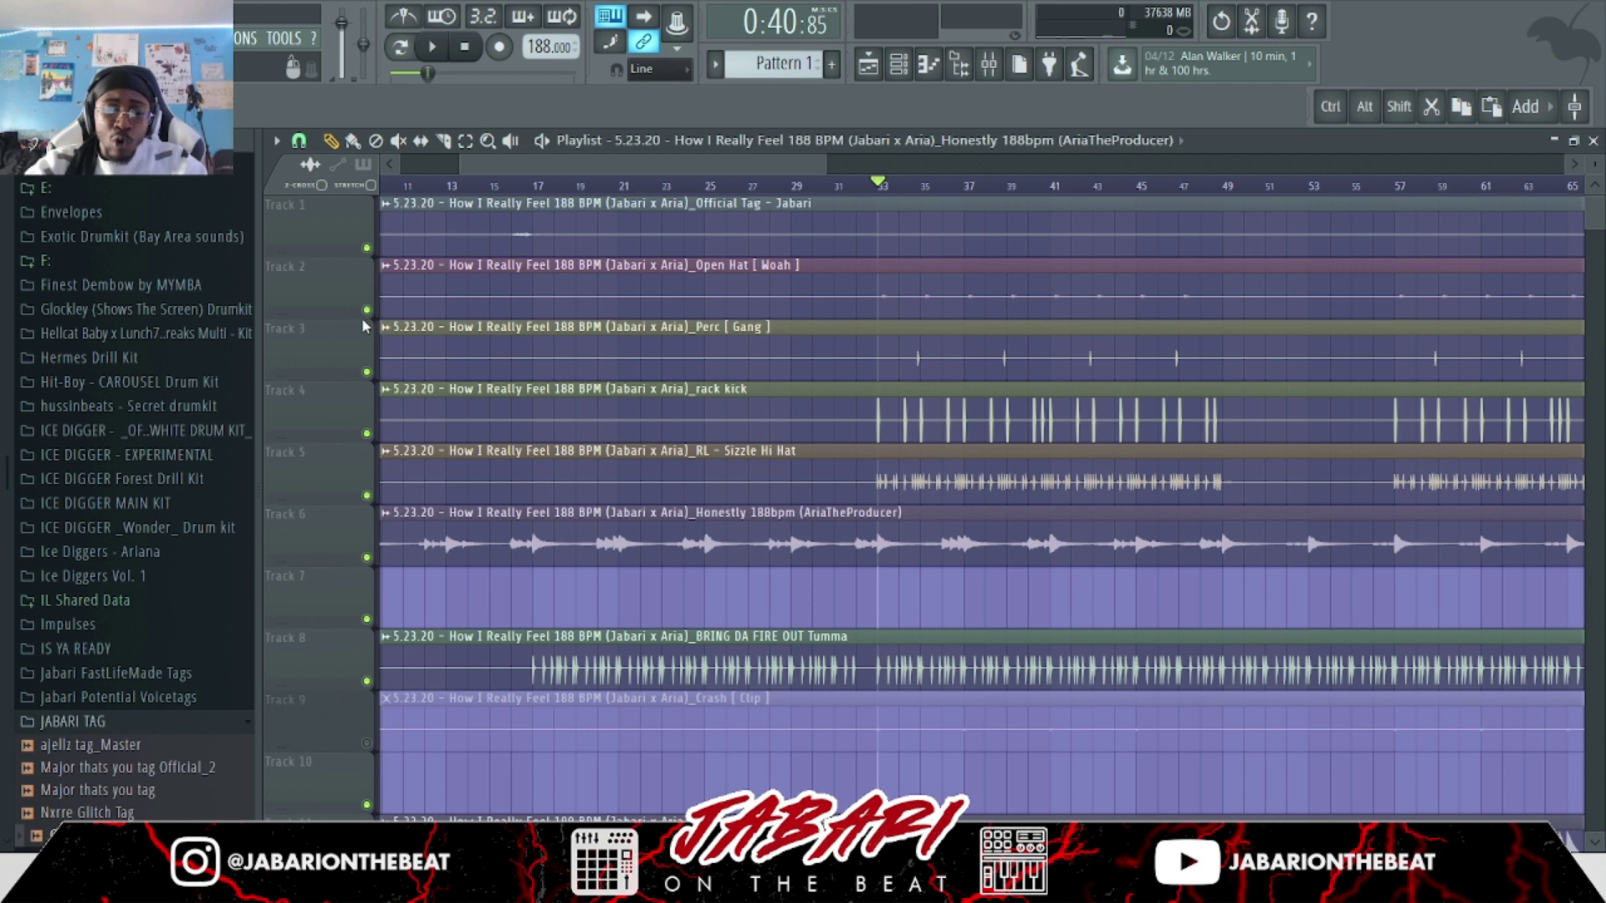
left_click(366, 744)
Mute the RL - Spinz 808 and rack kick tracks.
scroll(618, 533, "down", 5)
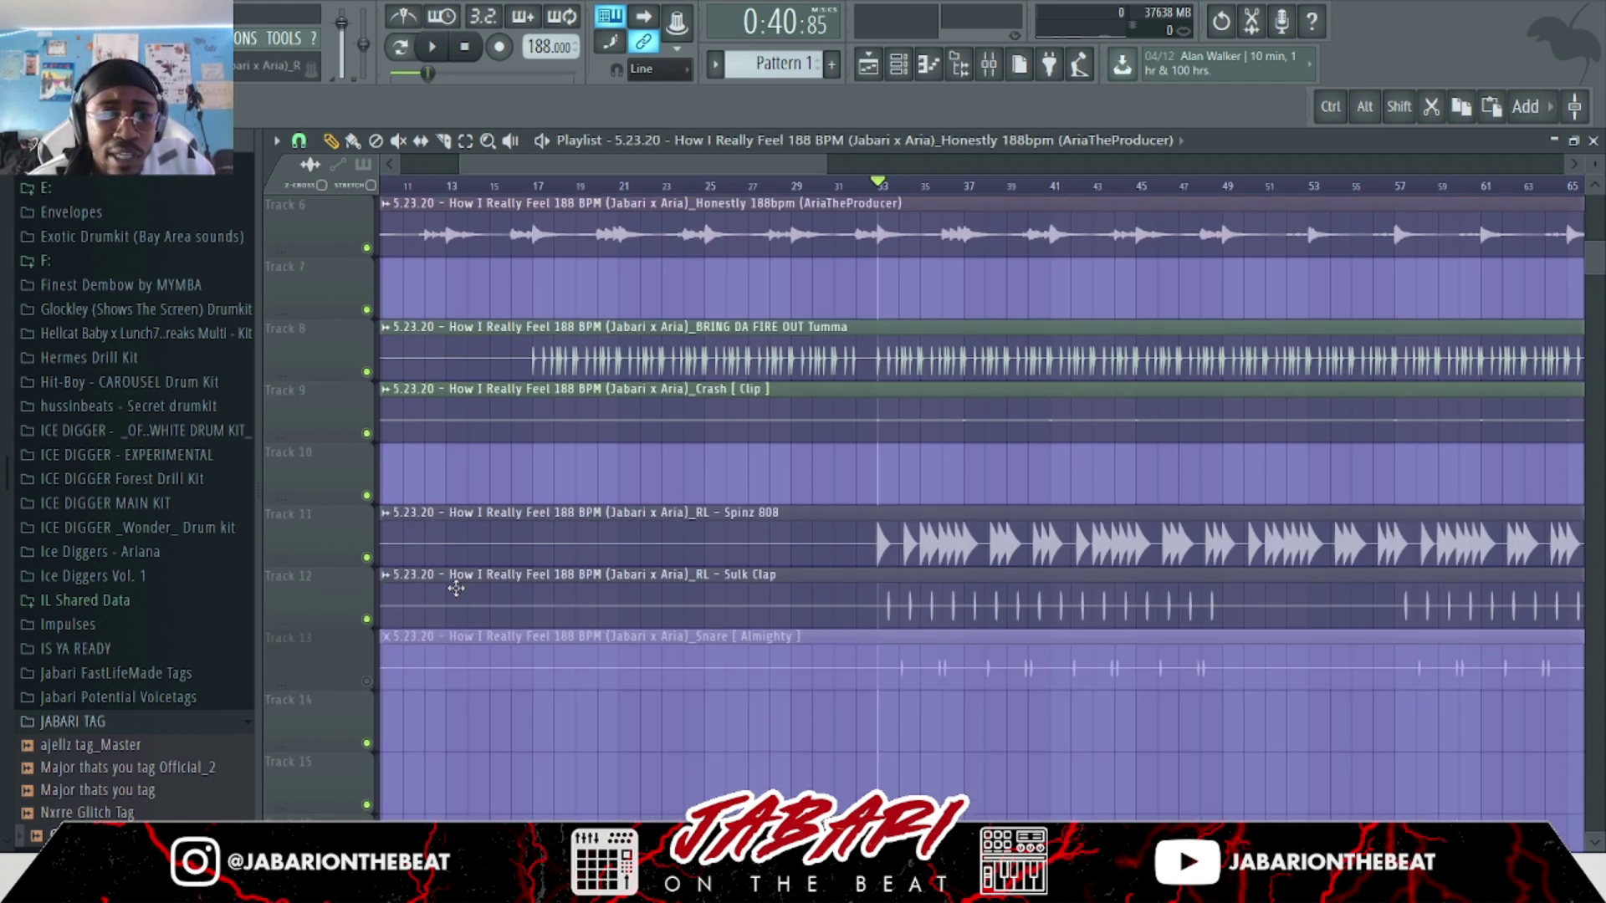
left_click(367, 558)
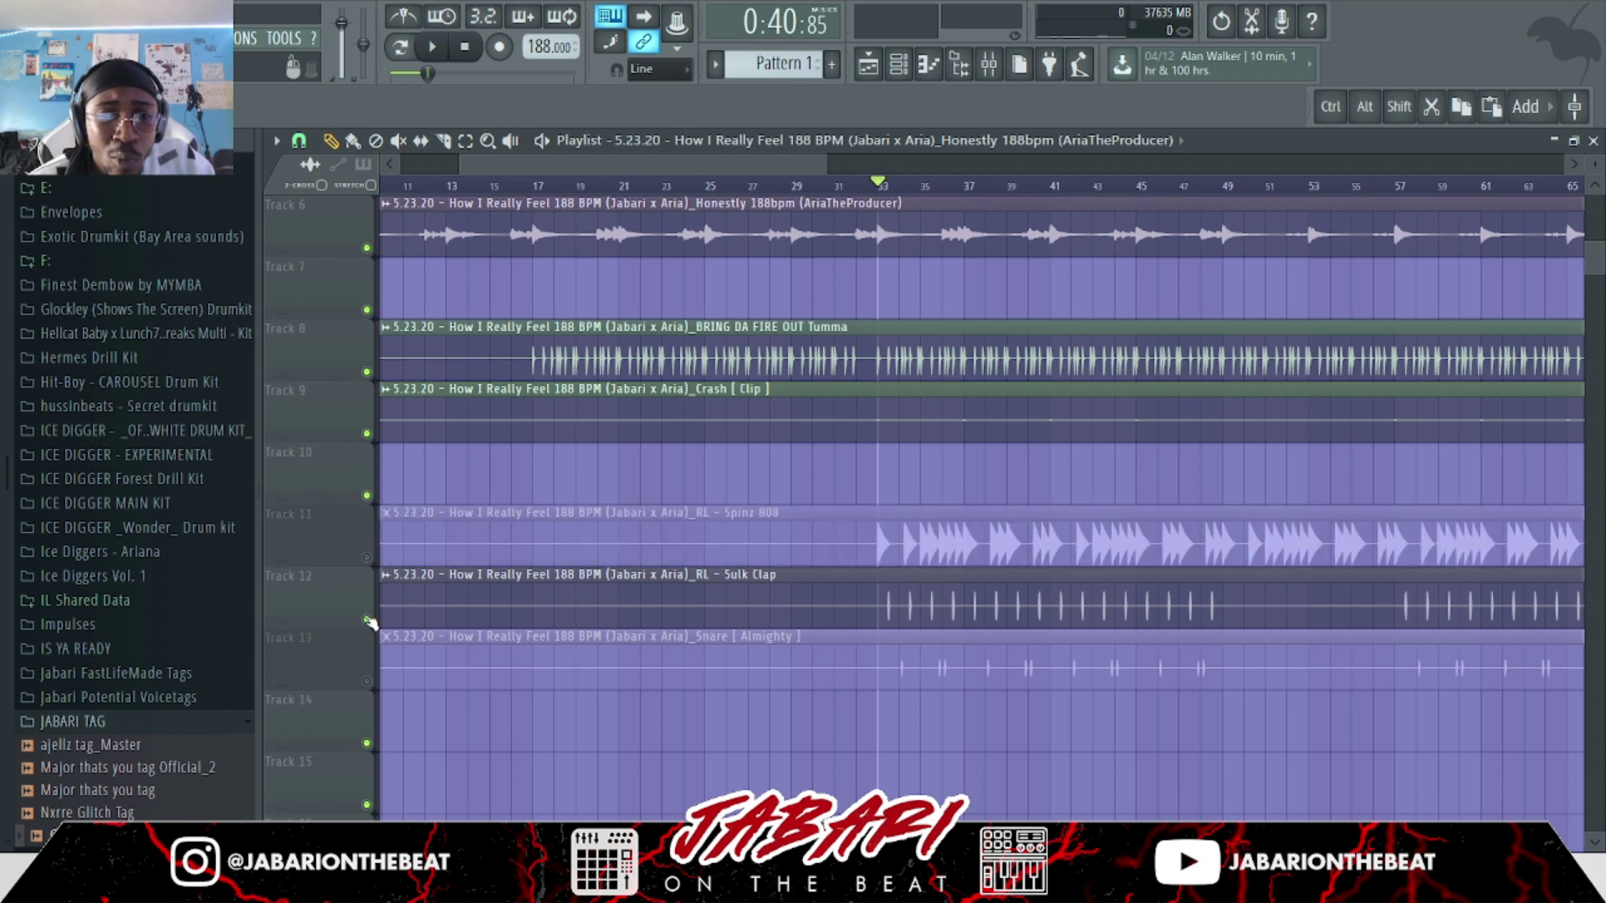
scroll(390, 478, "up", 5)
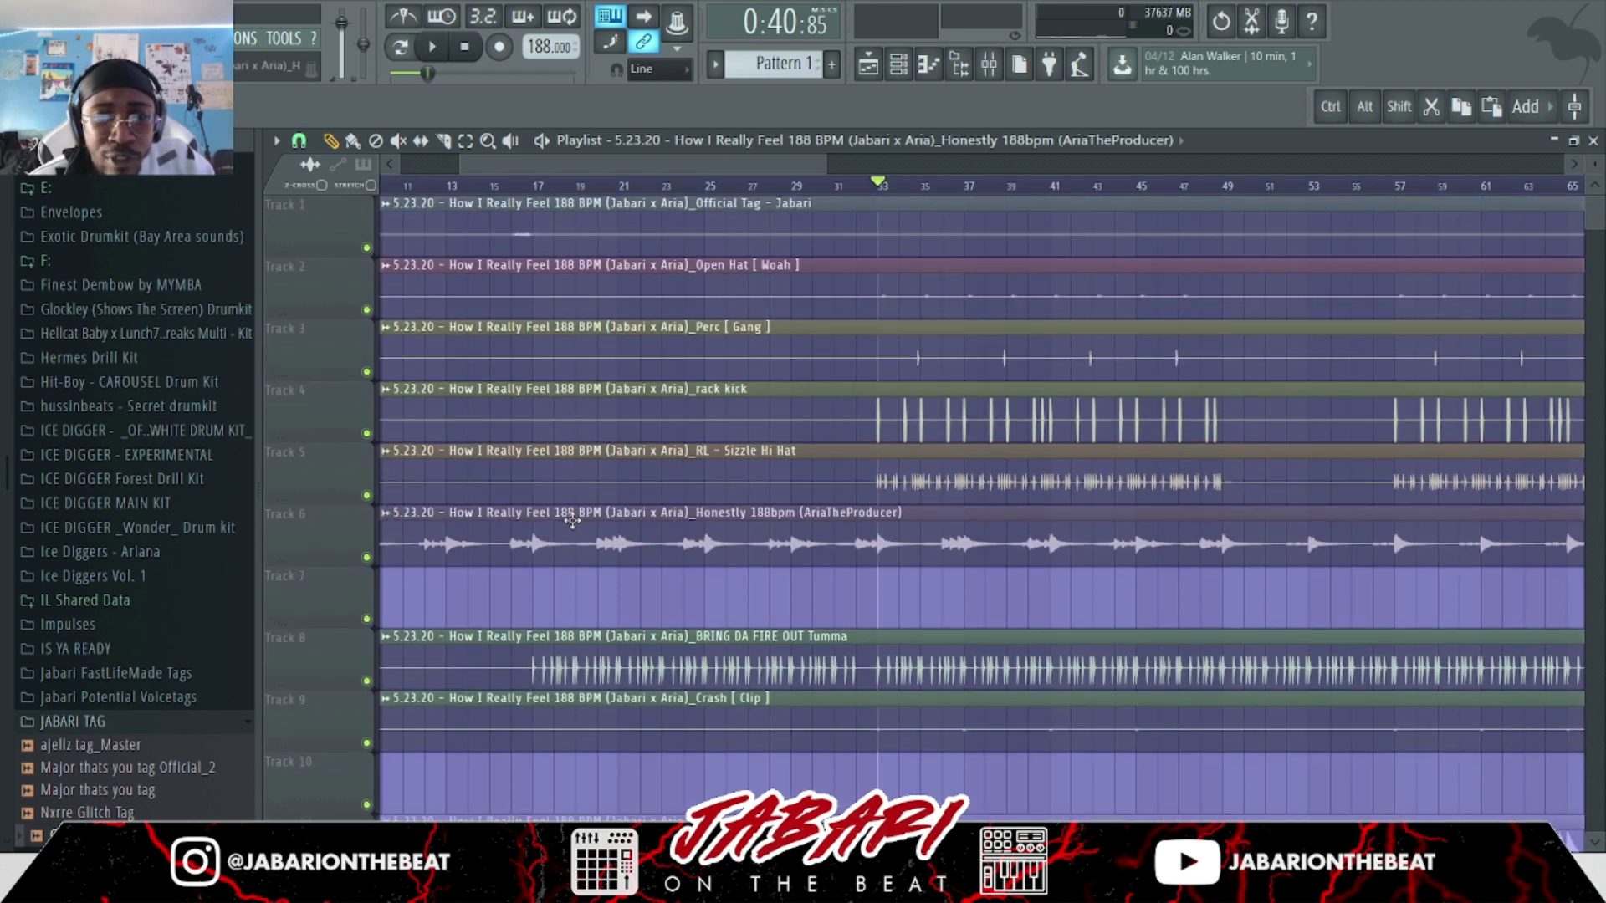
left_click(366, 434)
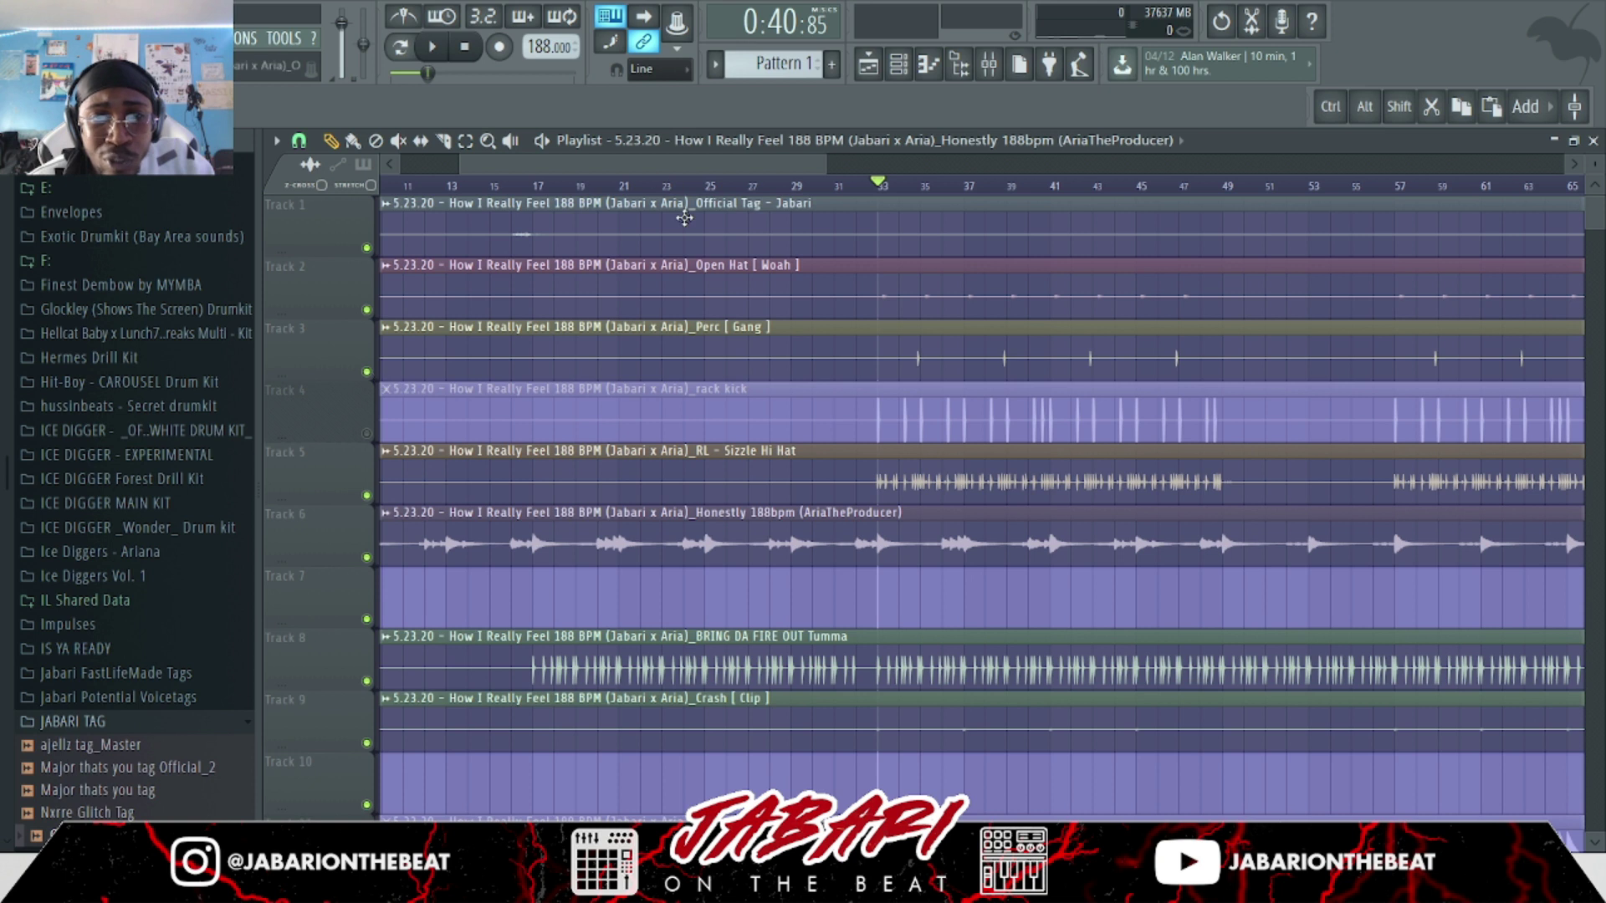
Unmute the Snare [ Almighty ] track and set the song position to bar 32.
scroll(376, 284, "down", 1)
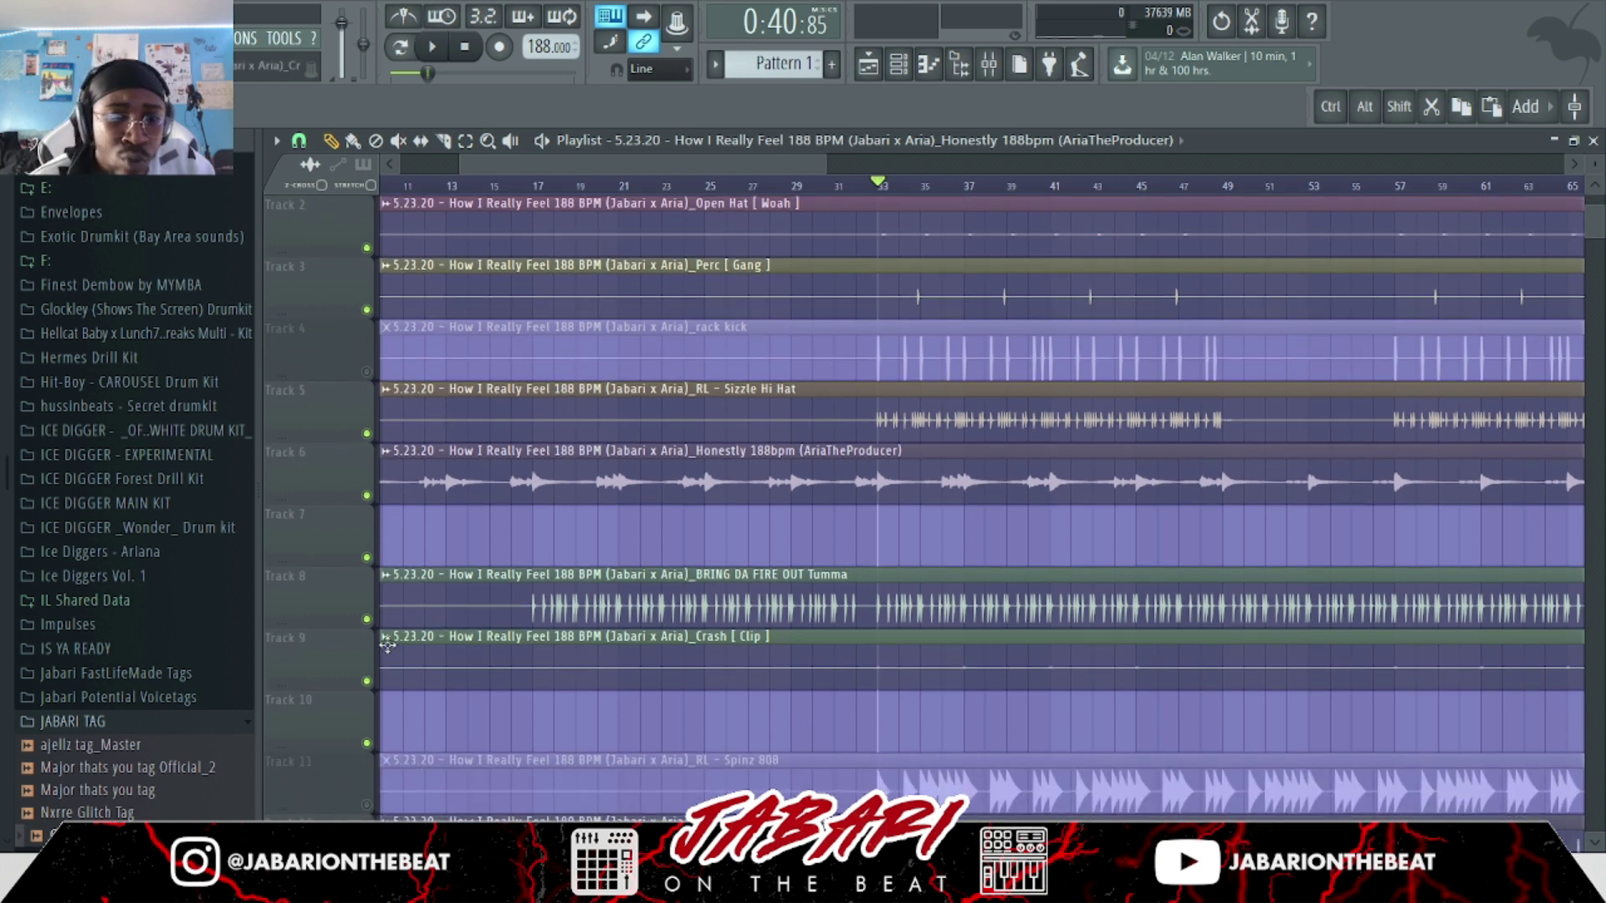
scroll(382, 637, "down", 1)
scroll(394, 671, "down", 2)
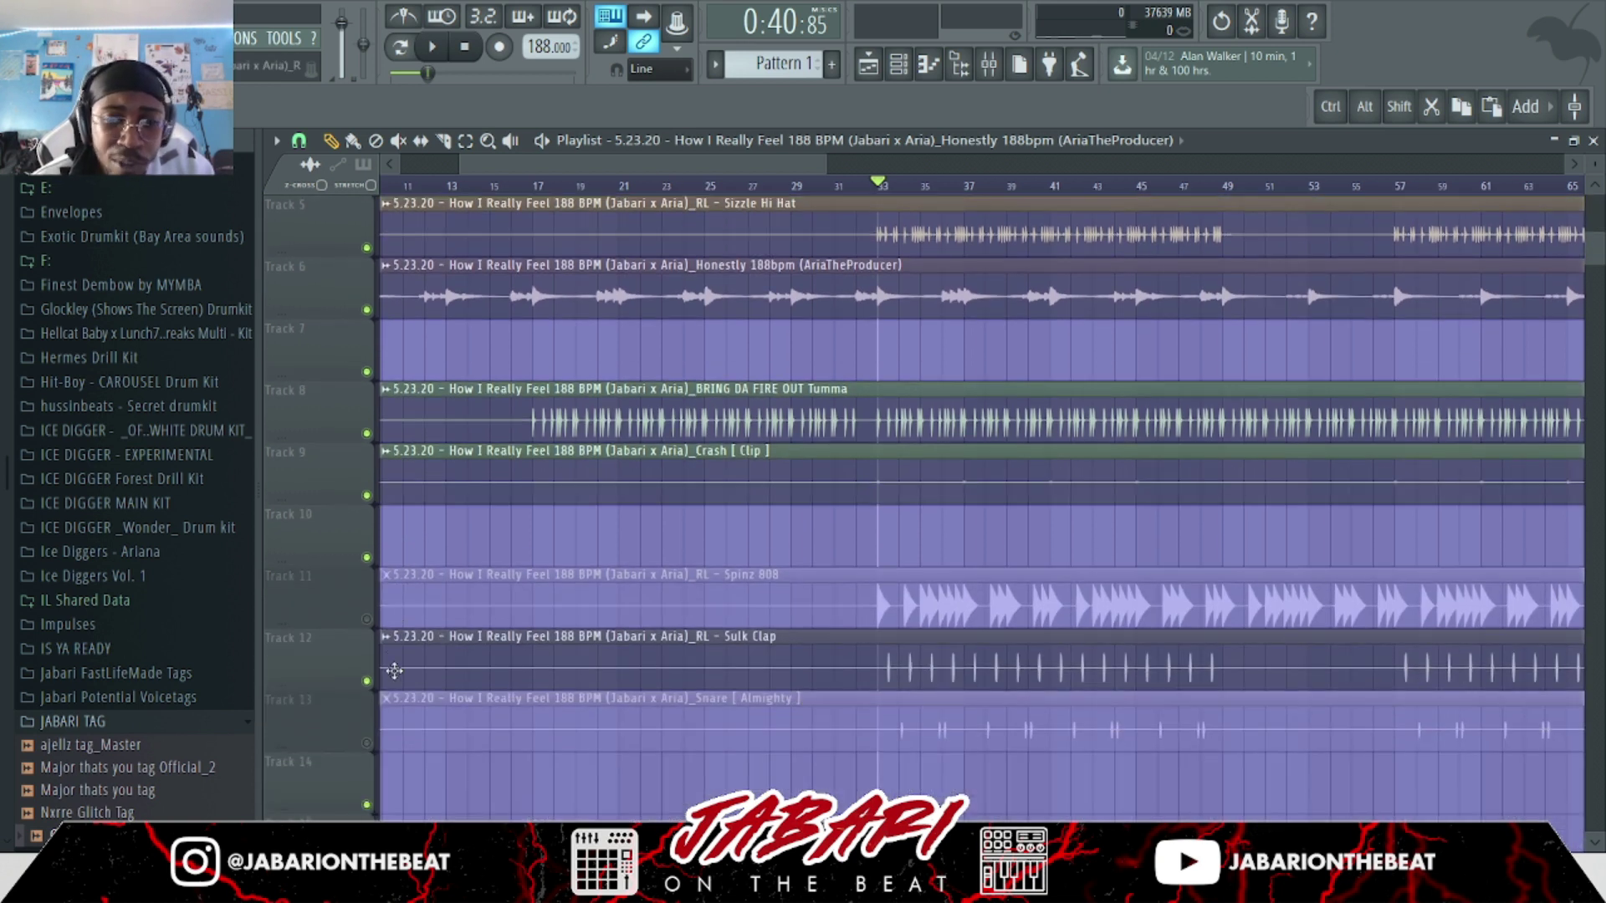
left_click(369, 743)
scroll(882, 251, "up", 3)
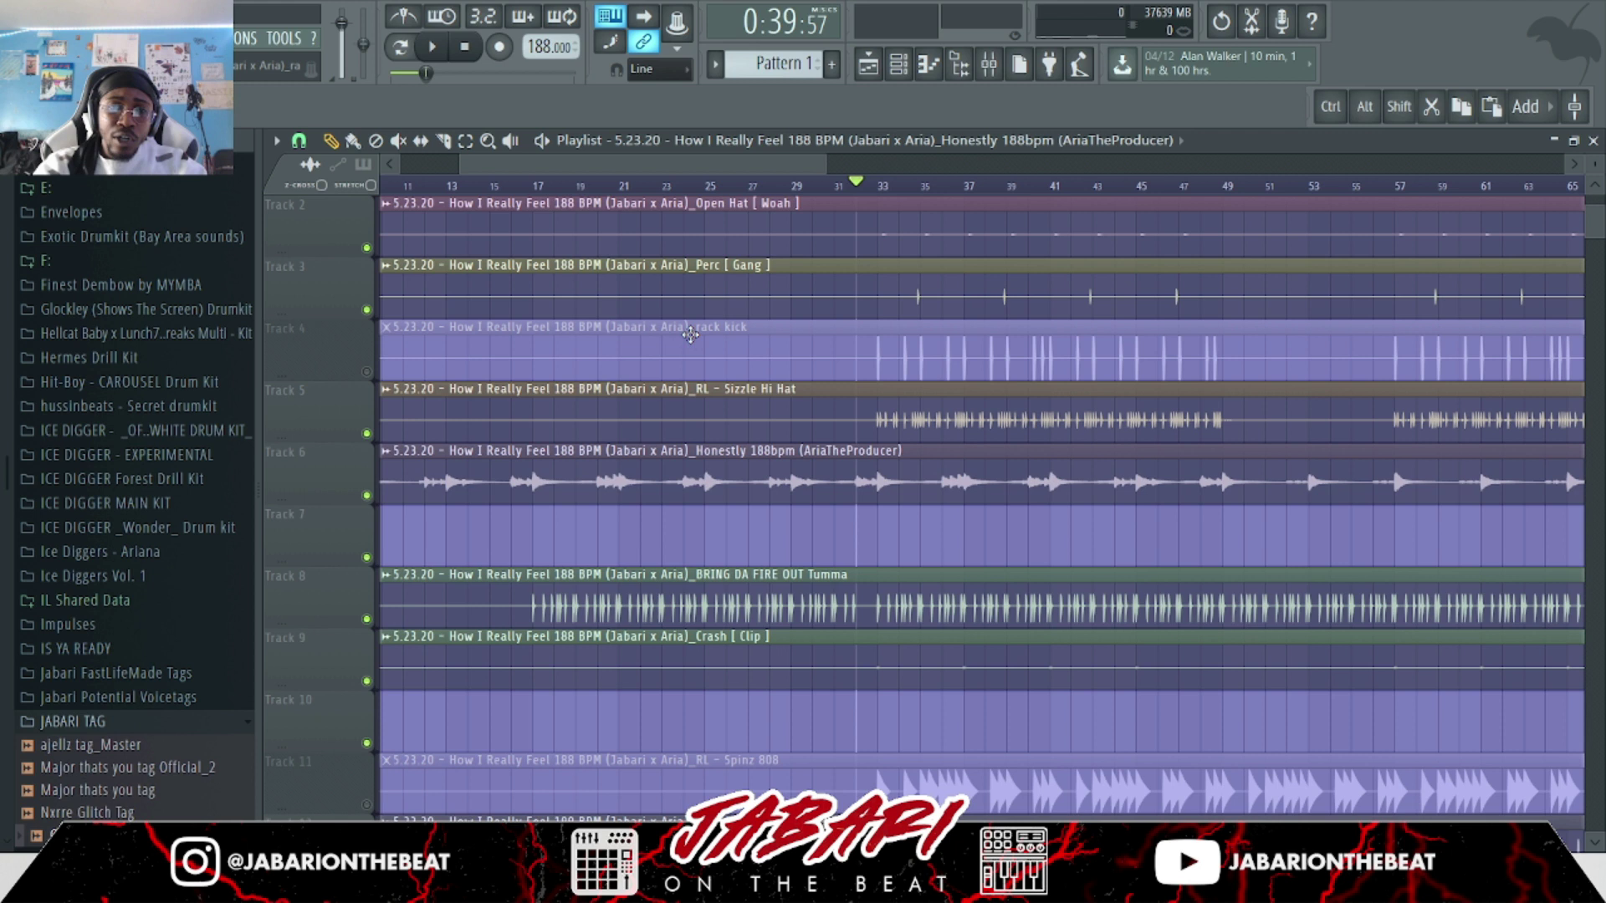
Check the sample settings of the Open Hat [ Woah ] and Crash [ Clip ] audio clips and close them.
left_click(706, 300)
left_click(1132, 242)
left_click(1133, 242)
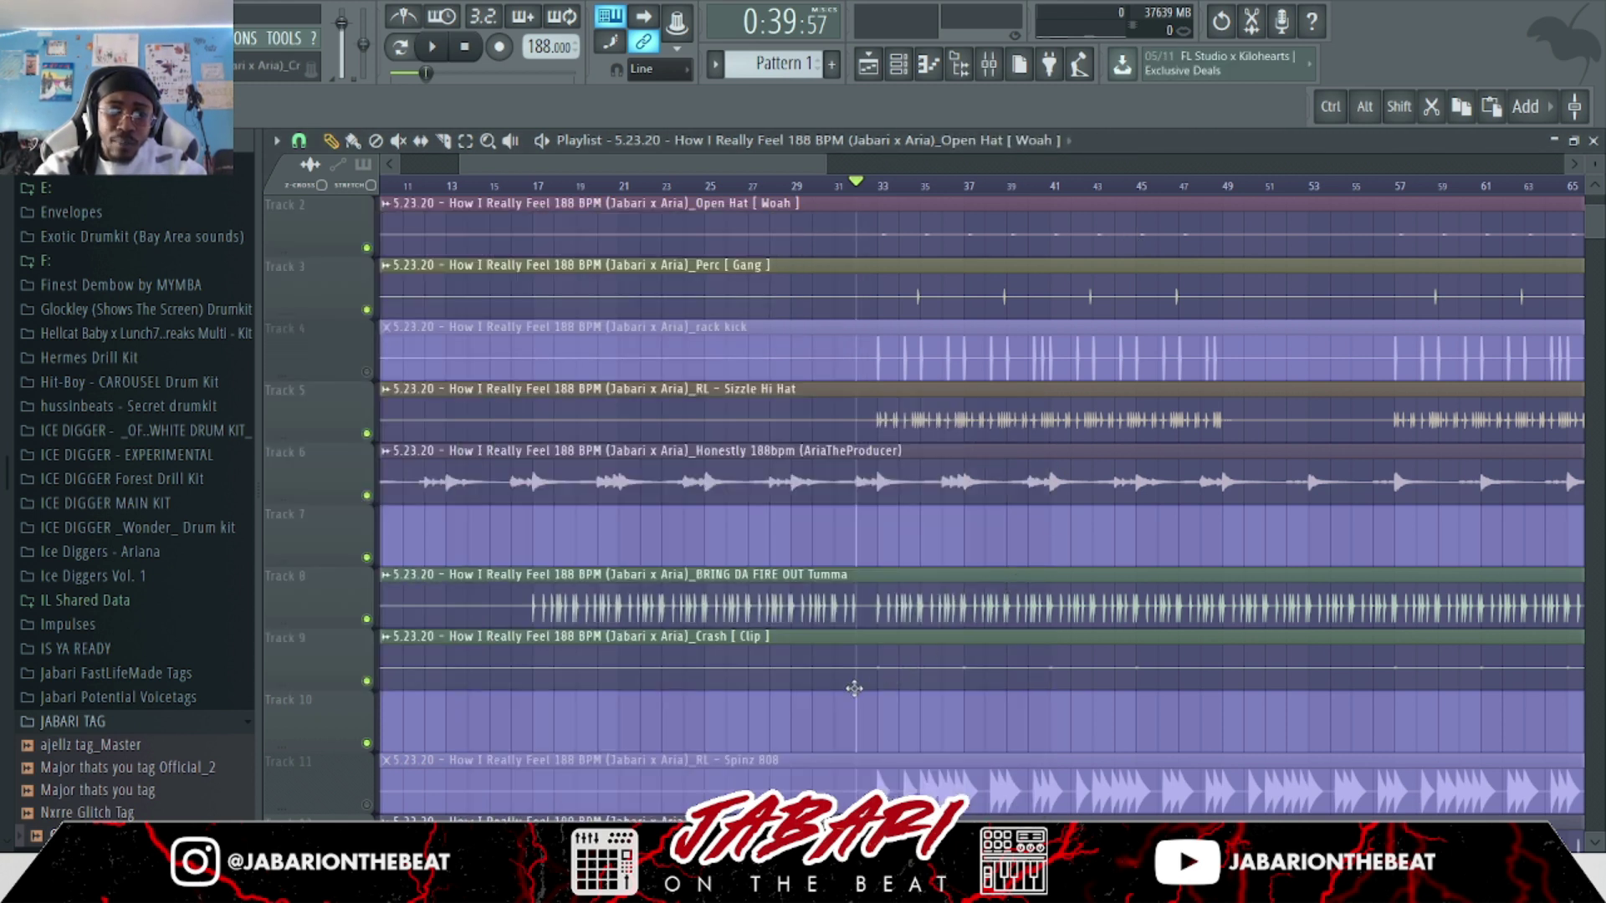
scroll(854, 687, "down", 1)
left_click(822, 619)
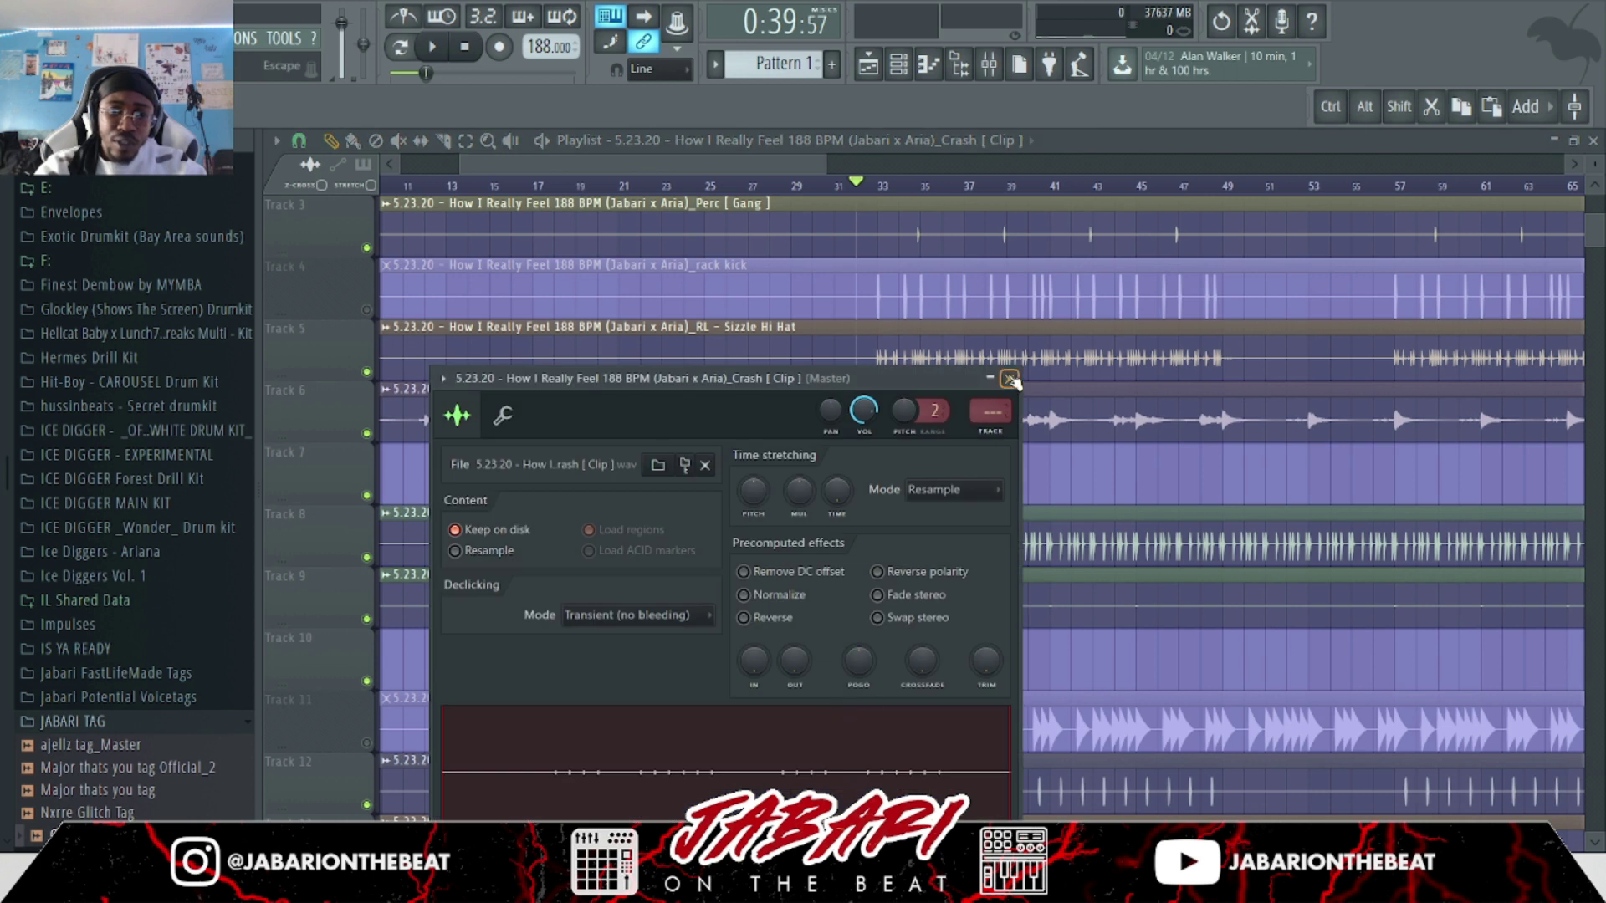
left_click(1010, 378)
Play the melody, claps, snare, crash and percussion from bar 32 without the kick and 808, and stop playback.
scroll(935, 475, "down", 4)
key("space")
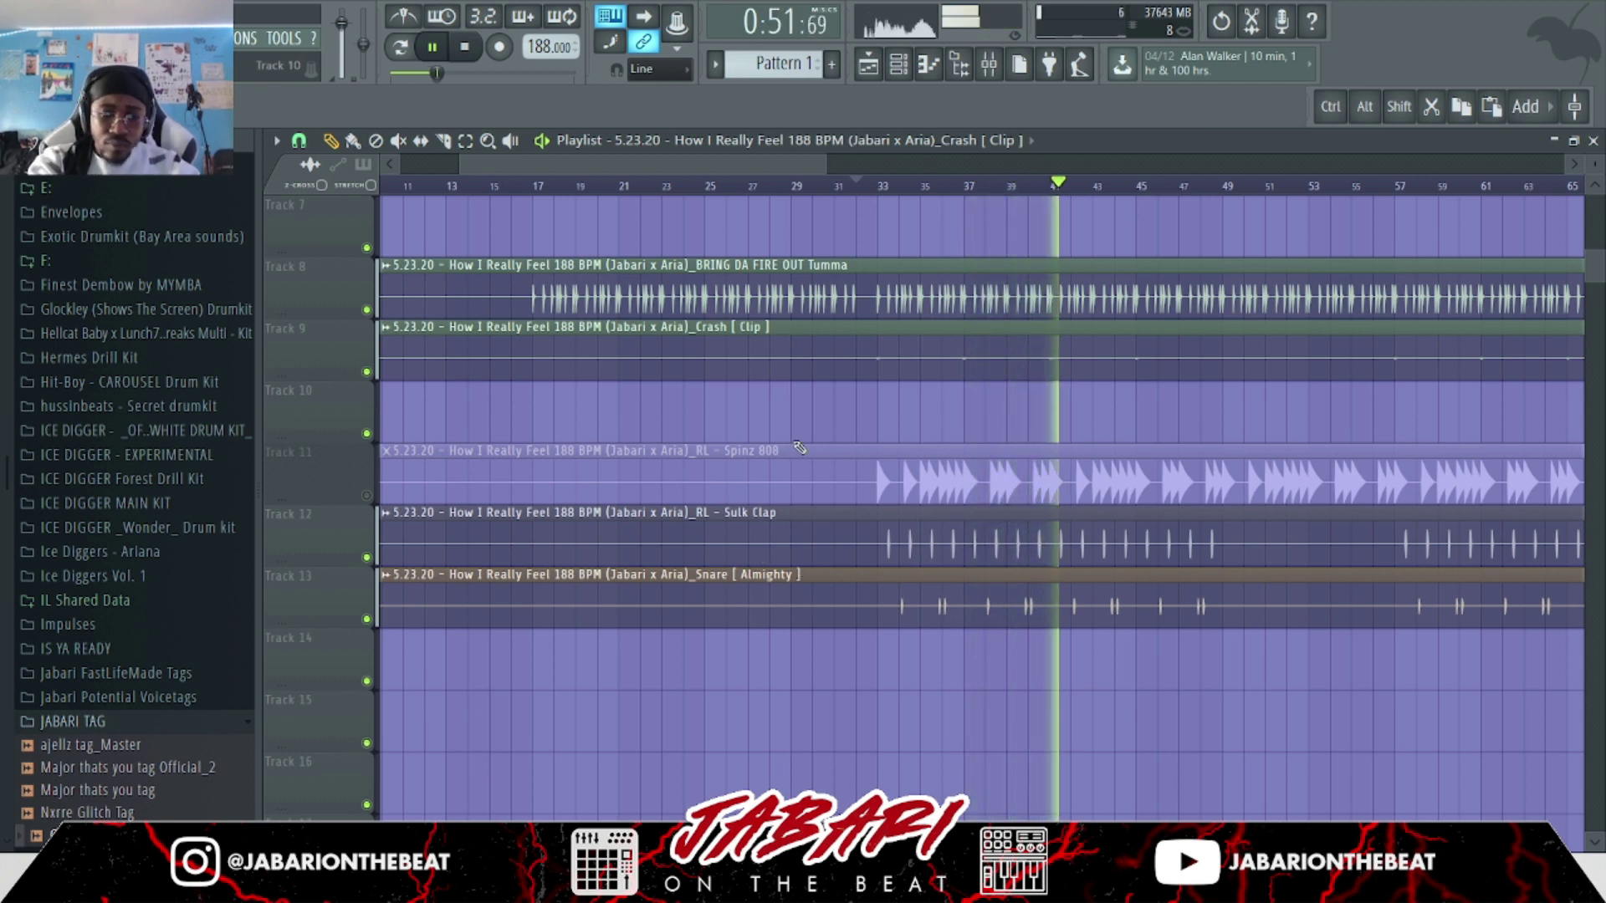
scroll(832, 477, "up", 2)
key("space")
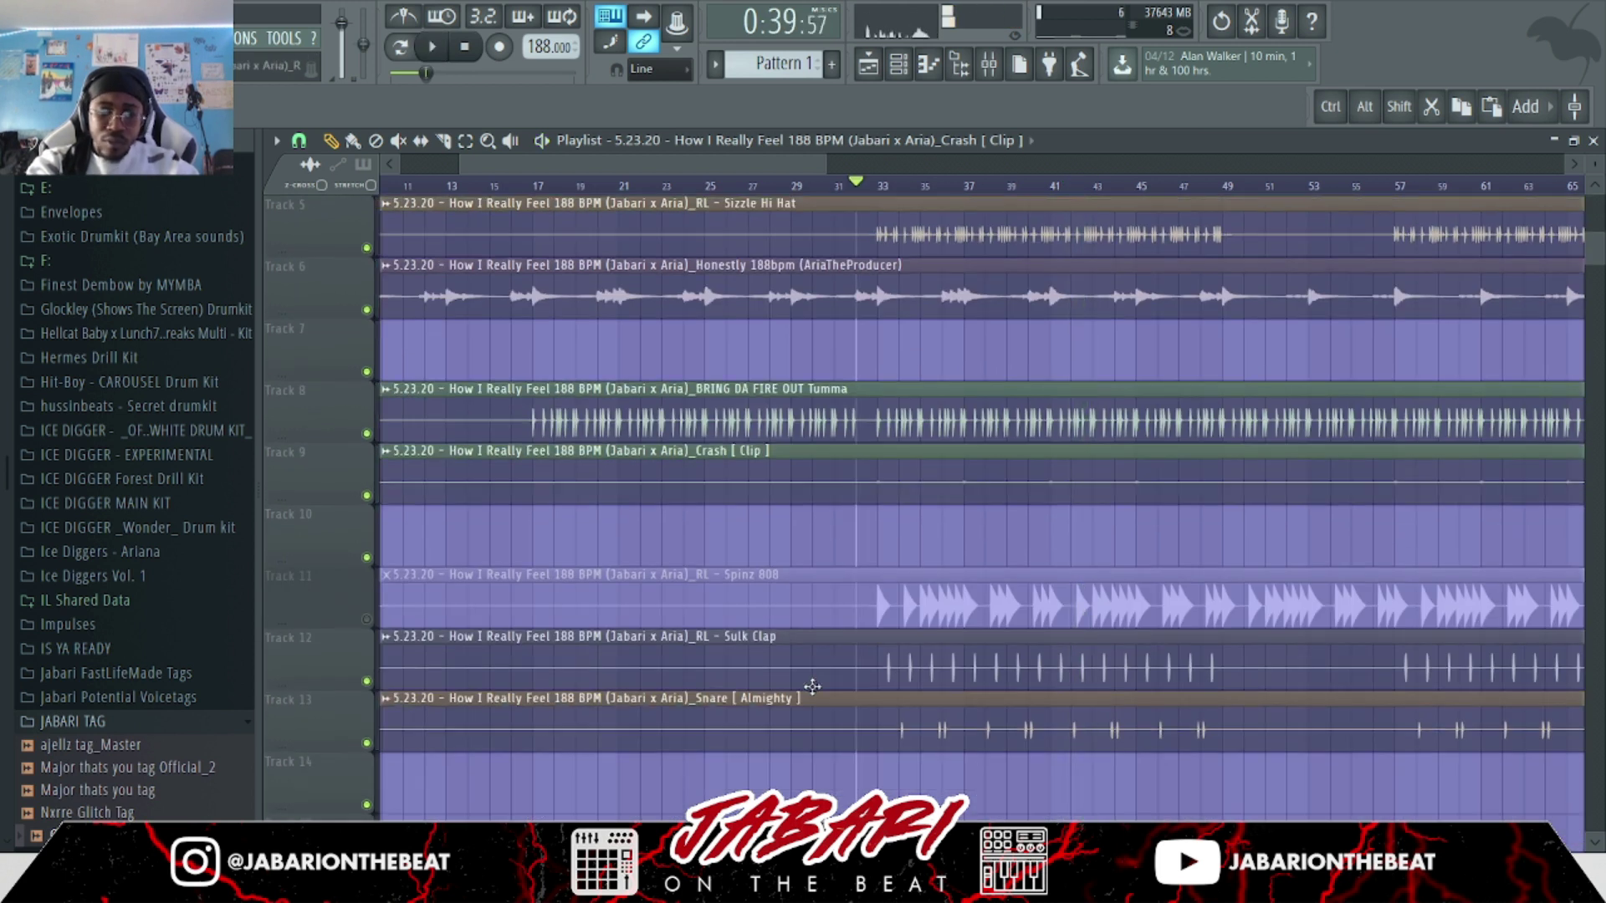
Mute the Official Tag track and replay the remaining layers from bar 32.
key("space")
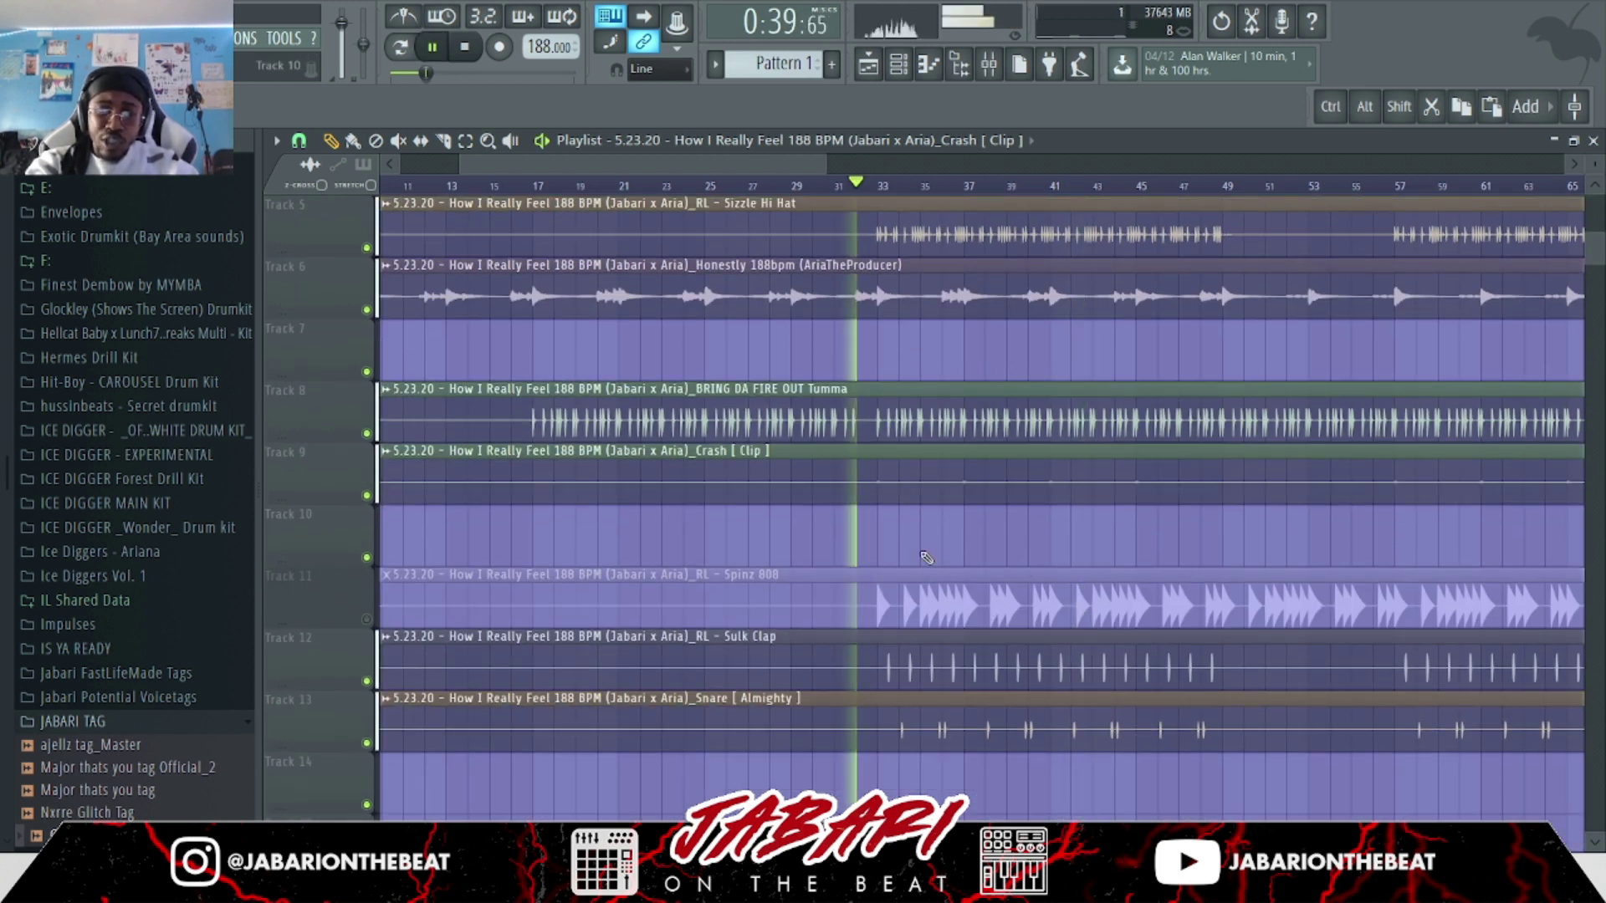
key("space")
key("space")
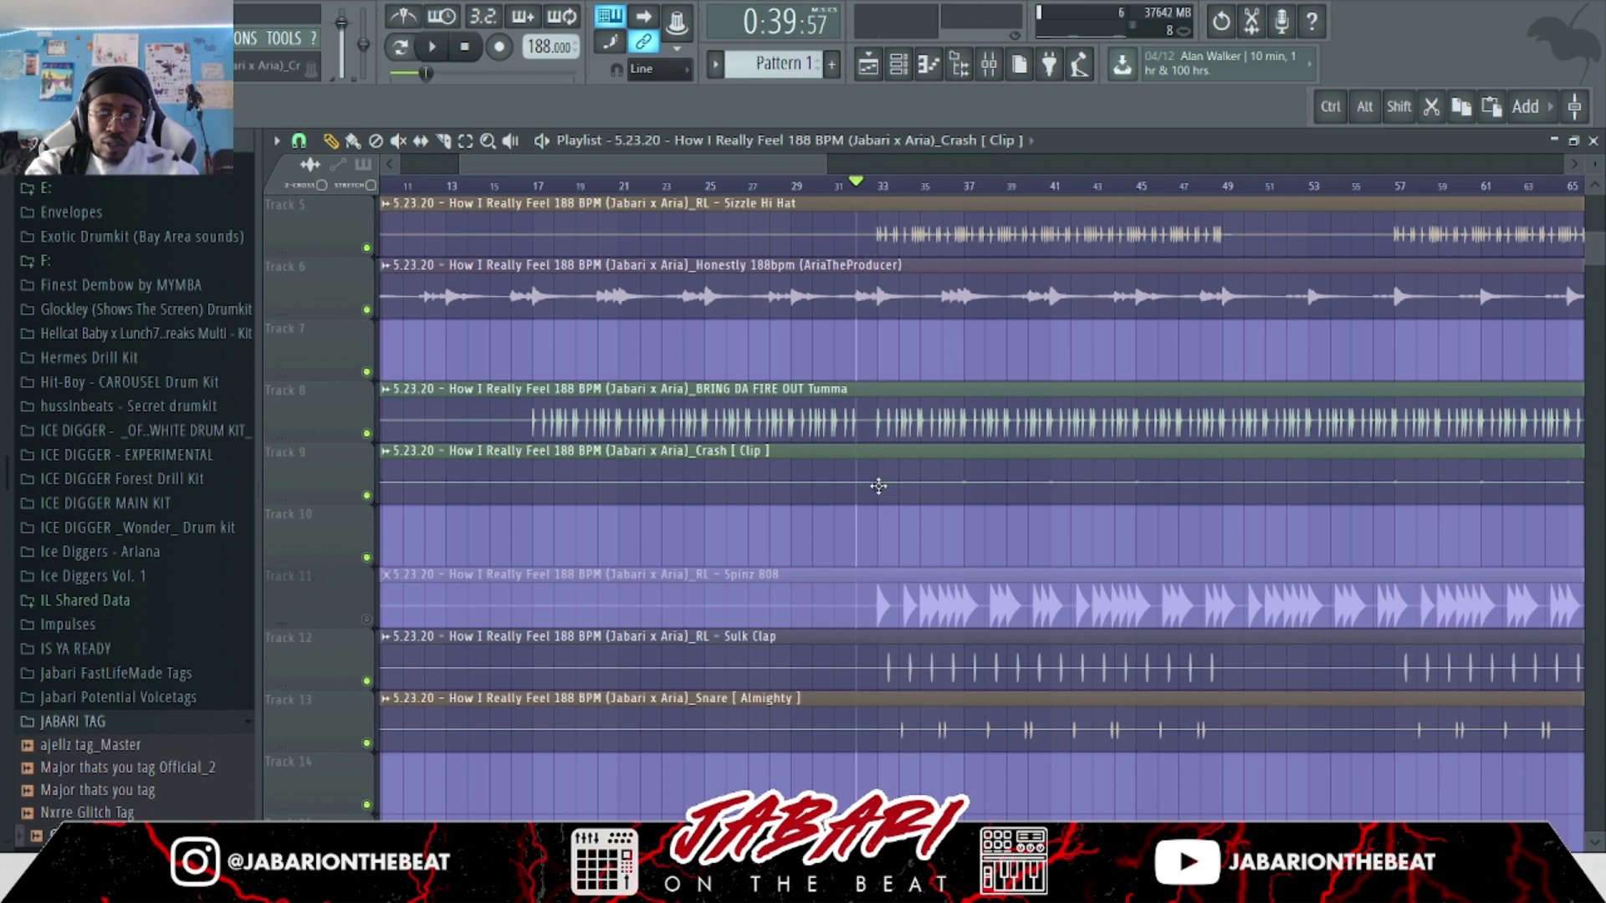
scroll(884, 491, "up", 4)
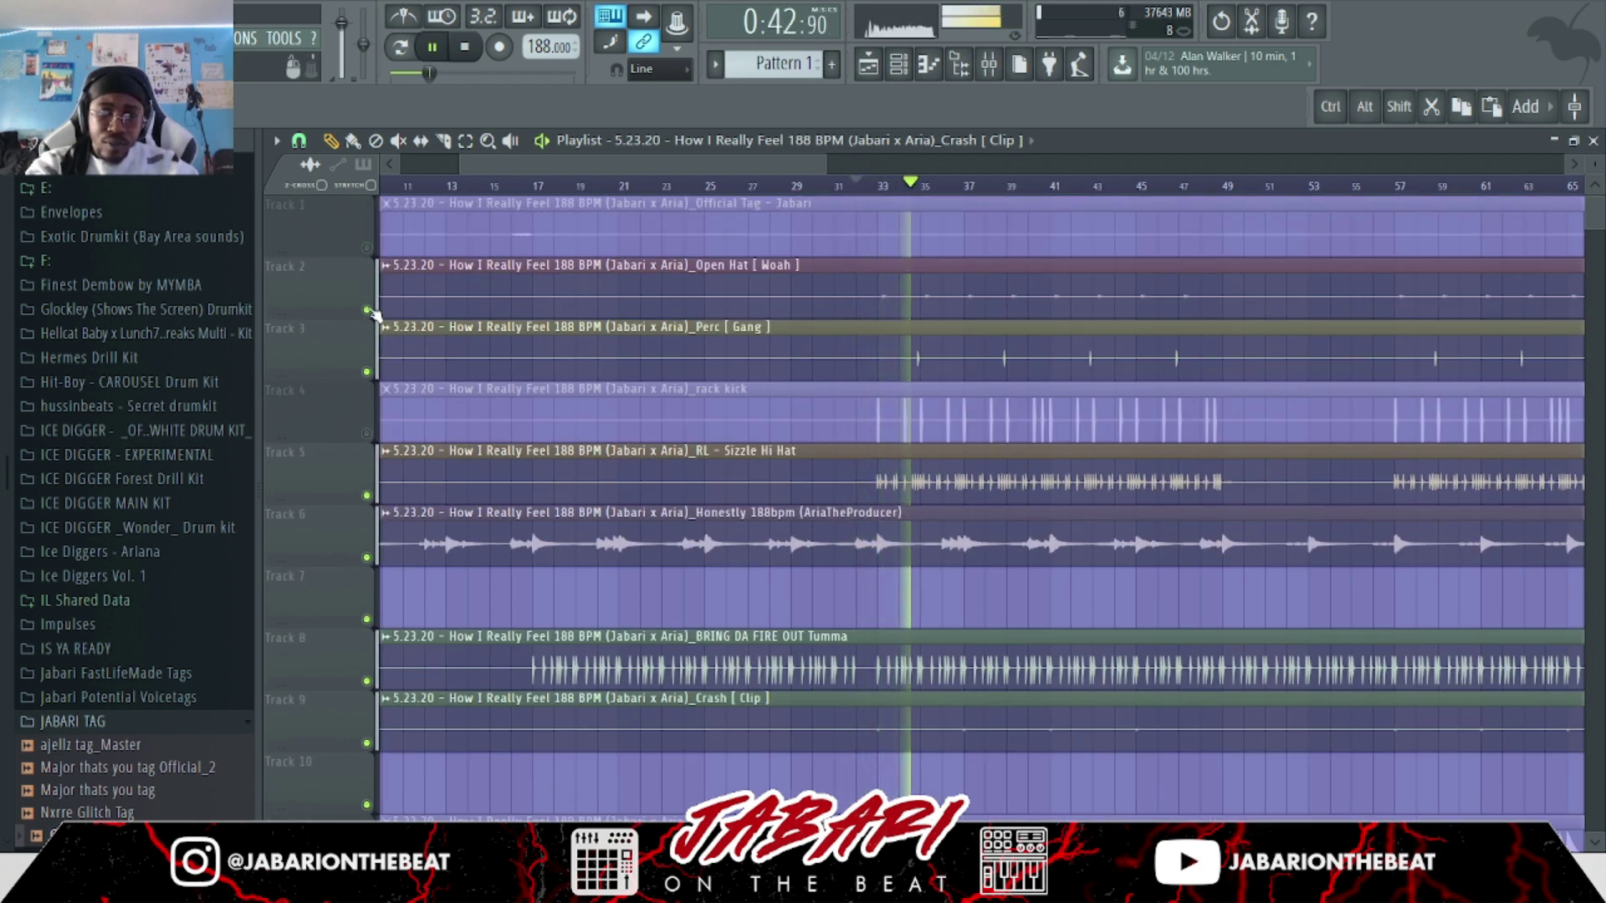
key("space")
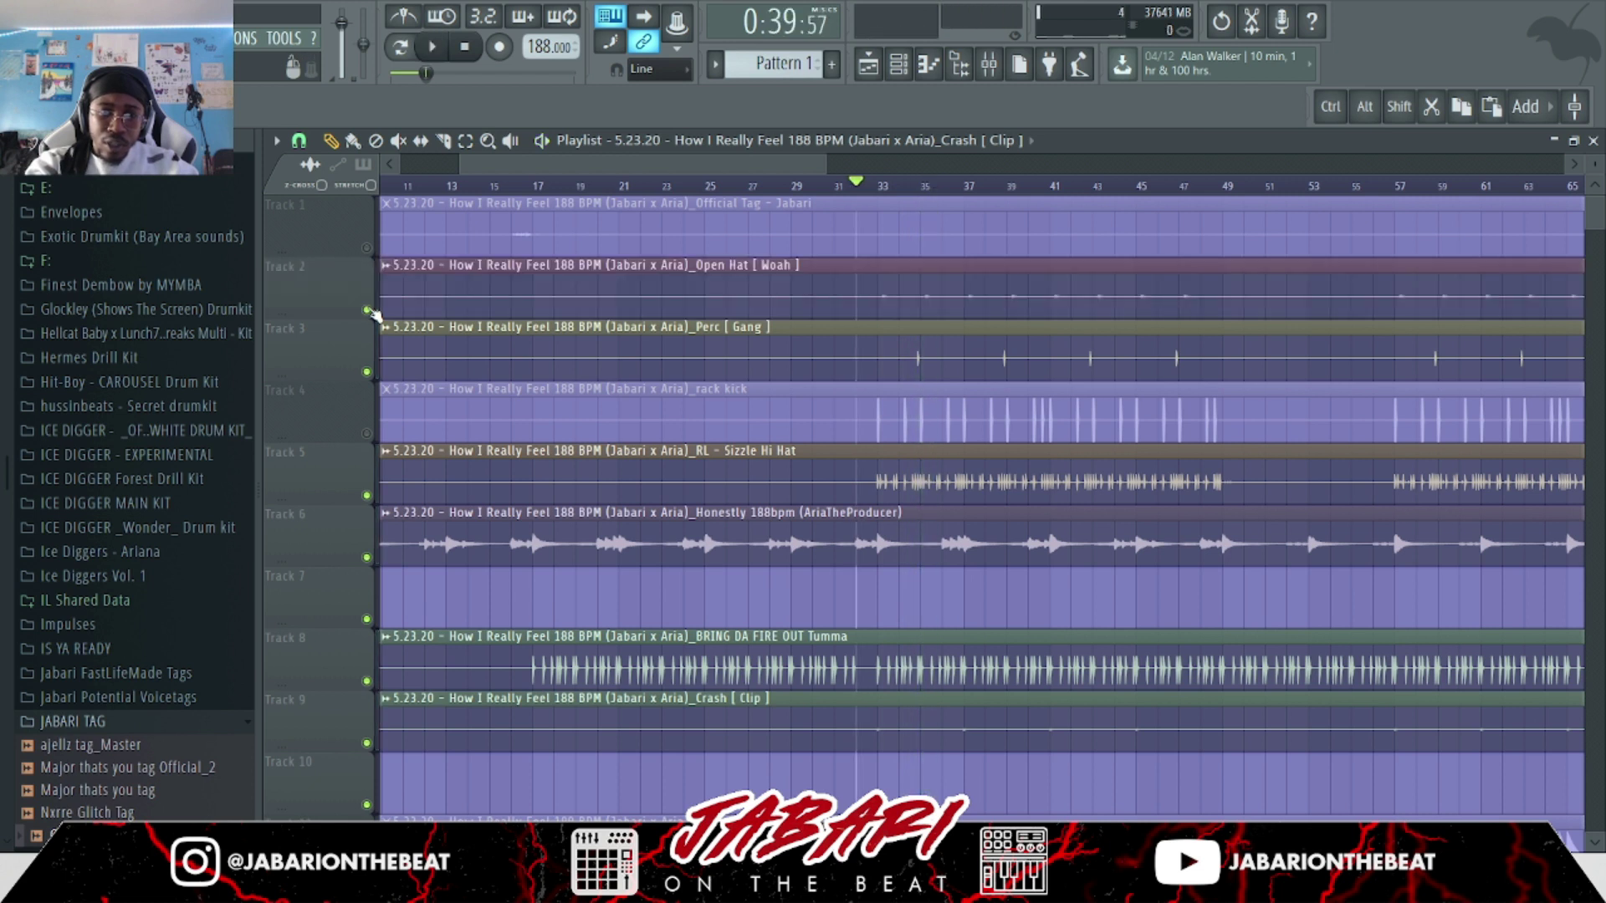
Switch the Open Hat [ Woah ] track off and back on, and replay the opening of the section from bar 32.
left_click(367, 310)
left_click(367, 309)
key("space")
scroll(788, 499, "down", 1)
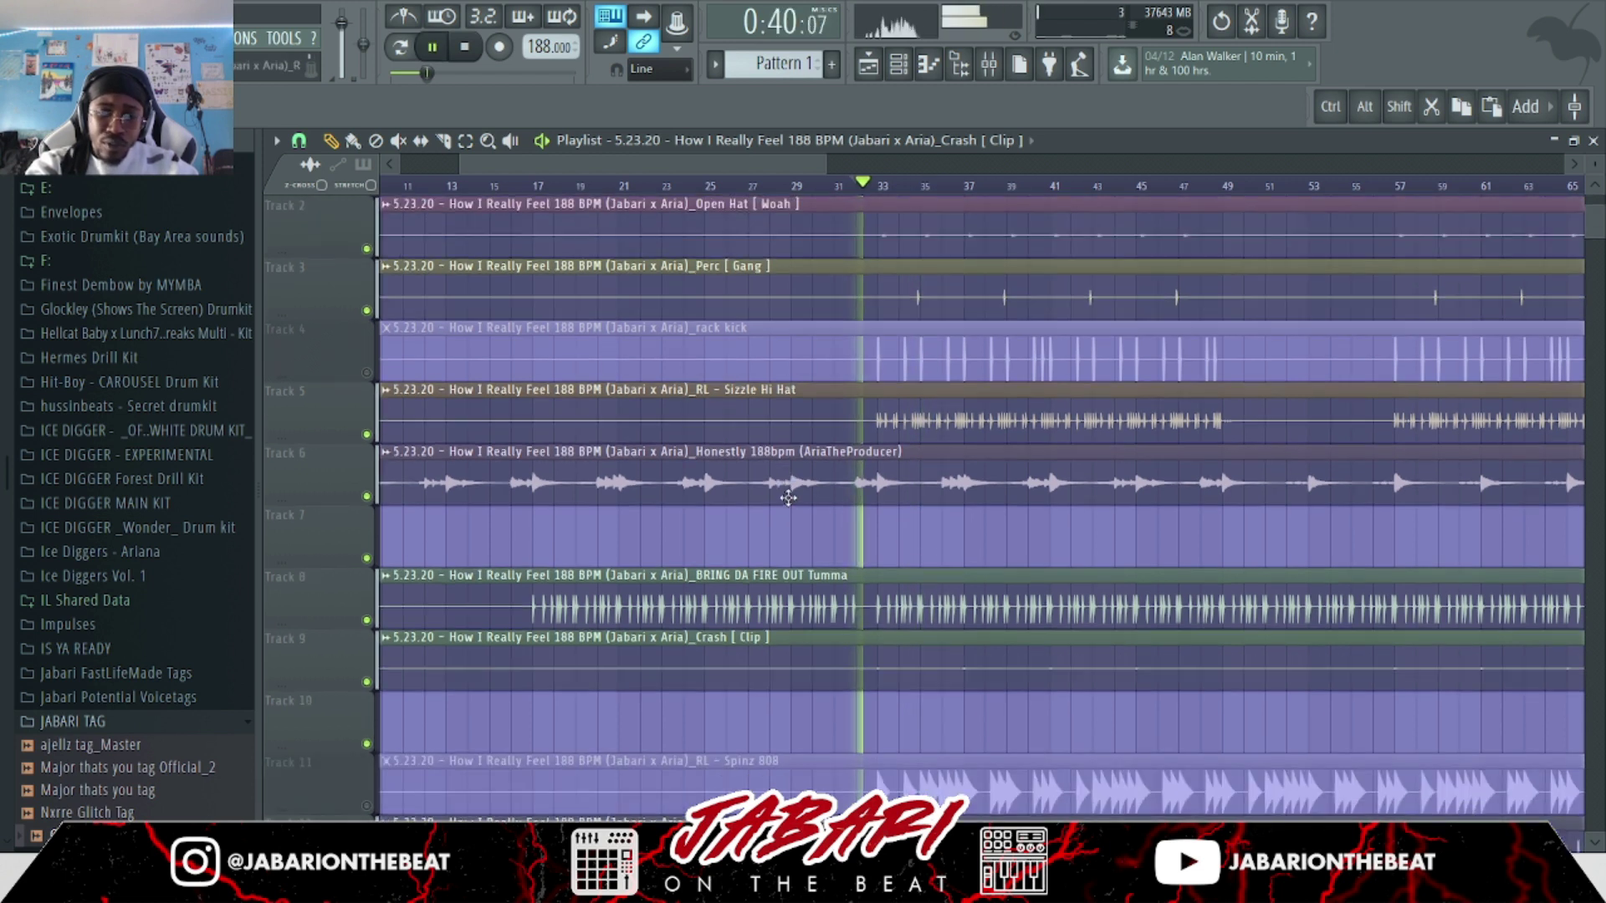
key("space")
Play the percussion layers from bar 34 while examining their hits up close, and stop with the song position at bar 33.
left_click(893, 184)
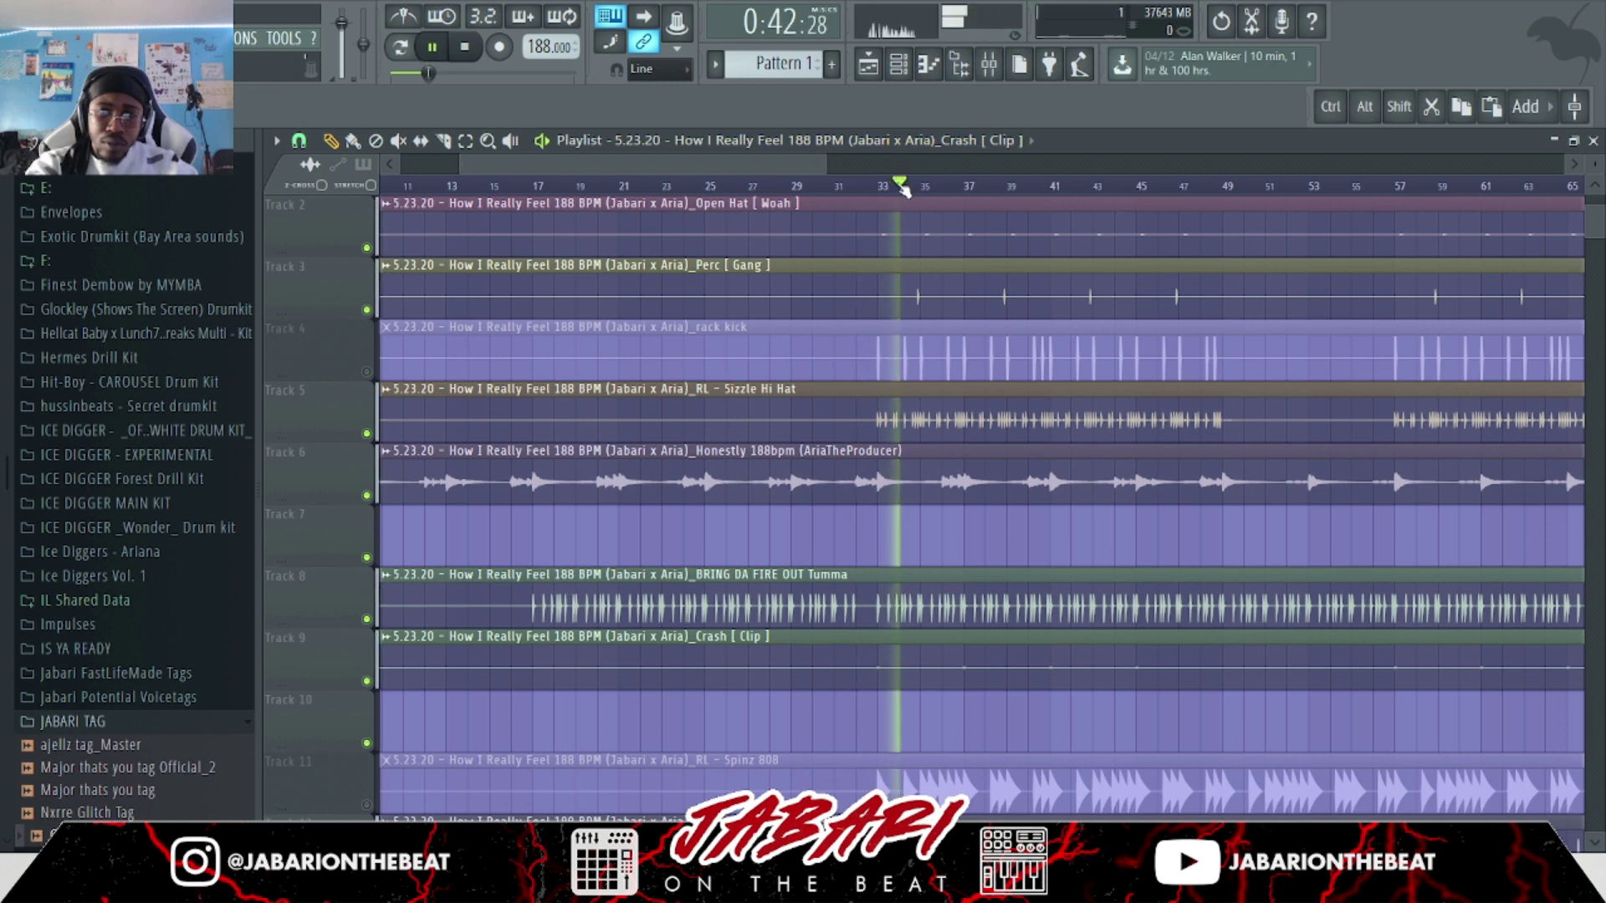
key("space")
key("space")
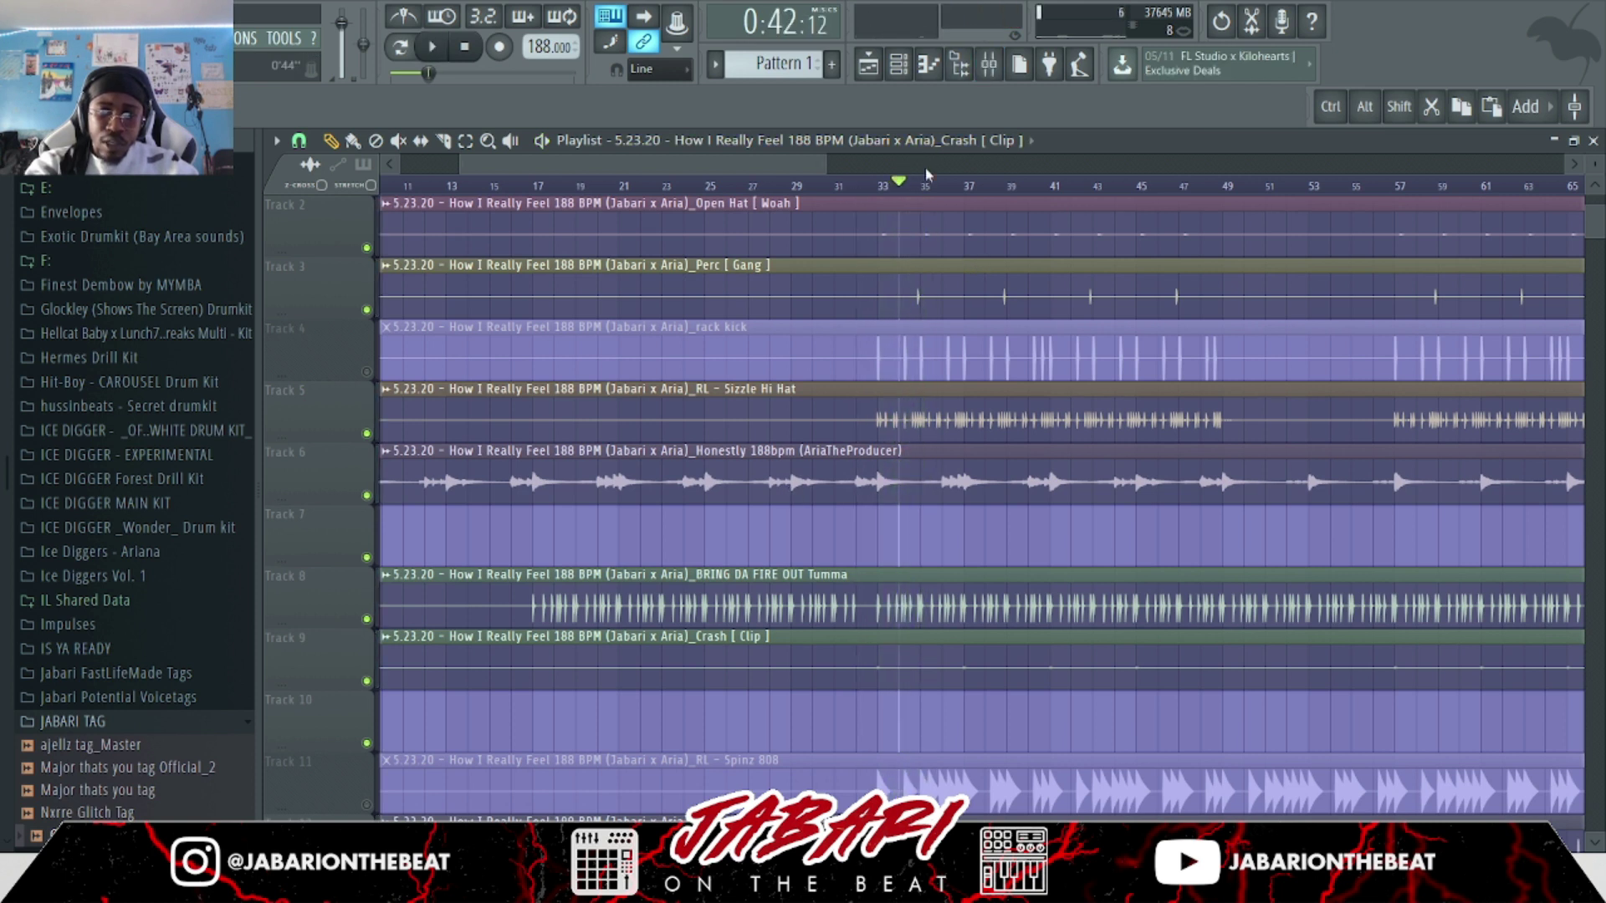
scroll(895, 251, "up", 4)
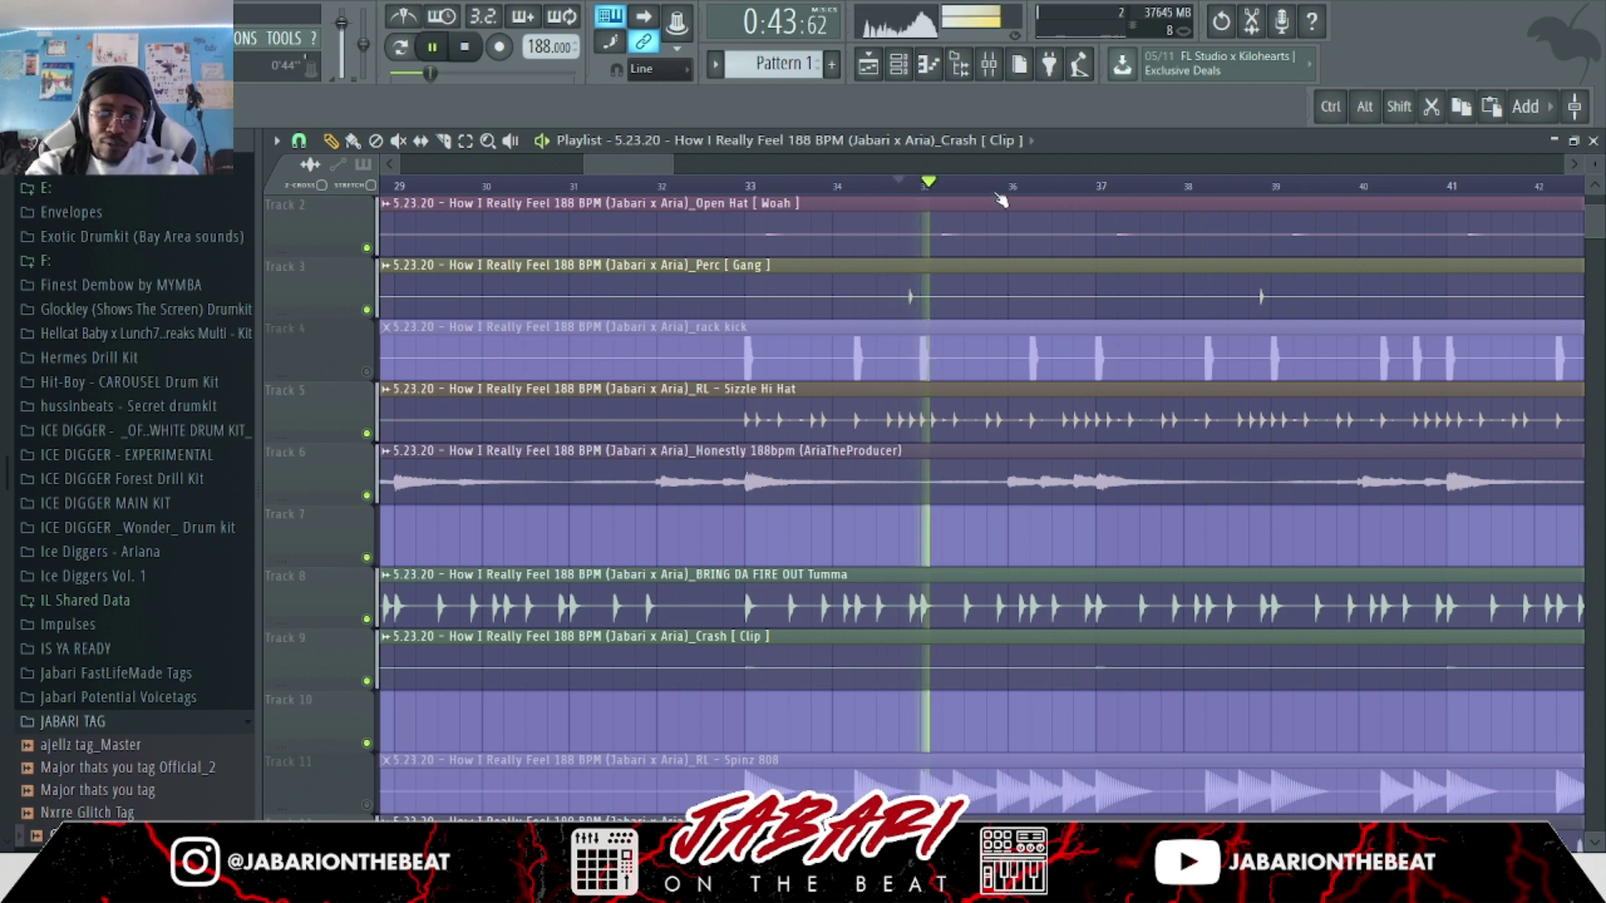
scroll(980, 259, "down", 3)
scroll(980, 259, "down", 3)
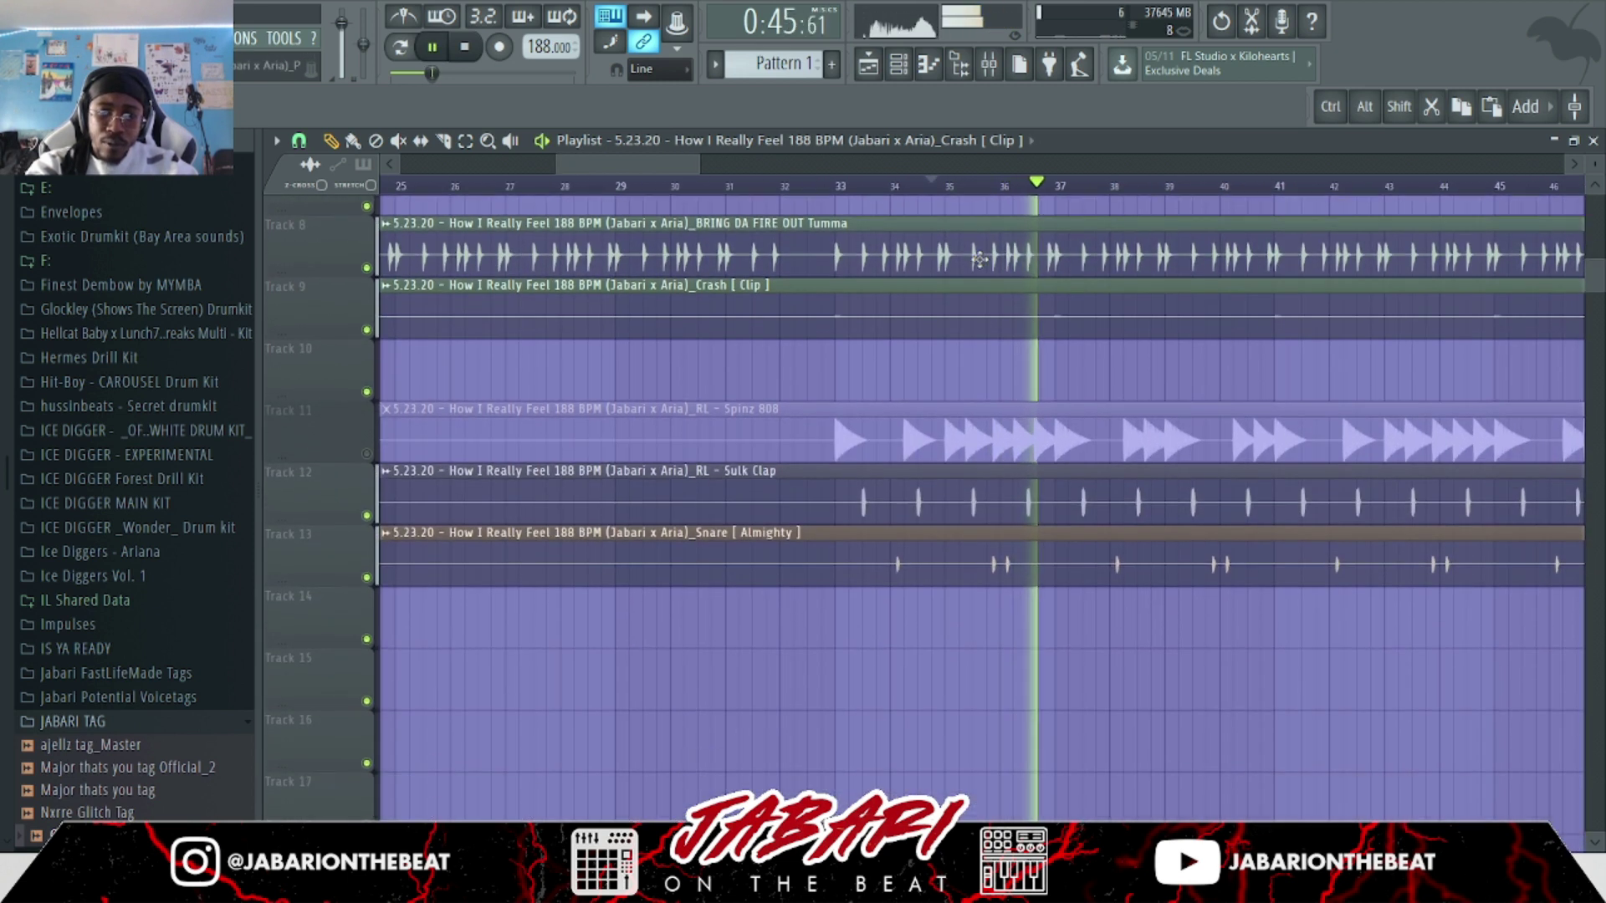
scroll(980, 268, "up", 4)
key("space")
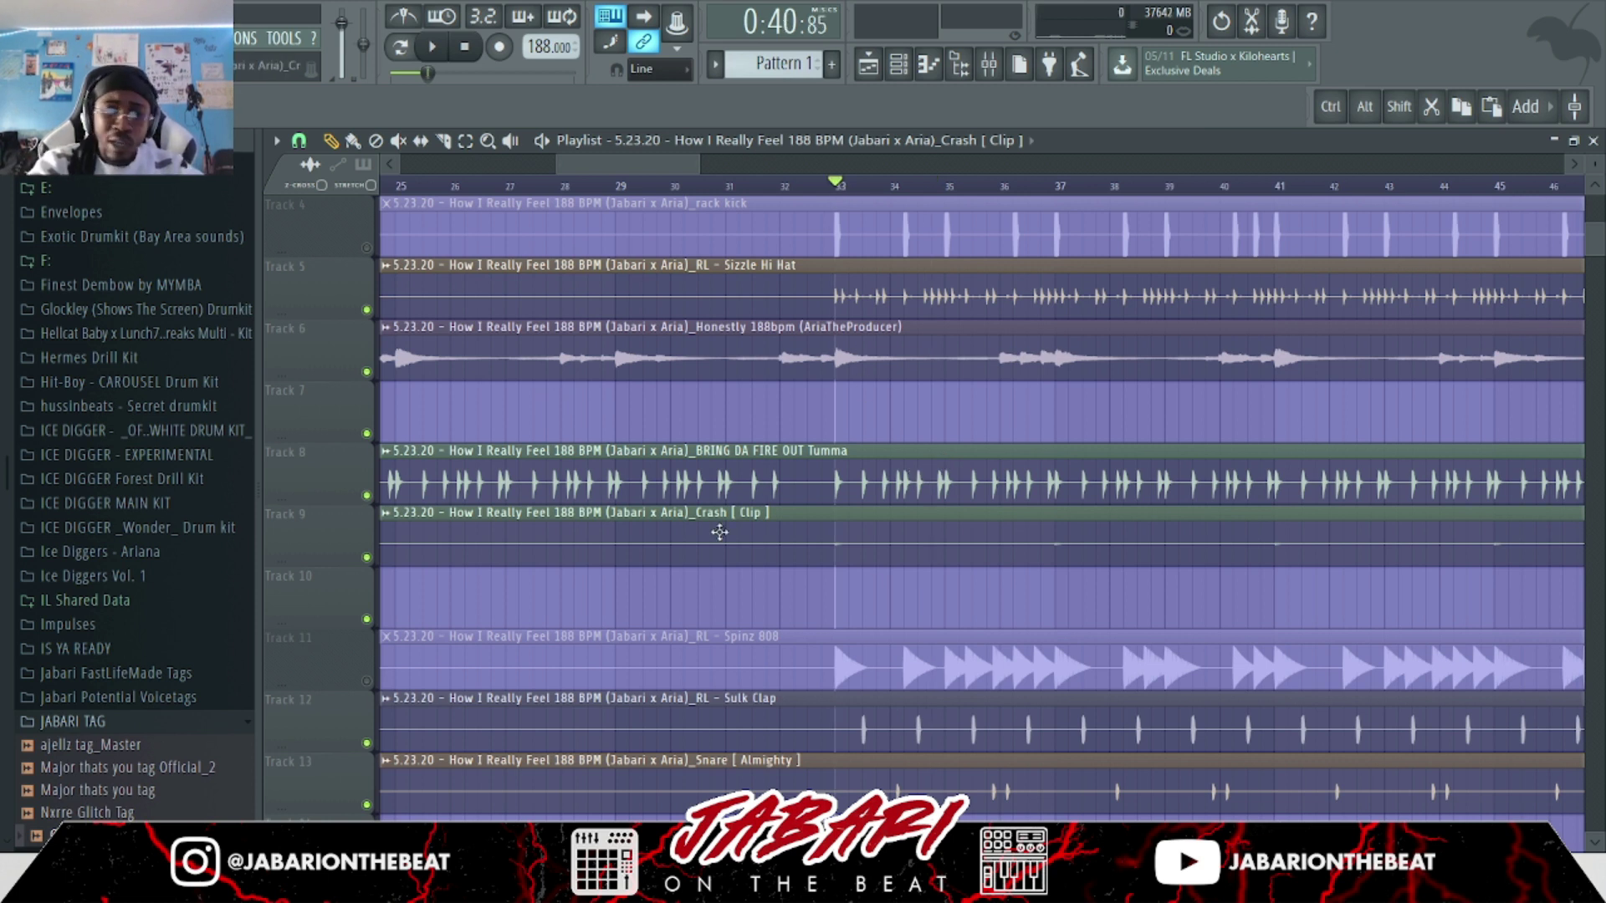
Unmute the RL - Spinz 808 and rack kick tracks again.
left_click(366, 681)
scroll(366, 669, "up", 3)
left_click(367, 433)
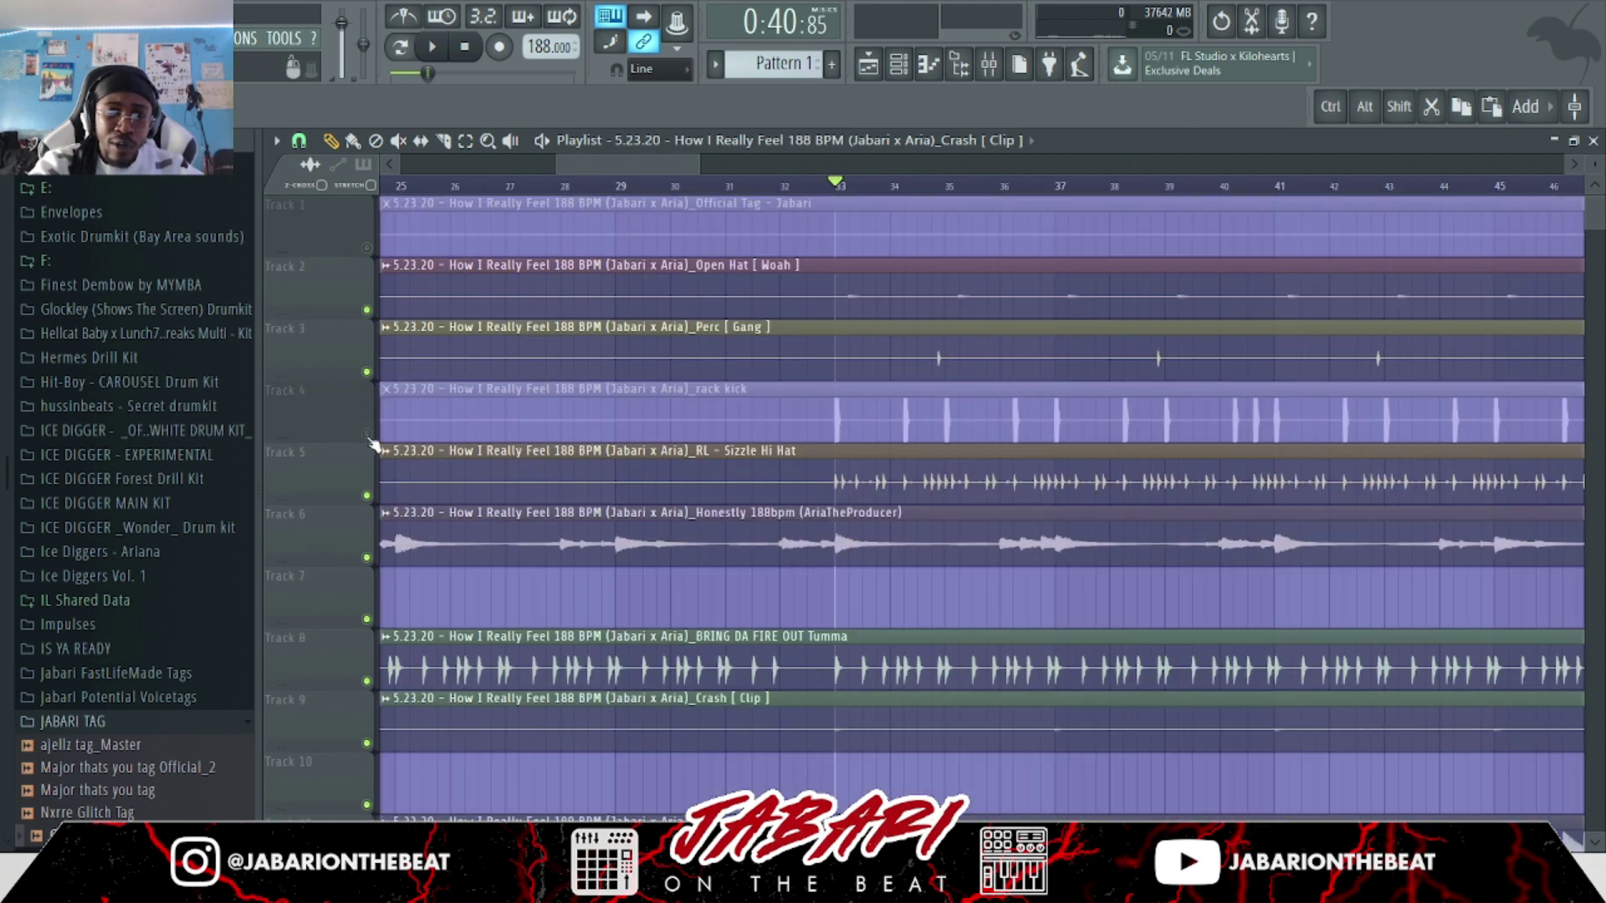
Play the melody and full drum layers from bar 33 and mute the Honestly 188bpm melody track during playback.
key("space")
scroll(381, 267, "down", 4)
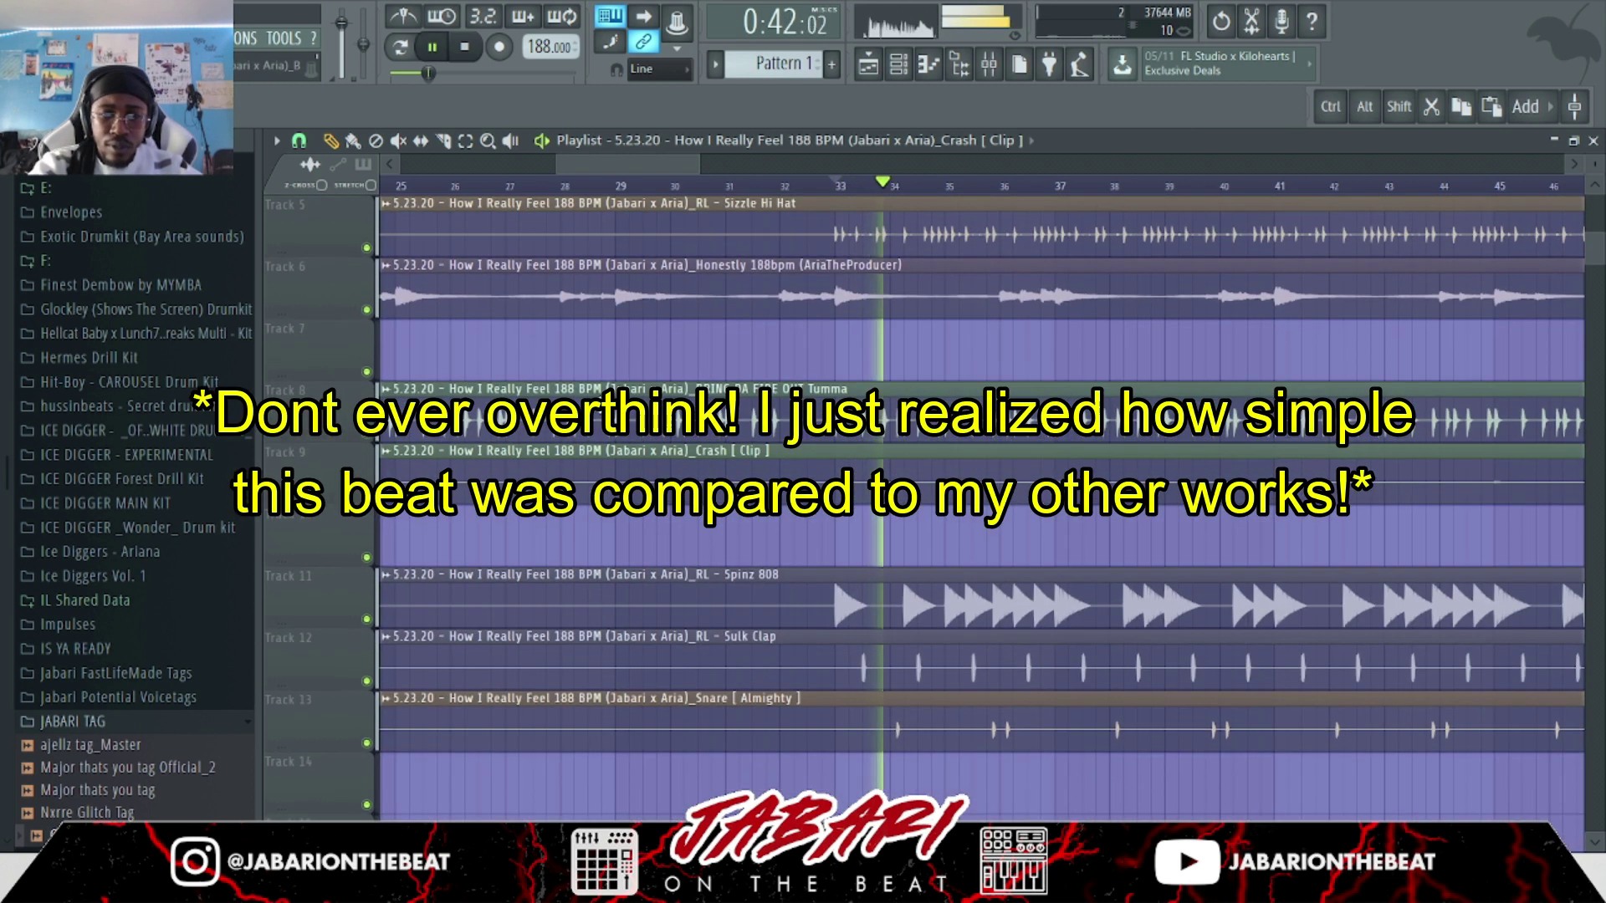
left_click(366, 309)
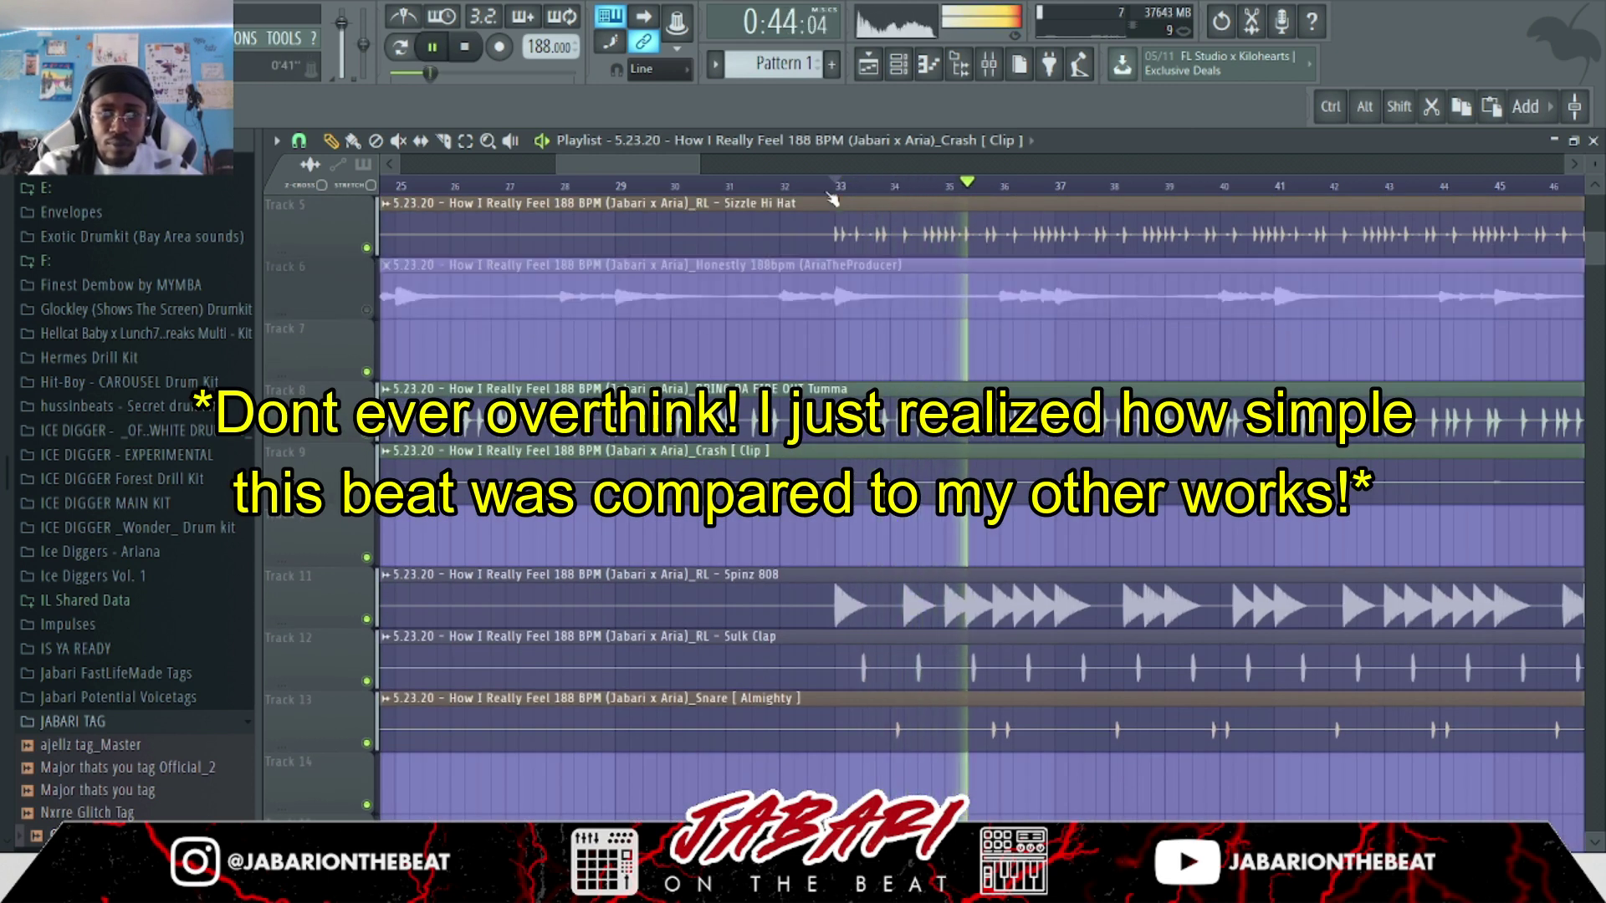
Listen to the drums and 808 without the melody while viewing the wider arrangement, and stop playback.
scroll(832, 193, "down", 4)
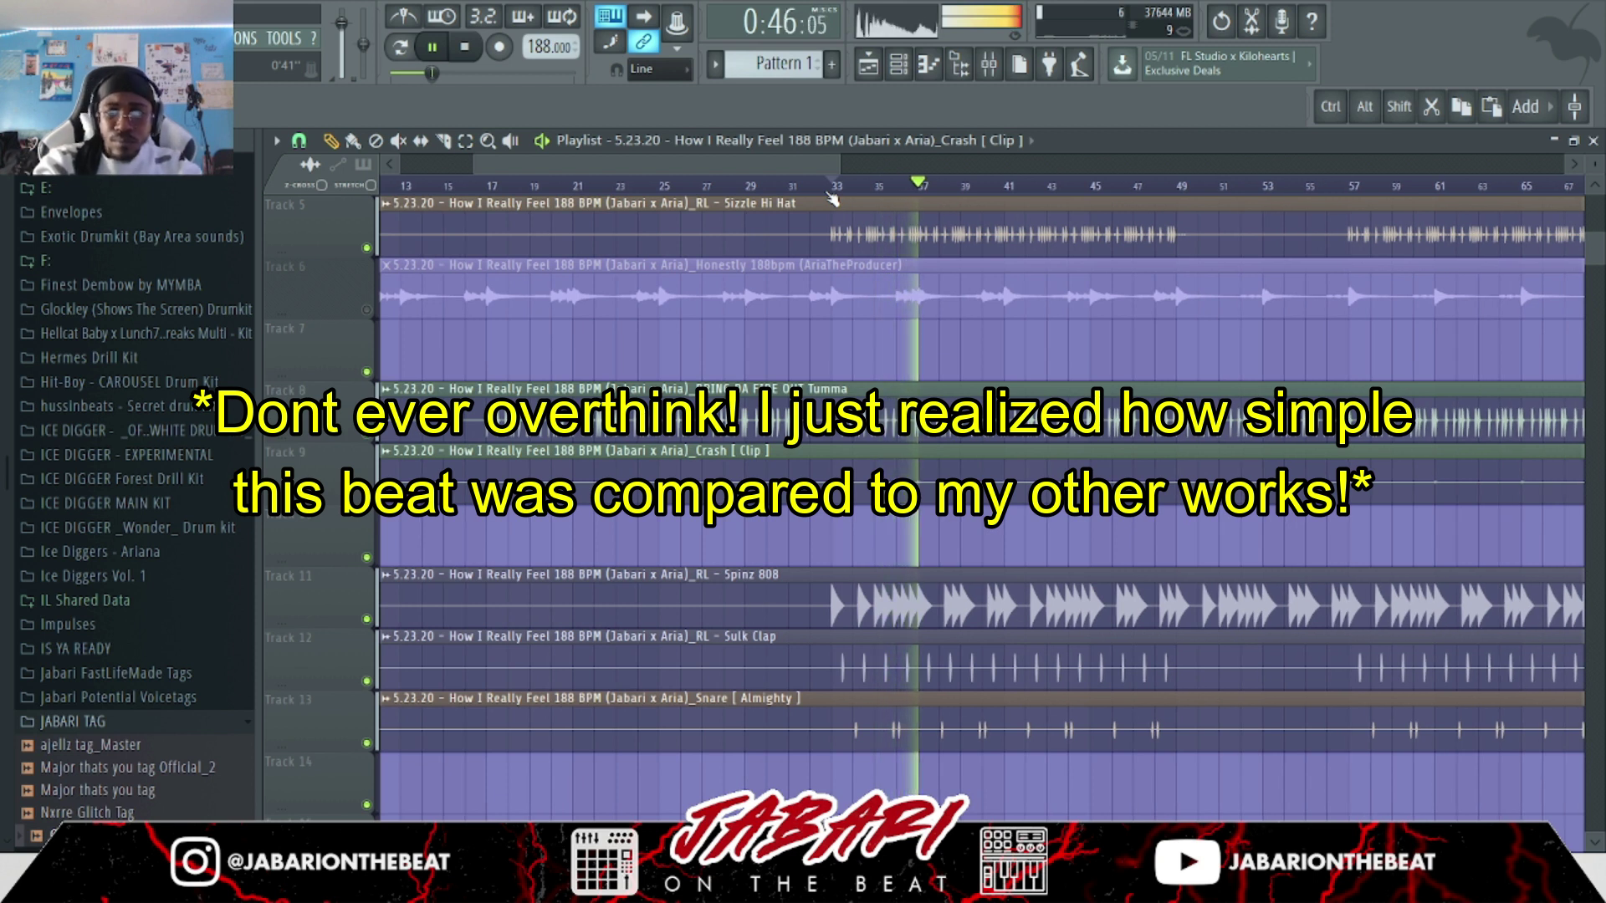
scroll(832, 198, "down", 2)
scroll(832, 198, "down", 1)
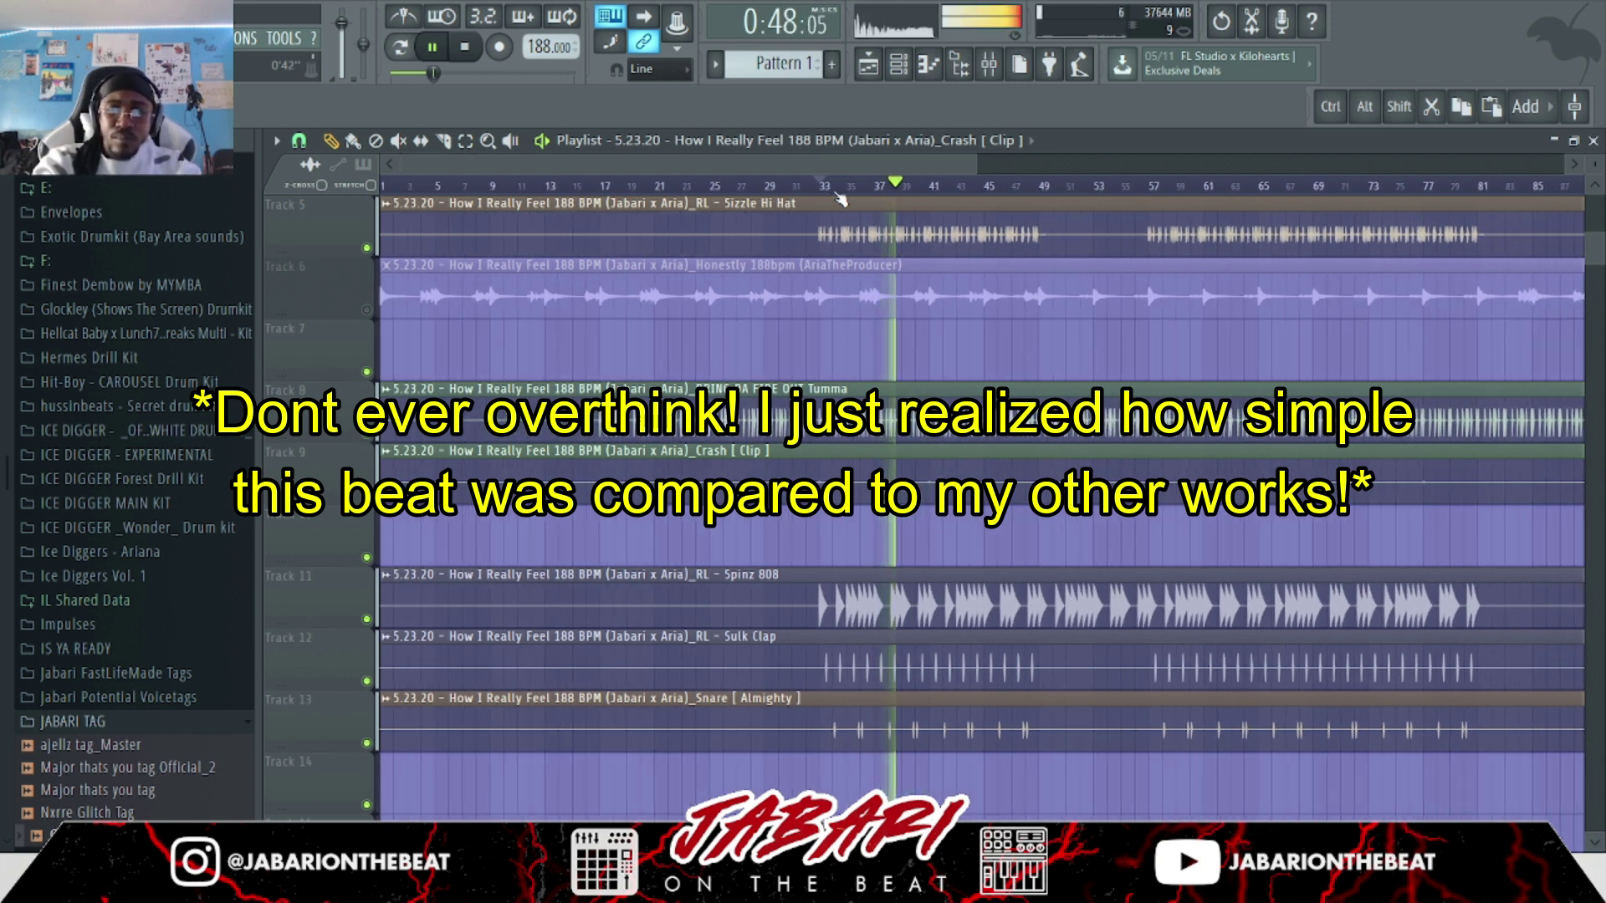
scroll(1095, 201, "up", 4)
scroll(1067, 192, "up", 3)
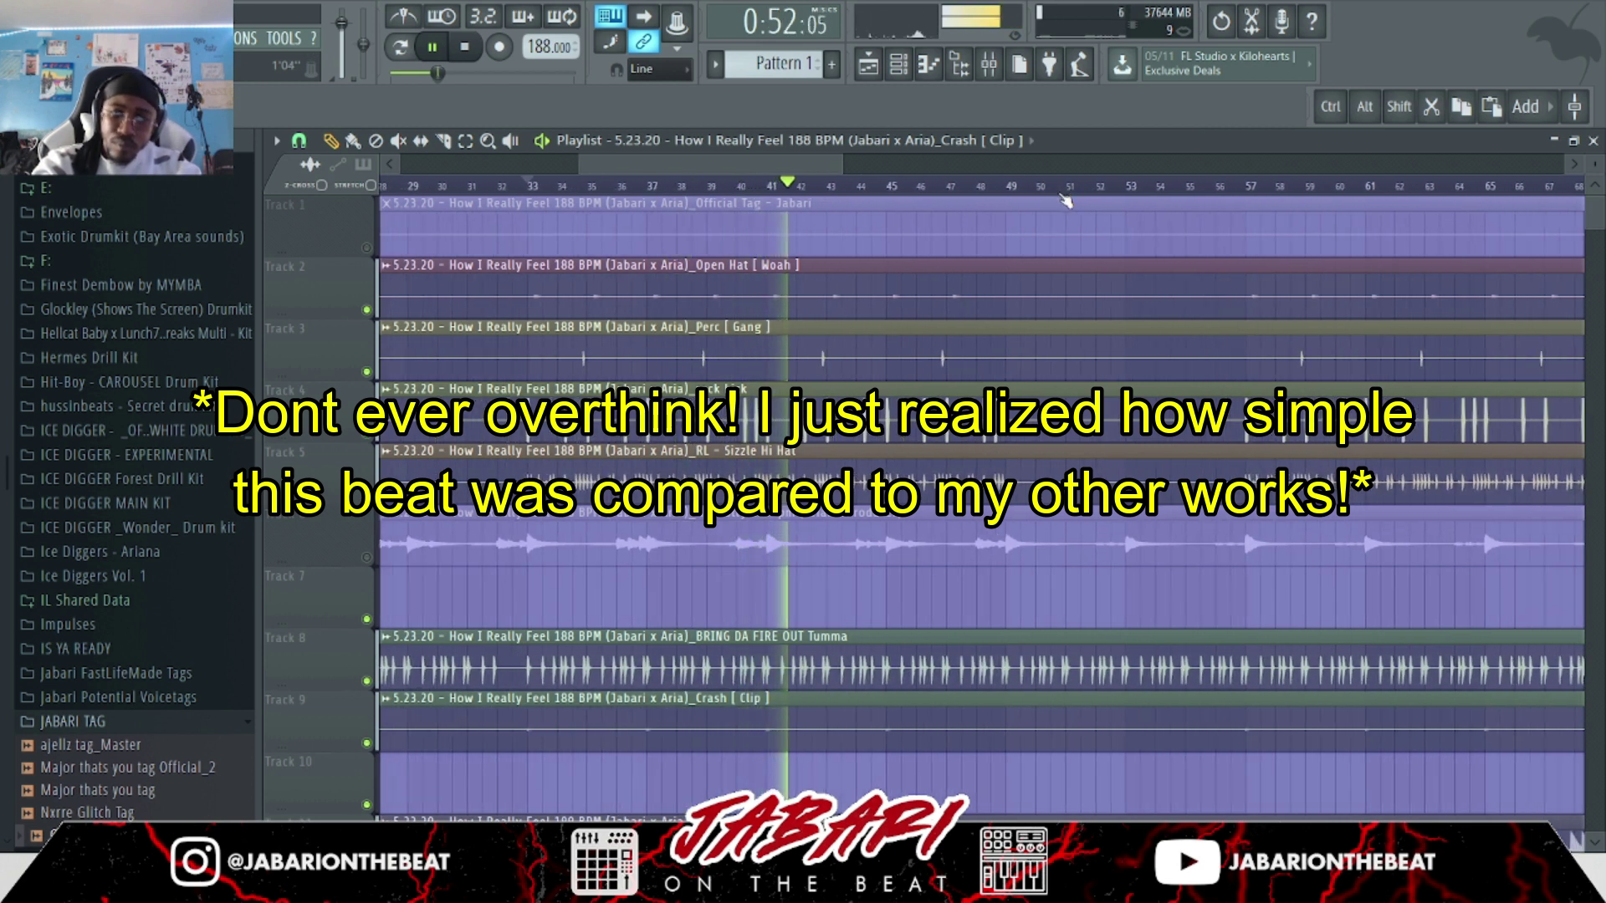
key("space")
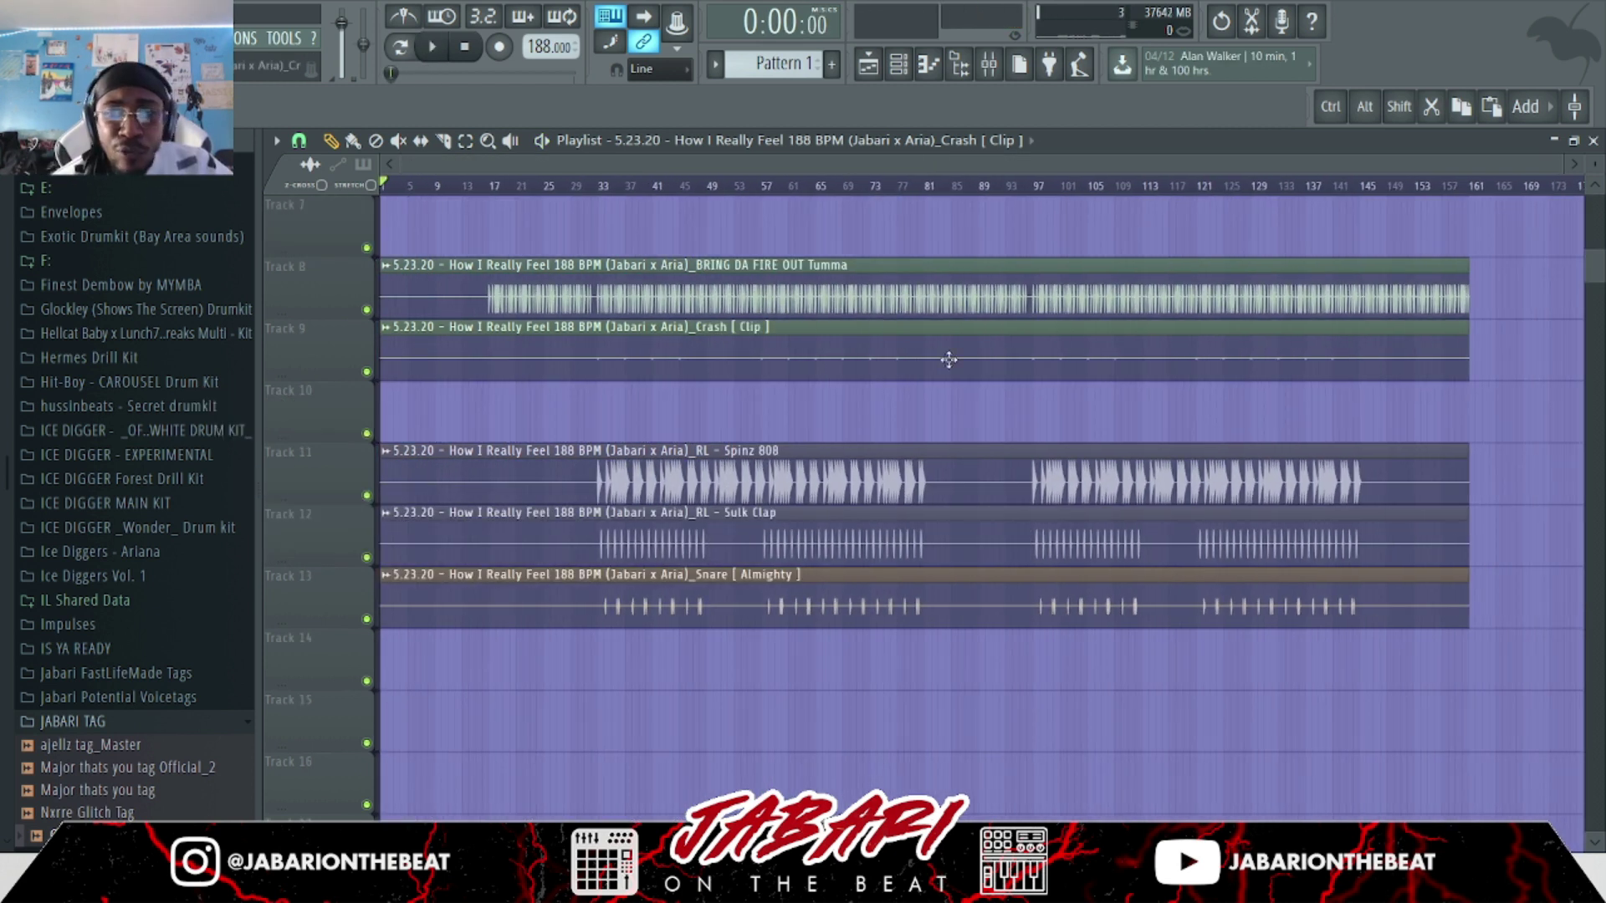
Unmute the Official Tag track and play the whole beat from bar 1 with every layer active.
scroll(951, 335, "up", 4)
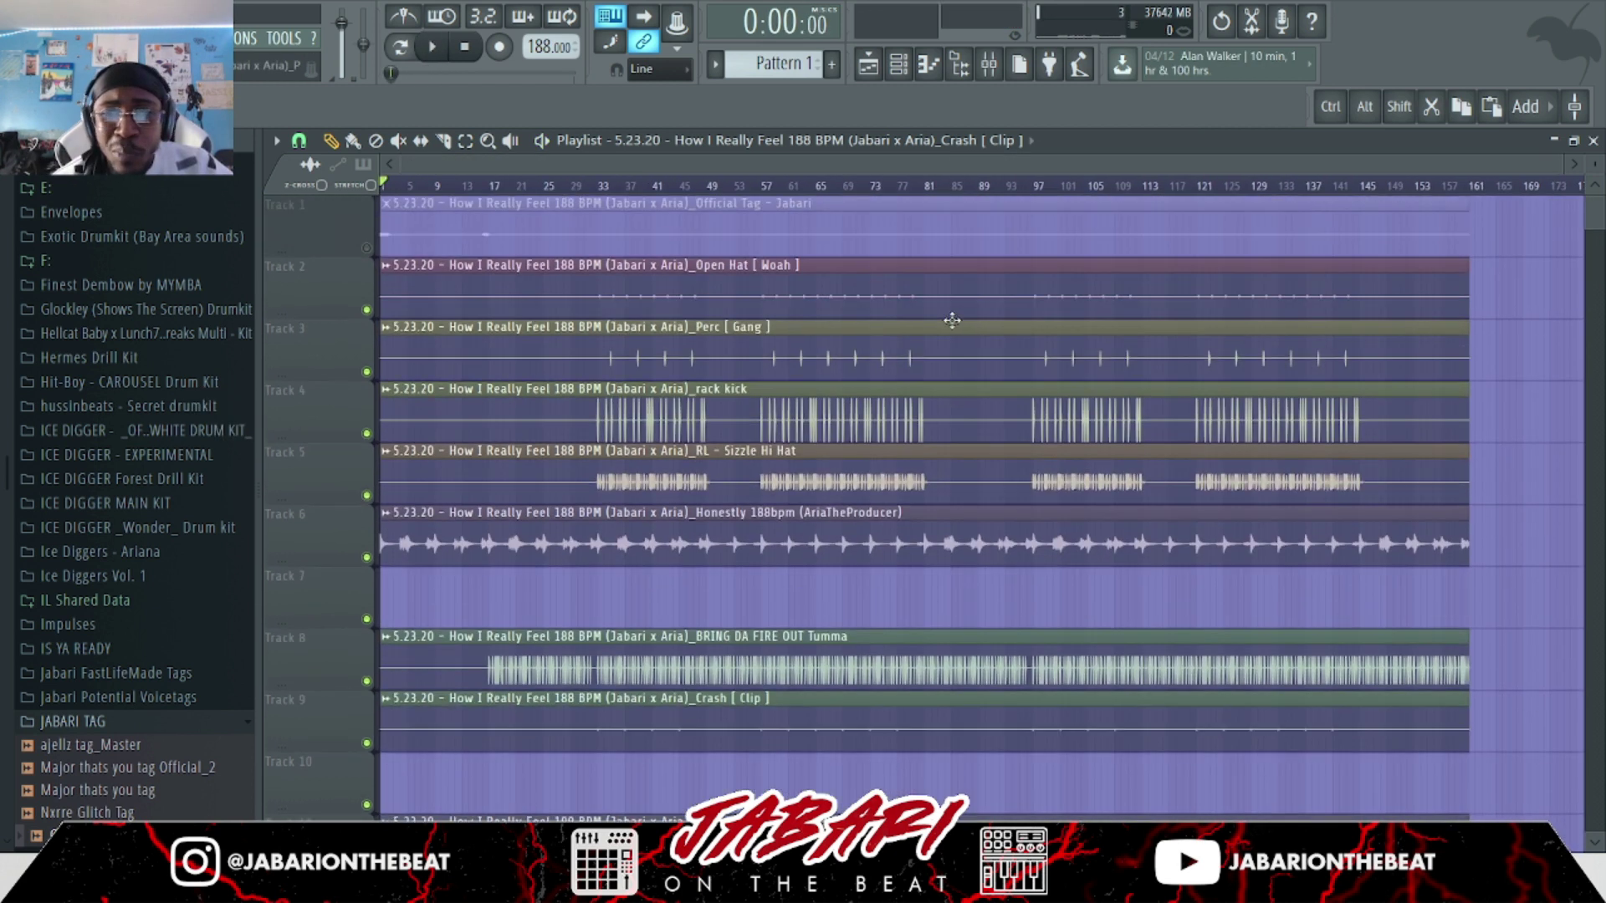
scroll(961, 315, "down", 1)
scroll(961, 315, "down", 6)
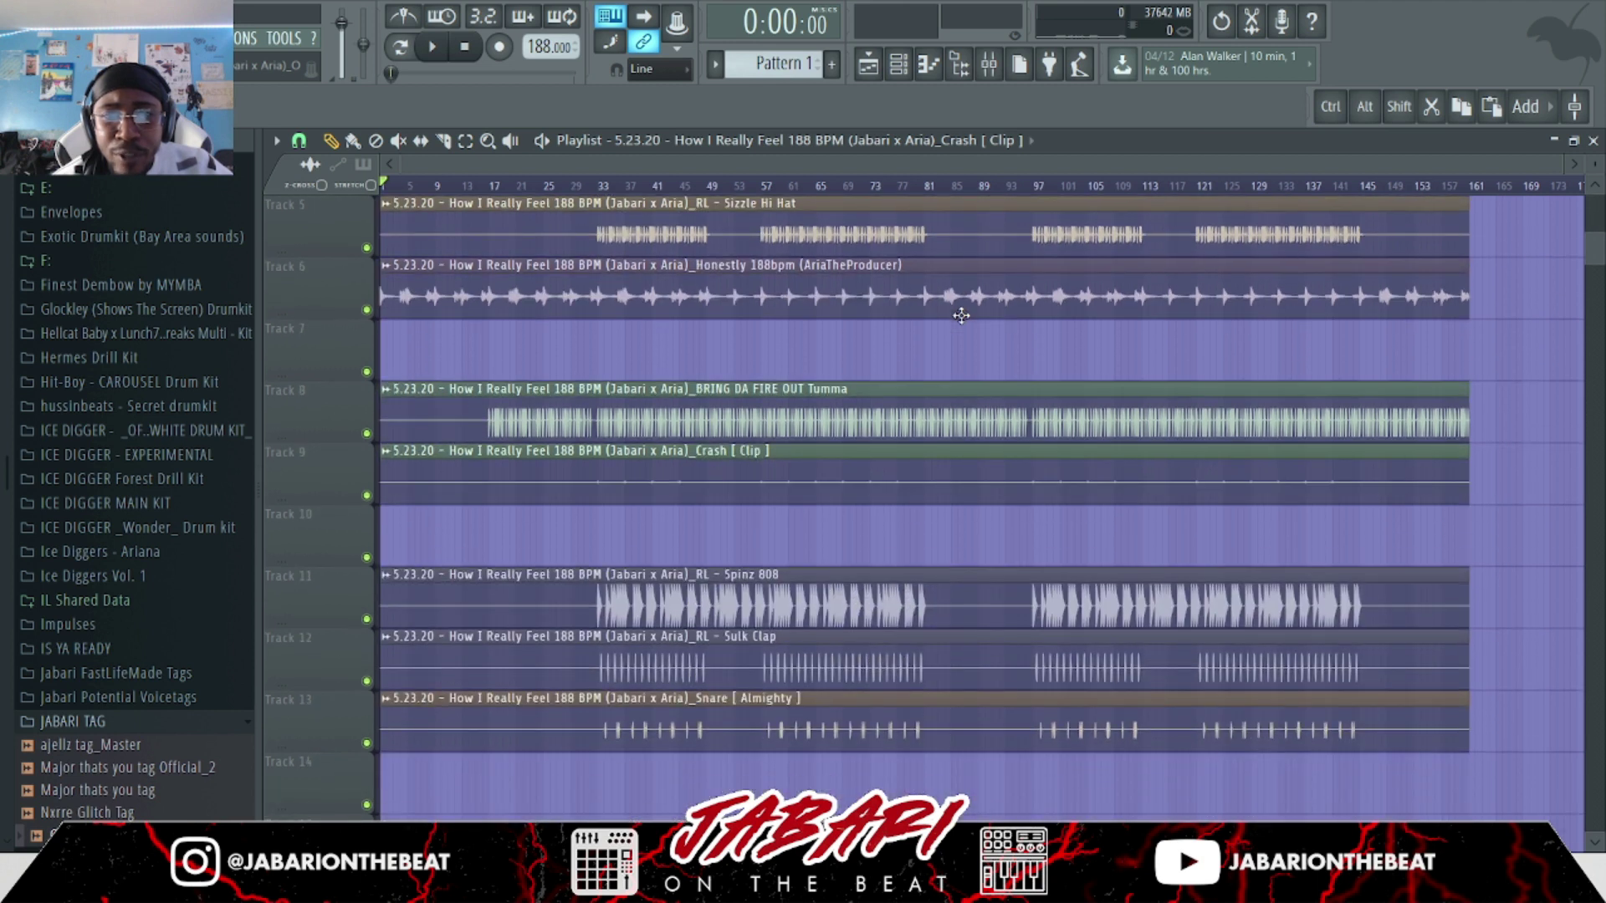
scroll(960, 316, "up", 7)
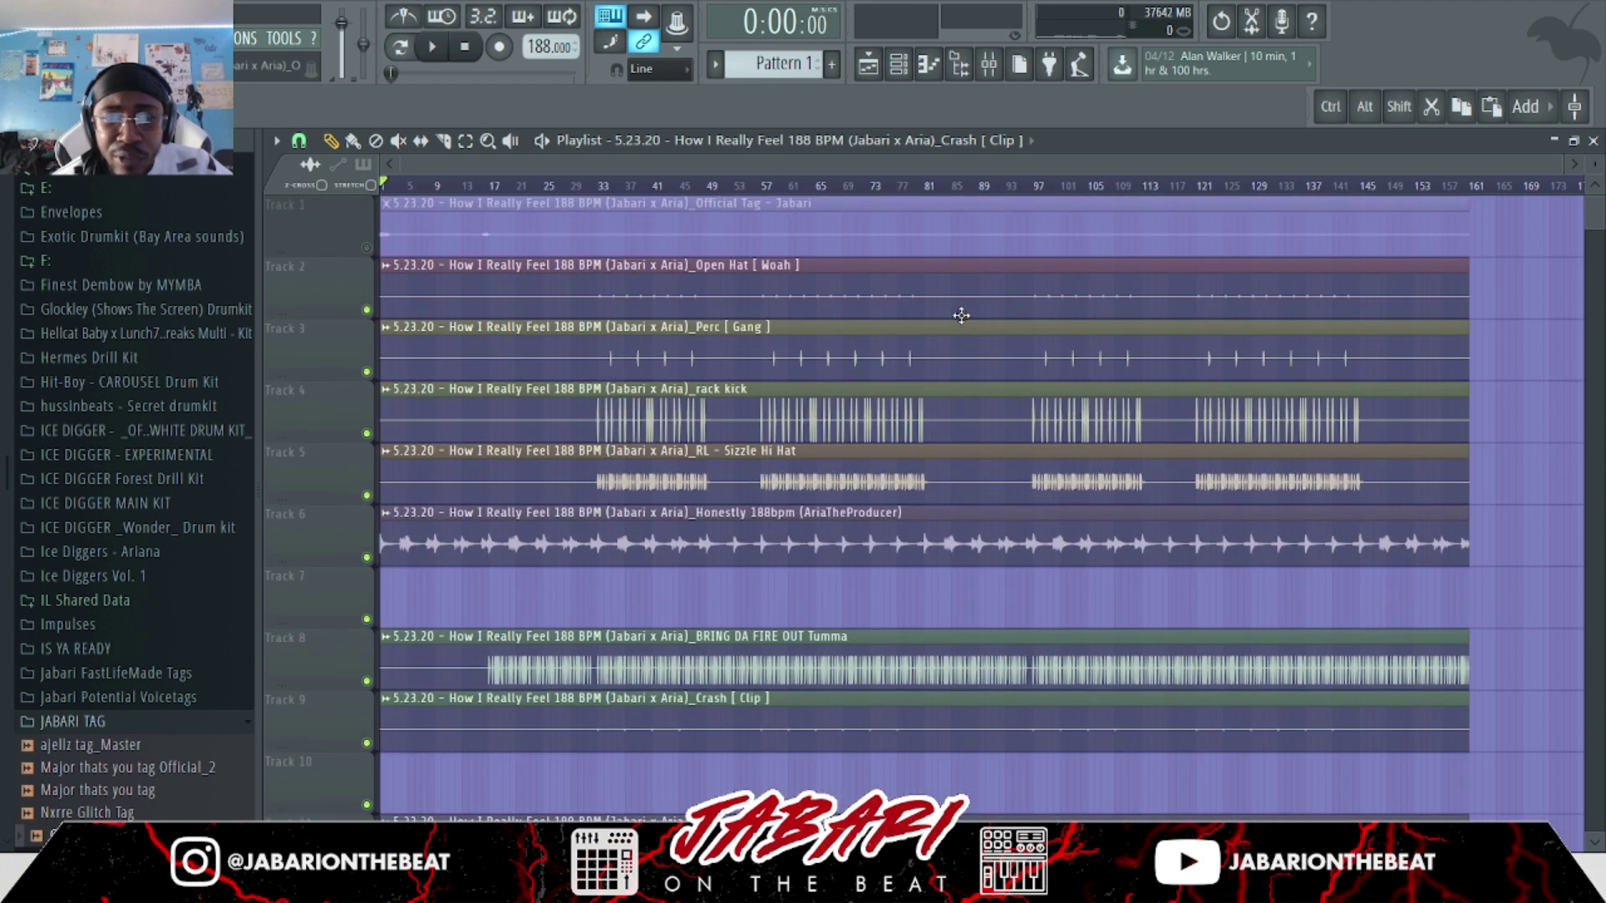
scroll(527, 312, "down", 5)
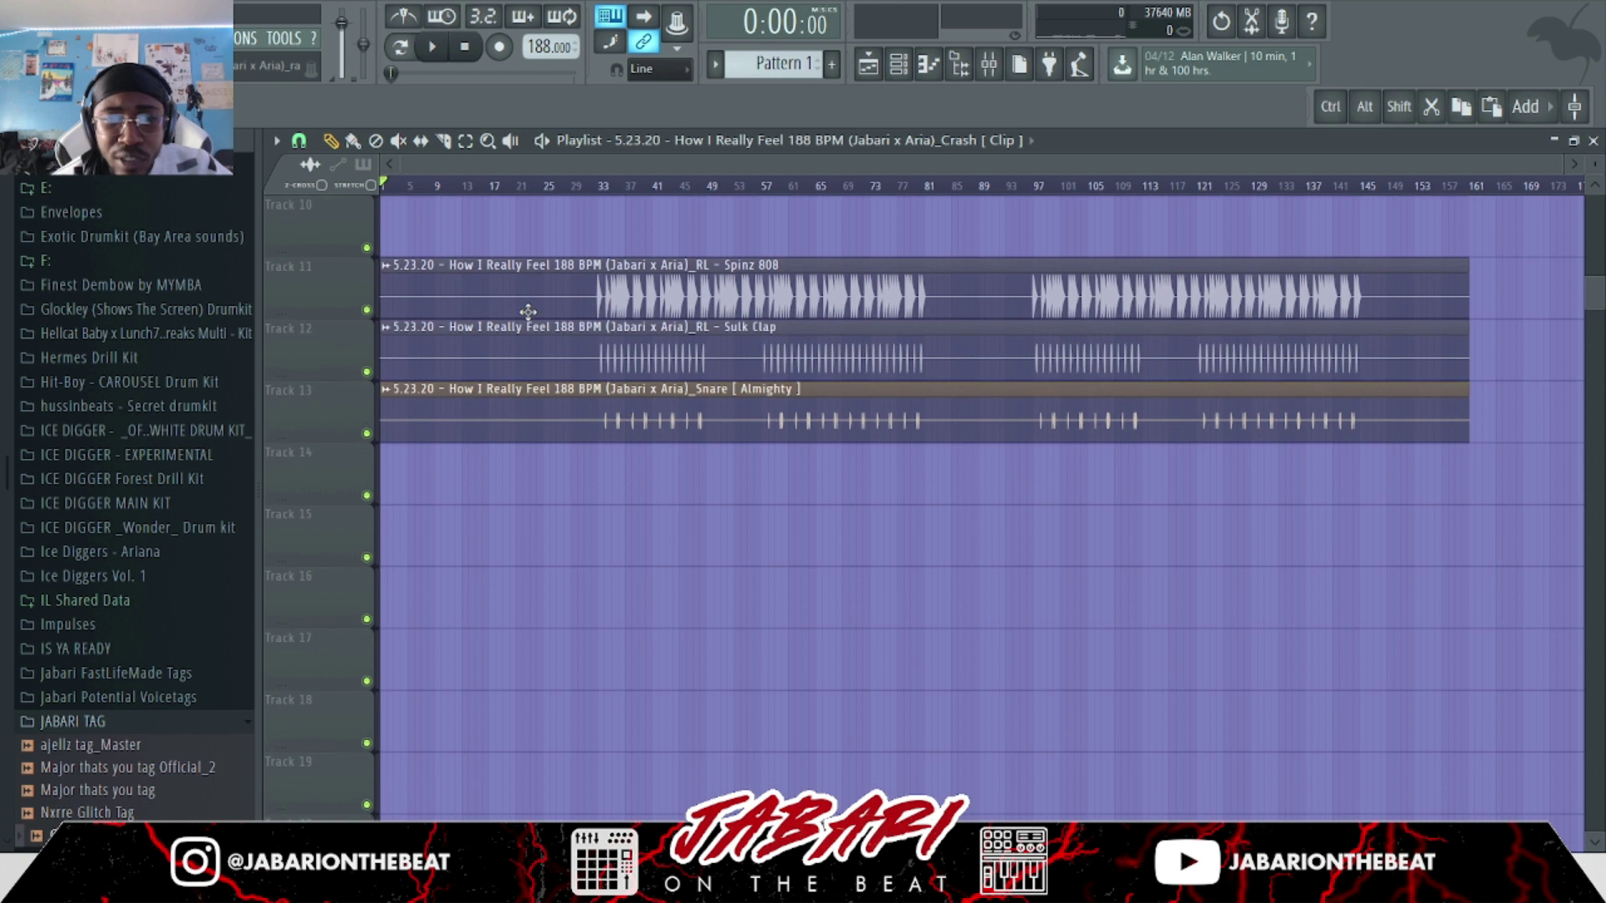
scroll(672, 527, "up", 5)
key("space")
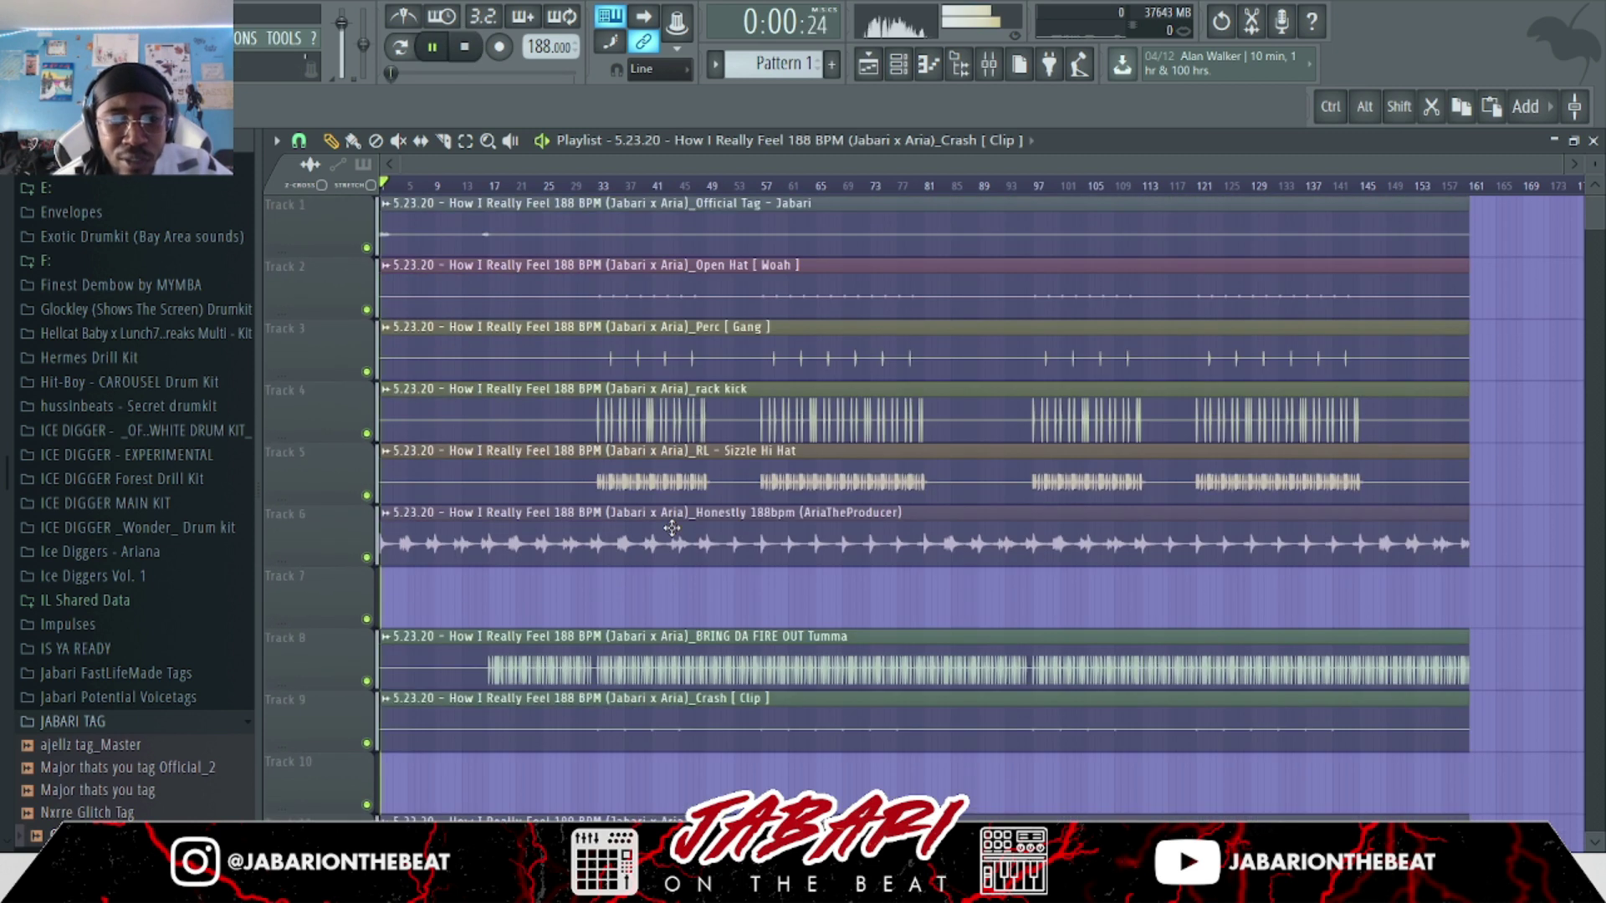
scroll(671, 527, "down", 4)
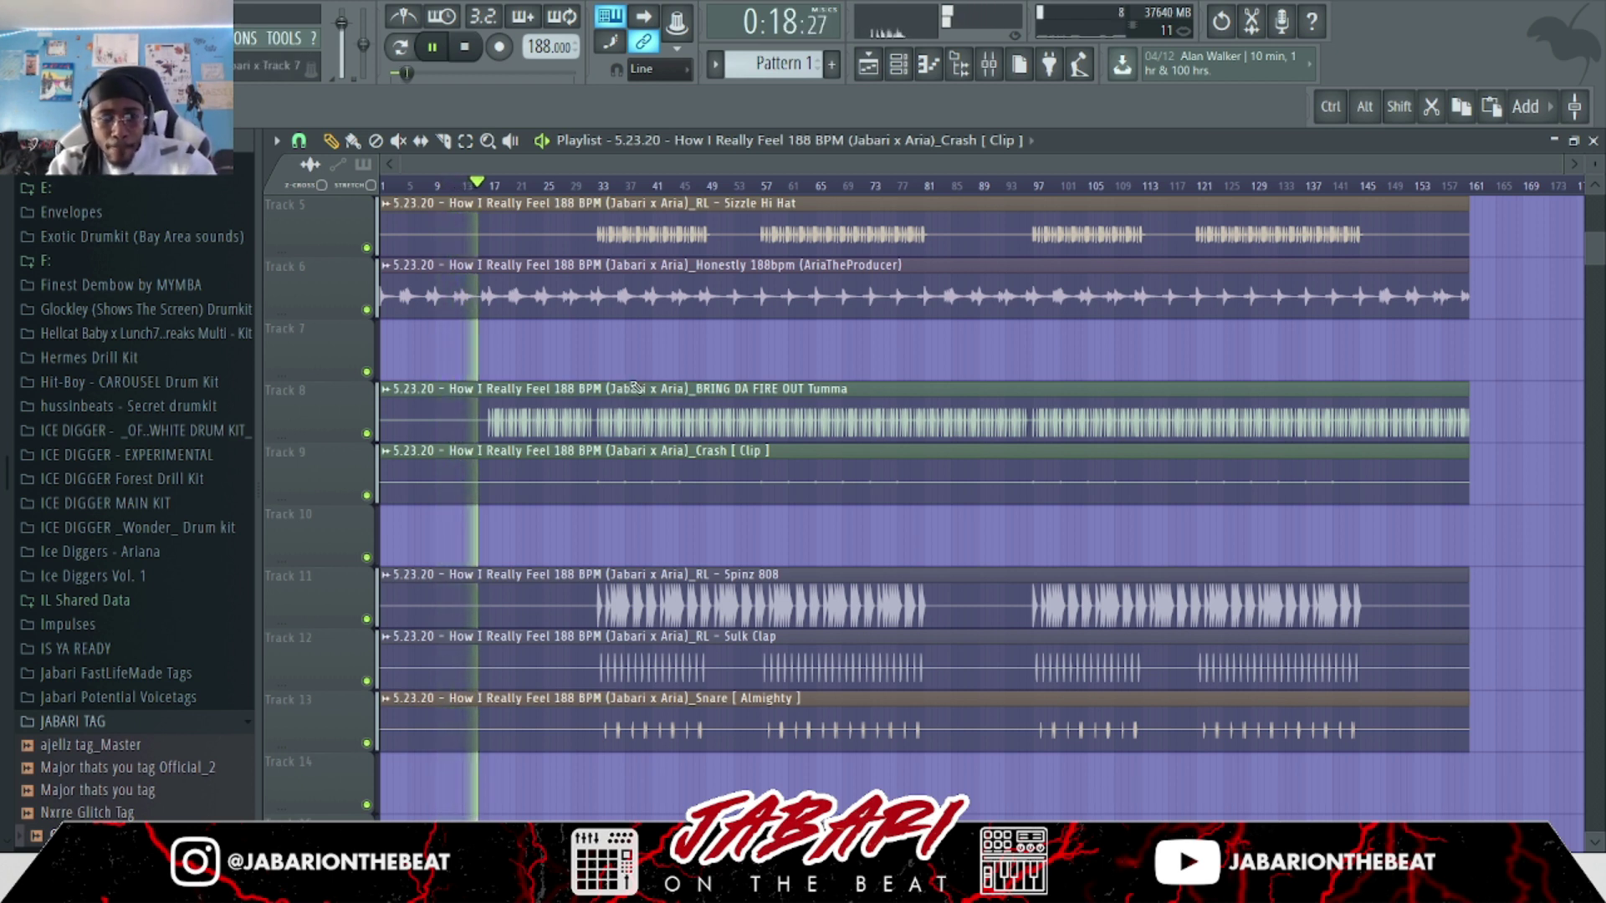
Follow the full-beat playback from the intro into the section starting at bar 33, viewing all track layers.
scroll(635, 379, "up", 4)
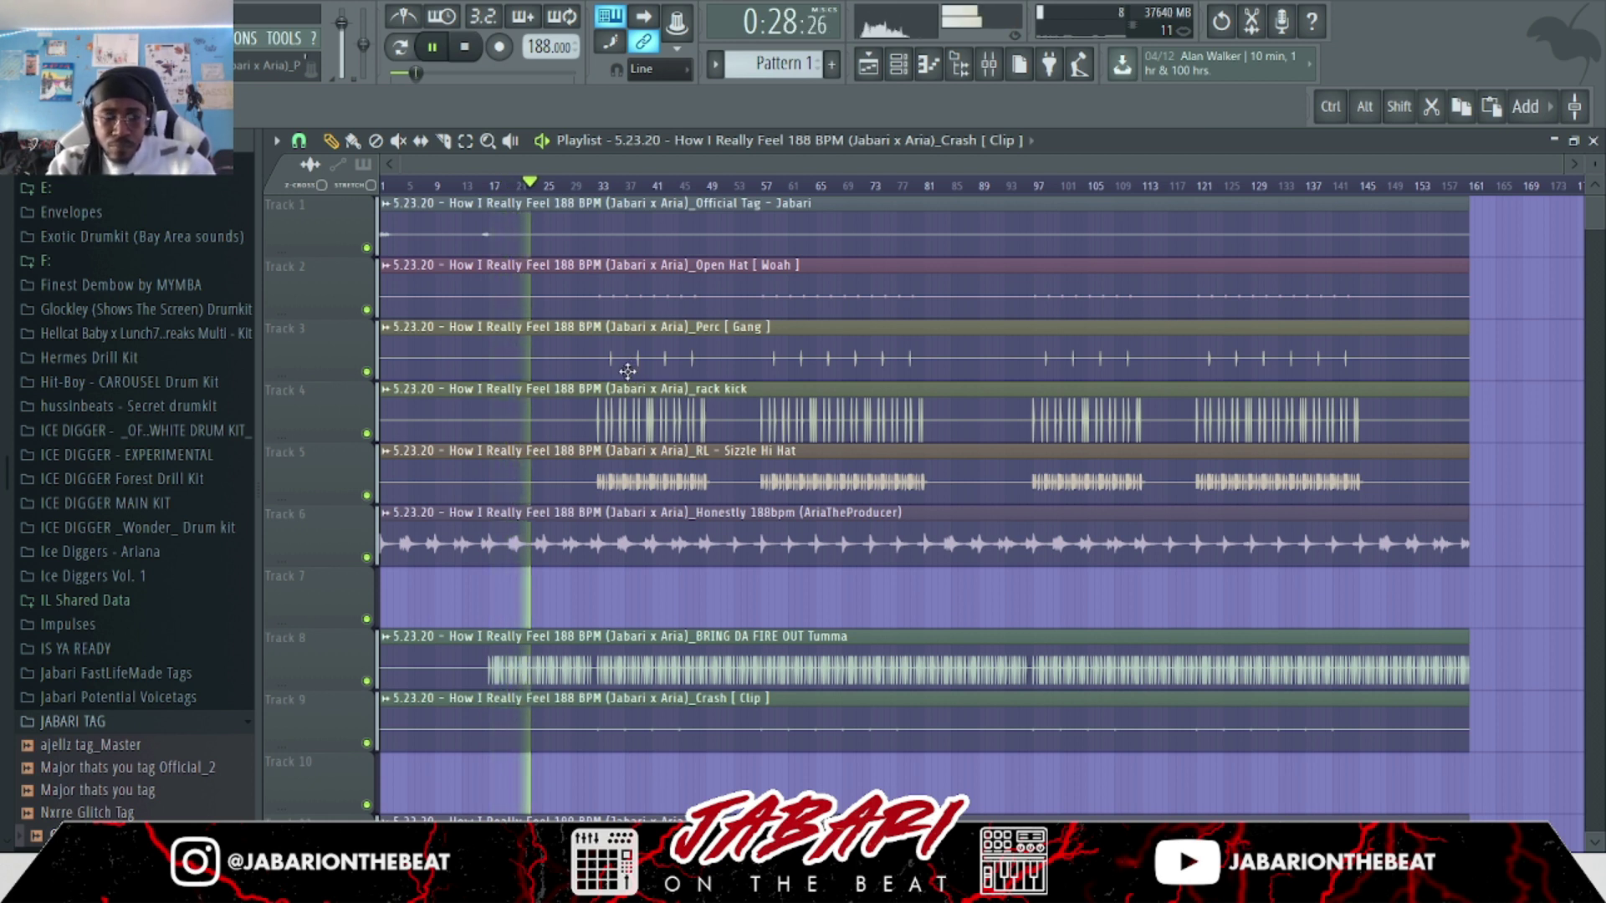
scroll(629, 358, "down", 1)
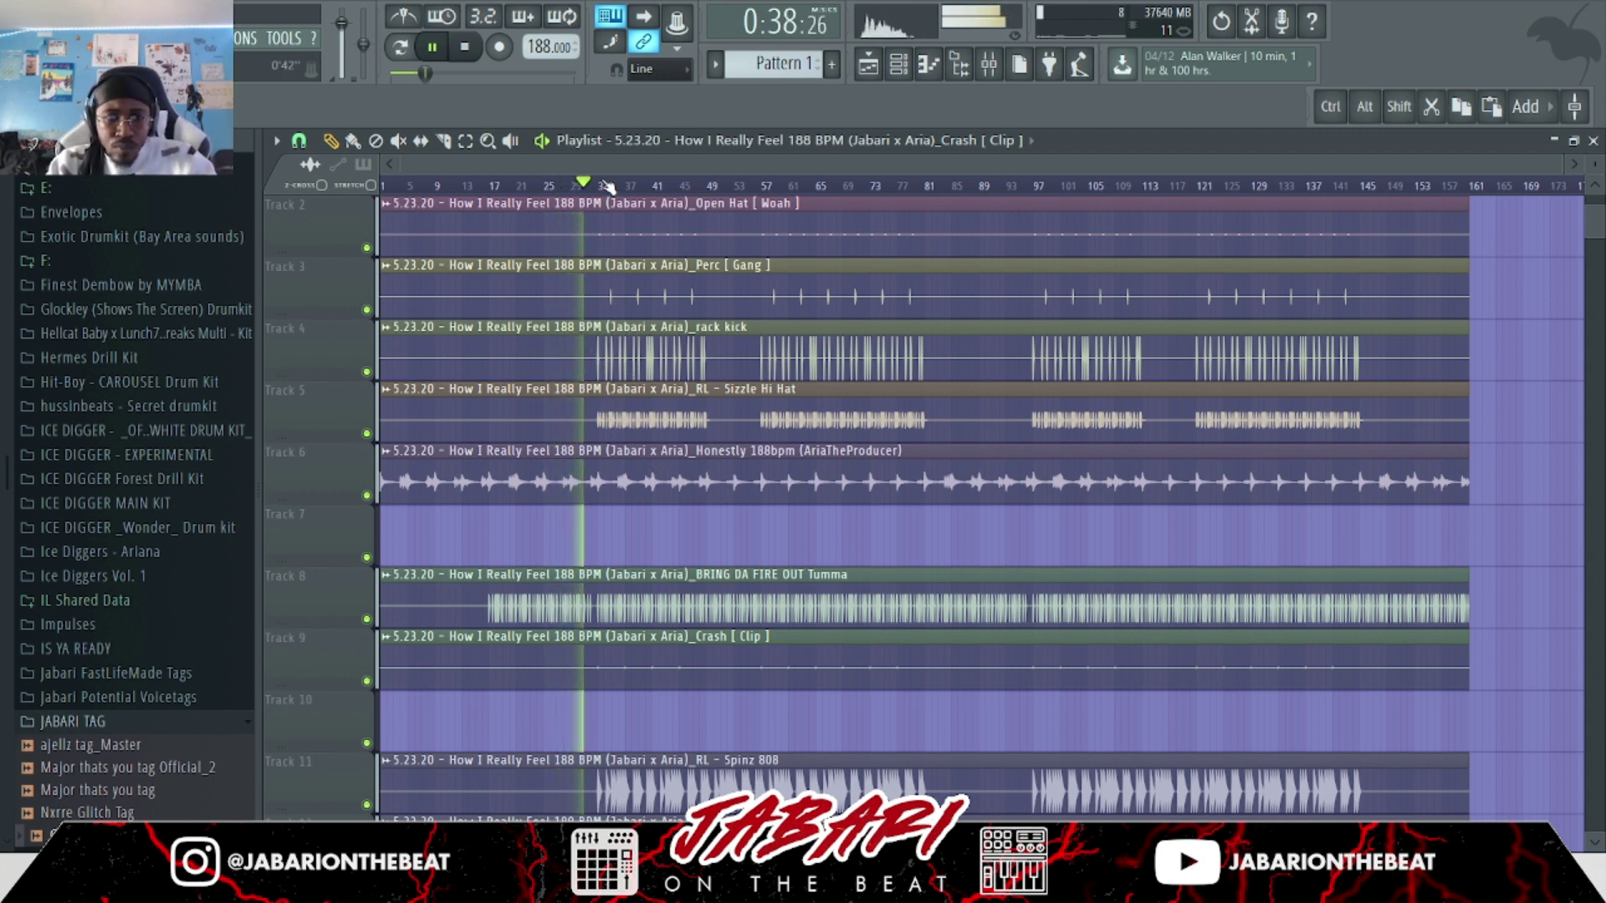
scroll(586, 461, "up", 2)
scroll(586, 461, "down", 2)
scroll(586, 461, "up", 2)
scroll(1583, 159, "down", 1)
scroll(1586, 165, "down", 1)
scroll(1586, 164, "up", 3)
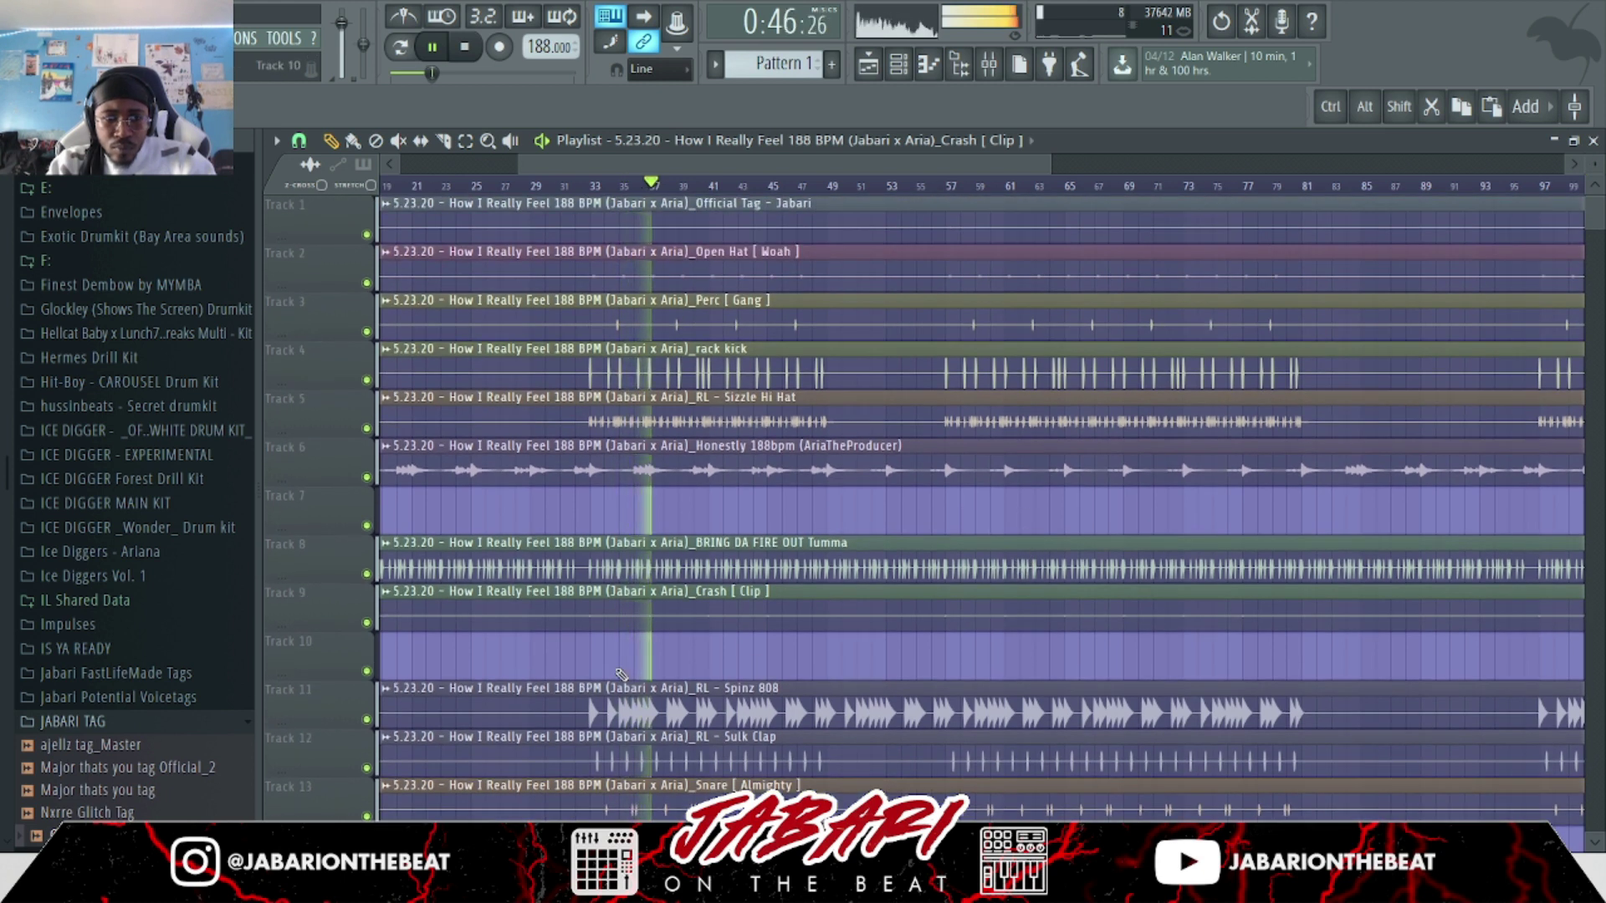
Close the empty track gaps by moving the Tumma and Crash clips up one track and the Spinz 808, Sulk Clap and Snare clips up two.
left_click_drag(489, 550, 532, 803)
key("shift+Up")
left_click_drag(495, 609, 514, 741)
key("shift+Up")
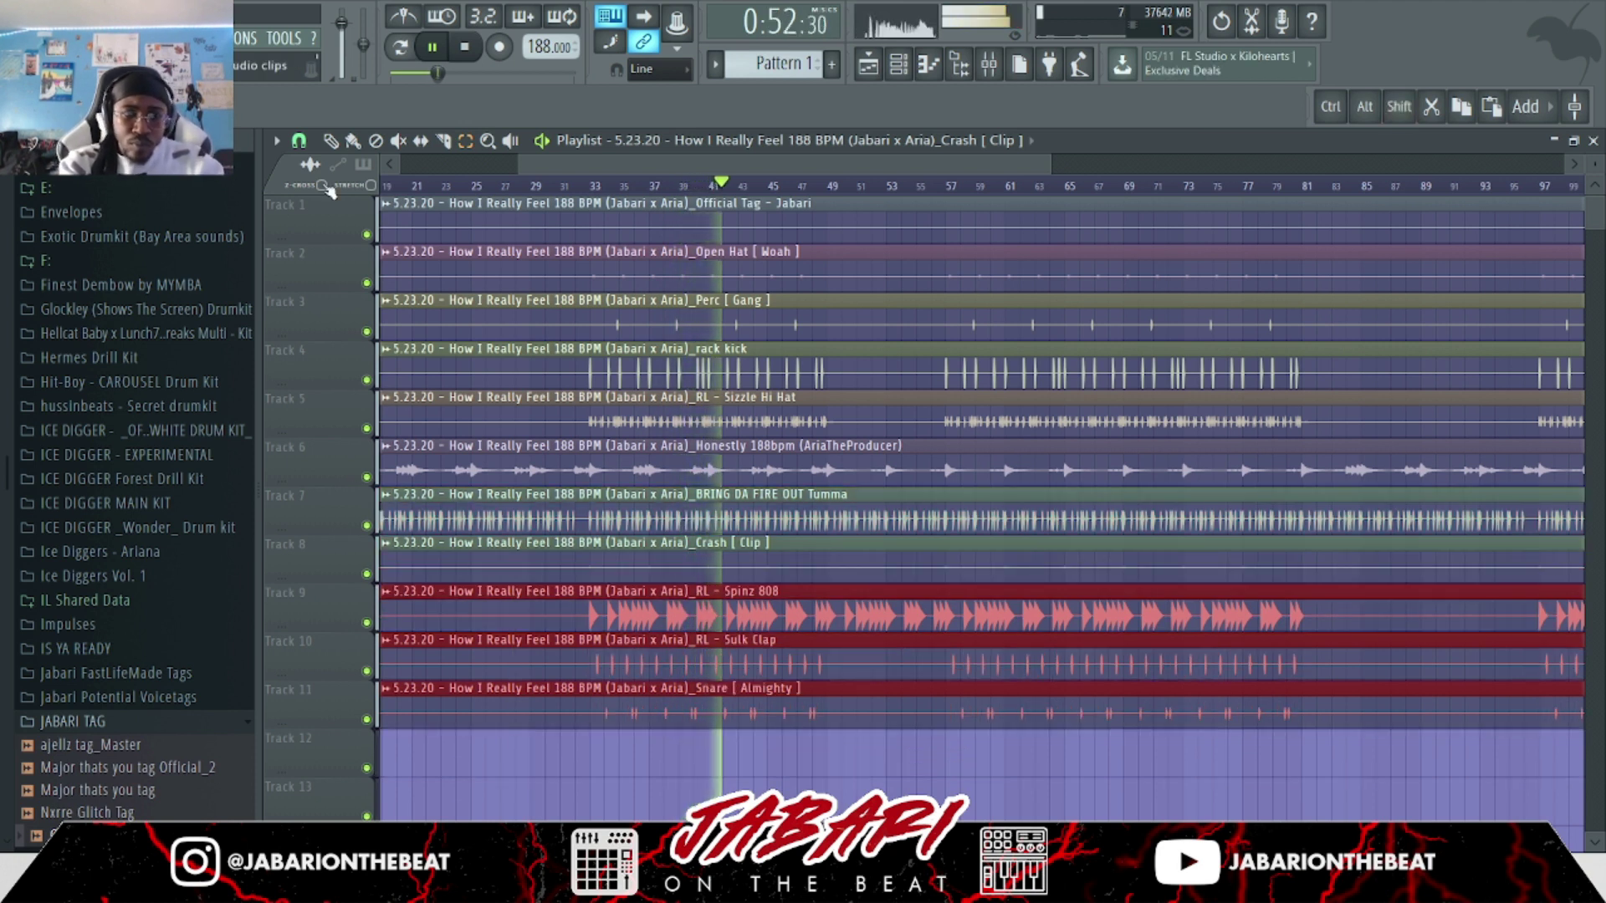
key("ctrl+d")
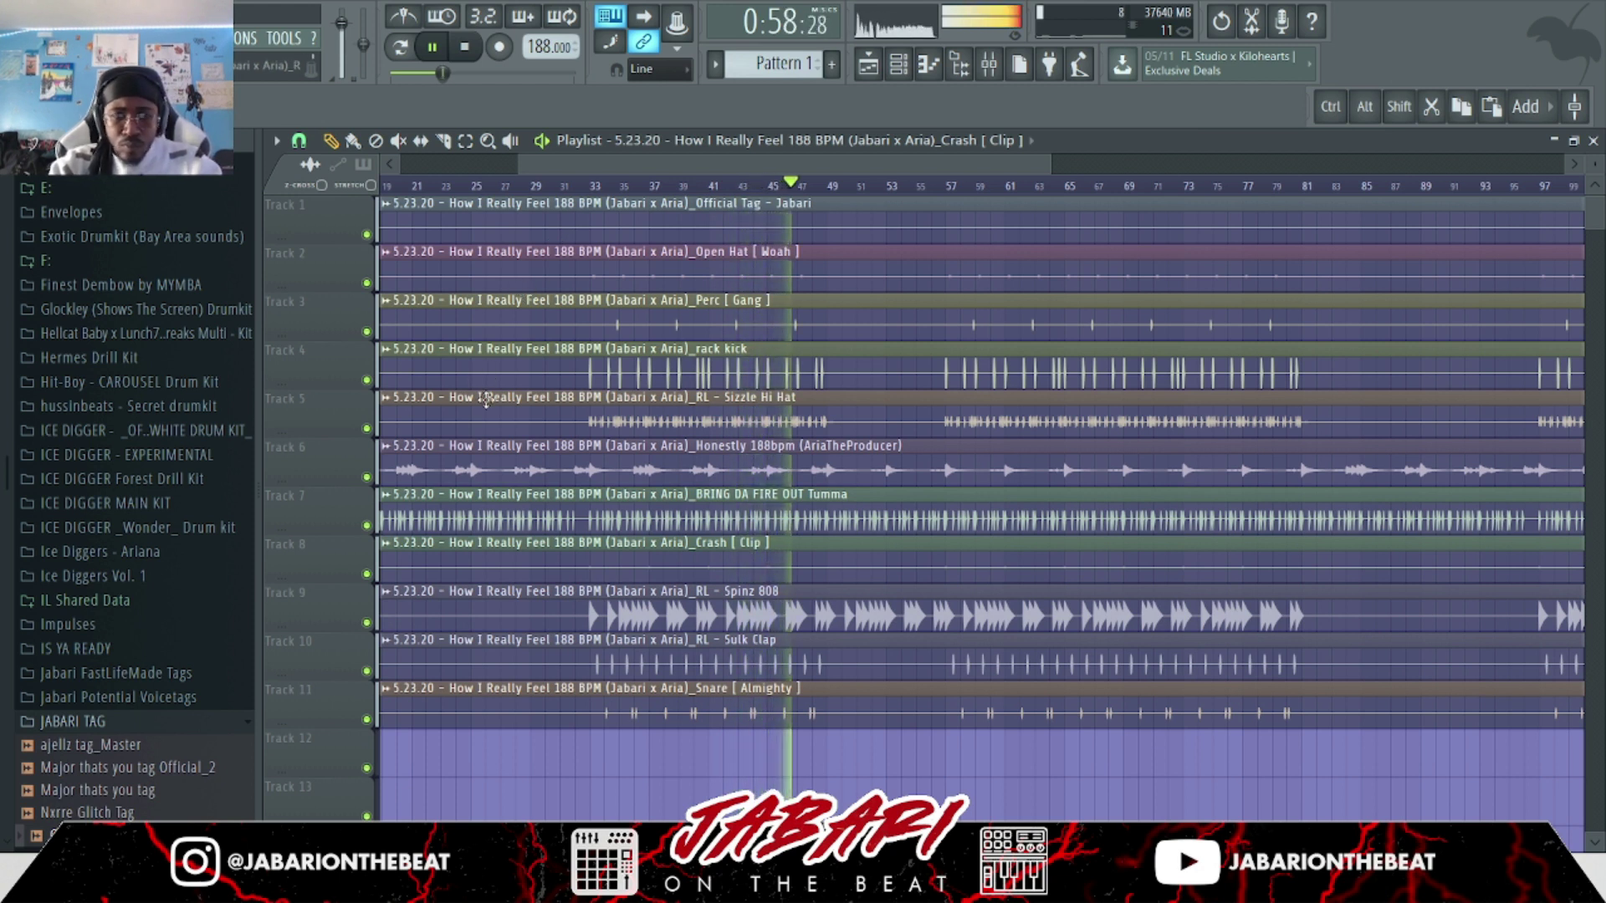
Examine the arrangement around the drum break after the first section and replay it from bar 49.
scroll(602, 190, "up", 2)
scroll(724, 192, "down", 3)
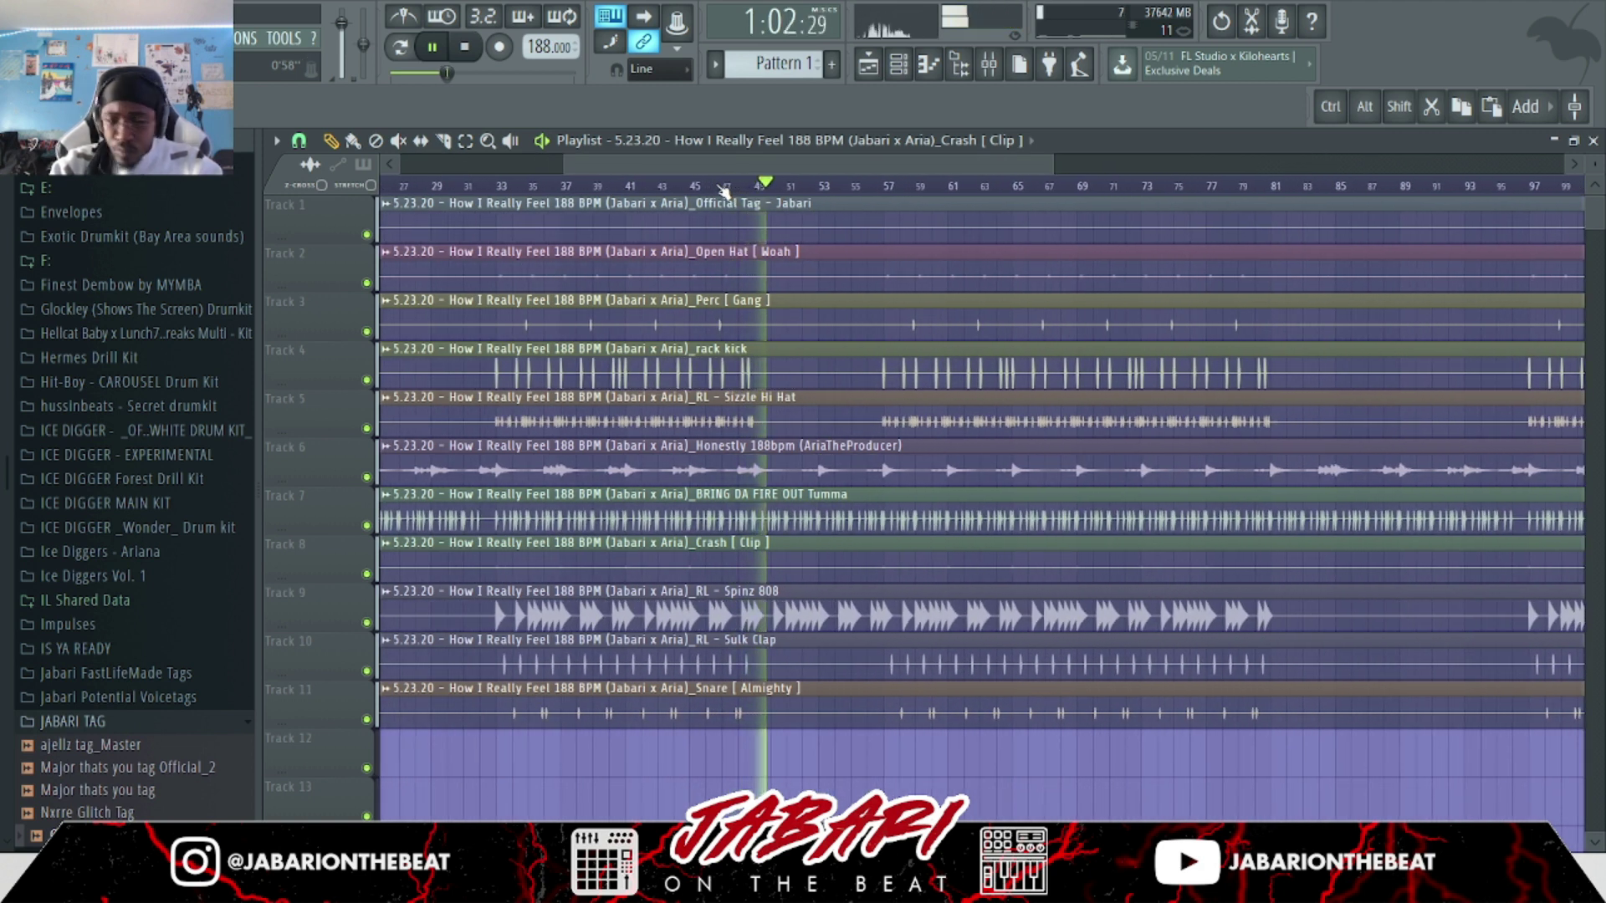
scroll(736, 190, "up", 3)
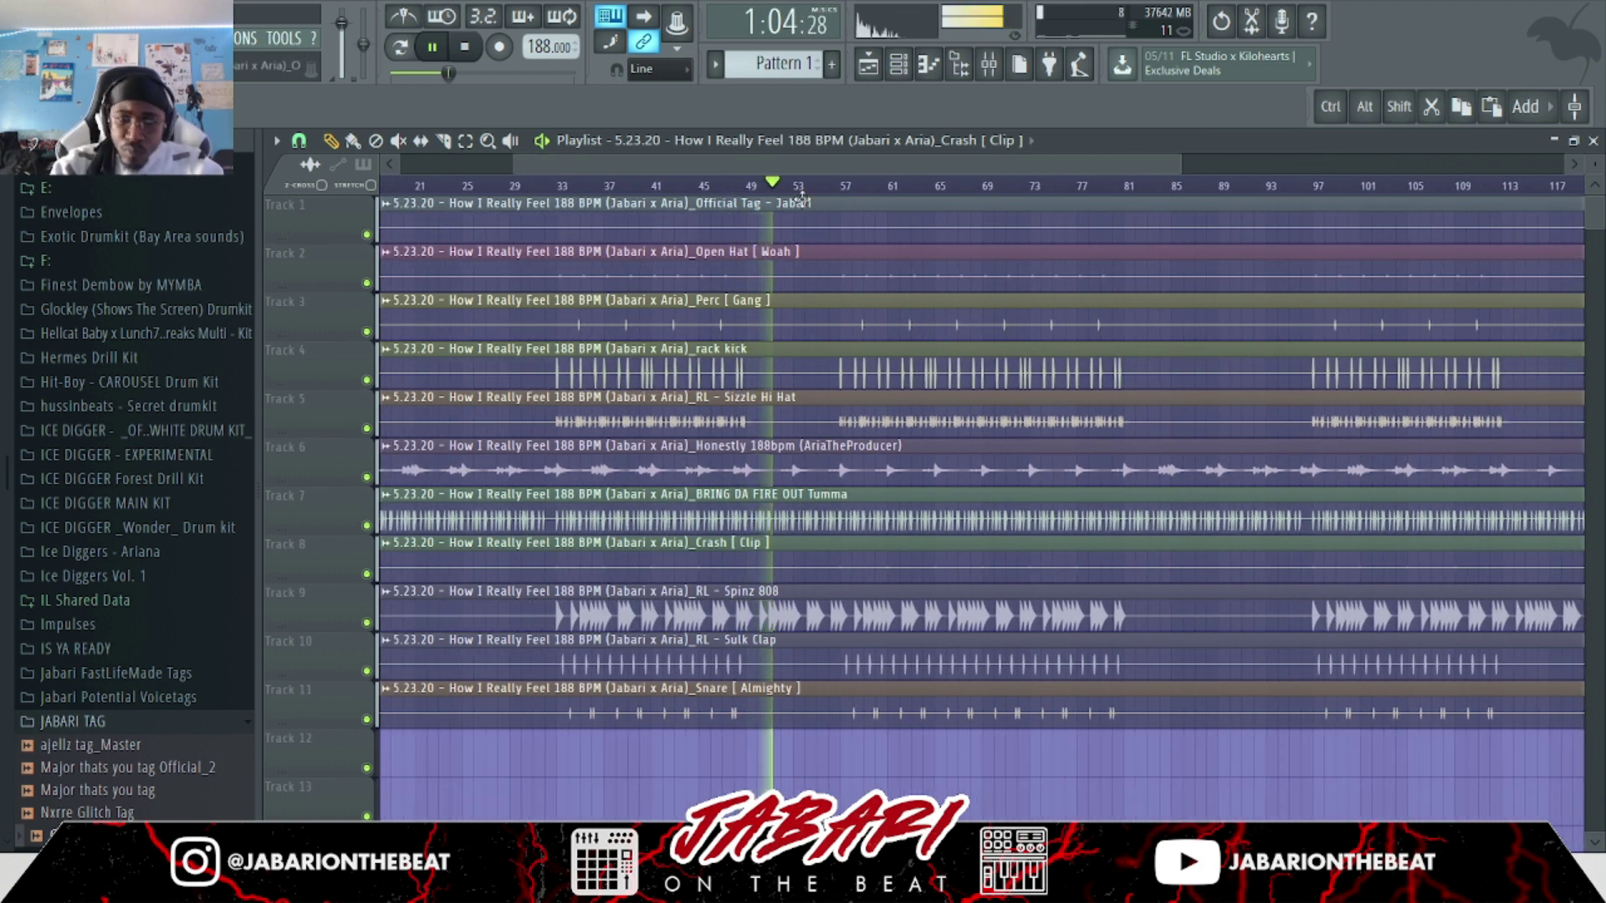
scroll(794, 193, "down", 4)
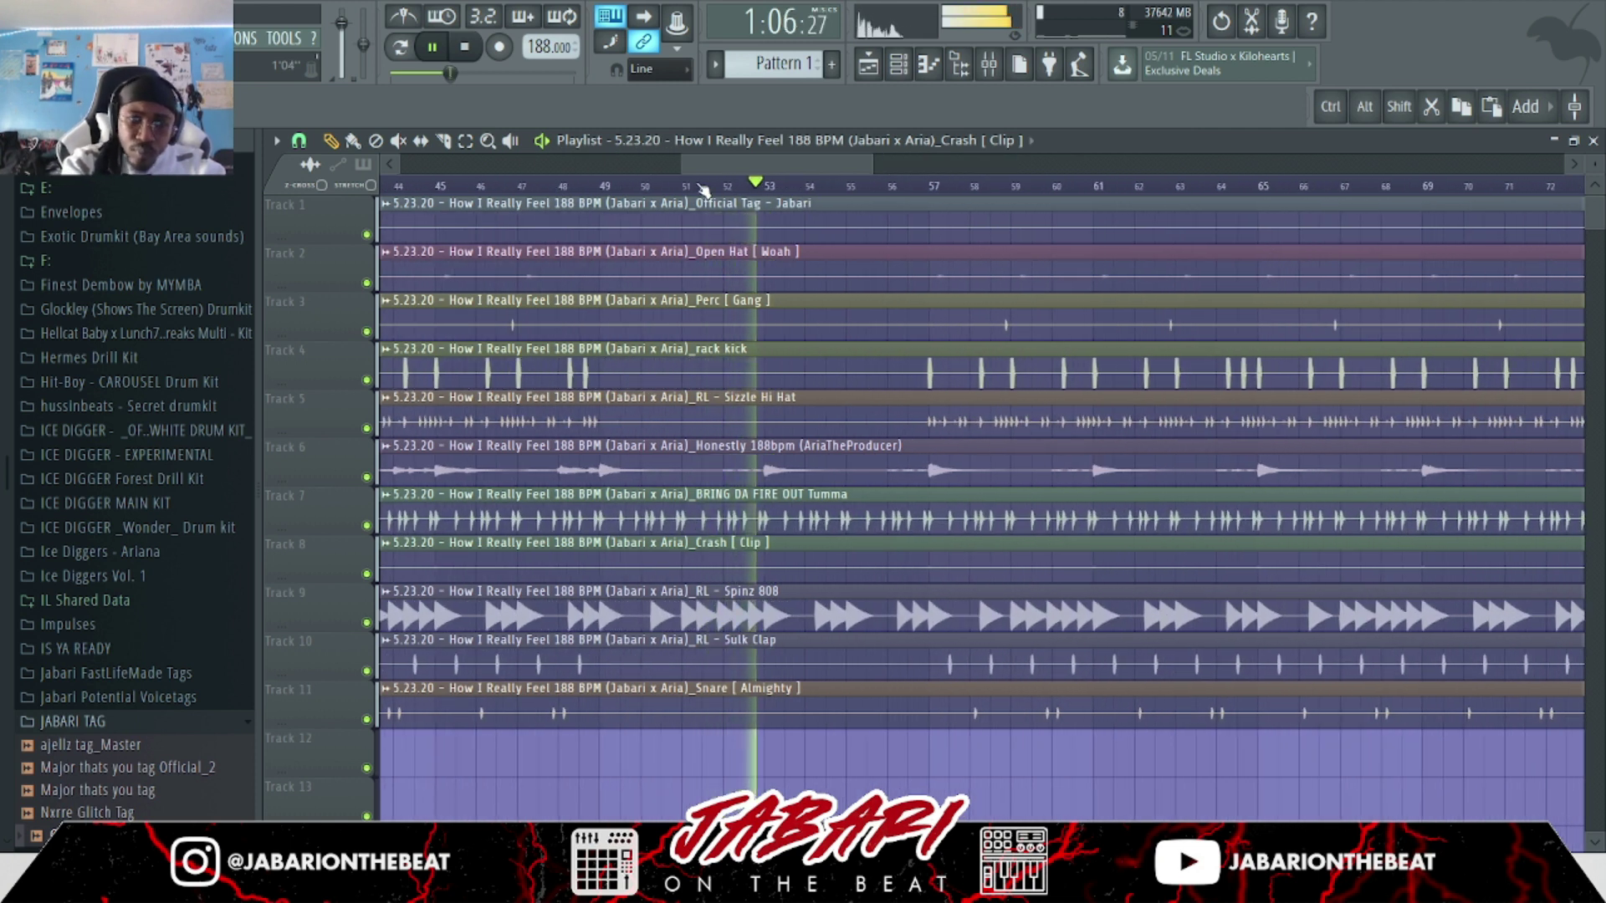
left_click(599, 184)
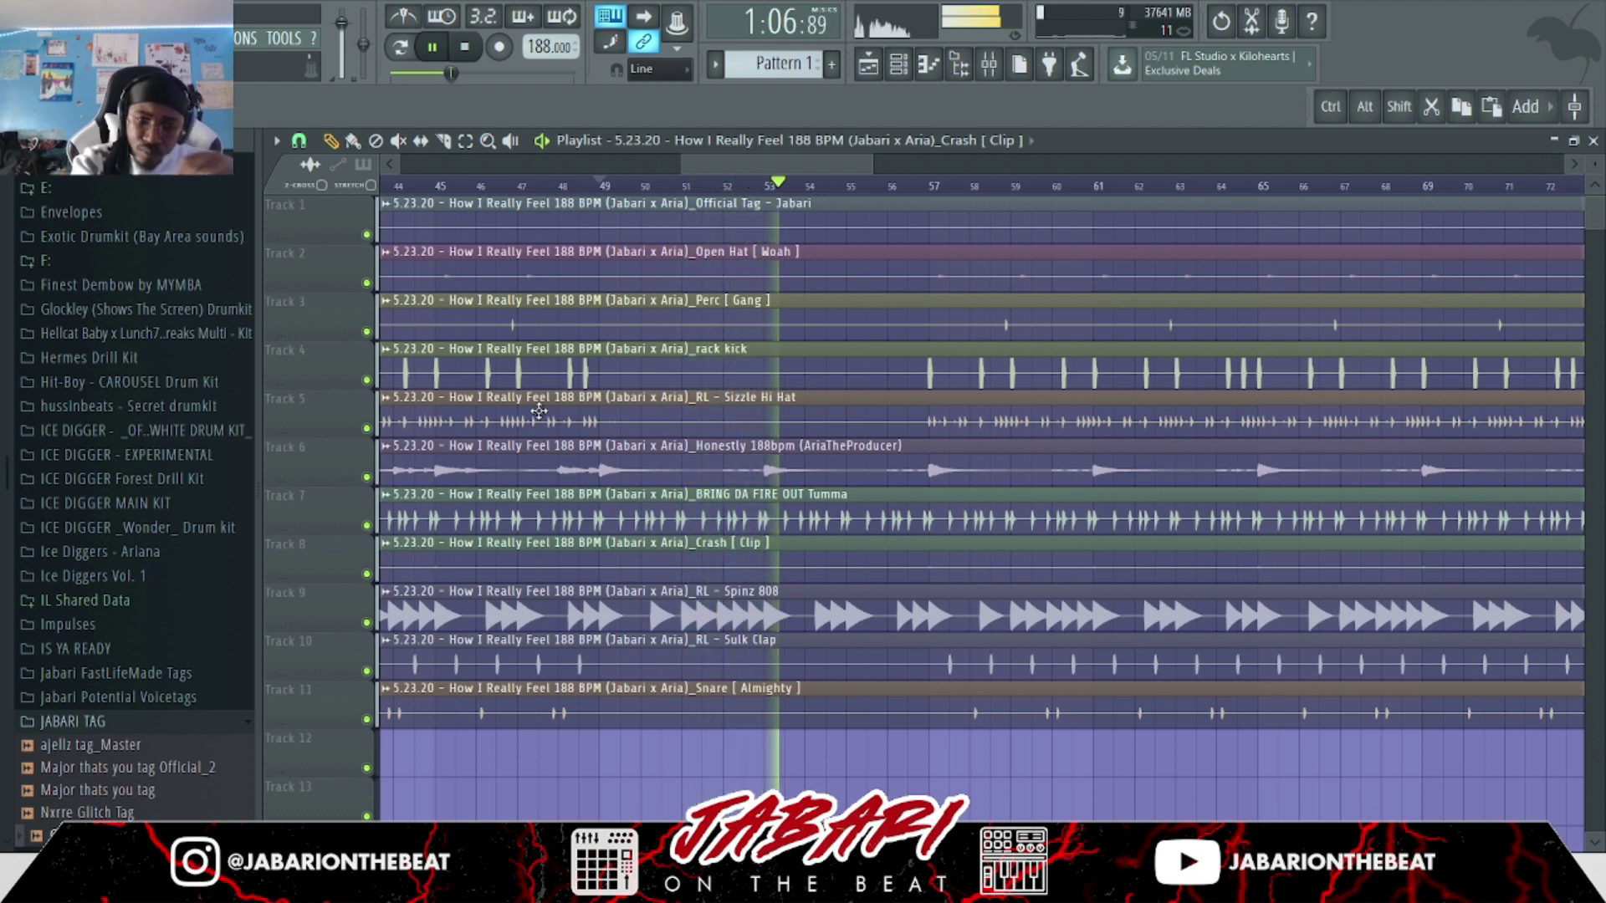
Play the beat from bar 57, examine the layers through bar 81, and stop playback.
left_click(932, 185)
scroll(937, 186, "down", 4)
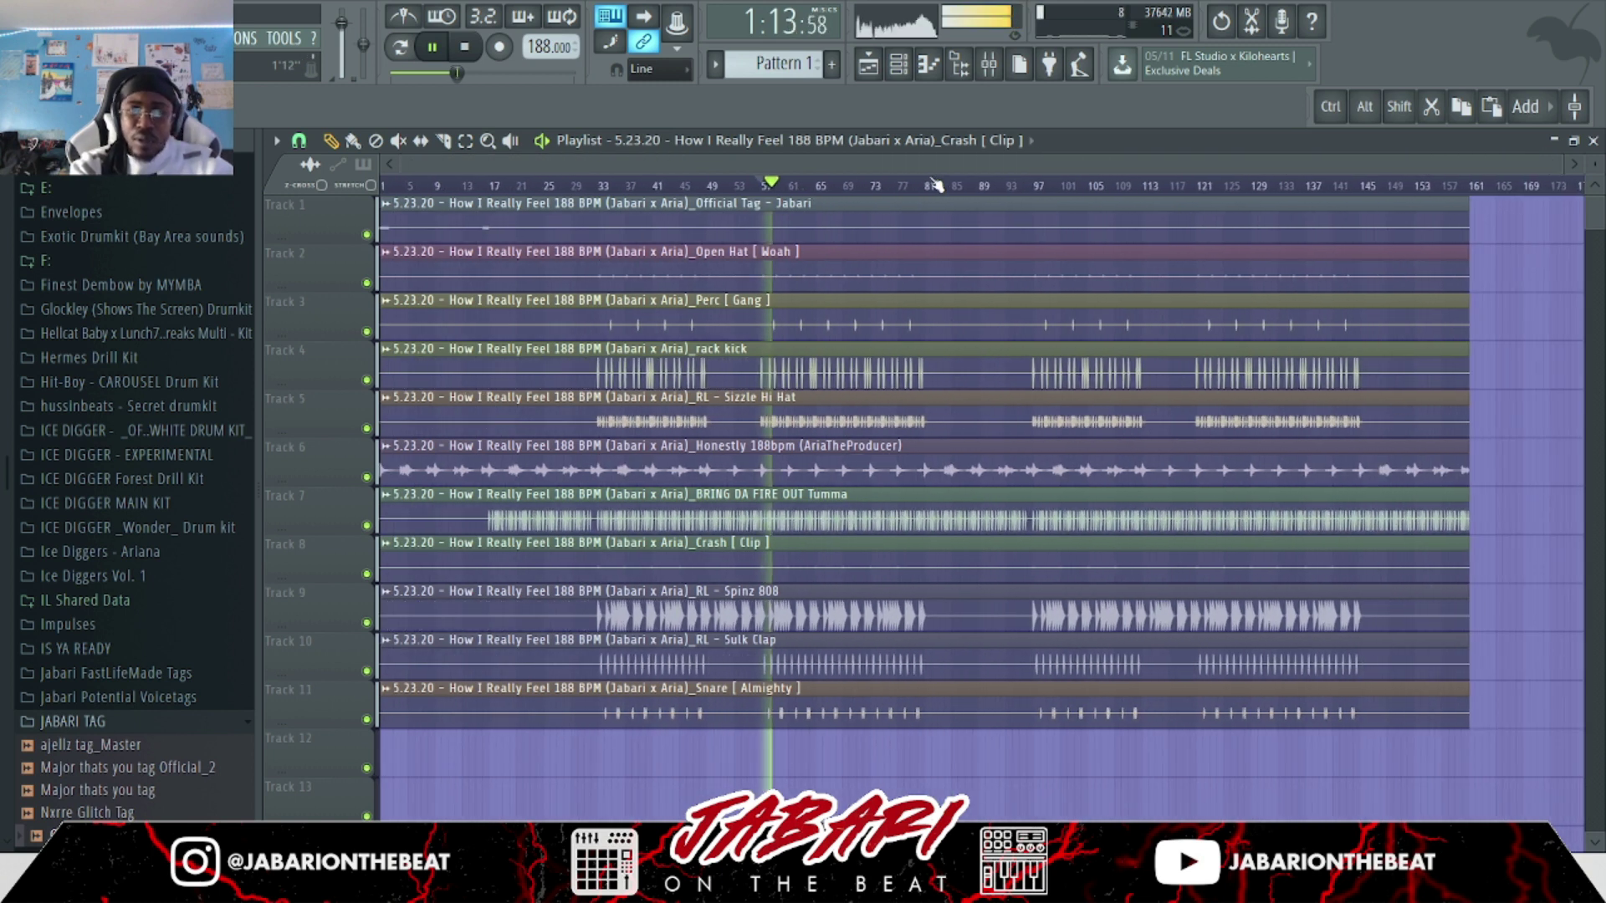
scroll(935, 187, "up", 3)
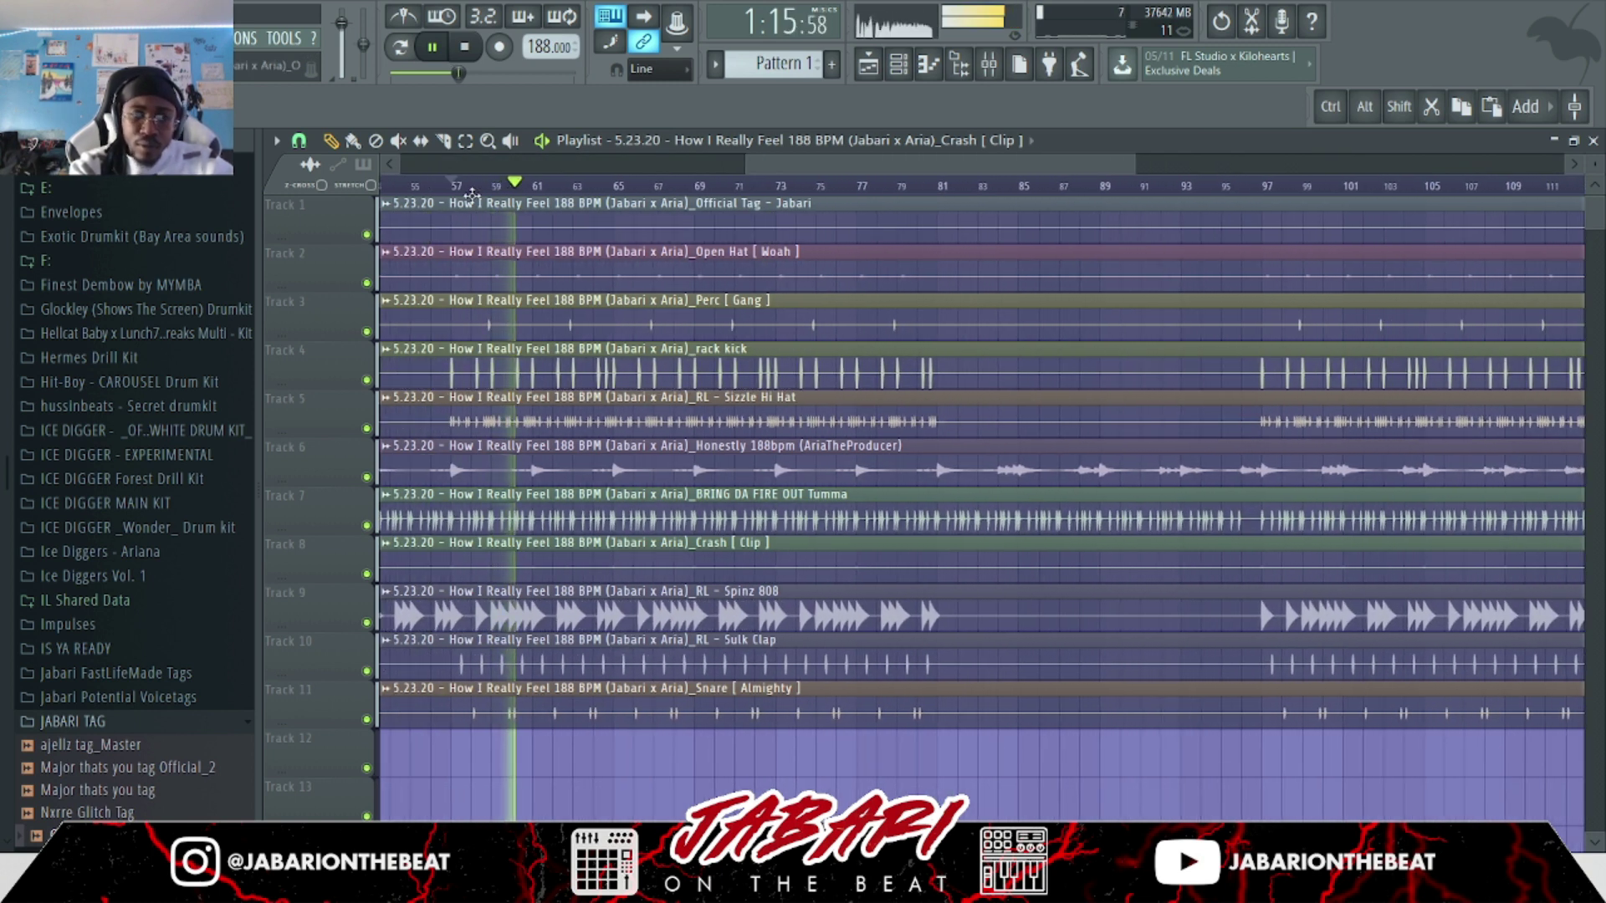
scroll(462, 189, "up", 1)
scroll(464, 191, "down", 2)
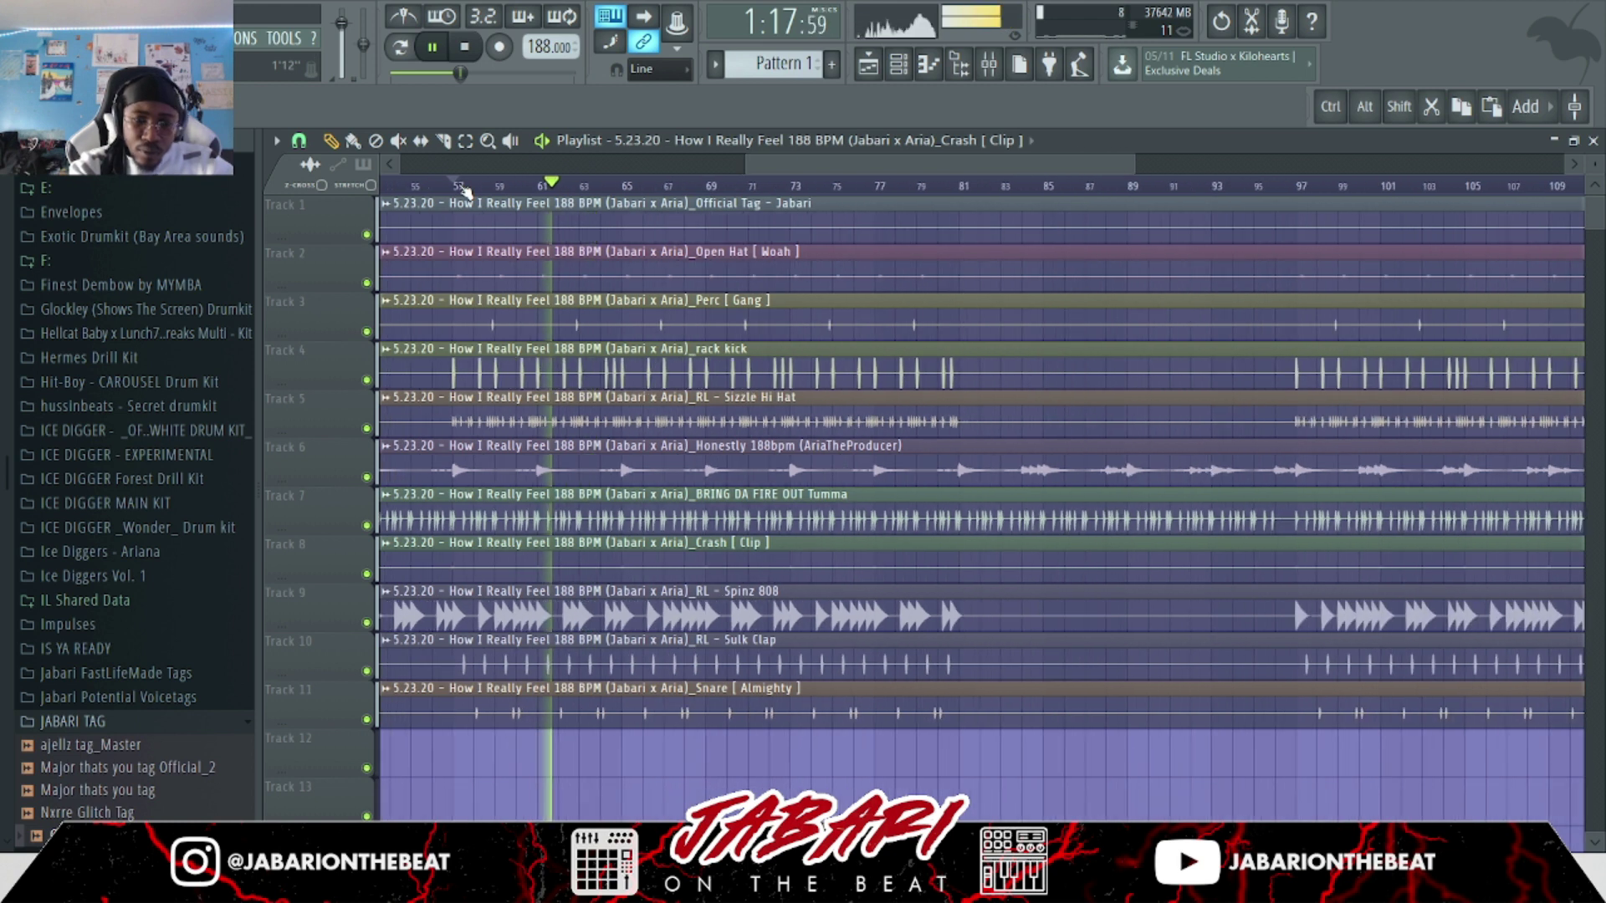
left_click_drag(762, 166, 657, 165)
scroll(709, 187, "up", 2)
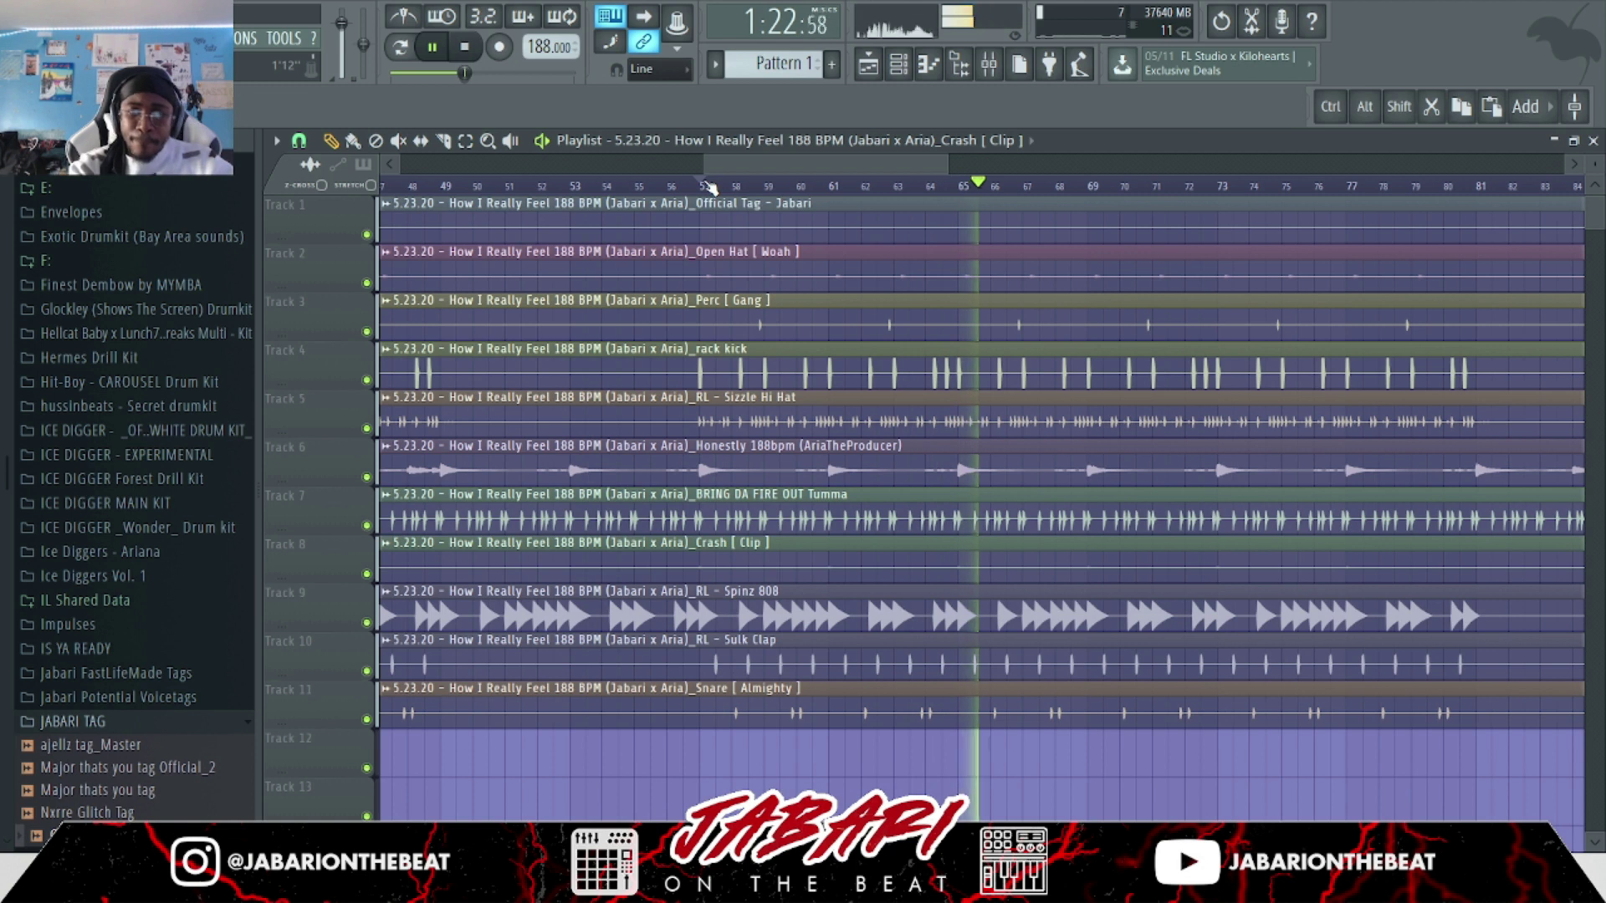
key("space")
scroll(710, 187, "down", 4)
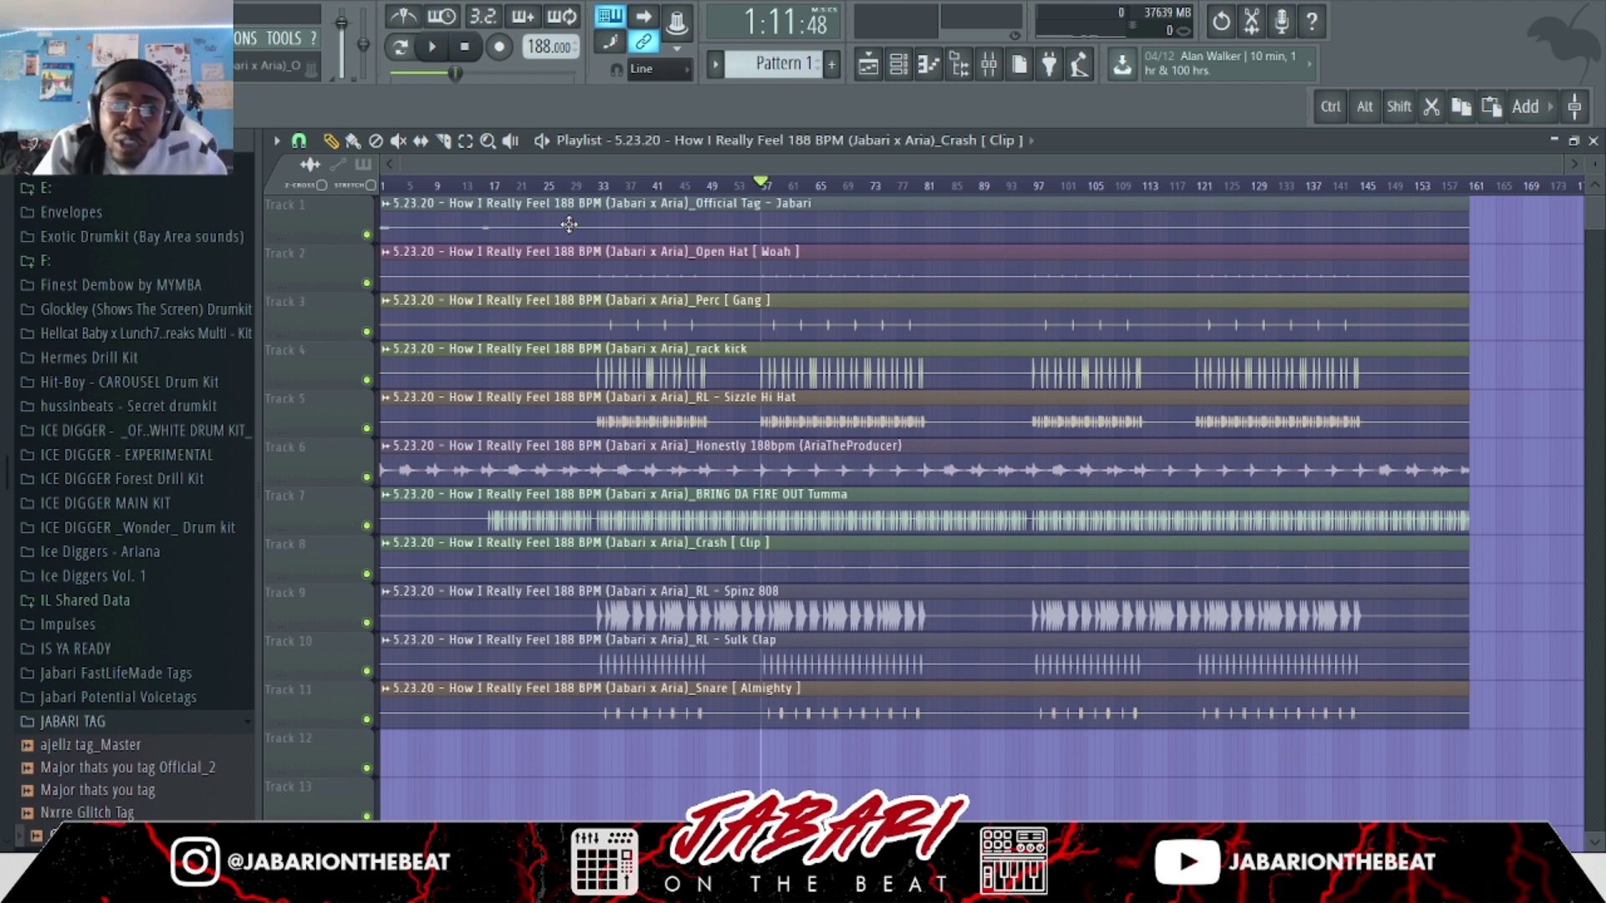
scroll(577, 179, "up", 3)
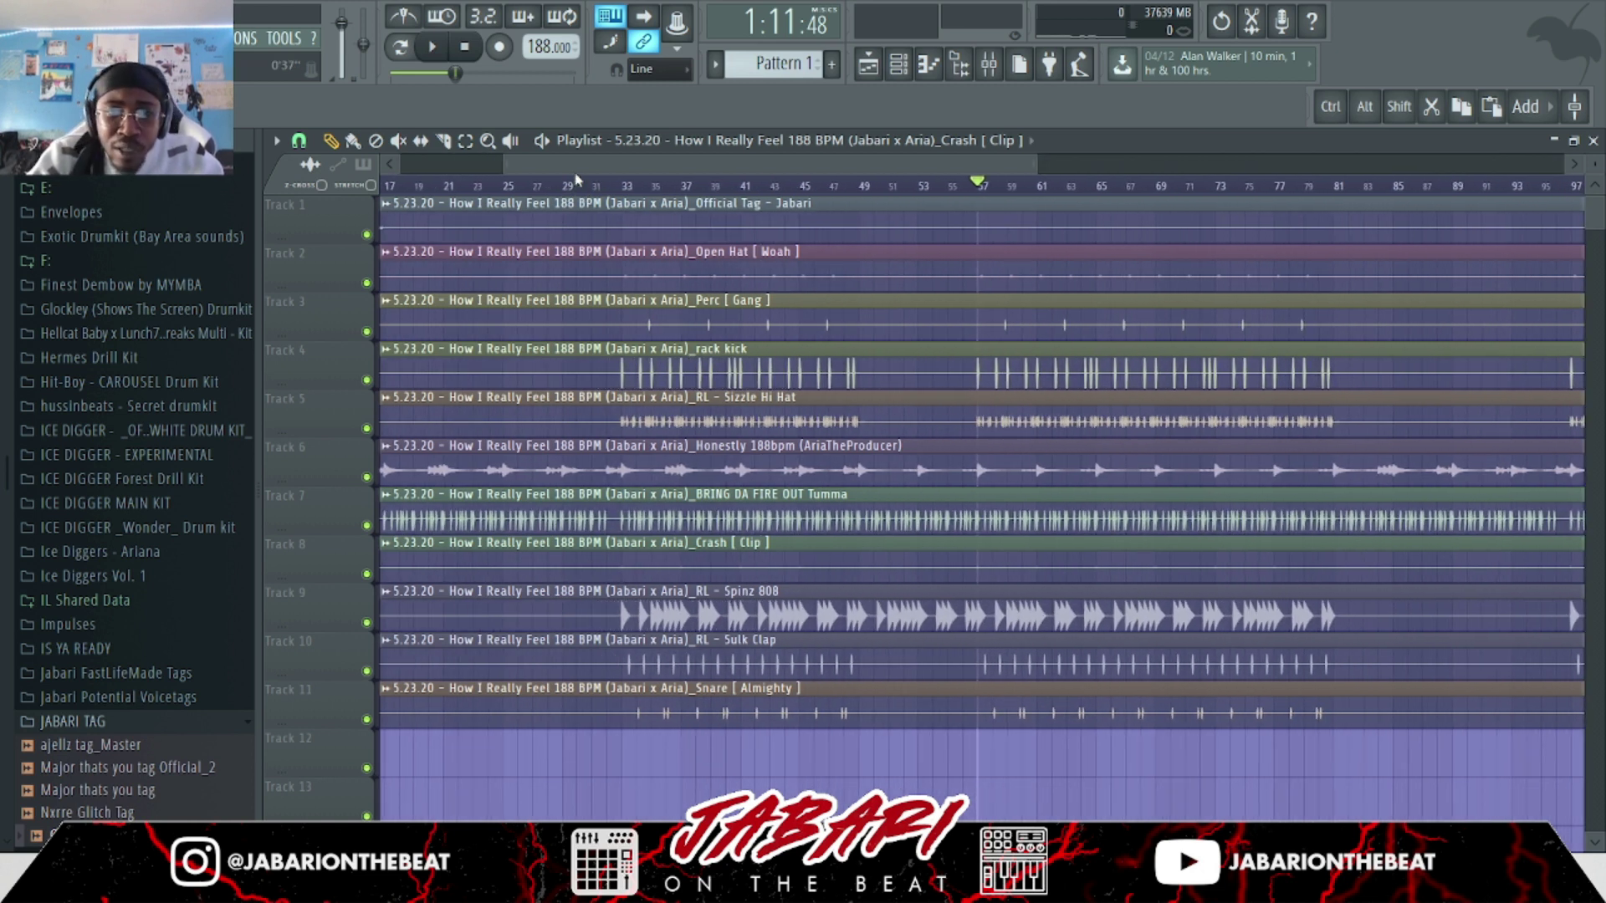
scroll(581, 180, "up", 2)
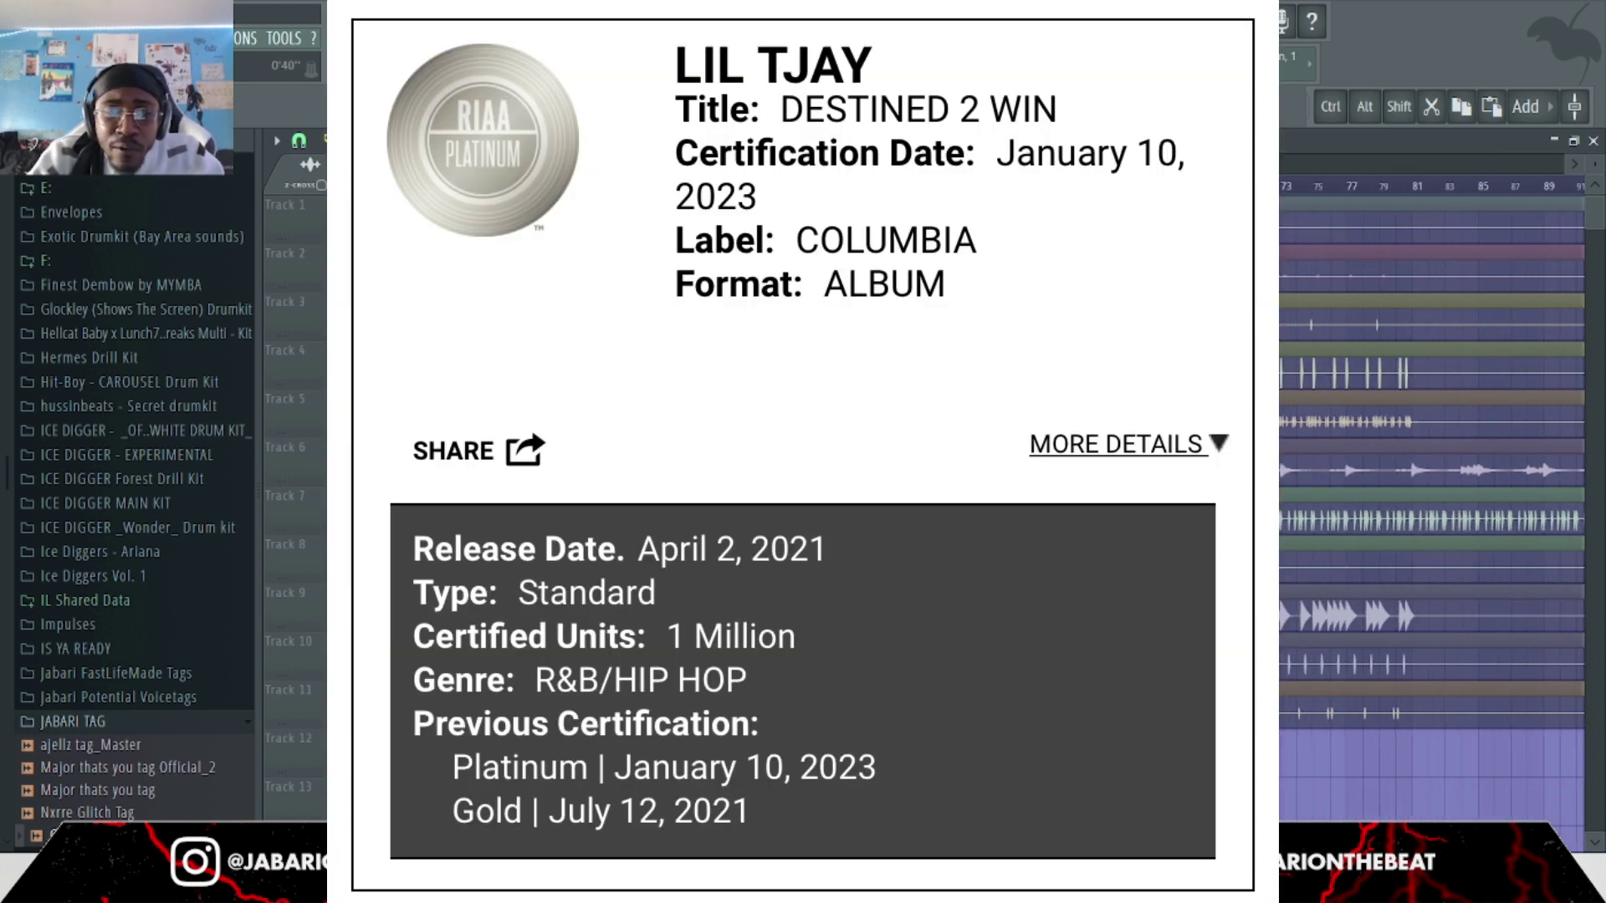
scroll(590, 185, "down", 1)
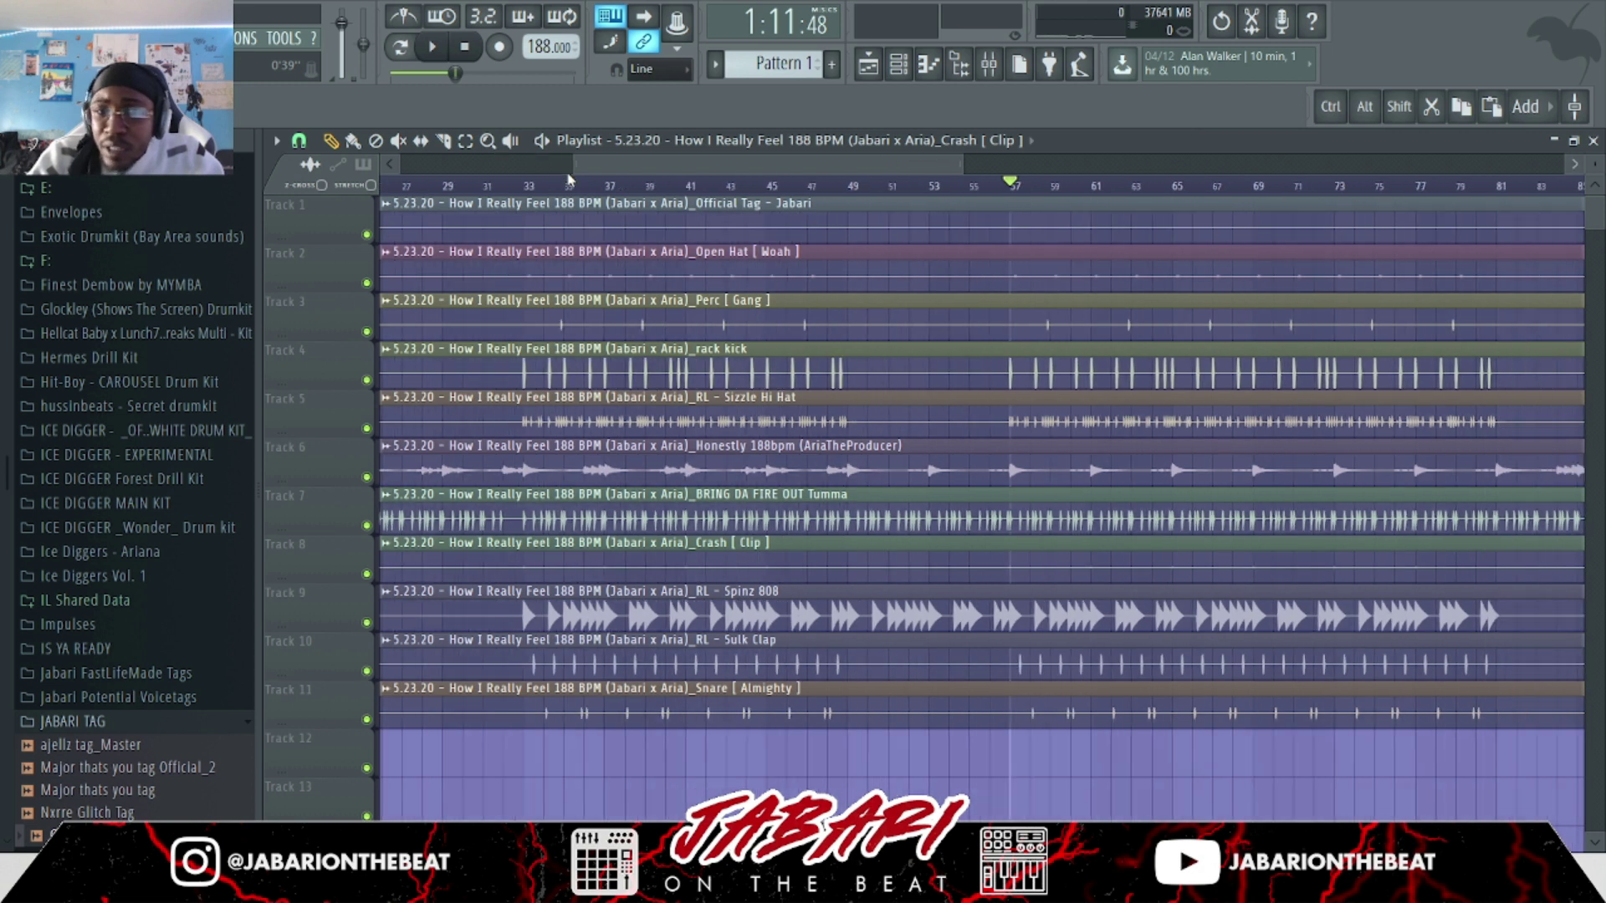
scroll(593, 180, "down", 2)
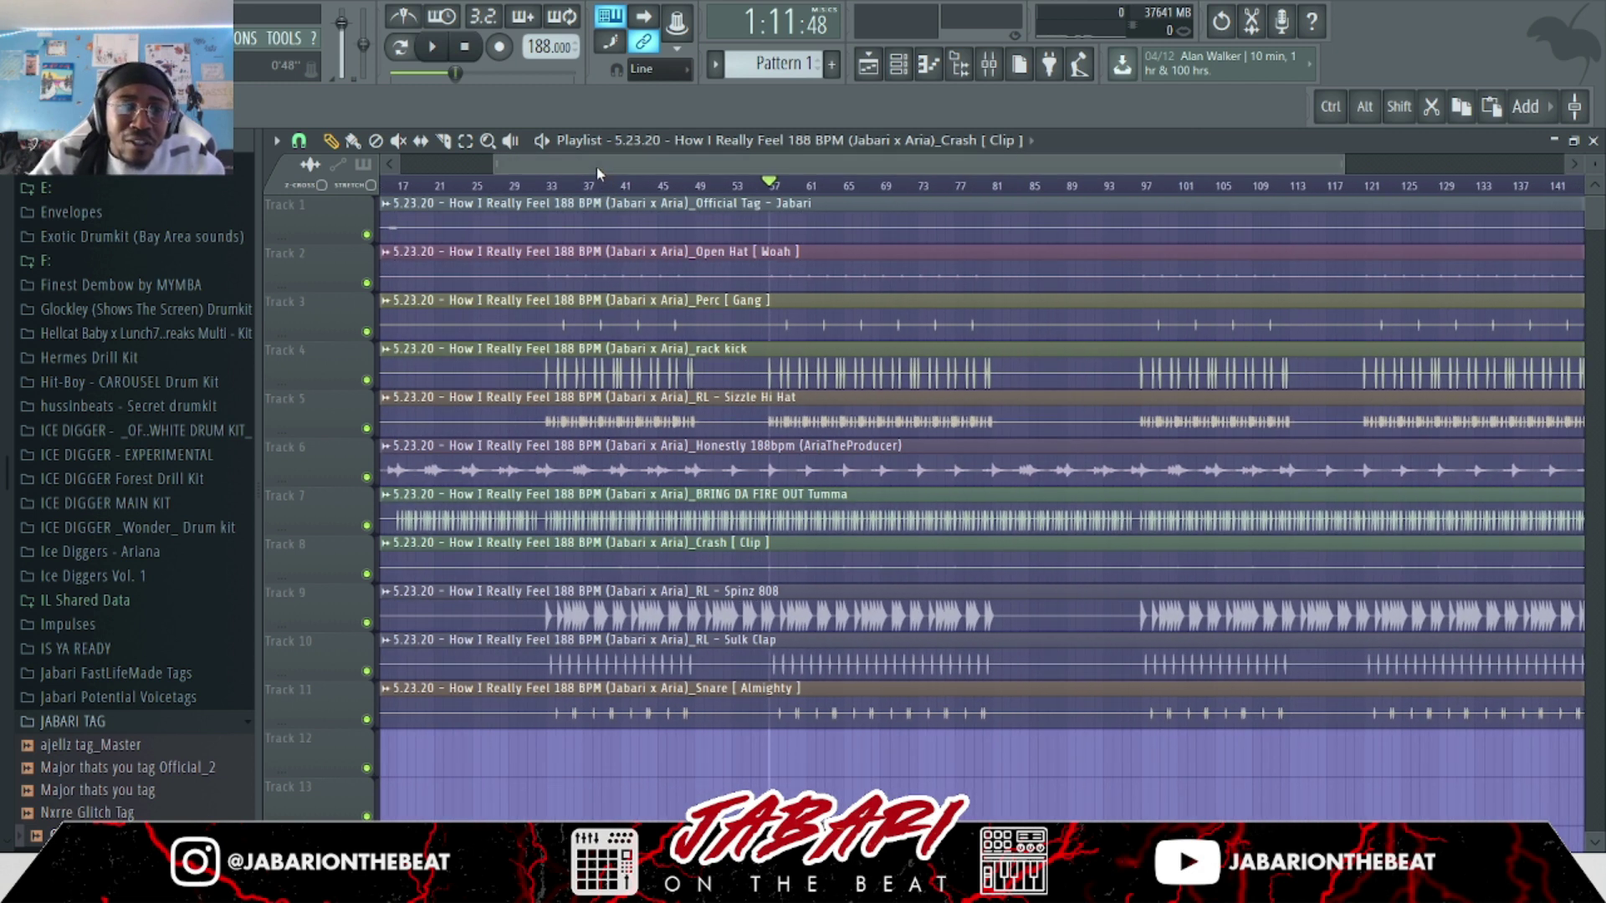